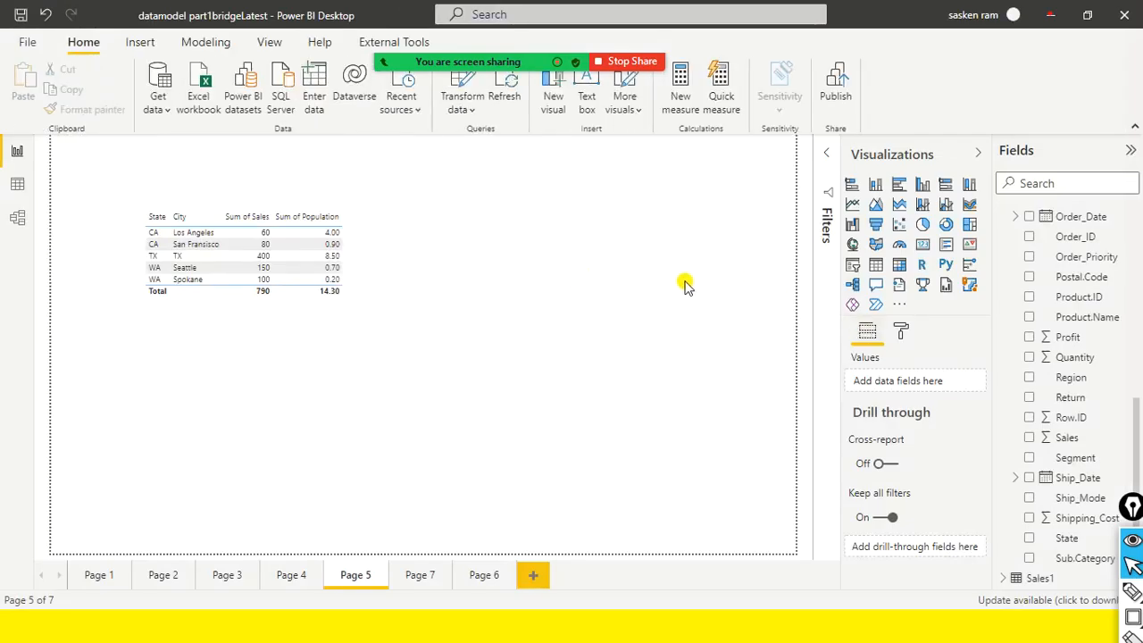
# Add a line chart in the empty area beside the table and plot Sales from sales_w04 as its values
pyautogui.click(853, 206)
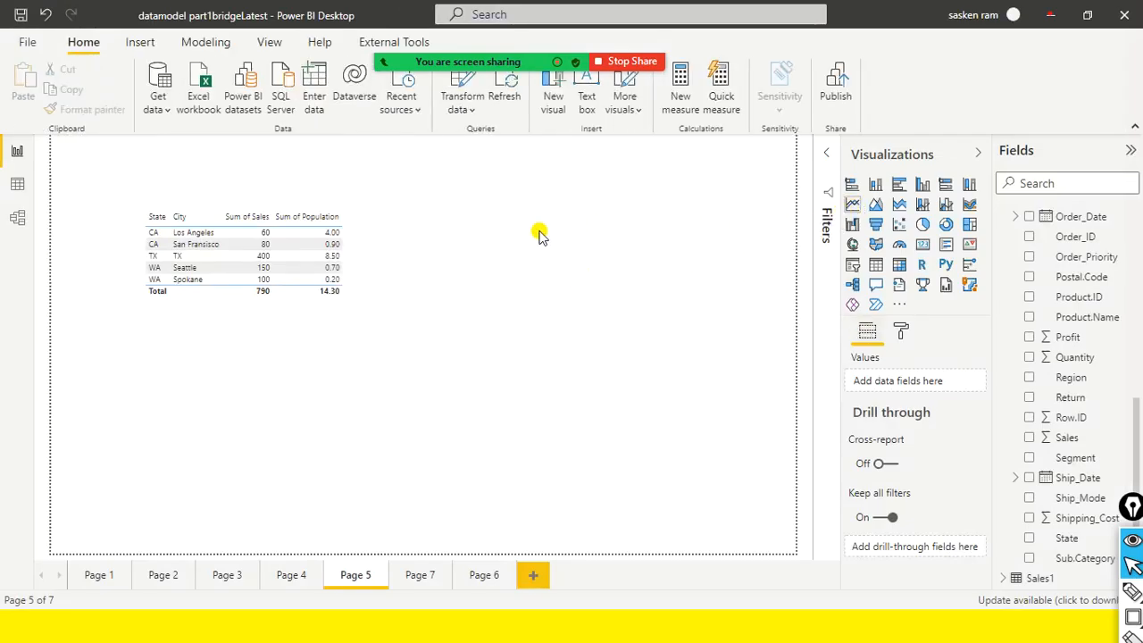
pyautogui.moveTo(314, 390); pyautogui.dragTo(740, 203)
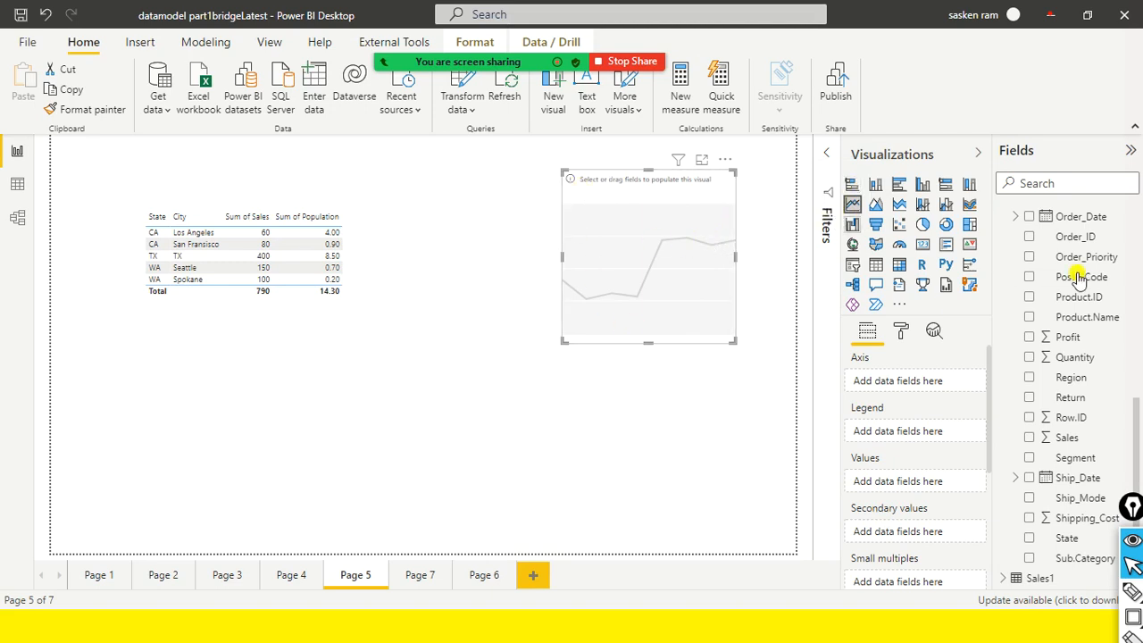
pyautogui.scroll(-2, 1071, 357)
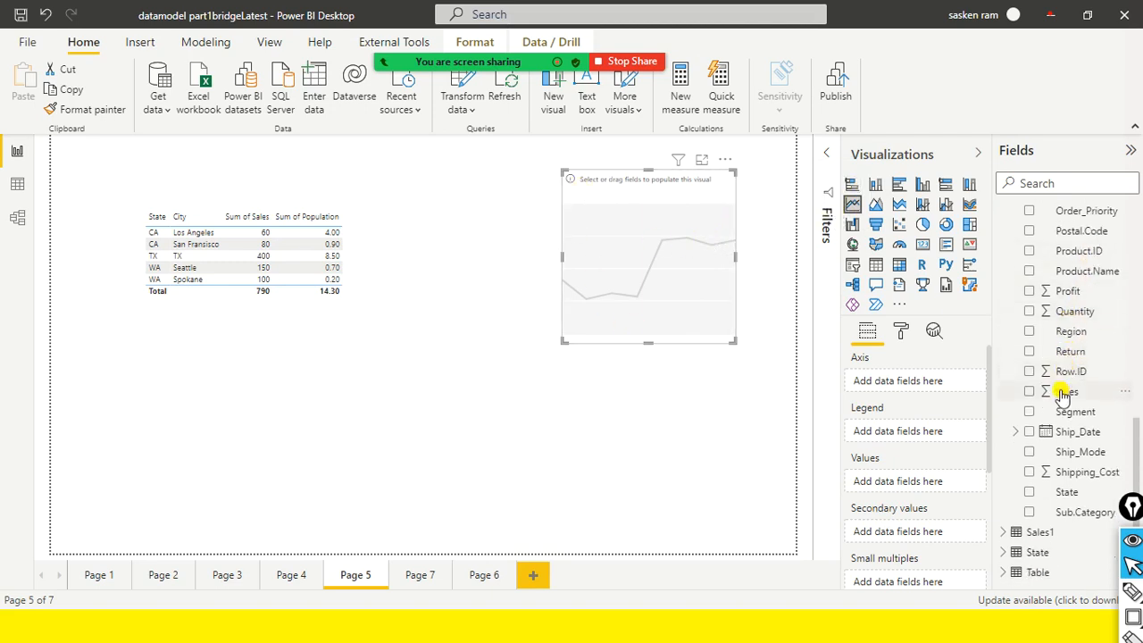
pyautogui.scroll(4, 1062, 392)
pyautogui.scroll(2, 1064, 411)
pyautogui.scroll(-4, 1098, 358)
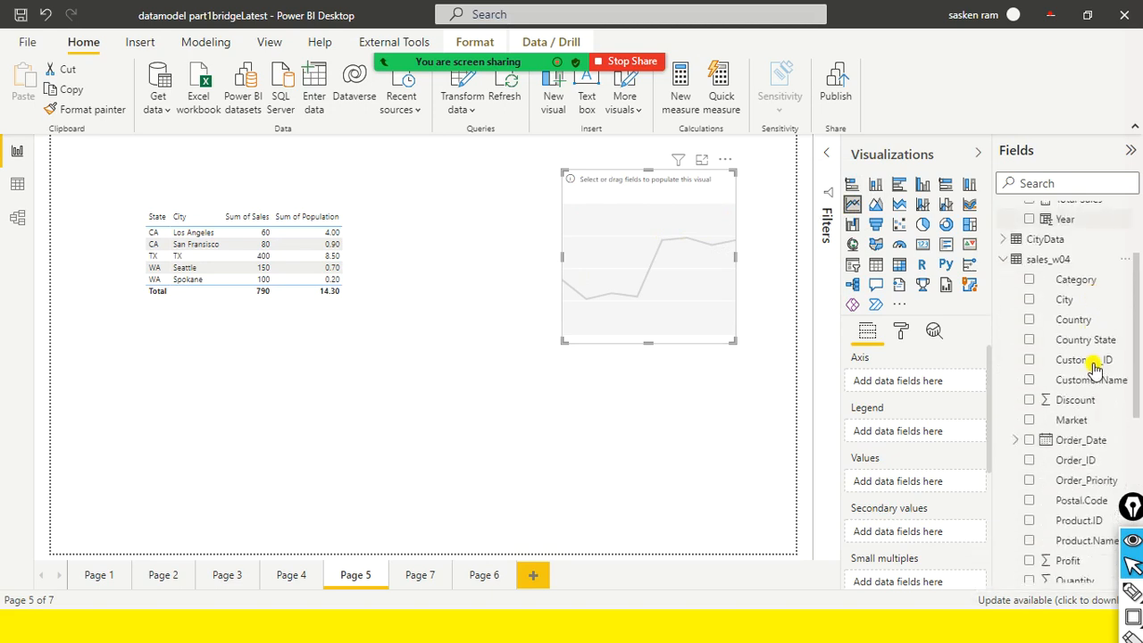
pyautogui.scroll(-1, 1092, 393)
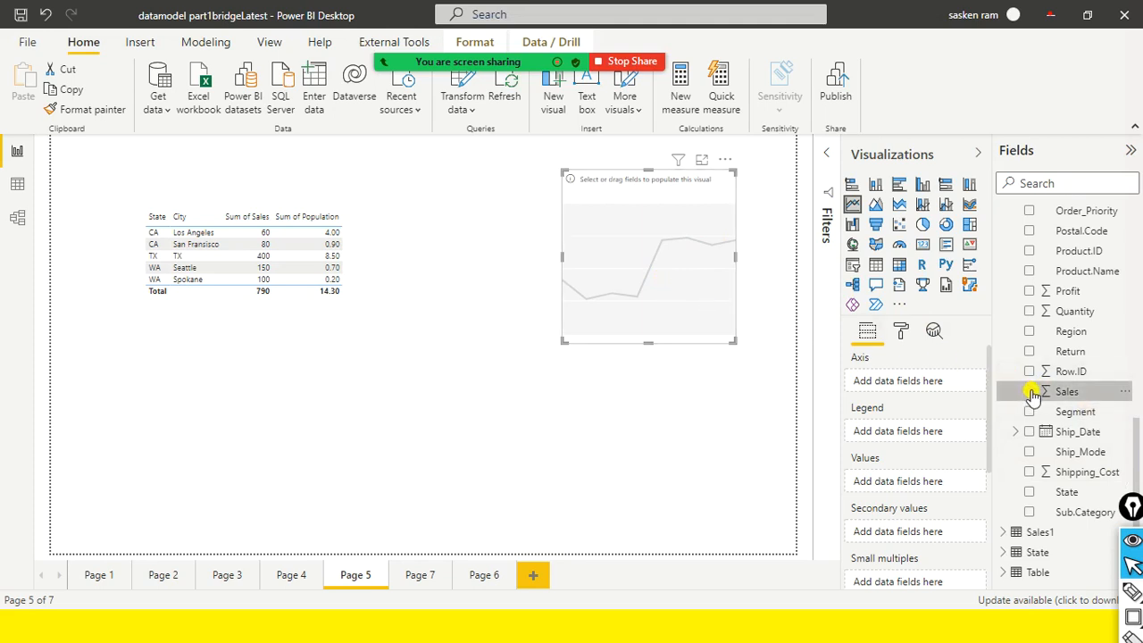
pyautogui.moveTo(1033, 395); pyautogui.dragTo(625, 262)
# Mute all Zoom meeting participants without letting them unmute themselves, and close the participants list
pyautogui.moveTo(439, 22)
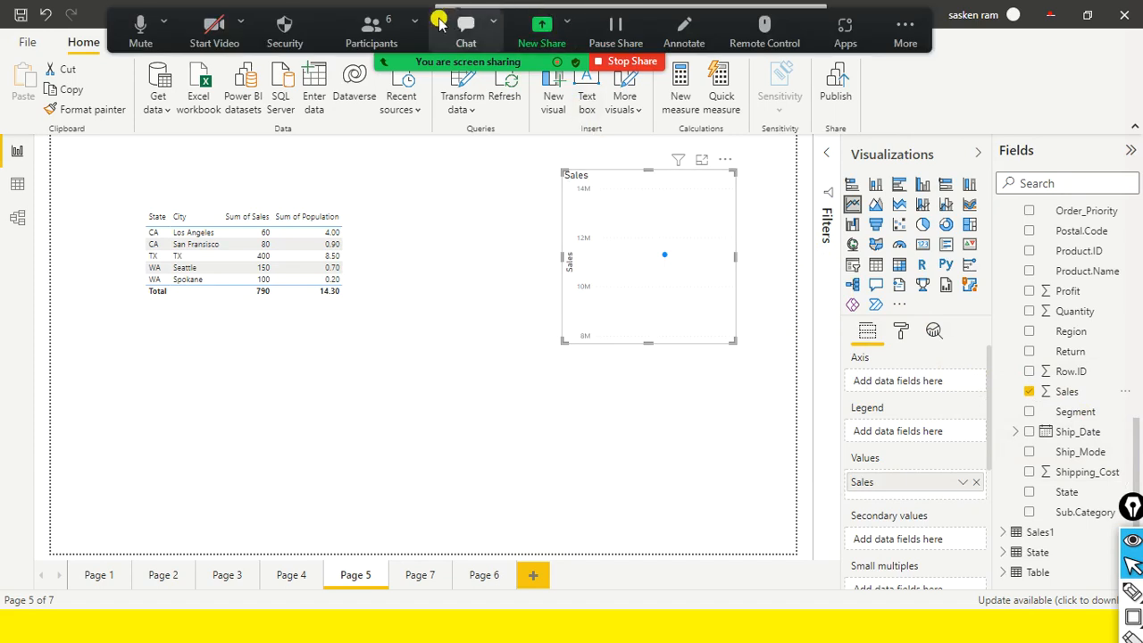
pyautogui.click(371, 27)
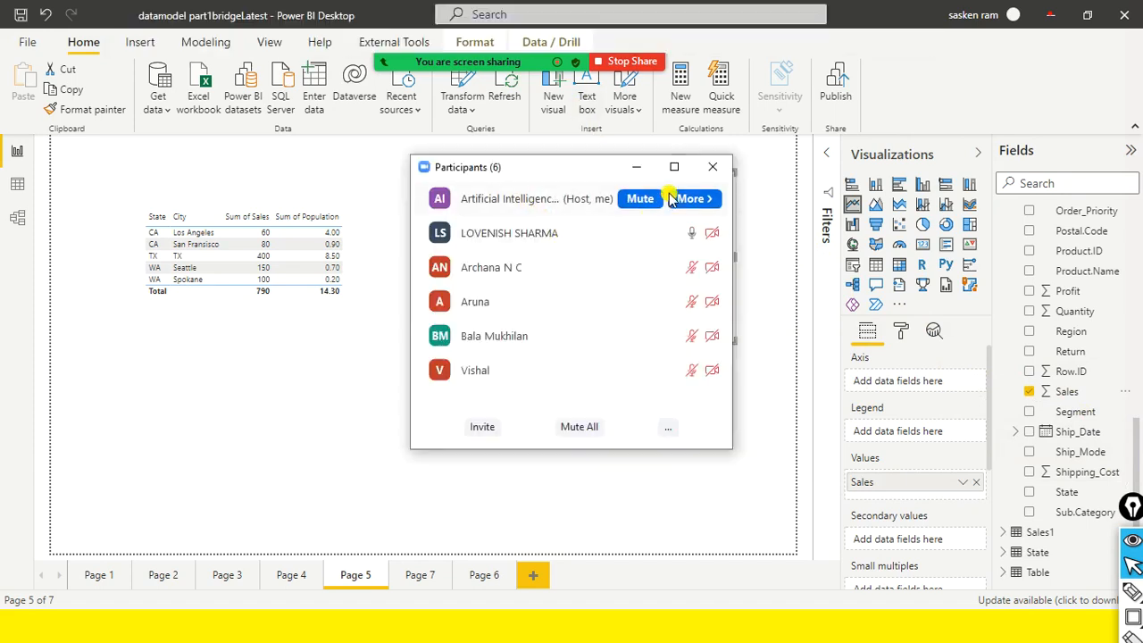
pyautogui.click(579, 423)
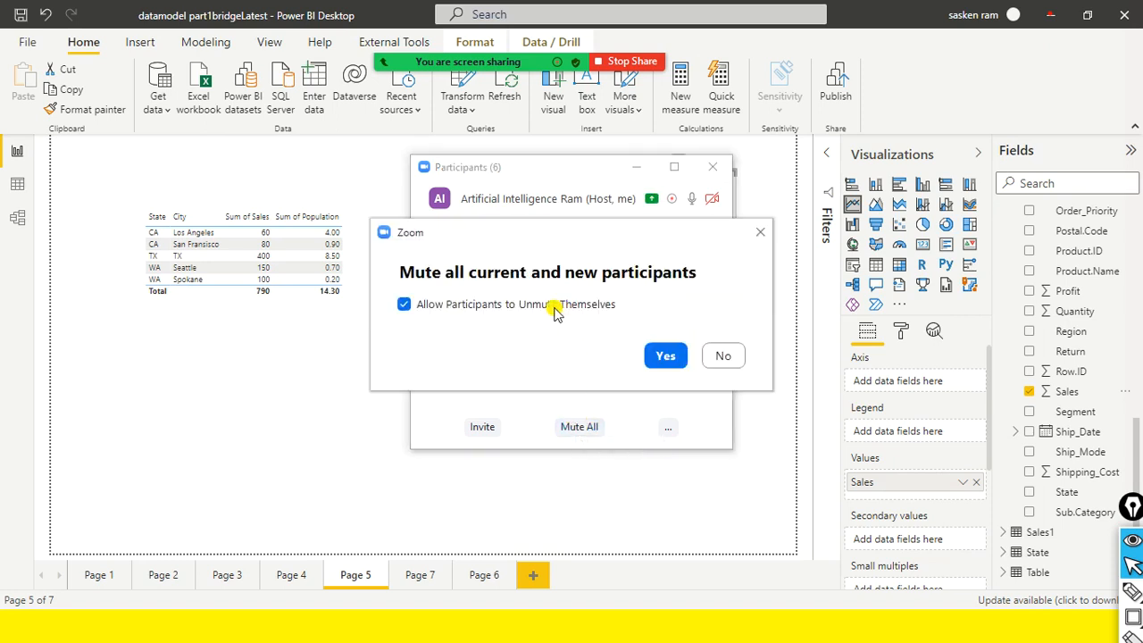
pyautogui.click(404, 303)
pyautogui.click(665, 357)
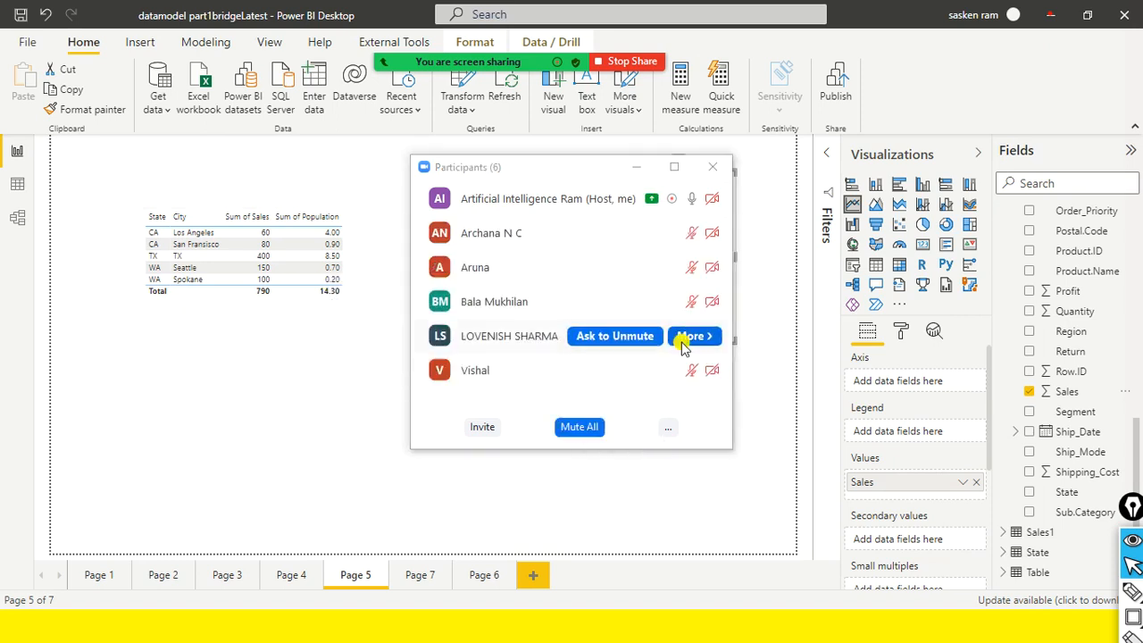
pyautogui.click(720, 169)
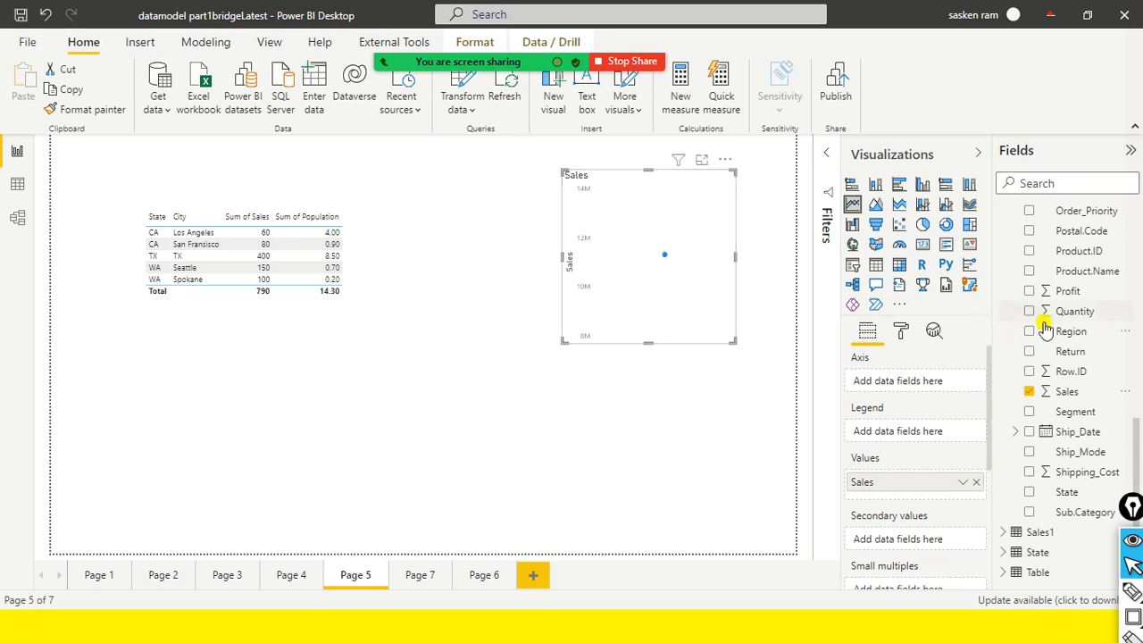
# Put Quarter from the Calendar date hierarchy on the line chart's axis and widen the chart
pyautogui.scroll(4, 1126, 232)
pyautogui.scroll(5, 1116, 313)
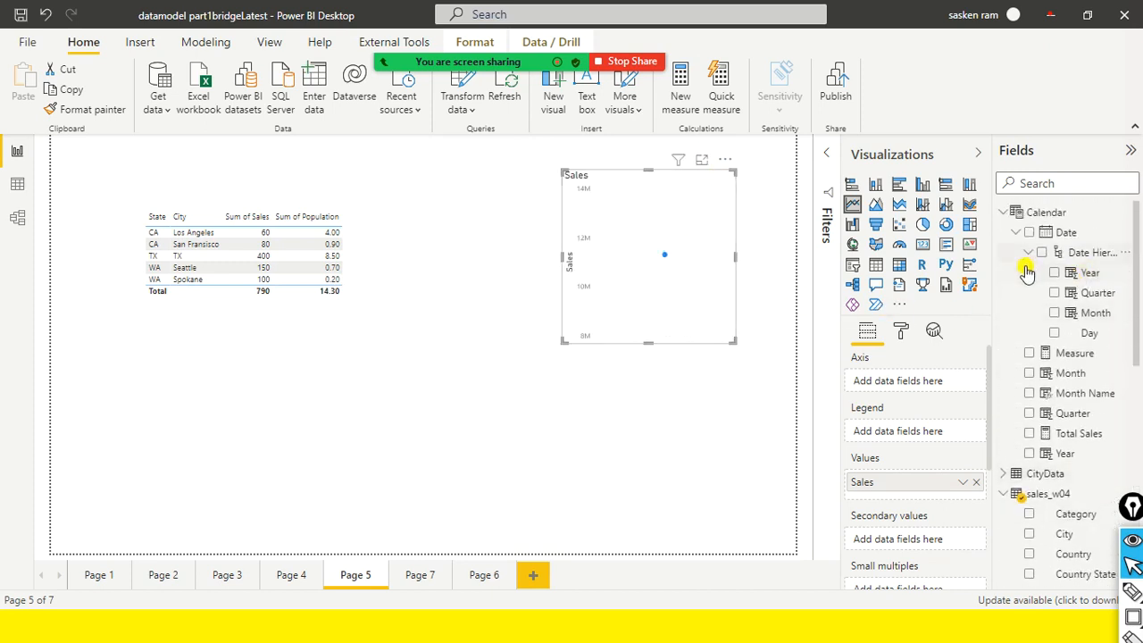
pyautogui.moveTo(1091, 293); pyautogui.dragTo(638, 266)
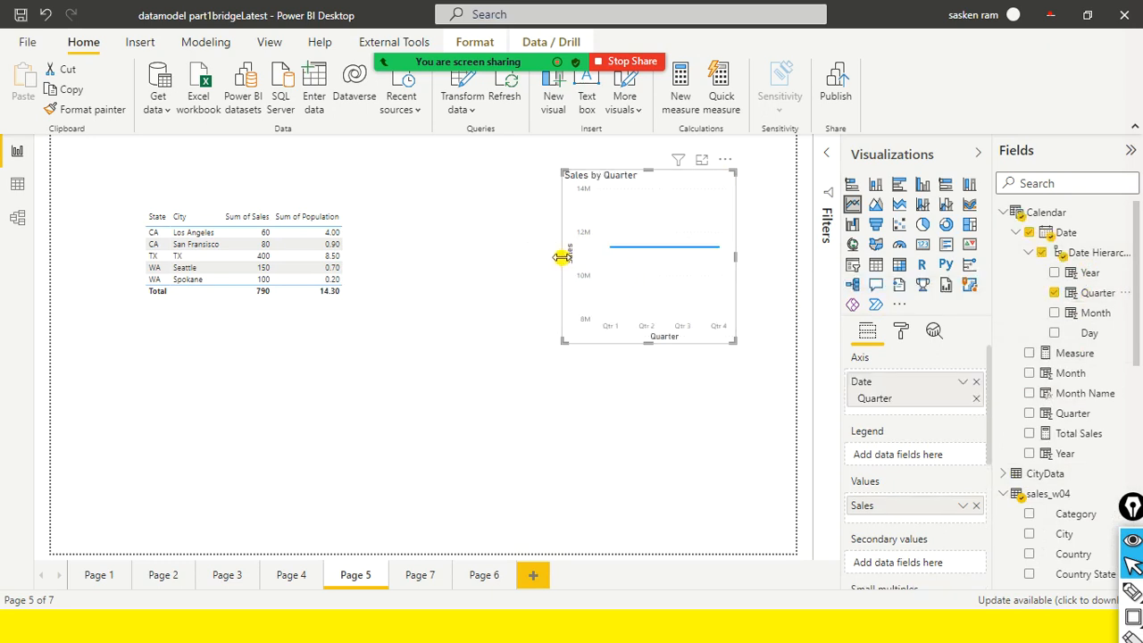
pyautogui.moveTo(560, 257); pyautogui.dragTo(479, 256)
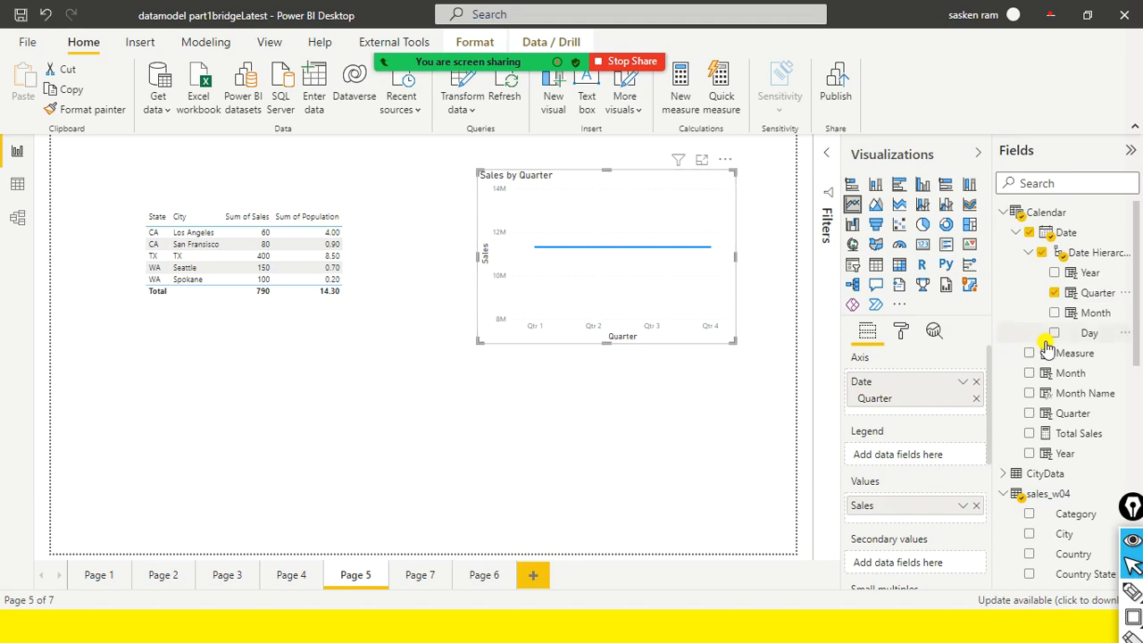
pyautogui.scroll(-2, 1040, 348)
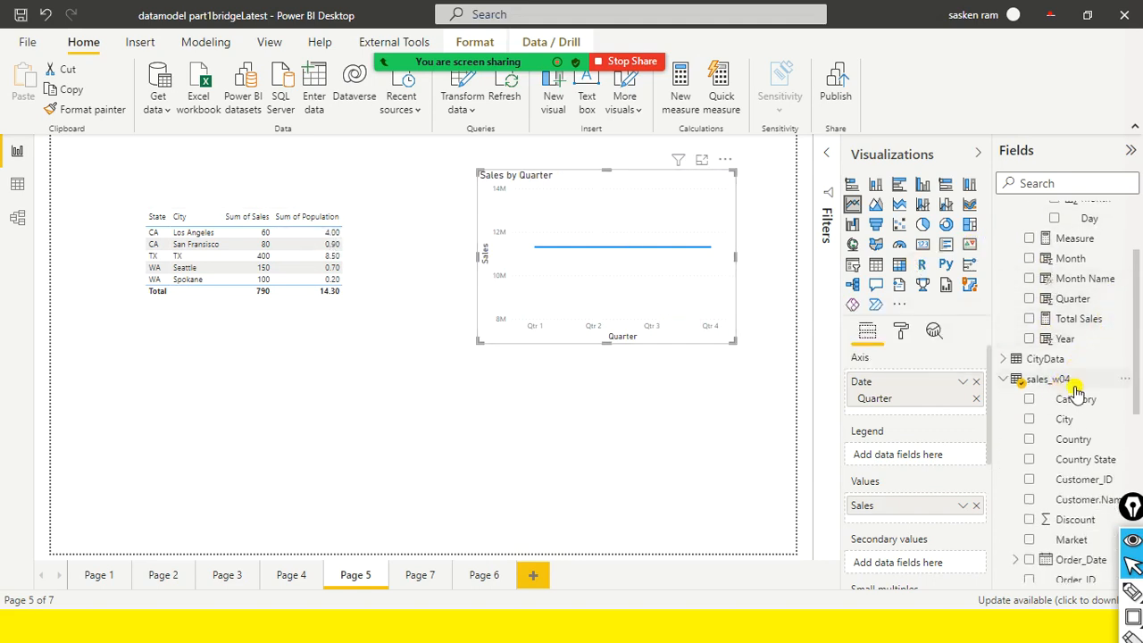
pyautogui.scroll(-3, 1071, 384)
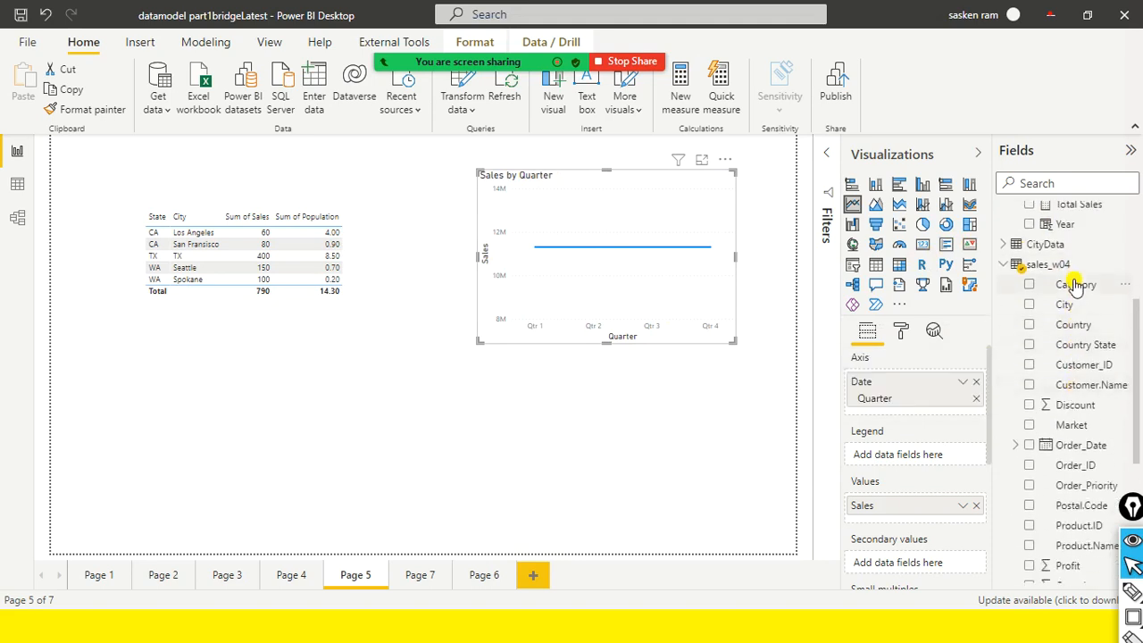
pyautogui.scroll(6, 1054, 236)
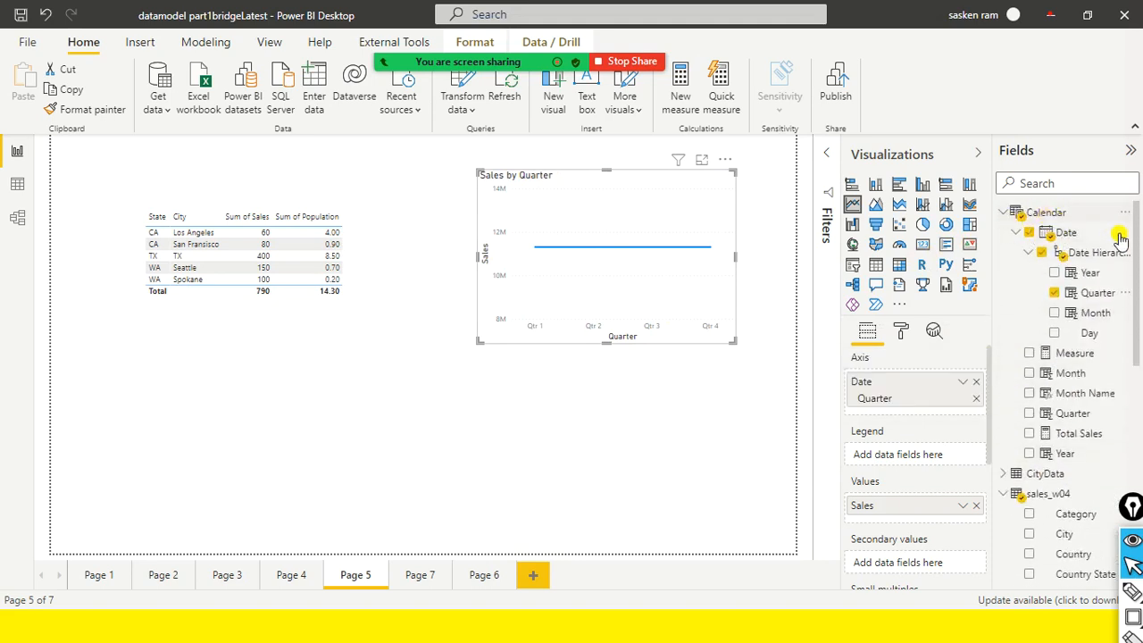
pyautogui.scroll(-4, 1116, 239)
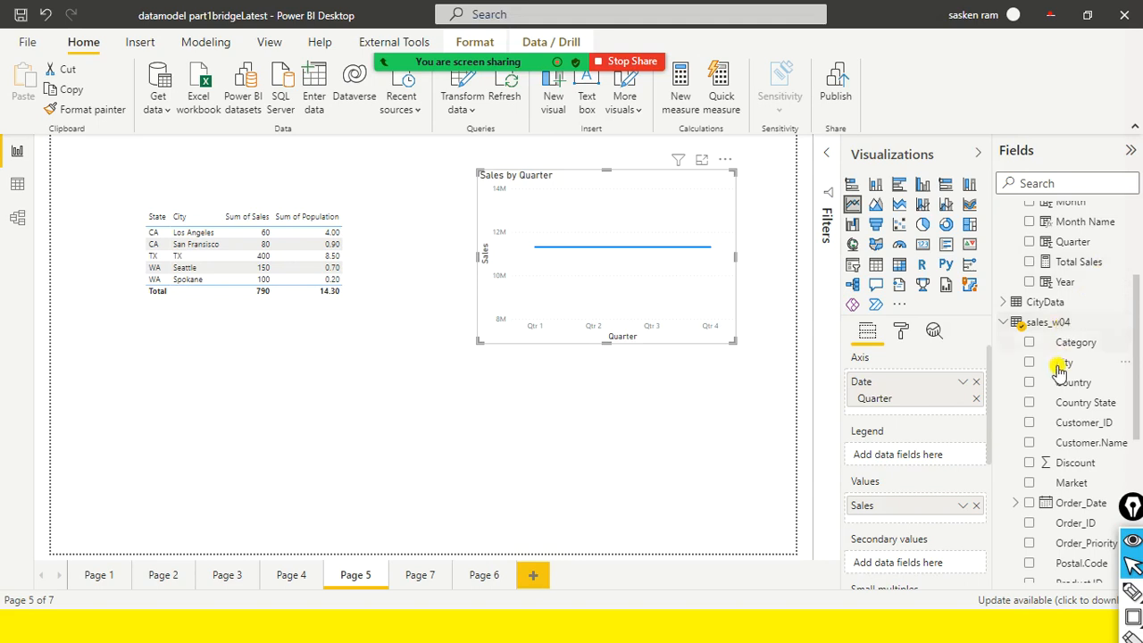
# Display the Calendar table in the data view and copy its whole CALENDAR formula
pyautogui.click(19, 186)
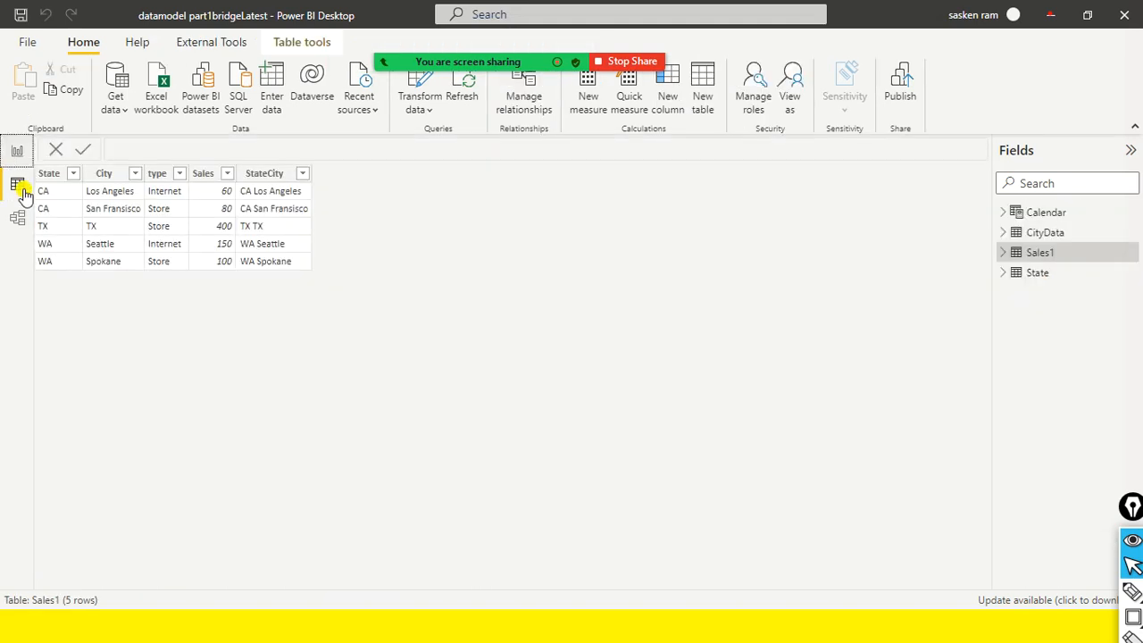
pyautogui.click(1060, 218)
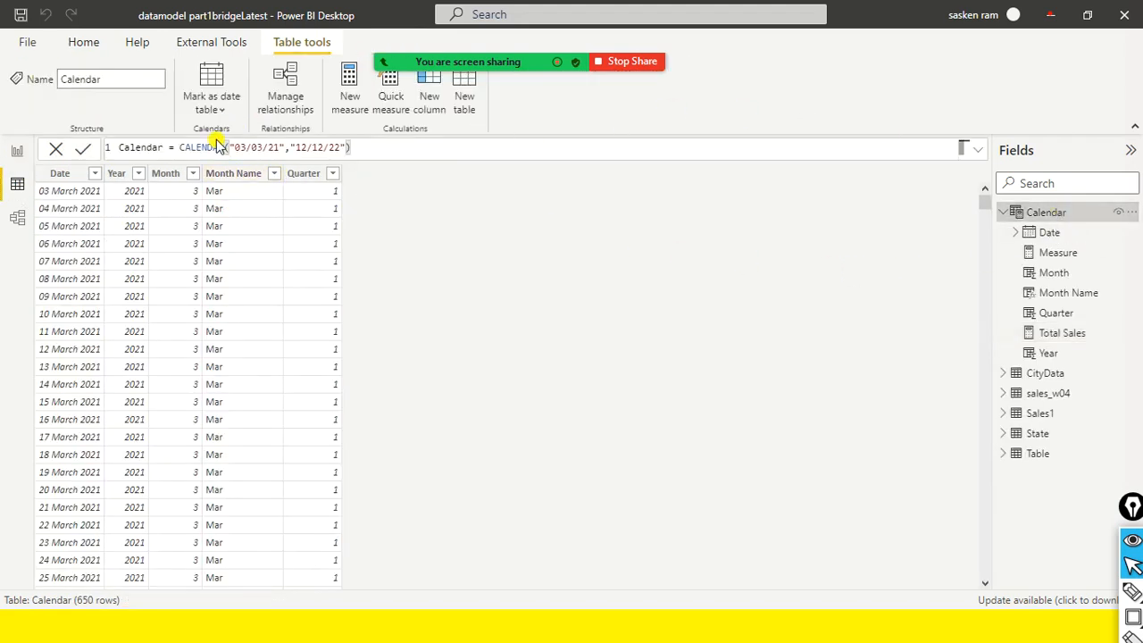
pyautogui.moveTo(397, 152); pyautogui.dragTo(111, 124)
pyautogui.hotkey('ctrl', 'c')
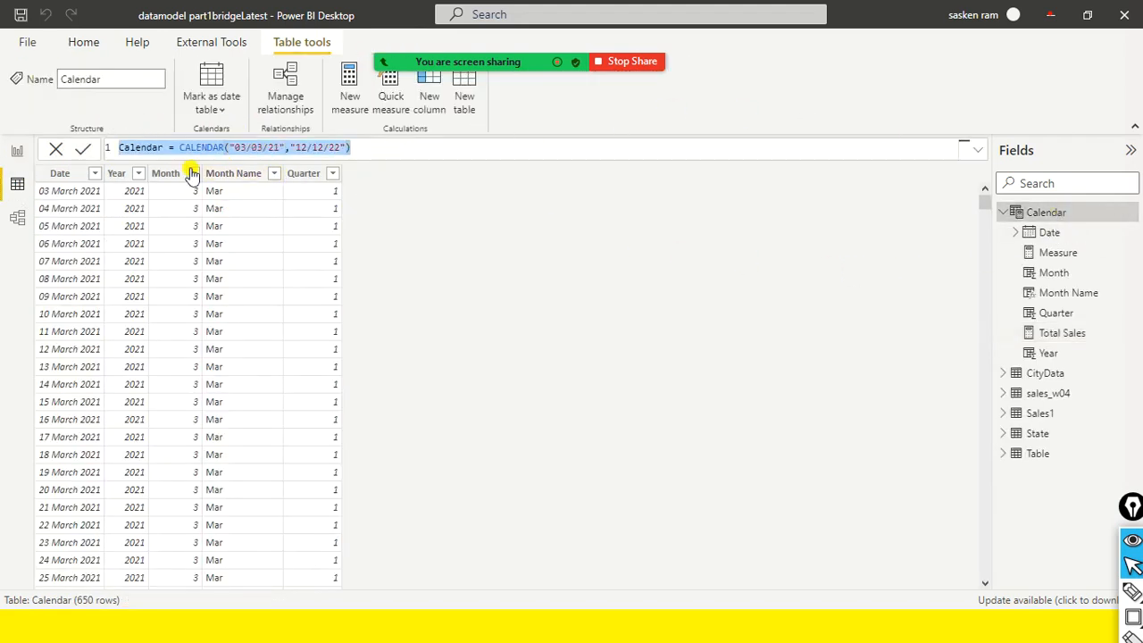
# Paste the copied Calendar formula into a new Notepad document and return to Power BI Desktop
pyautogui.press('super')
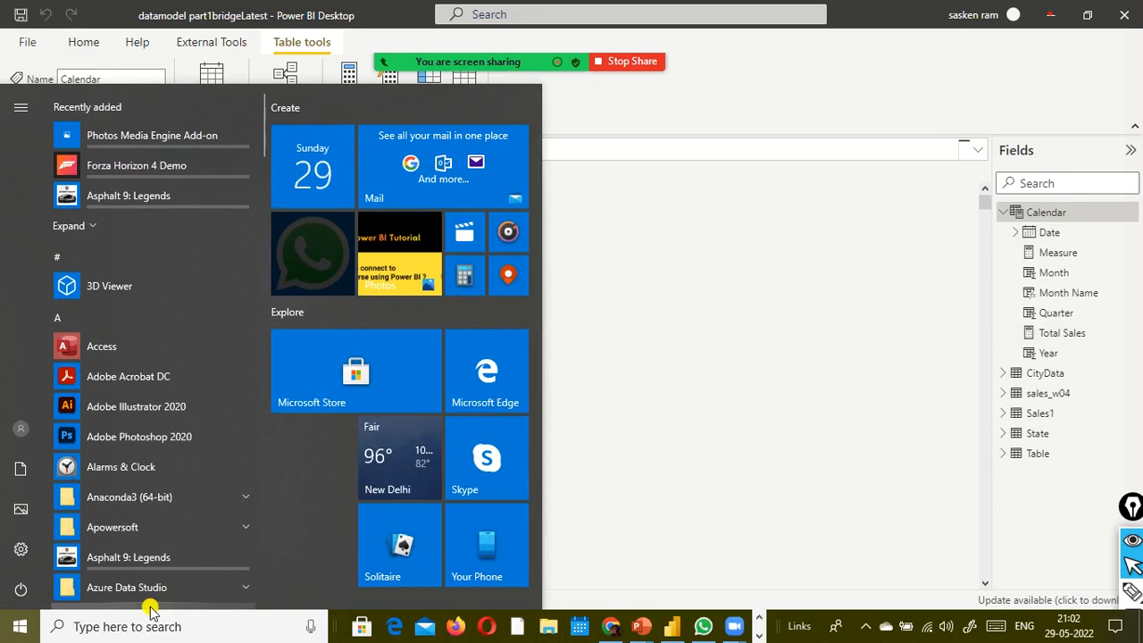
pyautogui.write('notepad')
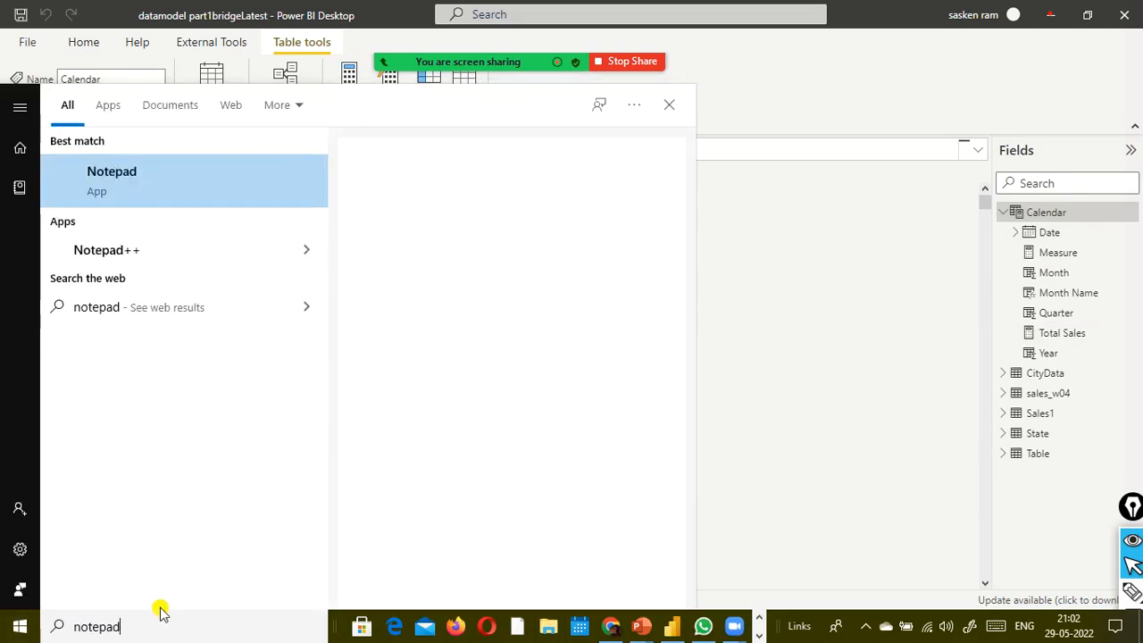
pyautogui.press('Return')
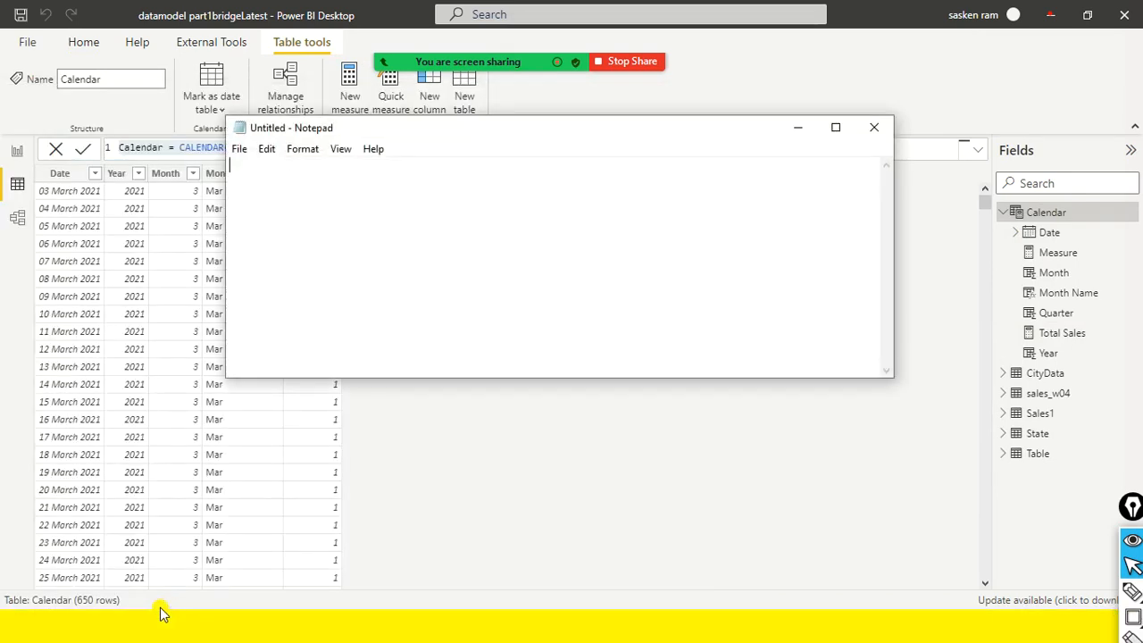
pyautogui.hotkey('ctrl', 'v')
pyautogui.click(464, 380)
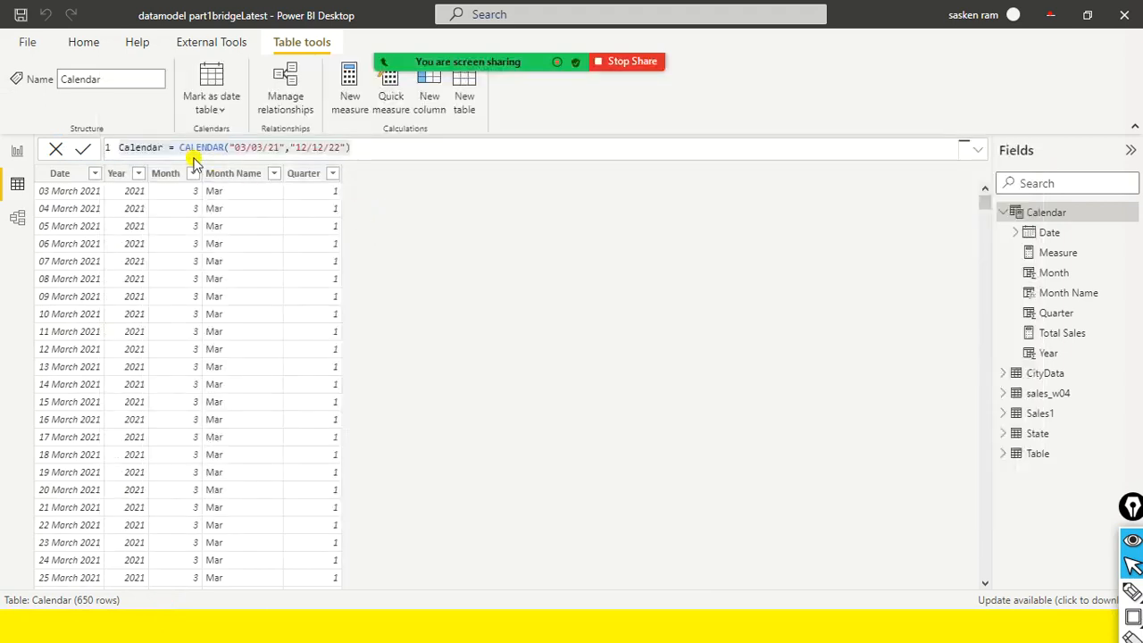
# Replace both fixed dates in the CALENDAR formula with min(sales_w04[Order_Date]) as the start date
pyautogui.tripleClick(223, 153)
pyautogui.click(238, 149)
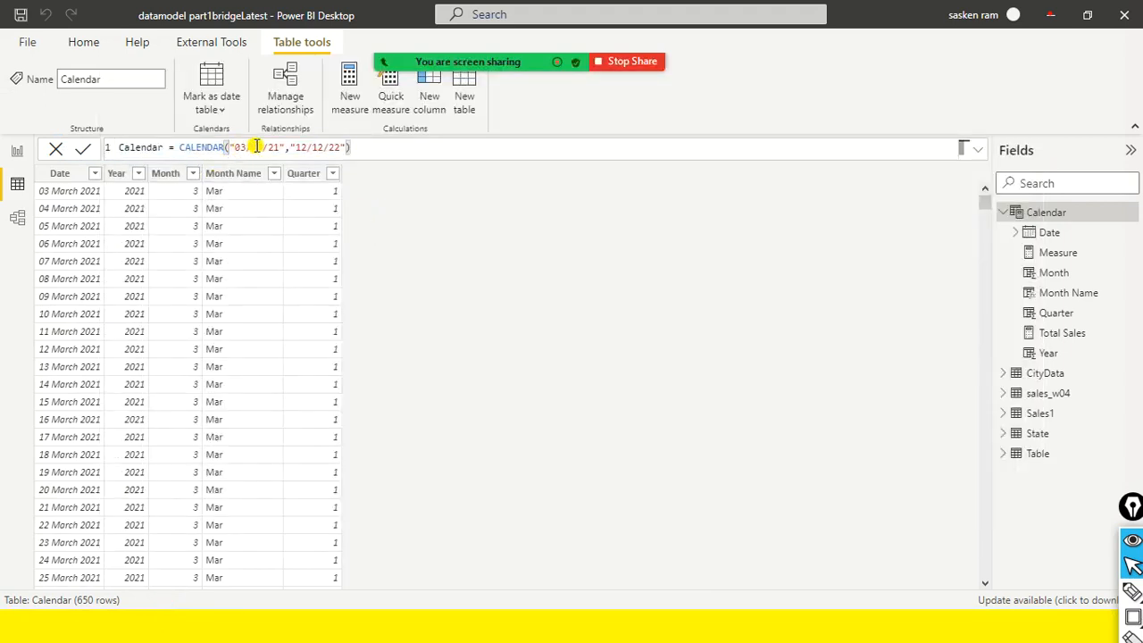
pyautogui.hotkey('shift', 'Right')
pyautogui.hotkey('shift', 'Right')
pyautogui.hotkey('shift', 'Right')
pyautogui.hotkey('shift', 'Right')
pyautogui.hotkey('shift', 'Right')
pyautogui.hotkey('shift', 'Right')
pyautogui.hotkey('shift', 'Right')
pyautogui.hotkey('shift', 'Right')
pyautogui.hotkey('shift', 'Right')
pyautogui.hotkey('shift', 'Right')
pyautogui.hotkey('shift', 'Right')
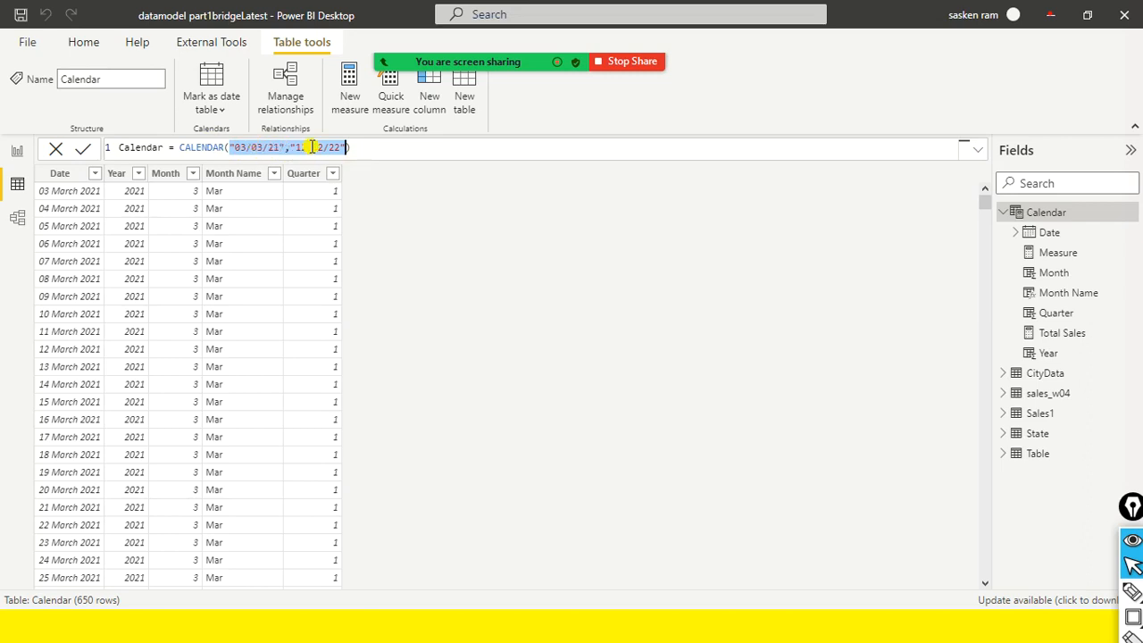
pyautogui.write('min(')
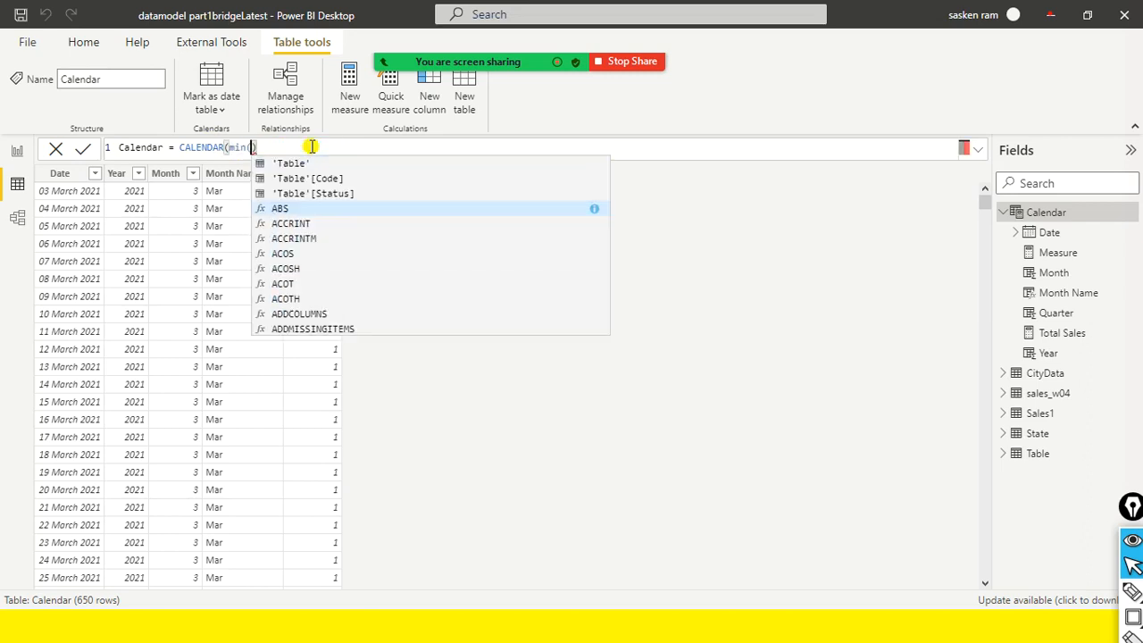
pyautogui.write('sales')
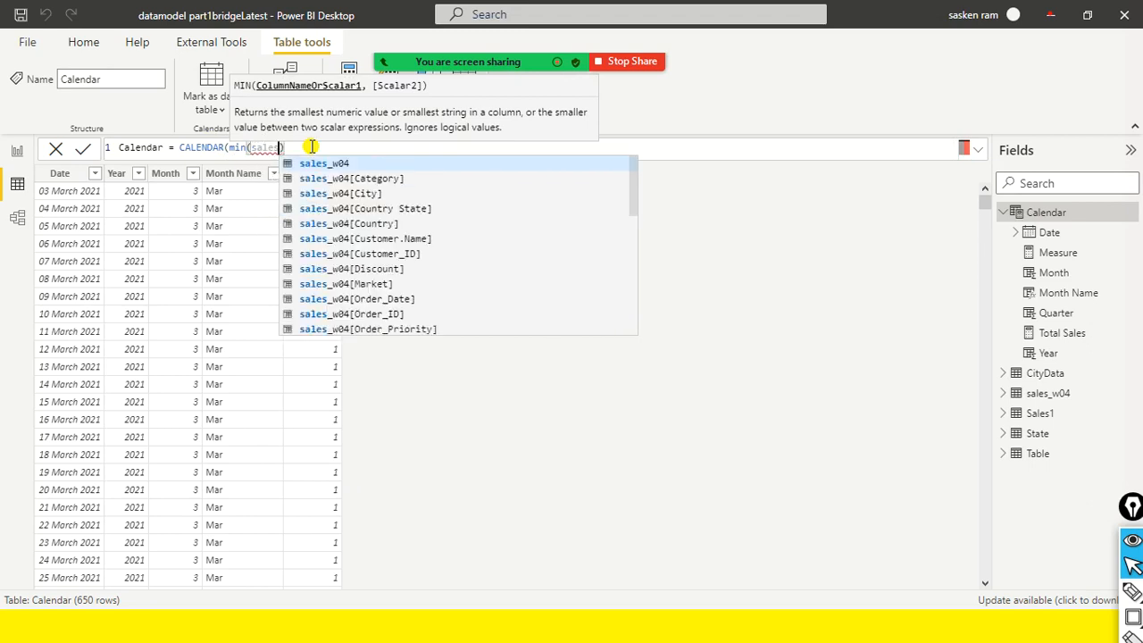
pyautogui.press('Down')
pyautogui.press('Down')
pyautogui.press('Down')
pyautogui.press('Down')
pyautogui.press('Down')
pyautogui.press('Down')
pyautogui.press('Down')
pyautogui.press('Down')
pyautogui.press('Down')
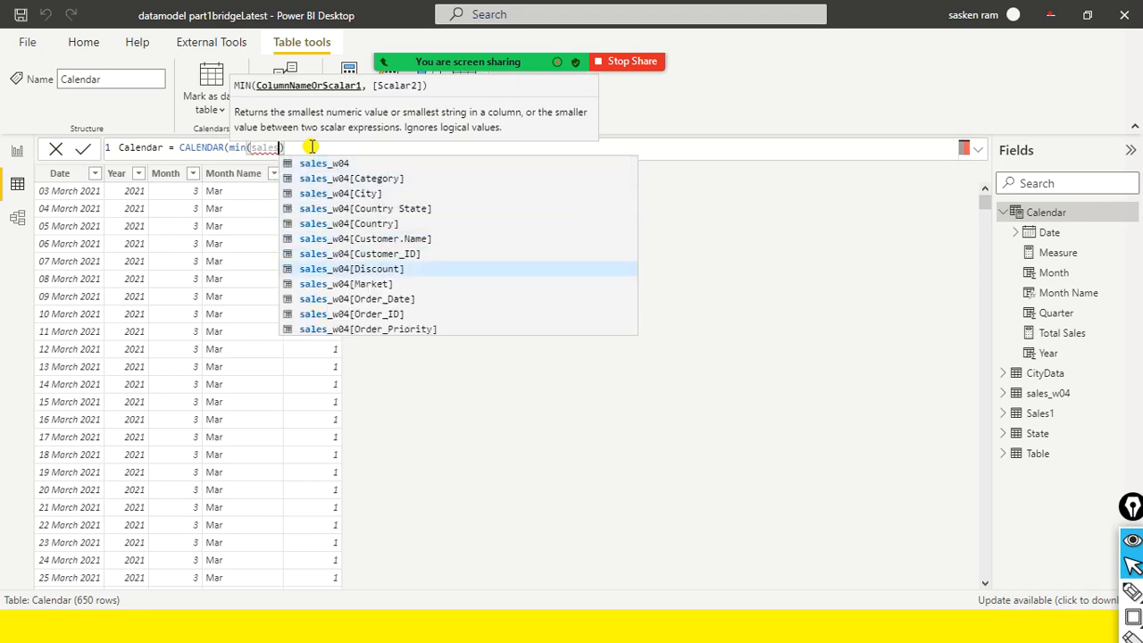
pyautogui.press('Tab')
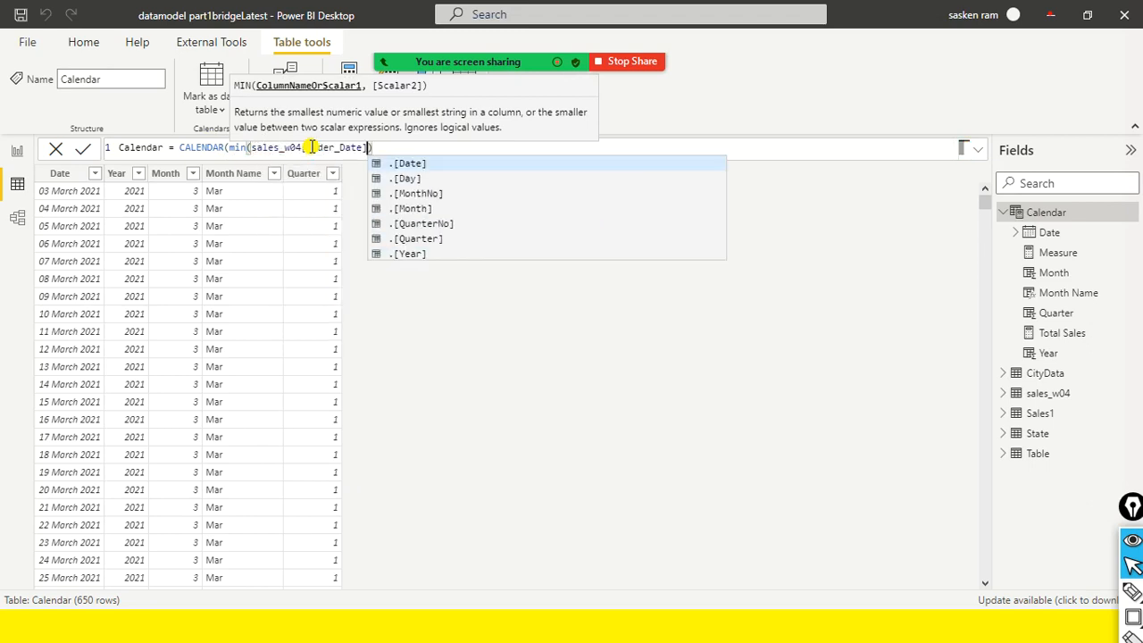
pyautogui.write(')')
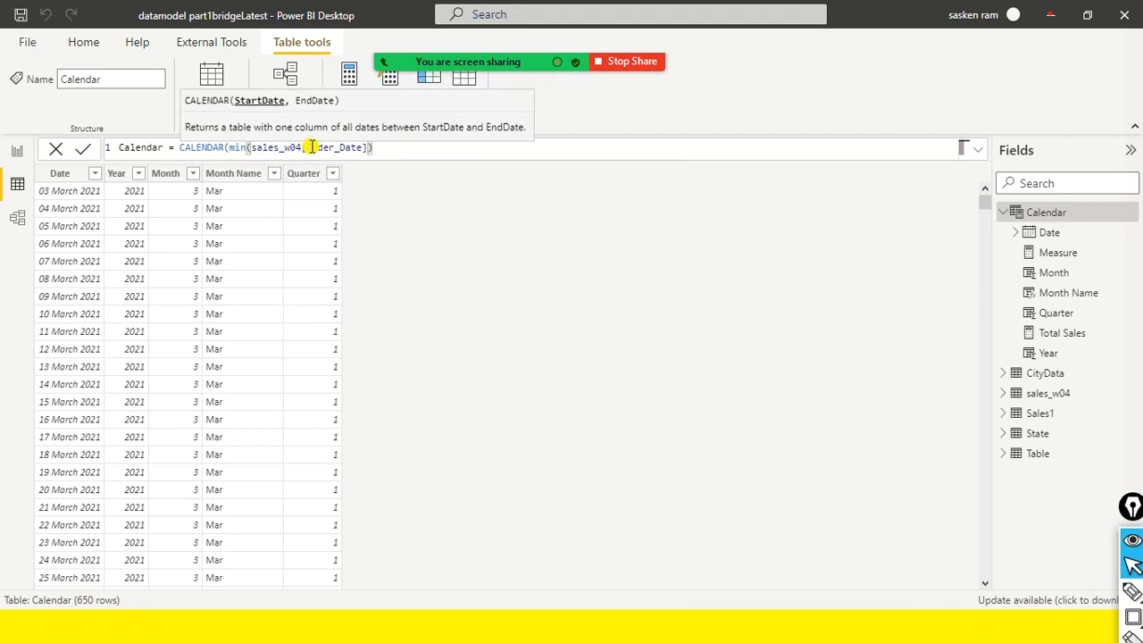
# Complete the CALENDAR formula with max(sales_w04[Order_Date]) as the end date and apply it to the Calendar table
pyautogui.write(', max')
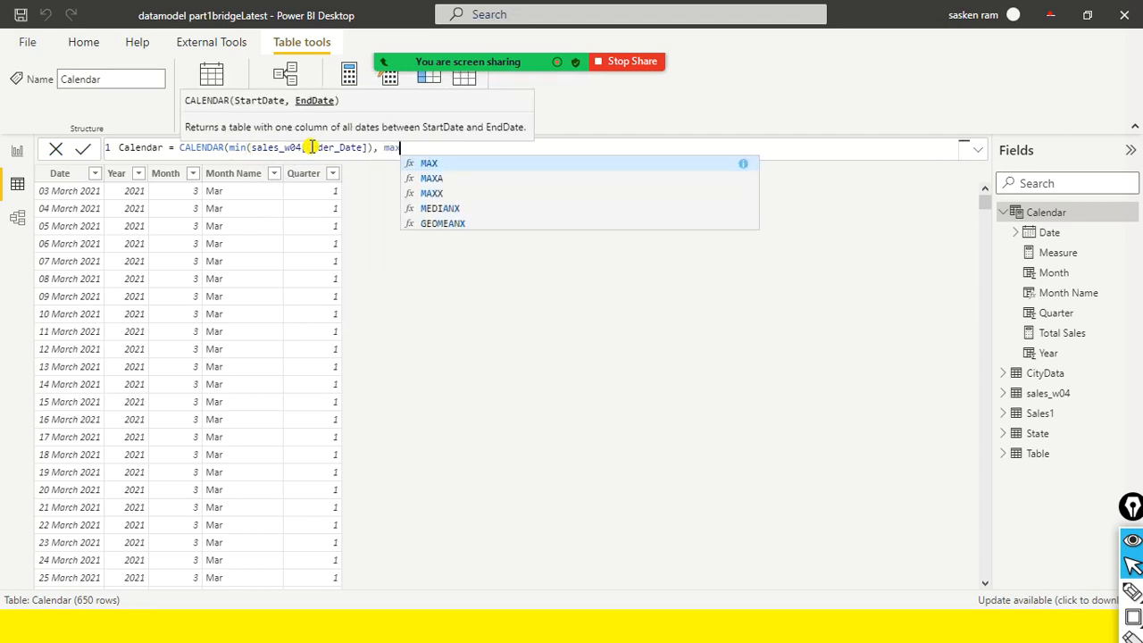
pyautogui.write('(saw')
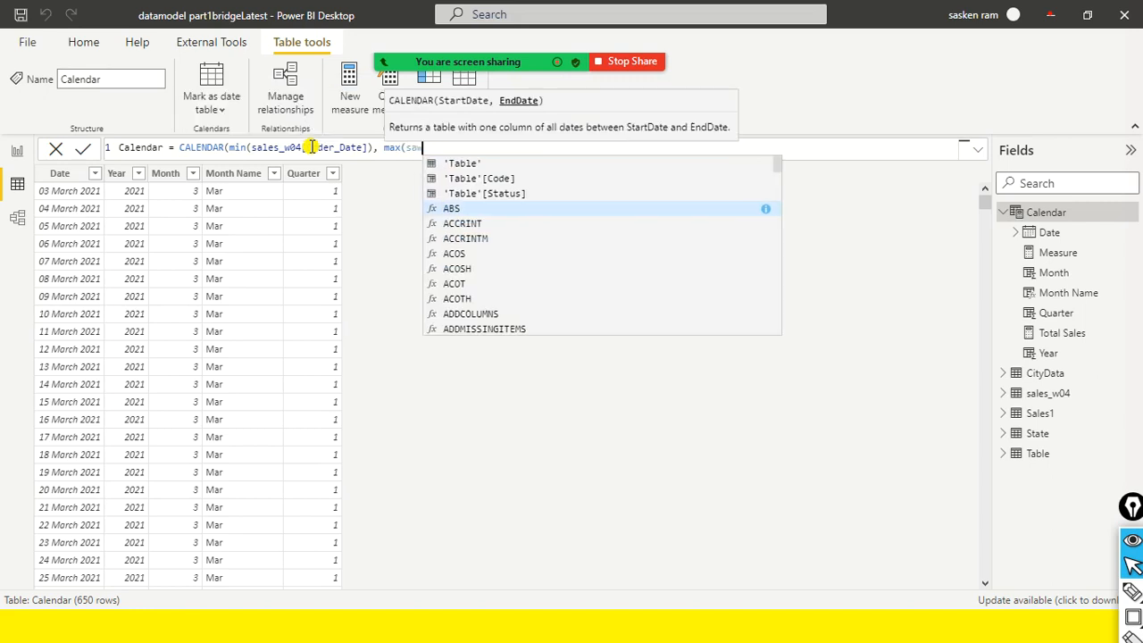
pyautogui.press('Down')
pyautogui.press('Down')
pyautogui.press('Down')
pyautogui.press('Down')
pyautogui.press('Down')
pyautogui.press('Down')
pyautogui.press('Down')
pyautogui.press('Down')
pyautogui.press('Down')
pyautogui.press('Down')
pyautogui.press('Down')
pyautogui.press('Down')
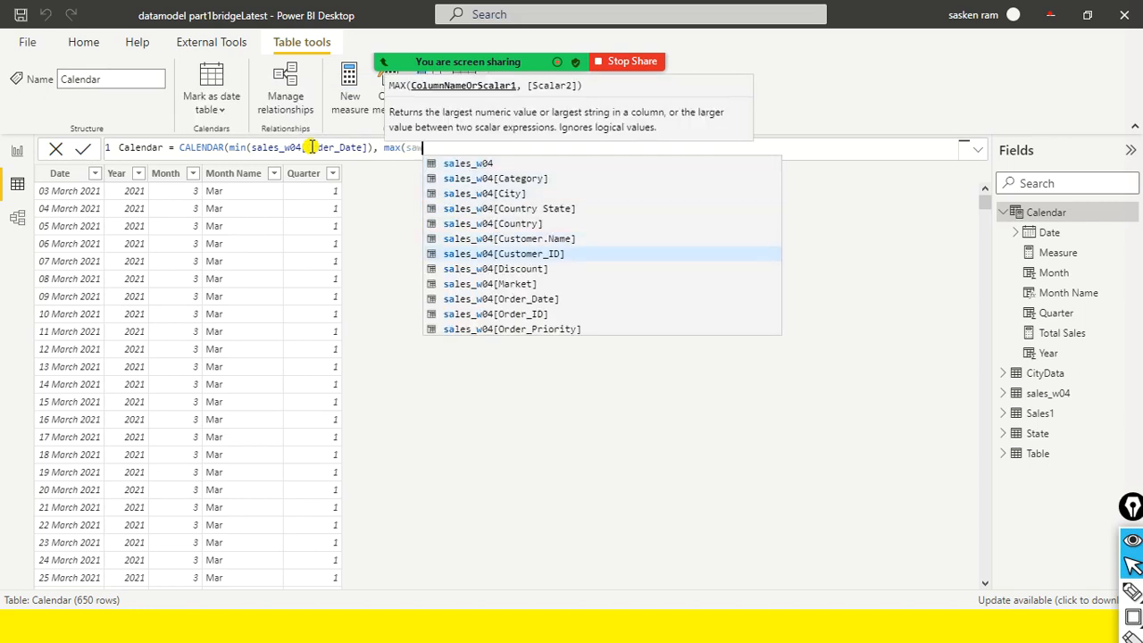
pyautogui.press('Down')
pyautogui.press('Down')
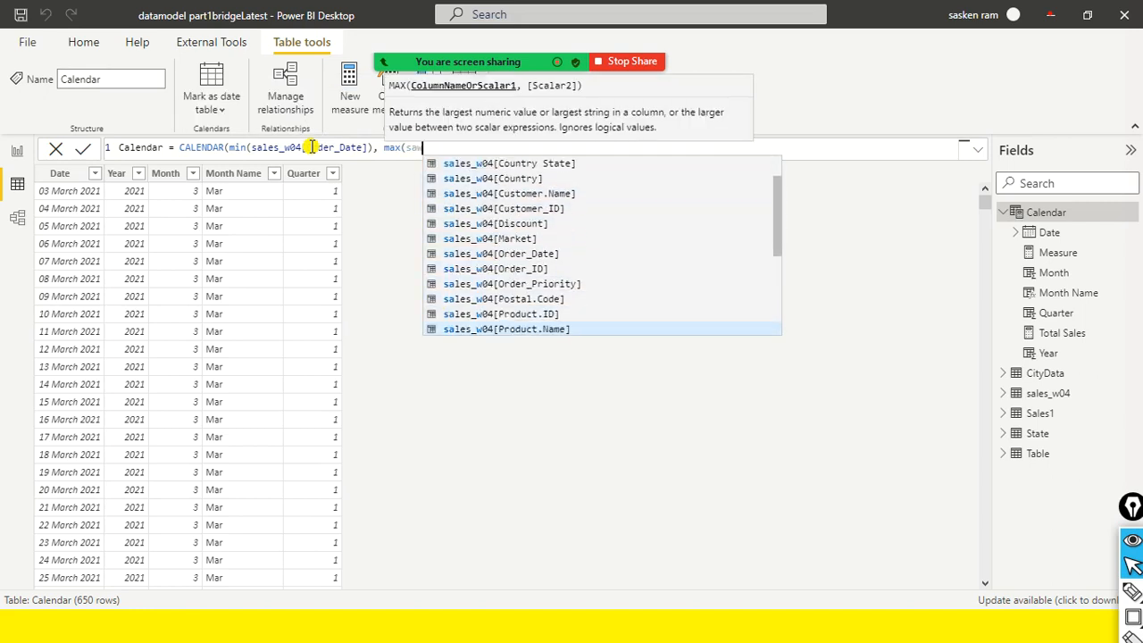
pyautogui.press('BackSpace')
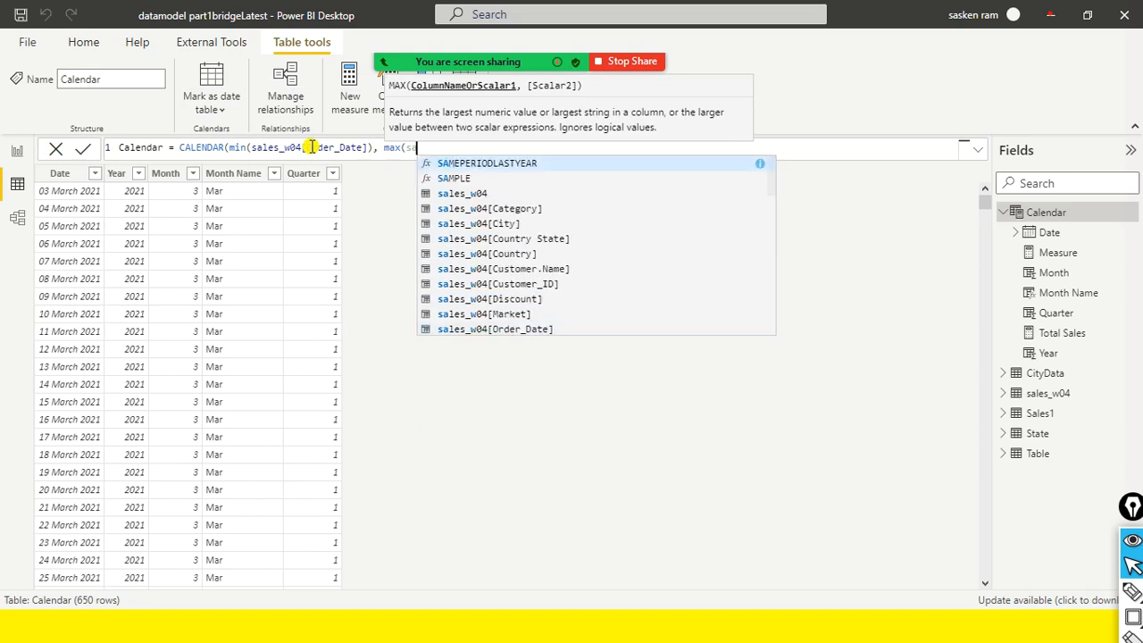
pyautogui.write('les')
pyautogui.press('Down')
pyautogui.press('Down')
pyautogui.press('Down')
pyautogui.press('Down')
pyautogui.press('Down')
pyautogui.press('Down')
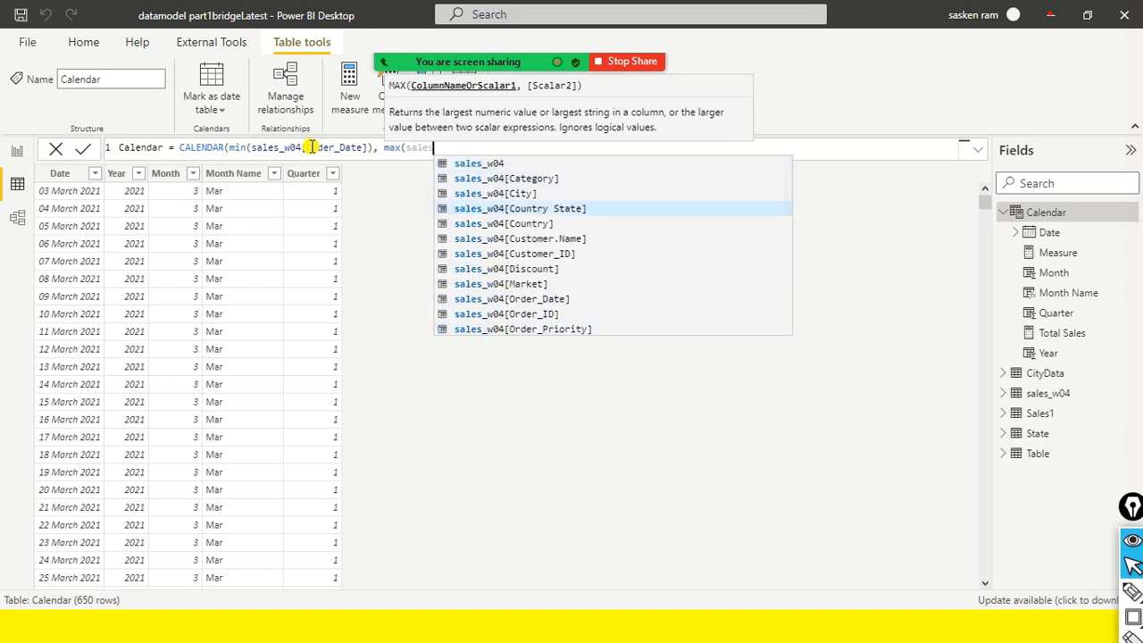
pyautogui.press('Down')
pyautogui.press('Down')
pyautogui.press('Down')
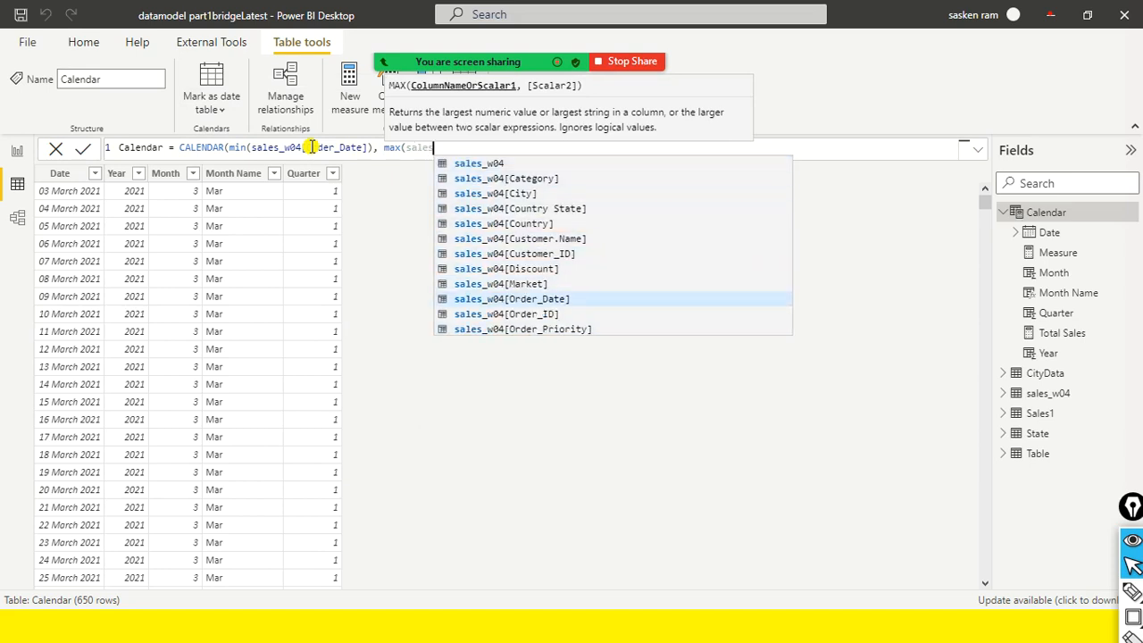
pyautogui.press('Tab')
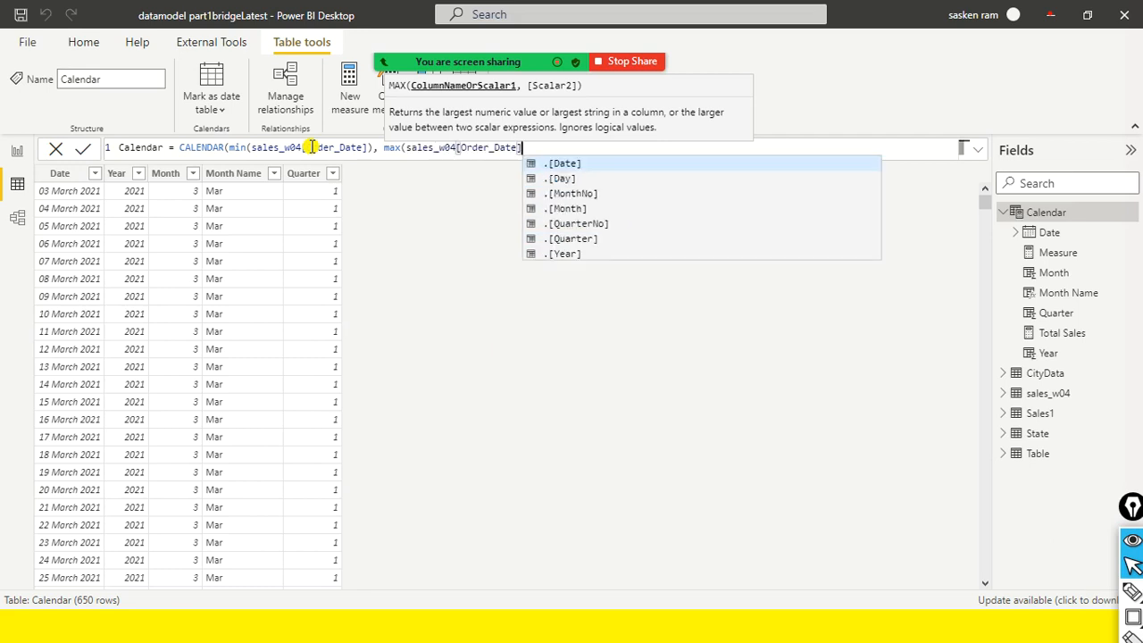
pyautogui.write(')')
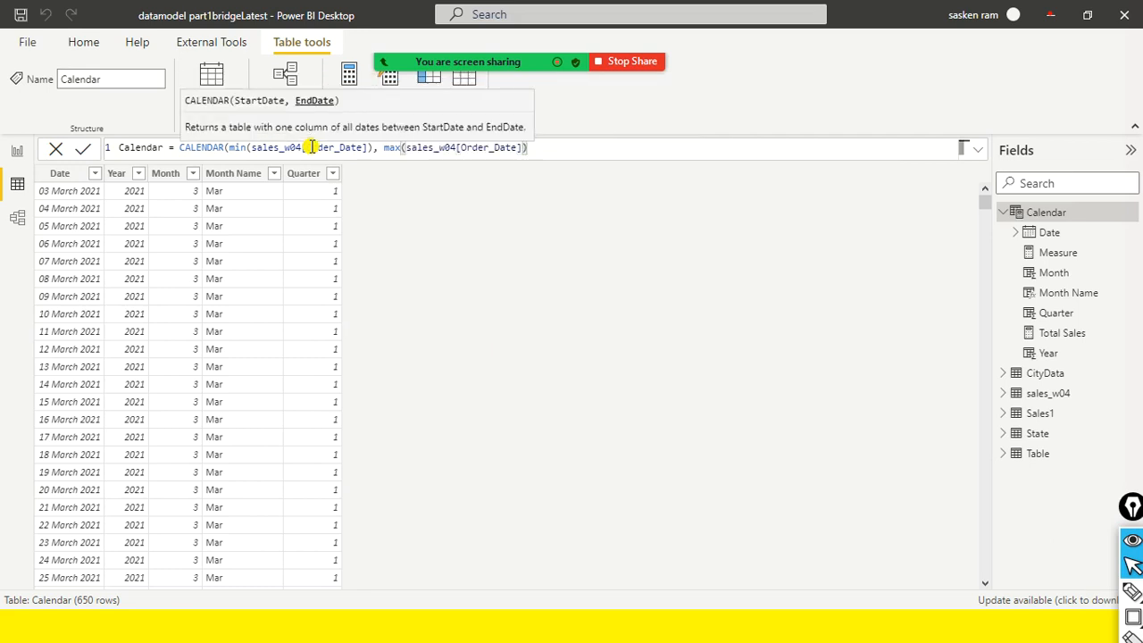
pyautogui.write(')')
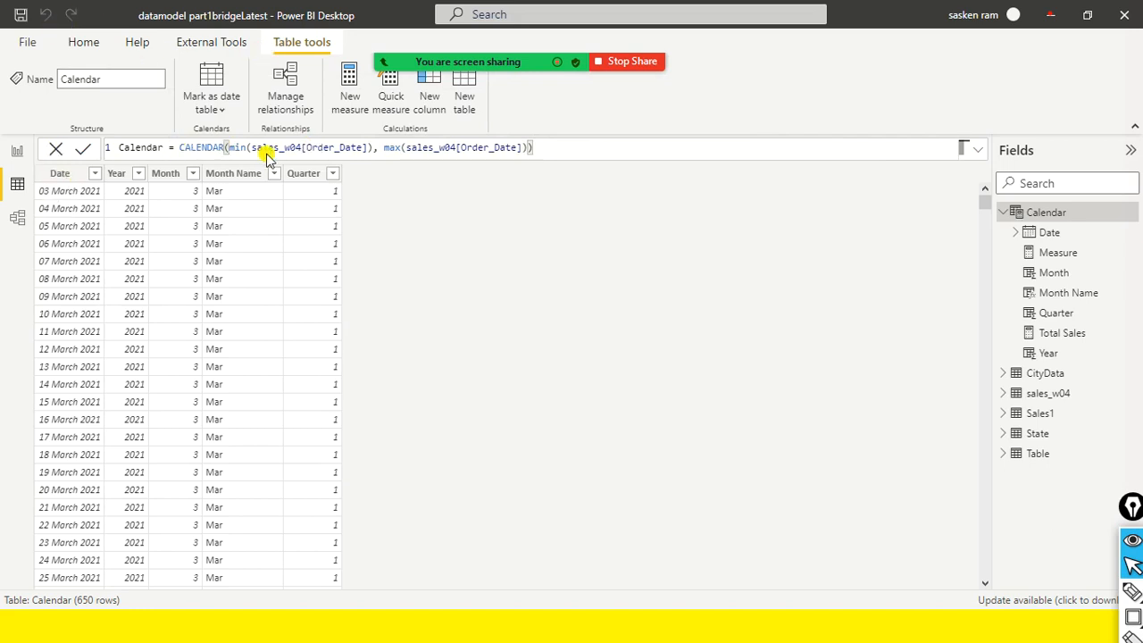
pyautogui.press('Return')
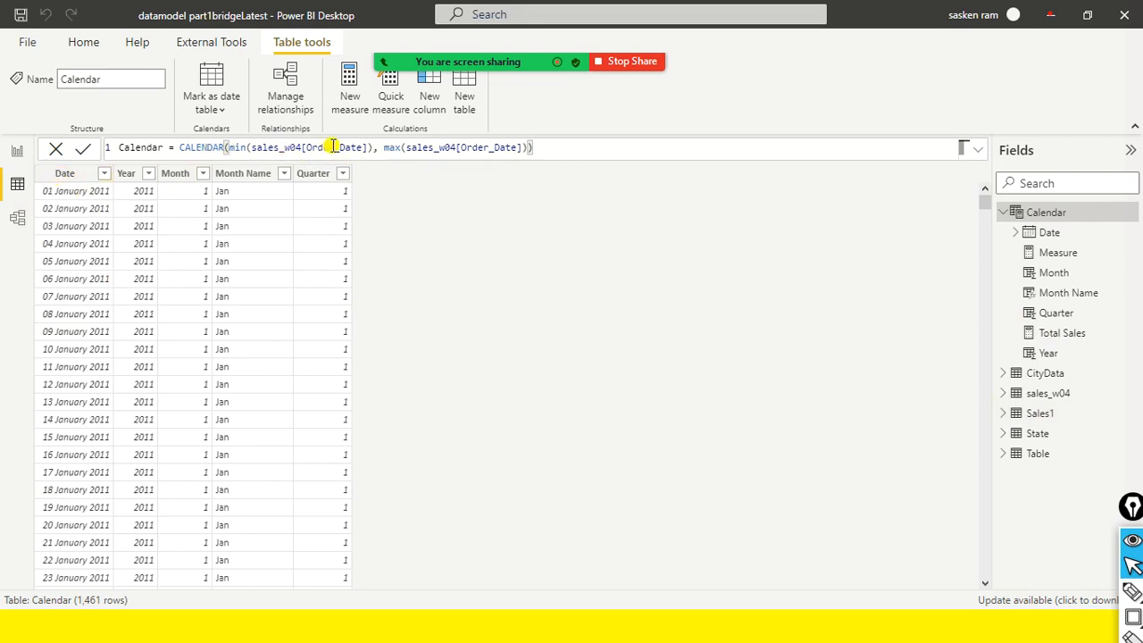
# Examine the Calendar table's date range in the Date column's filter list without filtering, and redisplay the table's formula
pyautogui.click(103, 183)
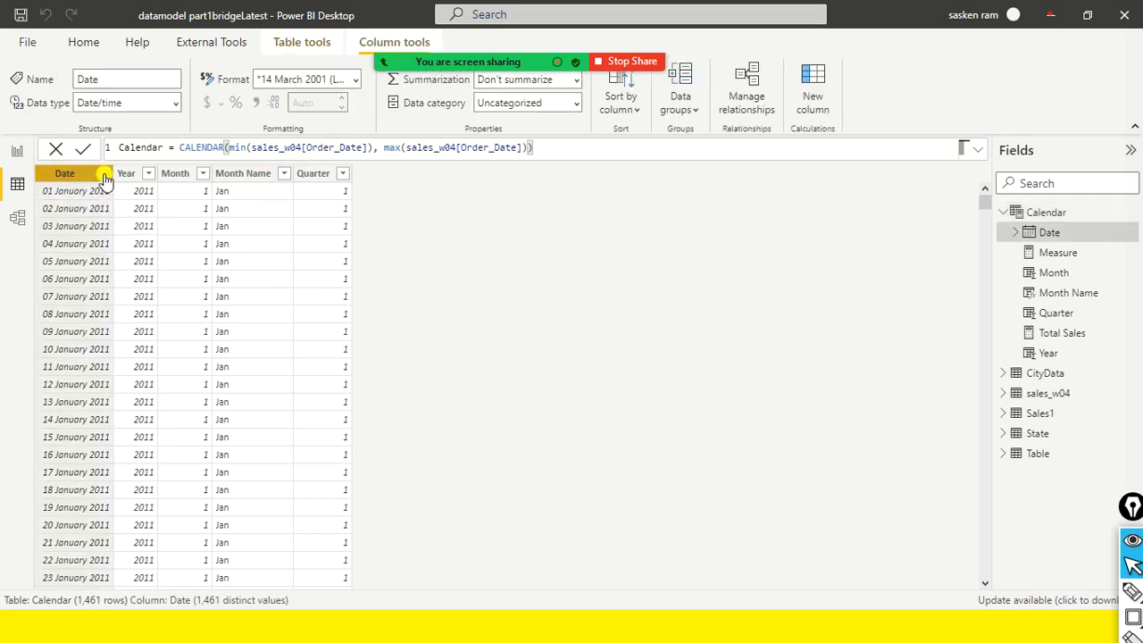
pyautogui.click(103, 175)
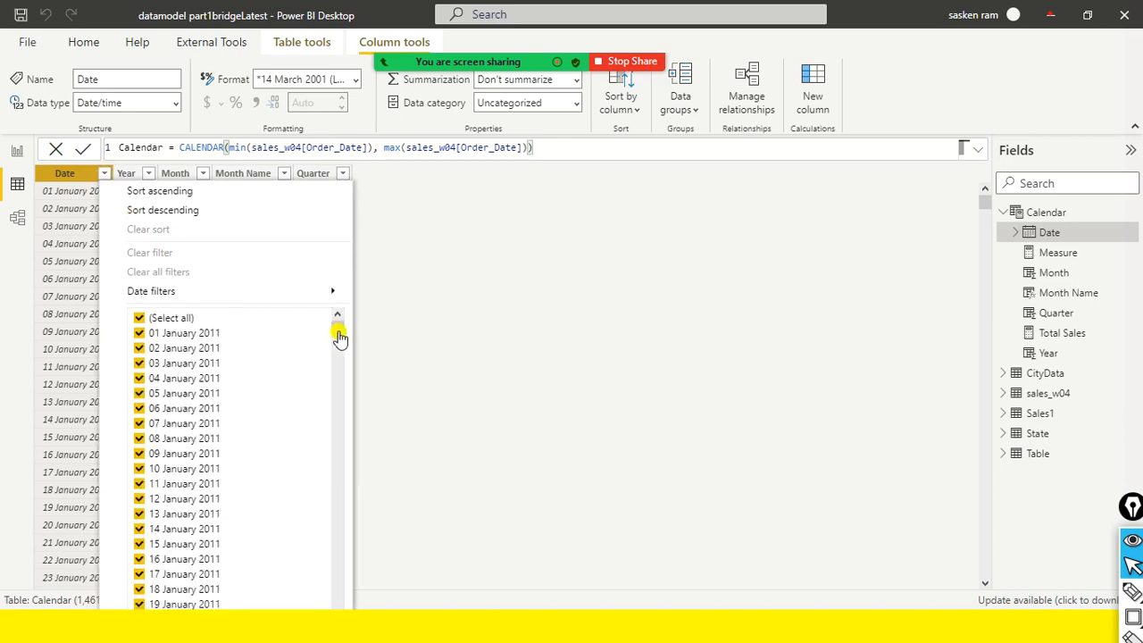
pyautogui.scroll(-3, 341, 490)
pyautogui.scroll(-15, 340, 490)
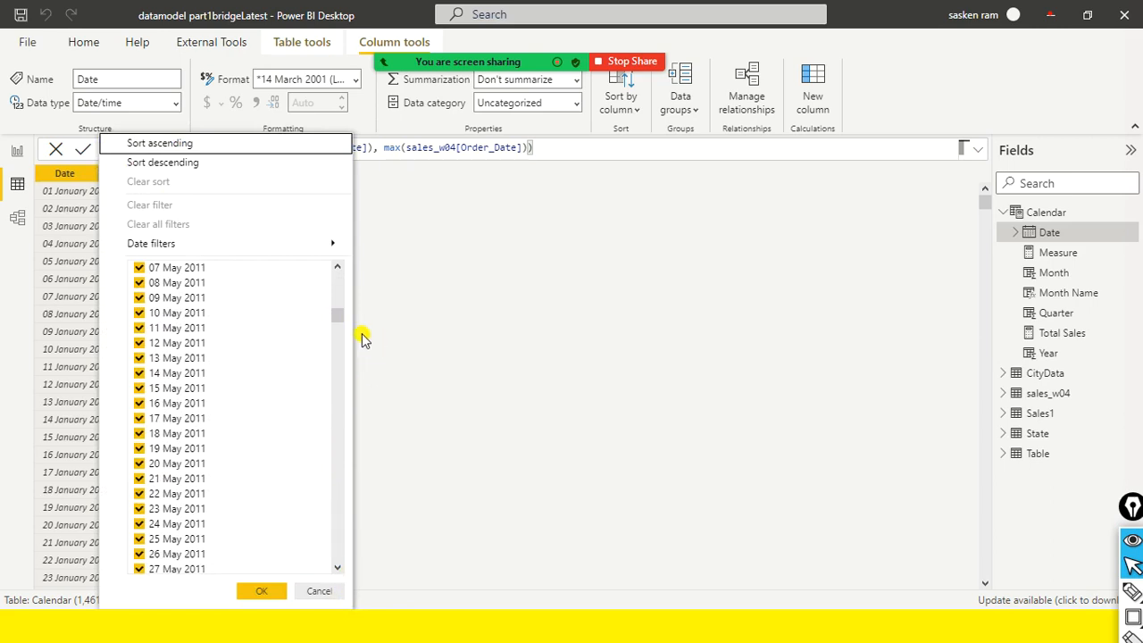
pyautogui.moveTo(335, 319); pyautogui.dragTo(348, 578)
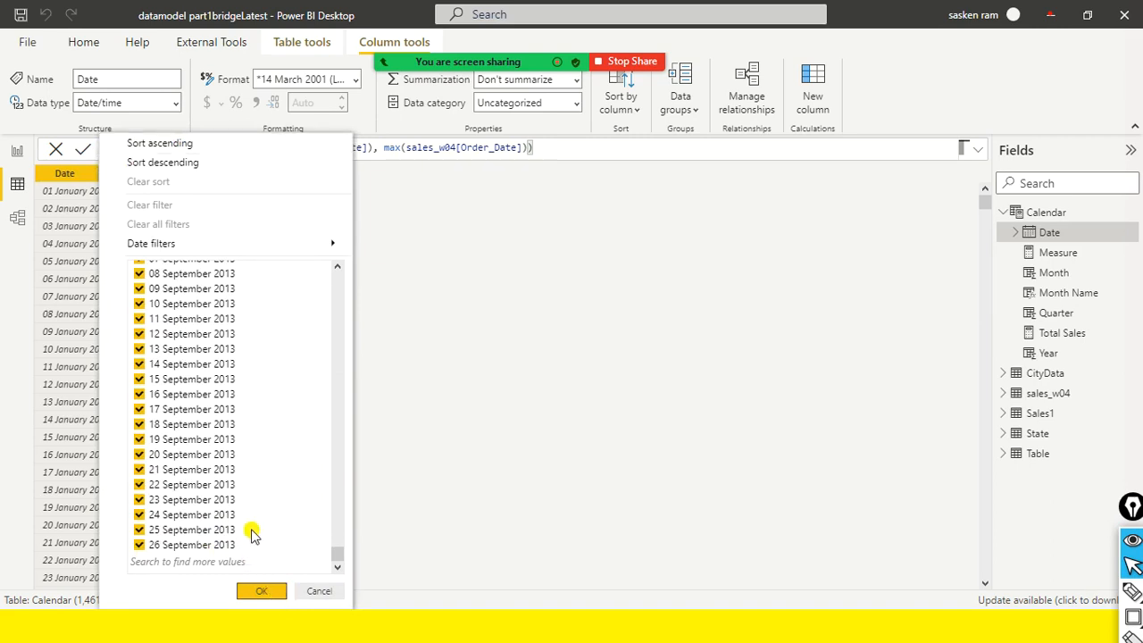
pyautogui.click(315, 590)
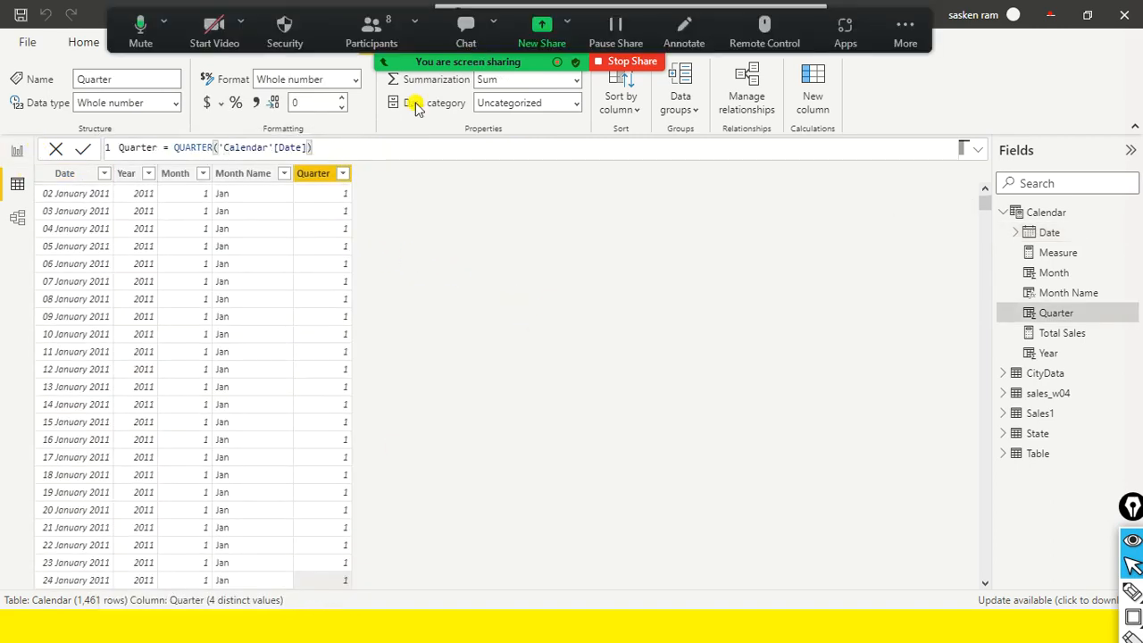
pyautogui.click(1071, 216)
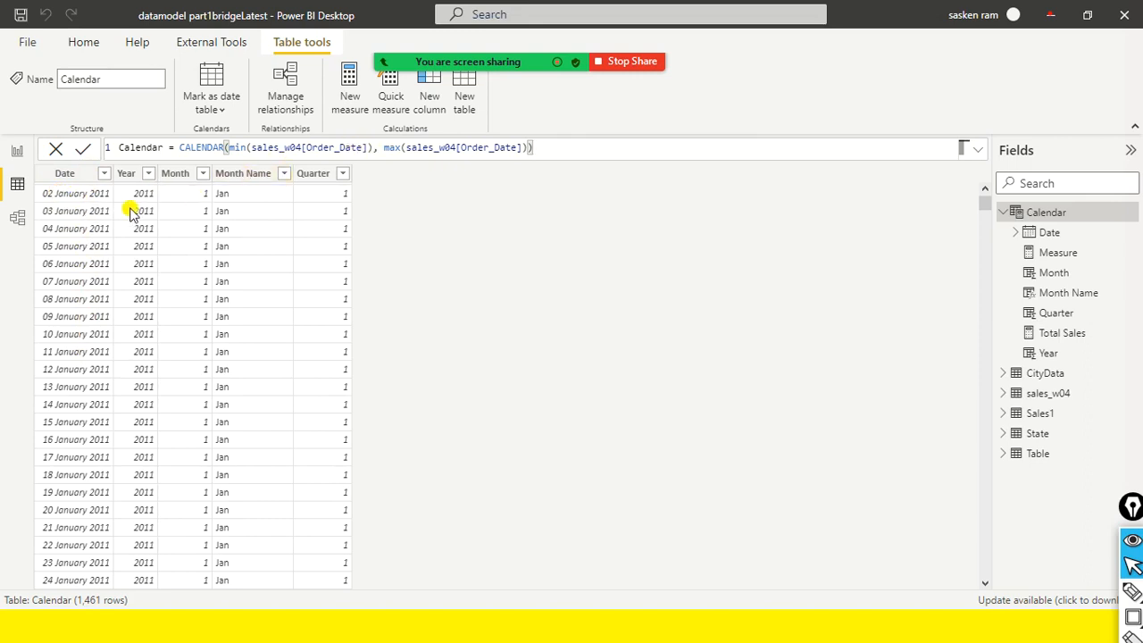
pyautogui.scroll(1, 79, 205)
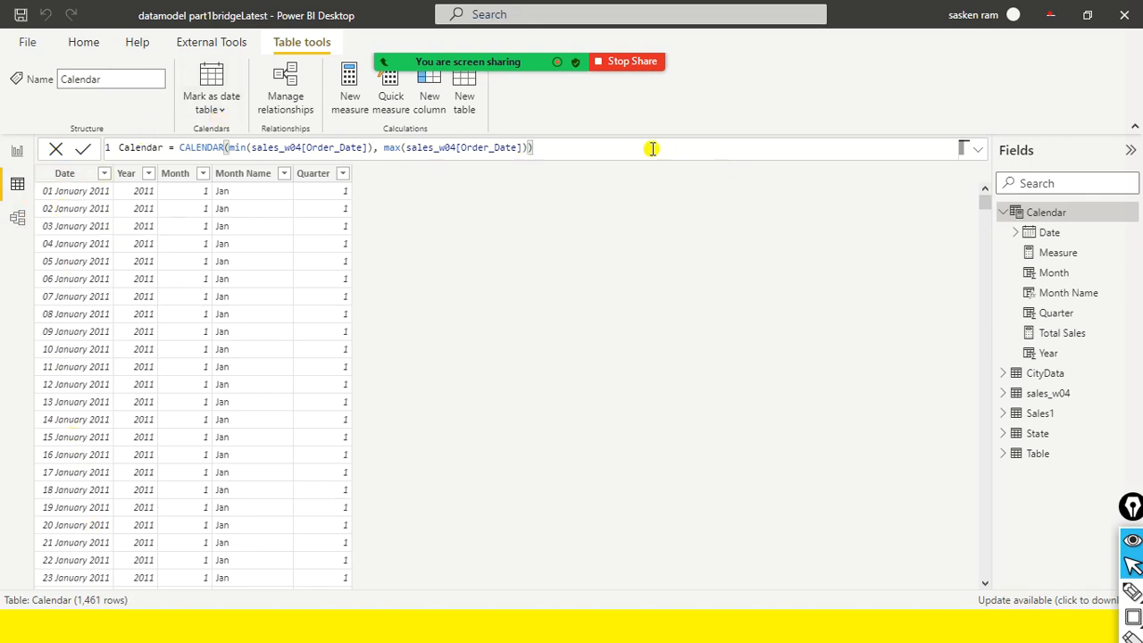
# Replace Date with the Calendar table's Quarter column on the axis of the report's sales line chart
pyautogui.click(20, 150)
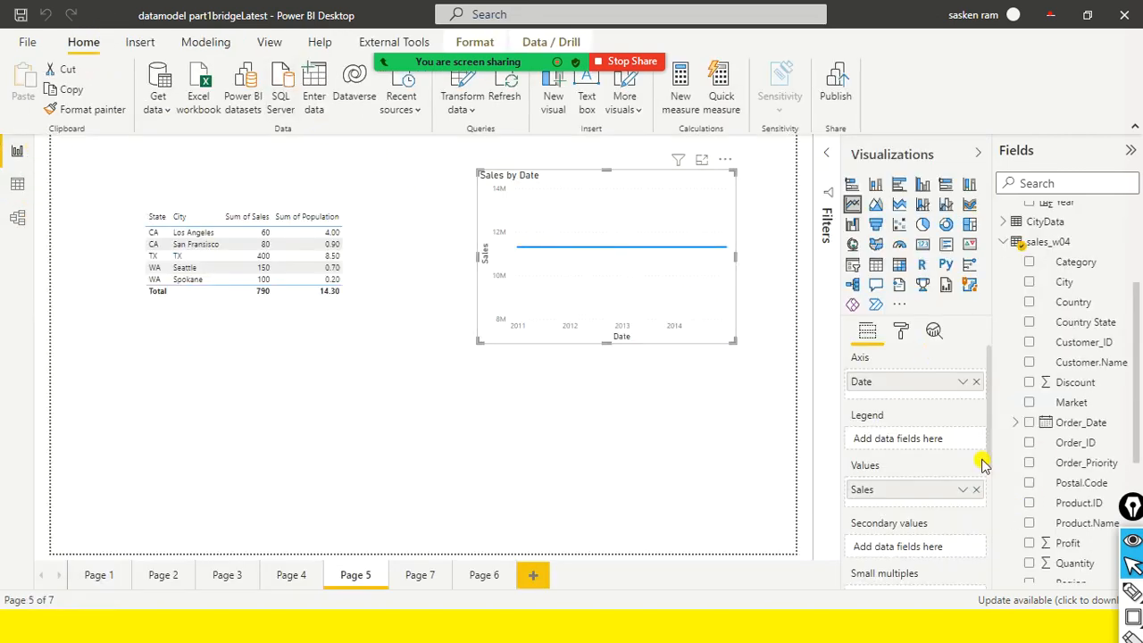
pyautogui.scroll(3, 1054, 268)
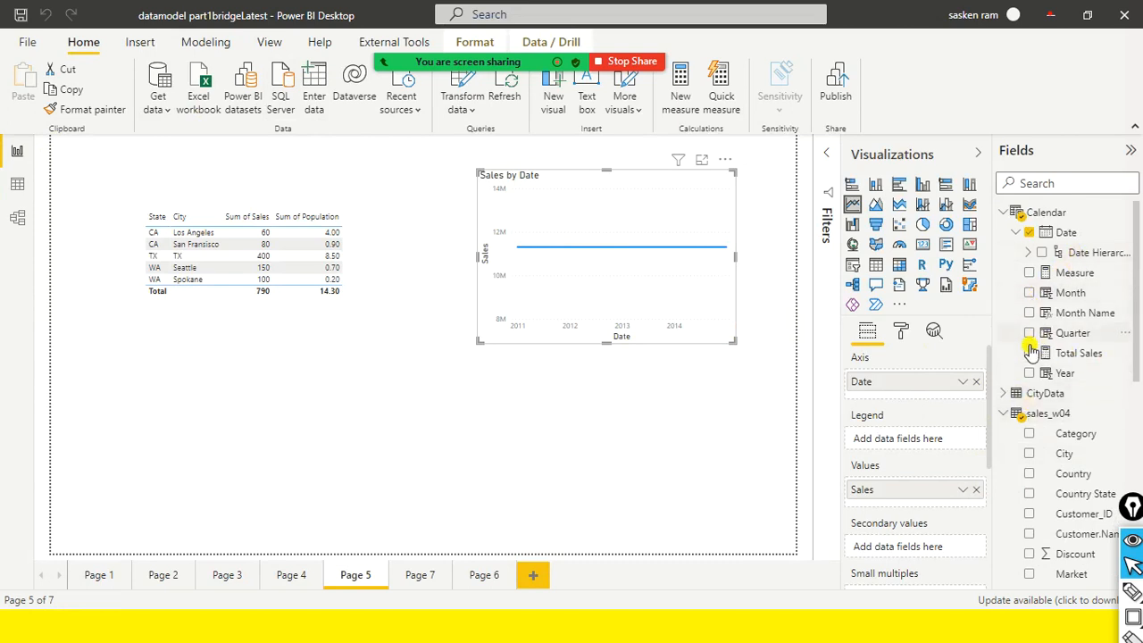
pyautogui.moveTo(978, 386); pyautogui.dragTo(1044, 348)
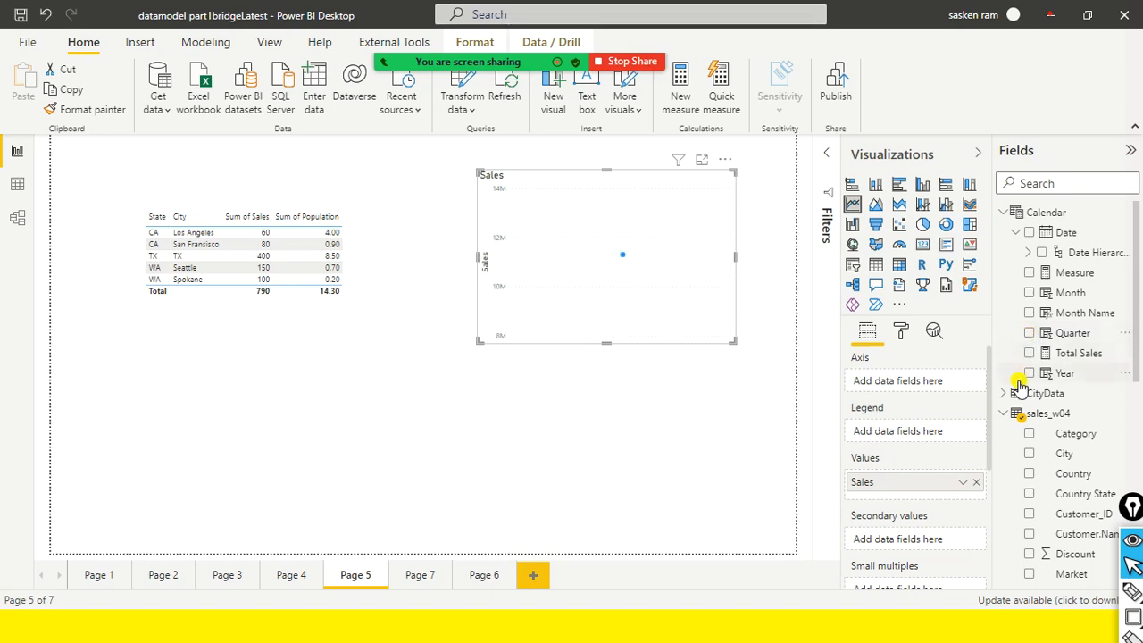
pyautogui.click(1031, 335)
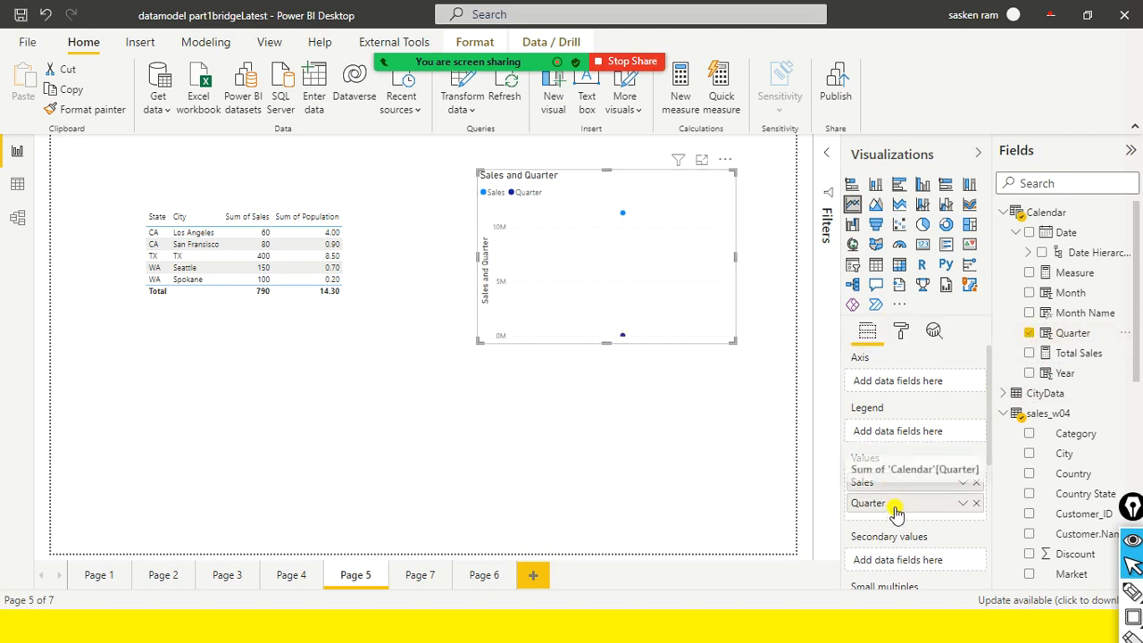
pyautogui.moveTo(893, 504); pyautogui.dragTo(886, 380)
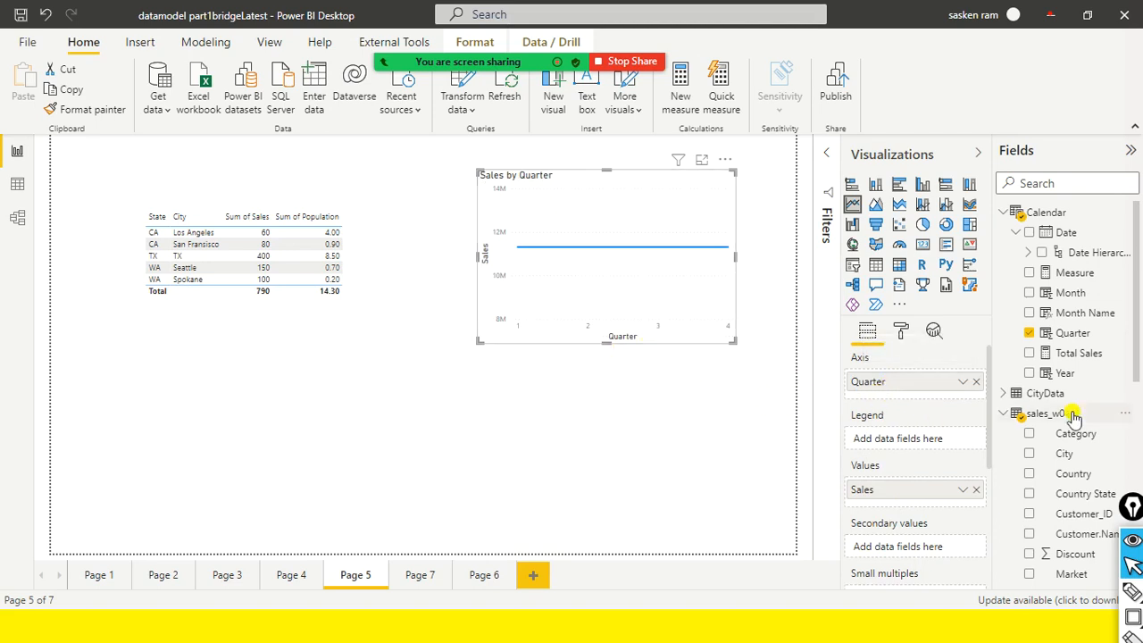
pyautogui.scroll(-3, 1071, 415)
pyautogui.scroll(3, 1072, 427)
pyautogui.click(454, 112)
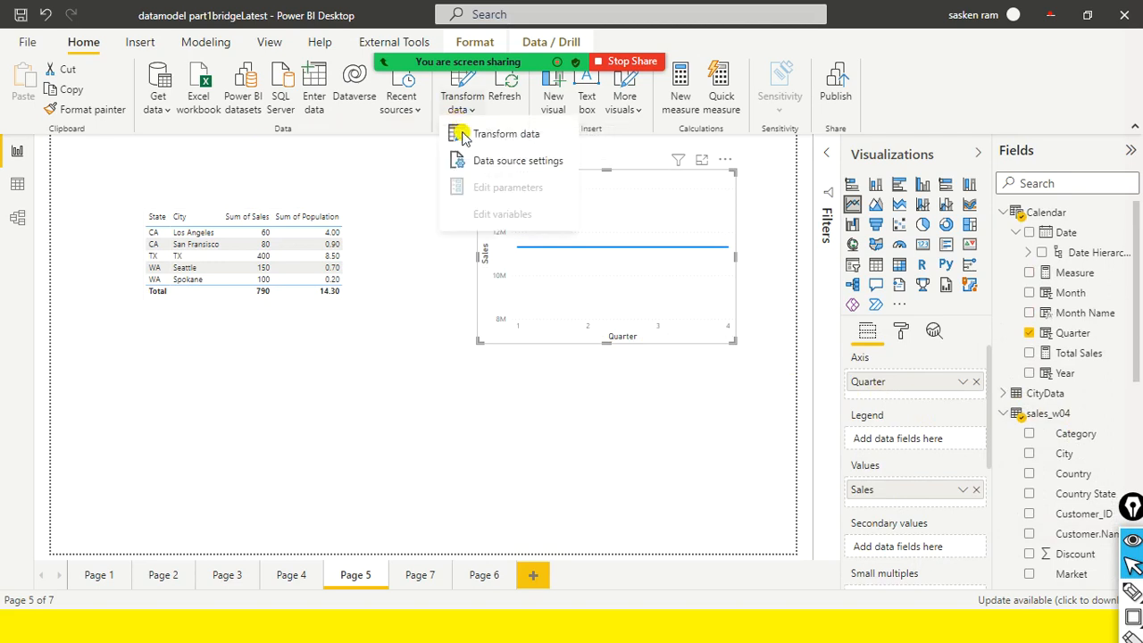
pyautogui.scroll(-4, 1035, 375)
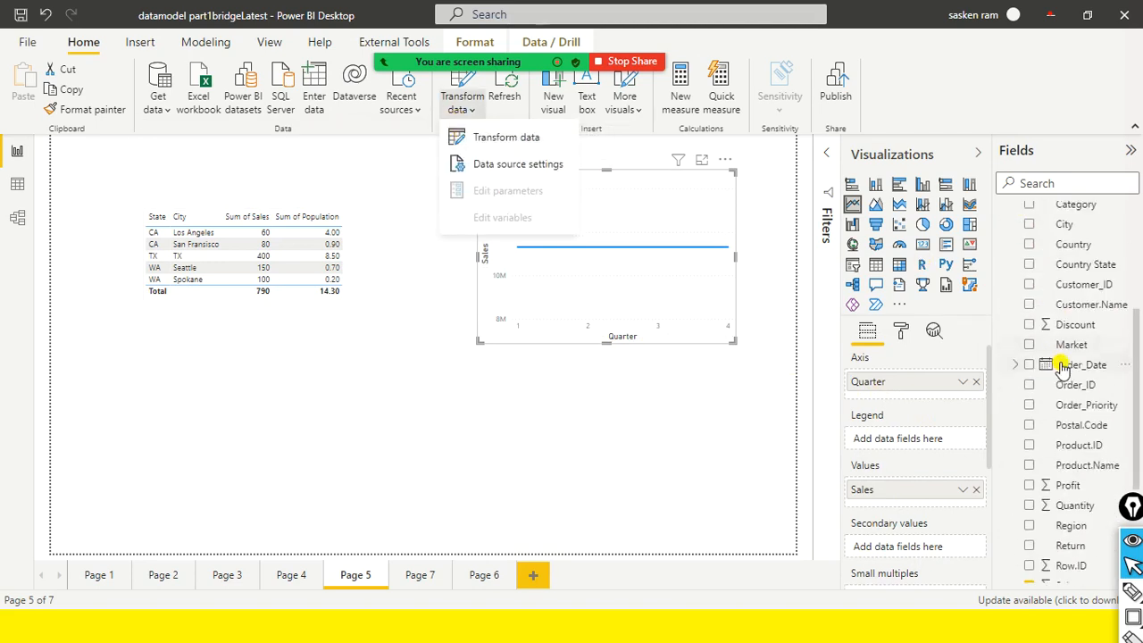
pyautogui.scroll(-3, 1038, 382)
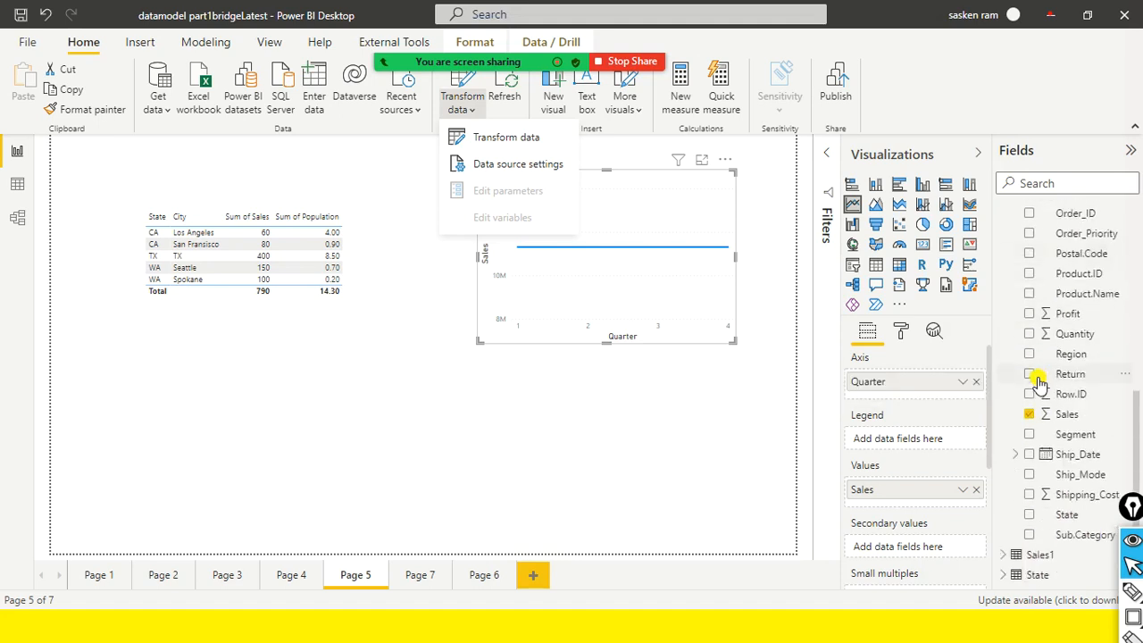
pyautogui.scroll(3, 1039, 382)
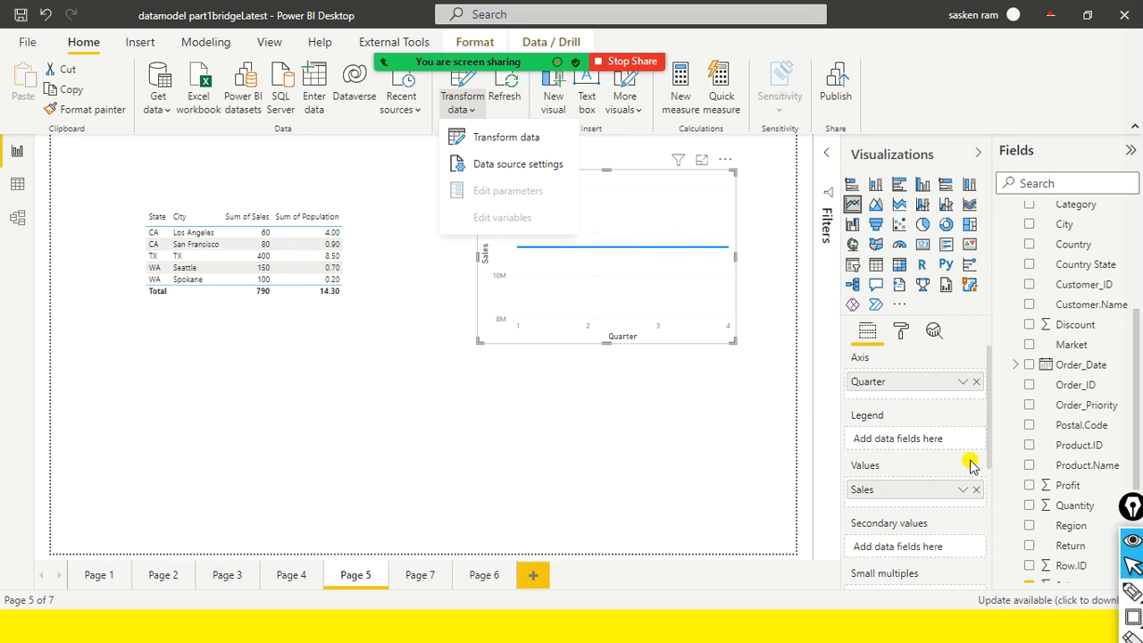
pyautogui.moveTo(1136, 622)
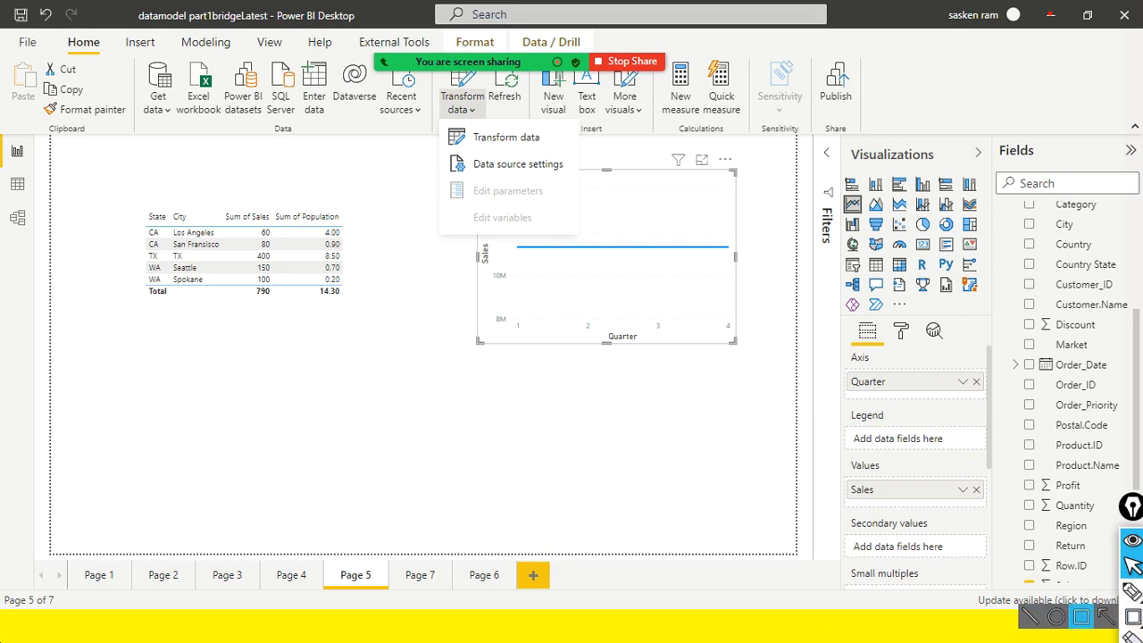
# Remove Quarter from the line chart's axis and collapse the Calendar table's Date field
pyautogui.click(977, 383)
pyautogui.scroll(3, 1092, 239)
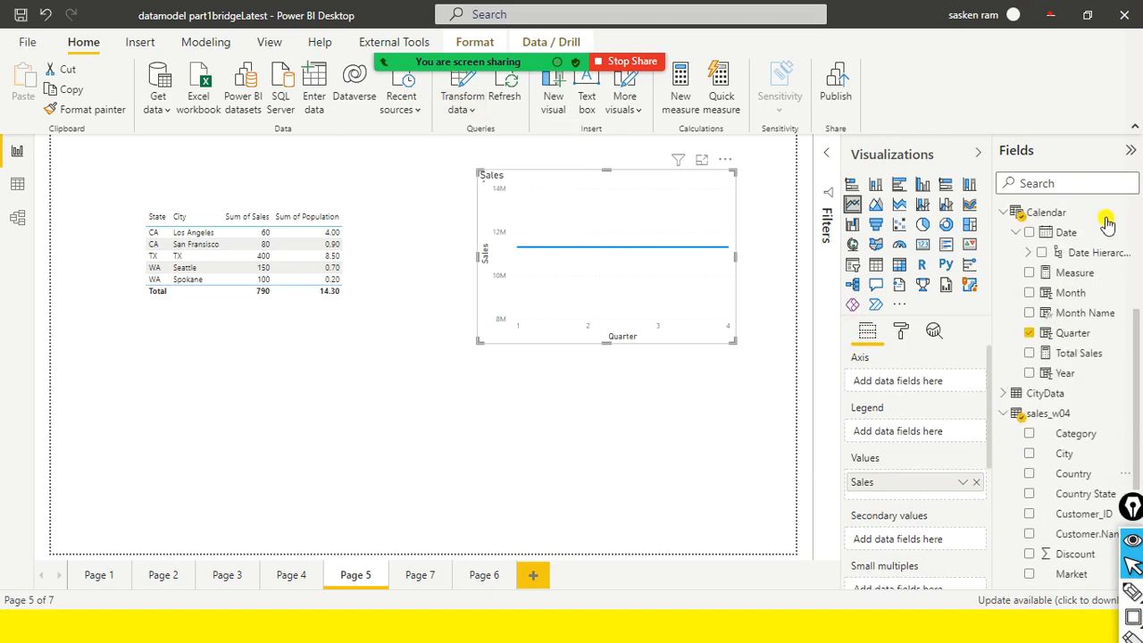
pyautogui.click(1018, 243)
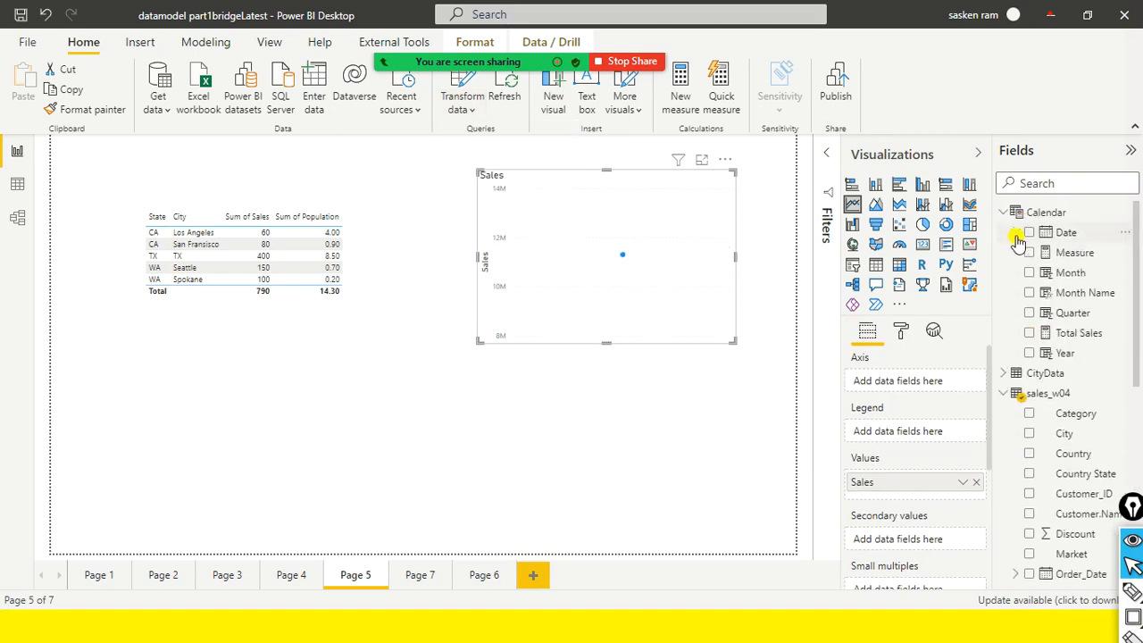
# In the model view, group the CityData, Sales1 and State tables closer together and move sales_w04 beside the Calendar table
pyautogui.click(17, 217)
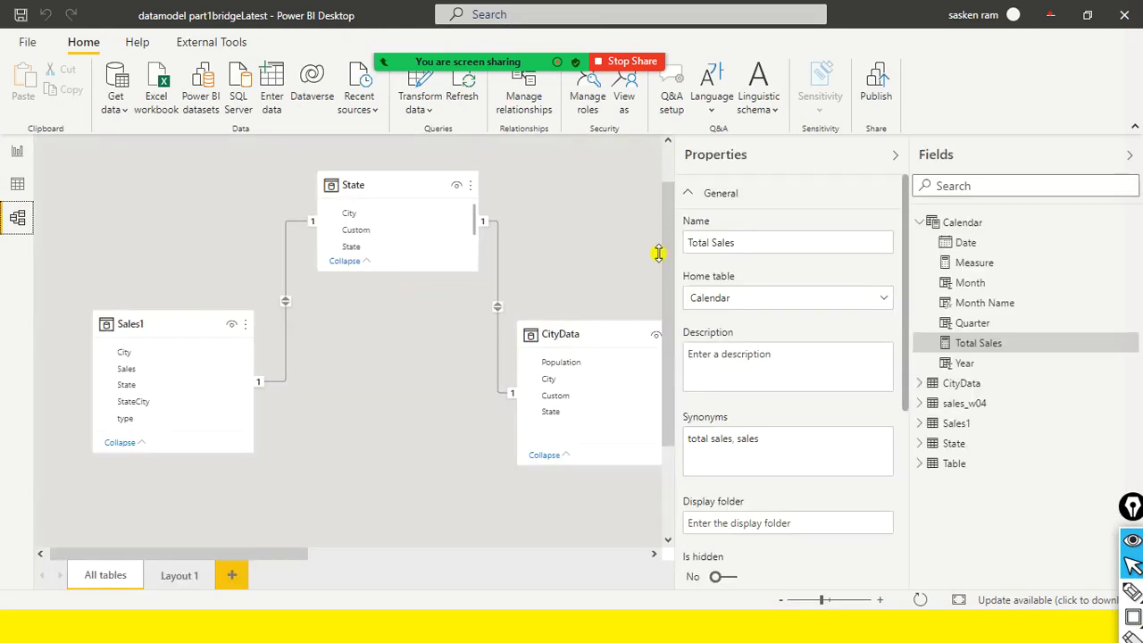
pyautogui.moveTo(551, 333); pyautogui.dragTo(335, 337)
pyautogui.moveTo(108, 335); pyautogui.dragTo(95, 194)
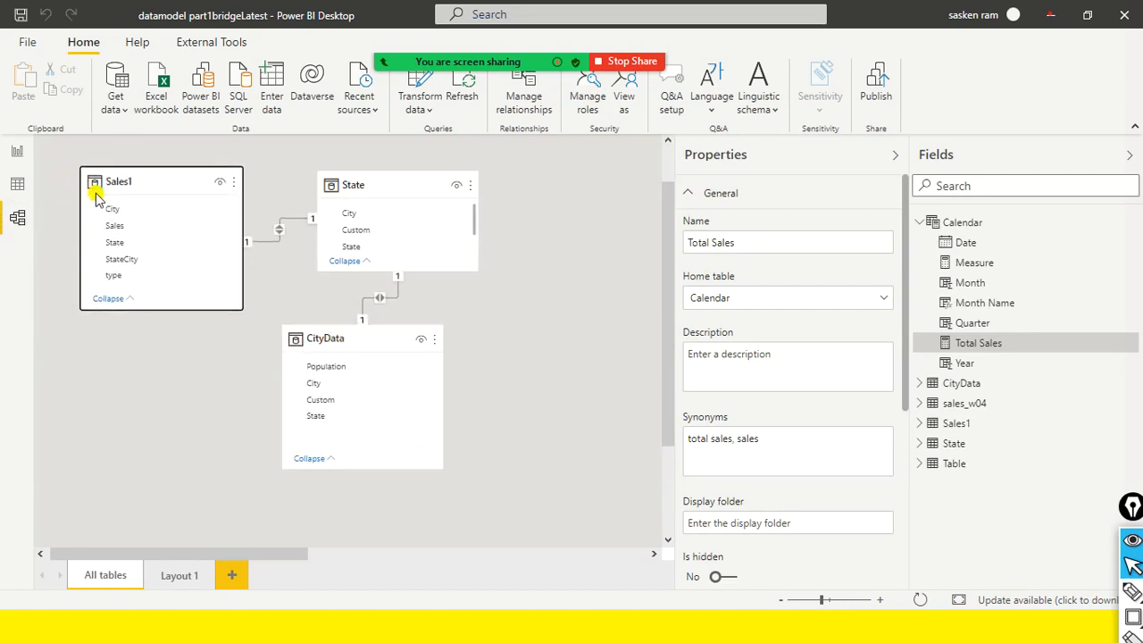
pyautogui.moveTo(363, 193); pyautogui.dragTo(324, 145)
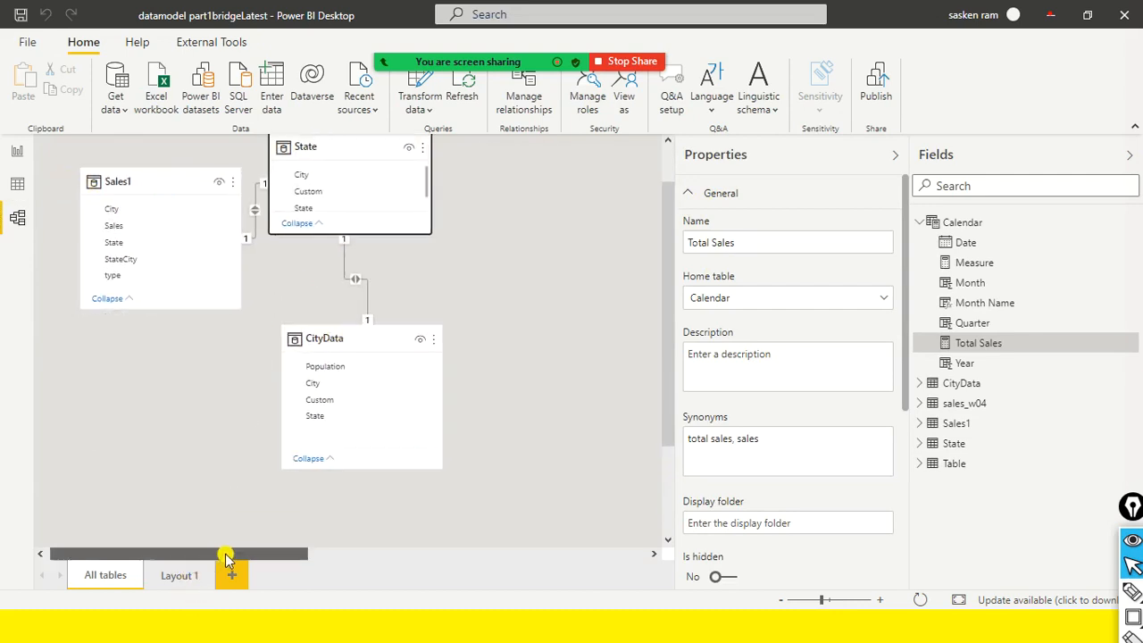
pyautogui.moveTo(205, 555); pyautogui.dragTo(534, 532)
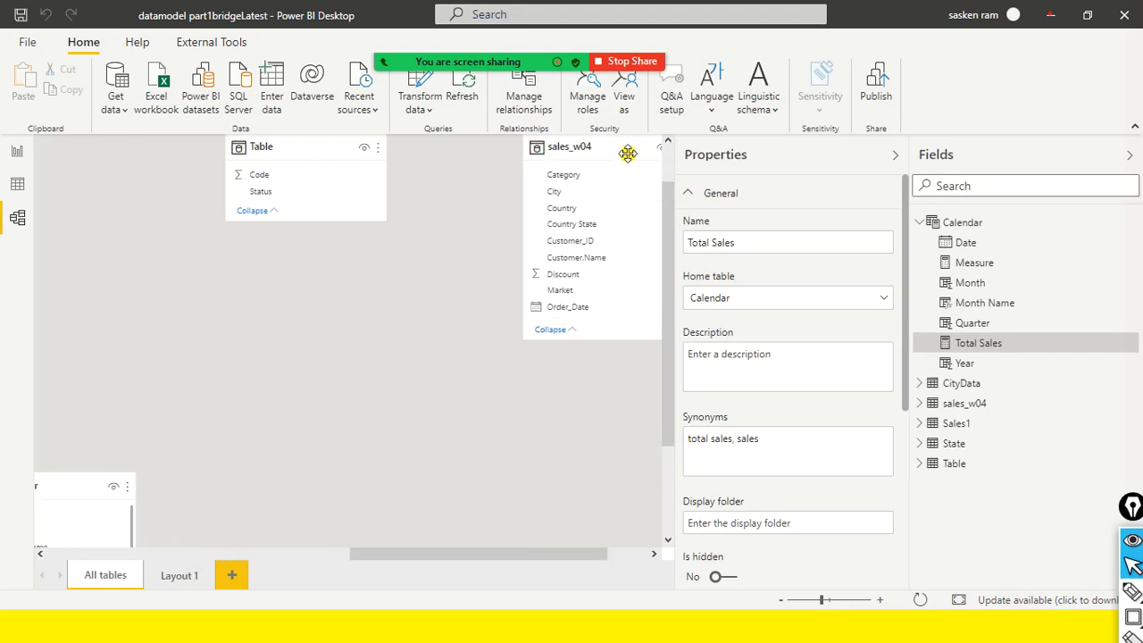
pyautogui.moveTo(628, 153); pyautogui.dragTo(100, 350)
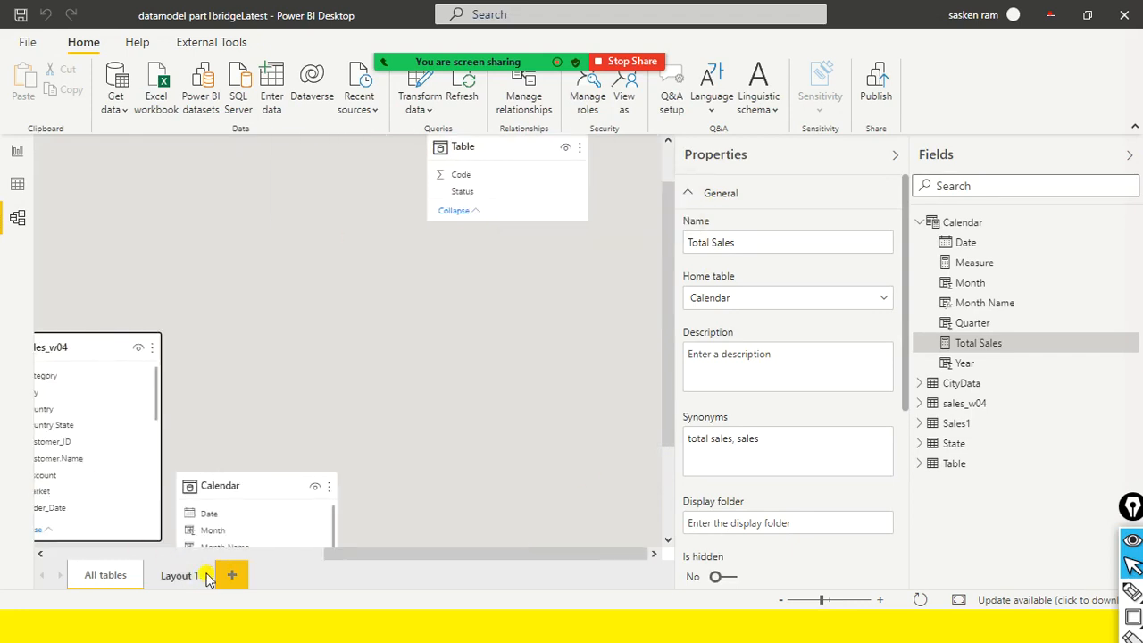
# Bring the sales_w04 and Calendar cards together in the model view, with Calendar near Table and sales_w04 diagonally below Calendar
pyautogui.click(288, 555)
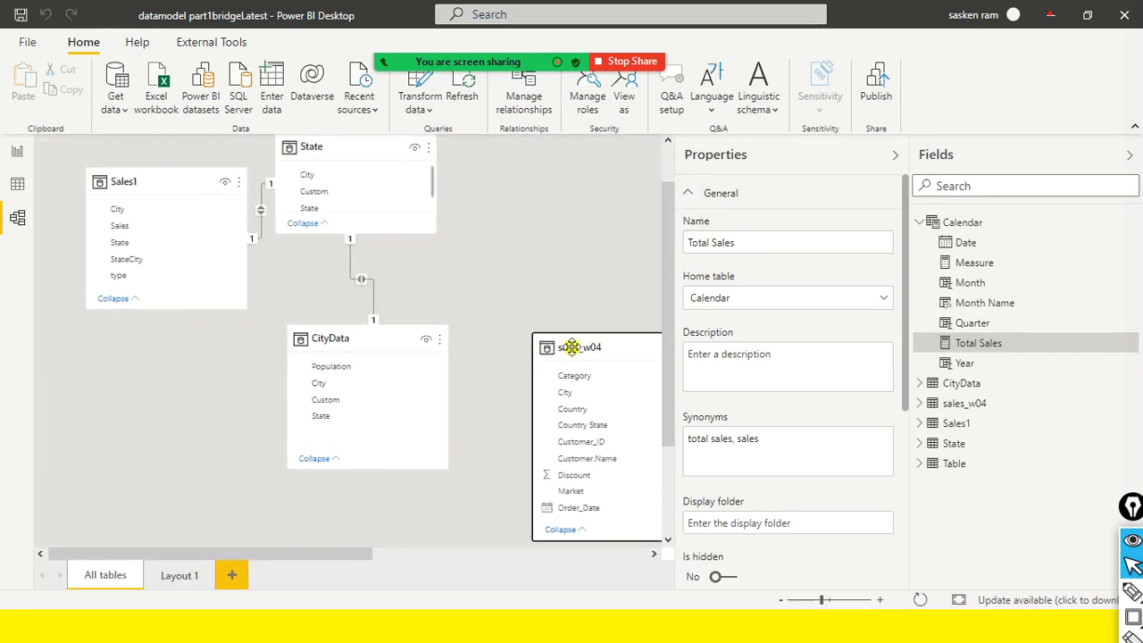
pyautogui.moveTo(572, 347); pyautogui.dragTo(521, 272)
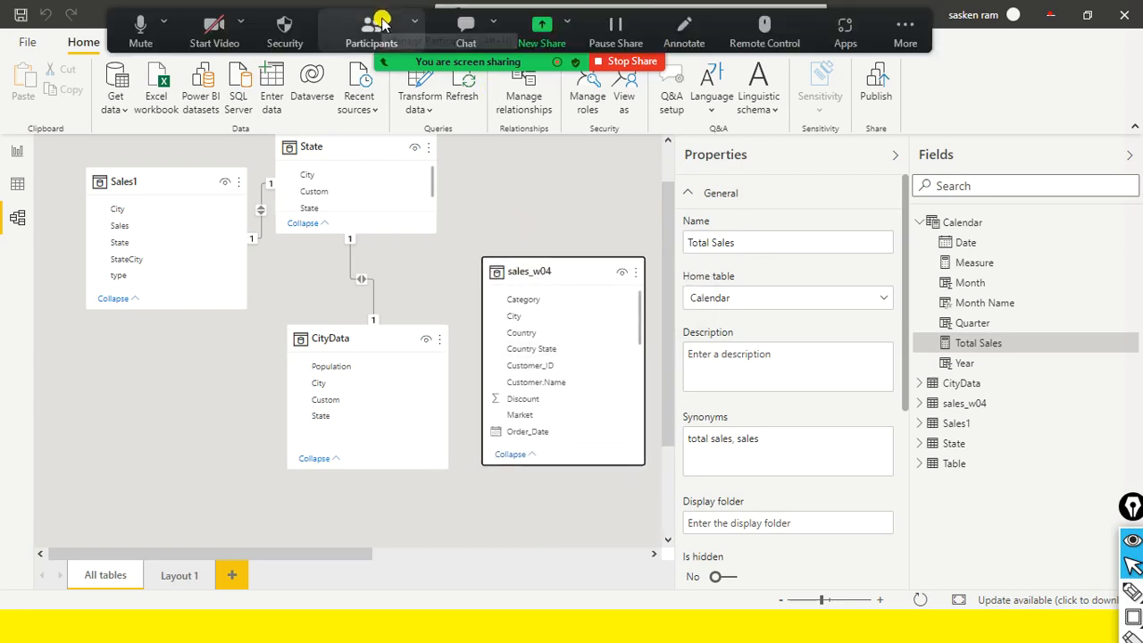
pyautogui.moveTo(331, 550); pyautogui.dragTo(583, 552)
pyautogui.moveTo(328, 488); pyautogui.dragTo(366, 235)
pyautogui.moveTo(112, 336); pyautogui.dragTo(247, 351)
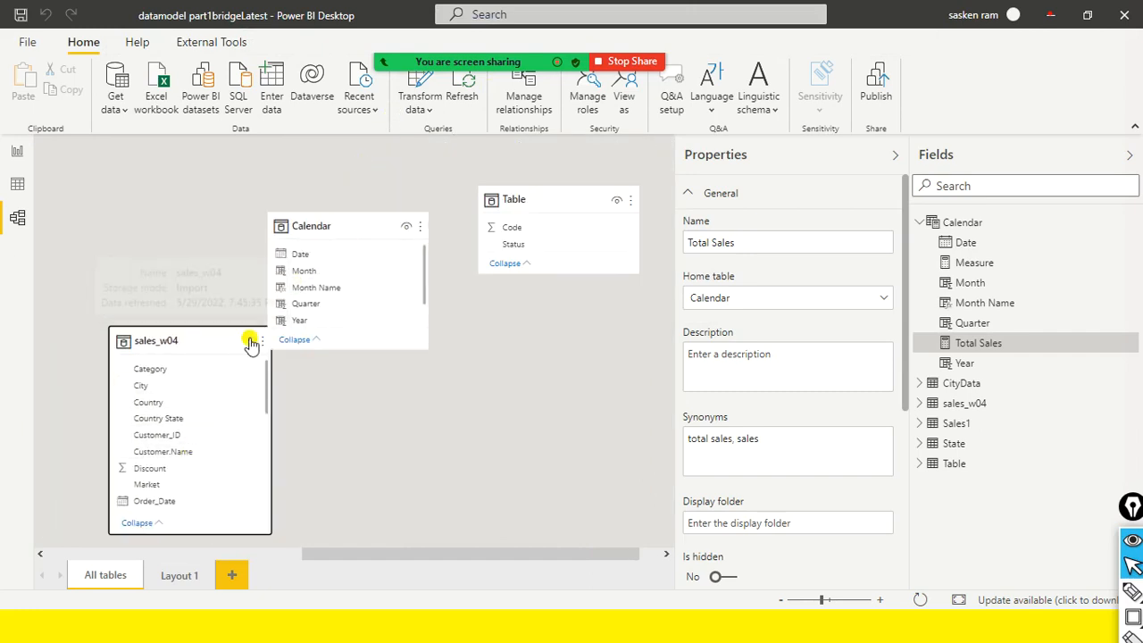
# Try to relate the Calendar table's Date column to sales_w04's Order_Priority column, and delete that relationship
pyautogui.scroll(-2, 200, 442)
pyautogui.scroll(2, 200, 442)
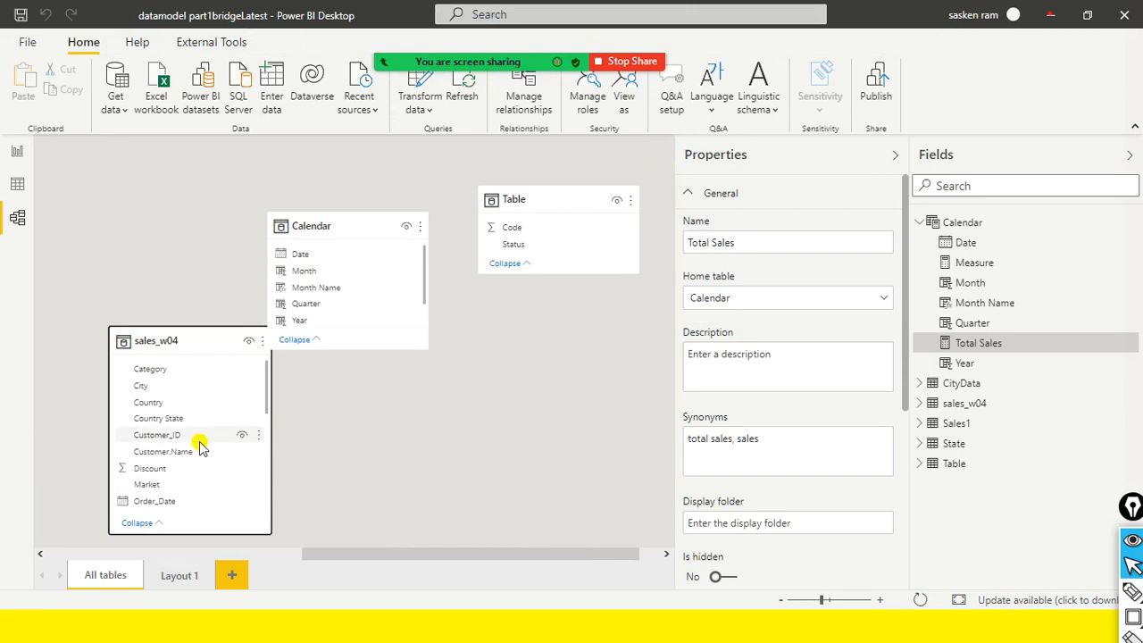
pyautogui.moveTo(300, 254); pyautogui.dragTo(298, 466)
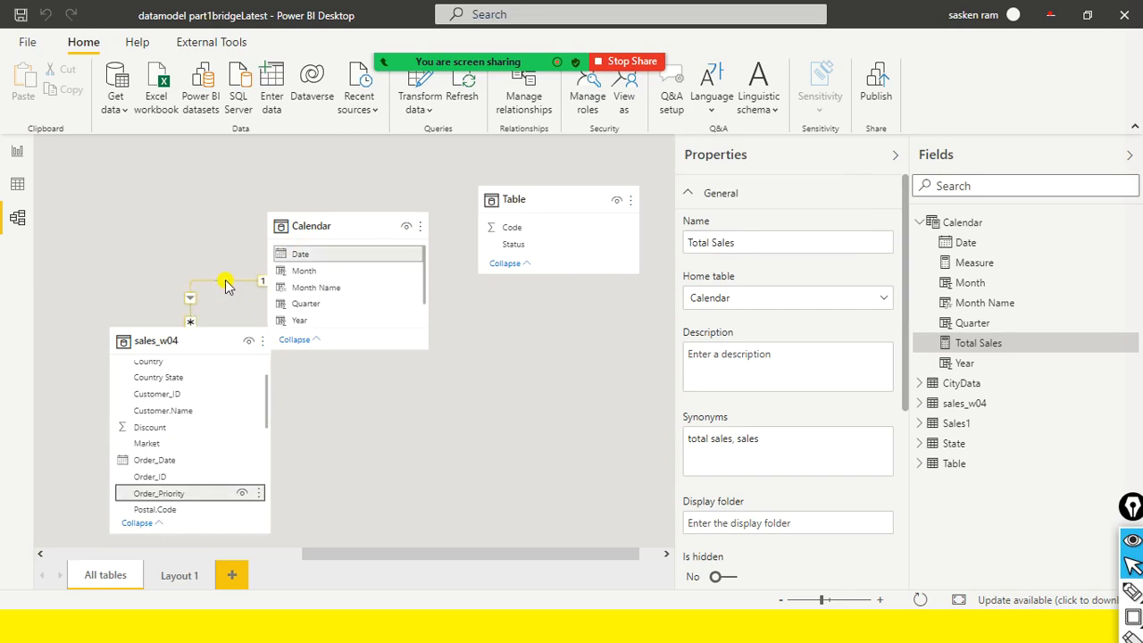
pyautogui.rightClick(226, 284)
pyautogui.click(245, 301)
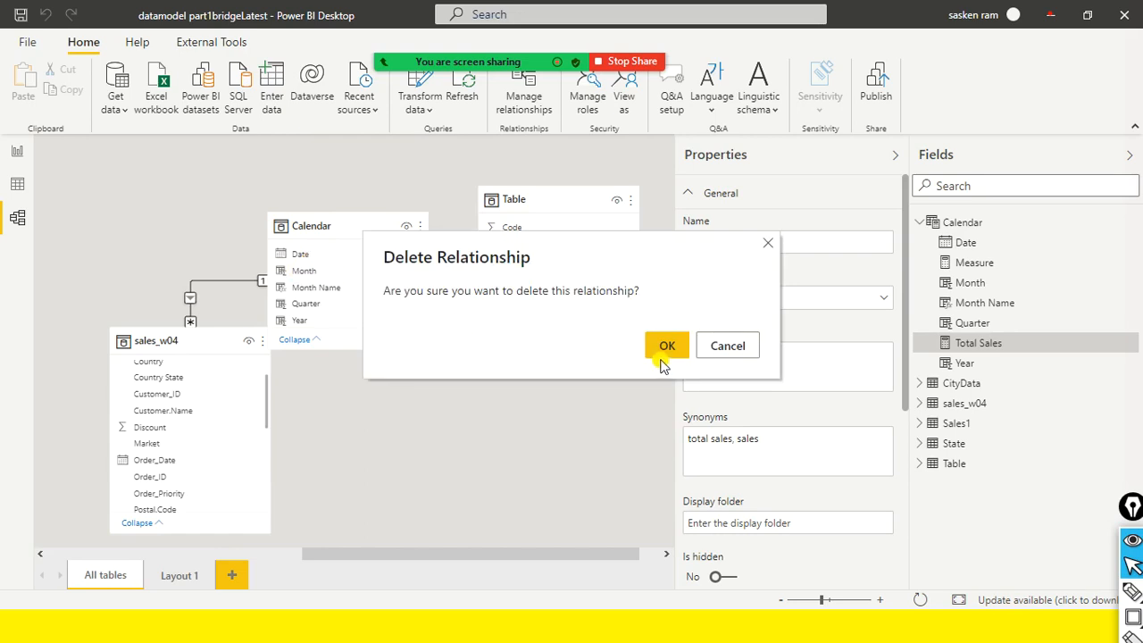
pyautogui.click(661, 347)
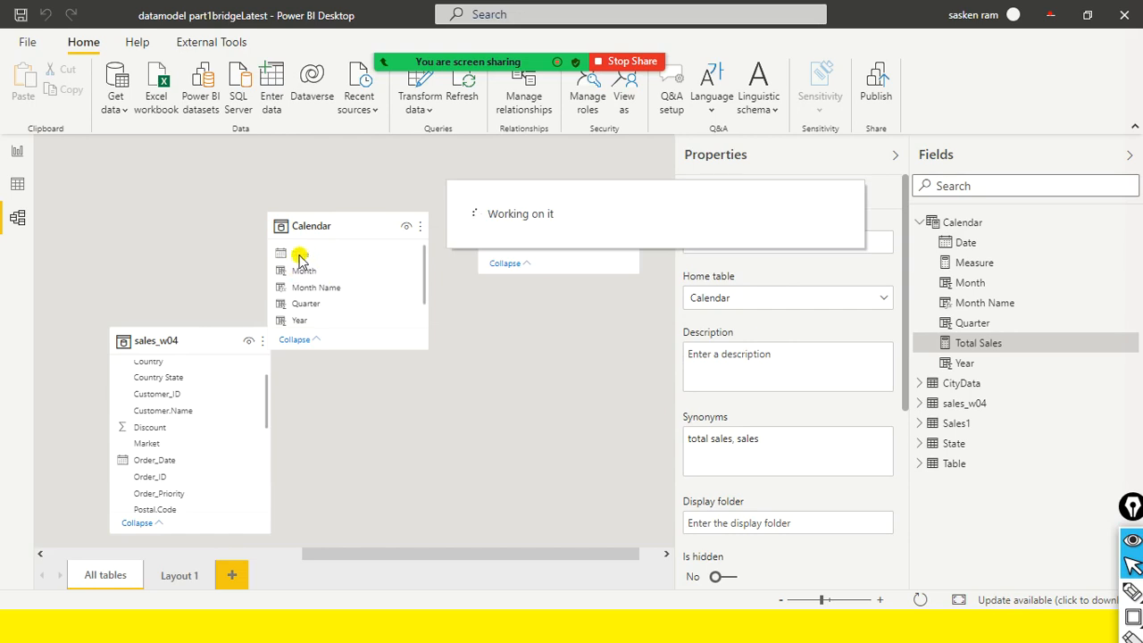
# Relate the Calendar table's Date column to sales_w04's Order_Date column
pyautogui.moveTo(300, 257); pyautogui.dragTo(185, 453)
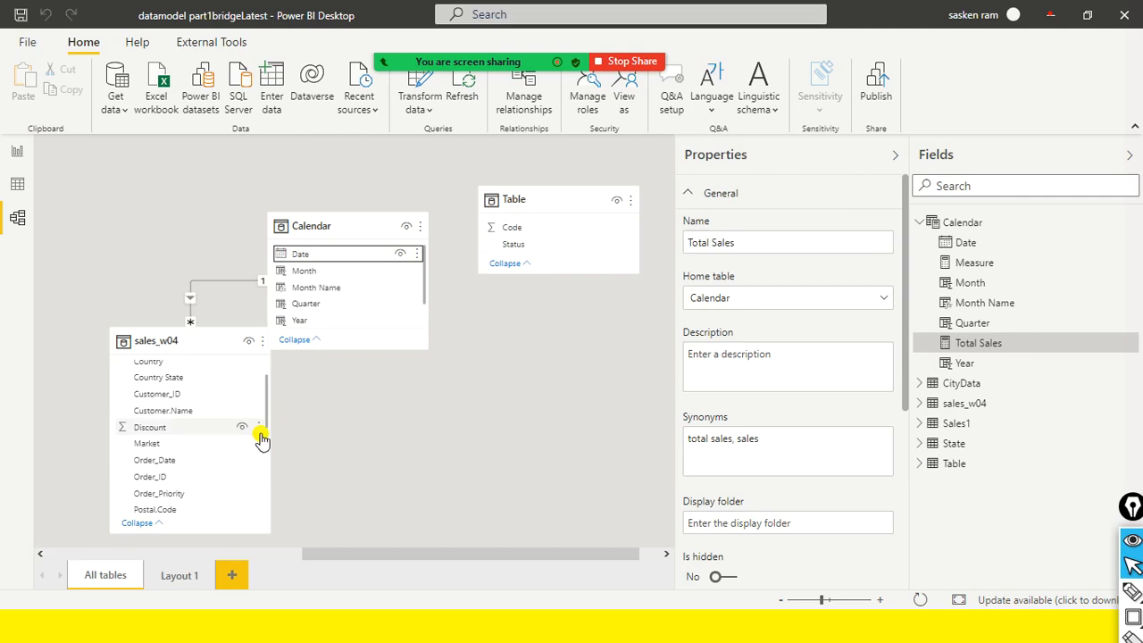
# In the report, look through the sales_w04 fields and expand the Calendar table's Date field and its Date Hierarchy
pyautogui.click(8, 160)
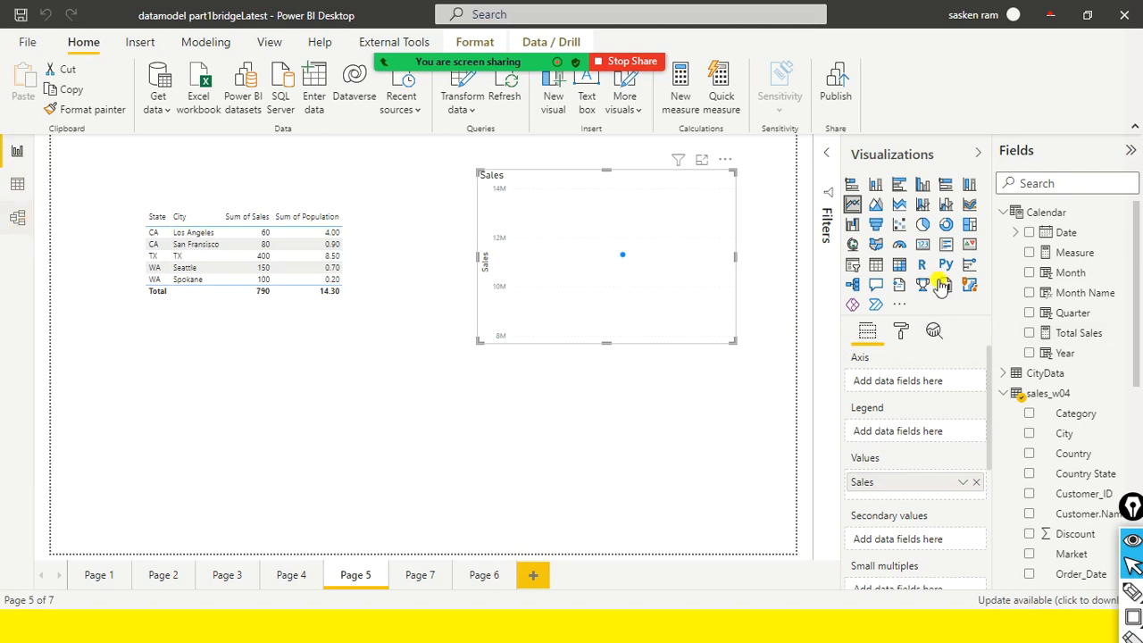
pyautogui.scroll(-3, 1094, 420)
pyautogui.scroll(-2, 1083, 438)
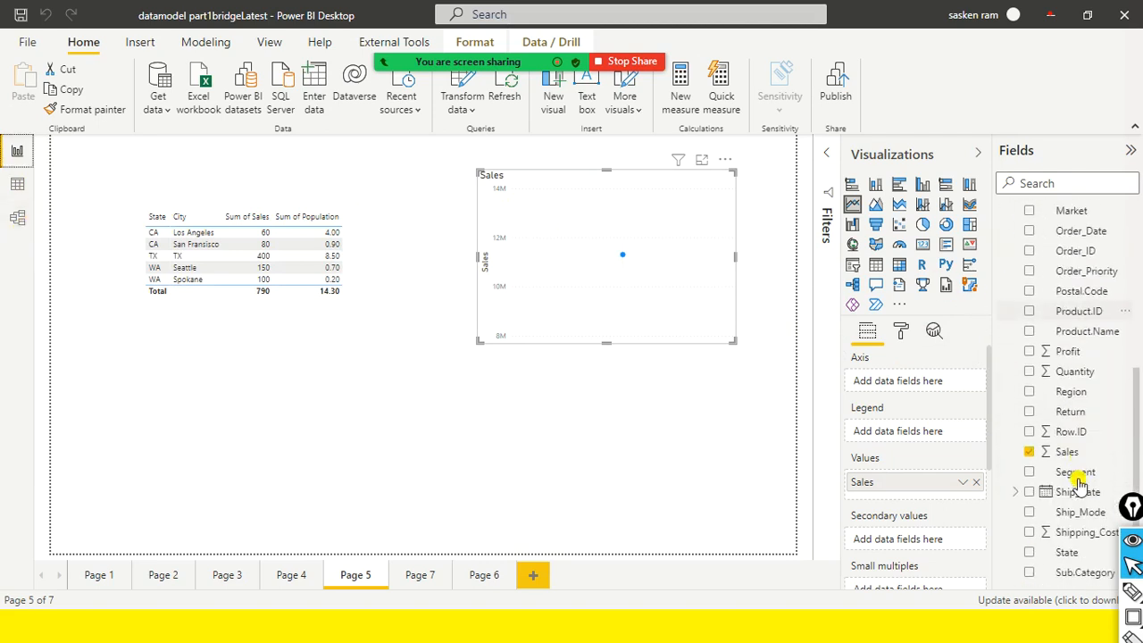
pyautogui.scroll(5, 1076, 433)
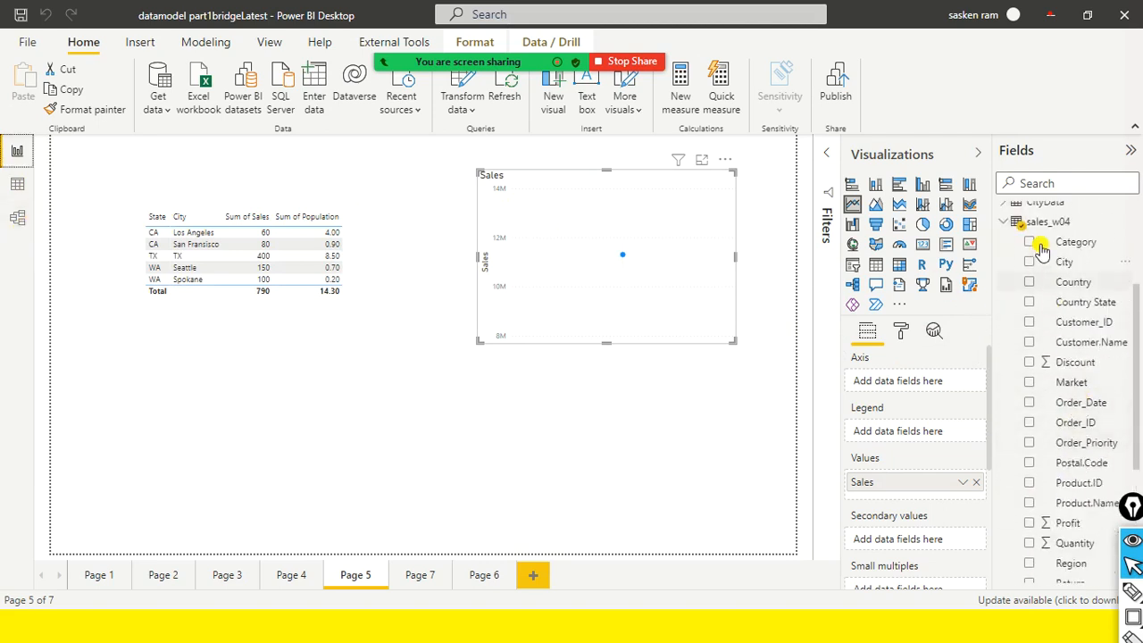
pyautogui.scroll(3, 1111, 247)
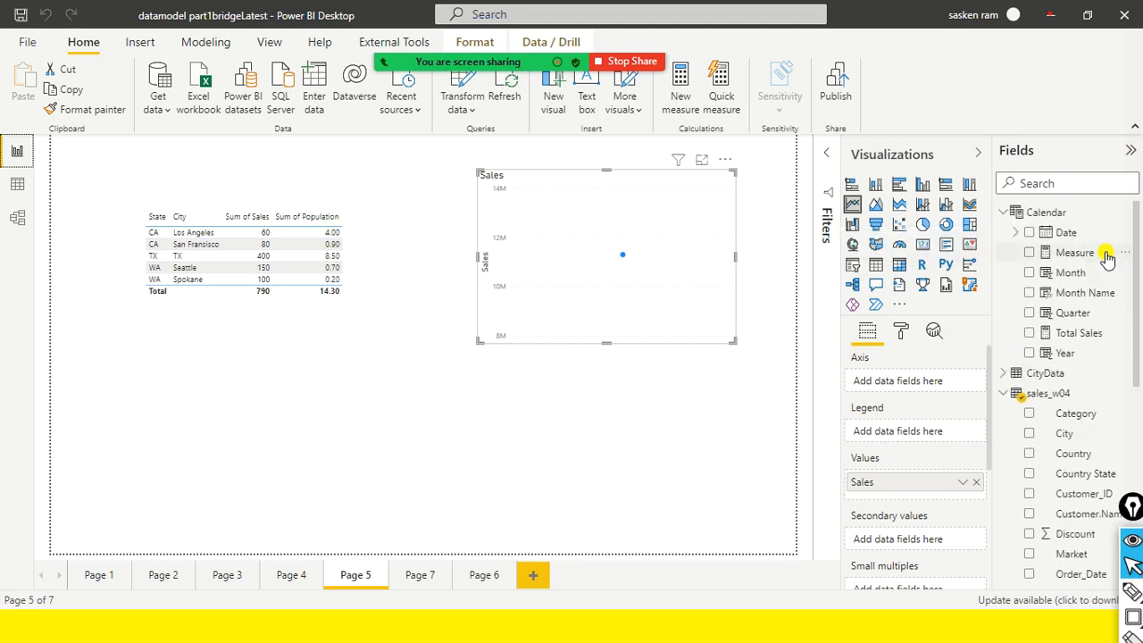
pyautogui.click(1015, 233)
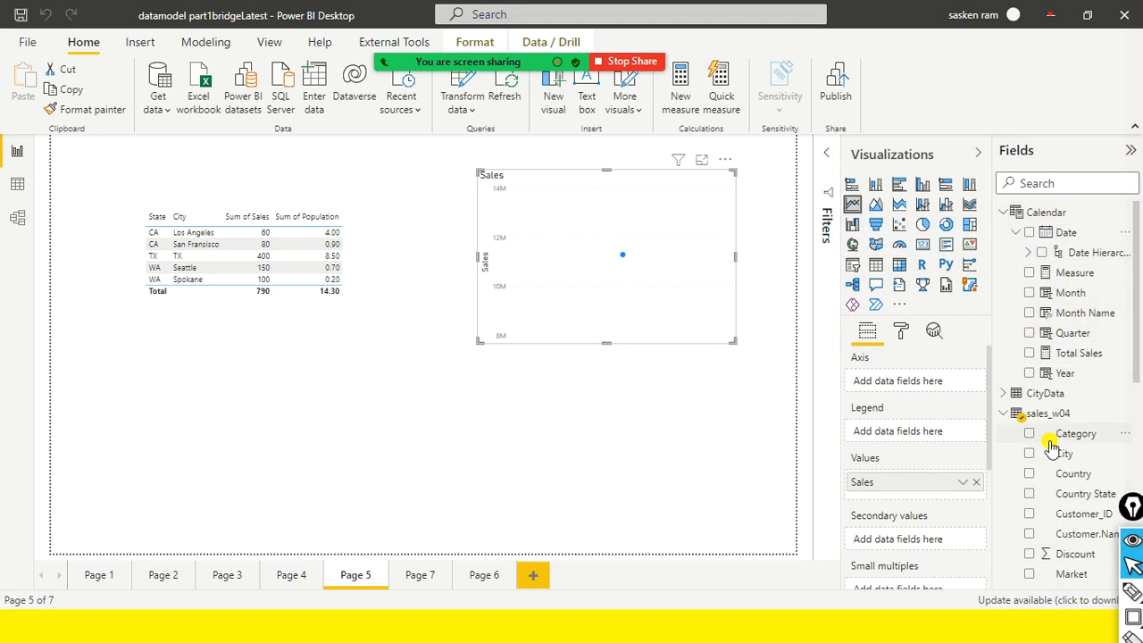
pyautogui.moveTo(1136, 582)
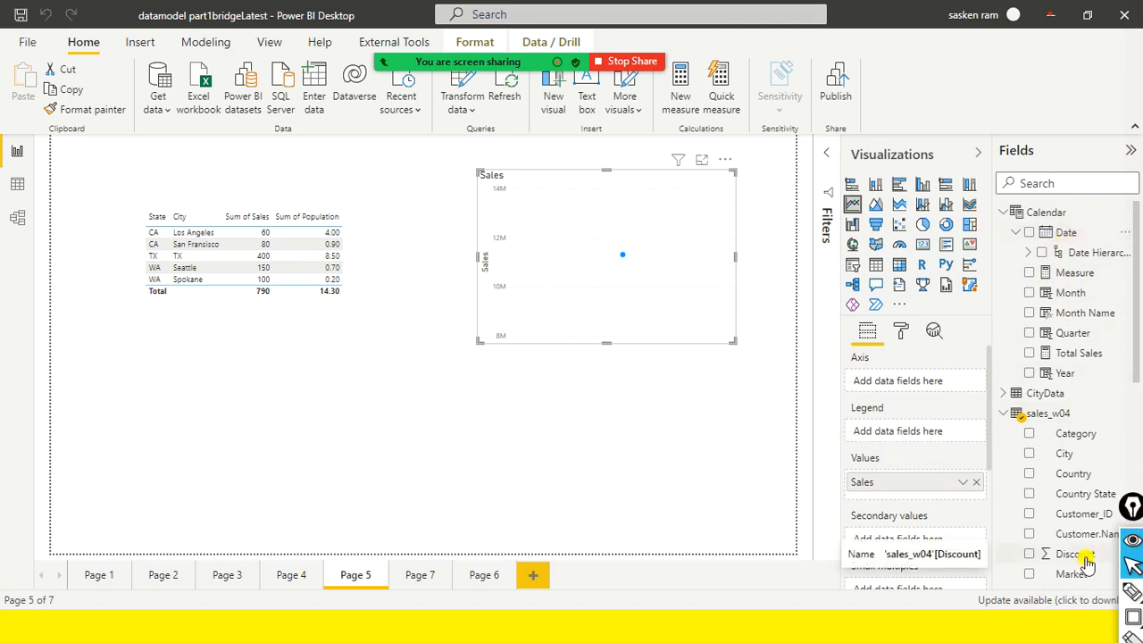
pyautogui.click(1028, 254)
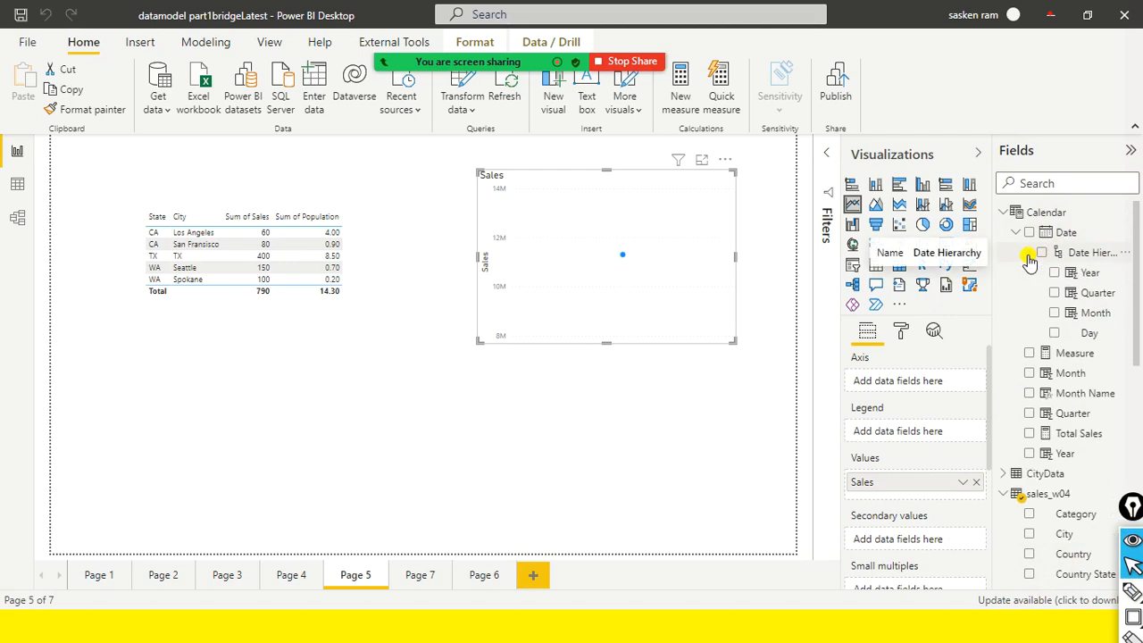
# In the model view, check the data types of the Calendar table's Date column and sales_w04's Order_Date column
pyautogui.click(17, 217)
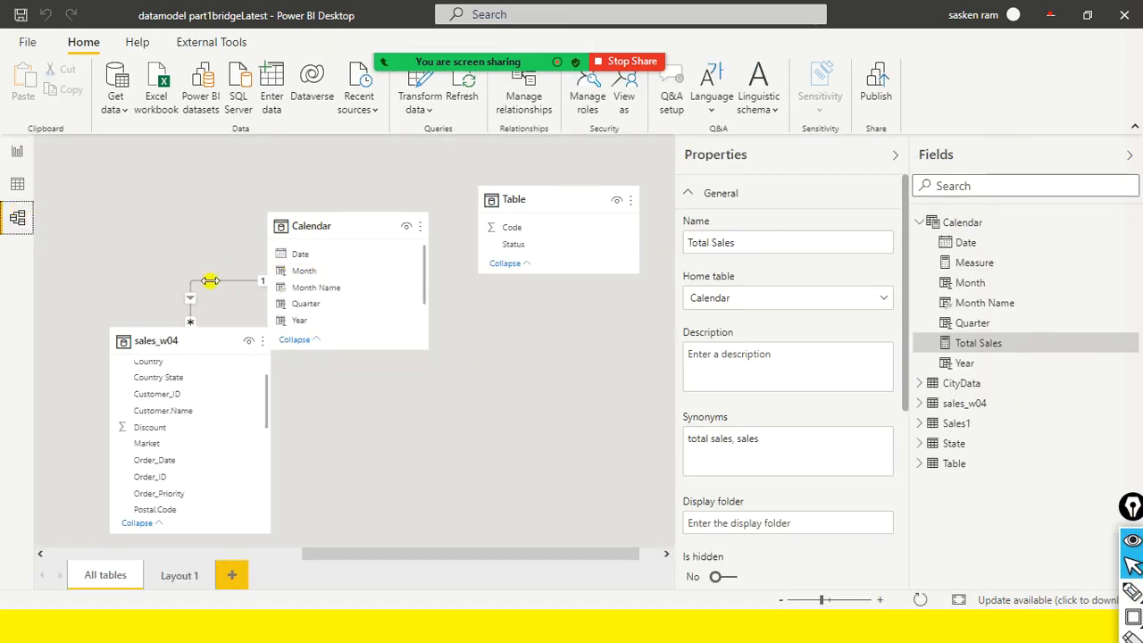
pyautogui.click(300, 256)
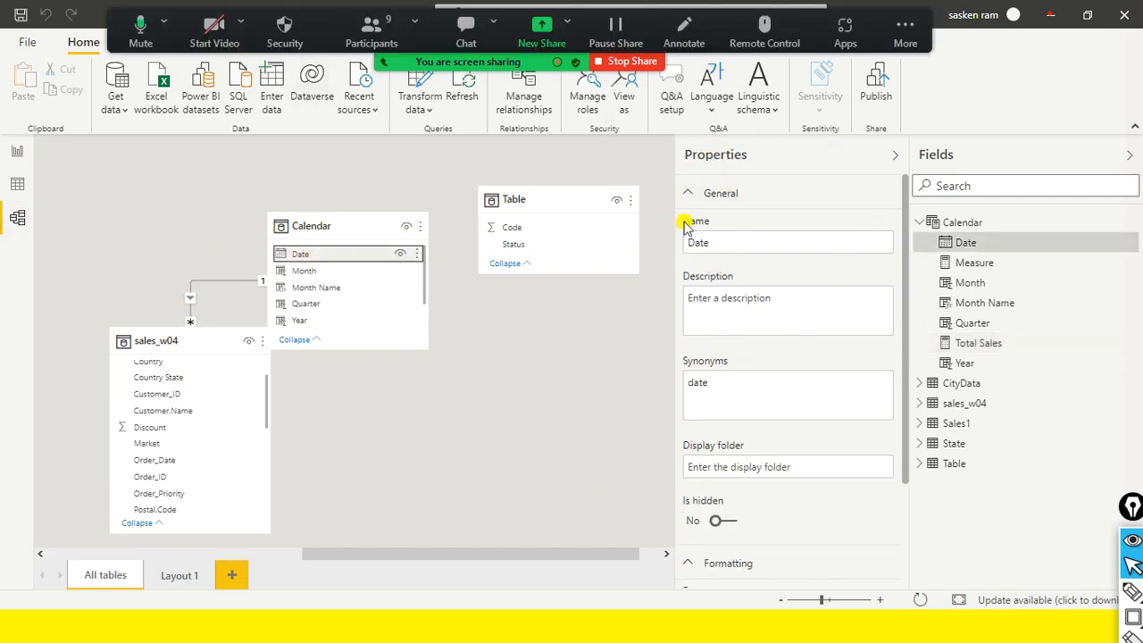
pyautogui.scroll(-3, 791, 361)
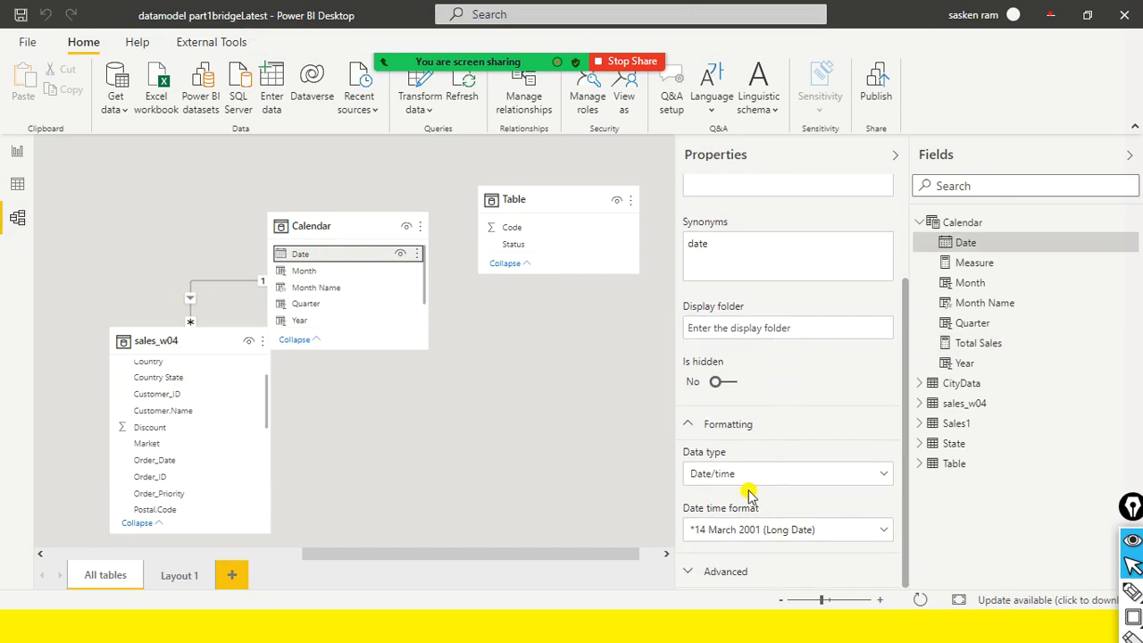
pyautogui.scroll(3, 187, 460)
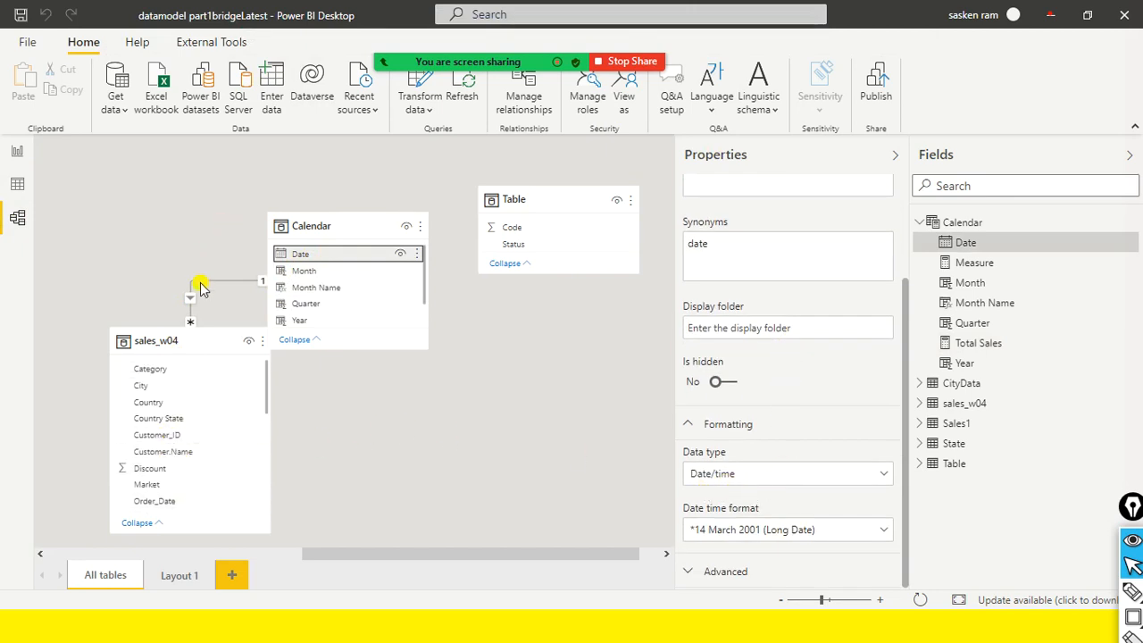
pyautogui.click(156, 501)
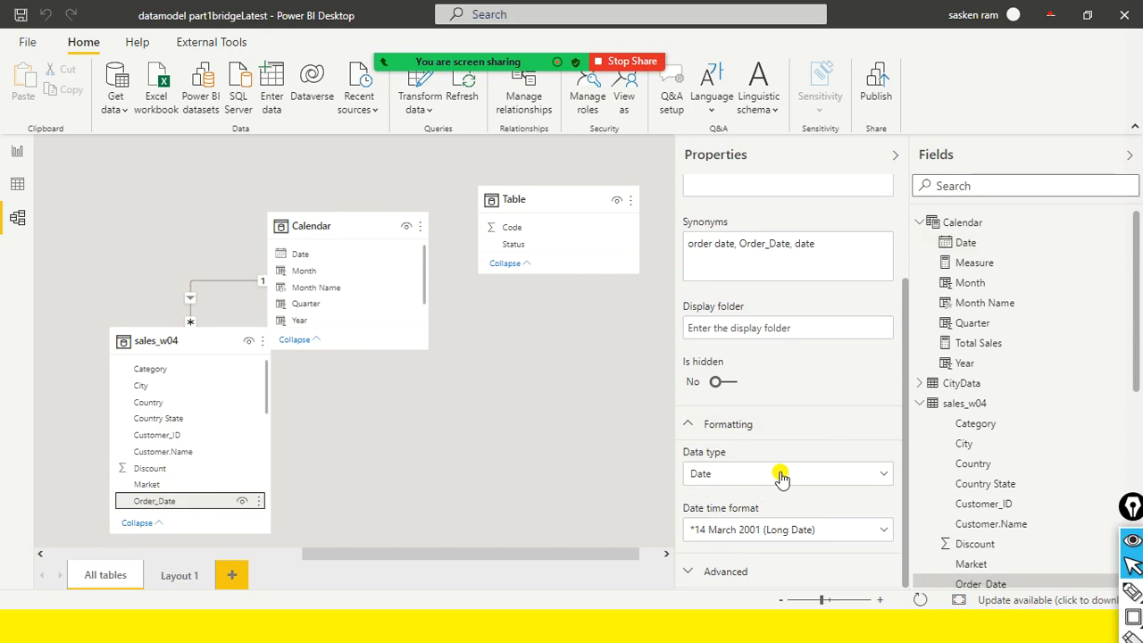
# Set the data type of the Calendar table's Date column to Date
pyautogui.click(299, 253)
pyautogui.scroll(-2, 794, 470)
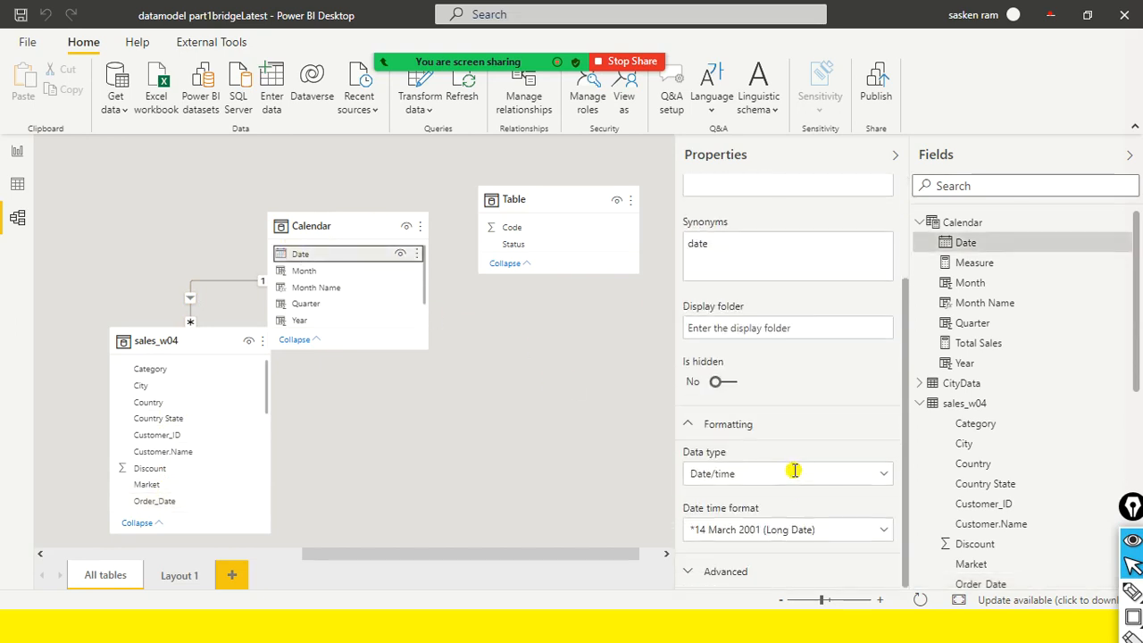
pyautogui.click(882, 473)
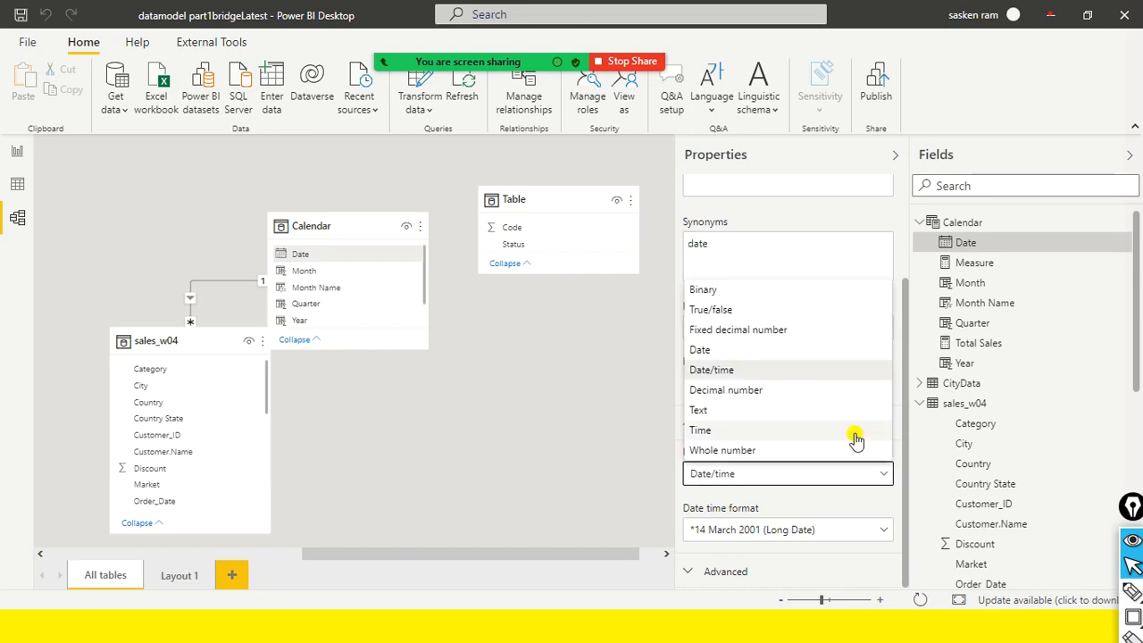
pyautogui.click(750, 351)
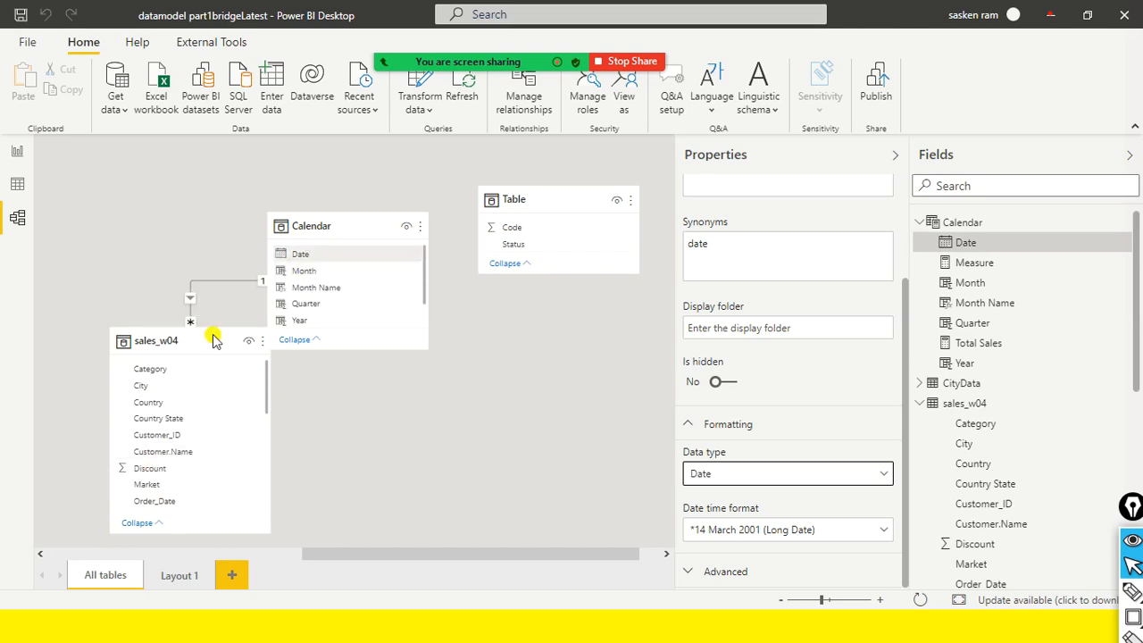
# Review and accept the settings of the relationship between Order_Date and Calendar's Date, and recheck Order_Date's data type
pyautogui.click(244, 280)
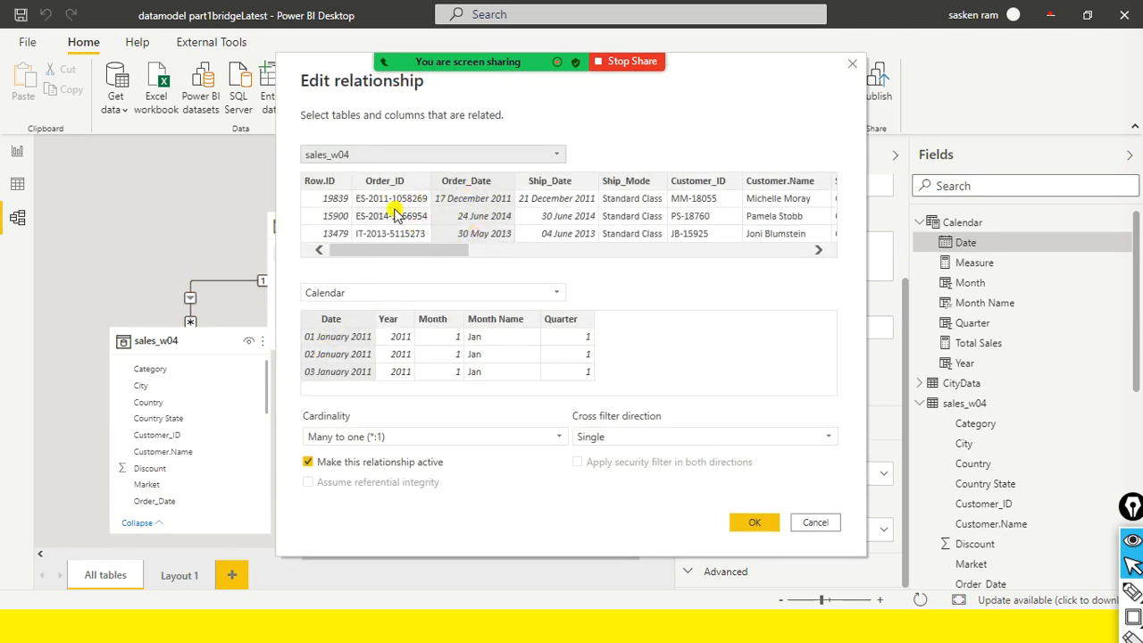
pyautogui.moveTo(319, 80); pyautogui.dragTo(561, 127)
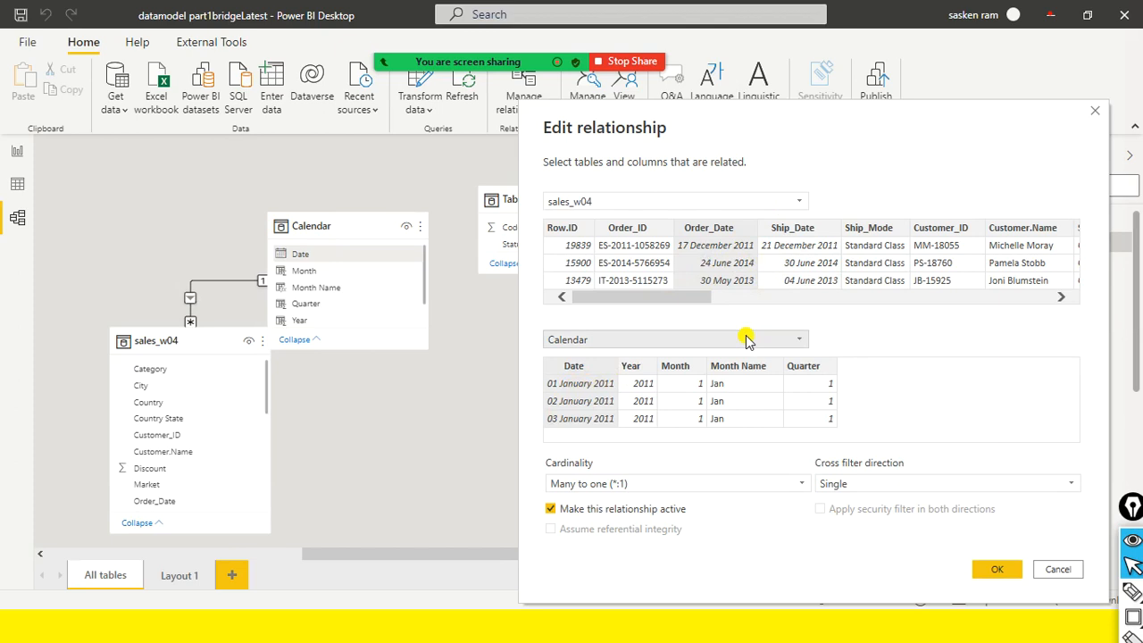
pyautogui.click(1014, 576)
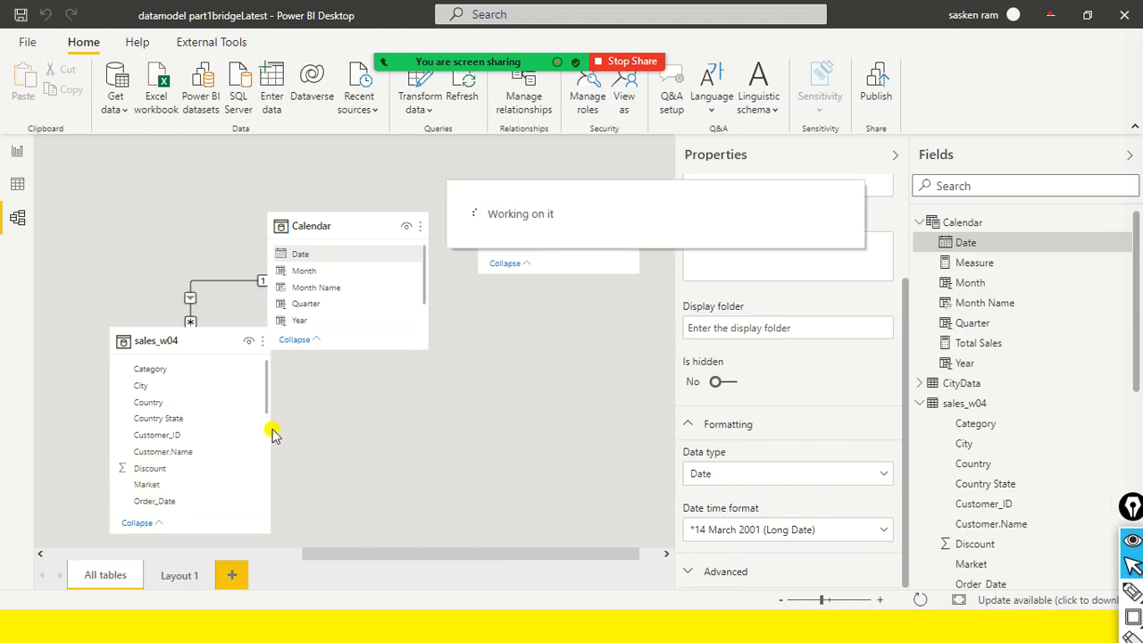
pyautogui.click(165, 505)
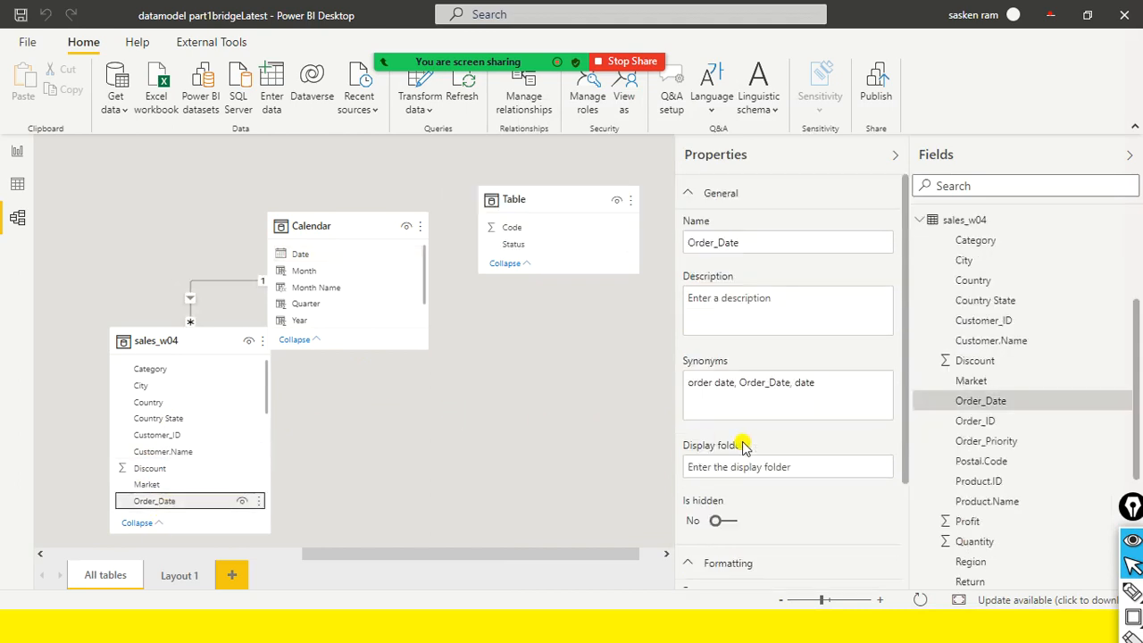
pyautogui.scroll(-3, 734, 446)
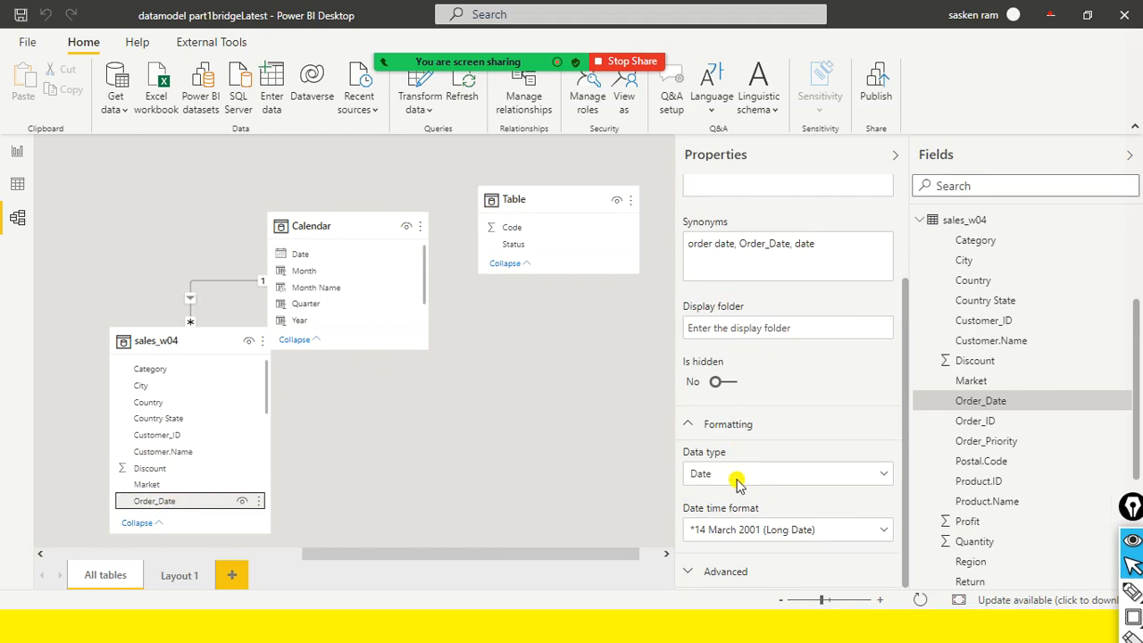
# Move the Calendar and sales_w04 cards further apart in the model view and clear the selection
pyautogui.moveTo(362, 224); pyautogui.dragTo(384, 191)
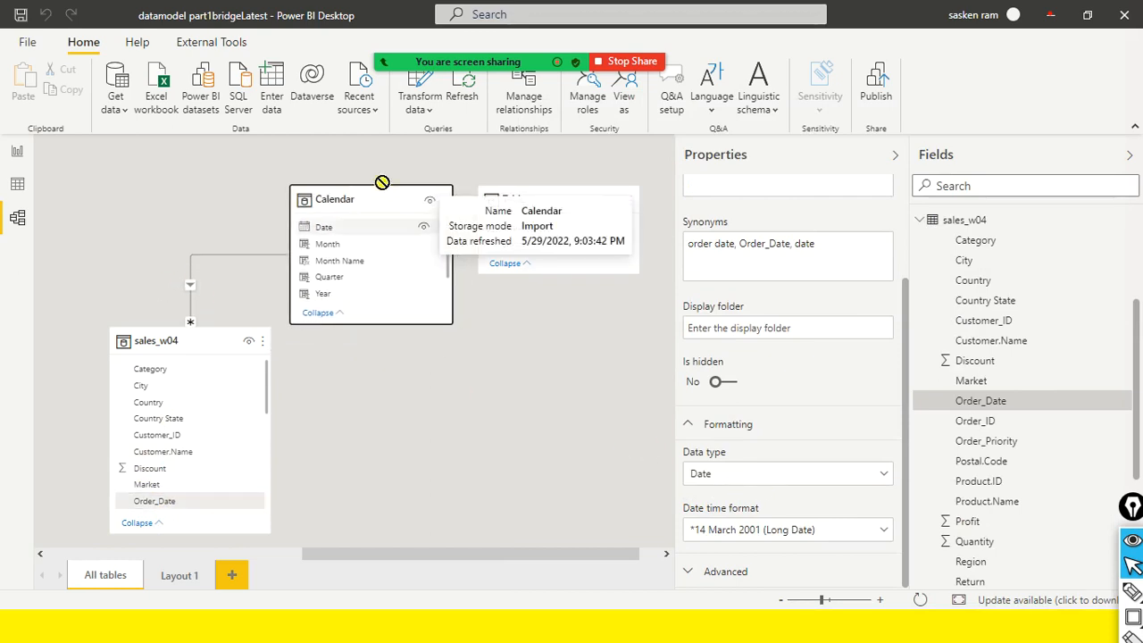
pyautogui.moveTo(170, 342); pyautogui.dragTo(117, 302)
pyautogui.click(386, 377)
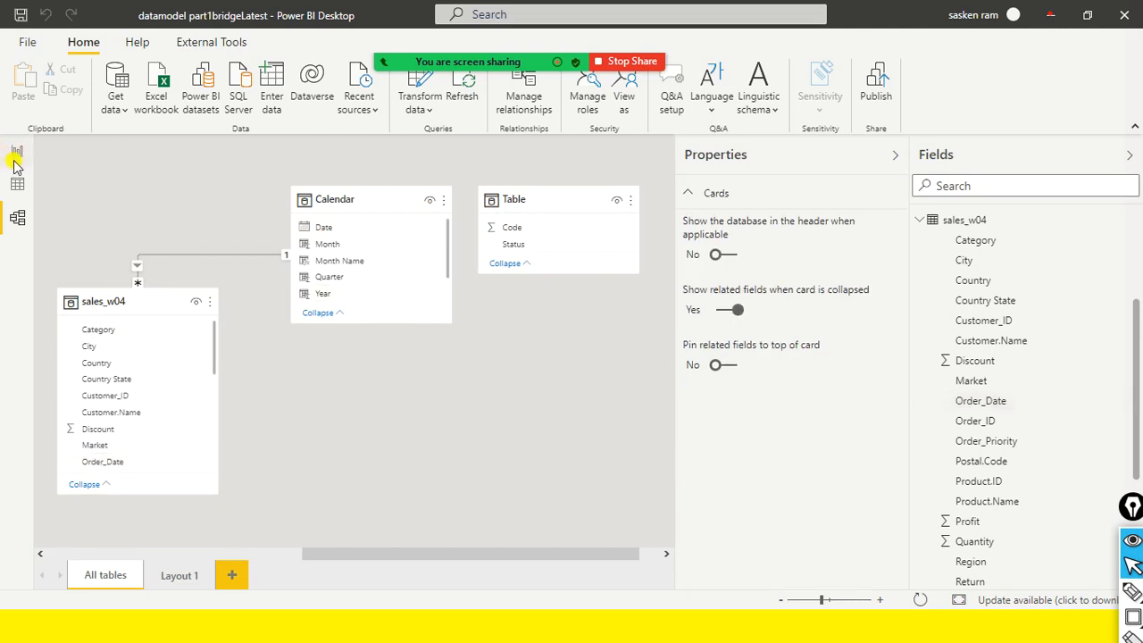
# Add Quarter from the Calendar table's Date Hierarchy to the report line chart's axis, and widen and reposition the chart
pyautogui.click(16, 154)
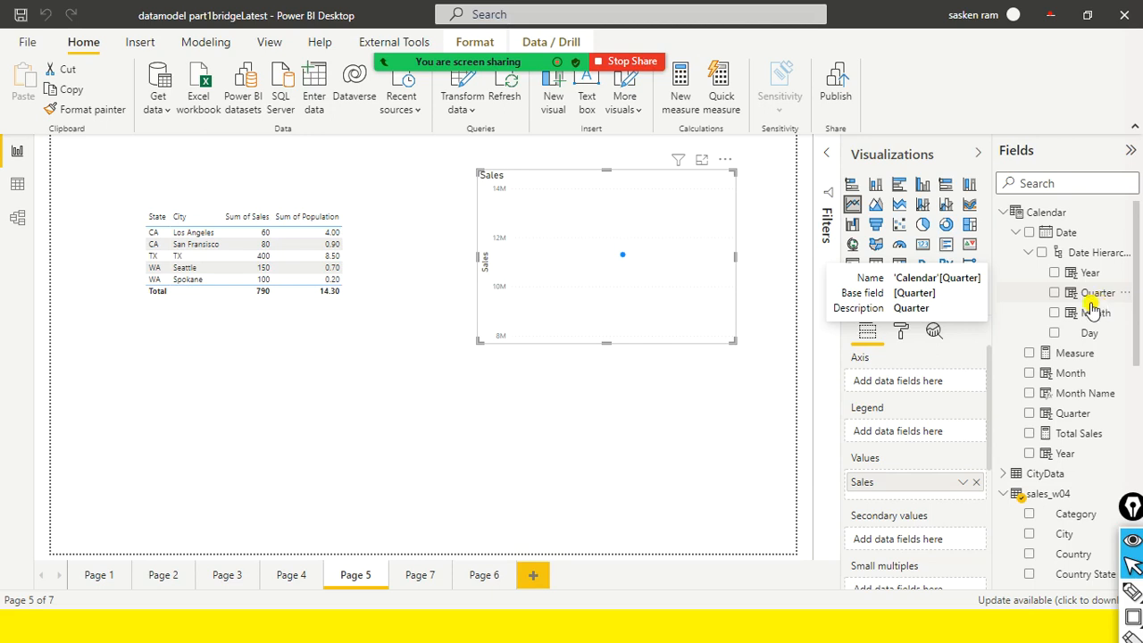
pyautogui.moveTo(1098, 302); pyautogui.dragTo(597, 276)
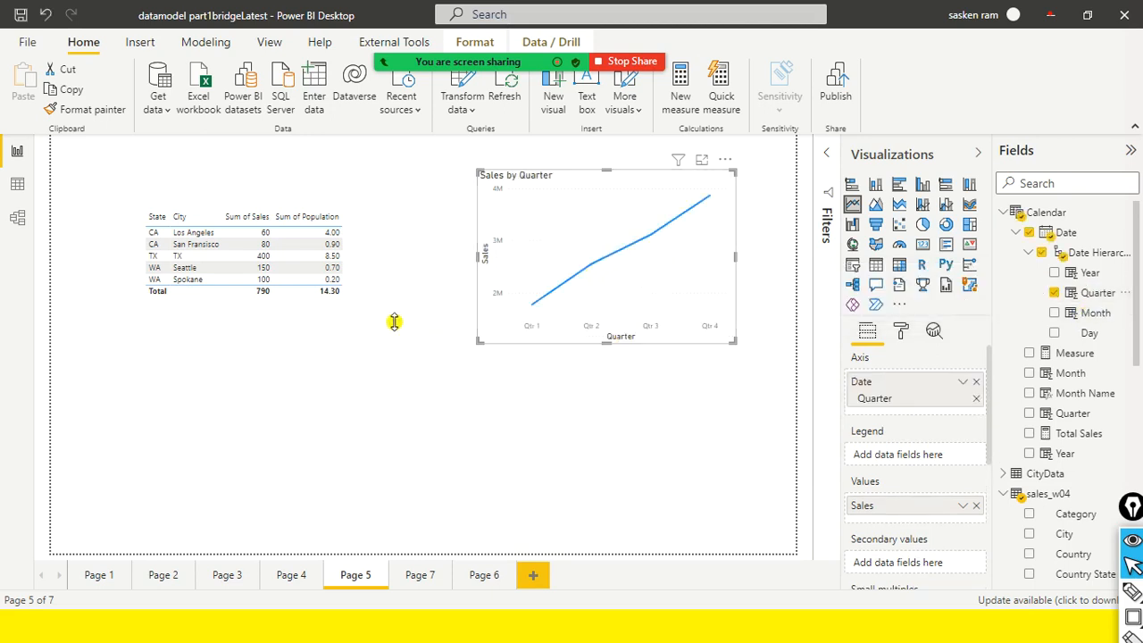
pyautogui.moveTo(735, 257); pyautogui.dragTo(670, 330)
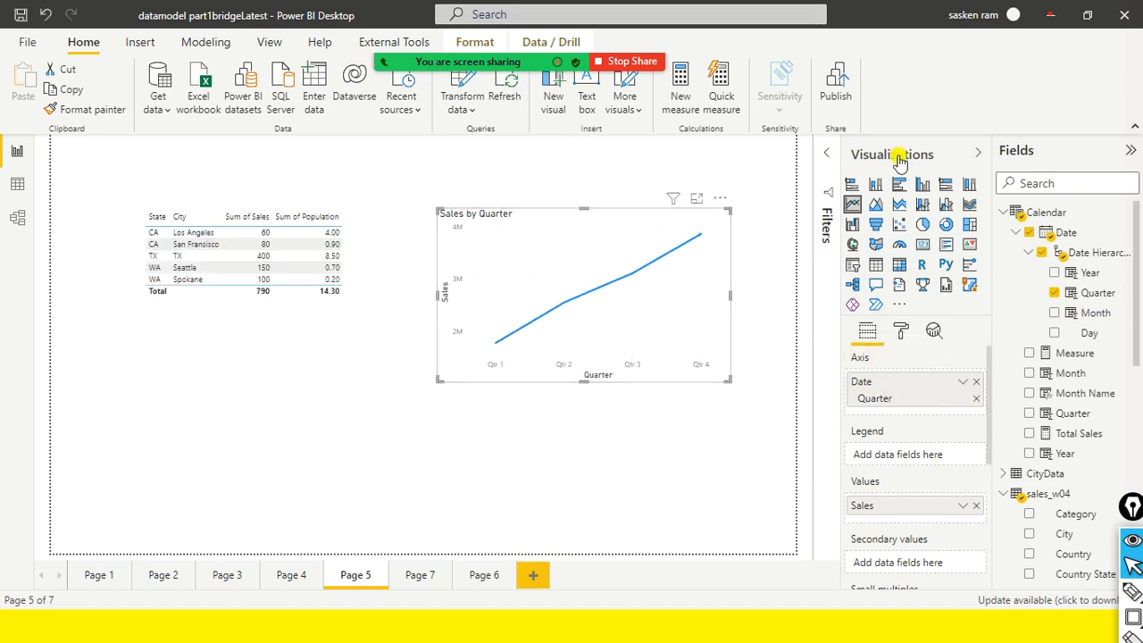
pyautogui.click(901, 332)
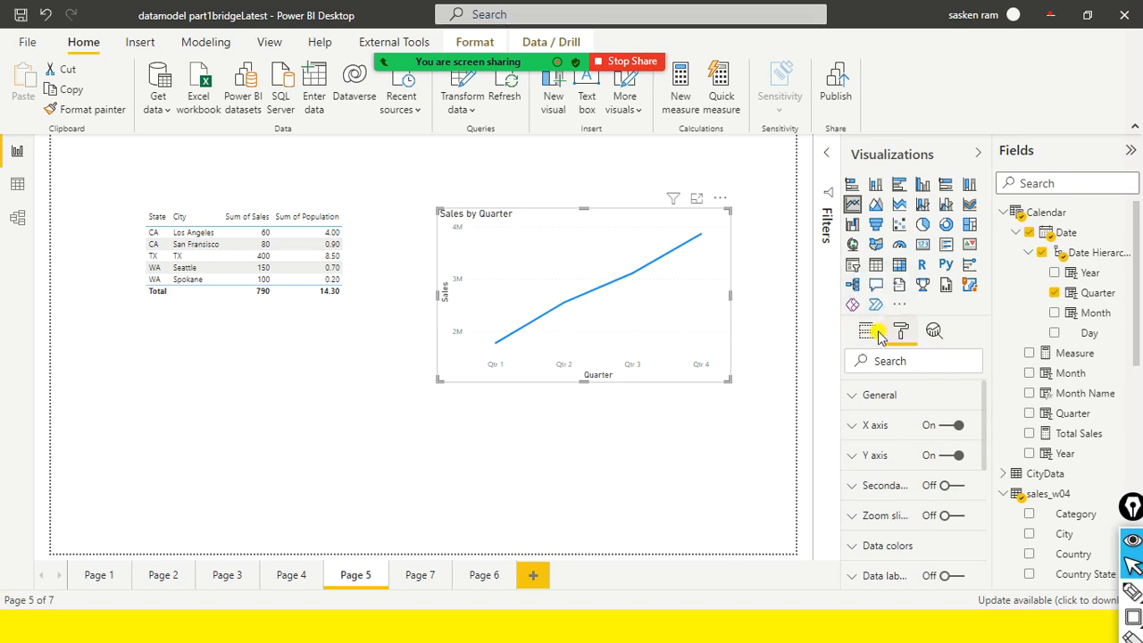
pyautogui.click(868, 333)
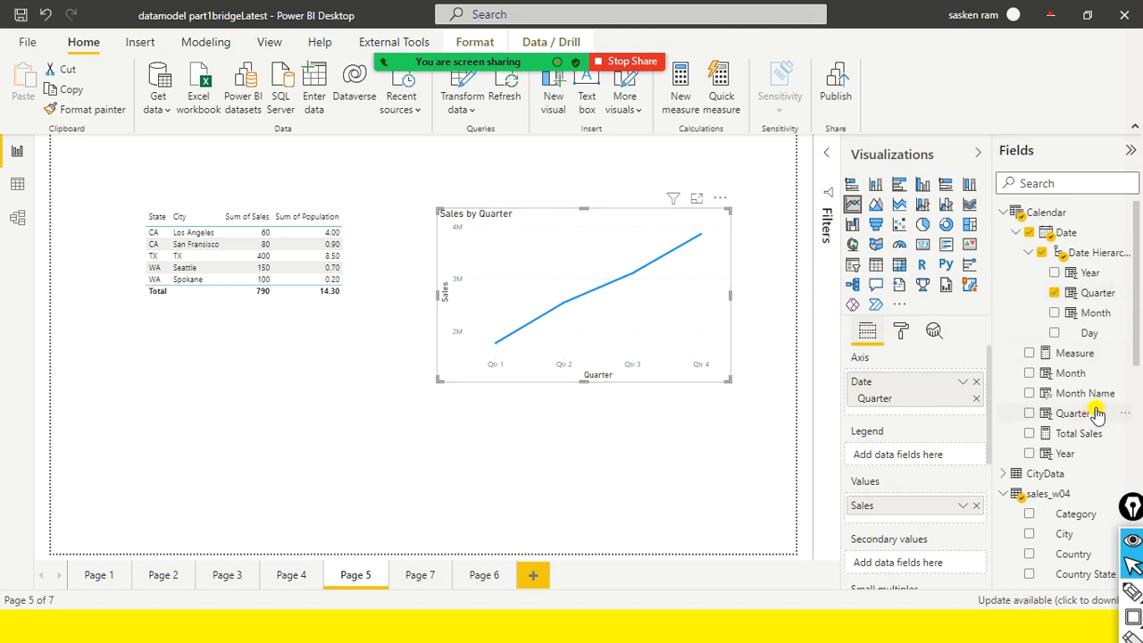
# Add Region from the sales_w04 table as the legend of the Sales by Quarter line chart
pyautogui.scroll(-5, 1093, 412)
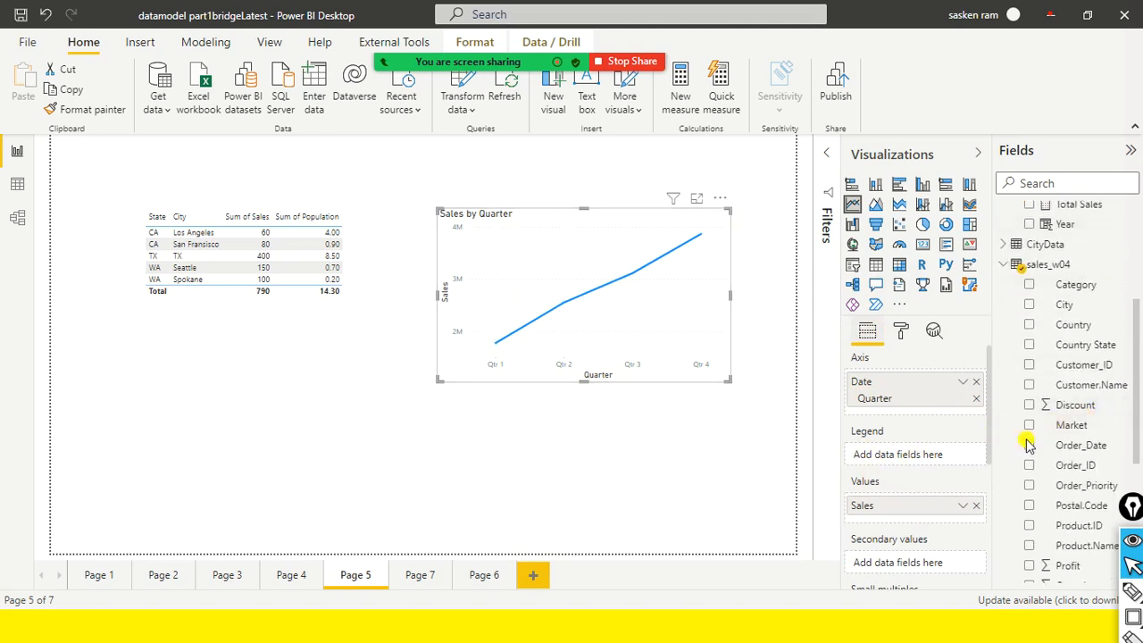
pyautogui.scroll(-5, 1036, 437)
pyautogui.scroll(4, 1080, 383)
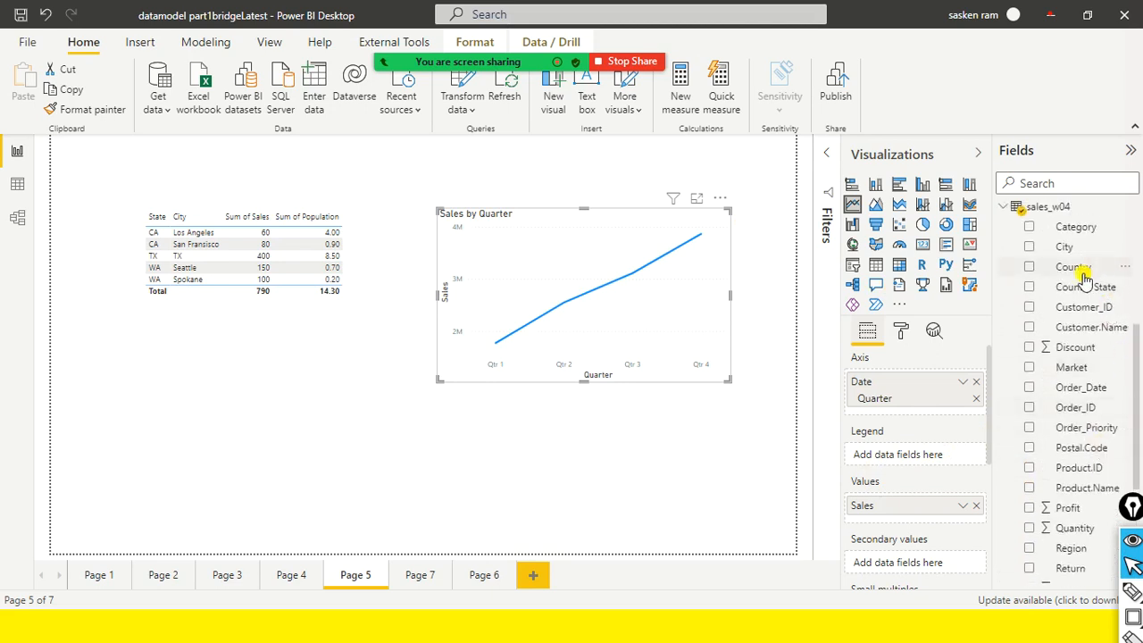
pyautogui.scroll(-3, 1081, 437)
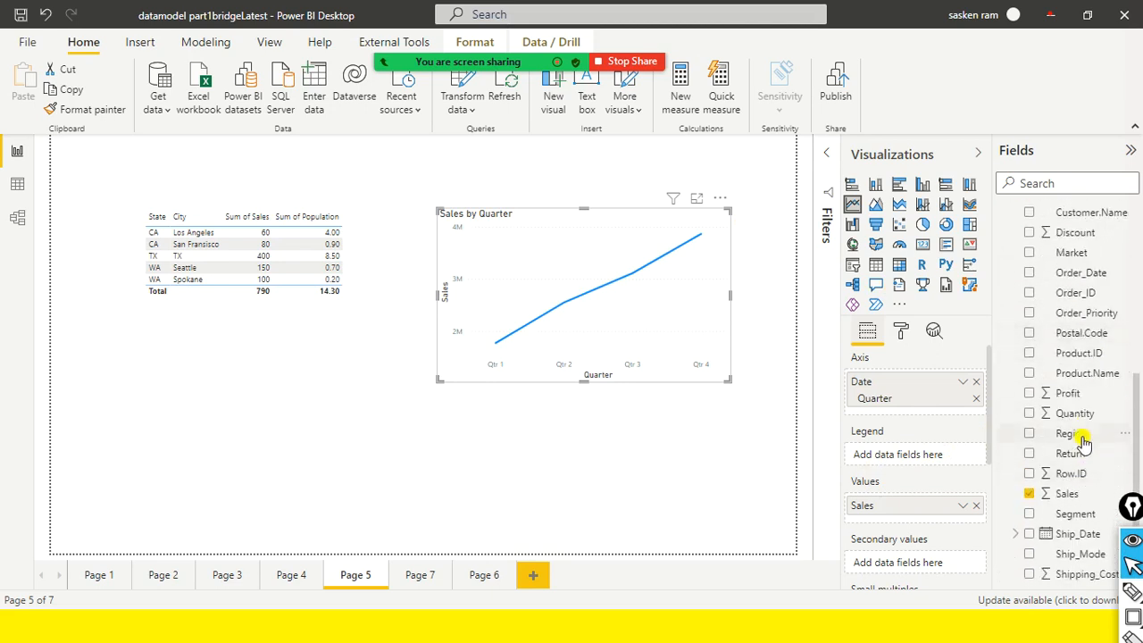
pyautogui.moveTo(1082, 440); pyautogui.dragTo(888, 456)
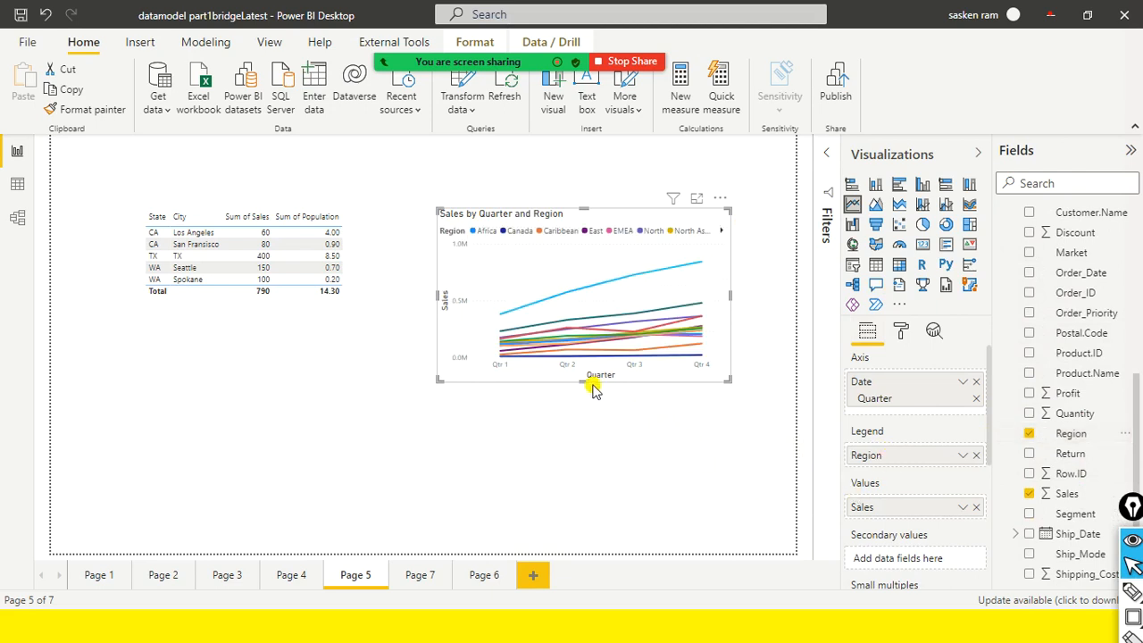
# Enlarge the Sales by Quarter and Region line chart downward and sideways, reposition it in the page's upper area, and clear the selection
pyautogui.moveTo(586, 378); pyautogui.dragTo(581, 454)
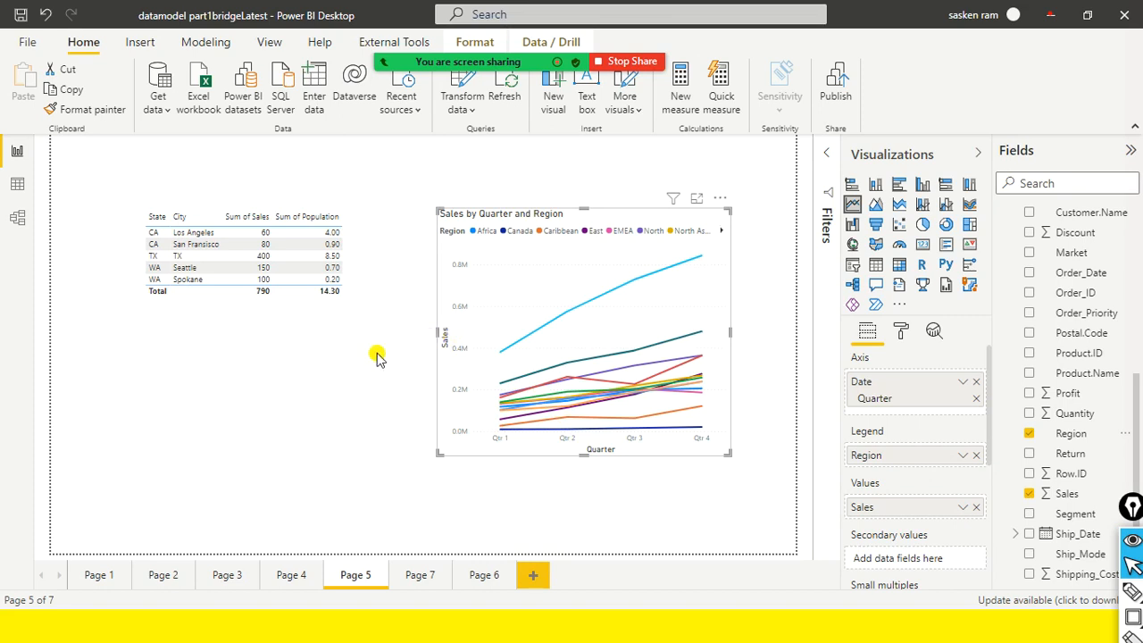
pyautogui.moveTo(438, 332); pyautogui.dragTo(375, 351)
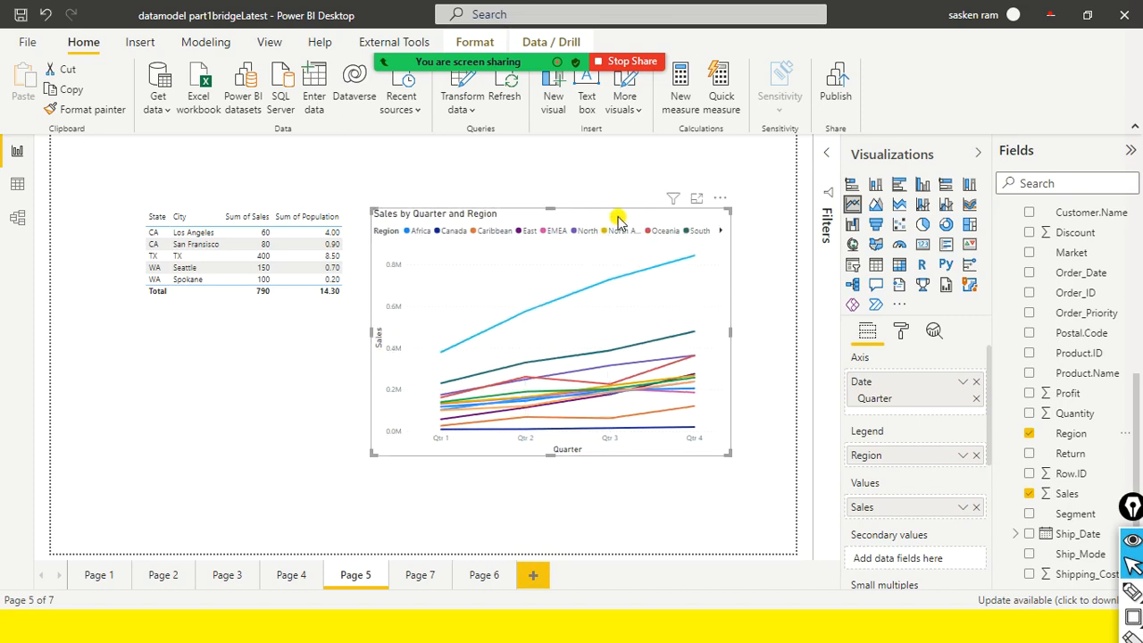
pyautogui.moveTo(616, 219); pyautogui.dragTo(684, 171)
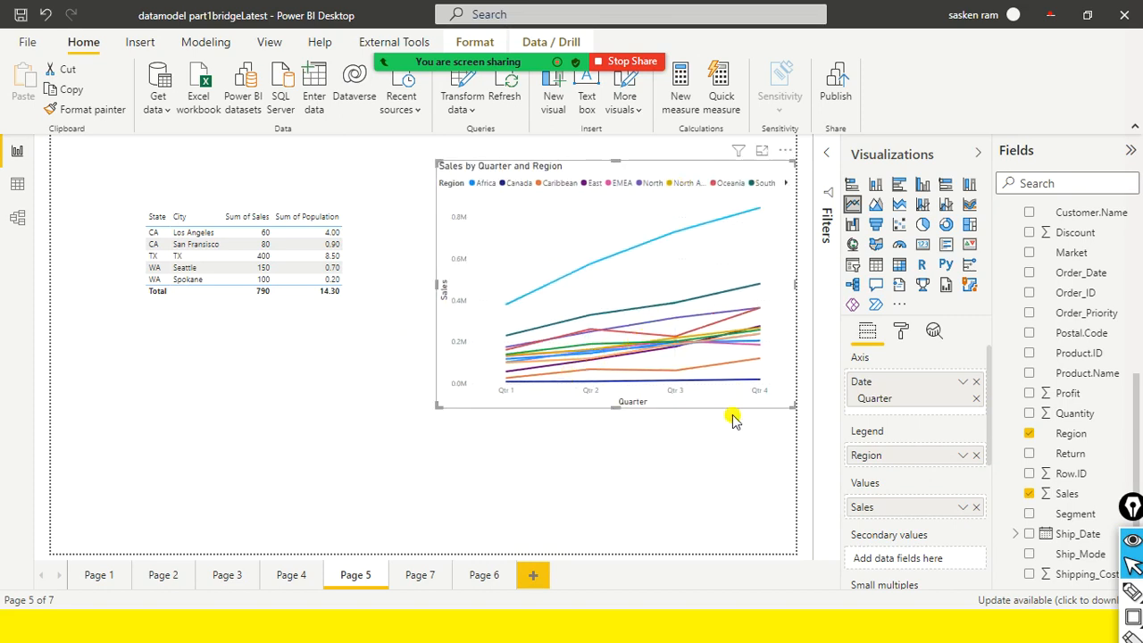
pyautogui.moveTo(786, 366); pyautogui.dragTo(765, 376)
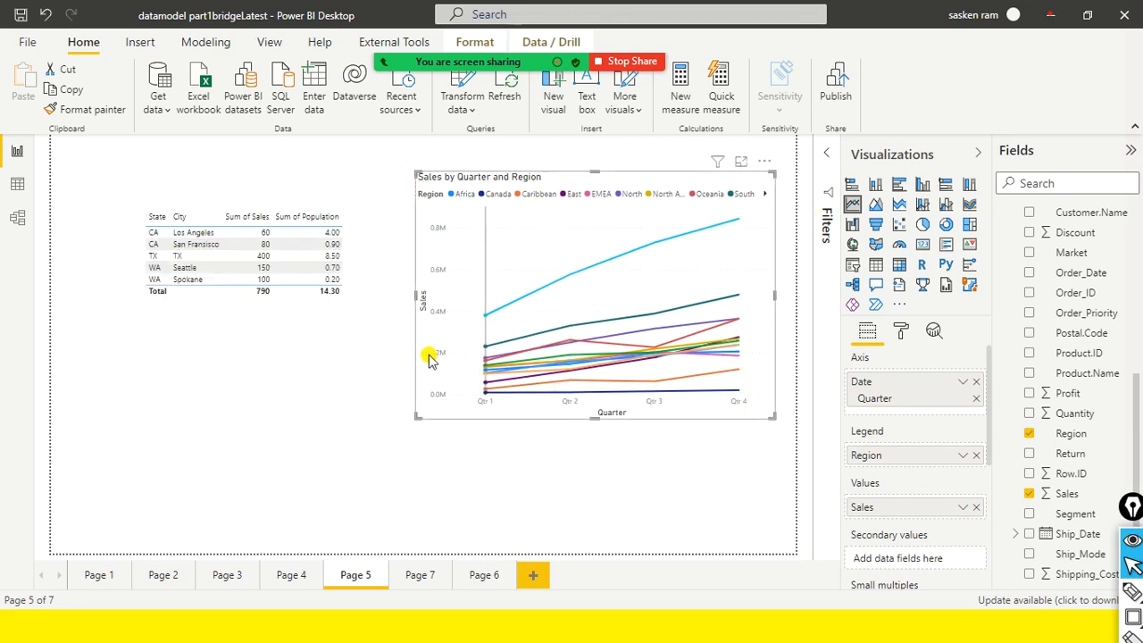
pyautogui.moveTo(744, 293)
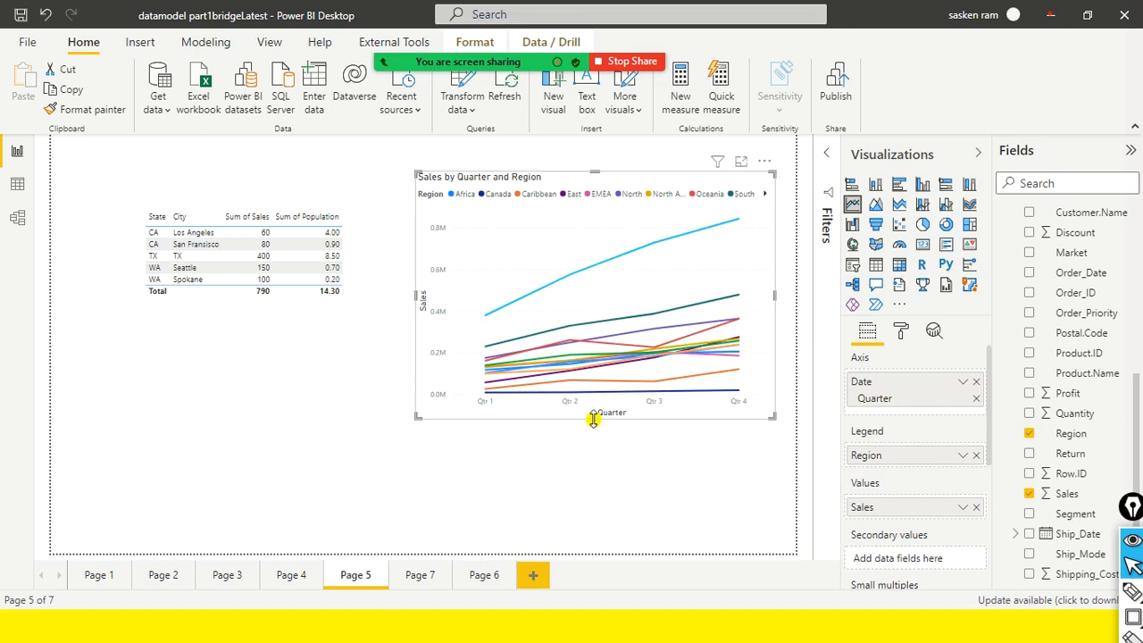
pyautogui.click(596, 506)
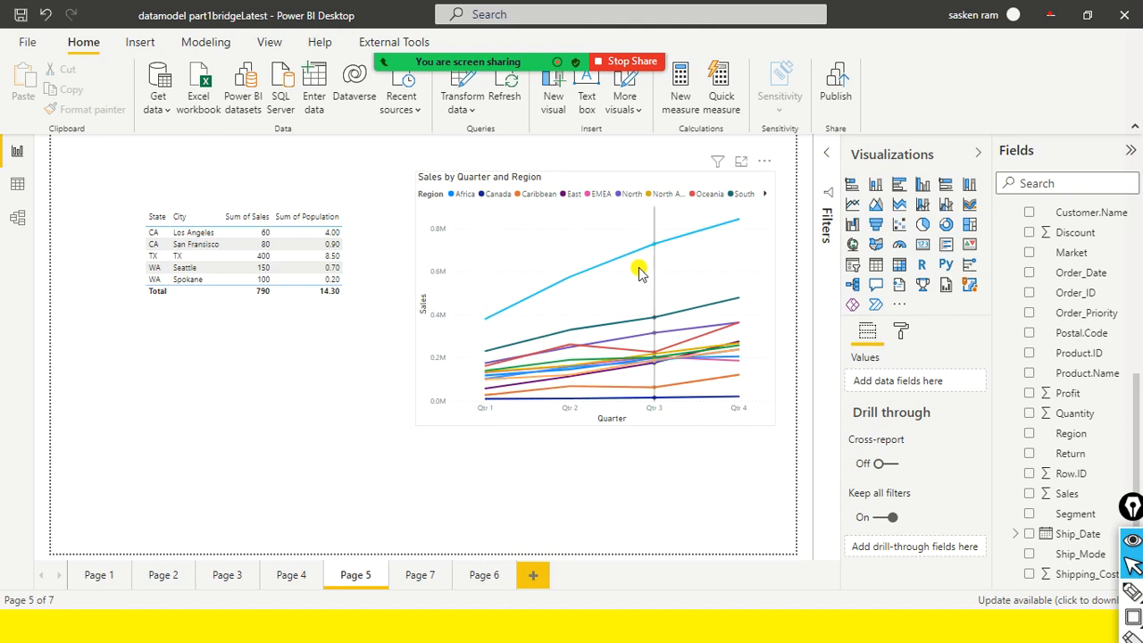
# Reduce the line chart's height from its upper edge and switch to the PowerPoint slide show on Data Visualization
pyautogui.moveTo(674, 366)
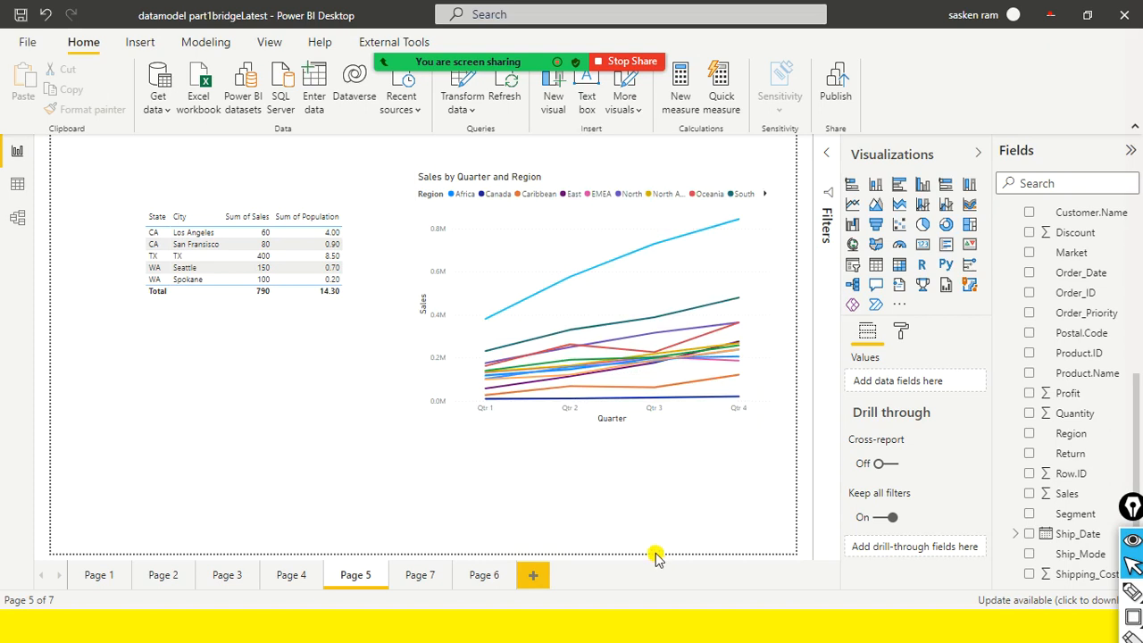
pyautogui.click(629, 183)
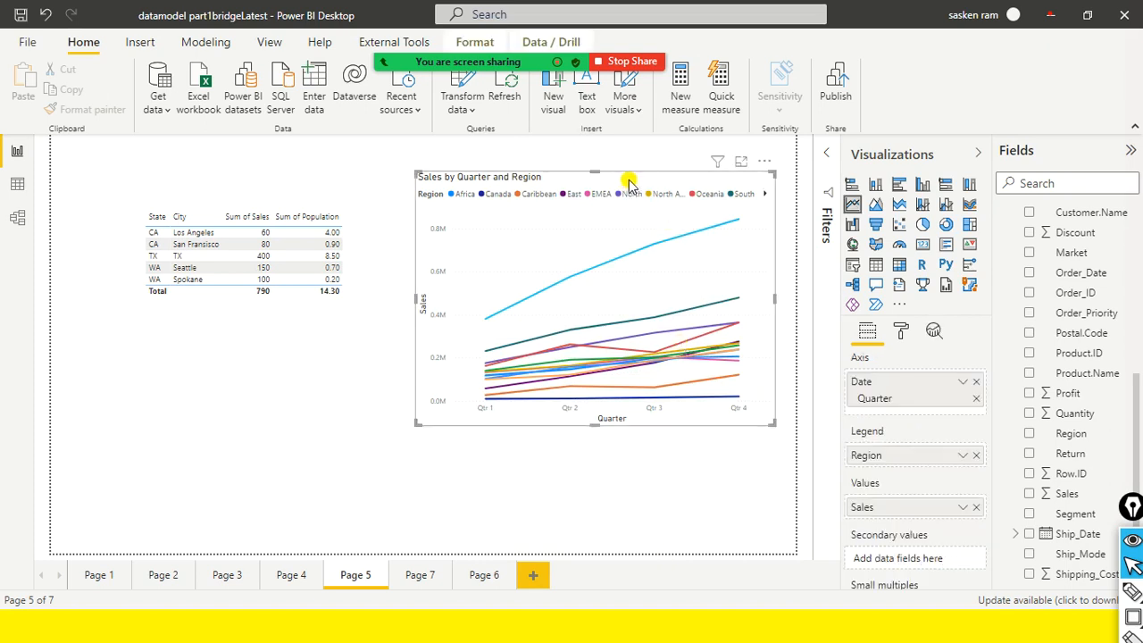
pyautogui.moveTo(594, 173); pyautogui.dragTo(593, 239)
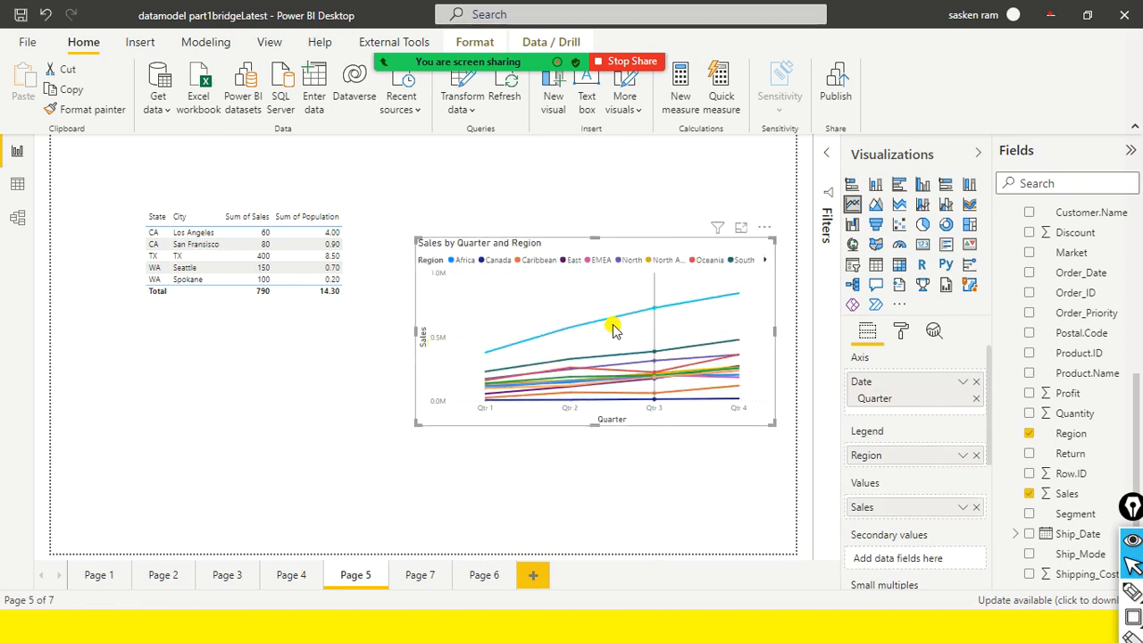
pyautogui.moveTo(614, 329)
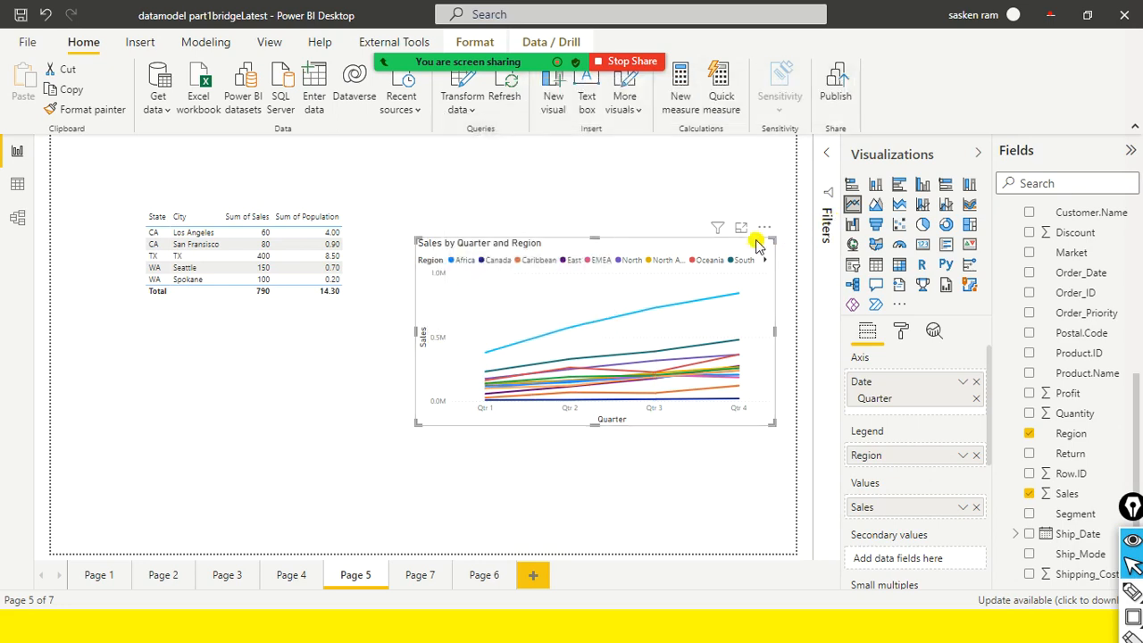
pyautogui.hotkey('alt', 'Tab')
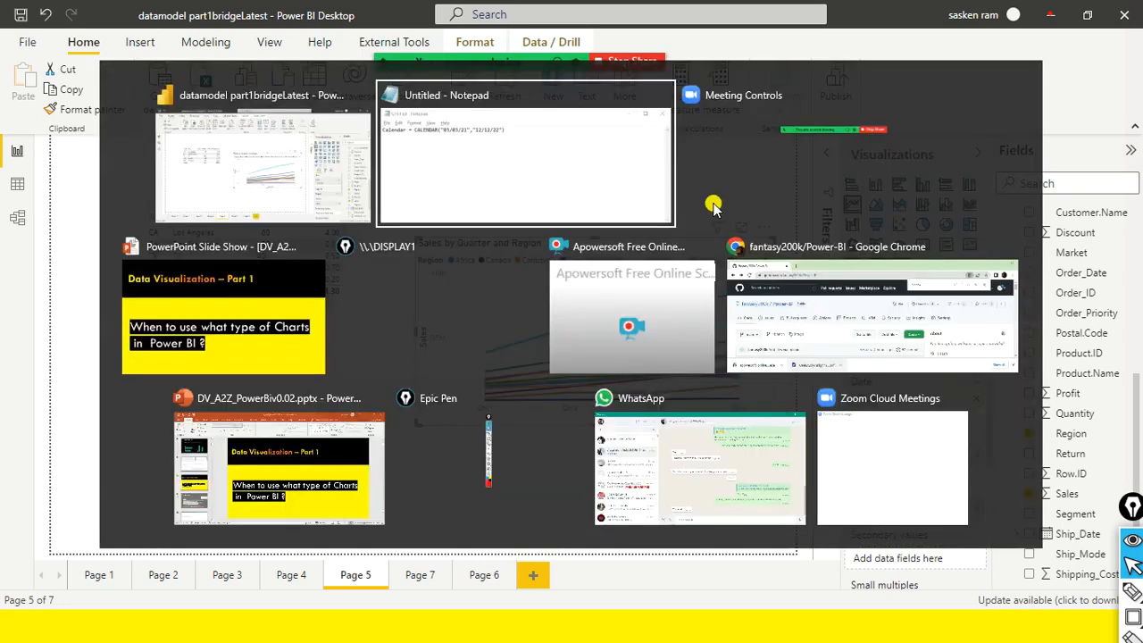
pyautogui.hotkey('alt', 'Tab')
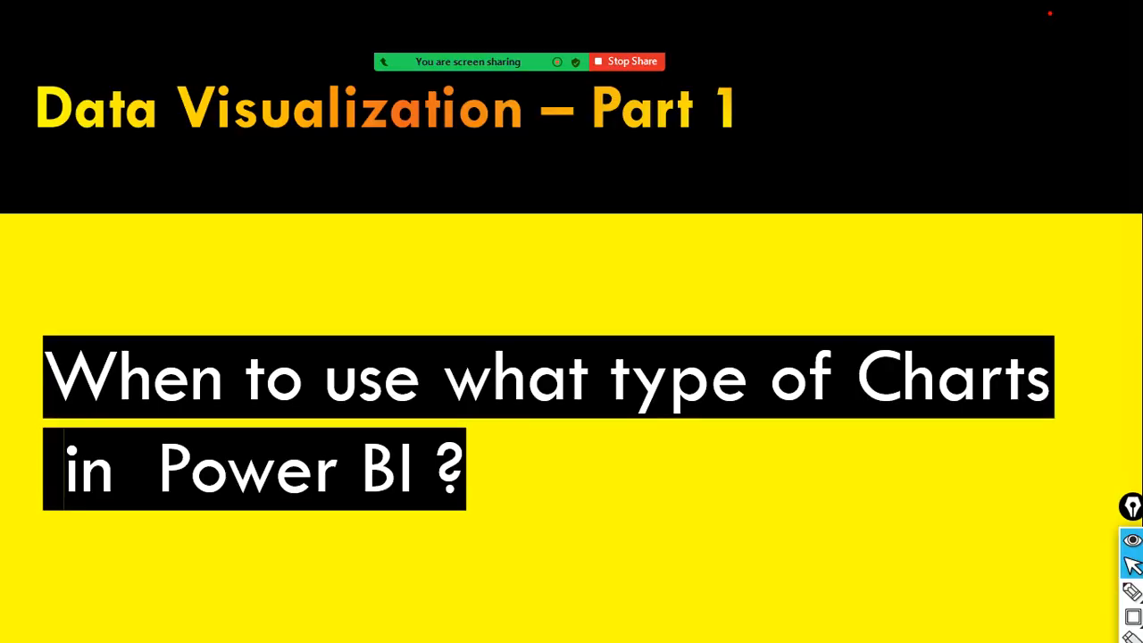
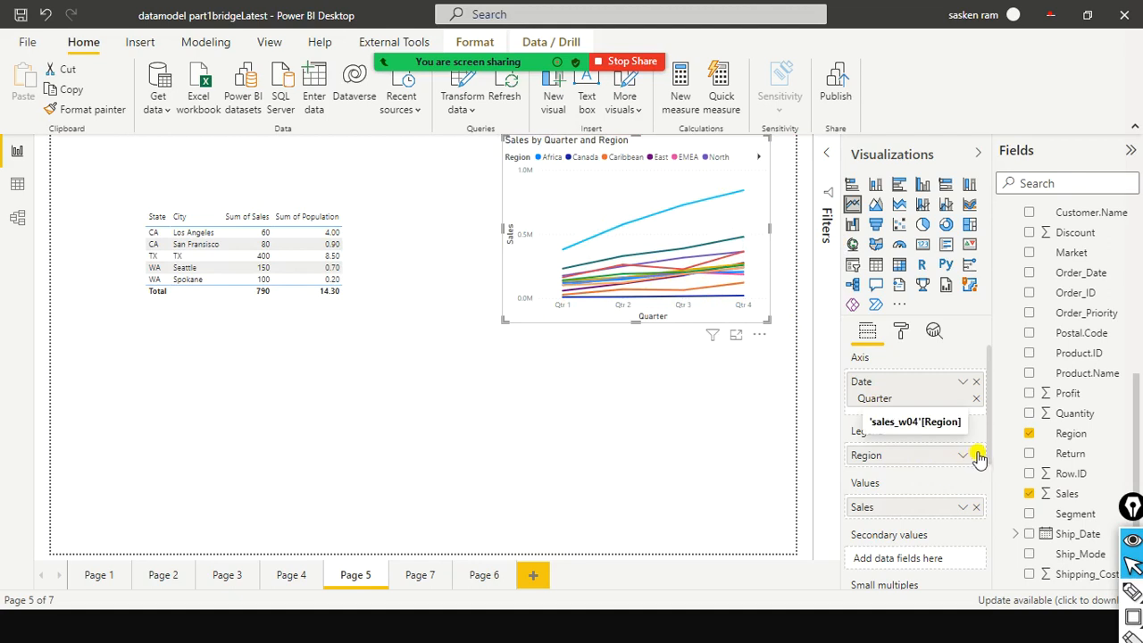
# Replace Region with Category from sales_w04 in the line chart's legend and move the chart closer to the page's centre
pyautogui.click(975, 456)
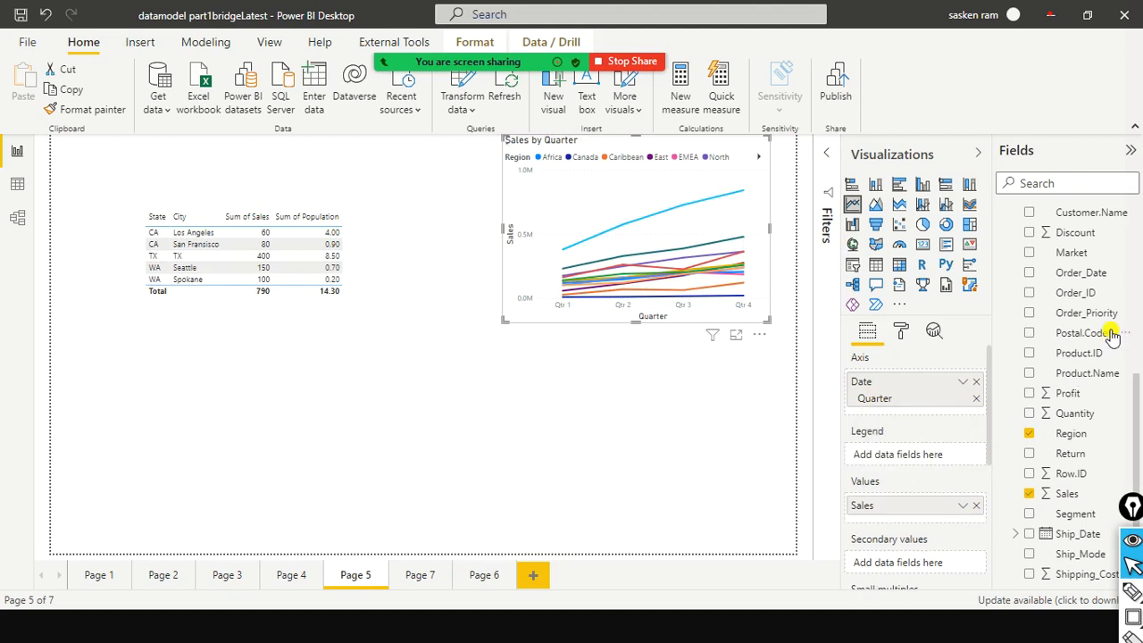
pyautogui.scroll(5, 1112, 332)
pyautogui.moveTo(1093, 350); pyautogui.dragTo(935, 472)
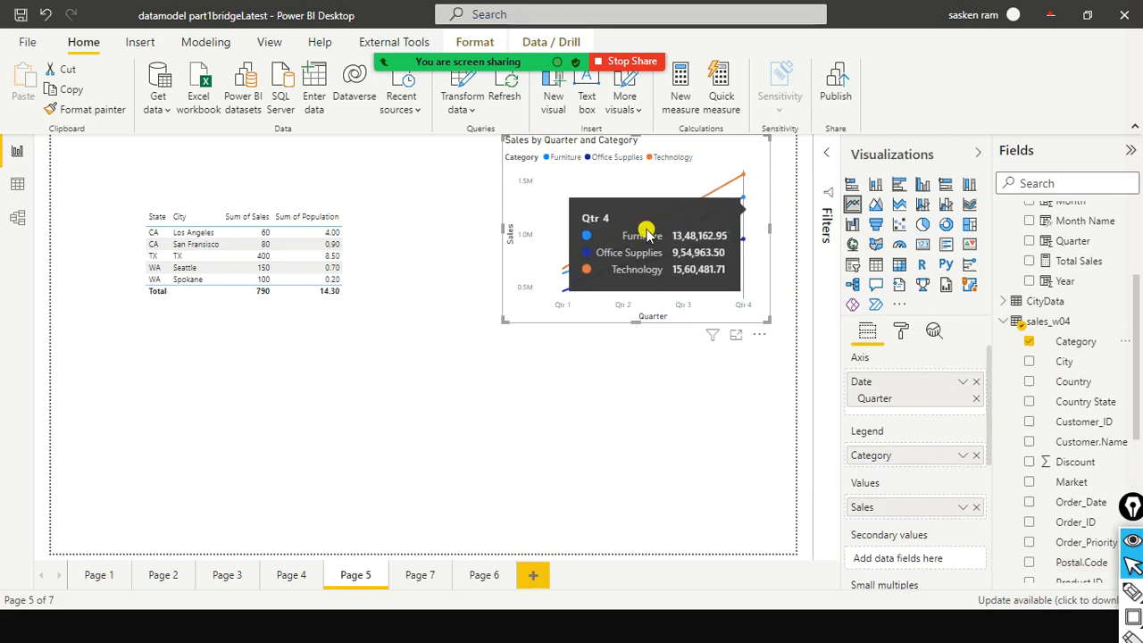
pyautogui.moveTo(754, 210)
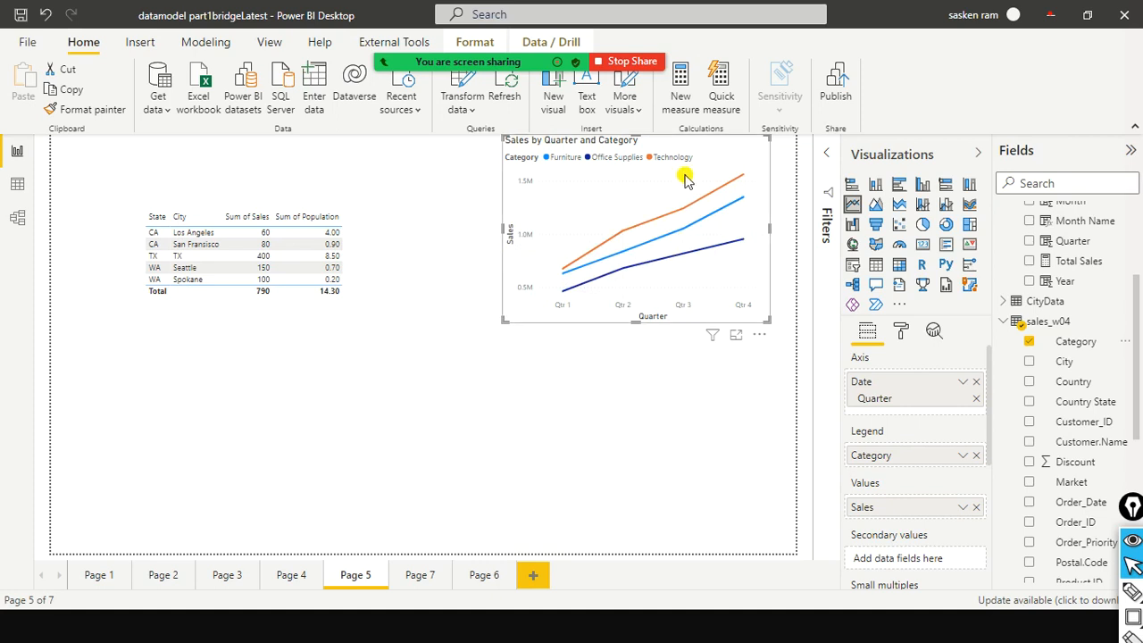
pyautogui.moveTo(663, 187); pyautogui.dragTo(591, 232)
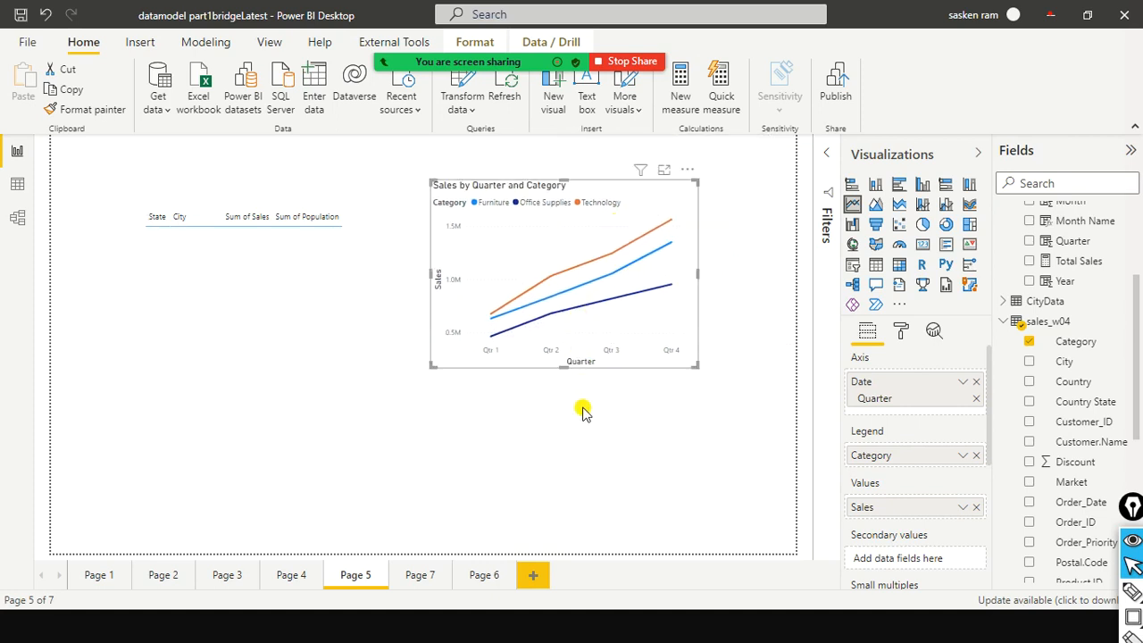
# Duplicate the Sales by Quarter and Category line chart and place the copy below the State and City table
pyautogui.hotkey('ctrl', 'c')
pyautogui.hotkey('ctrl', 'v')
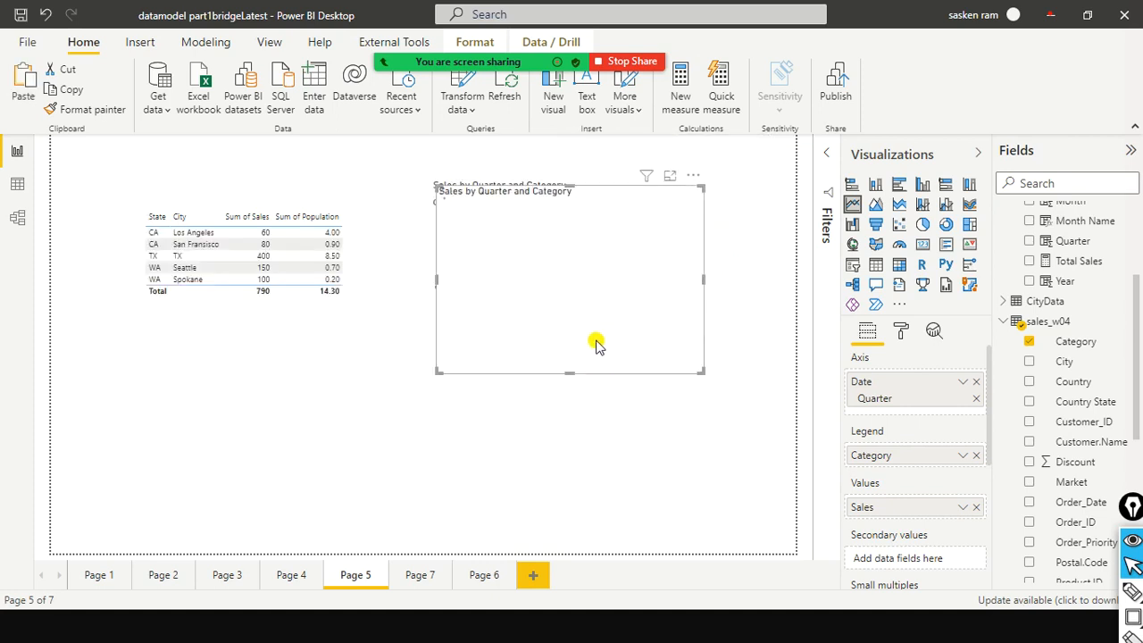
pyautogui.moveTo(566, 324); pyautogui.dragTo(182, 420)
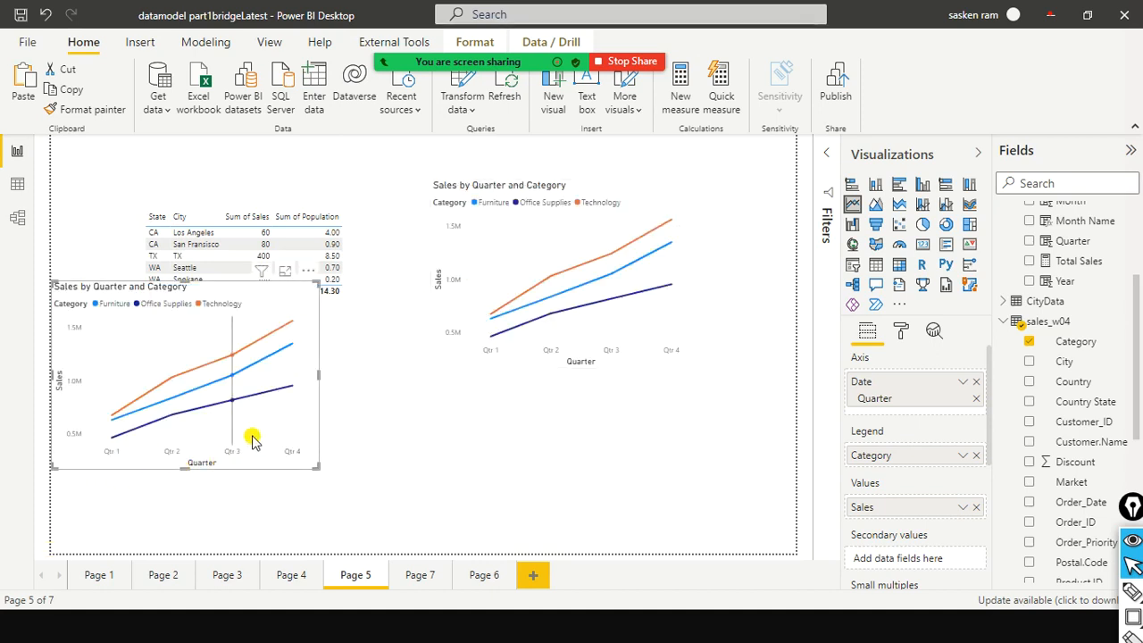
pyautogui.moveTo(254, 436); pyautogui.dragTo(324, 477)
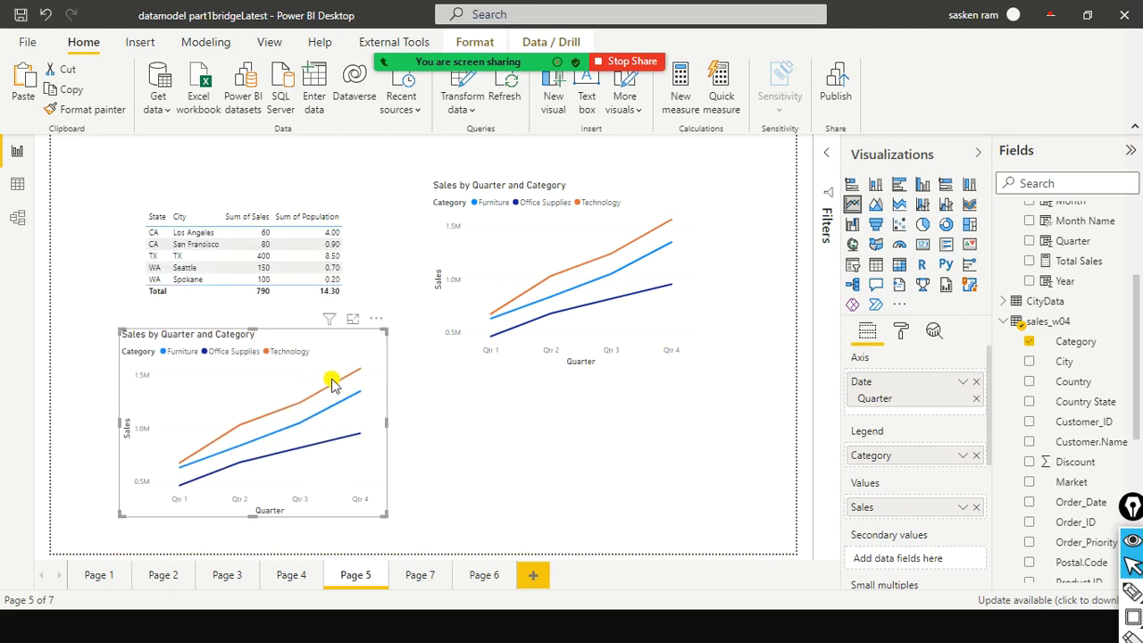
# Convert the duplicated chart below the table to an area chart, widen it, and clear the selection
pyautogui.click(877, 208)
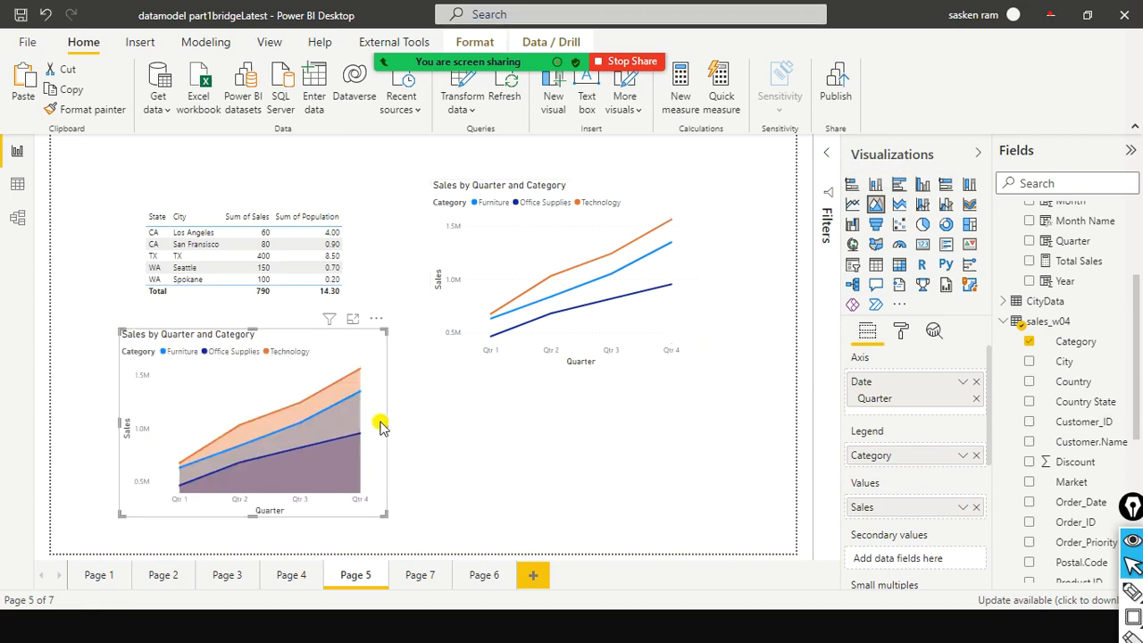
pyautogui.moveTo(385, 419); pyautogui.dragTo(449, 437)
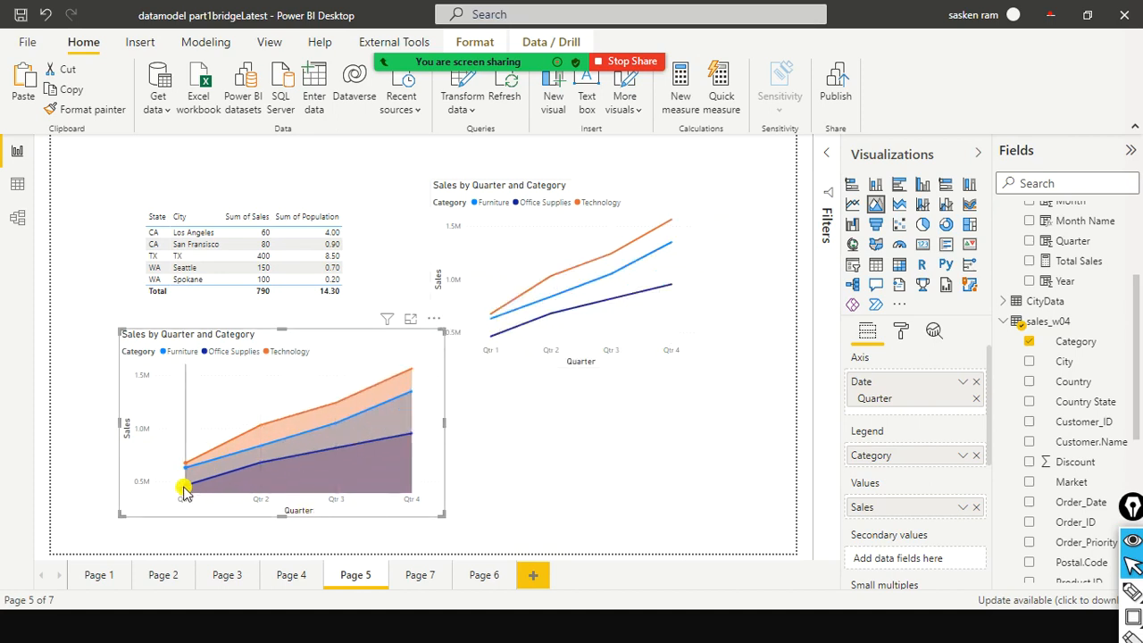
pyautogui.moveTo(379, 455)
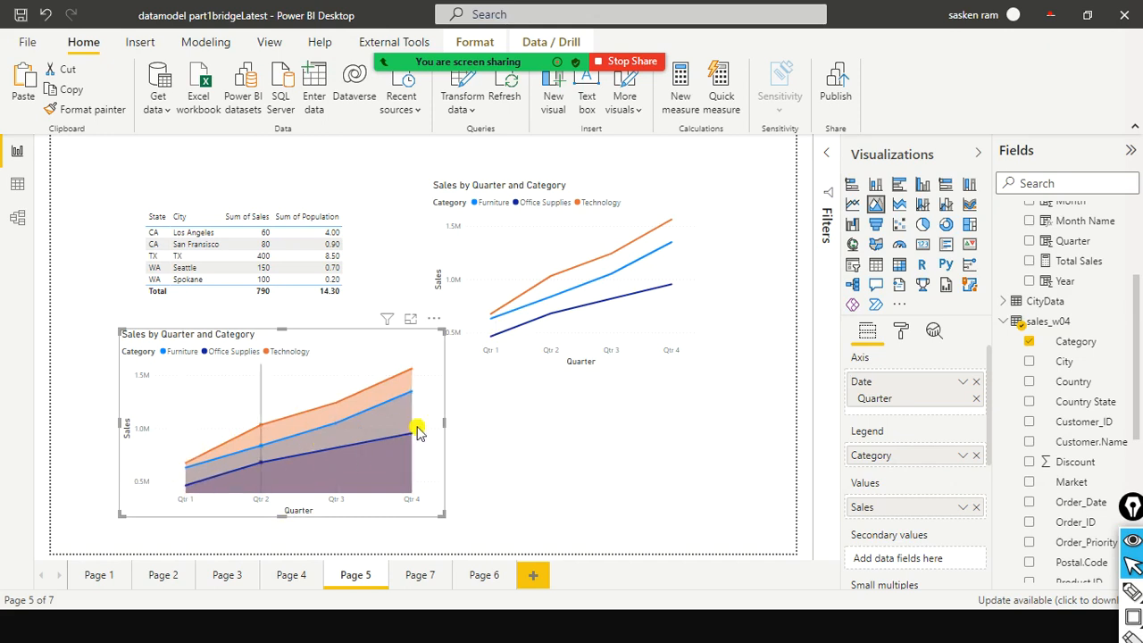
pyautogui.moveTo(399, 381)
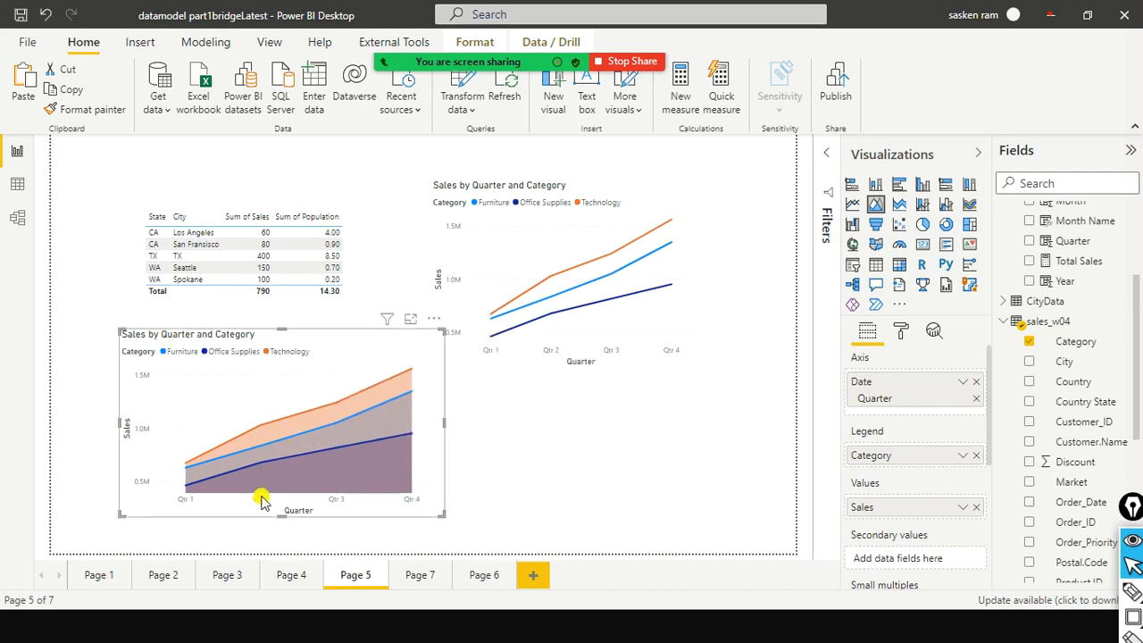
pyautogui.moveTo(259, 471)
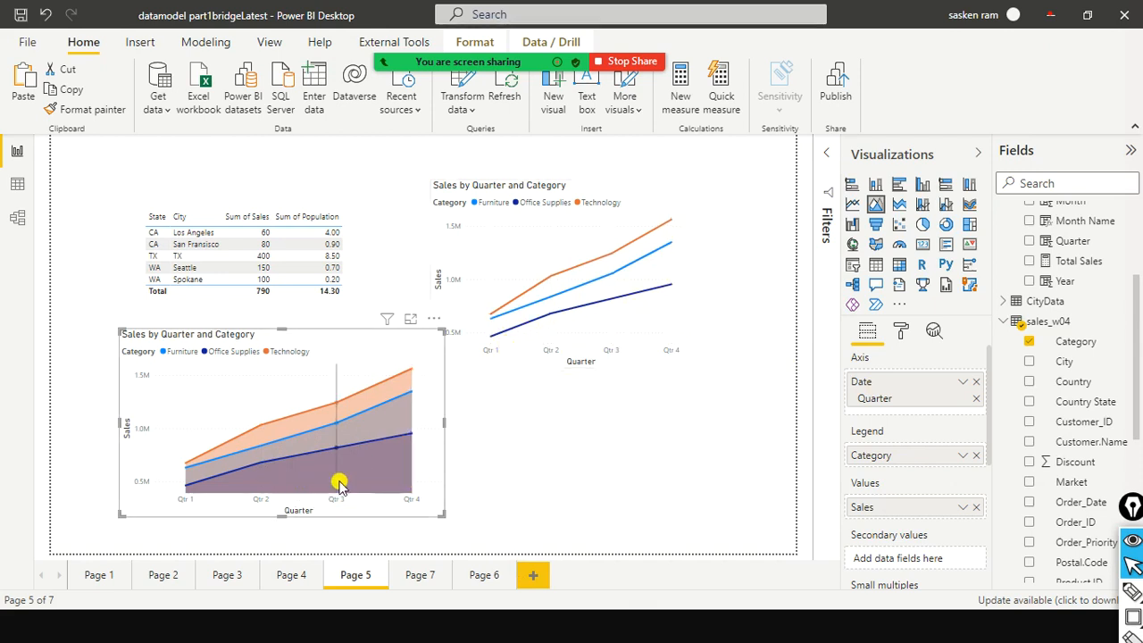
pyautogui.moveTo(347, 483)
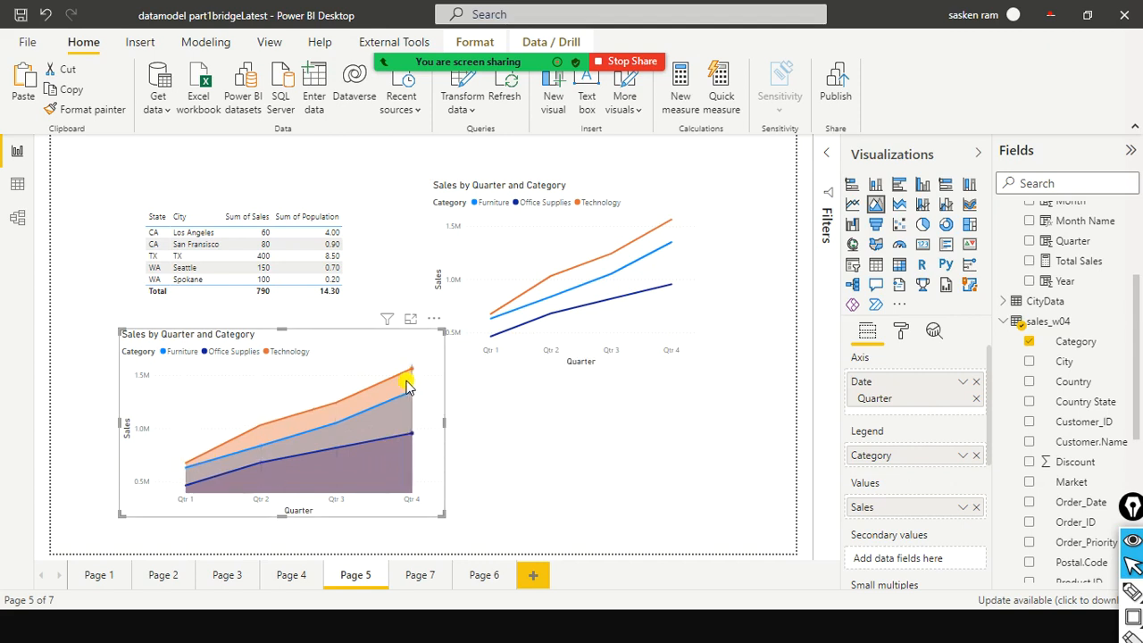
pyautogui.moveTo(393, 484)
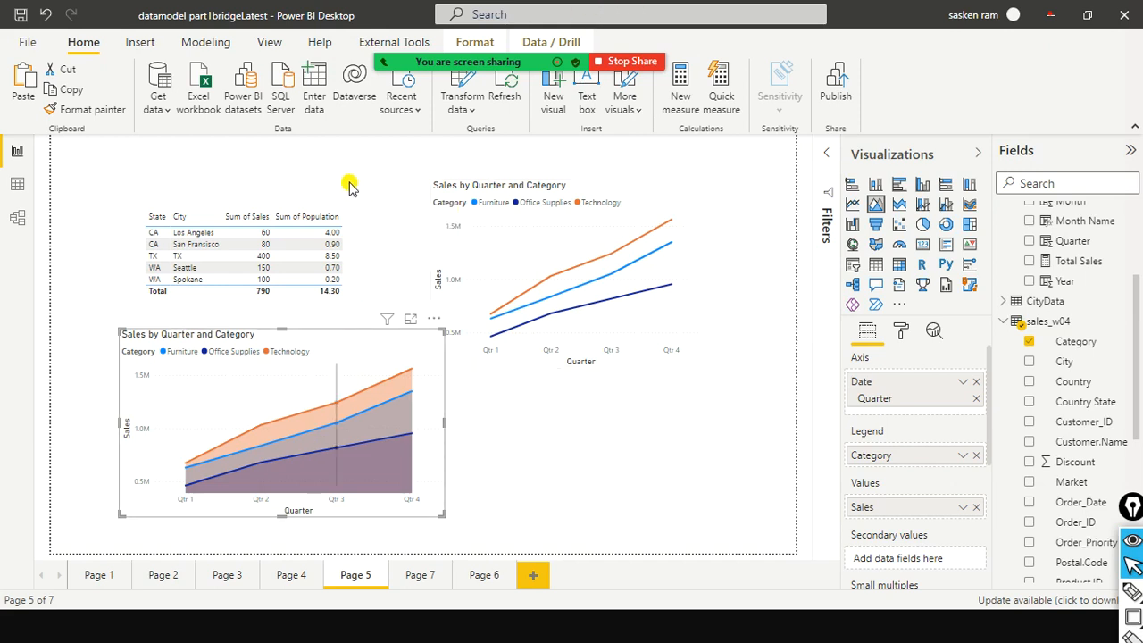
pyautogui.click(476, 368)
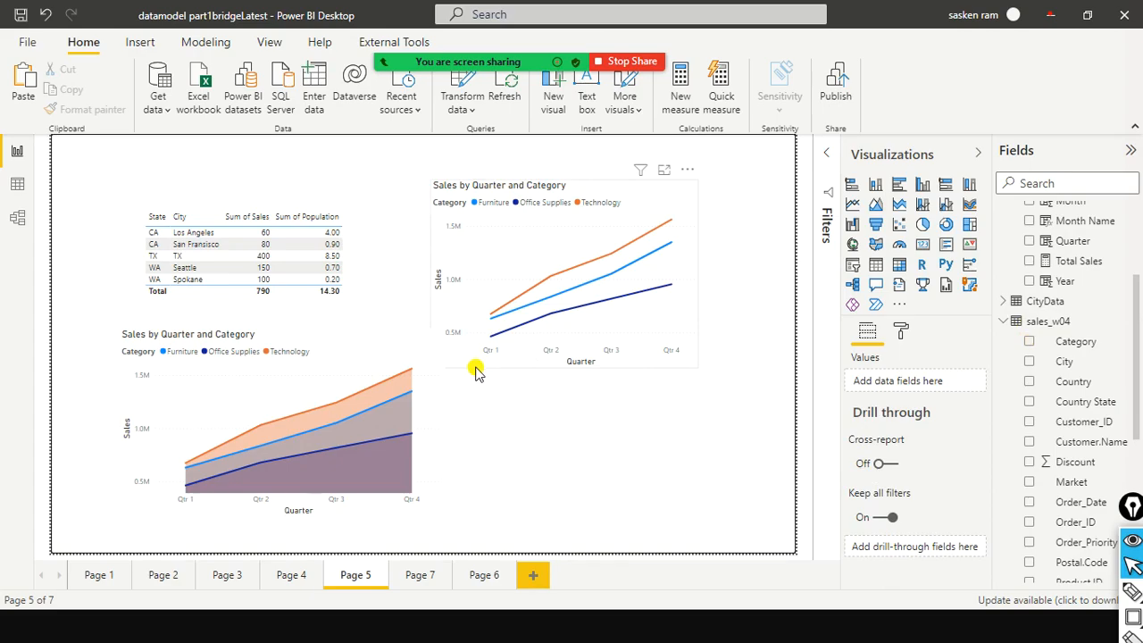
# Switch to the PowerPoint slide show and advance the Types of Charts slide through the Area Chart point to the Bar Chart point
pyautogui.hotkey('alt', 'Tab')
pyautogui.hotkey('alt', 'Tab')
pyautogui.hotkey('alt', 'Tab')
pyautogui.press('Right')
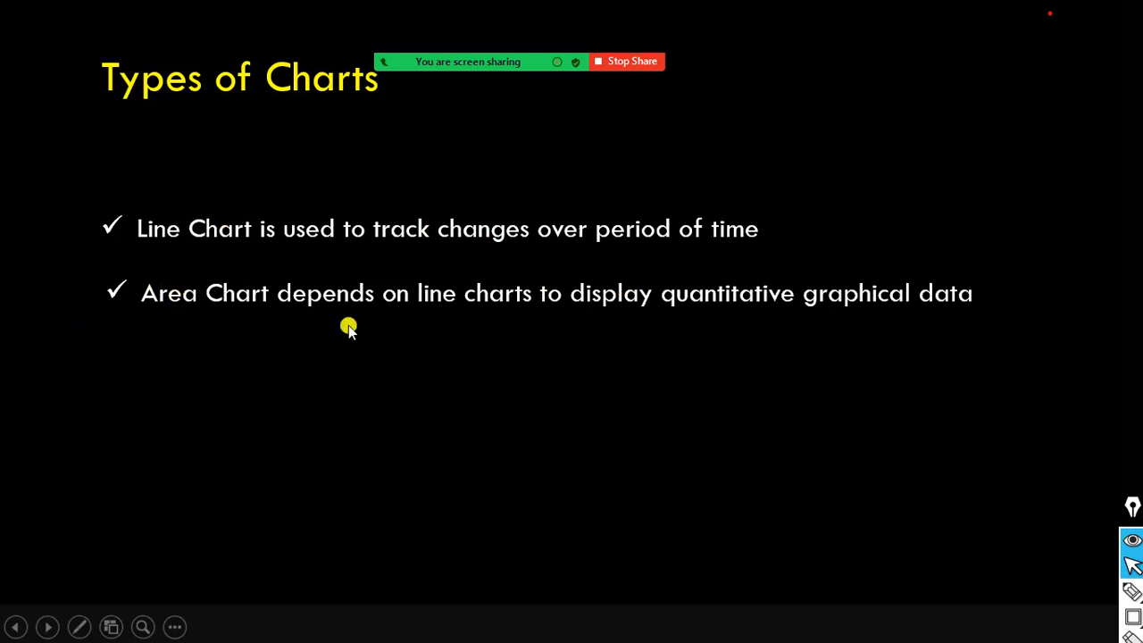
pyautogui.click(487, 331)
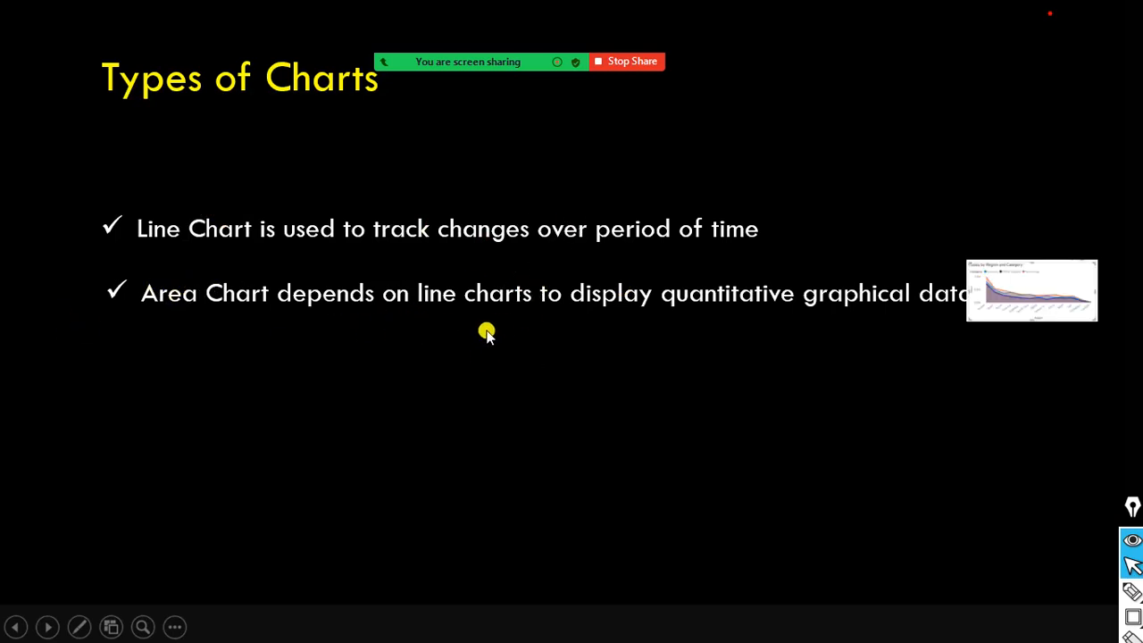
pyautogui.click(486, 332)
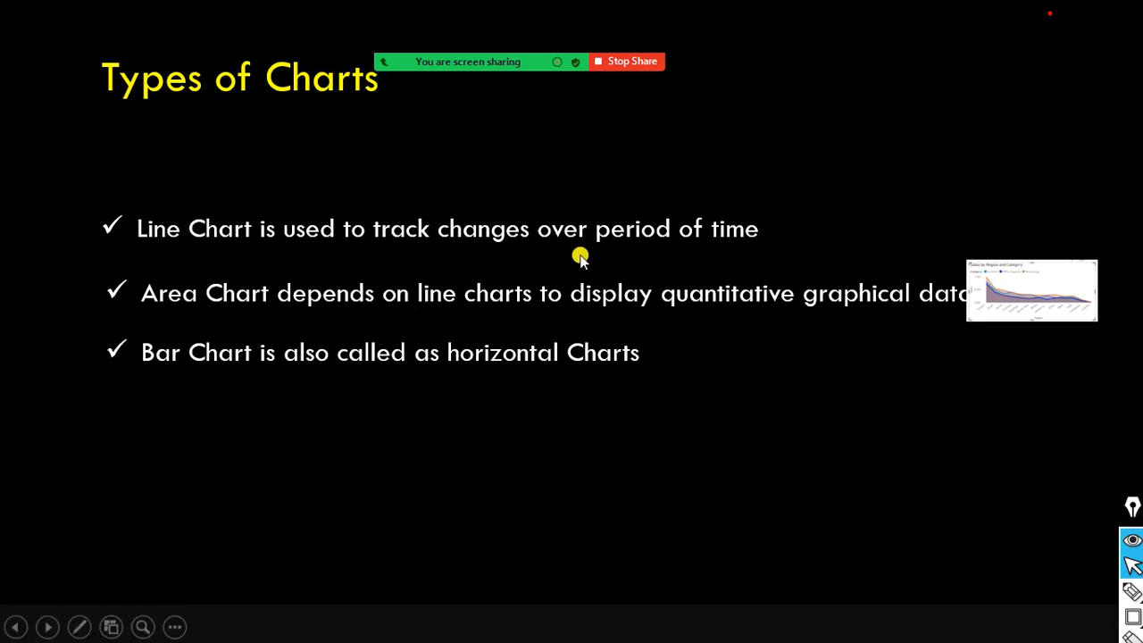
# Switch to Power BI Desktop, read the meeting chat message, and reduce the height of the Sales by Quarter and Category line chart
pyautogui.hotkey('alt', 'Tab')
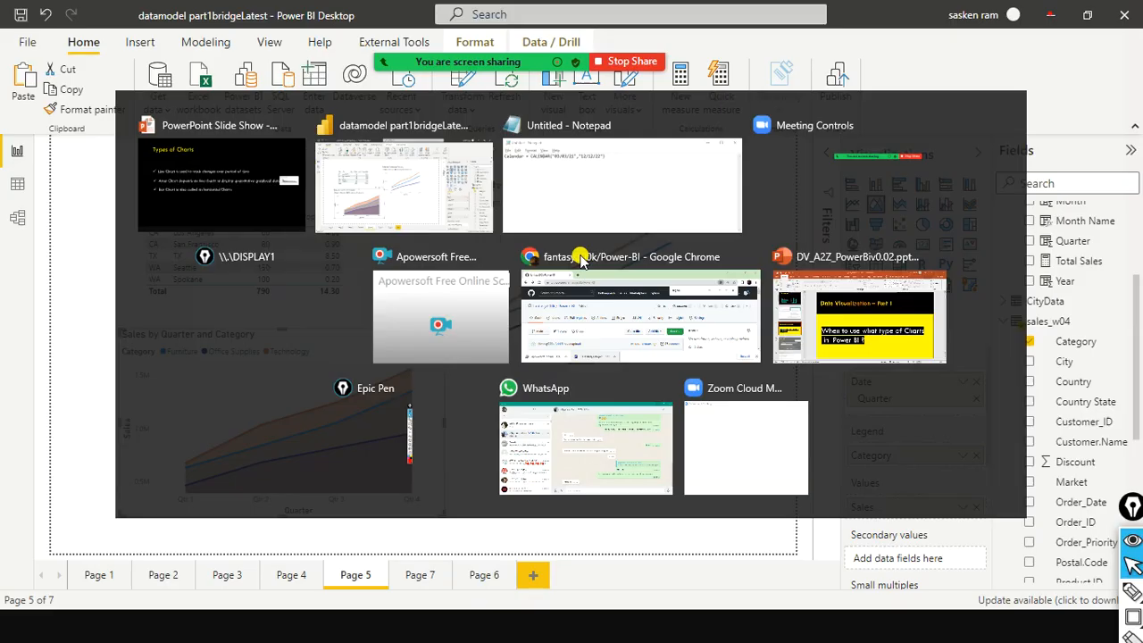
pyautogui.click(693, 271)
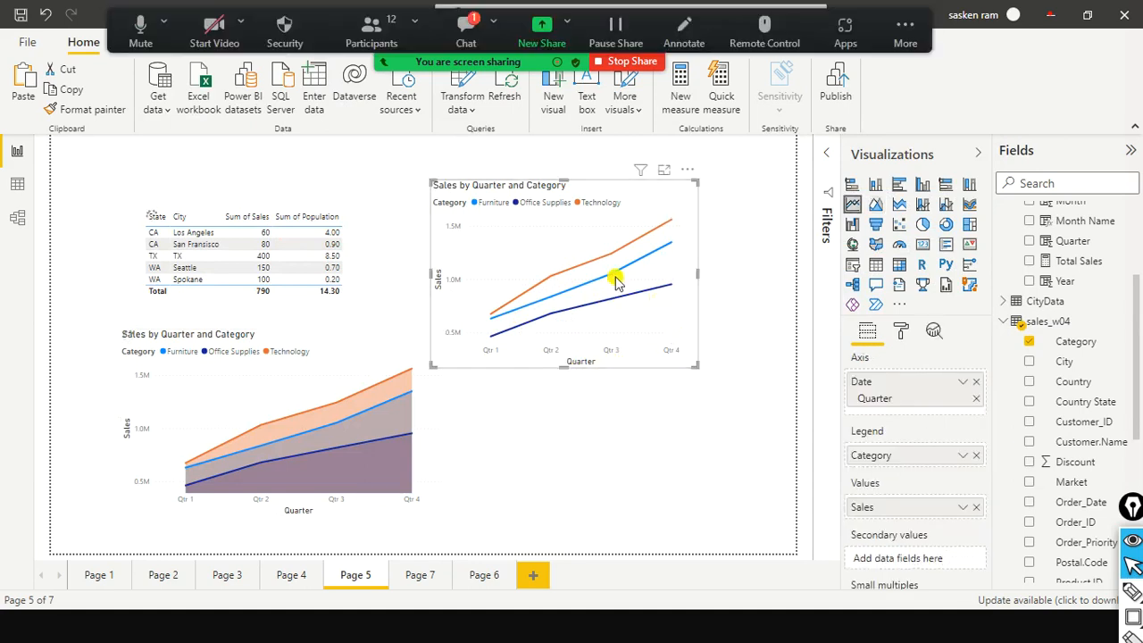
pyautogui.click(466, 32)
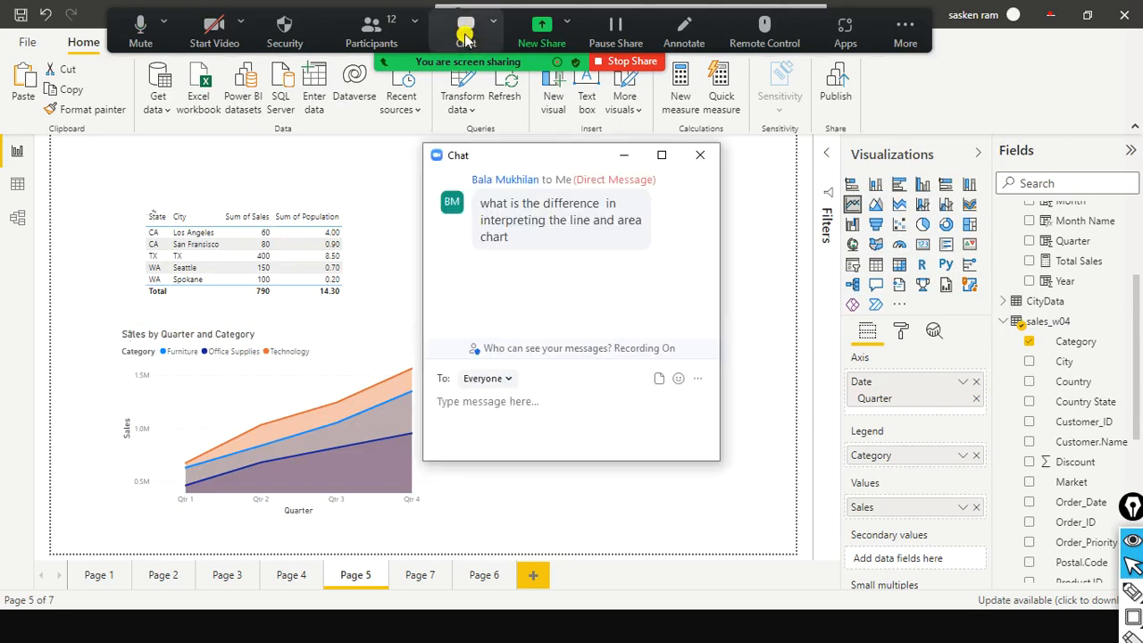
pyautogui.click(698, 156)
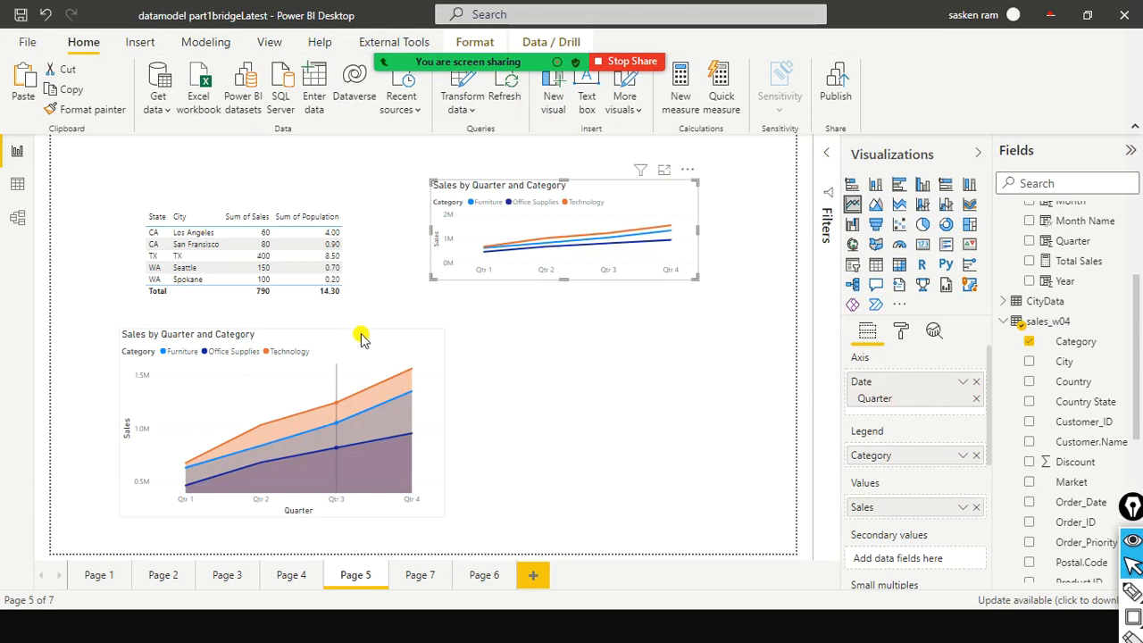
# Shrink the Sales by Quarter and Category area chart, shift it slightly up, and make it a little taller
pyautogui.click(440, 334)
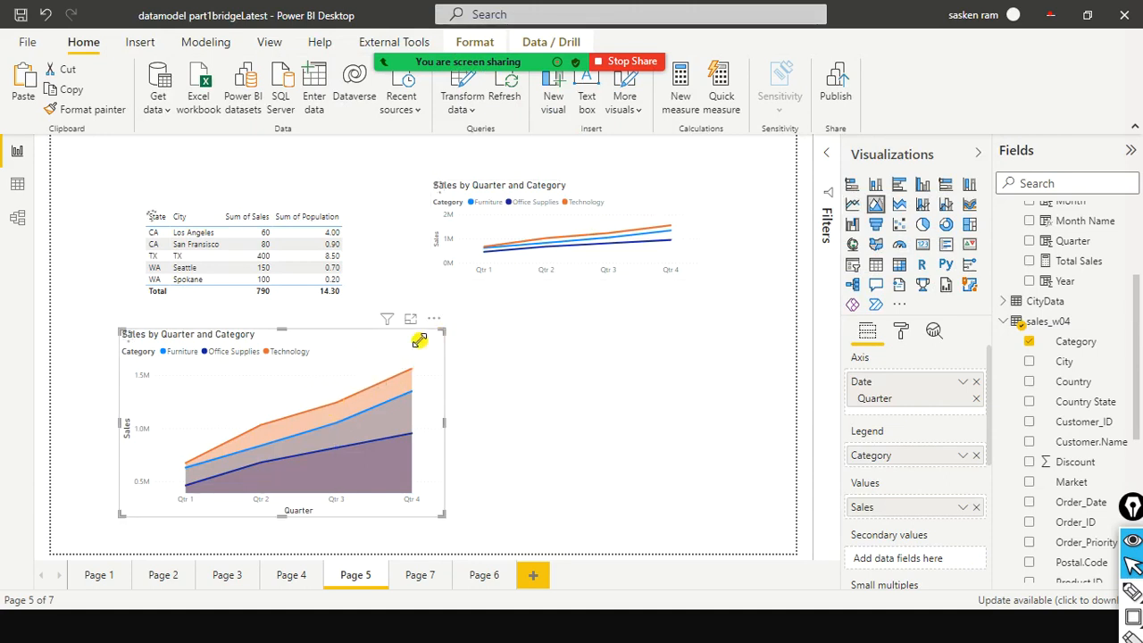
pyautogui.hotkey('ctrl', 'z')
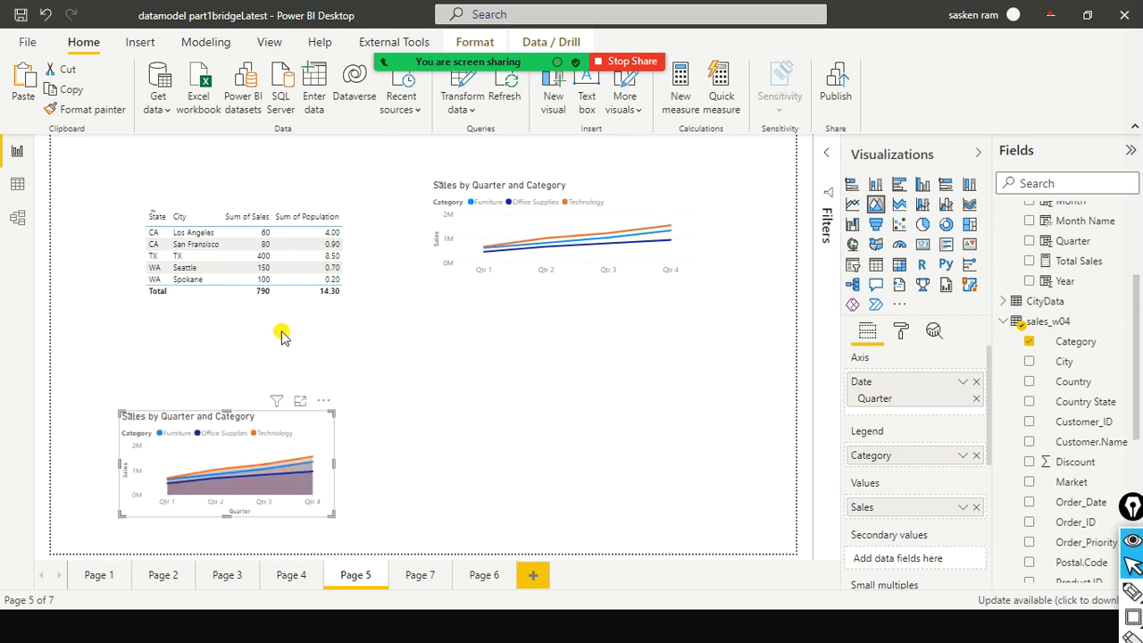
pyautogui.moveTo(314, 432)
pyautogui.mouseDown()
pyautogui.moveTo(303, 381)
pyautogui.moveTo(331, 438)
pyautogui.mouseUp()
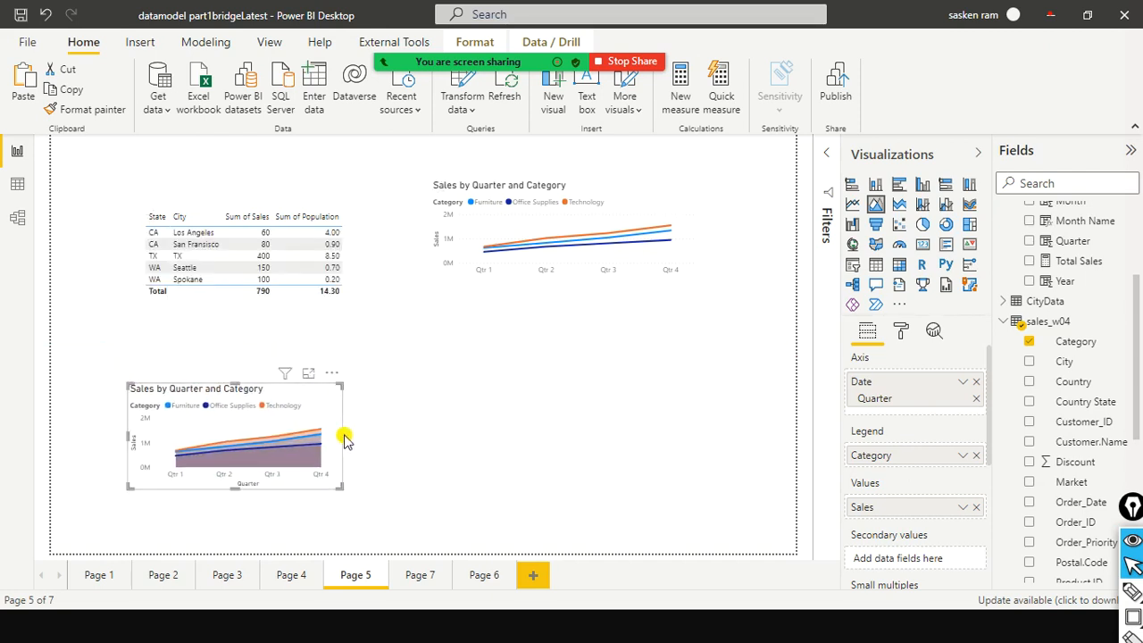
pyautogui.moveTo(235, 488); pyautogui.dragTo(243, 521)
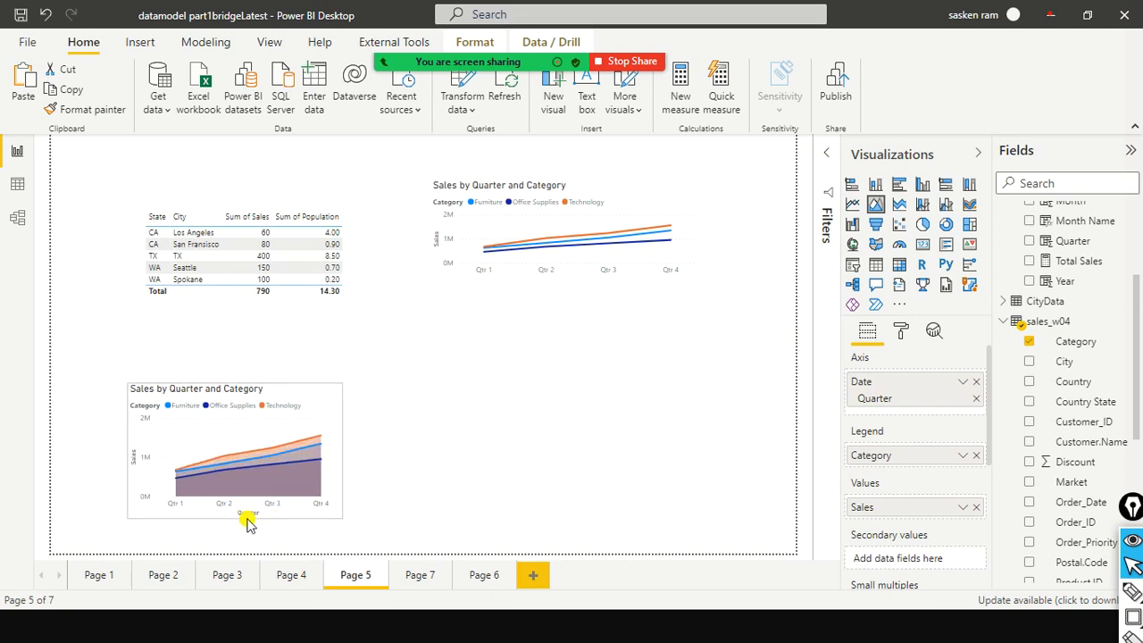
# Add a stacked bar chart beside the area chart with Sales as values and Category from sales_w04 on the axis
pyautogui.click(425, 461)
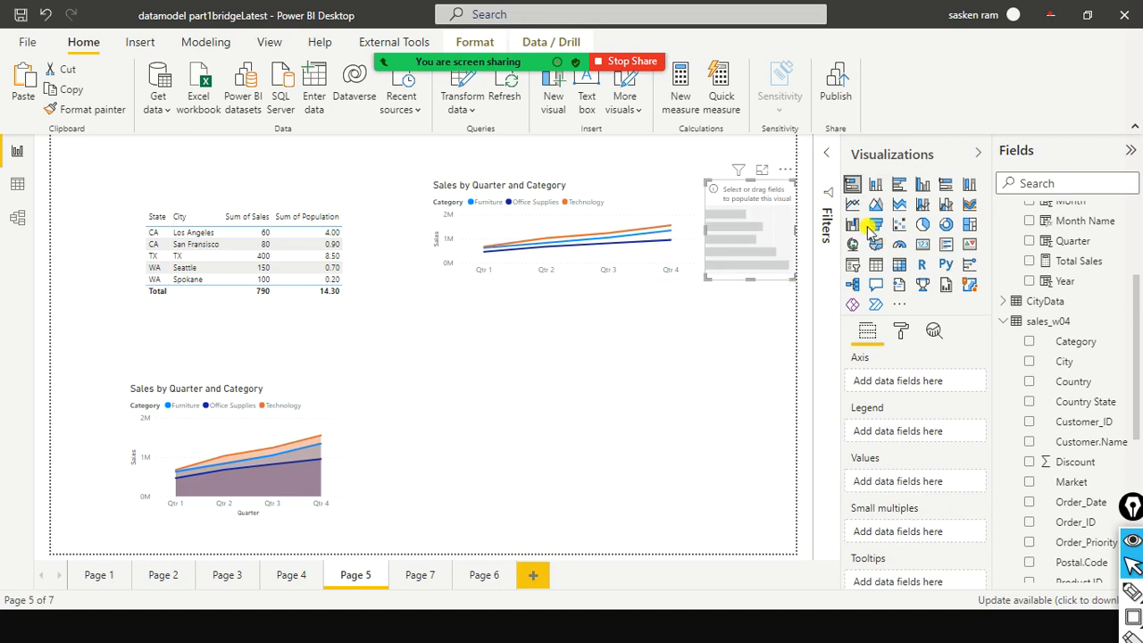
pyautogui.moveTo(770, 201); pyautogui.dragTo(601, 418)
pyautogui.scroll(-5, 1040, 361)
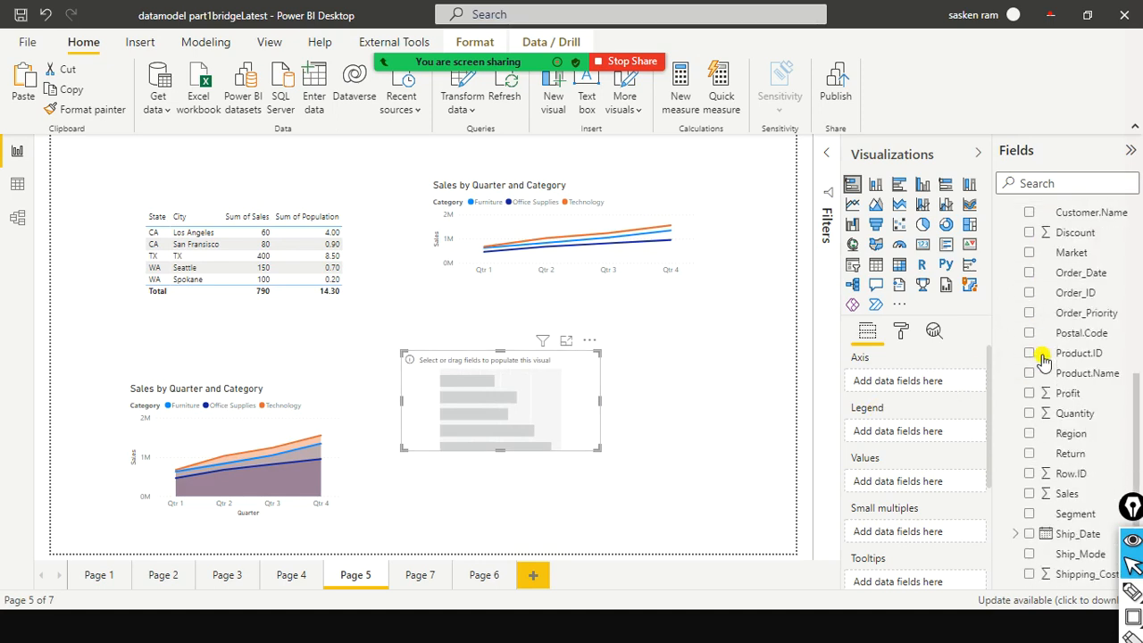
pyautogui.click(1029, 494)
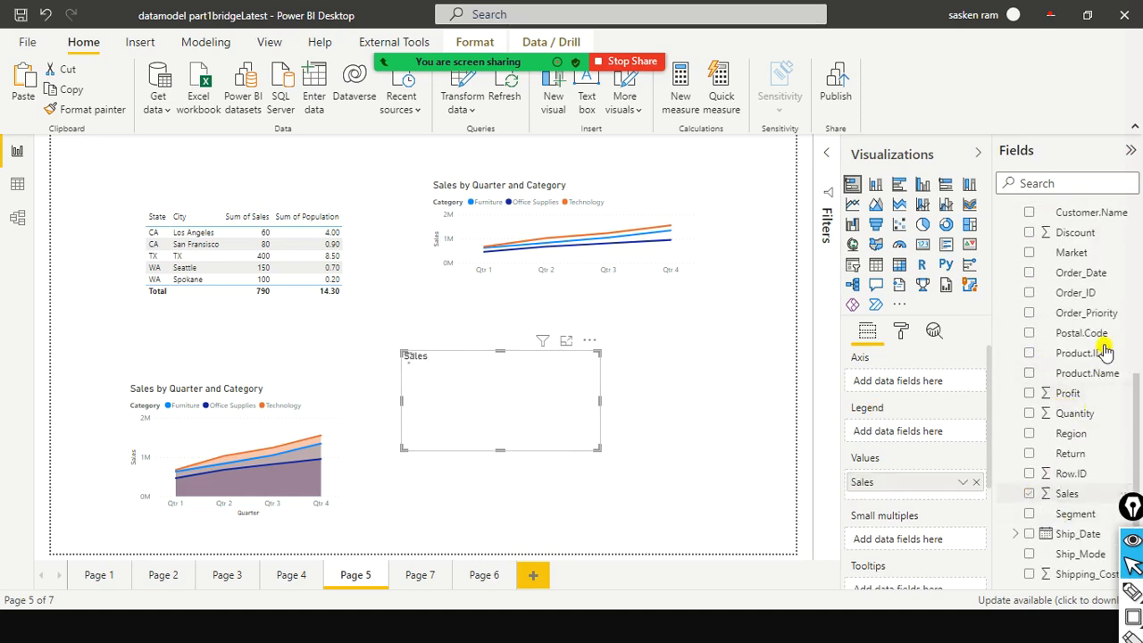
pyautogui.scroll(5, 1098, 322)
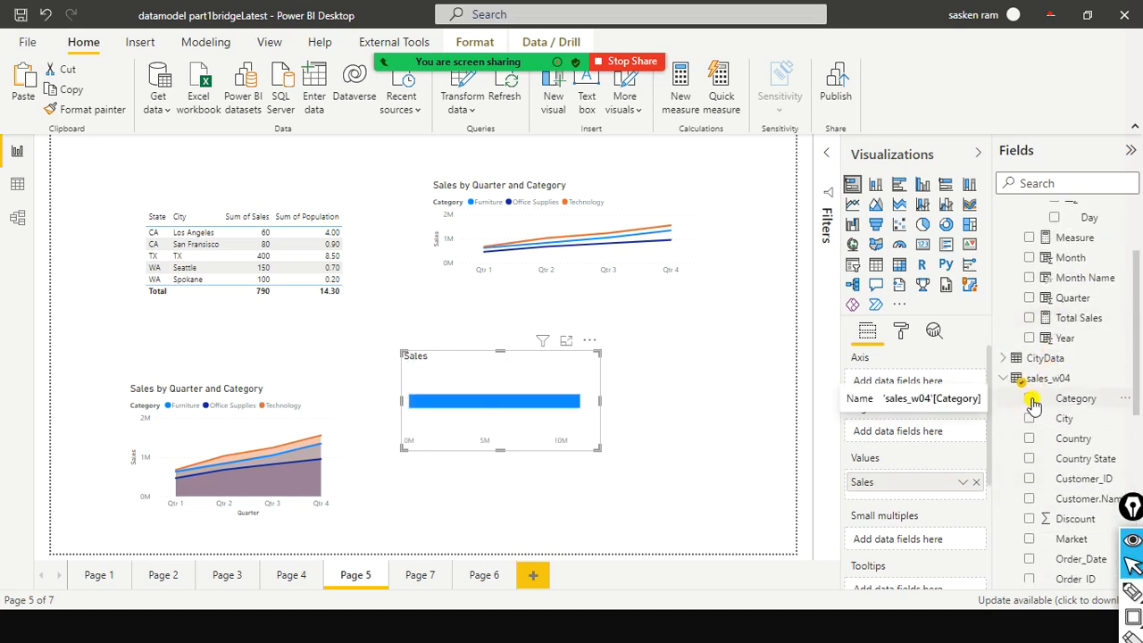
pyautogui.click(1031, 401)
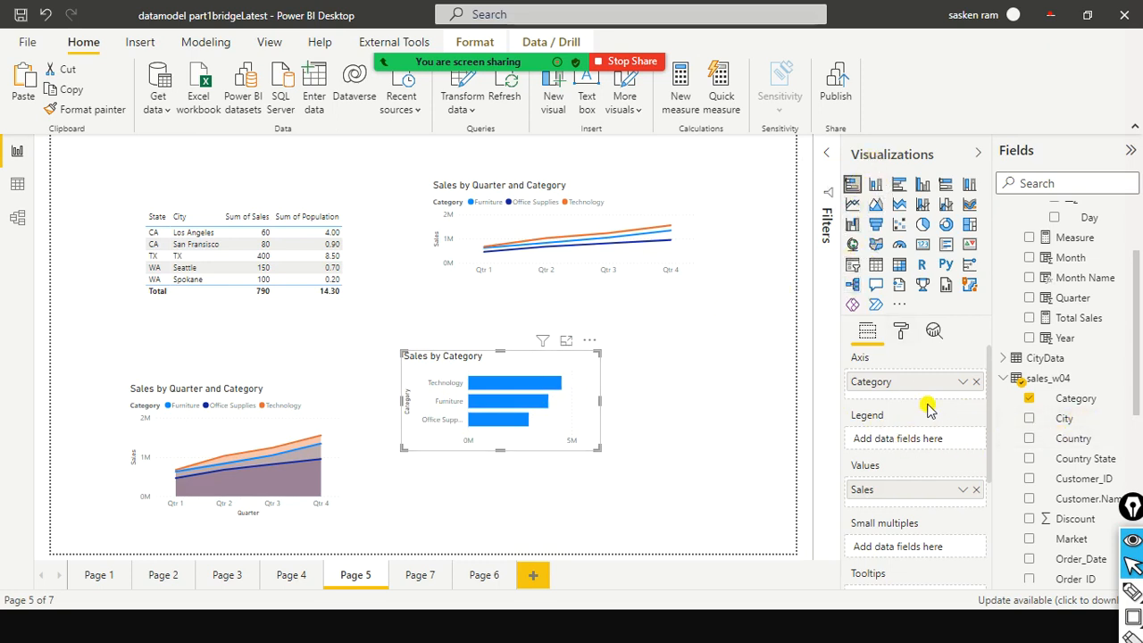
# Move Category from the bar chart's axis to its legend and put Segment from sales_w04 on the axis
pyautogui.moveTo(915, 382); pyautogui.dragTo(896, 444)
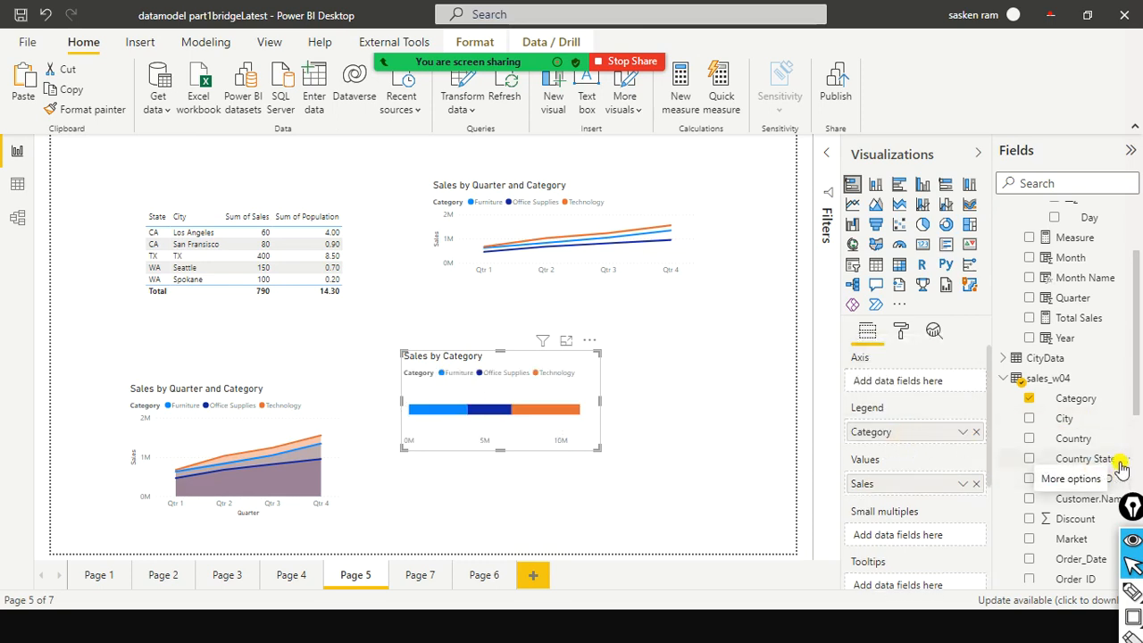
pyautogui.scroll(-5, 1107, 469)
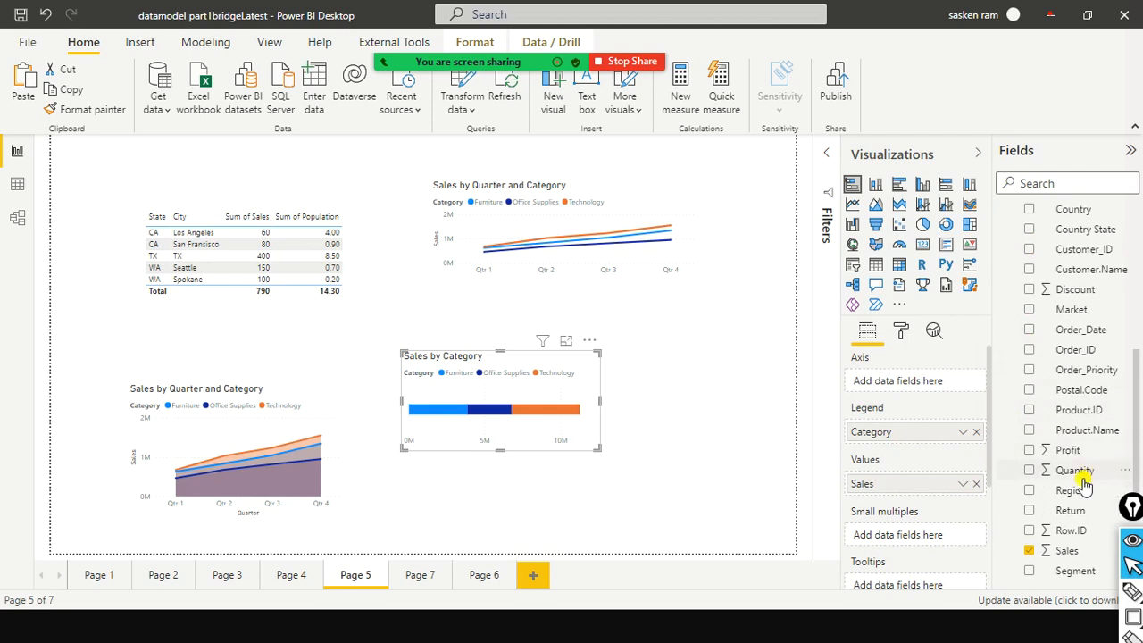
pyautogui.moveTo(1069, 572); pyautogui.dragTo(893, 381)
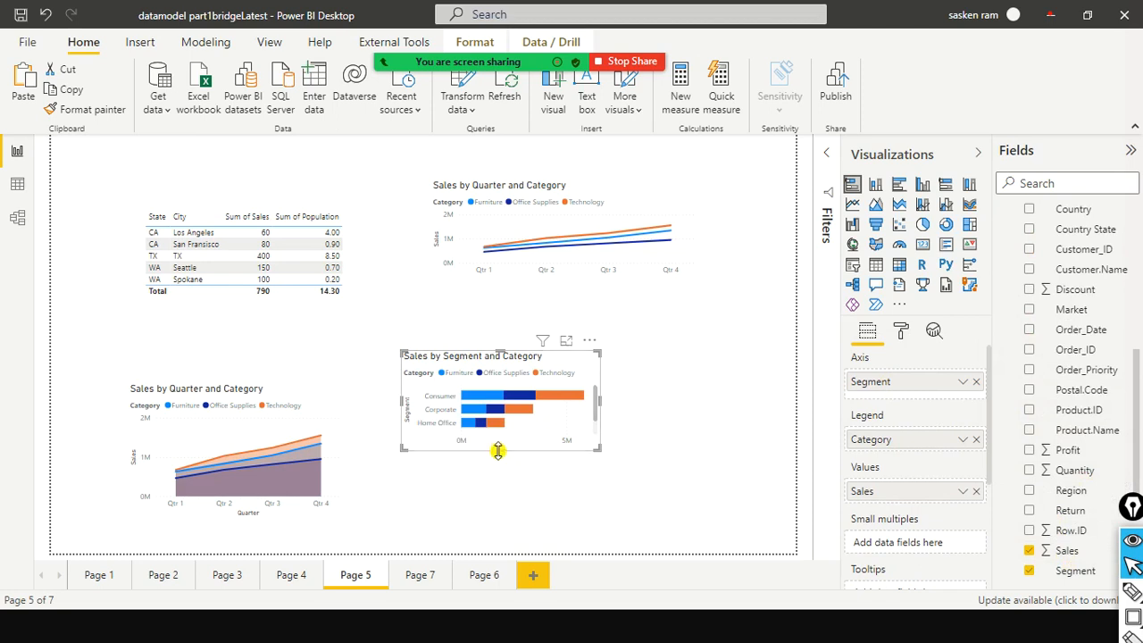
# Make the Segment and Category bar chart taller, align it beside the area chart, and adjust its width to leave room next to it
pyautogui.moveTo(498, 449); pyautogui.dragTo(499, 479)
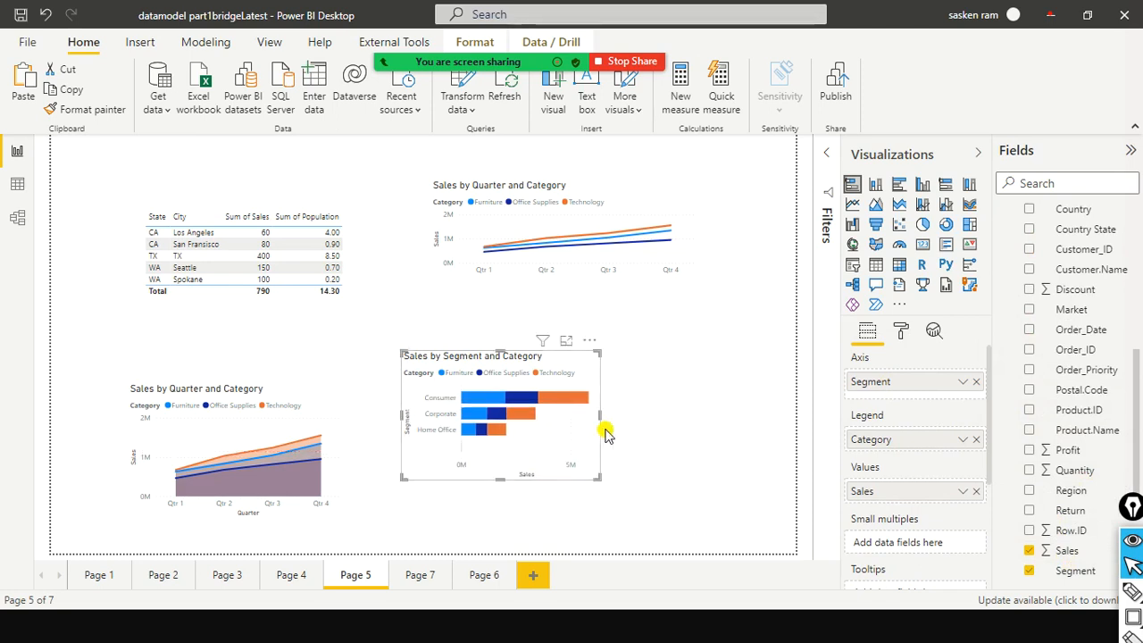
pyautogui.moveTo(600, 416); pyautogui.dragTo(692, 419)
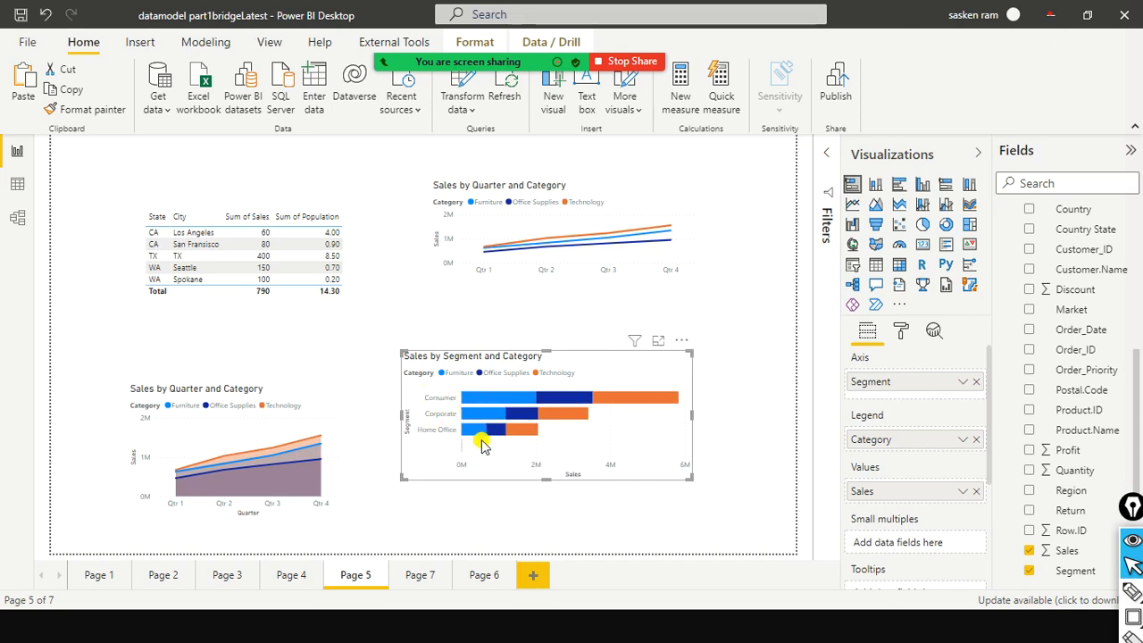
pyautogui.moveTo(578, 398)
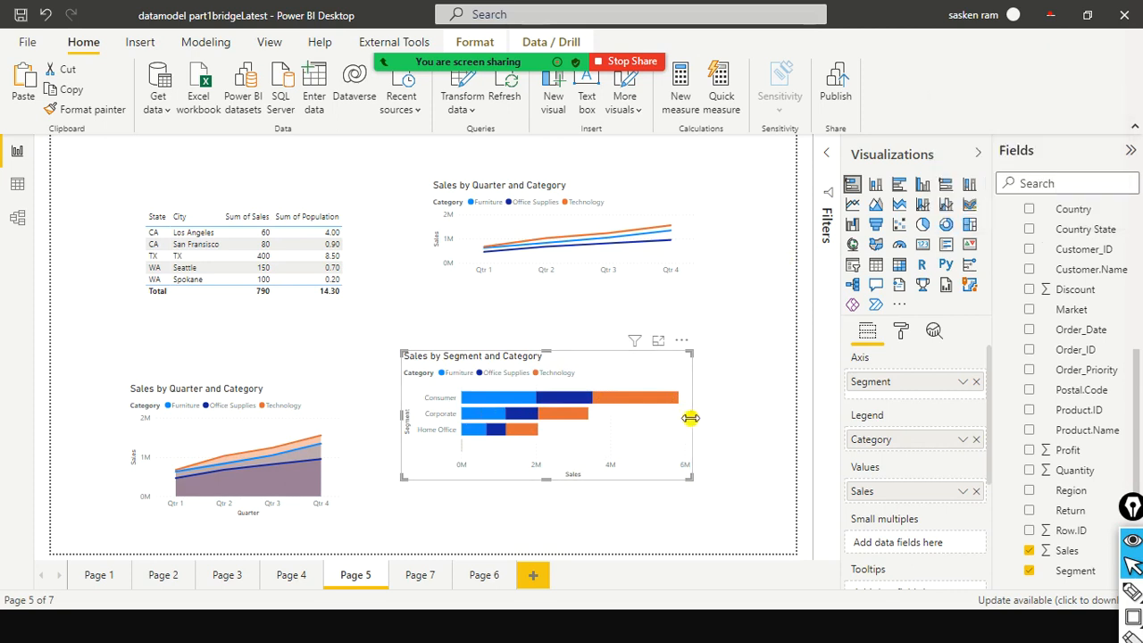
pyautogui.moveTo(690, 418); pyautogui.dragTo(621, 466)
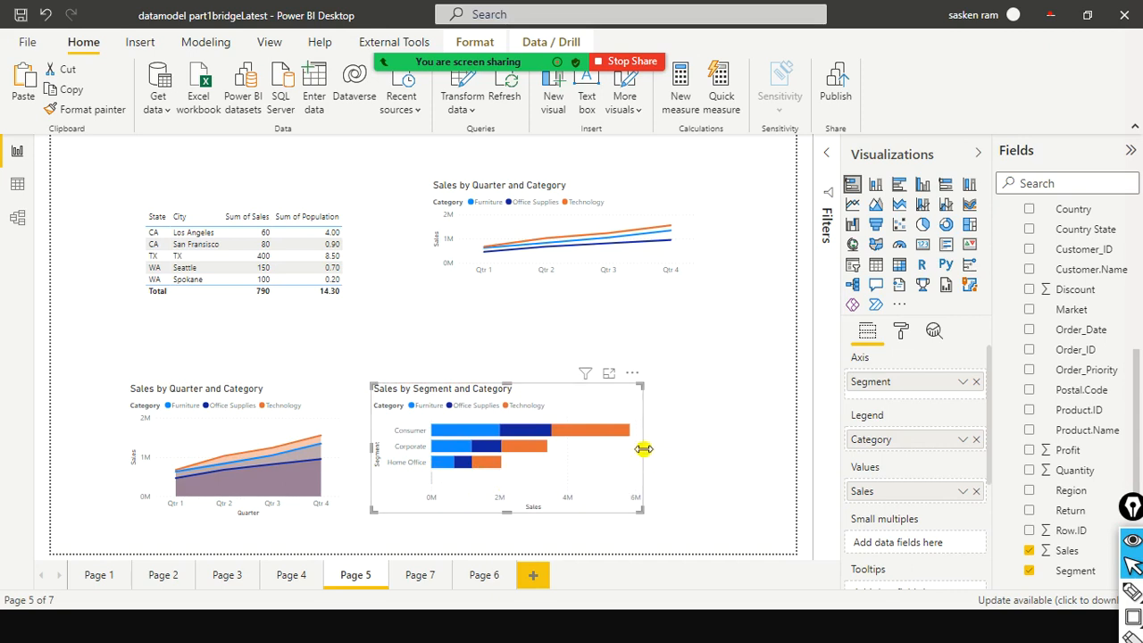
pyautogui.moveTo(642, 448); pyautogui.dragTo(585, 455)
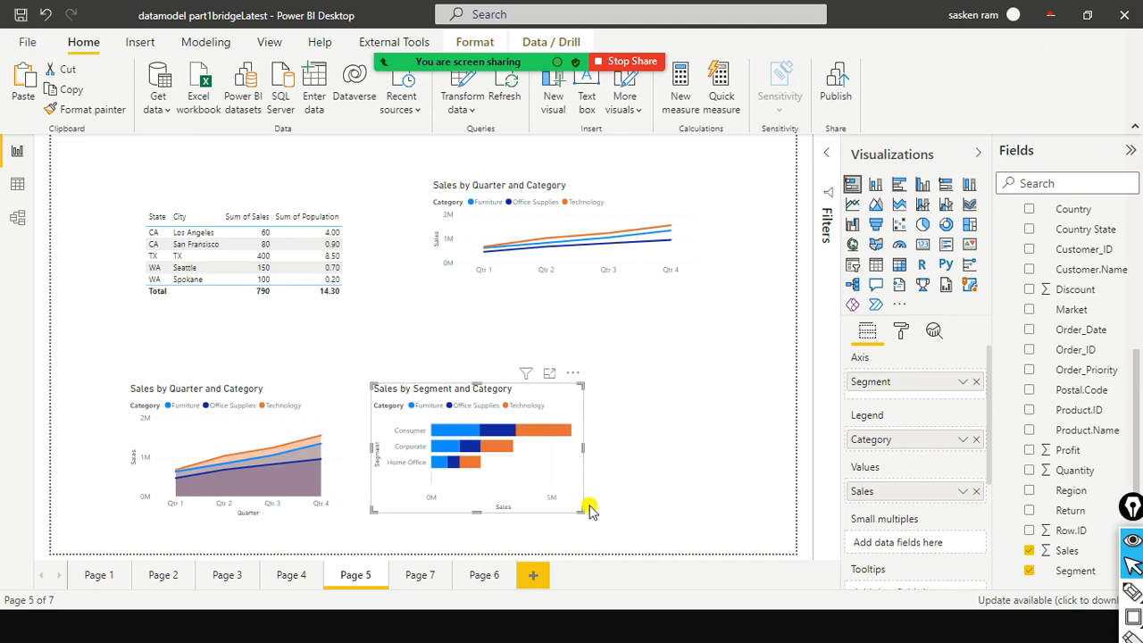
# Duplicate the Sales by Segment and Category bar chart, place the copy beside it, and convert the copy to a stacked column chart
pyautogui.hotkey('ctrl', 'c')
pyautogui.hotkey('ctrl', 'v')
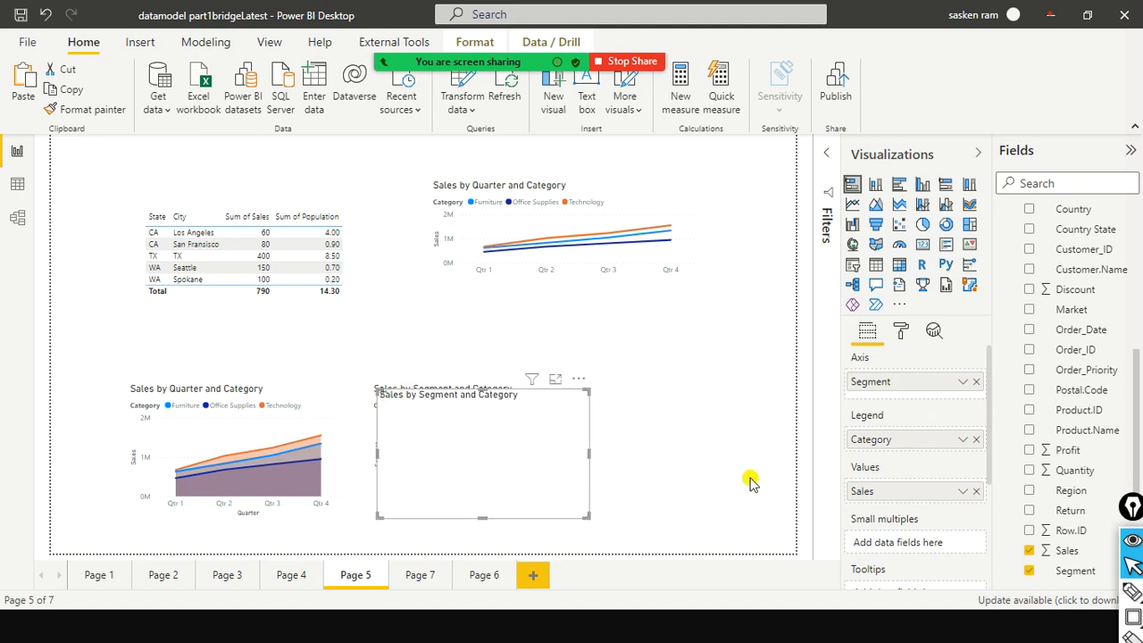
pyautogui.moveTo(543, 481); pyautogui.dragTo(750, 482)
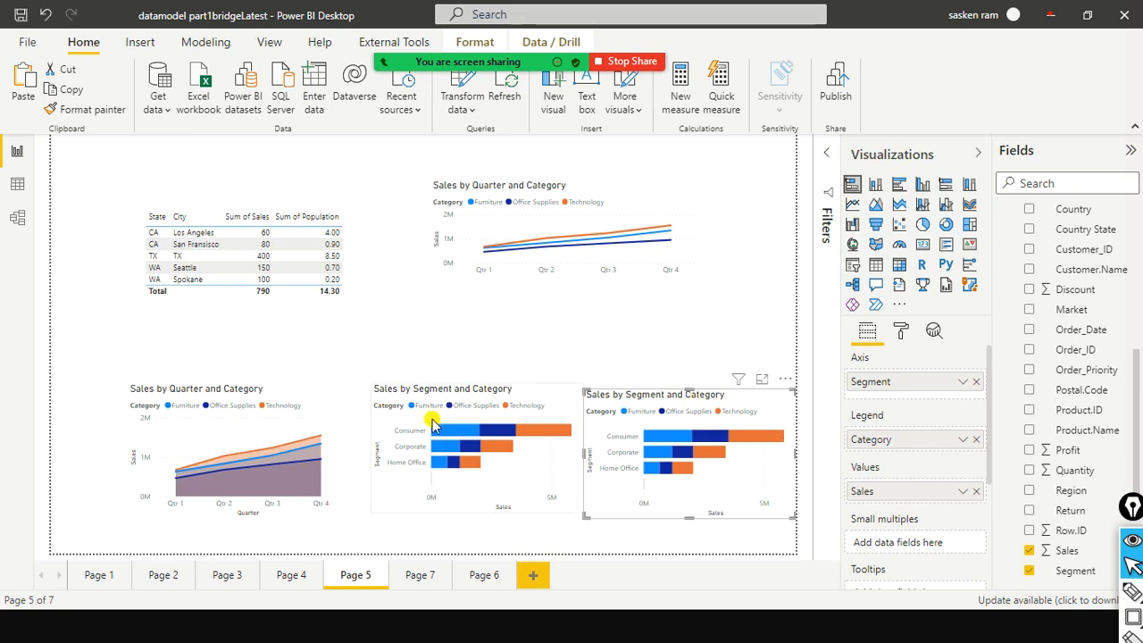
pyautogui.click(873, 184)
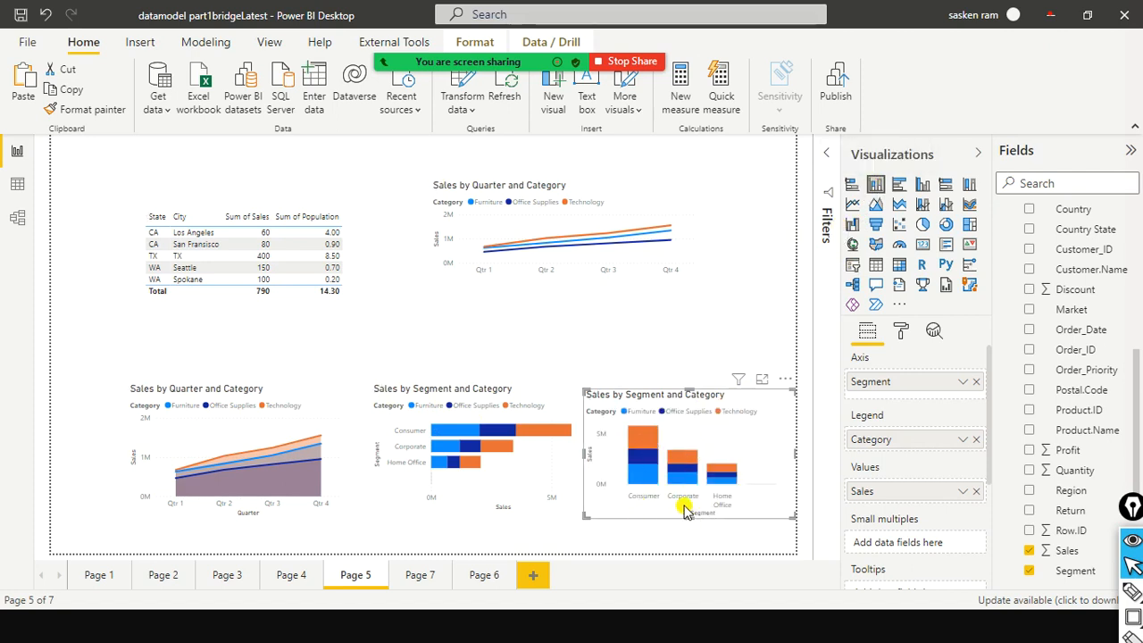
# Move the Segment and Category bar and column charts up, side by side, just below the line chart
pyautogui.moveTo(727, 488)
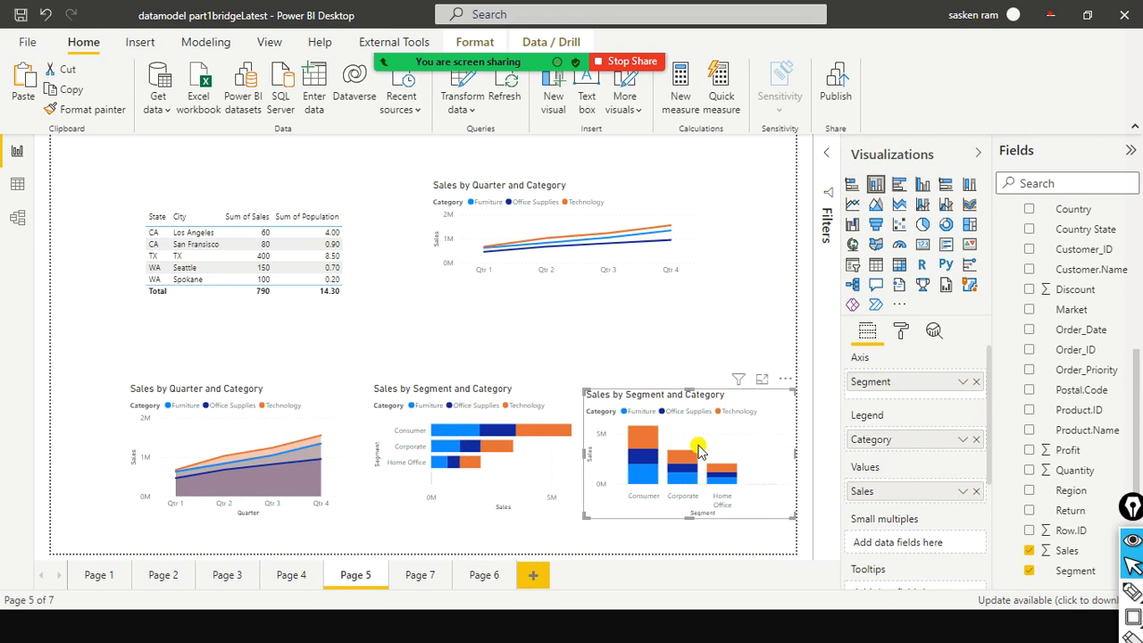
pyautogui.moveTo(435, 449)
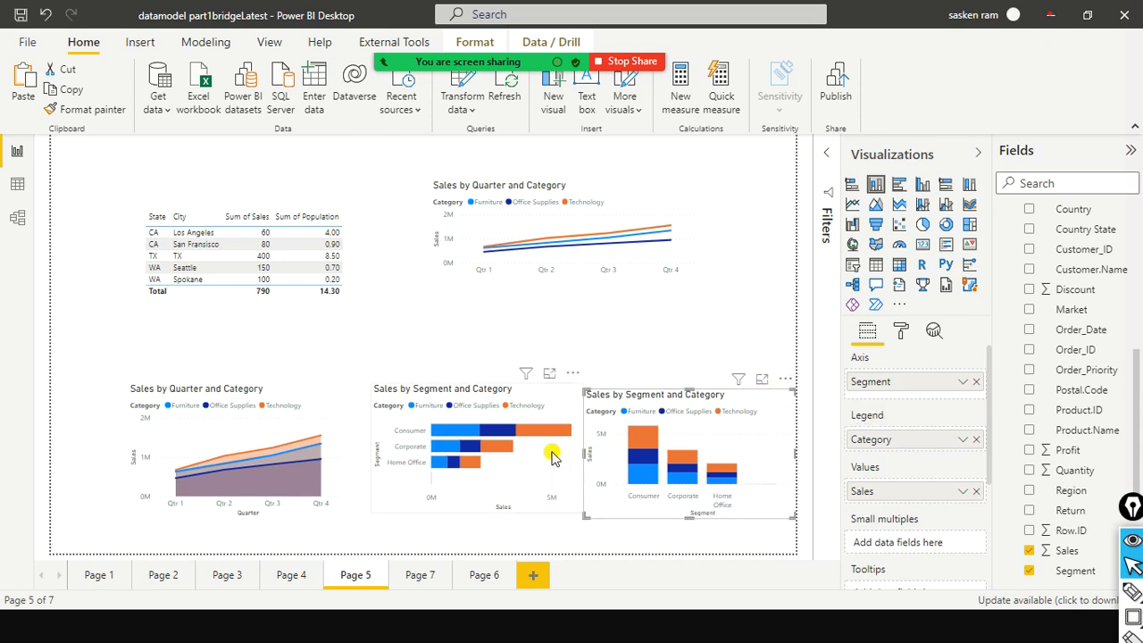
pyautogui.moveTo(542, 440)
pyautogui.moveTo(490, 434)
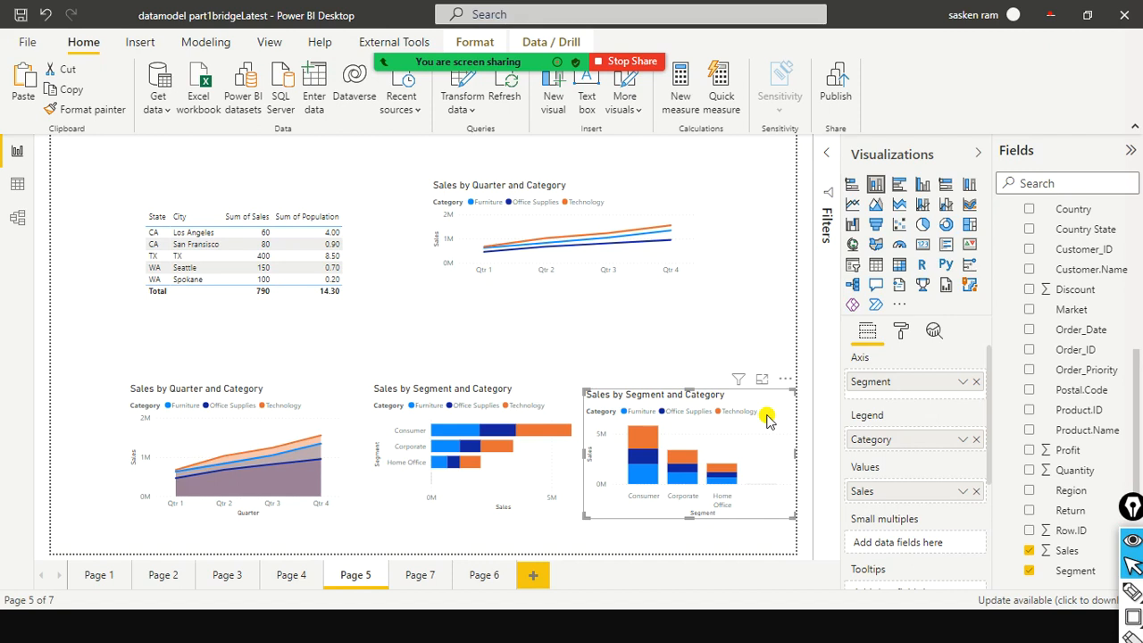
pyautogui.click(612, 344)
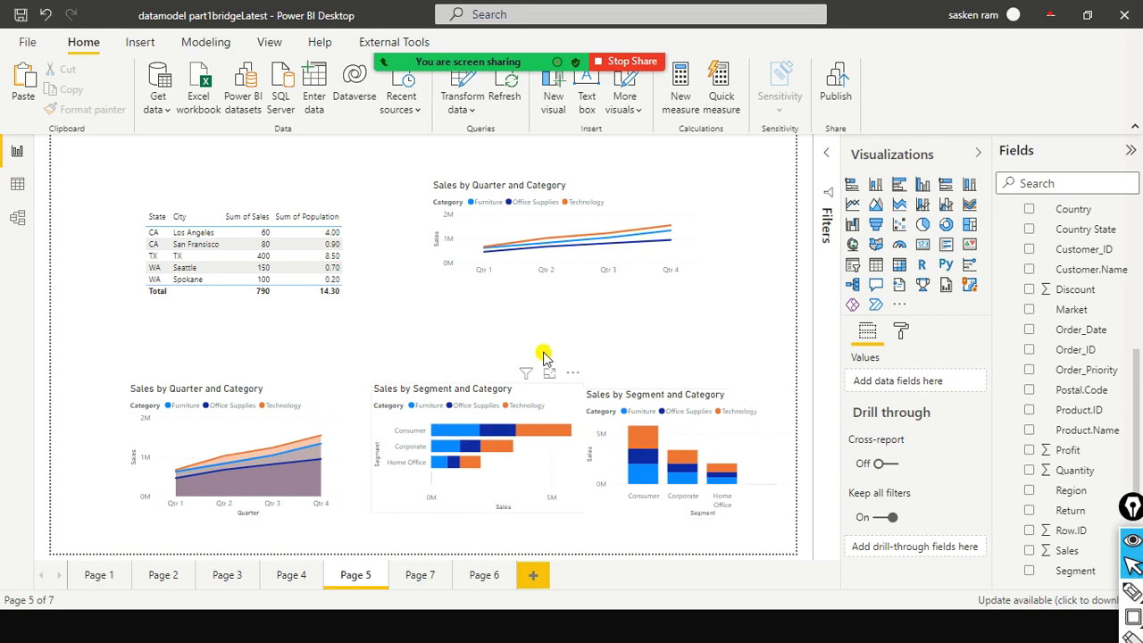
pyautogui.moveTo(543, 354); pyautogui.dragTo(528, 312)
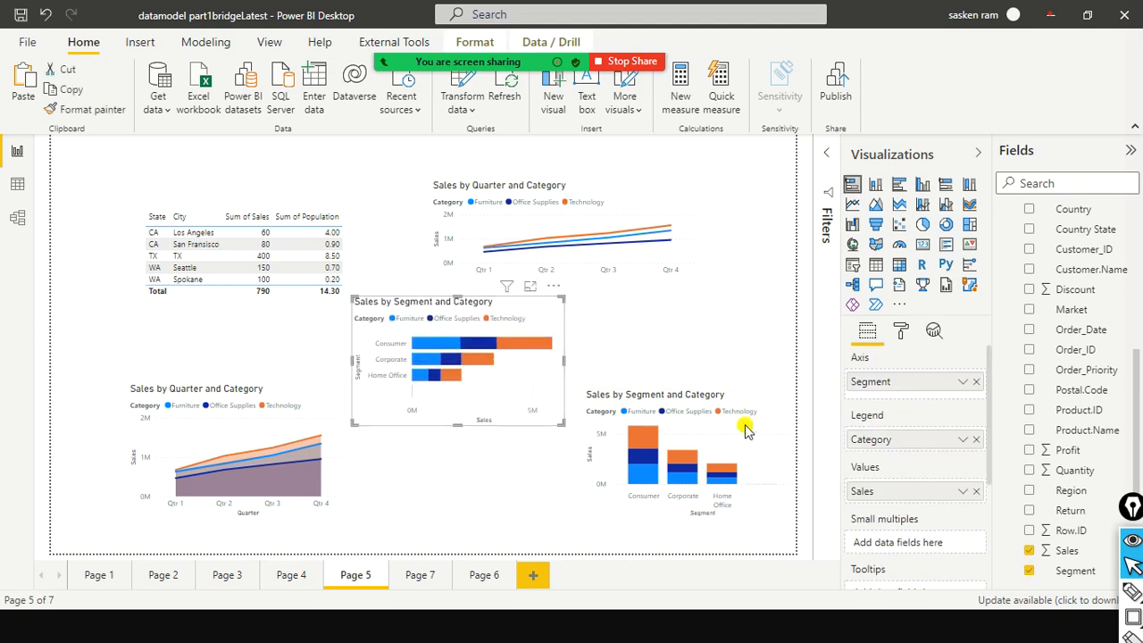
pyautogui.moveTo(755, 420); pyautogui.dragTo(739, 337)
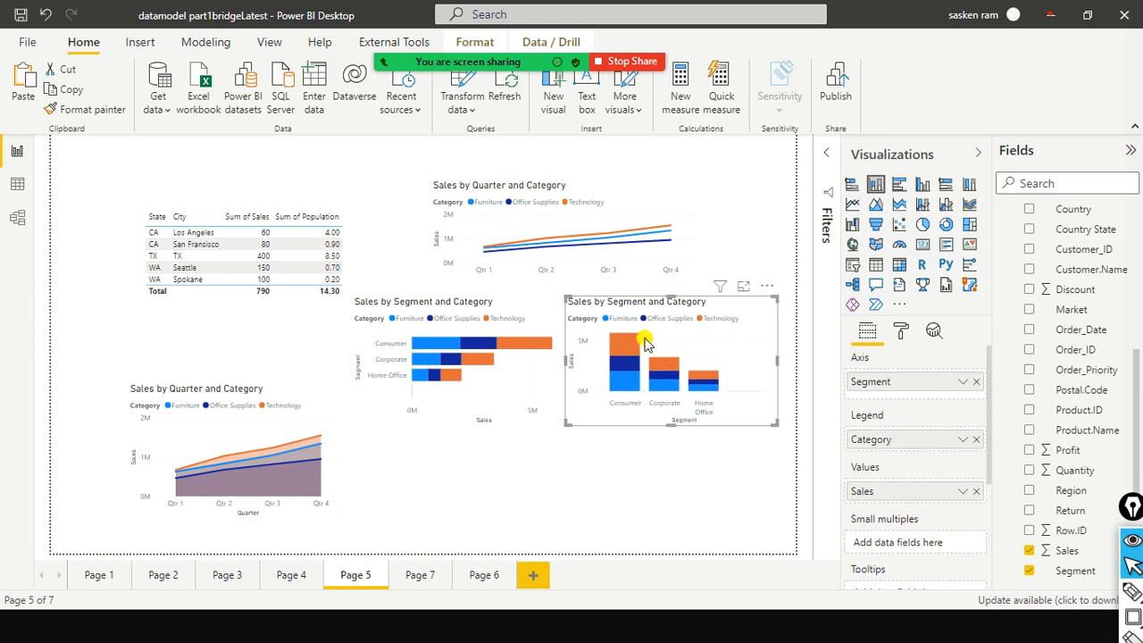
# Annotate the visual types with red rectangles around the stacked, clustered and 100% stacked pairs and an arrow at the clustered pair
pyautogui.moveTo(623, 354)
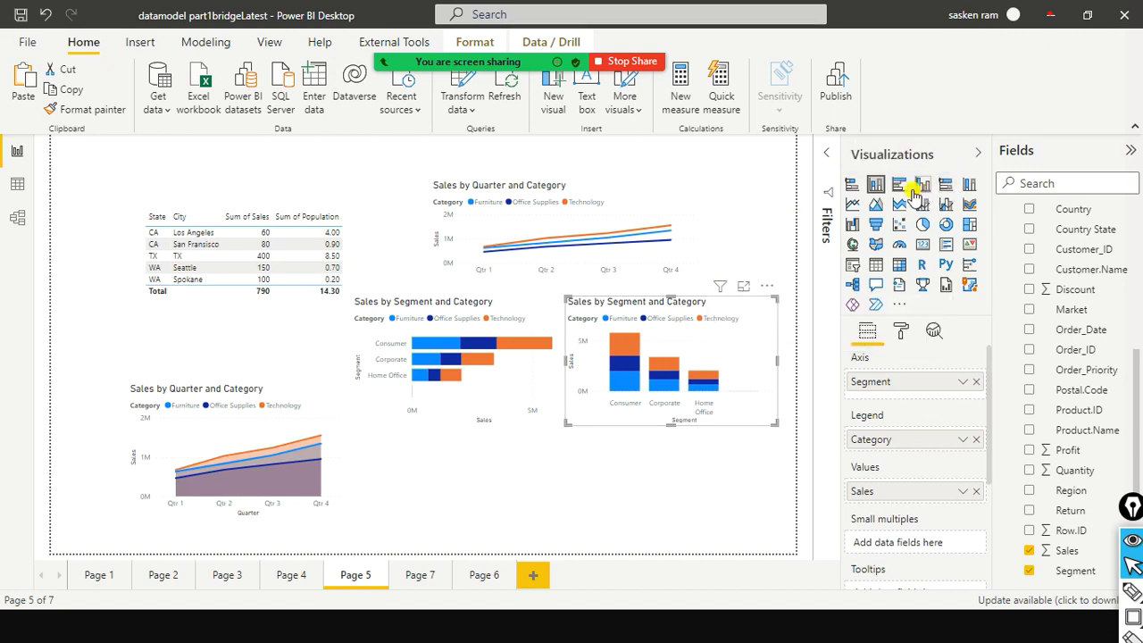
pyautogui.hotkey('ctrl', 'shift', 'r')
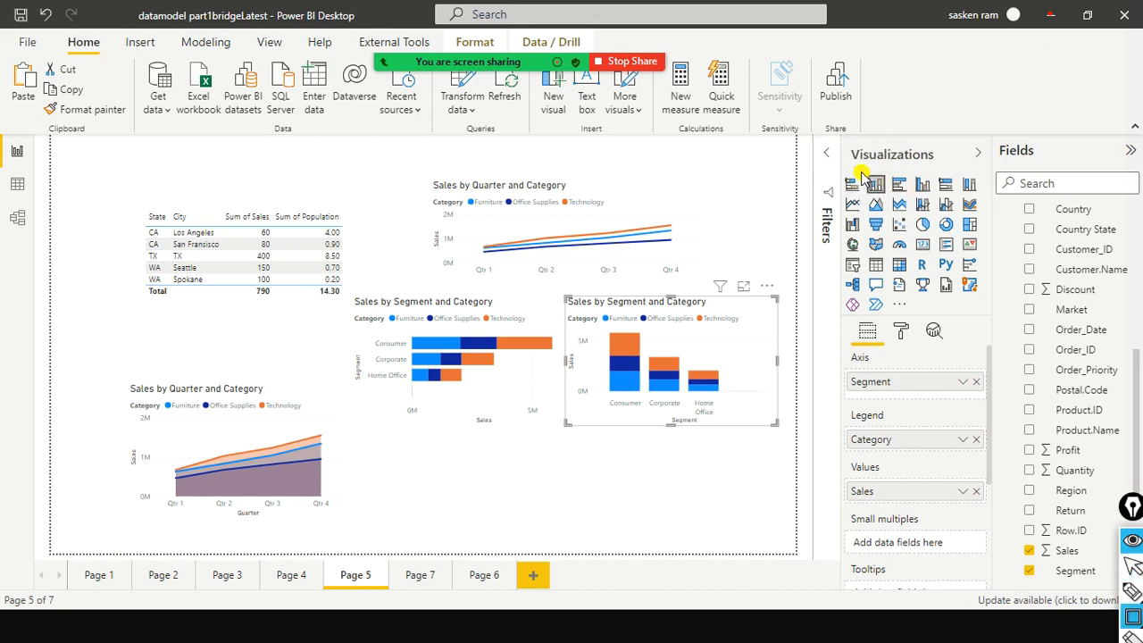
pyautogui.moveTo(837, 167)
pyautogui.mouseDown()
pyautogui.moveTo(849, 196)
pyautogui.moveTo(892, 195)
pyautogui.mouseUp()
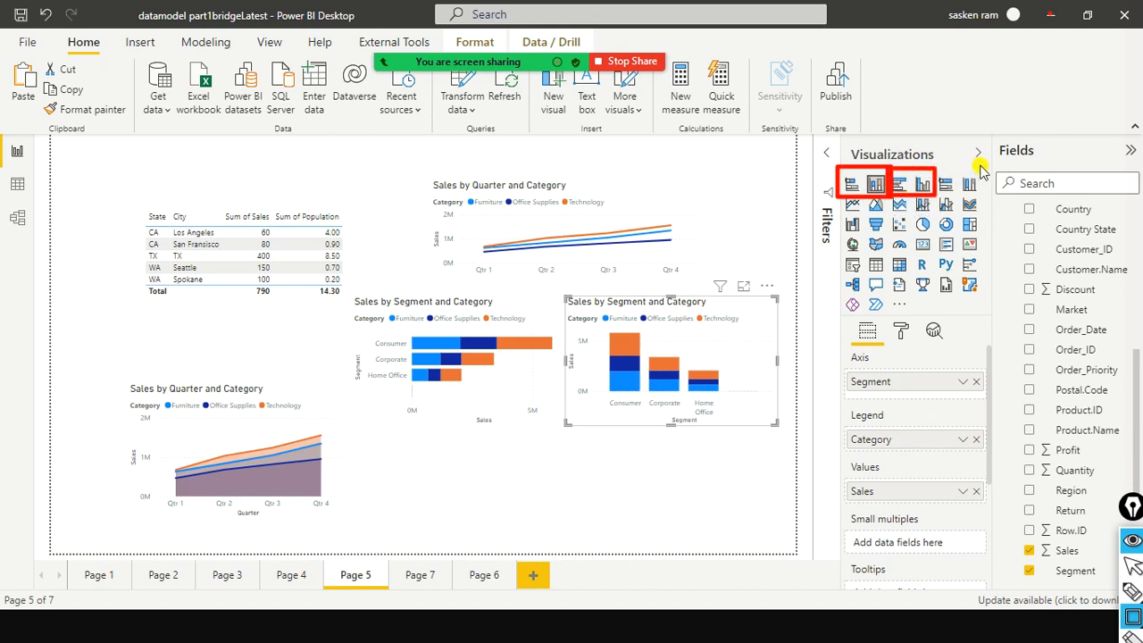
pyautogui.moveTo(987, 164)
pyautogui.mouseDown()
pyautogui.moveTo(975, 198)
pyautogui.moveTo(940, 190)
pyautogui.moveTo(939, 200)
pyautogui.mouseUp()
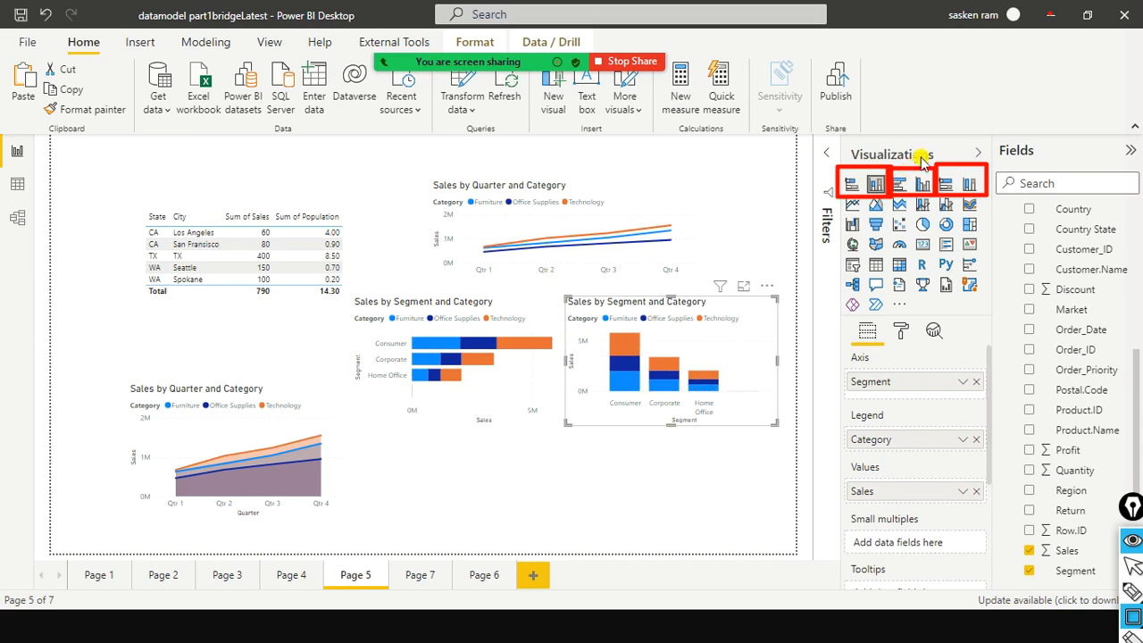
pyautogui.moveTo(910, 81); pyautogui.dragTo(911, 162)
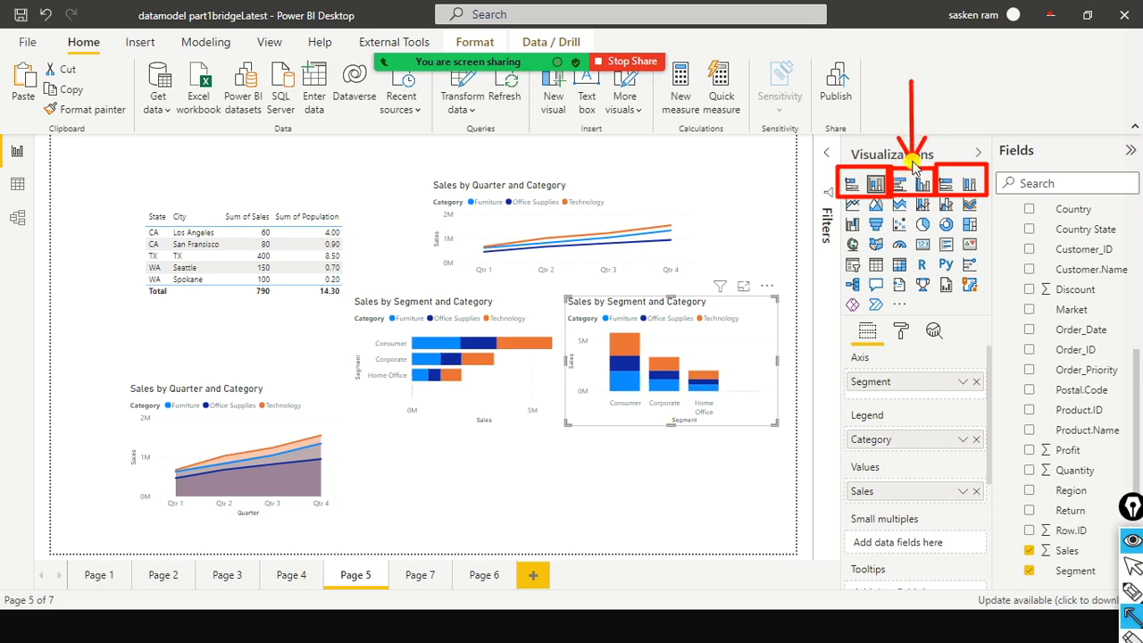
# Draw a red arrow pointing at the boxed 100% stacked chart types and stop annotating
pyautogui.moveTo(957, 108)
pyautogui.mouseDown()
pyautogui.moveTo(953, 157)
pyautogui.moveTo(964, 160)
pyautogui.mouseUp()
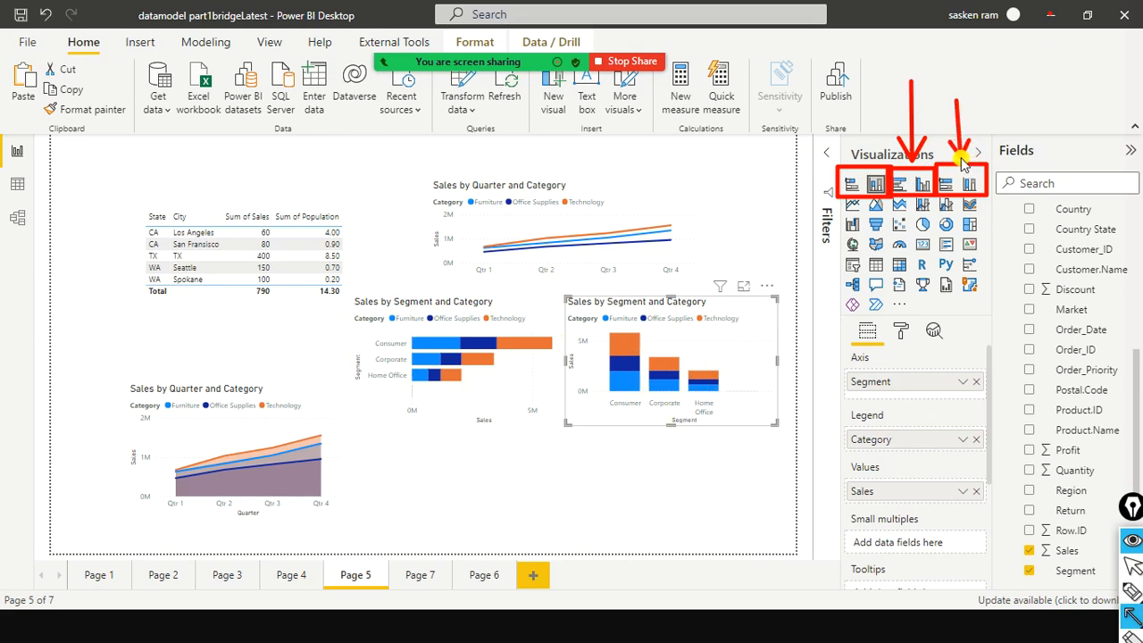
pyautogui.click(531, 461)
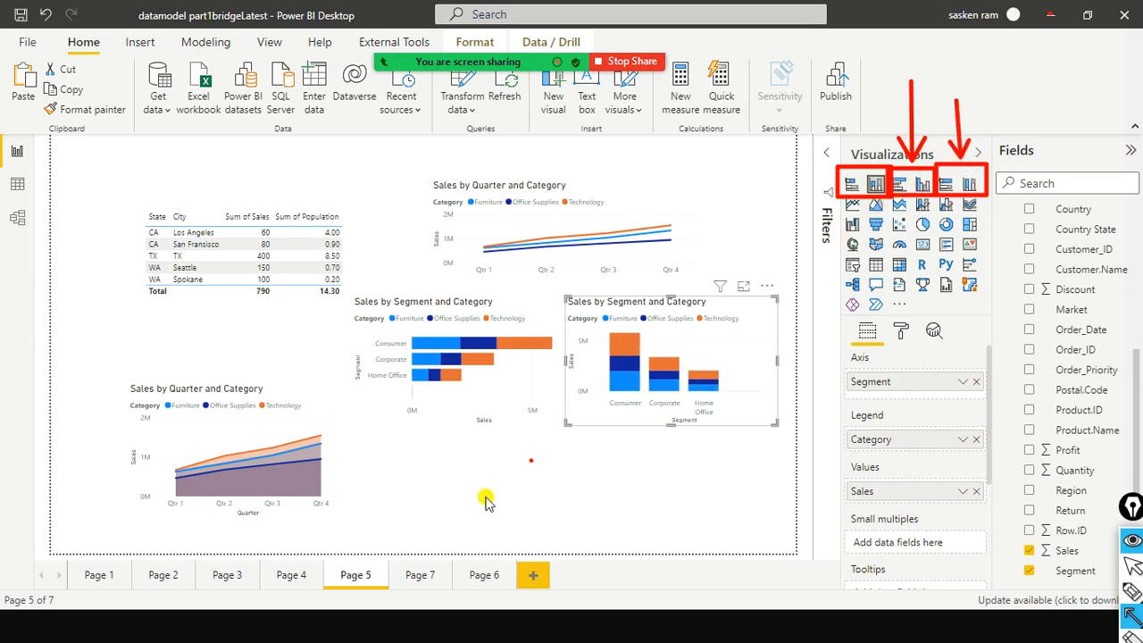
pyautogui.click(513, 390)
pyautogui.press('Escape')
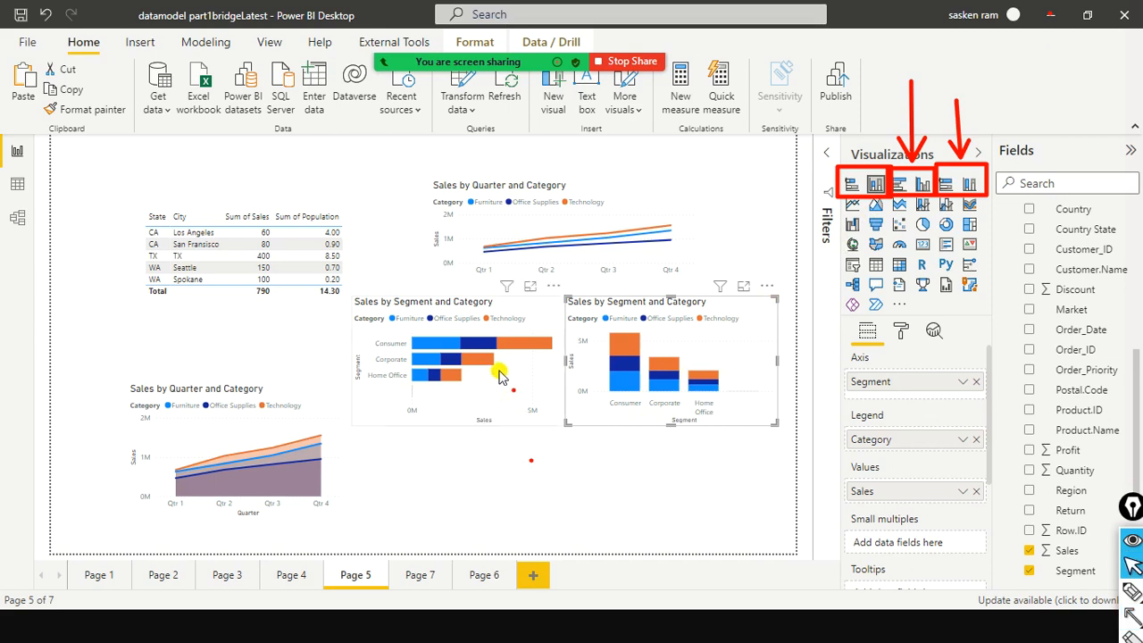
# Move the Segment and Category bar and column charts lower, and paste a copy of the column chart onto a new page
pyautogui.moveTo(536, 393); pyautogui.dragTo(545, 455)
pyautogui.moveTo(597, 413); pyautogui.dragTo(599, 502)
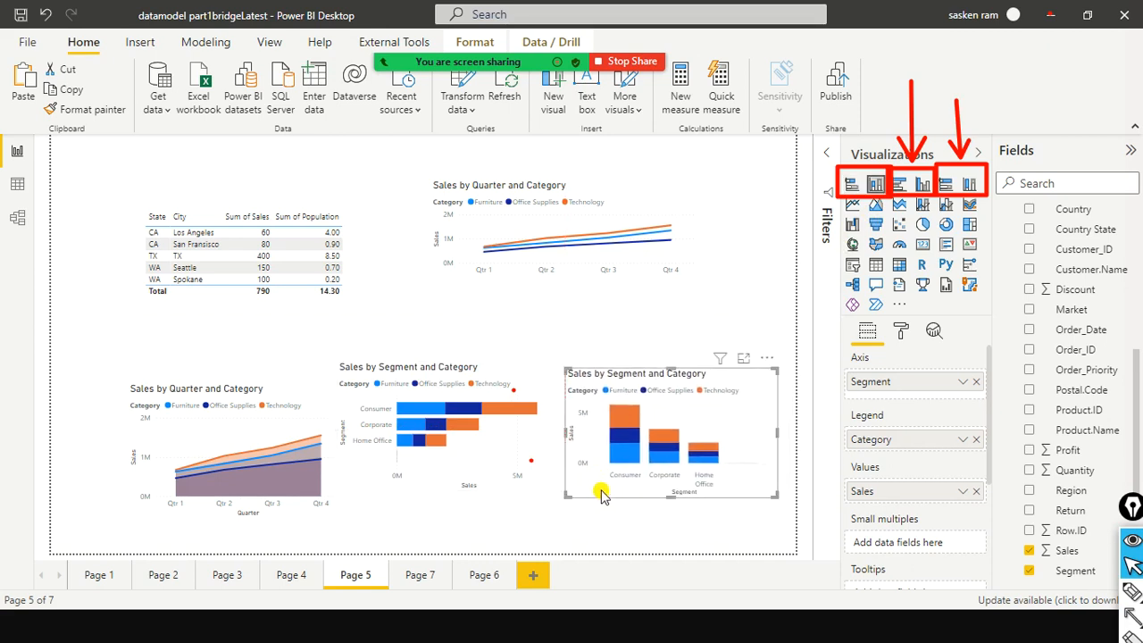
pyautogui.rightClick(601, 495)
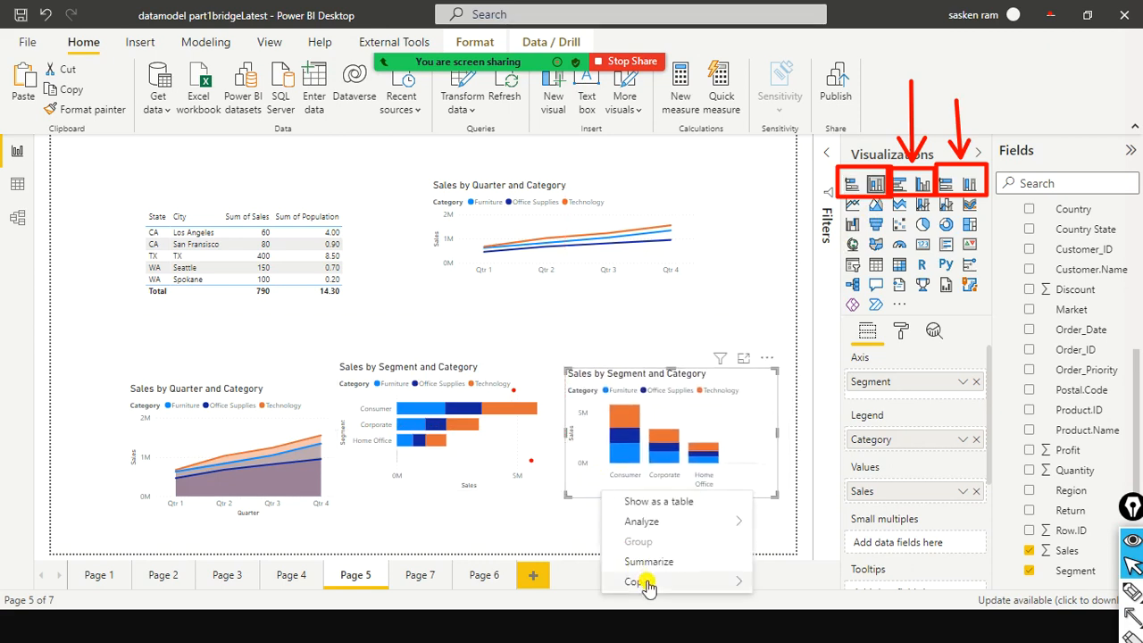
pyautogui.moveTo(698, 583)
pyautogui.click(785, 582)
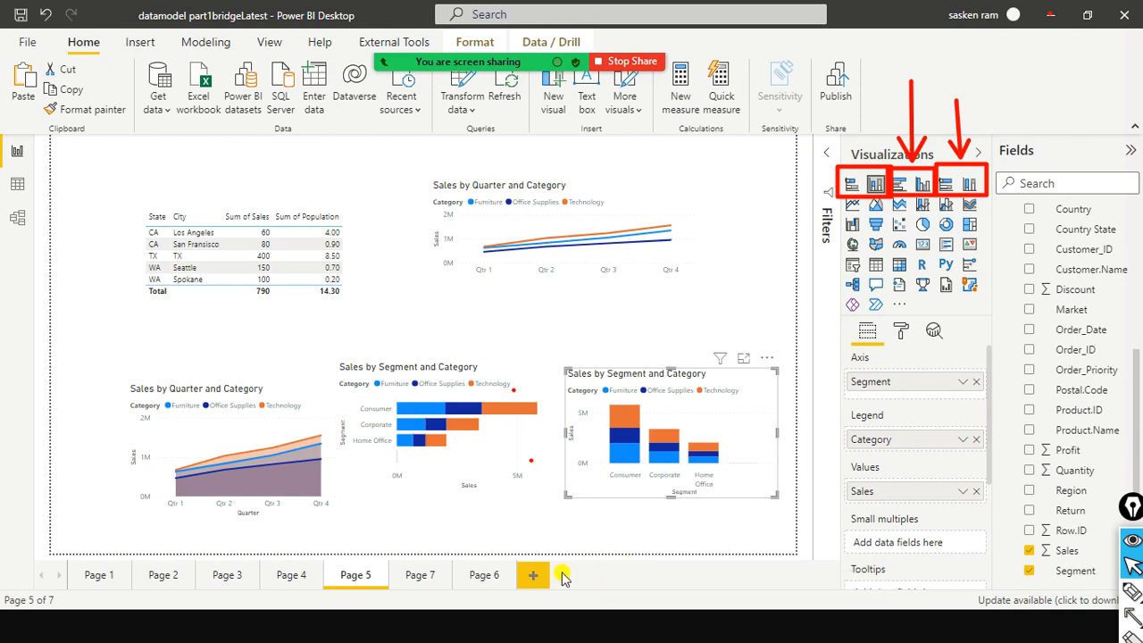
pyautogui.click(539, 579)
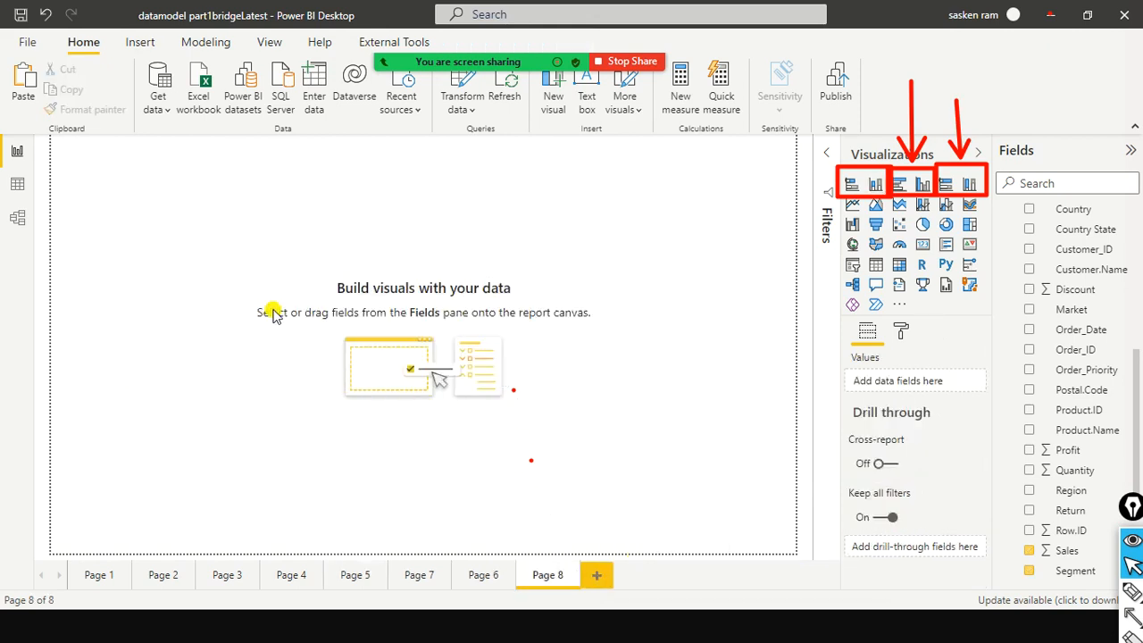
pyautogui.hotkey('ctrl', 'v')
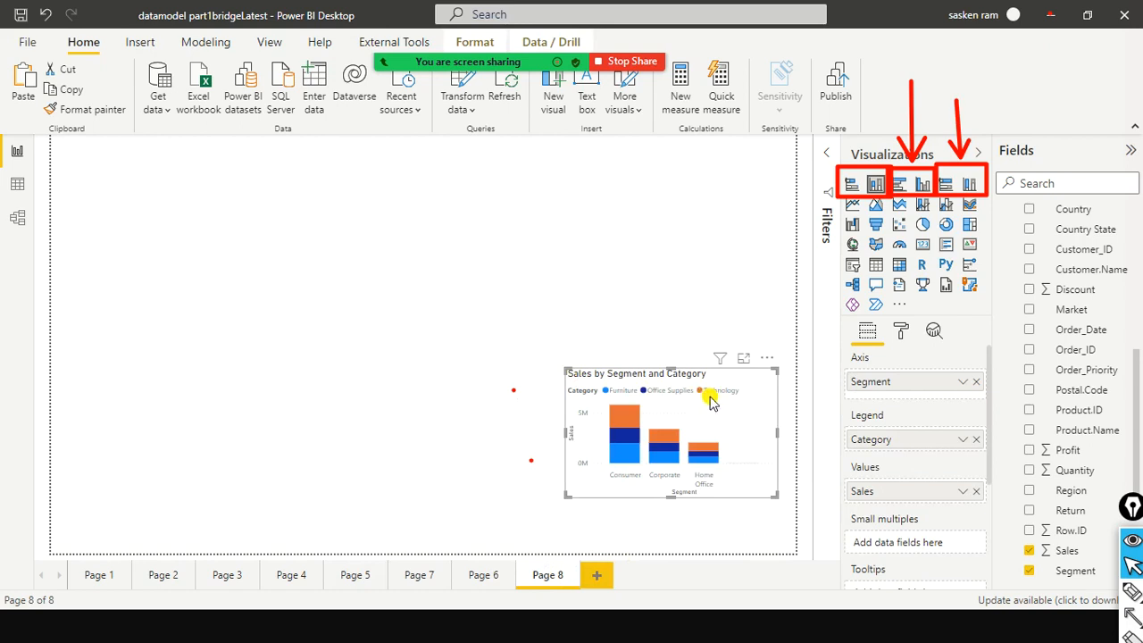
# Move the pasted chart to the page's left side, convert it to a clustered bar chart, and make it taller
pyautogui.moveTo(746, 420); pyautogui.dragTo(351, 292)
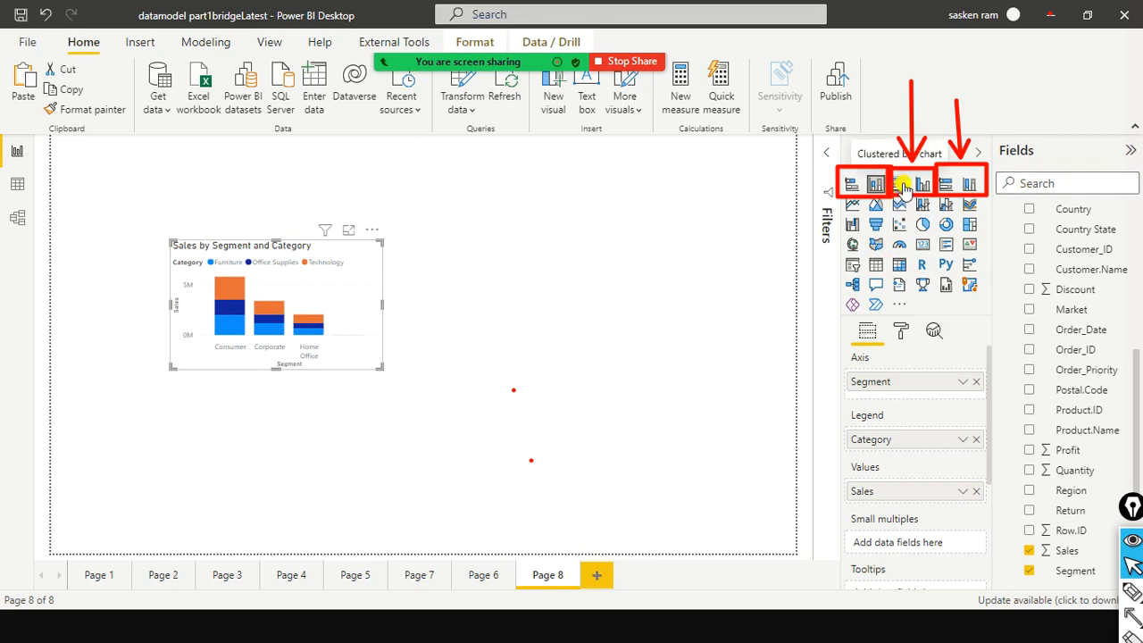
pyautogui.click(897, 186)
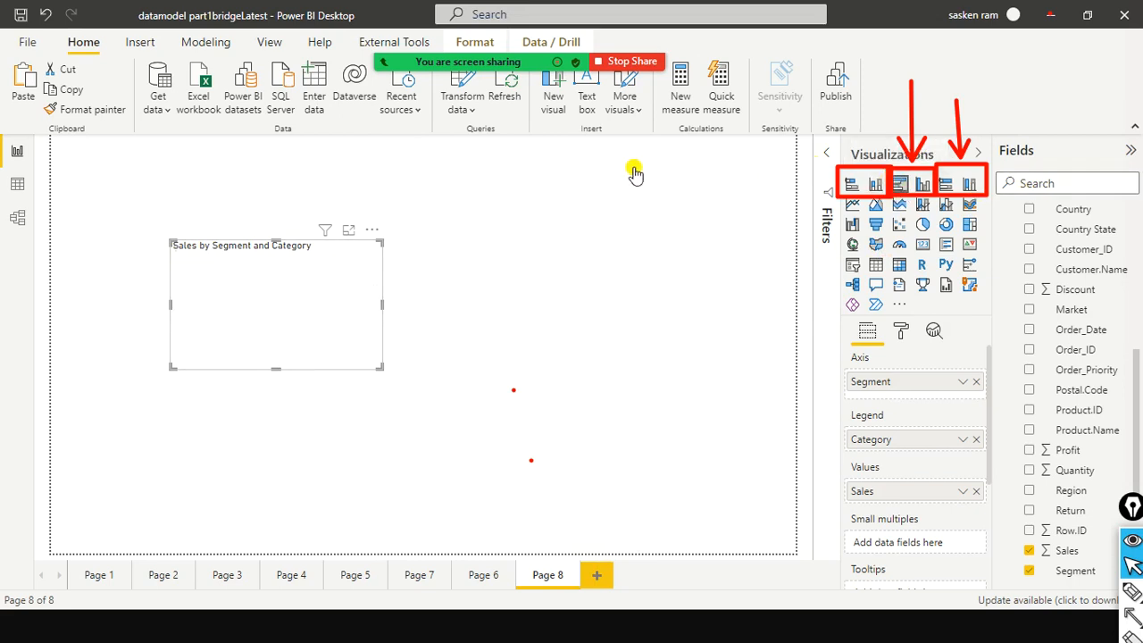
pyautogui.moveTo(355, 347); pyautogui.dragTo(275, 357)
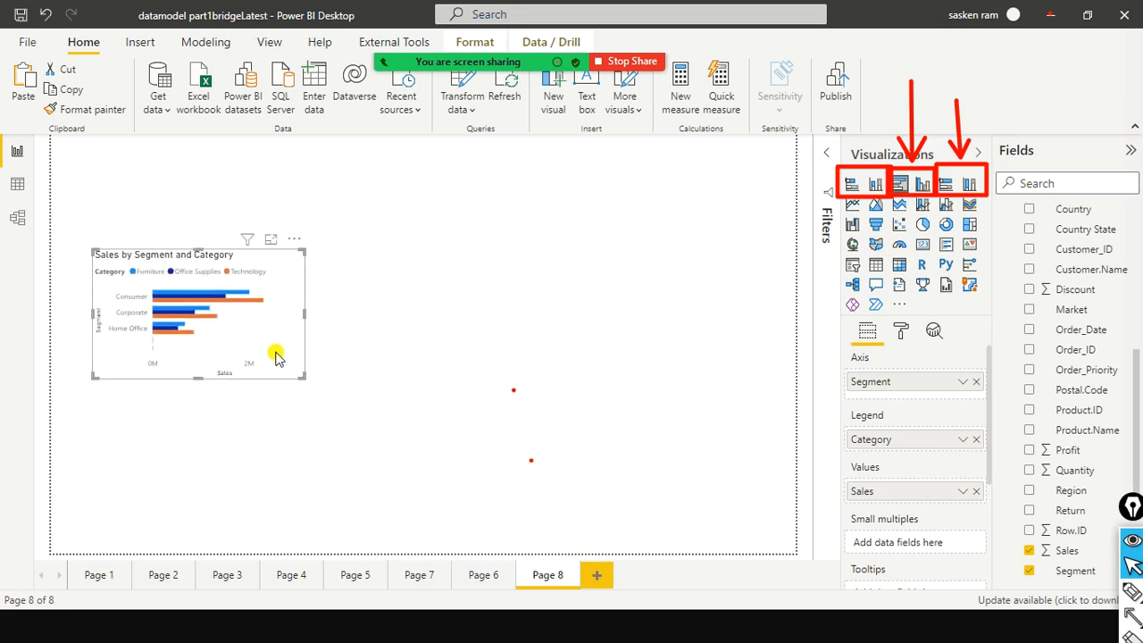
pyautogui.moveTo(201, 378); pyautogui.dragTo(206, 446)
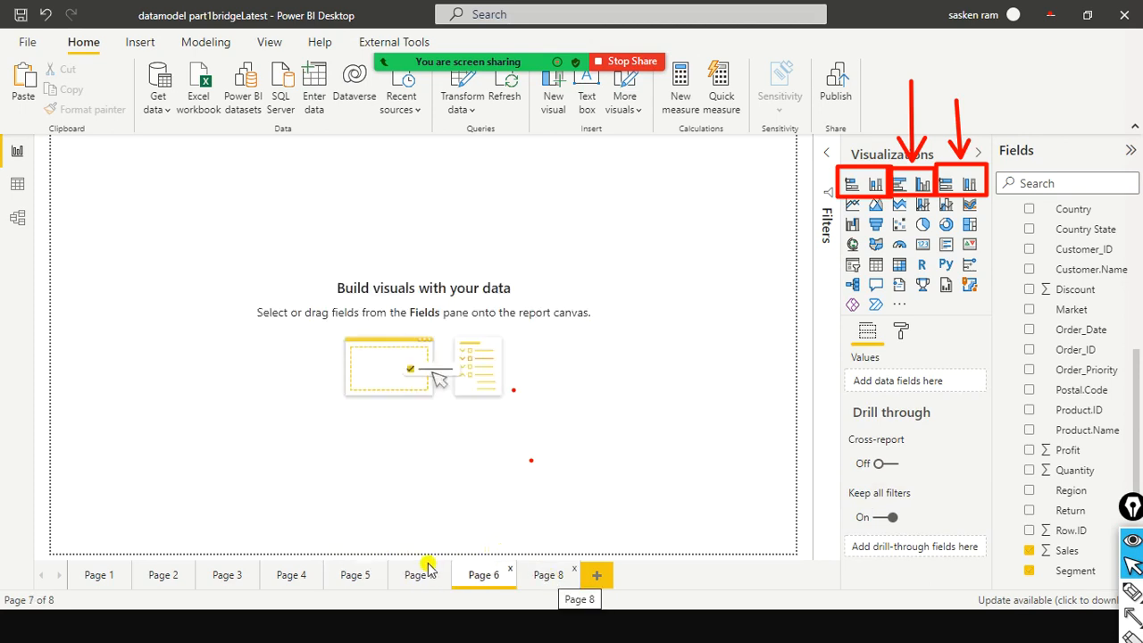
# After comparing with the stacked charts on Page 5, duplicate the clustered bar chart beside the original and convert the copy to a clustered column chart
pyautogui.click(350, 581)
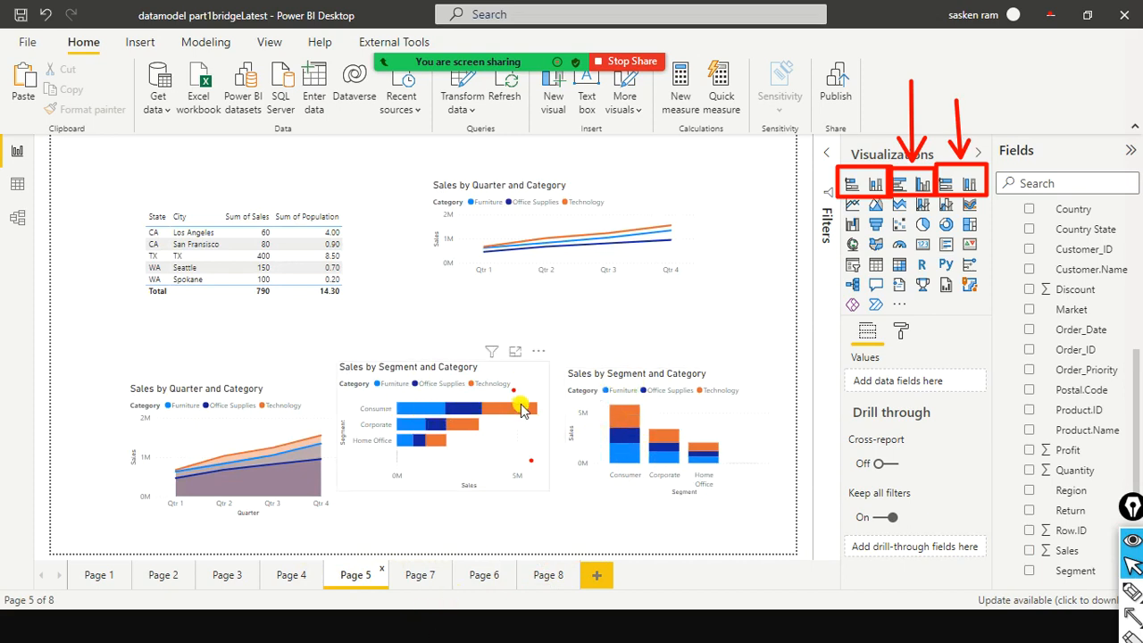
pyautogui.click(549, 575)
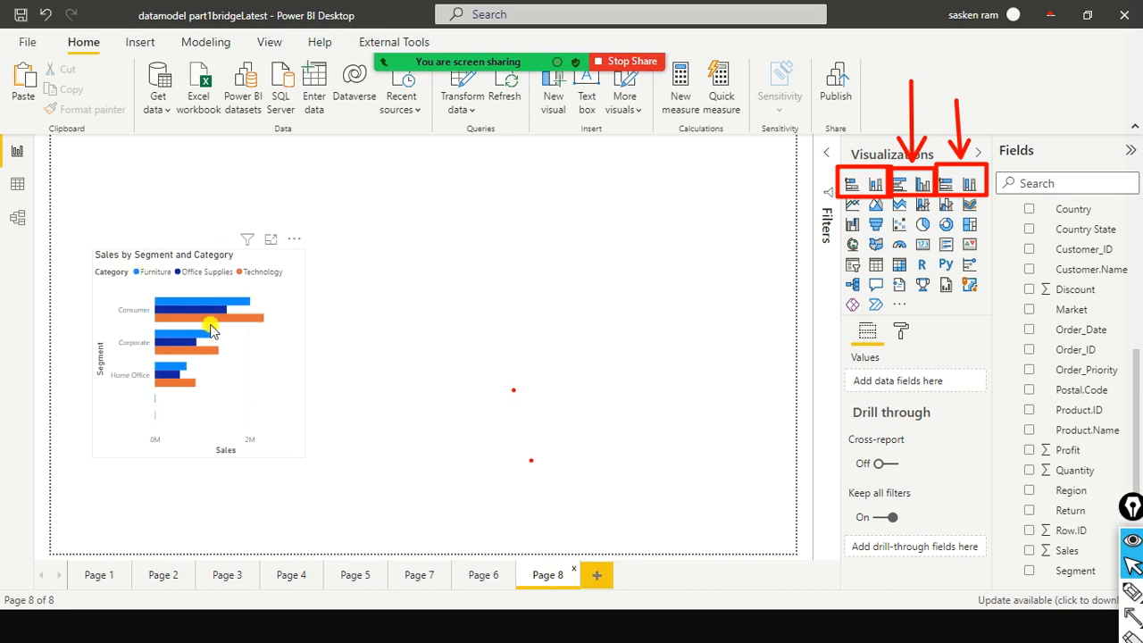
pyautogui.click(282, 420)
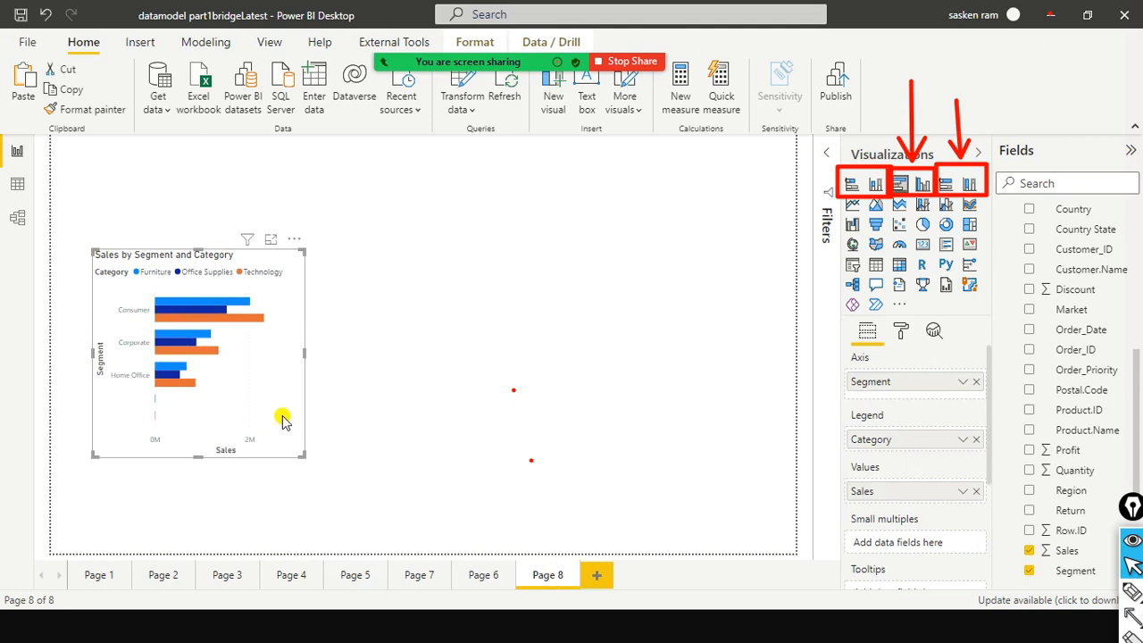
pyautogui.moveTo(280, 401); pyautogui.dragTo(446, 390)
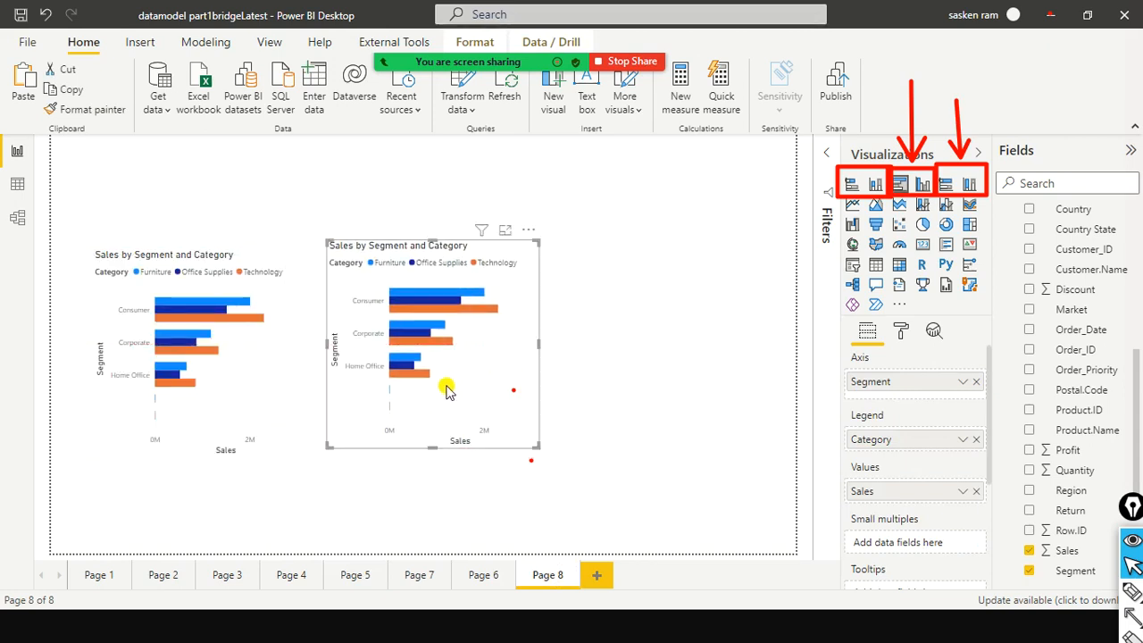
pyautogui.click(923, 184)
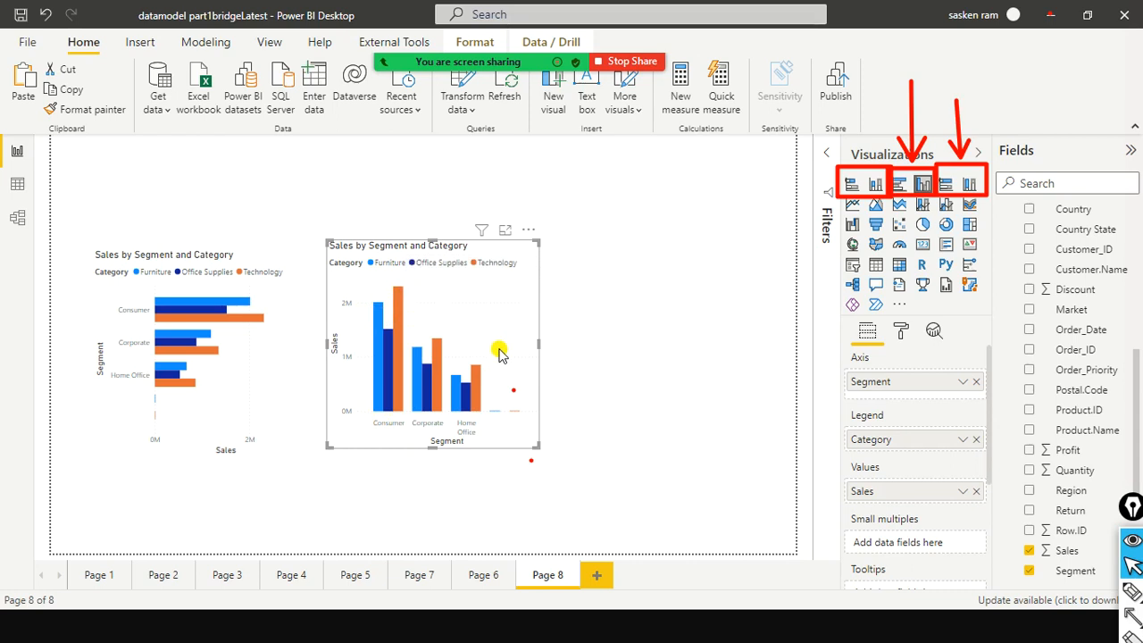
pyautogui.moveTo(500, 351); pyautogui.dragTo(527, 383)
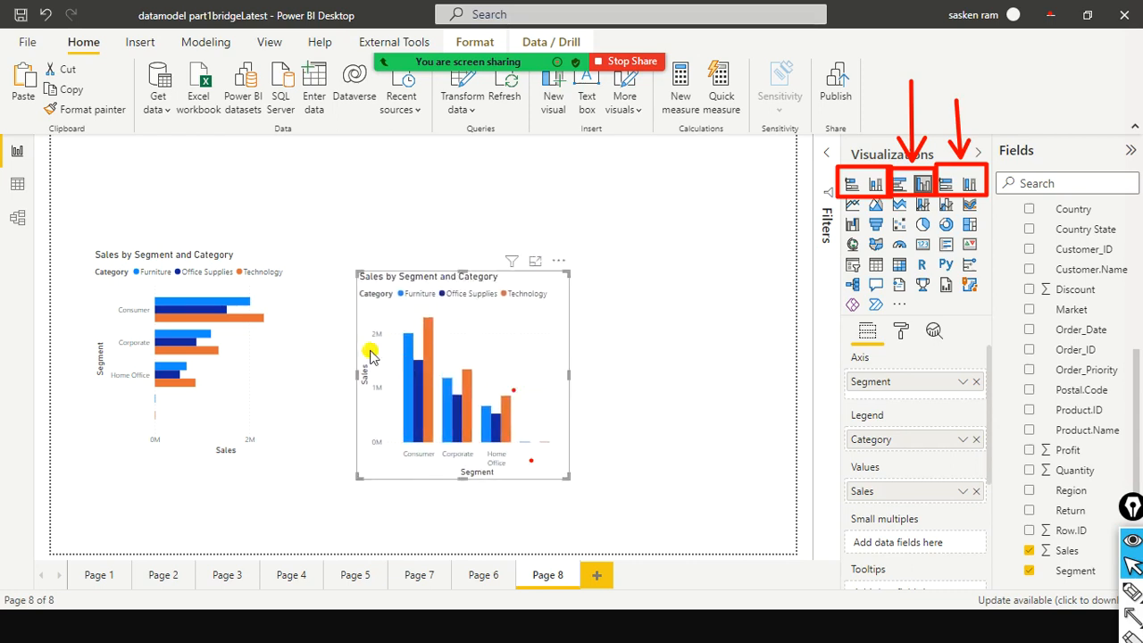
# Move the clustered bar and column charts side by side to the top of the page and reduce their heights
pyautogui.moveTo(303, 375); pyautogui.dragTo(299, 395)
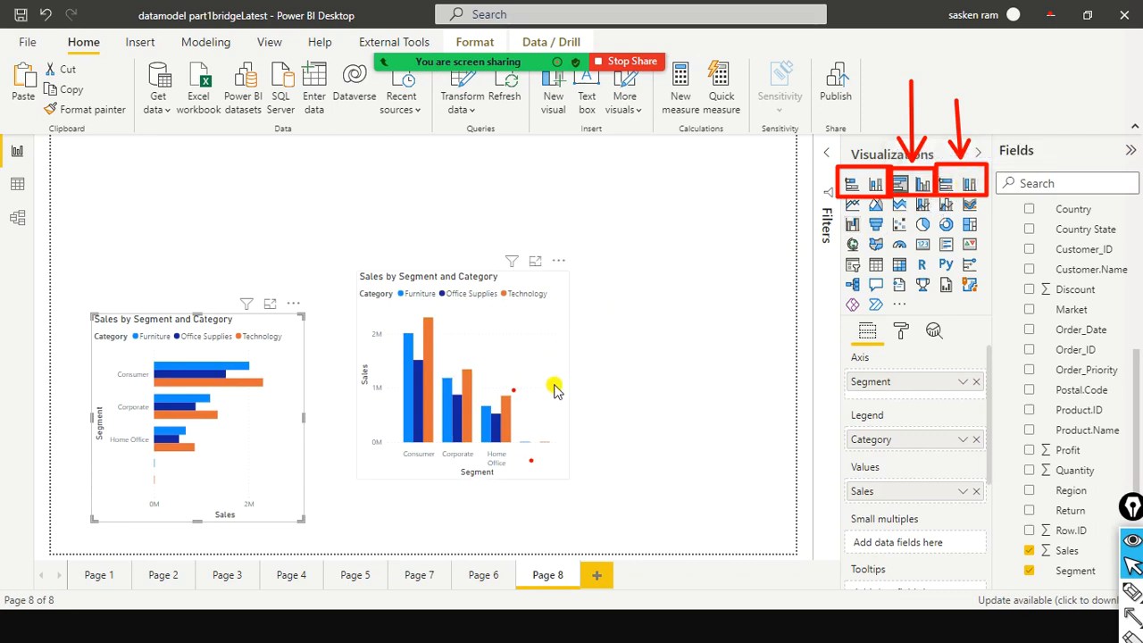
pyautogui.moveTo(557, 354); pyautogui.dragTo(569, 222)
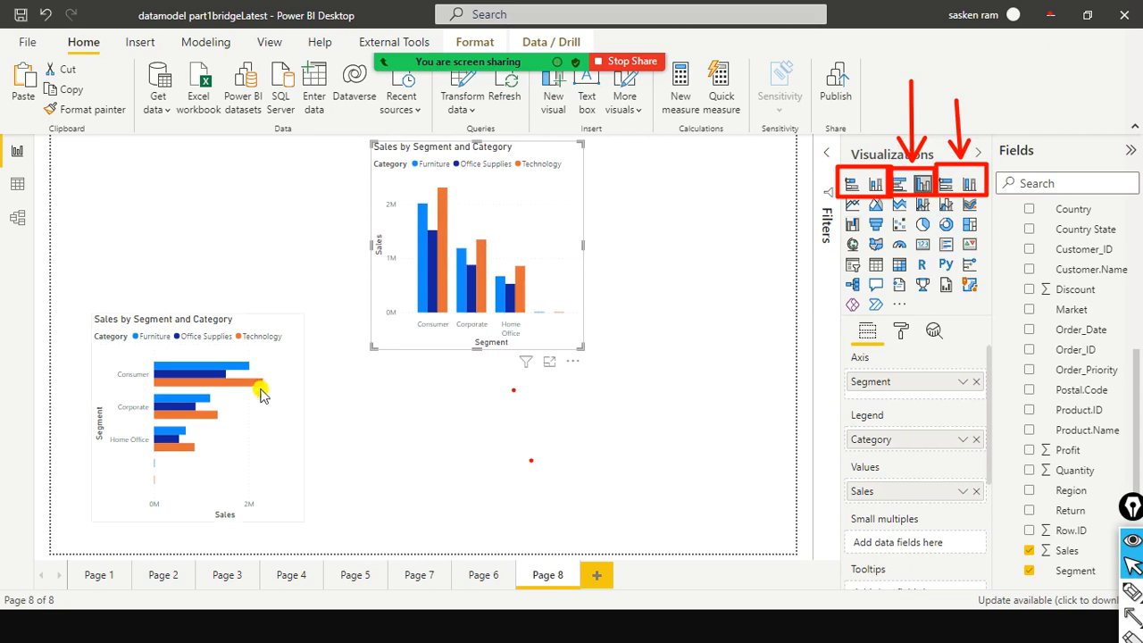
pyautogui.moveTo(284, 312); pyautogui.dragTo(273, 191)
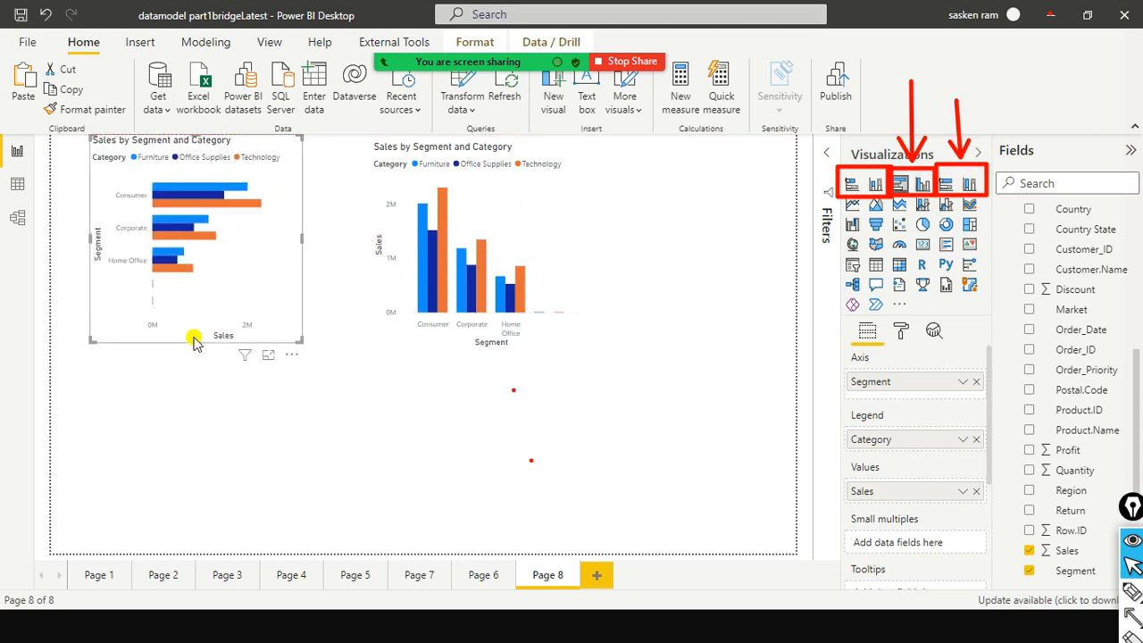
pyautogui.moveTo(192, 344); pyautogui.dragTo(194, 293)
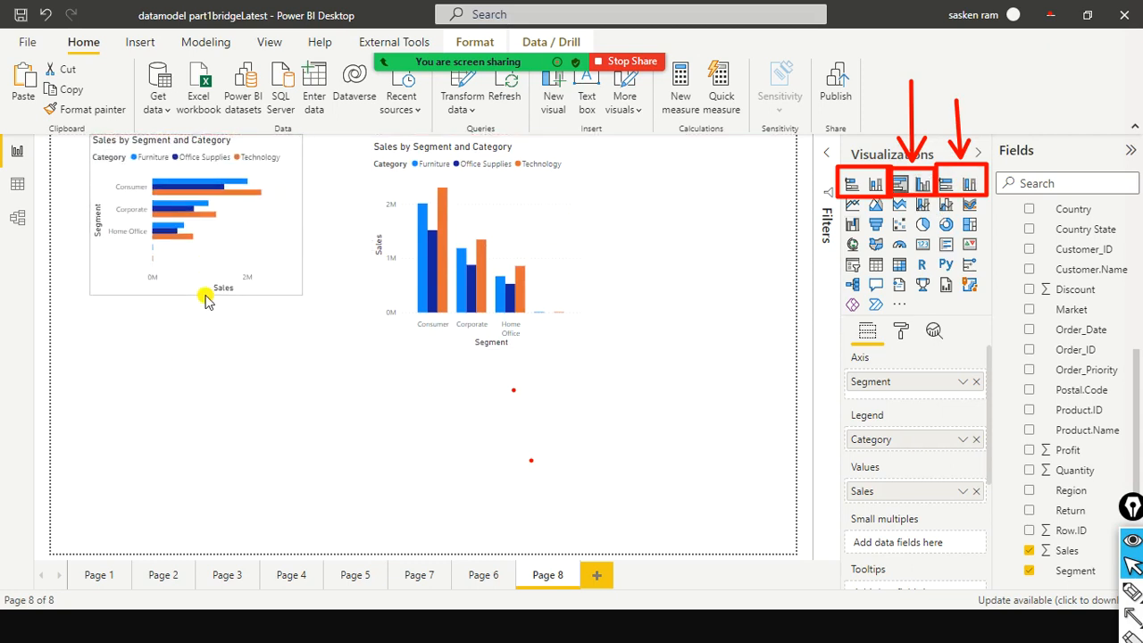
pyautogui.click(475, 349)
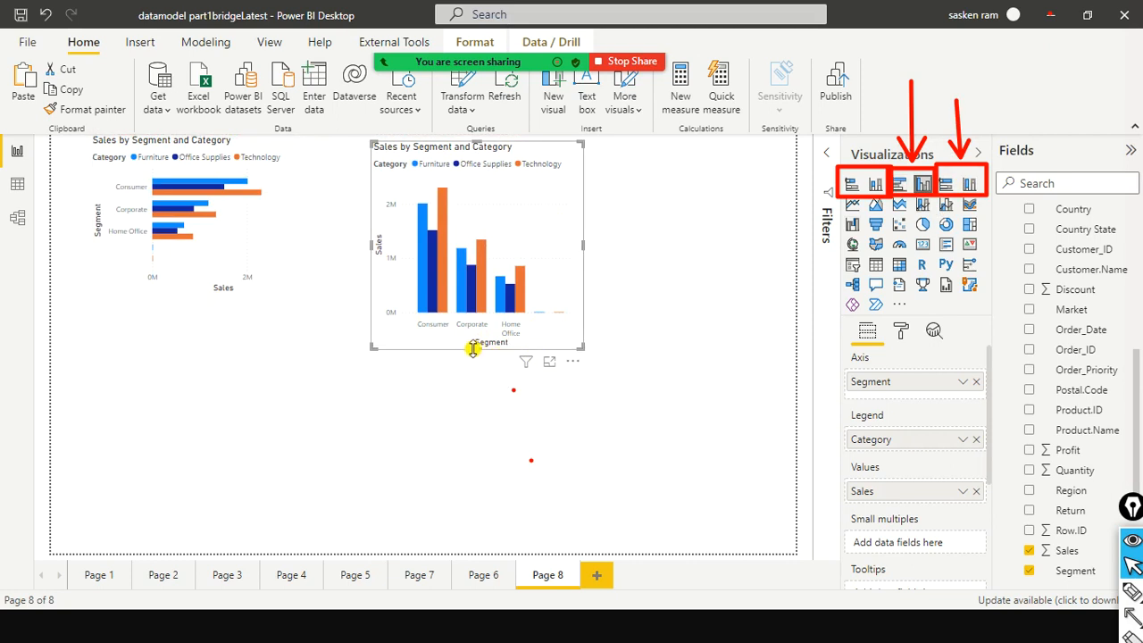
pyautogui.moveTo(473, 349); pyautogui.dragTo(508, 279)
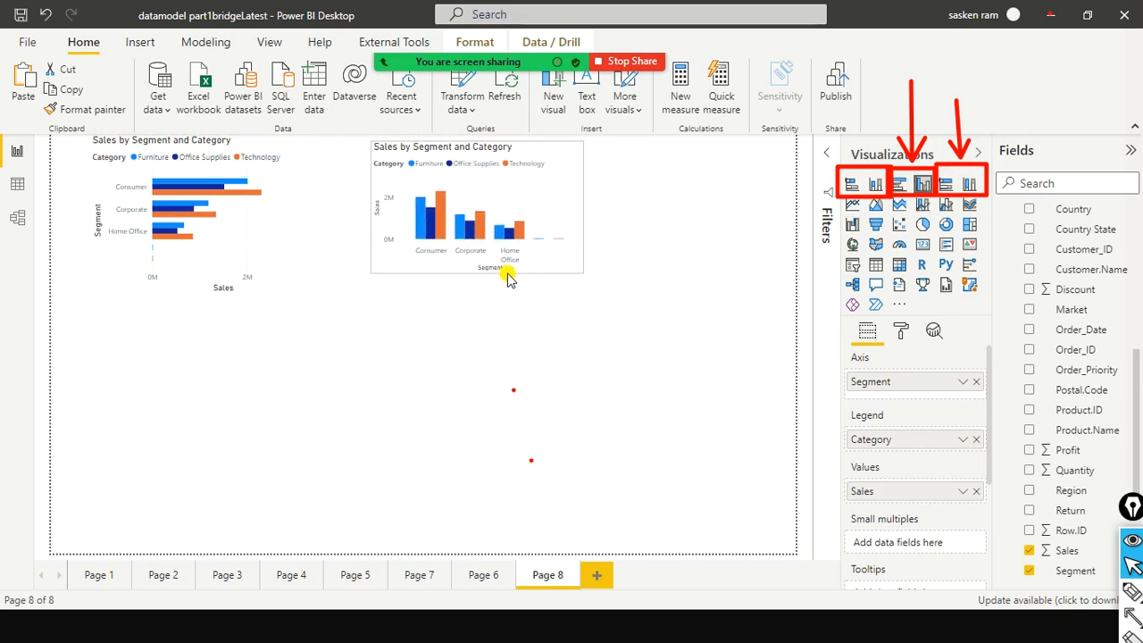
pyautogui.click(509, 337)
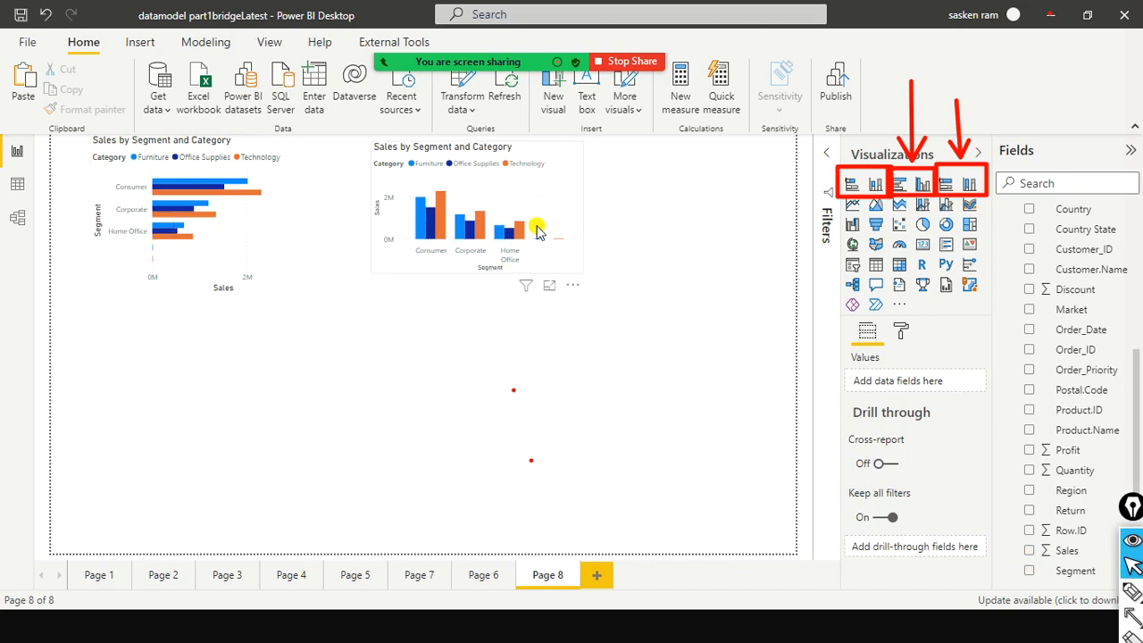
pyautogui.click(945, 190)
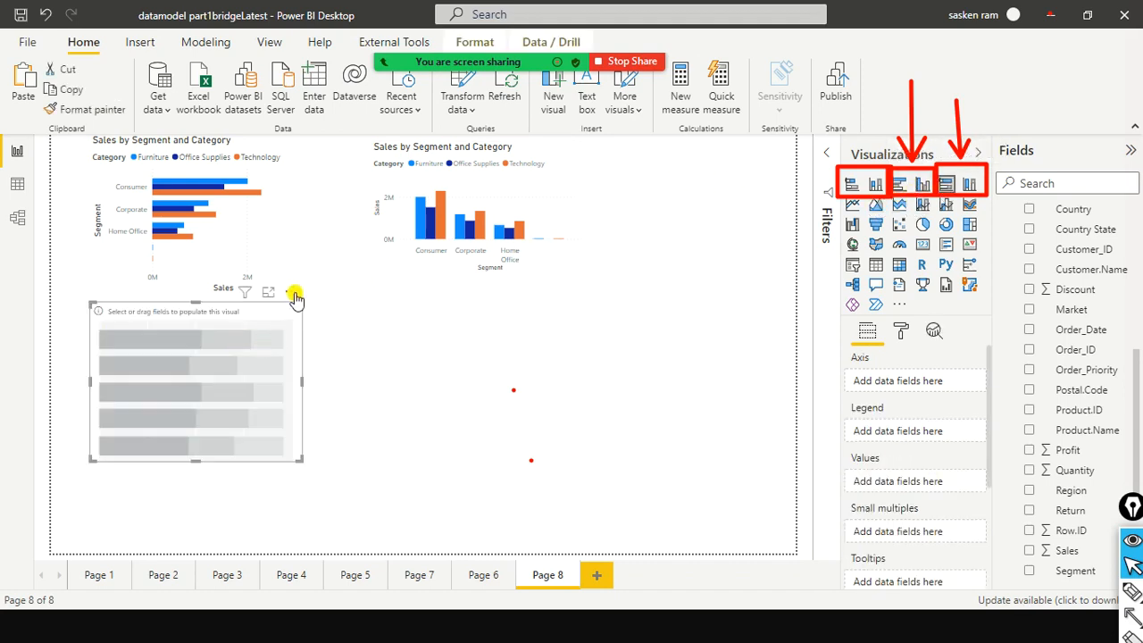
pyautogui.click(294, 297)
pyautogui.click(362, 306)
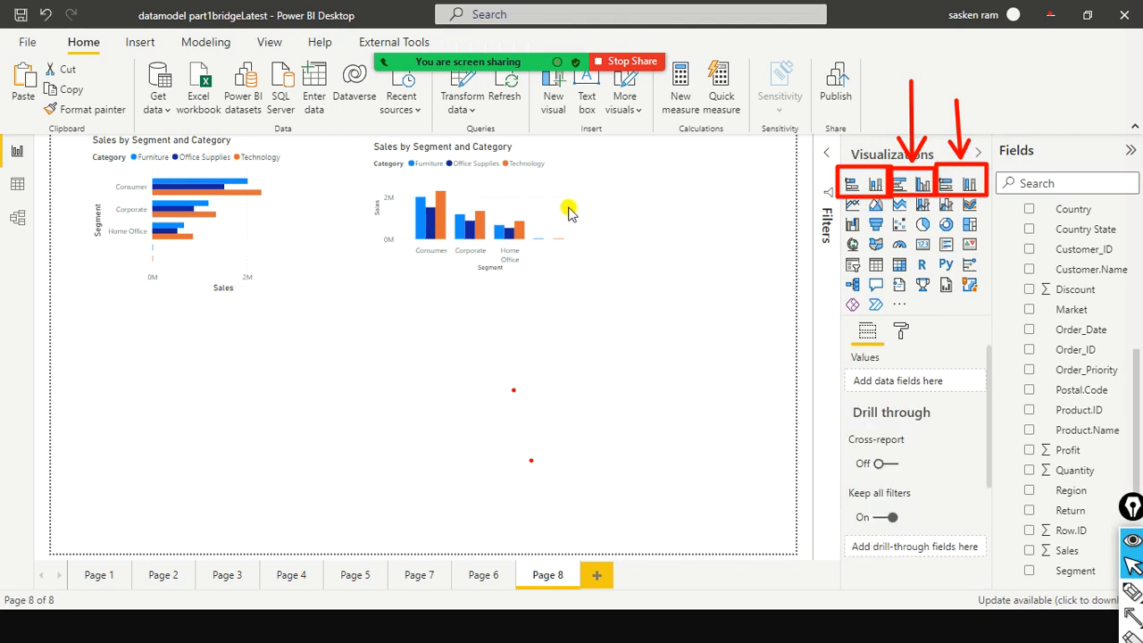
pyautogui.click(568, 211)
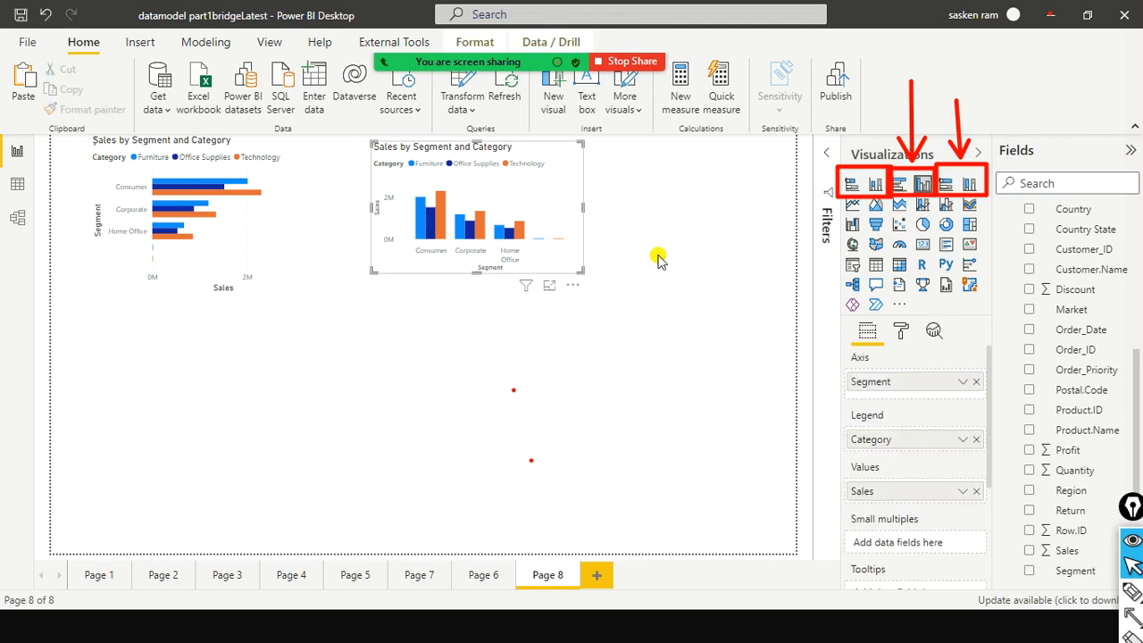
pyautogui.moveTo(263, 343); pyautogui.dragTo(212, 352)
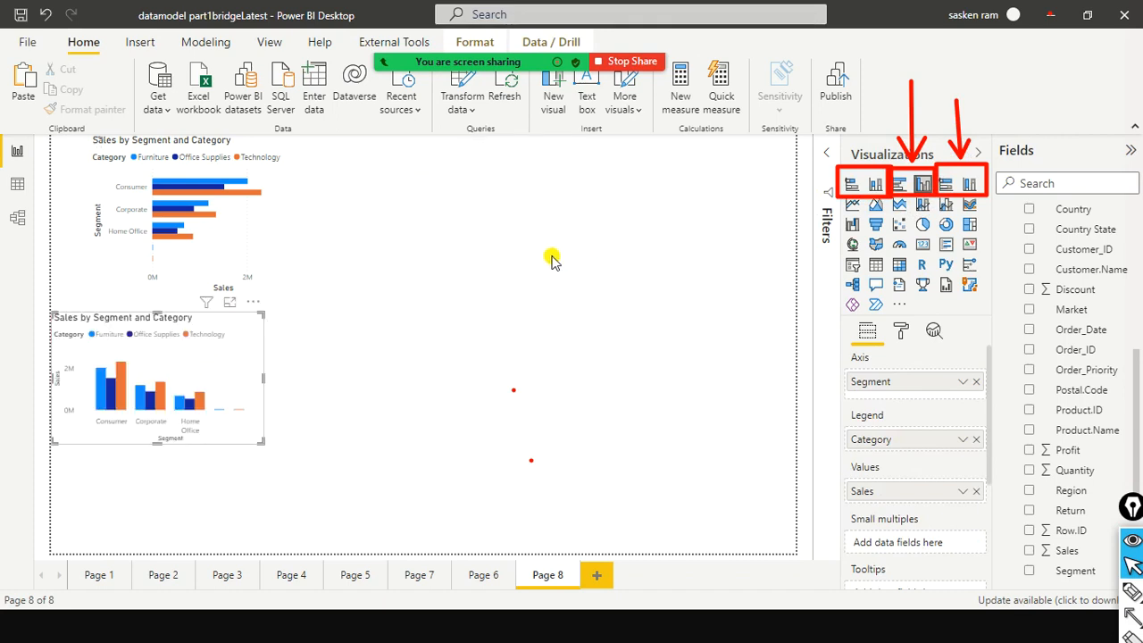
pyautogui.hotkey('ctrl', 'z')
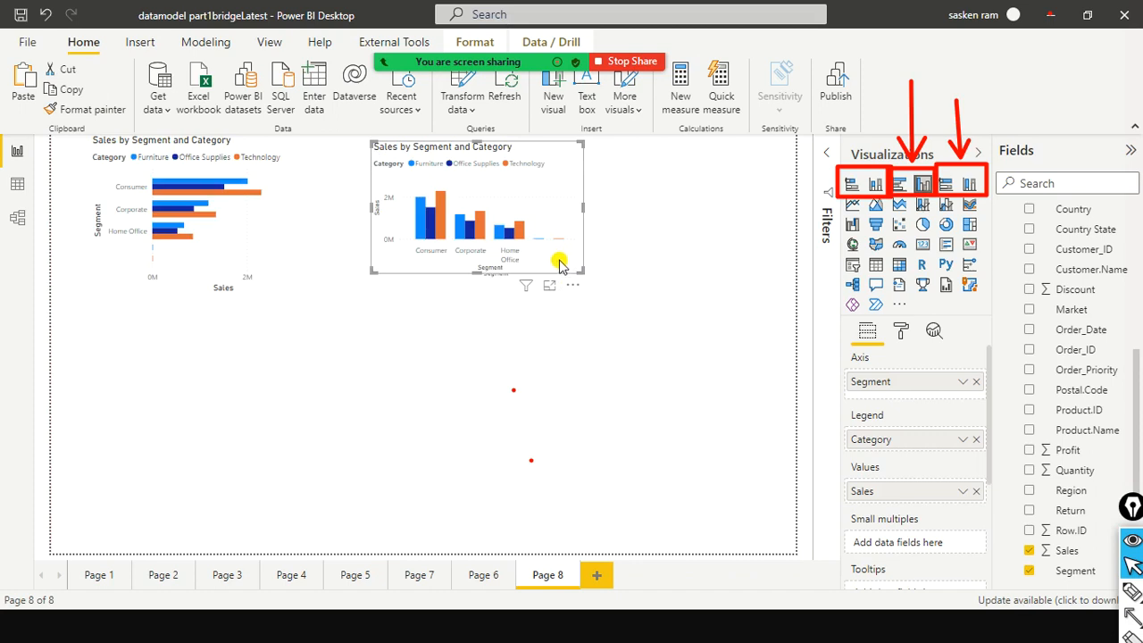
# Paste a copy of the clustered column chart below the clustered bar chart and convert it to a 100% stacked bar chart
pyautogui.hotkey('ctrl', 'v')
pyautogui.moveTo(543, 279); pyautogui.dragTo(234, 412)
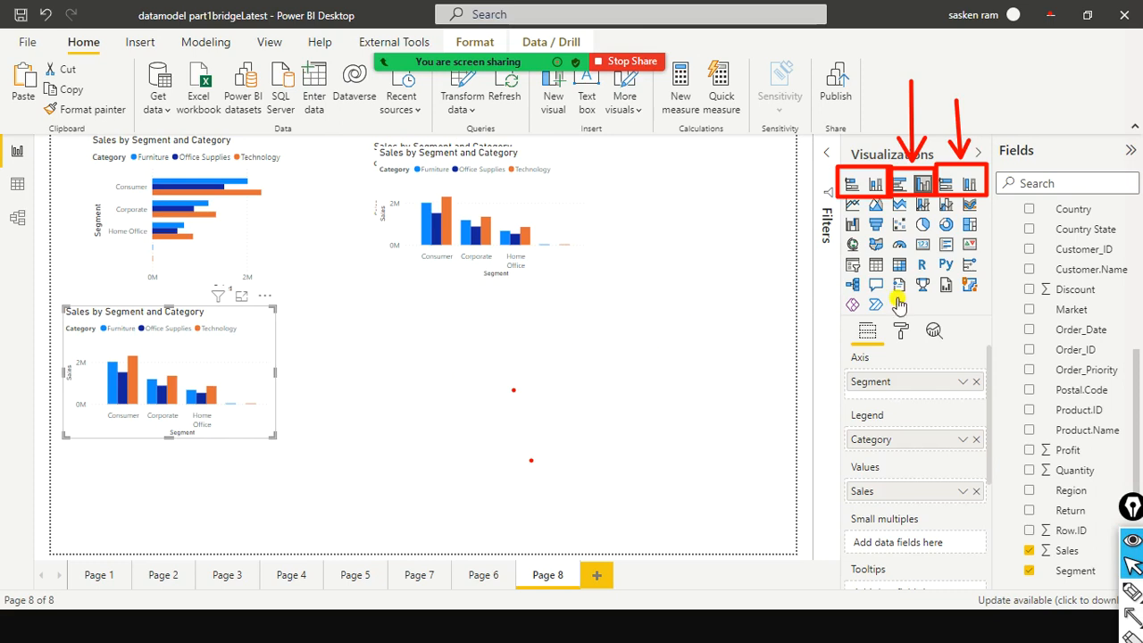
pyautogui.click(944, 188)
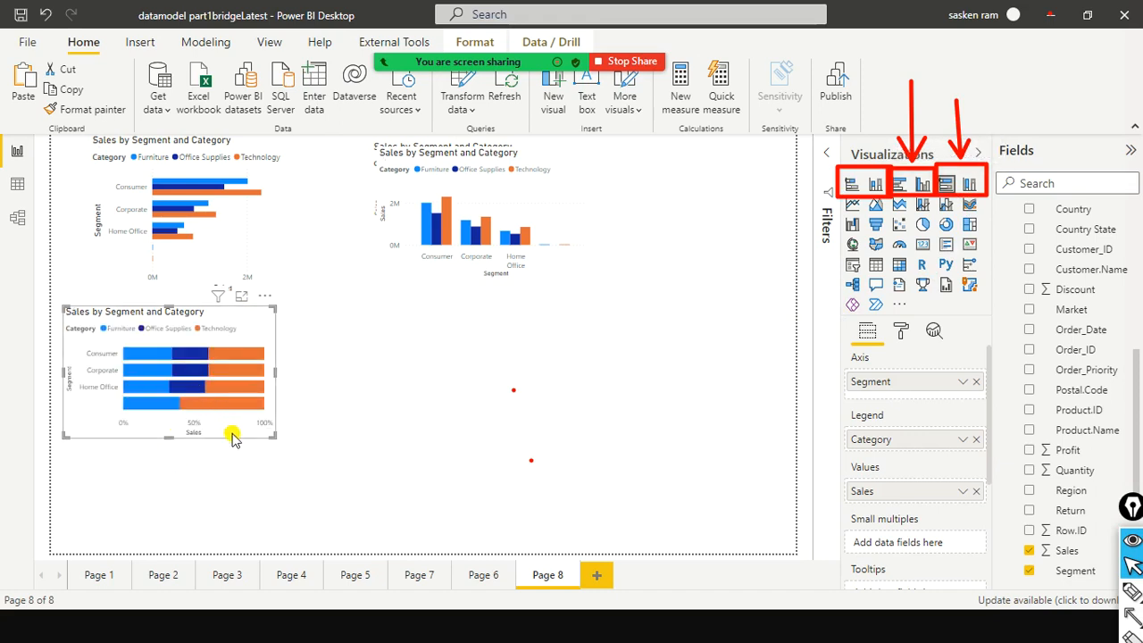
# Duplicate the 100% stacked bar chart beside the original and convert the copy to a 100% stacked column chart
pyautogui.moveTo(233, 436); pyautogui.dragTo(457, 417)
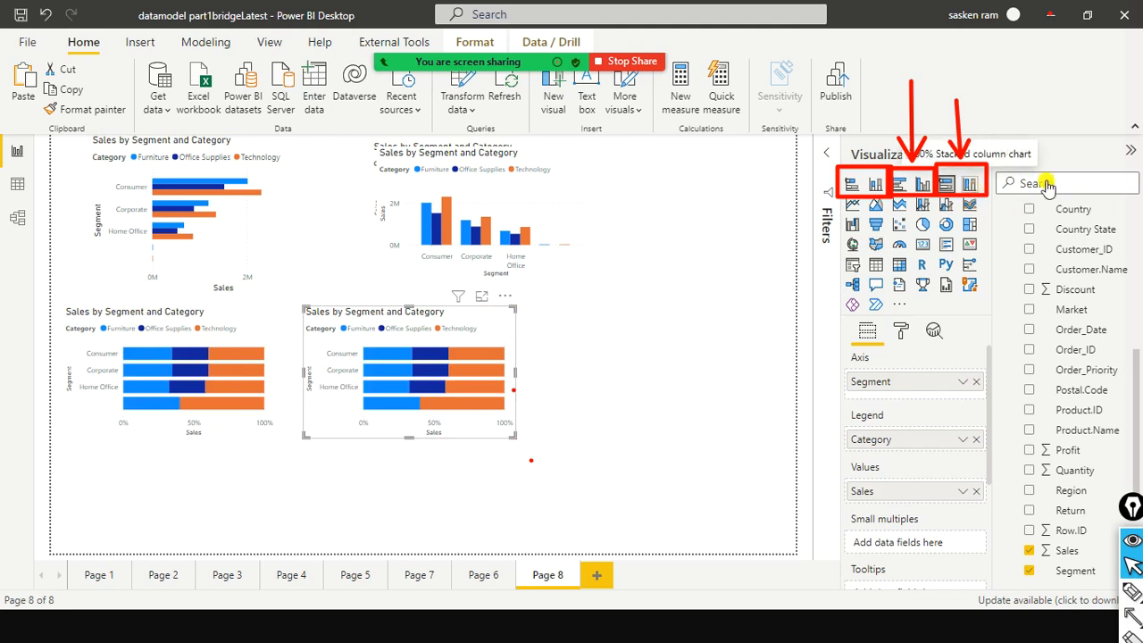
pyautogui.click(970, 183)
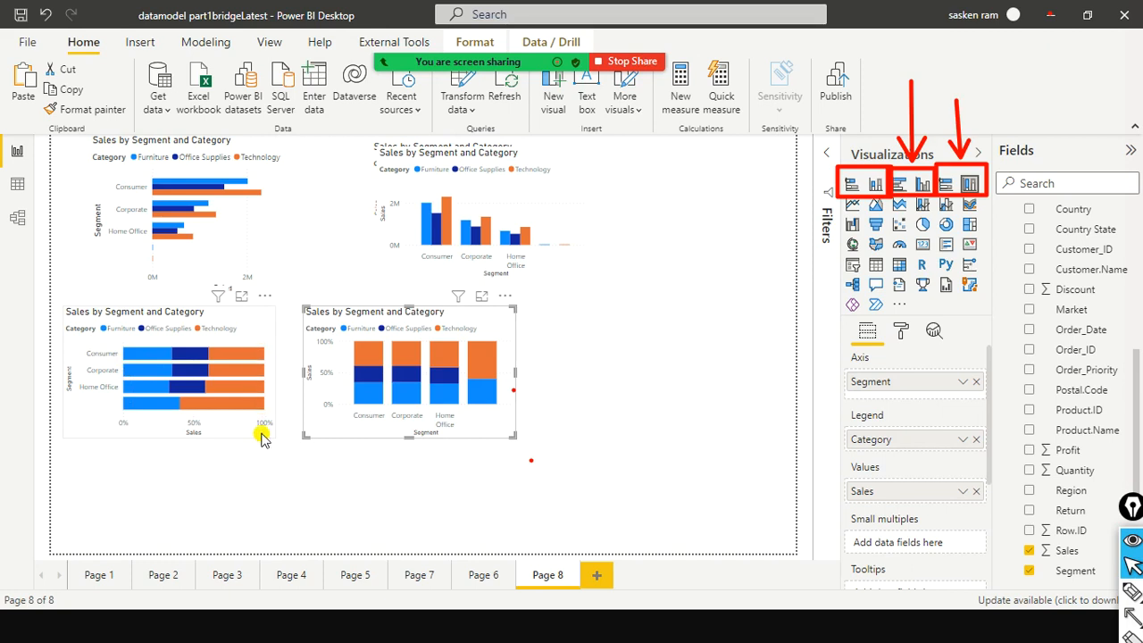
pyautogui.moveTo(229, 406)
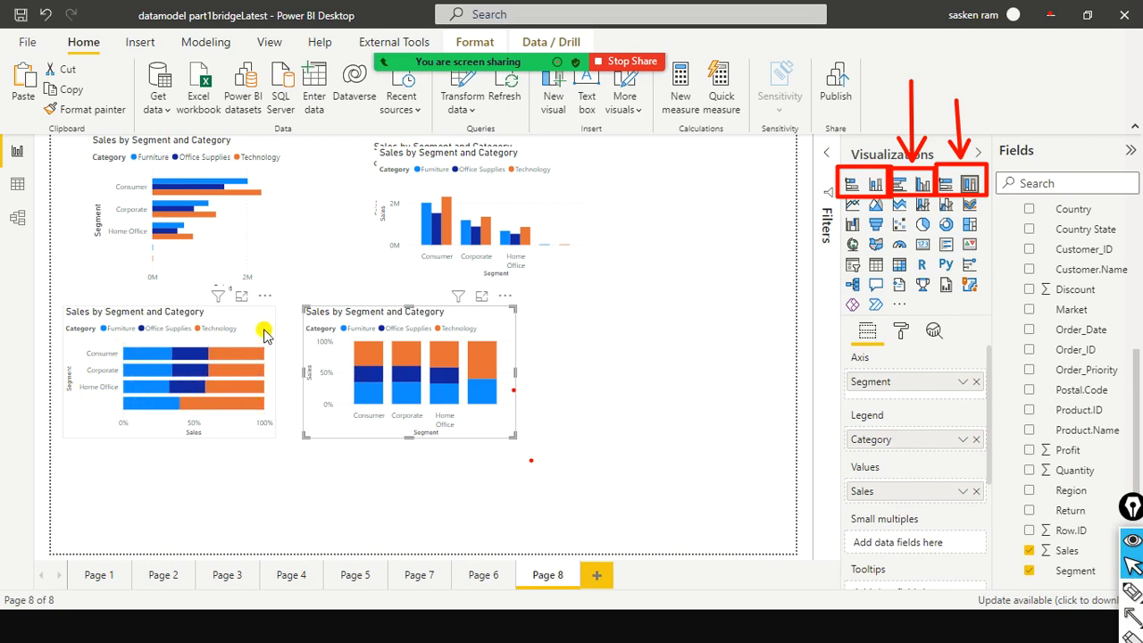
# Copy the stacked bar chart of sales by segment and category on Page 5
pyautogui.click(466, 579)
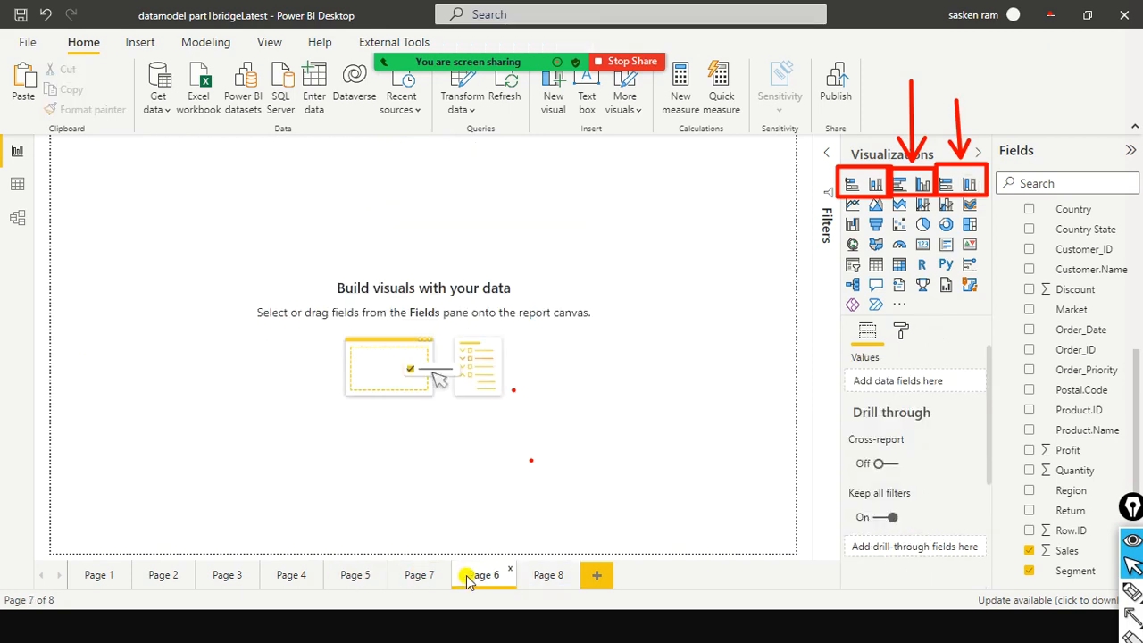
pyautogui.click(361, 576)
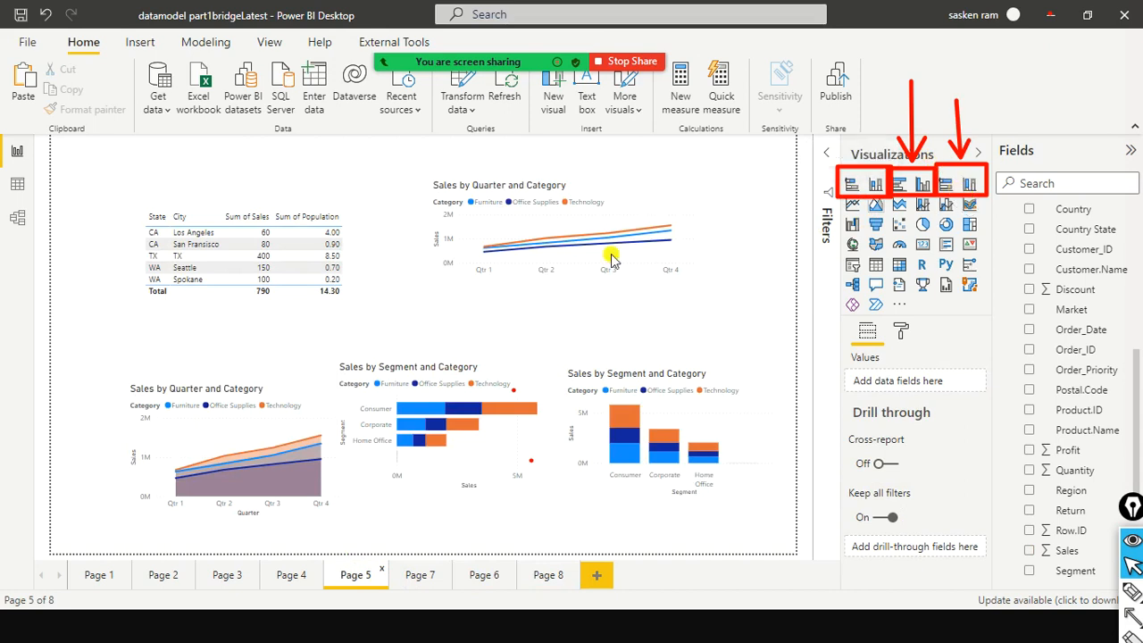
pyautogui.click(516, 451)
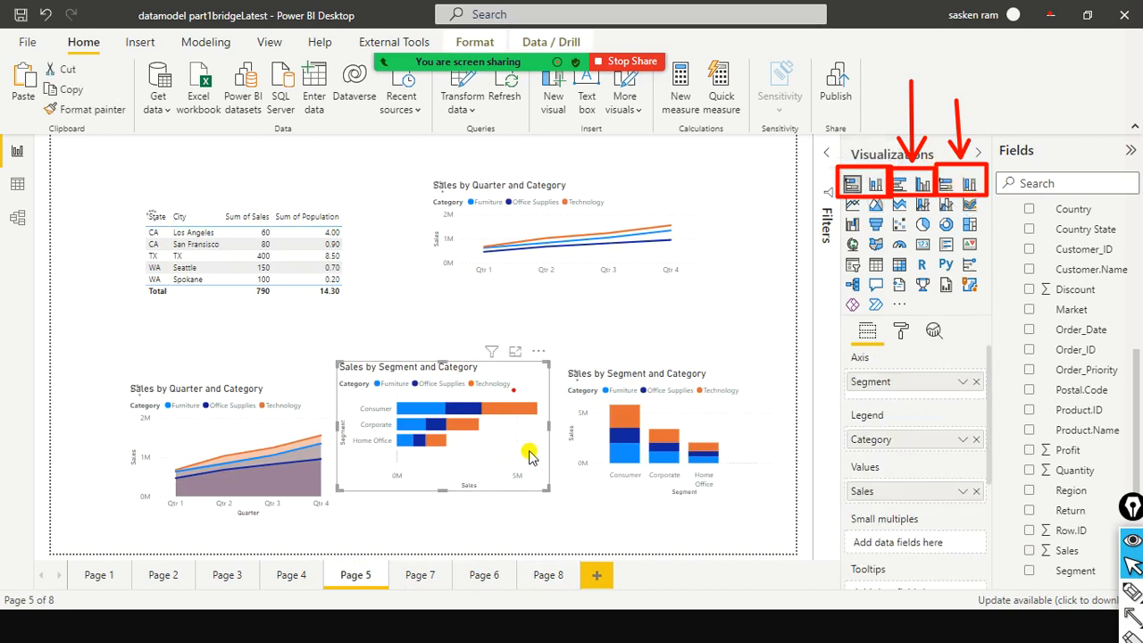
pyautogui.rightClick(518, 445)
pyautogui.moveTo(580, 533)
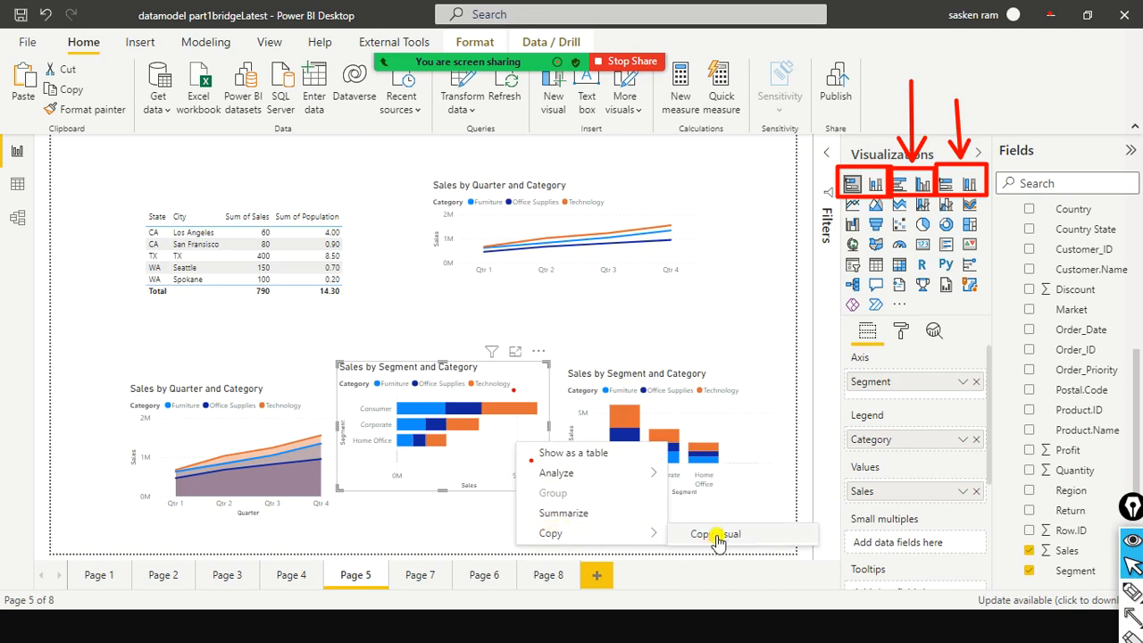
pyautogui.click(712, 535)
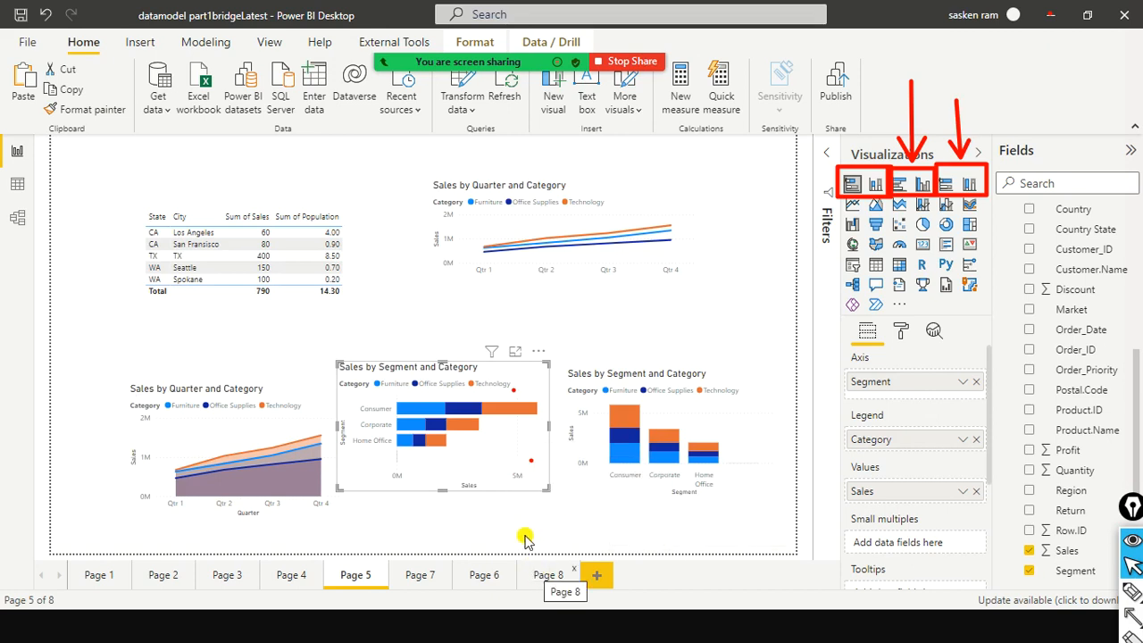
# Paste the stacked bar chart on Page 8 below the 100% stacked bar chart and shift the 100% stacked bar chart up to make room
pyautogui.click(546, 575)
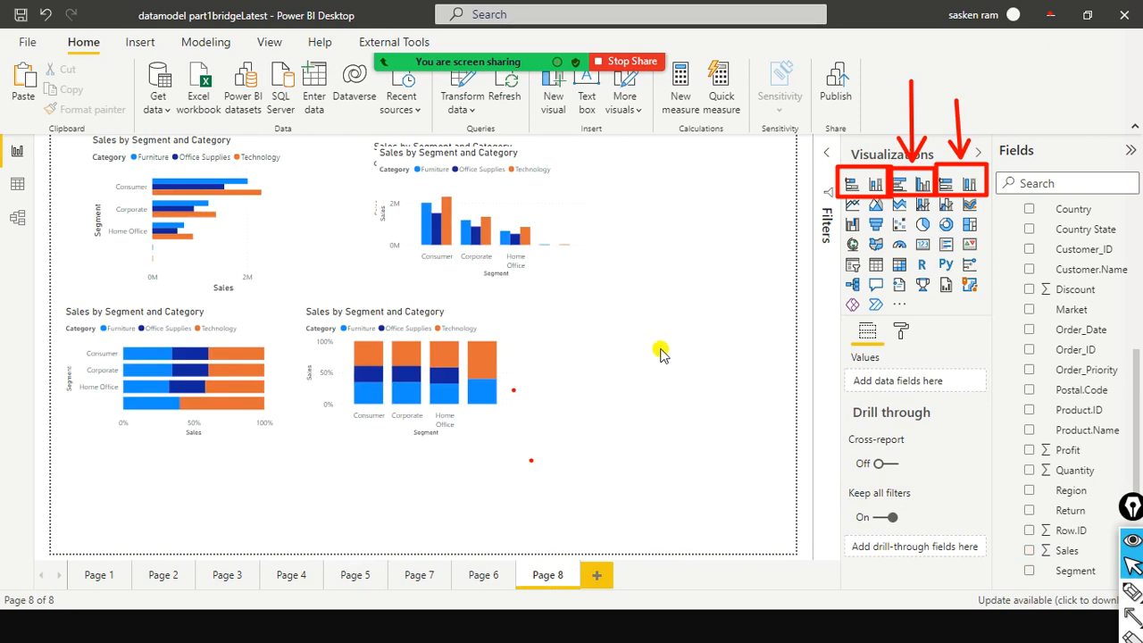
pyautogui.hotkey('ctrl', 'v')
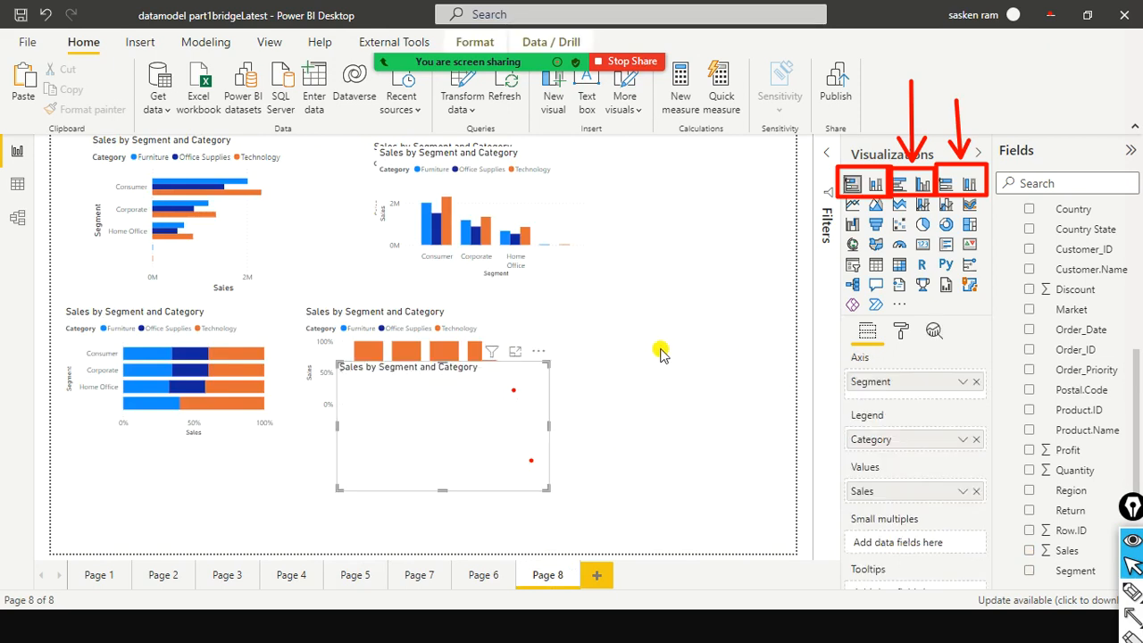
pyautogui.moveTo(490, 399); pyautogui.dragTo(238, 497)
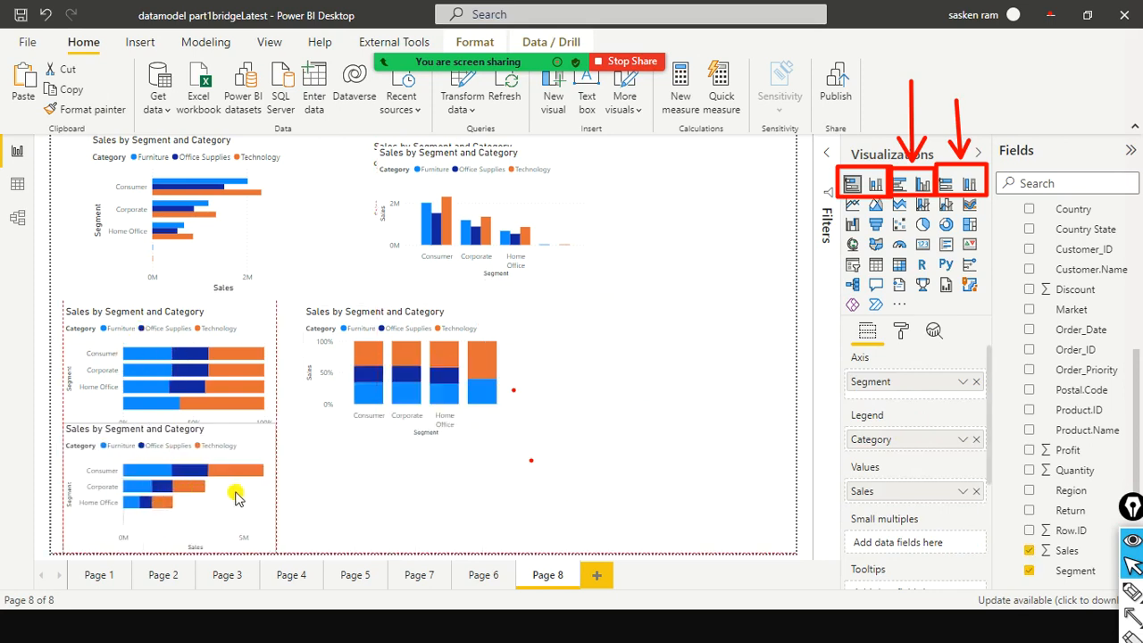
pyautogui.moveTo(258, 297); pyautogui.dragTo(264, 265)
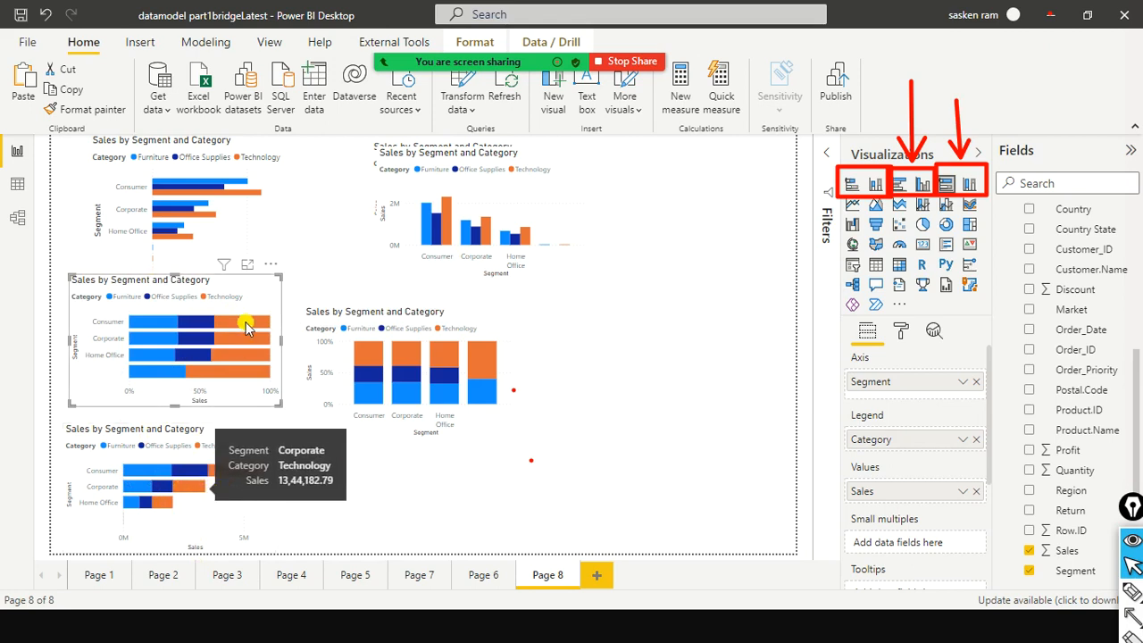
pyautogui.moveTo(246, 323)
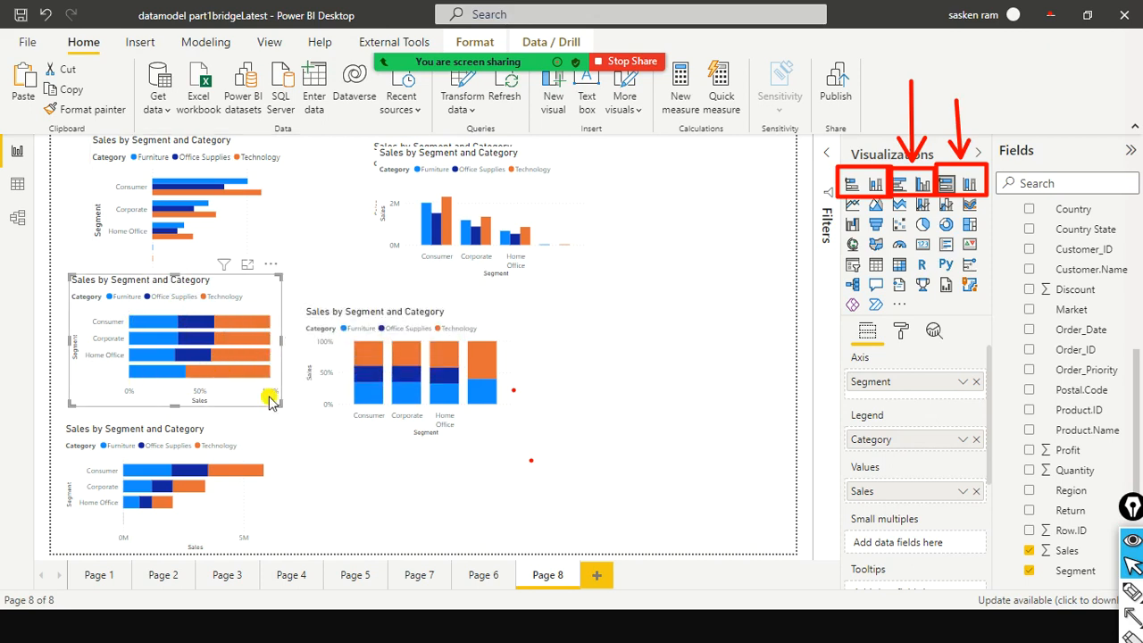
# Turn on data labels for the pasted stacked bar chart
pyautogui.click(237, 435)
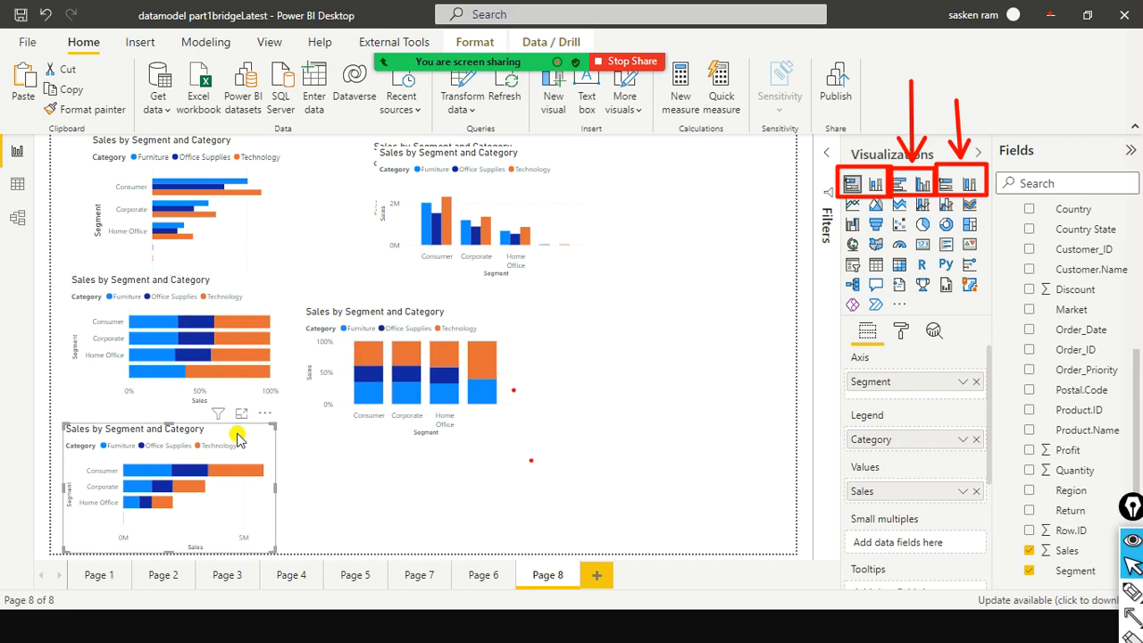
pyautogui.click(904, 330)
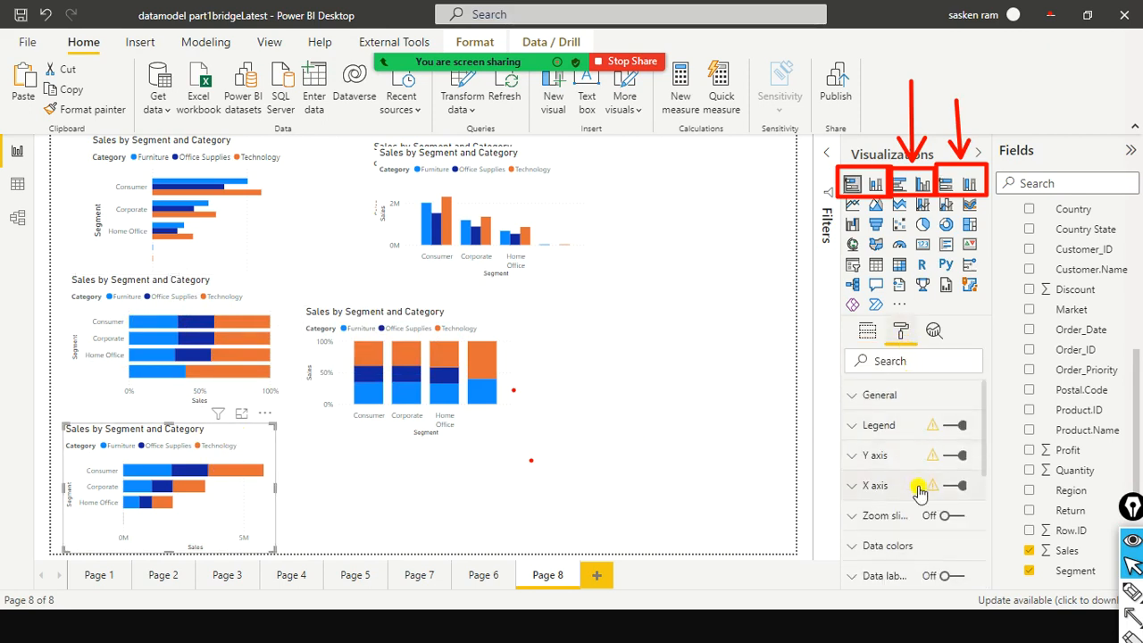
pyautogui.scroll(-2, 918, 491)
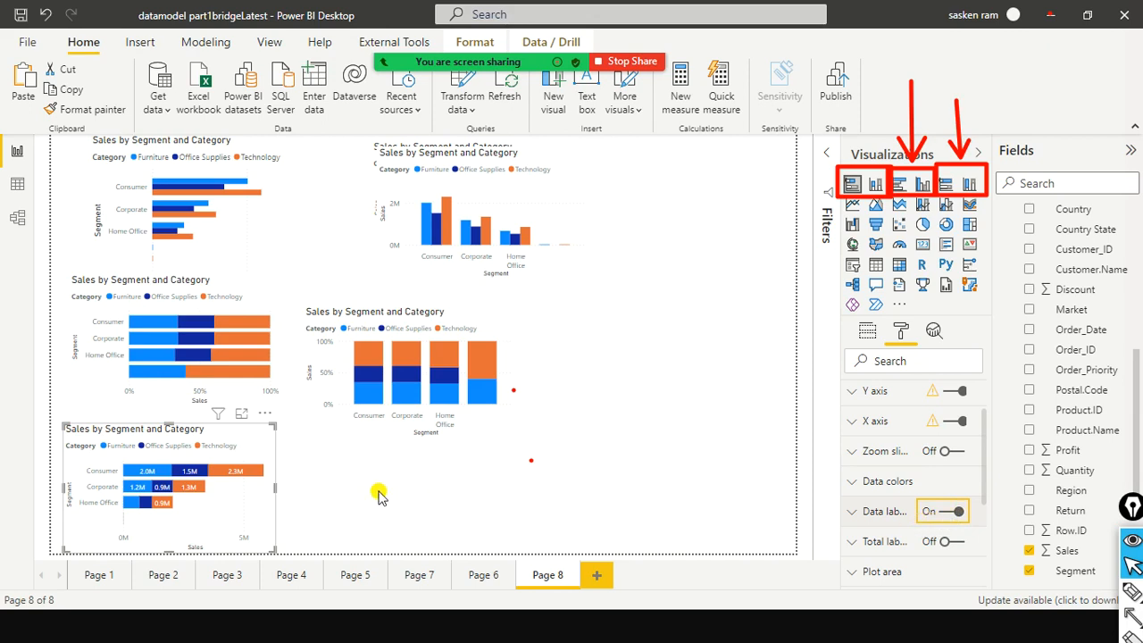
# Turn on data labels for the 100% stacked bar chart and inspect the category shares within each segment
pyautogui.click(241, 339)
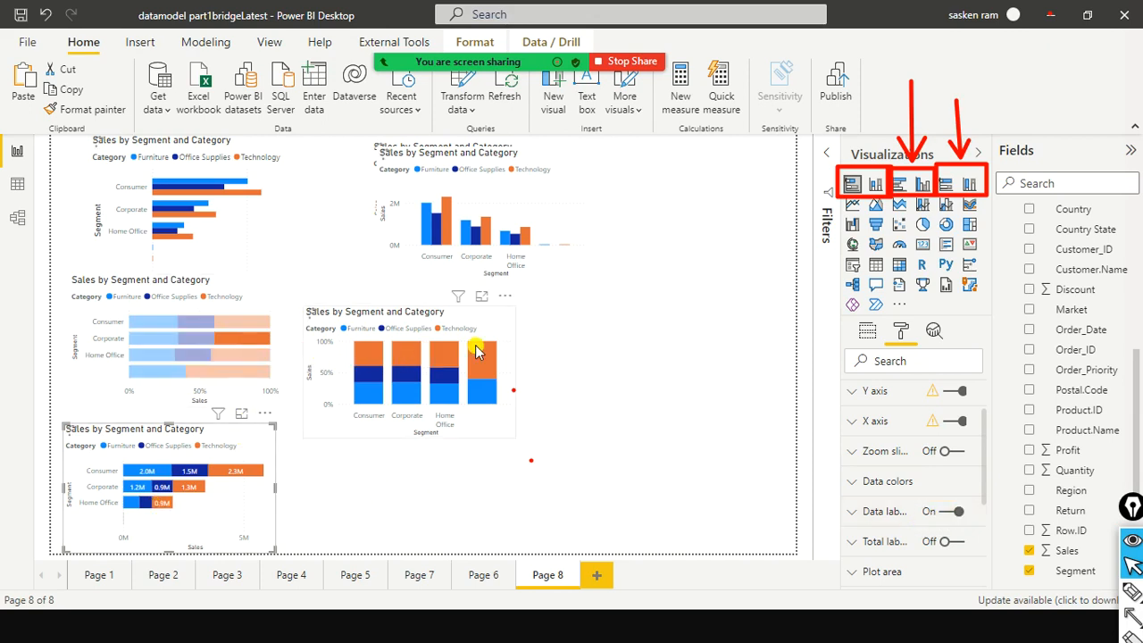
pyautogui.click(258, 299)
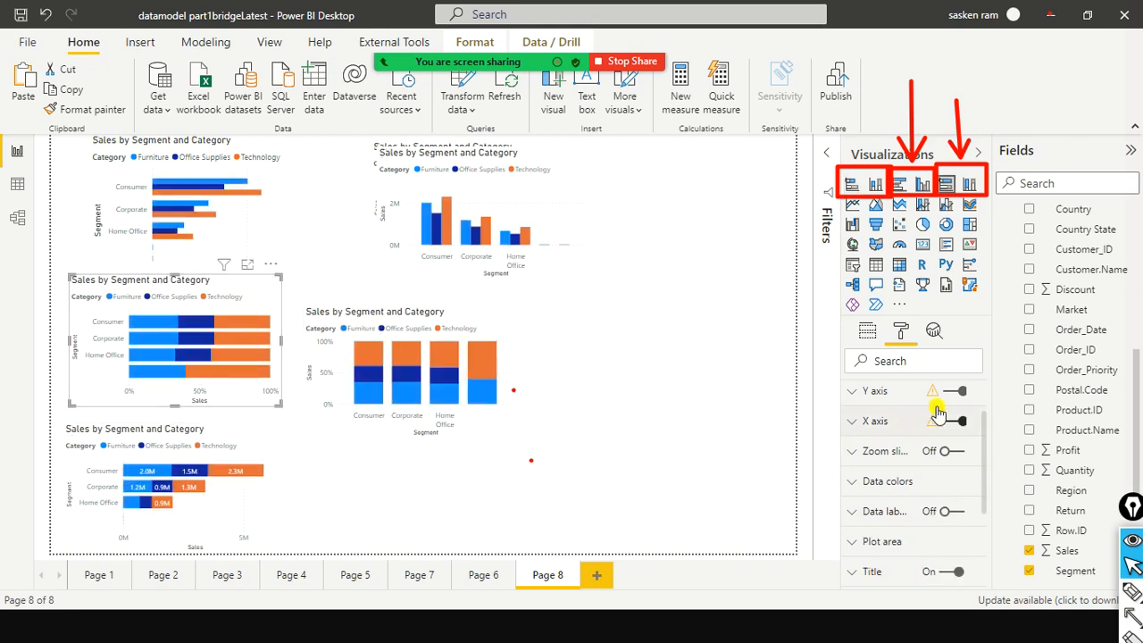
pyautogui.click(960, 514)
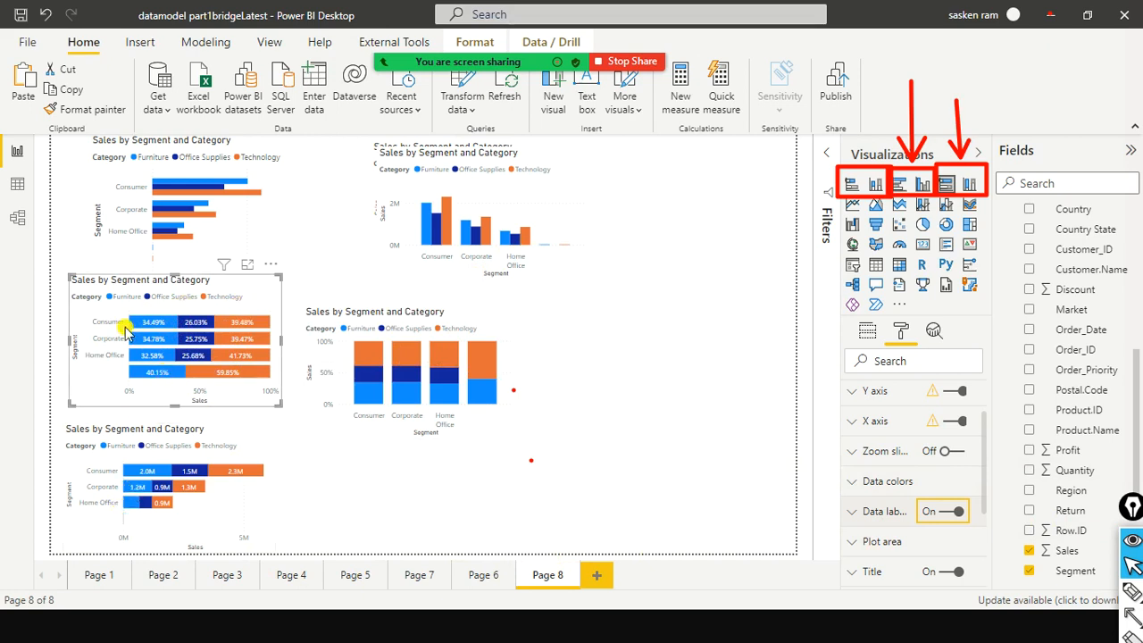
pyautogui.moveTo(153, 329)
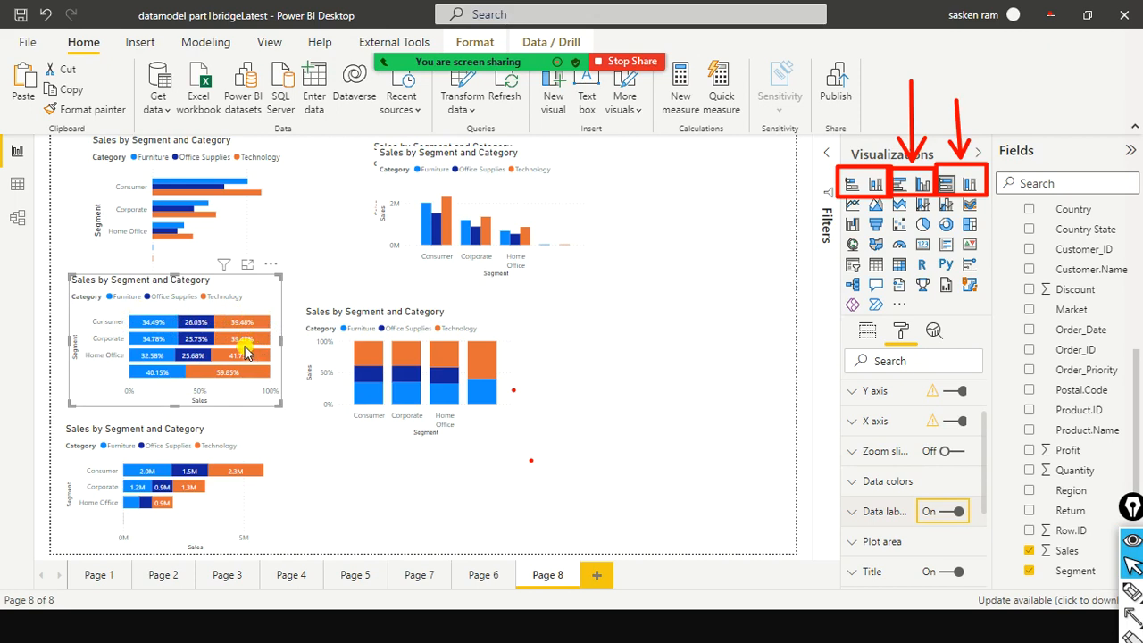
pyautogui.moveTo(227, 347)
pyautogui.moveTo(268, 372)
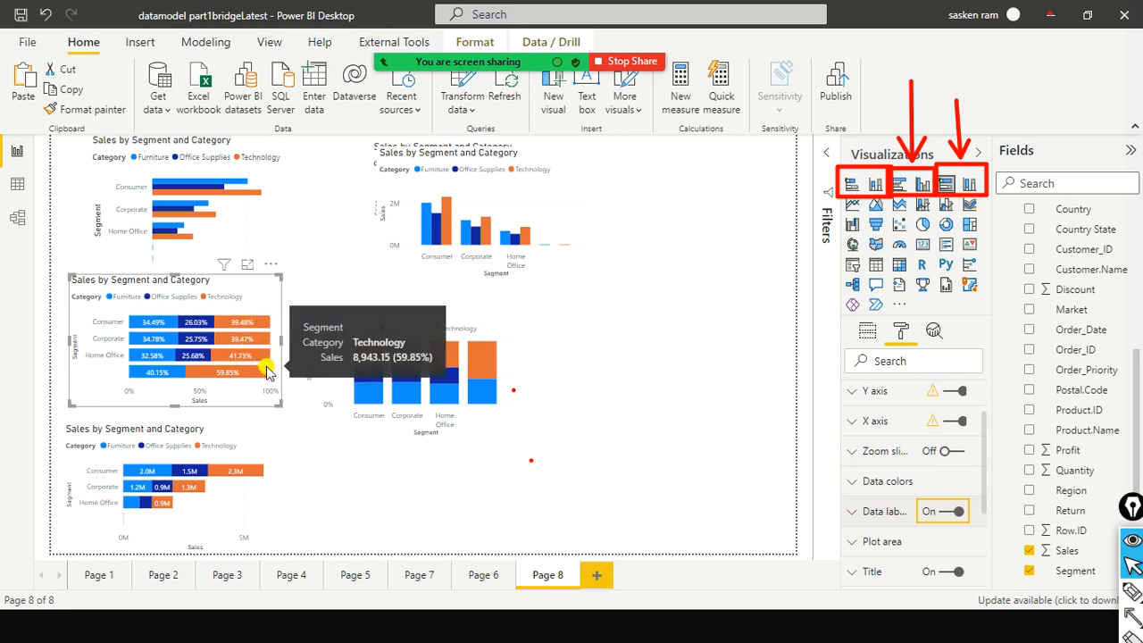
pyautogui.moveTo(198, 328)
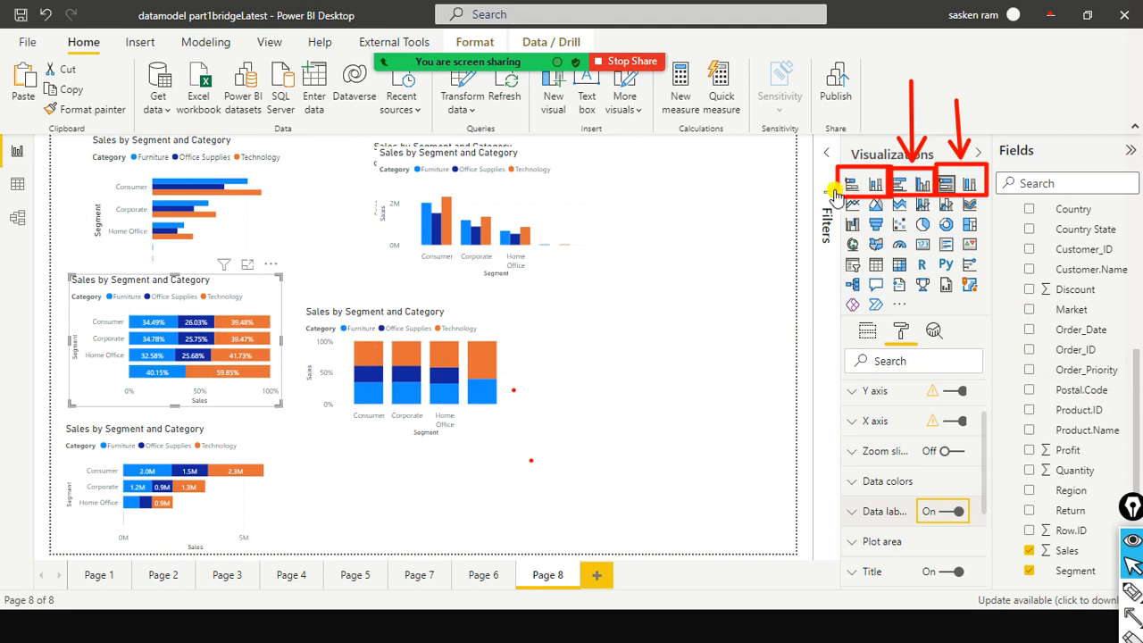
pyautogui.click(696, 268)
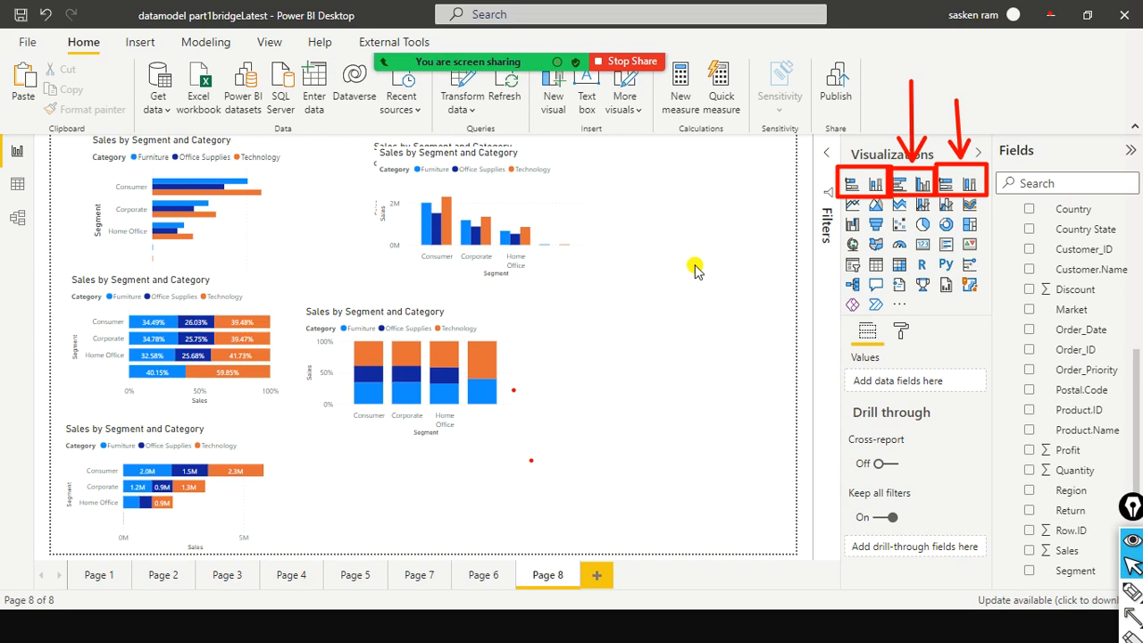
# Switch to the PowerPoint slide show, reveal the Types of Charts bullets up to Scatter Plot, and clear the red screen annotations
pyautogui.hotkey('alt', 'Tab')
pyautogui.hotkey('alt', 'Tab')
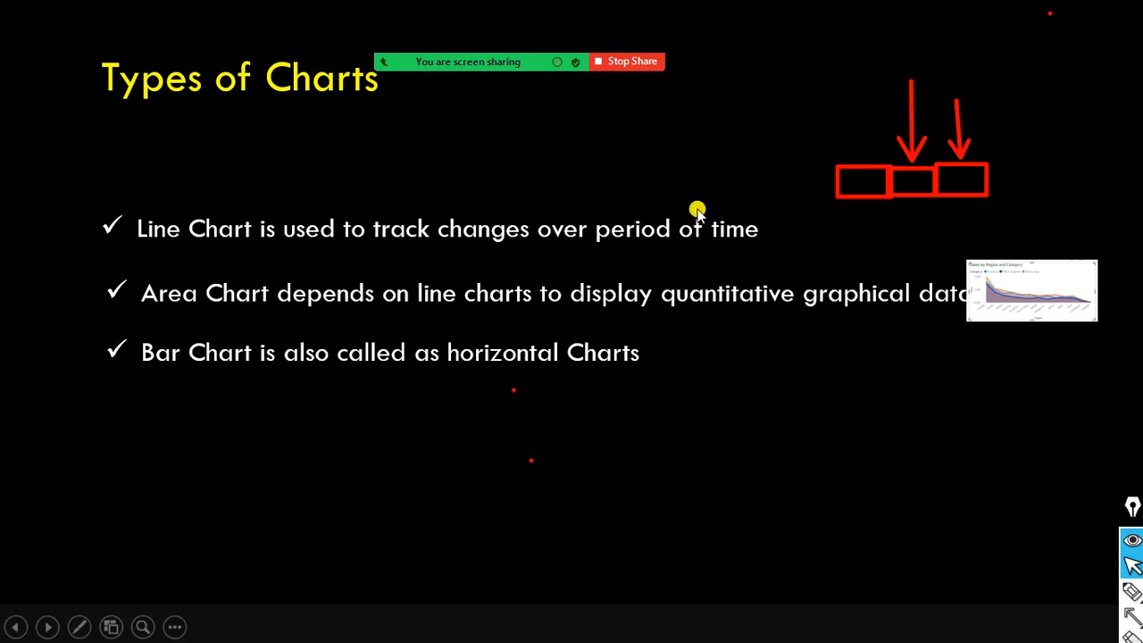
pyautogui.click(697, 211)
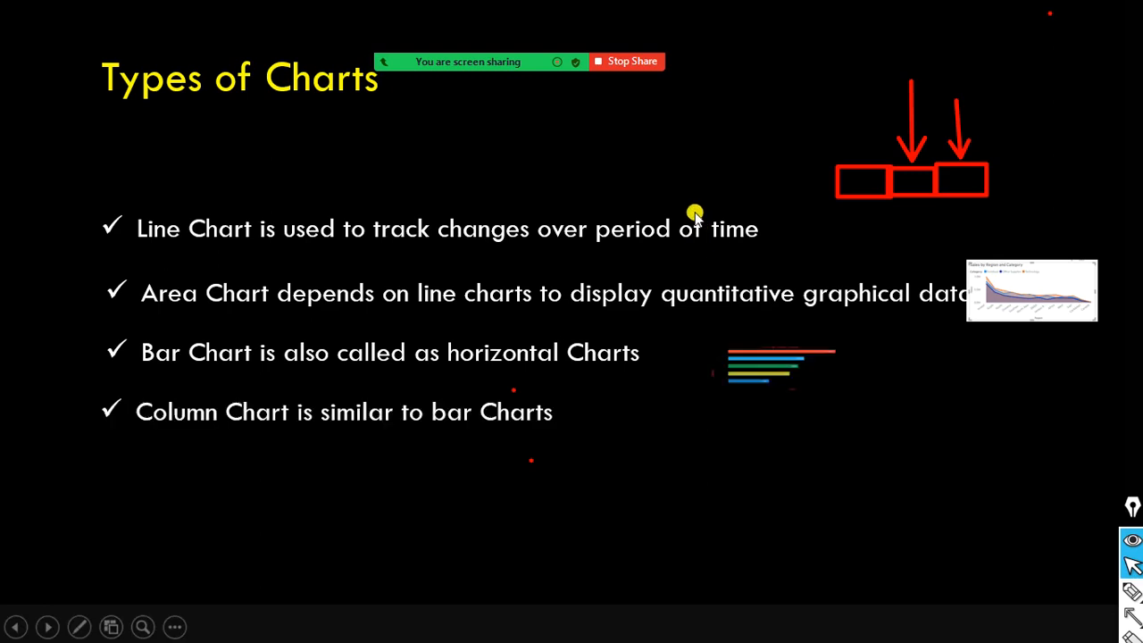
pyautogui.click(696, 214)
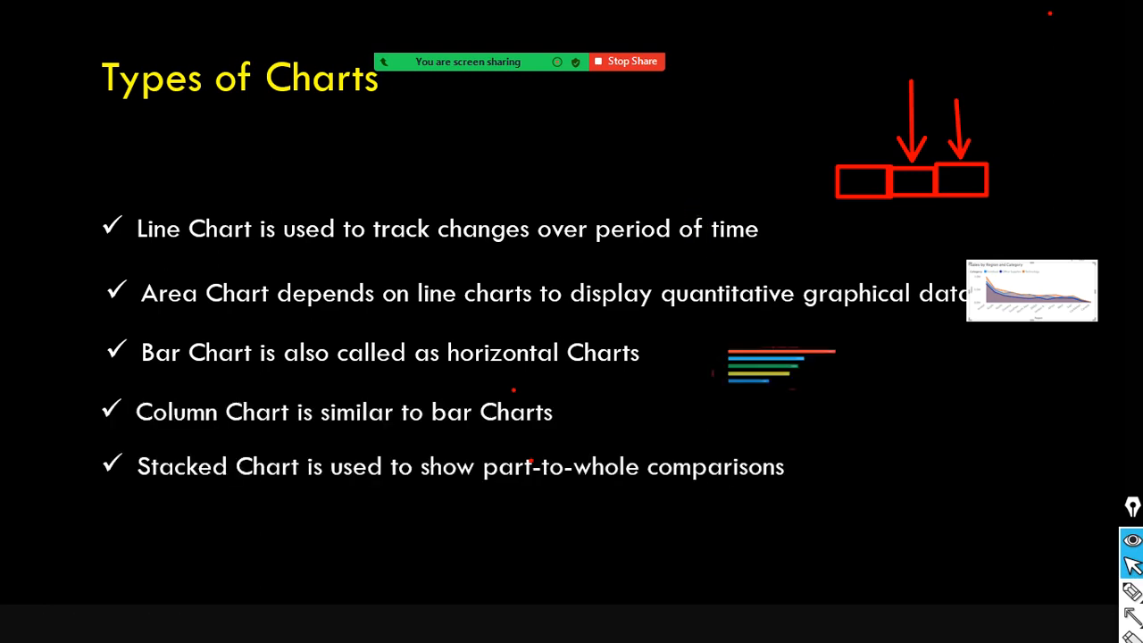
pyautogui.press('Right')
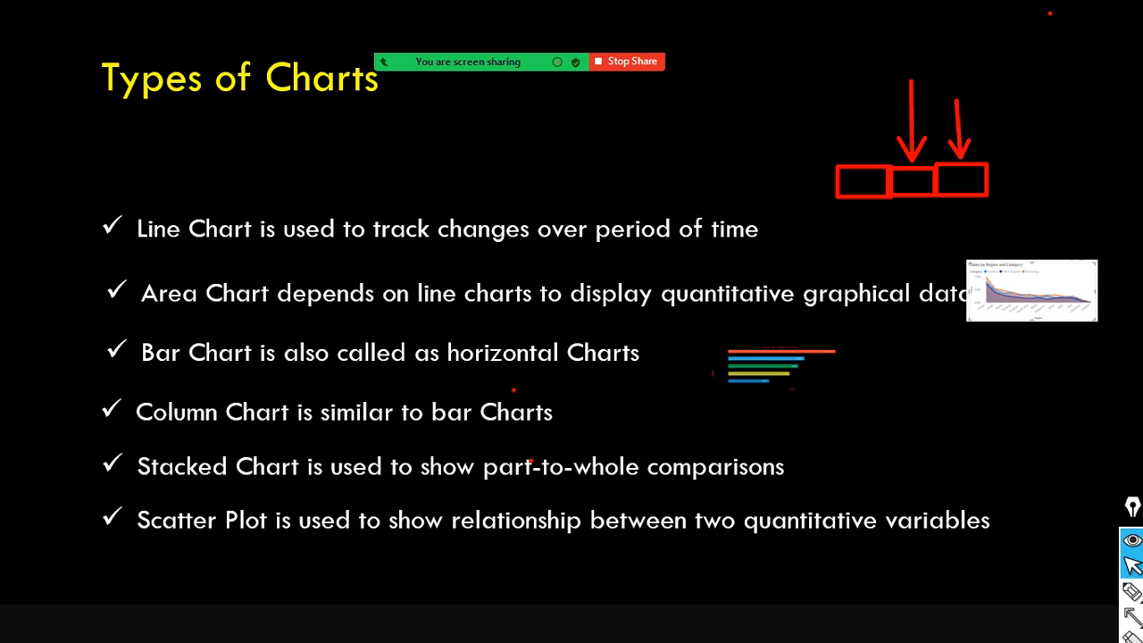
pyautogui.press('Right')
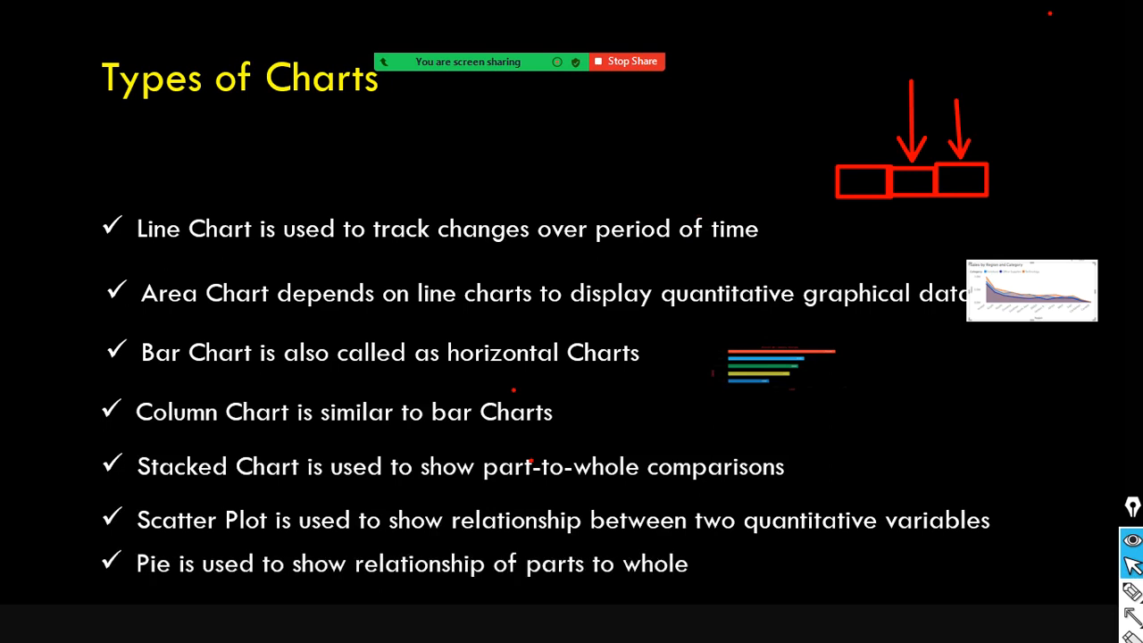
pyautogui.press('Left')
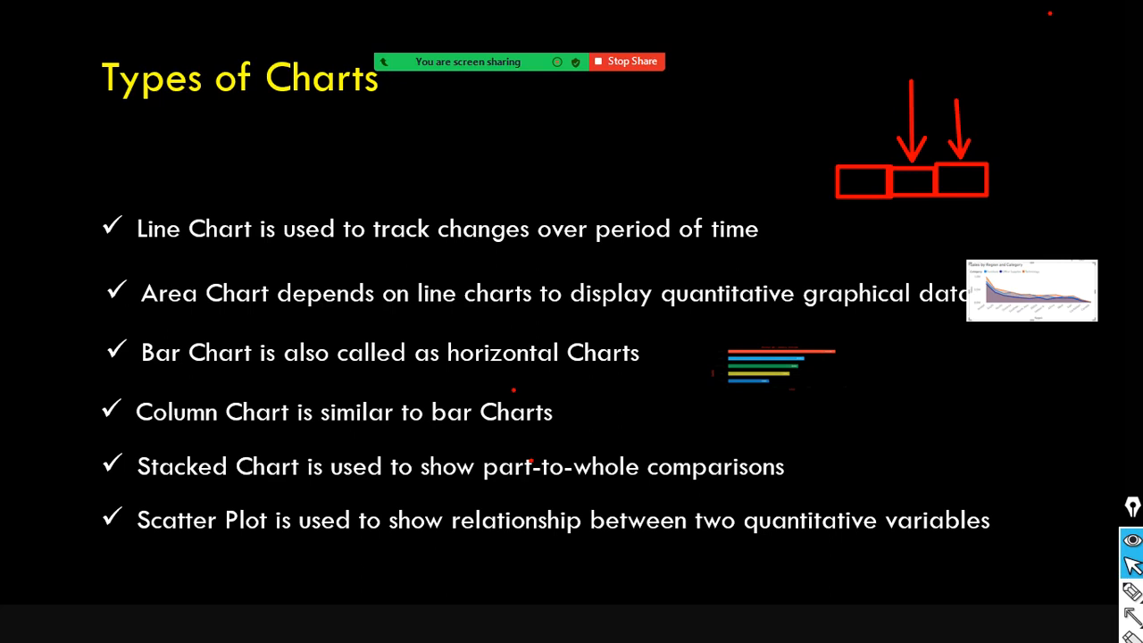
pyautogui.hotkey('ctrl', 'shift', '7')
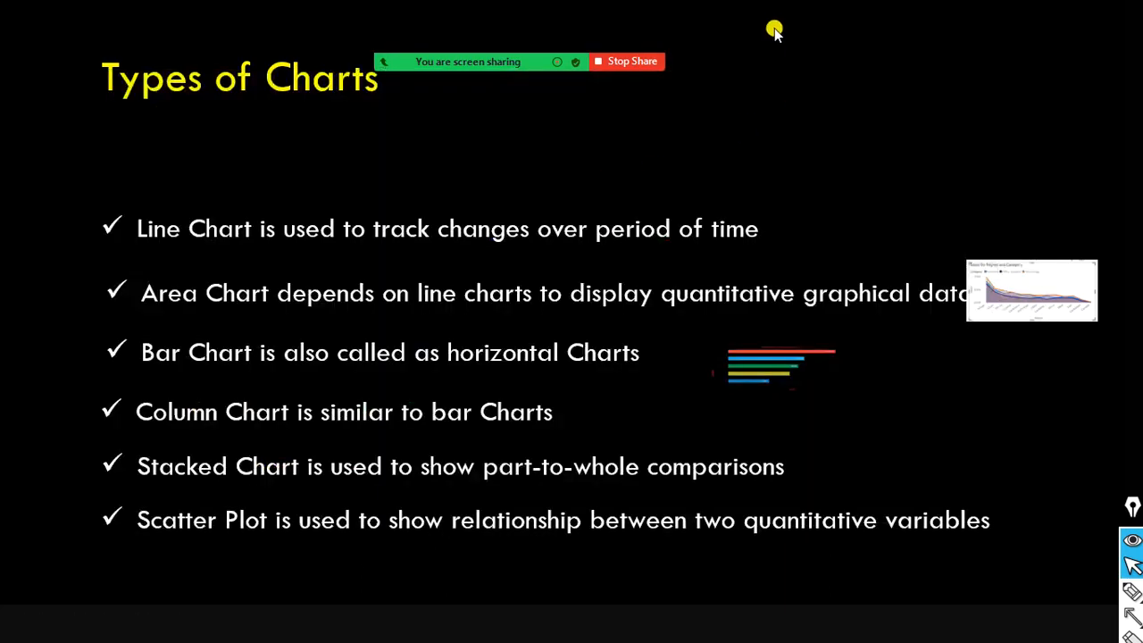
# Recheck the Scatter Plot bullet in the slide show and return to the Power BI report
pyautogui.hotkey('alt', 'Tab')
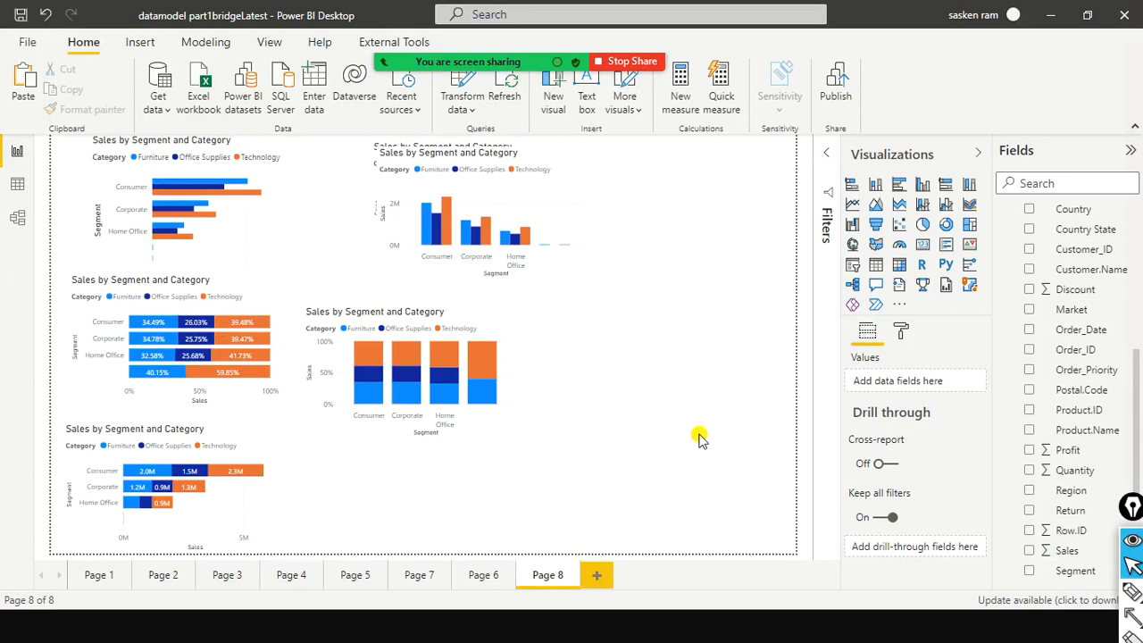
pyautogui.hotkey('alt', 'Tab')
pyautogui.hotkey('alt', 'Tab')
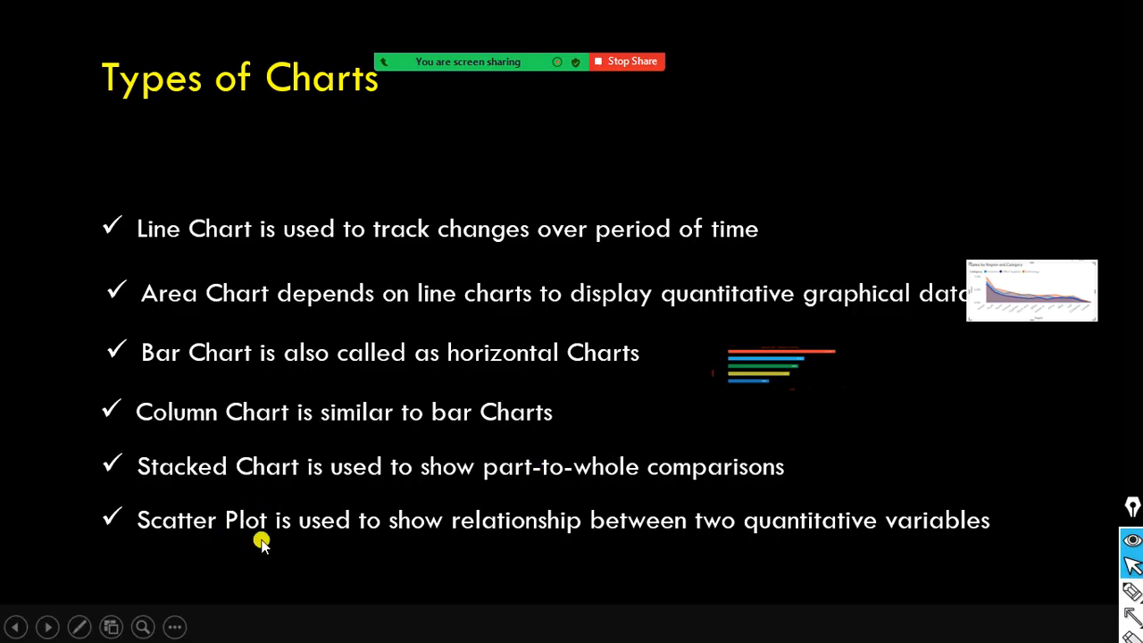
pyautogui.hotkey('alt', 'Tab')
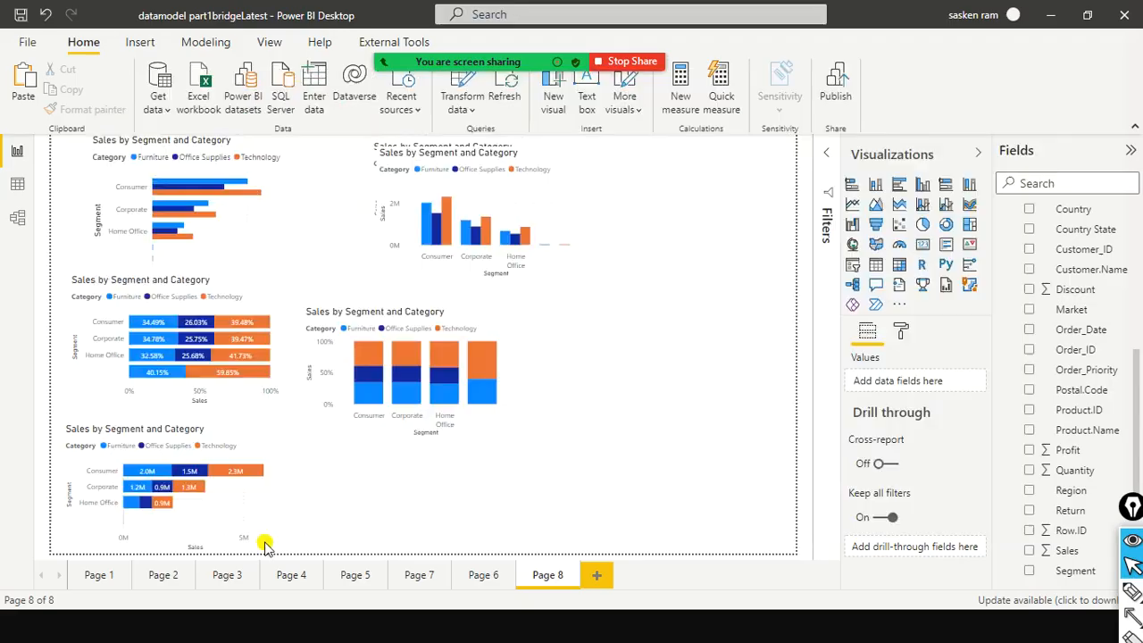
pyautogui.hotkey('alt', 'Tab')
pyautogui.hotkey('alt', 'Tab')
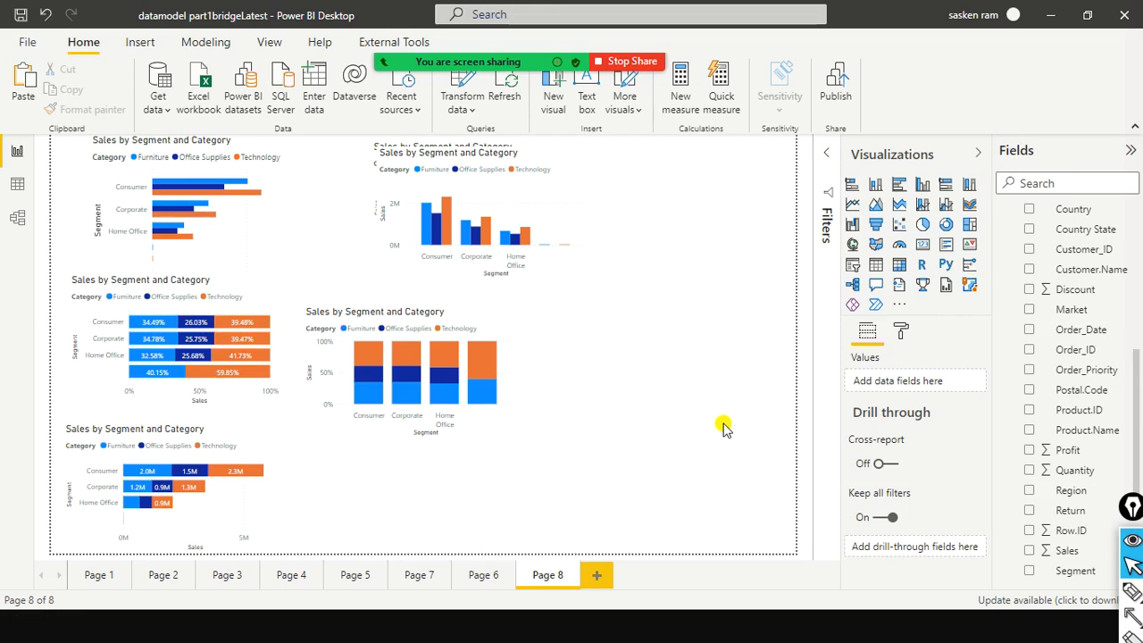
# Add a new report page and insert an empty scatter chart, moving it away from the page corner and widening it
pyautogui.click(595, 574)
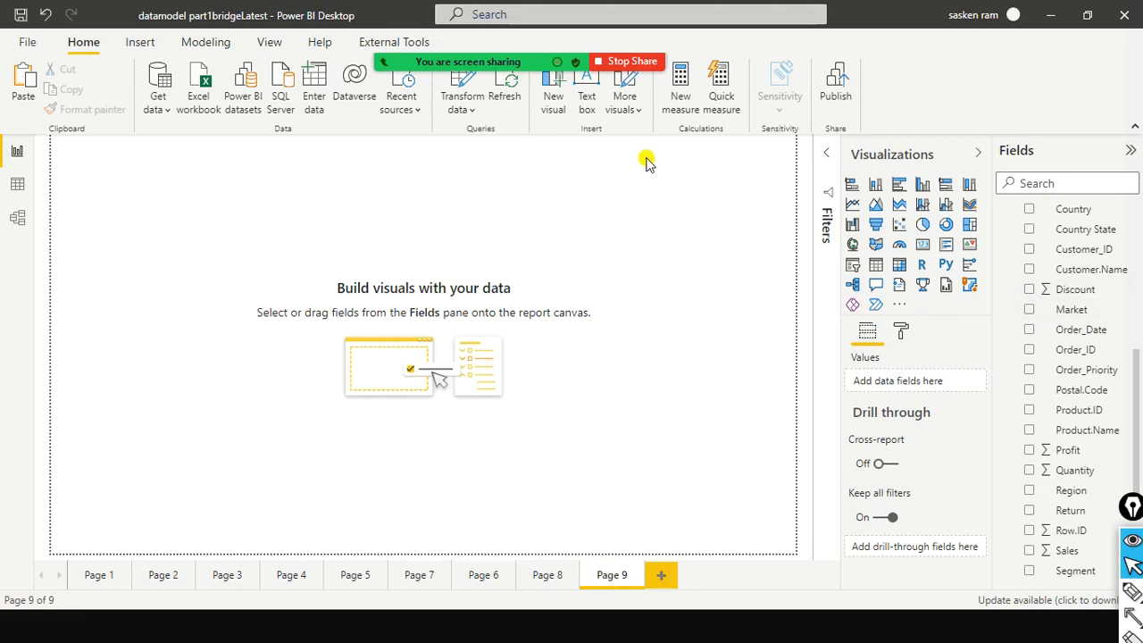
pyautogui.click(899, 225)
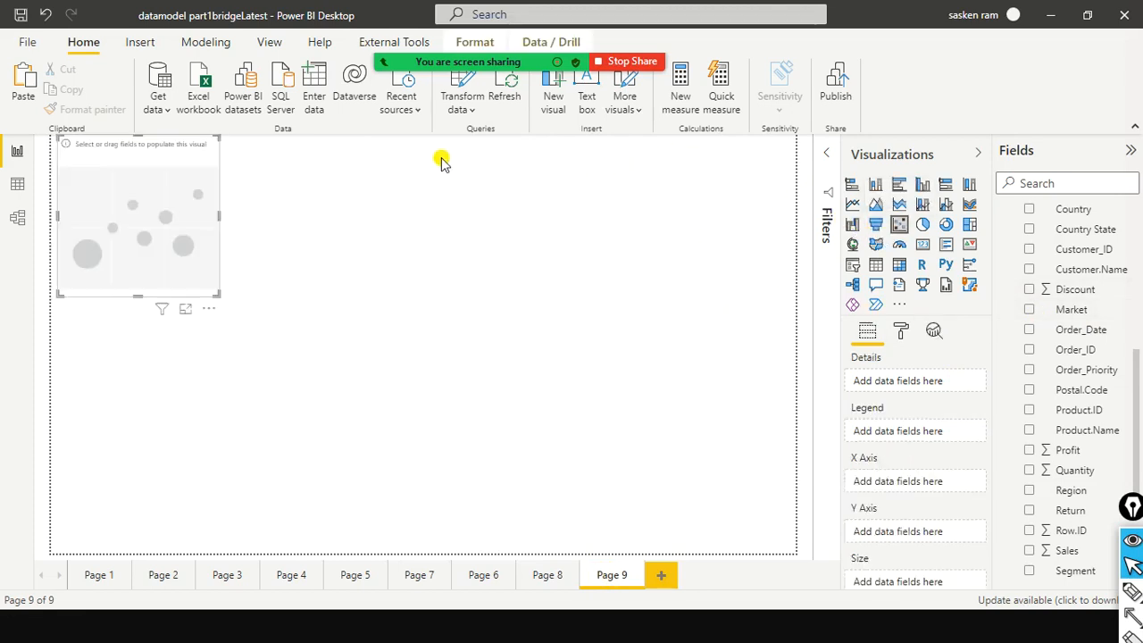
pyautogui.moveTo(176, 166); pyautogui.dragTo(294, 255)
pyautogui.moveTo(333, 305); pyautogui.dragTo(449, 308)
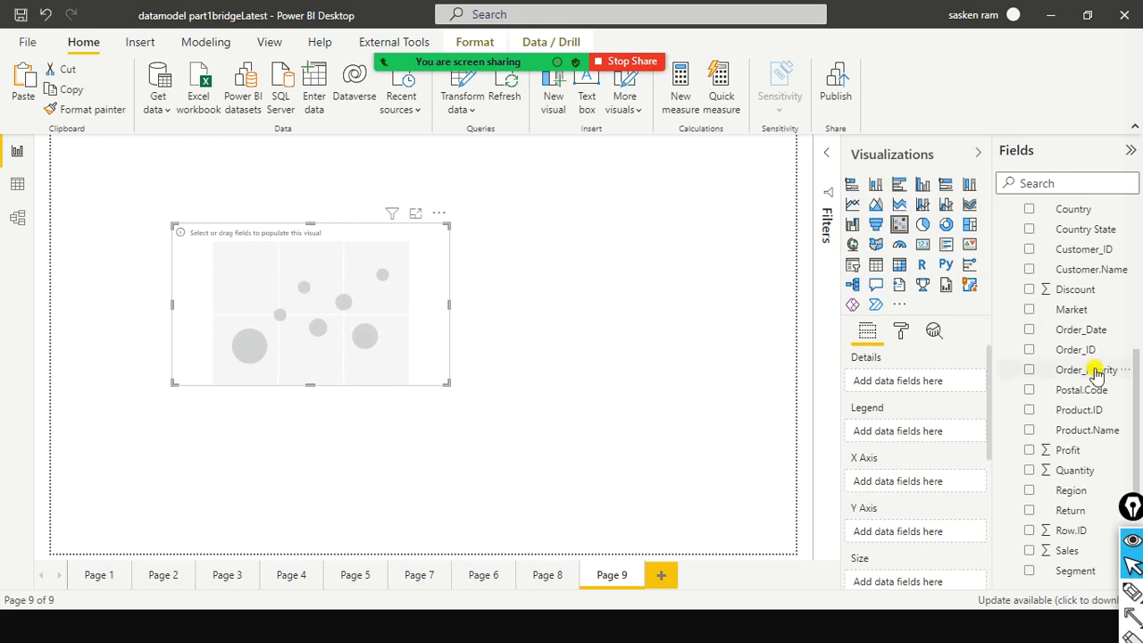
pyautogui.scroll(-4, 1089, 386)
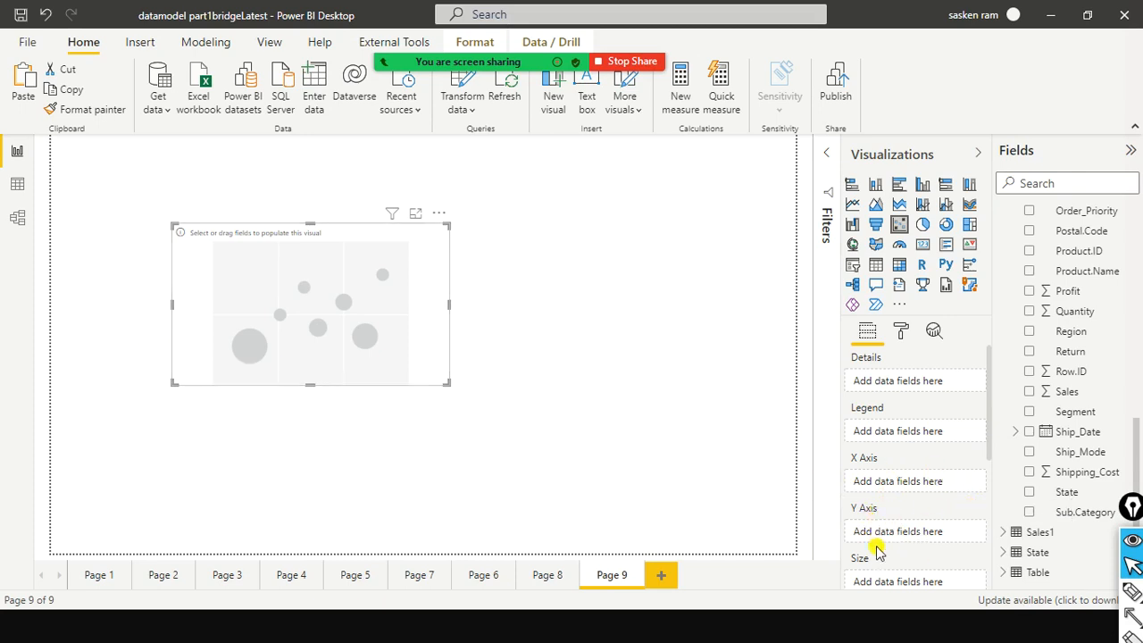
# Plot Sales on the X axis and Profit on the Y axis of the empty scatter chart and widen it
pyautogui.scroll(8, 1062, 386)
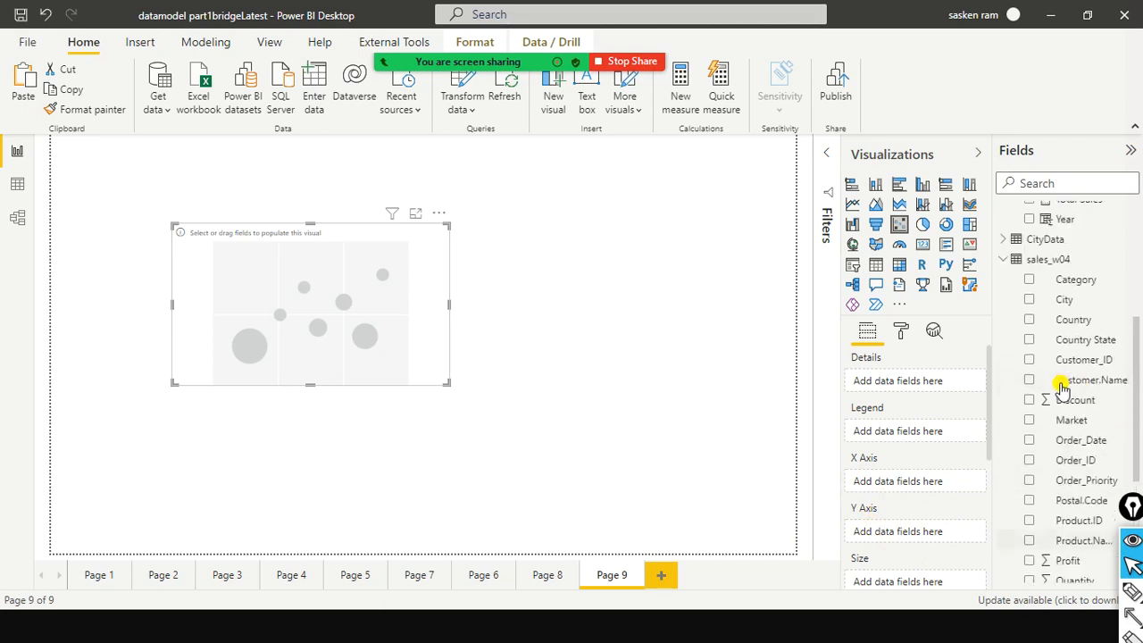
pyautogui.scroll(-8, 1062, 393)
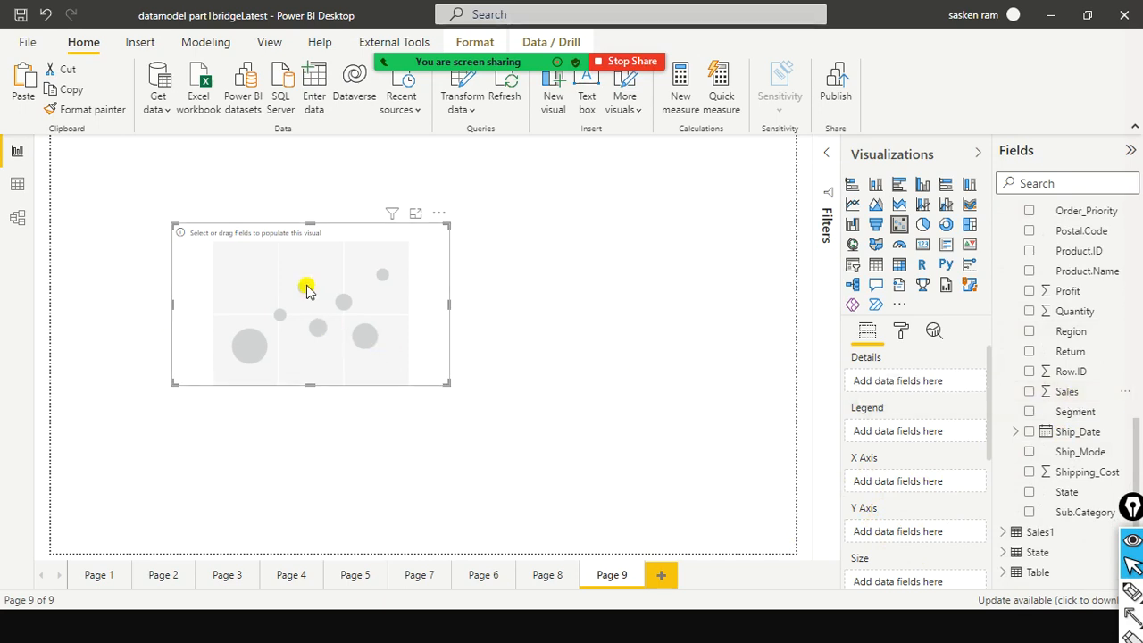
pyautogui.moveTo(1069, 391); pyautogui.dragTo(276, 270)
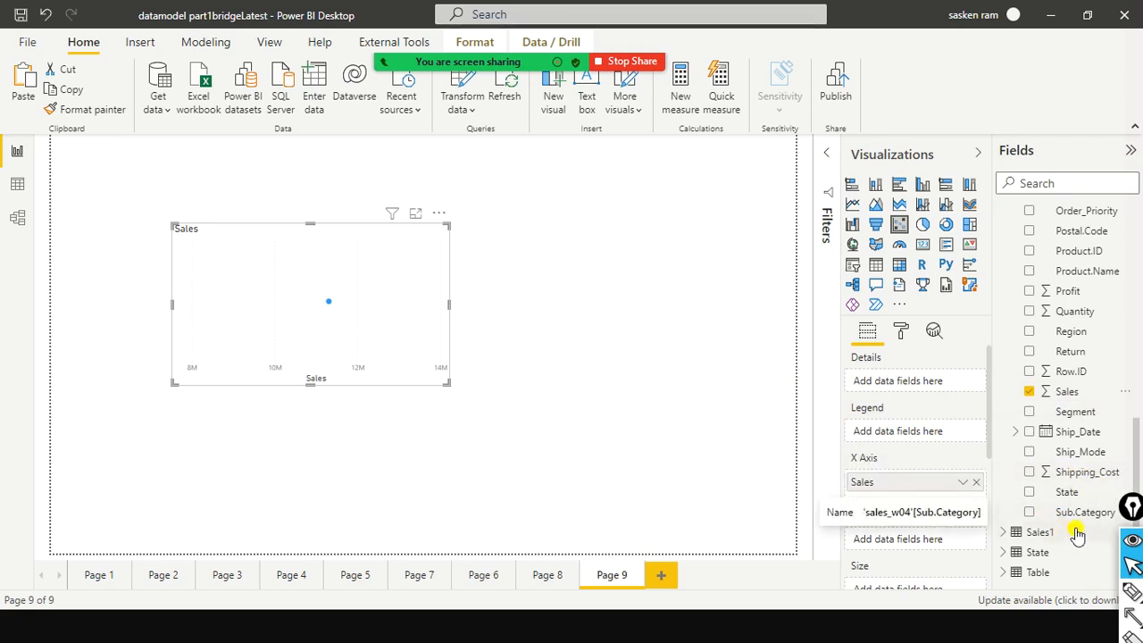
pyautogui.scroll(1, 1098, 437)
pyautogui.scroll(3, 1098, 437)
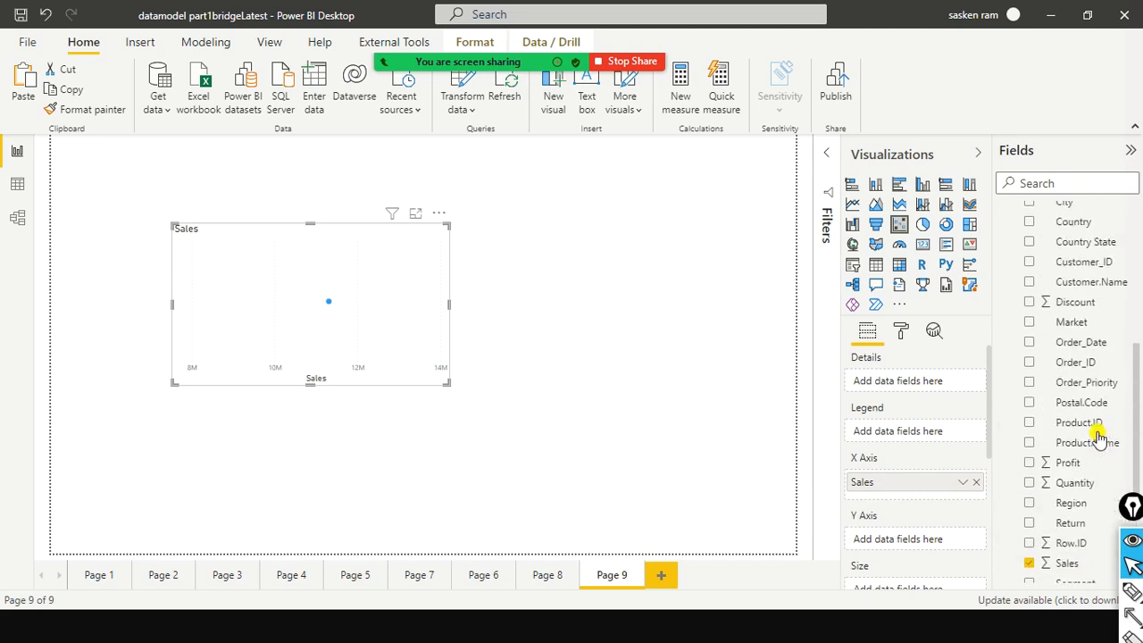
pyautogui.moveTo(1068, 463); pyautogui.dragTo(315, 348)
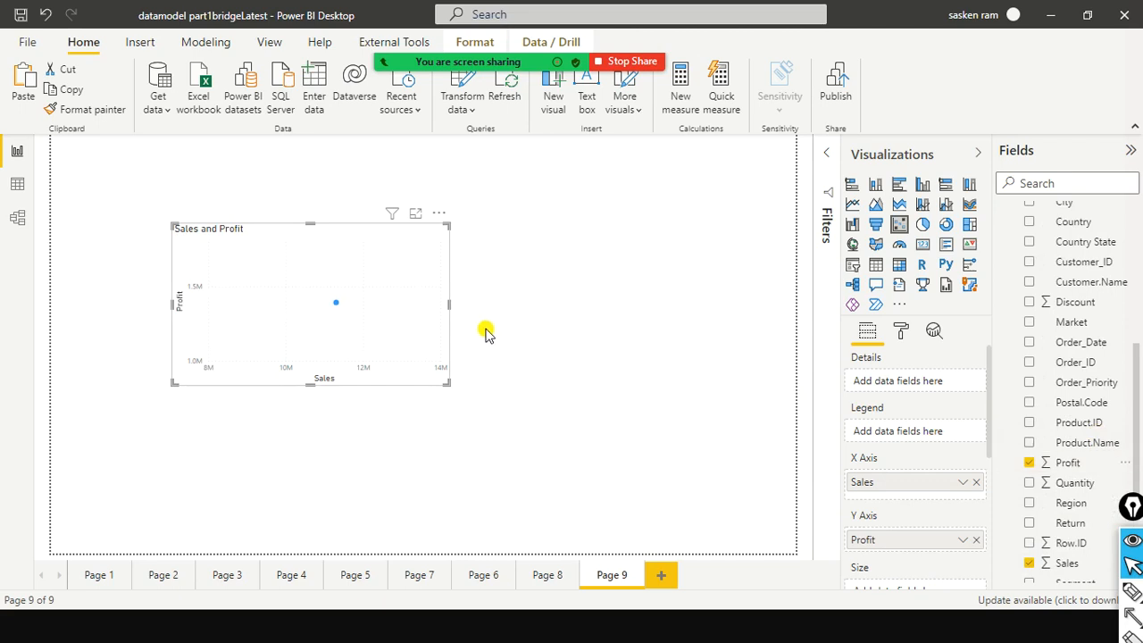
pyautogui.moveTo(449, 303); pyautogui.dragTo(504, 308)
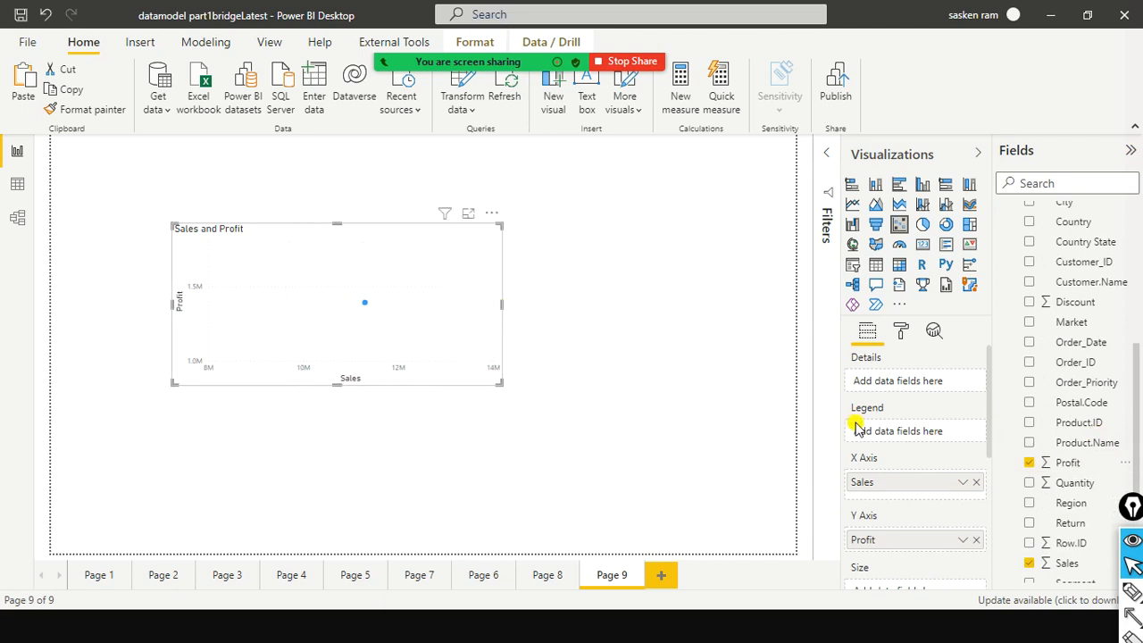
# Add the Region field to the scatter chart's details so each region is plotted as its own point
pyautogui.scroll(-2, 907, 423)
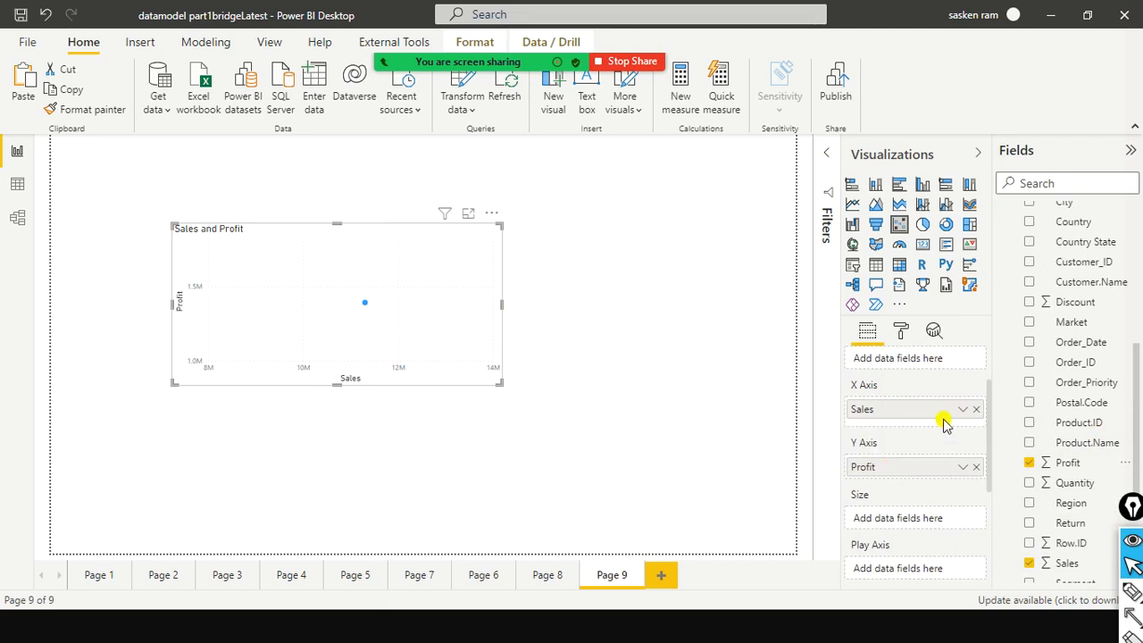
pyautogui.scroll(2, 943, 424)
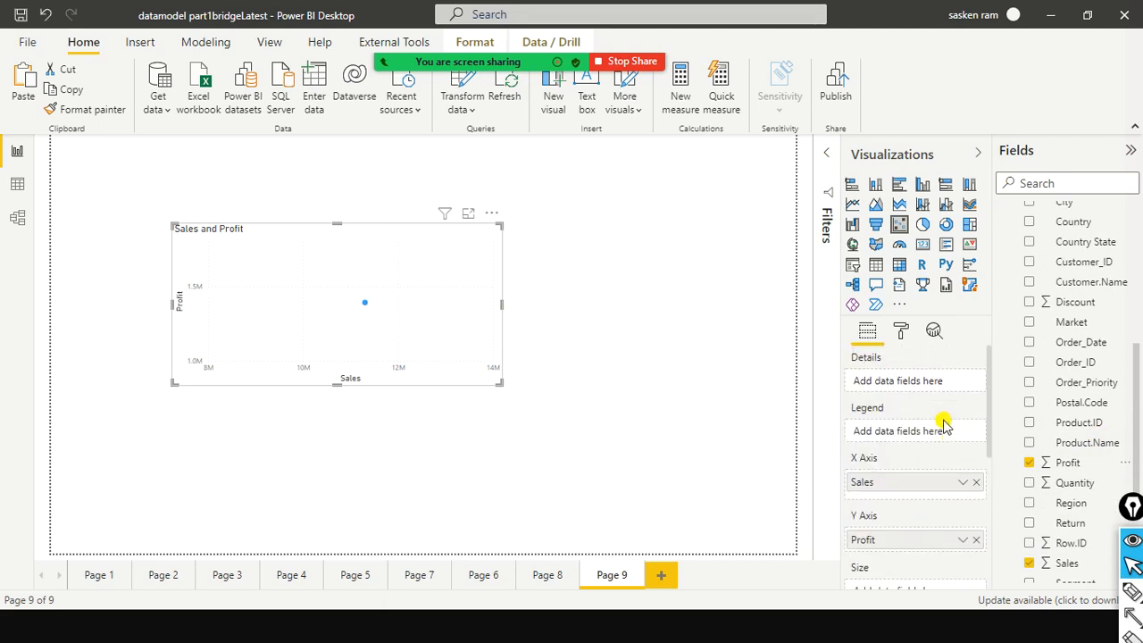
pyautogui.scroll(3, 1091, 408)
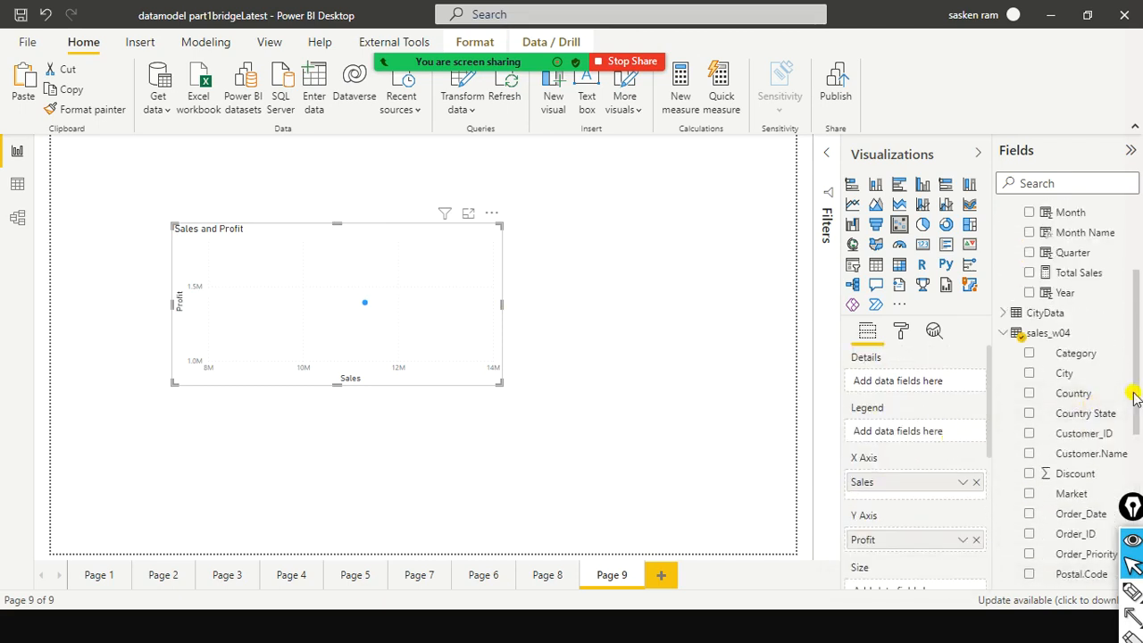
pyautogui.scroll(-3, 1133, 399)
pyautogui.scroll(-4, 1133, 399)
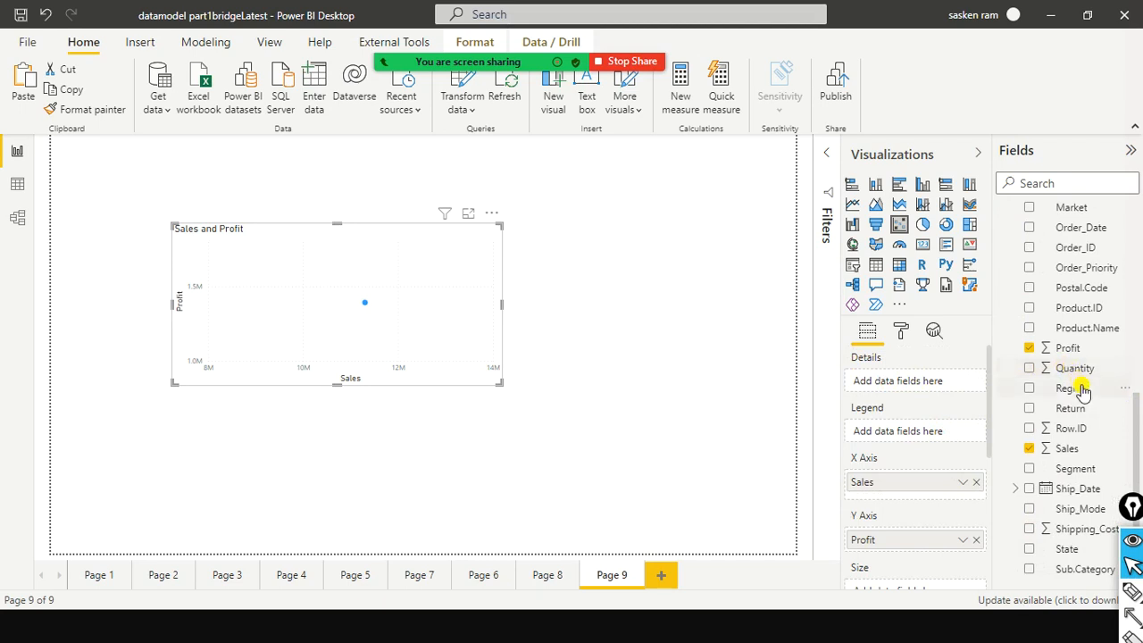
pyautogui.click(1029, 392)
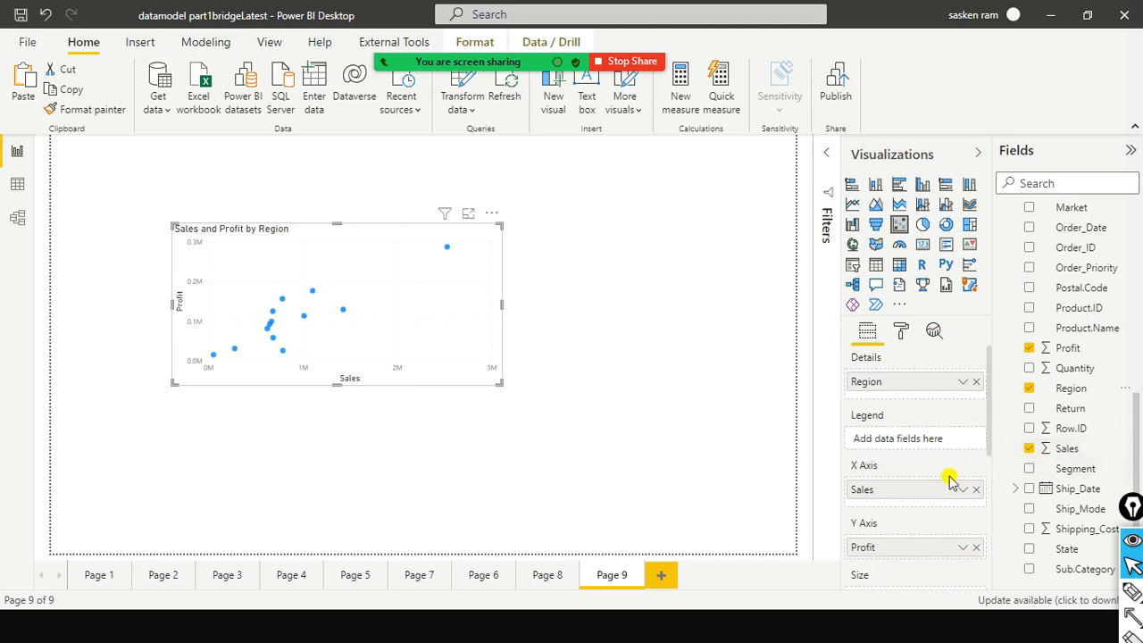
# Add the Category field as the scatter chart's legend and enlarge the chart in width and height
pyautogui.scroll(3, 1109, 440)
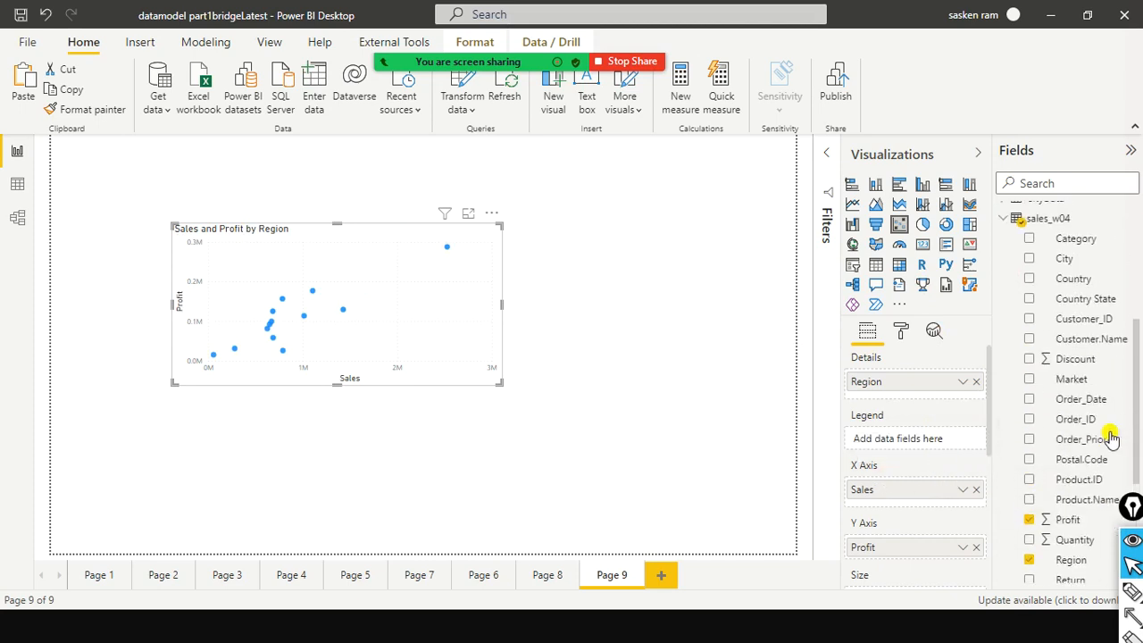
pyautogui.moveTo(905, 470); pyautogui.dragTo(897, 442)
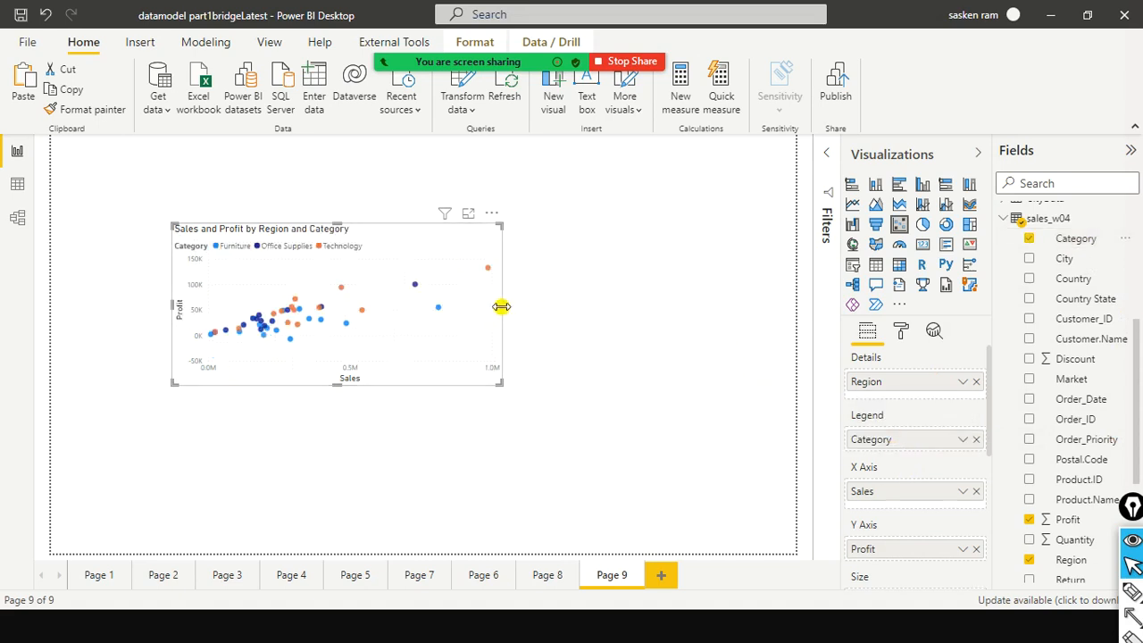
pyautogui.moveTo(502, 305); pyautogui.dragTo(558, 321)
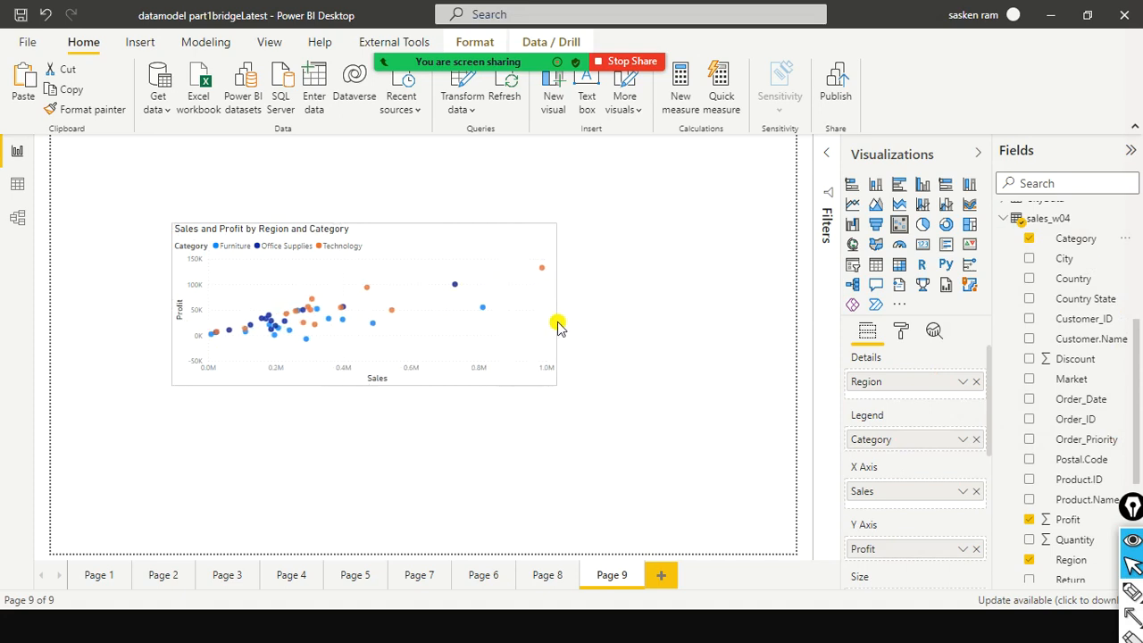
pyautogui.moveTo(370, 388); pyautogui.dragTo(378, 432)
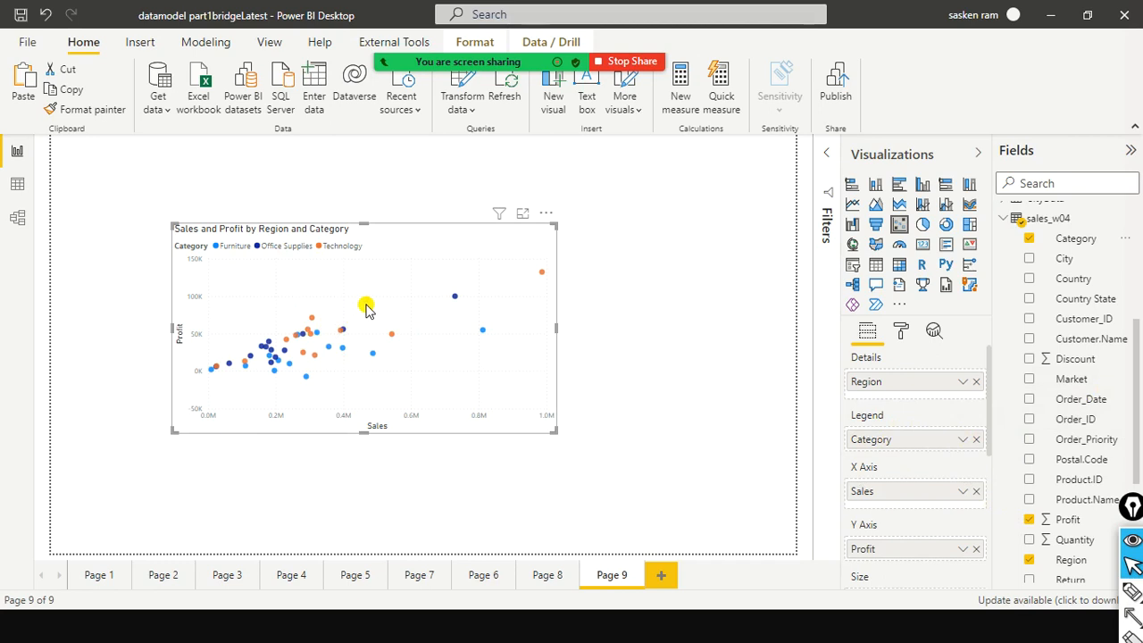
# Try Category as the chart's details in place of Region, and restore Category to the legend and Region to the details
pyautogui.click(976, 382)
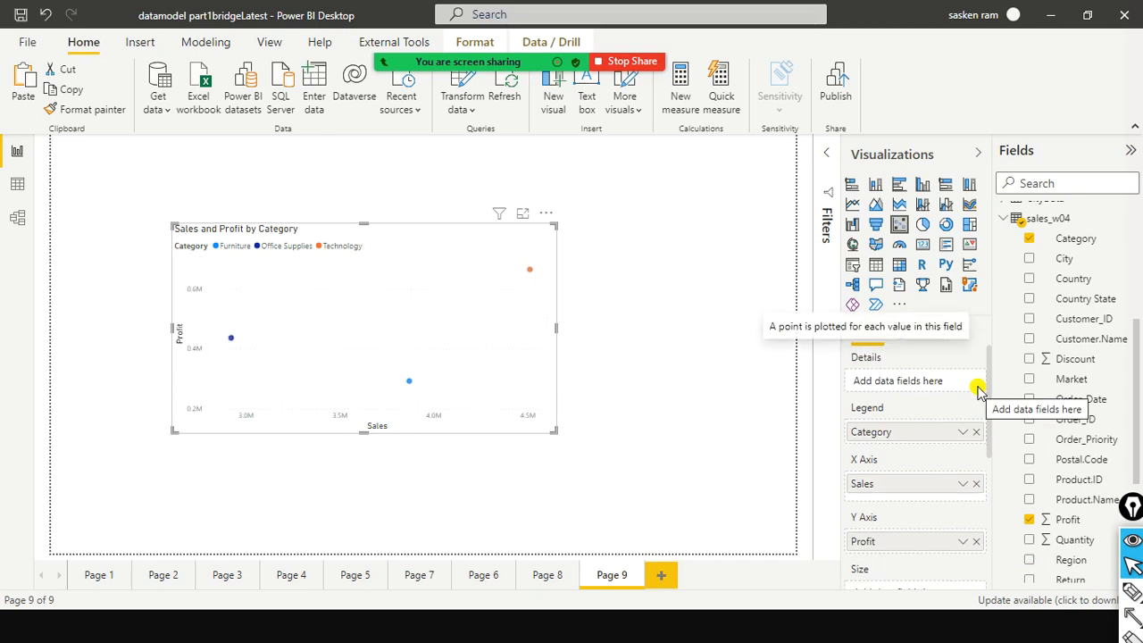
pyautogui.moveTo(888, 434); pyautogui.dragTo(904, 384)
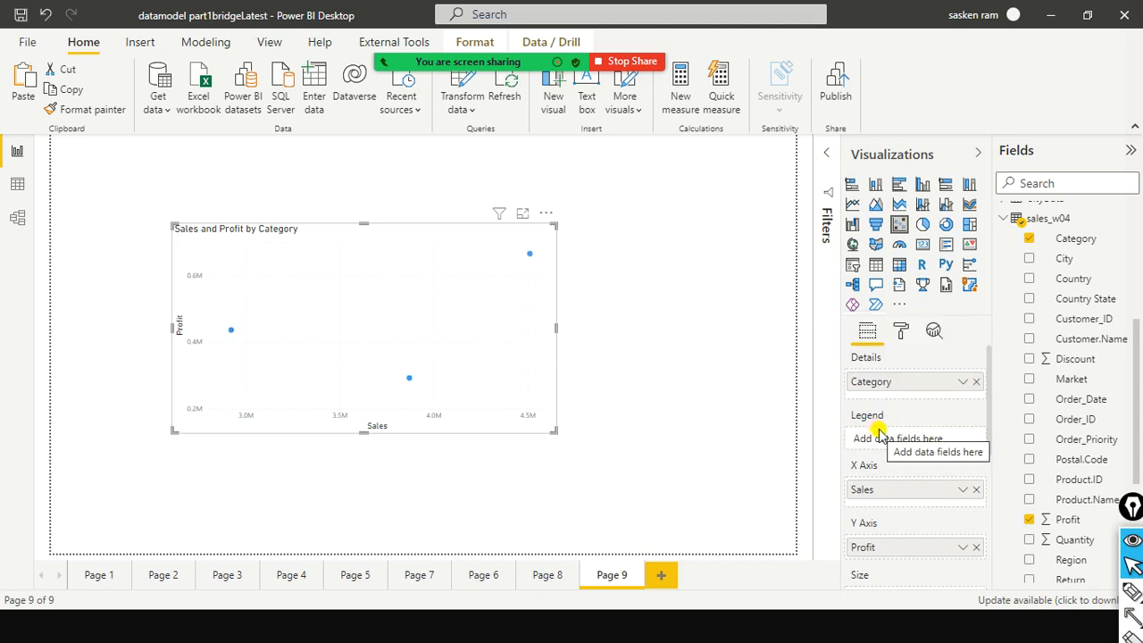
pyautogui.moveTo(956, 385); pyautogui.dragTo(931, 441)
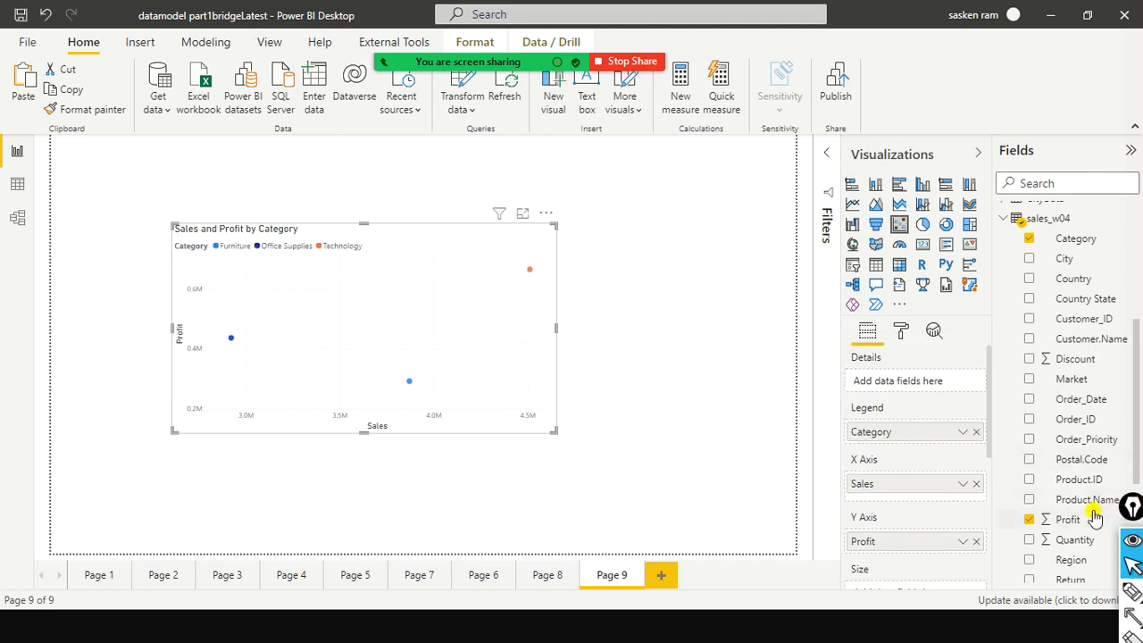
pyautogui.scroll(3, 1061, 434)
pyautogui.scroll(-1, 1069, 444)
pyautogui.scroll(-5, 1068, 444)
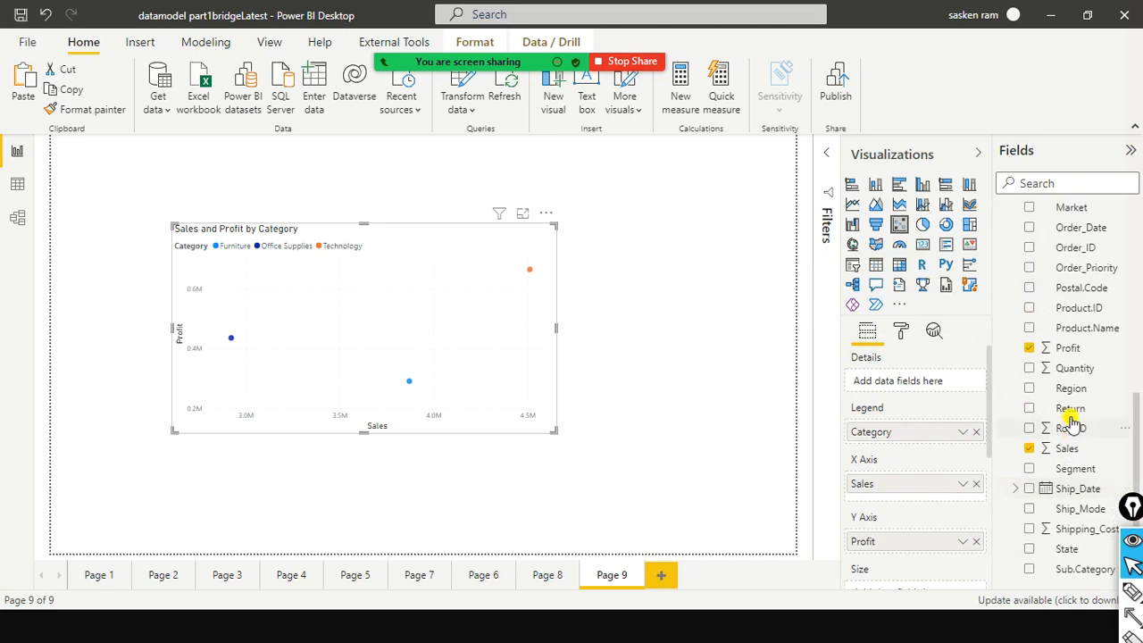
pyautogui.moveTo(1062, 389); pyautogui.dragTo(896, 385)
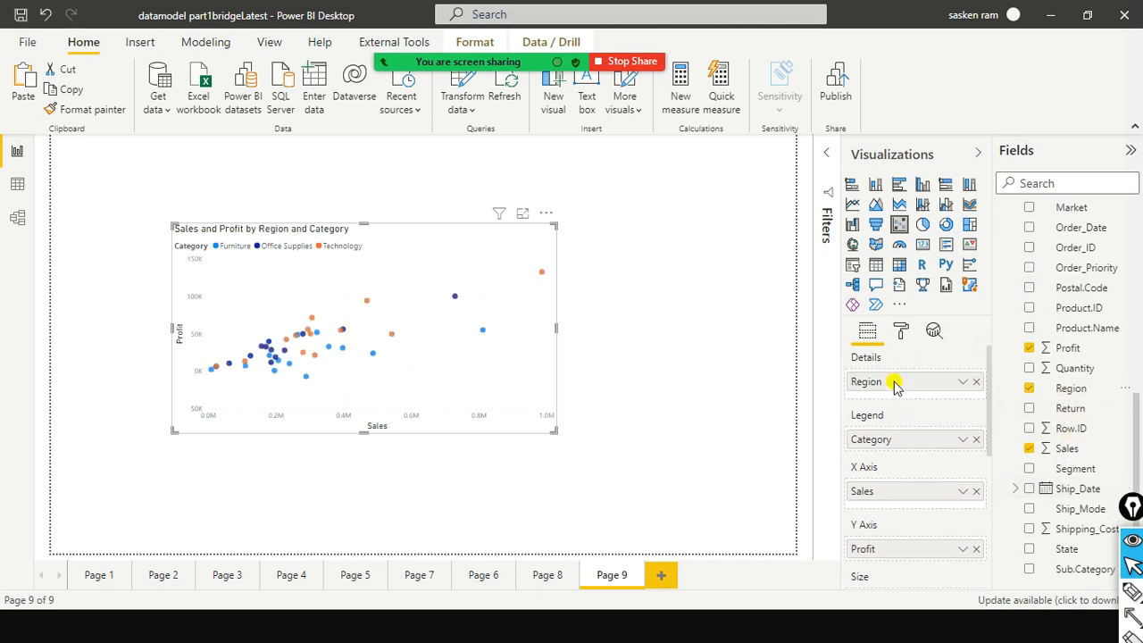
# Size the scatter chart's bubbles by Sales, and enlarge and reposition the chart to span most of the page width
pyautogui.scroll(-1, 895, 388)
pyautogui.scroll(-1, 895, 393)
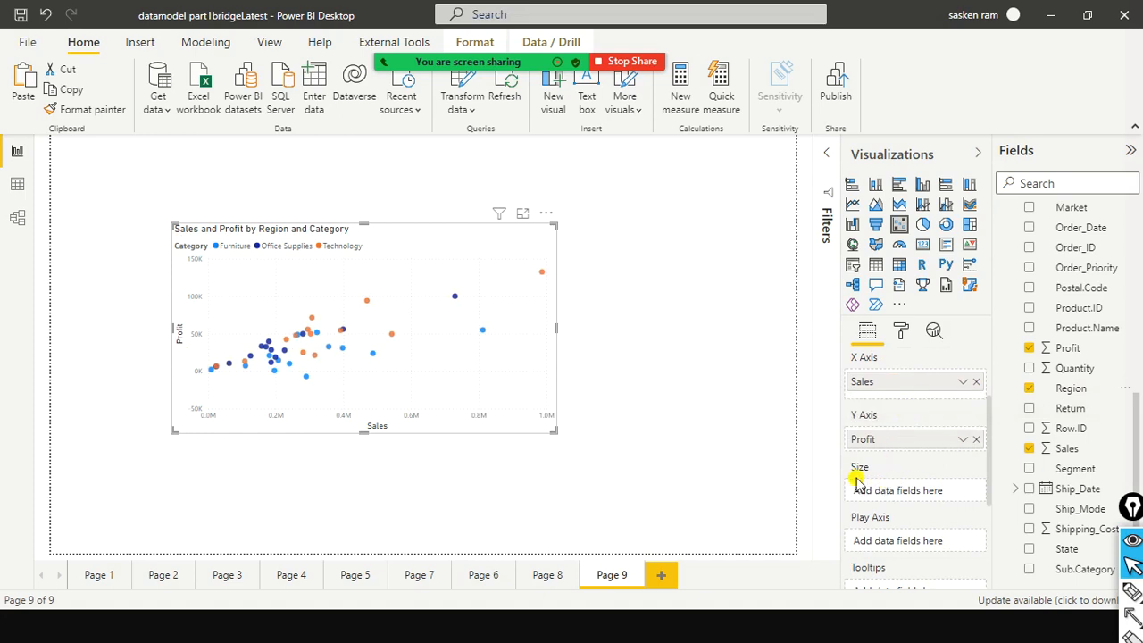
pyautogui.moveTo(1058, 448); pyautogui.dragTo(895, 498)
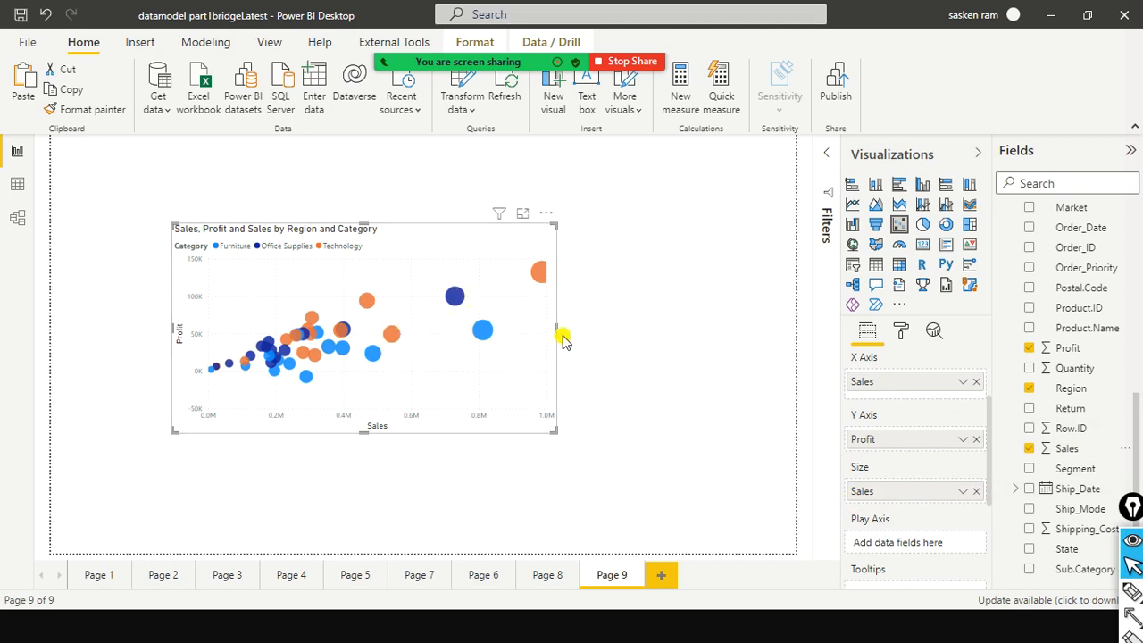
pyautogui.moveTo(555, 329); pyautogui.dragTo(758, 370)
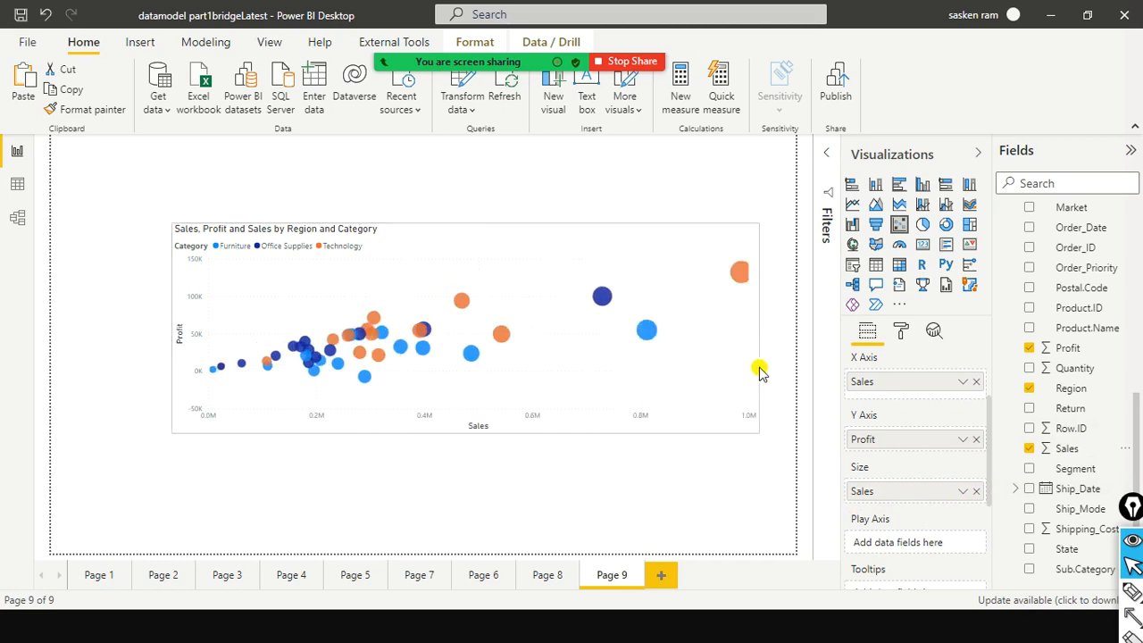
pyautogui.moveTo(465, 431); pyautogui.dragTo(466, 468)
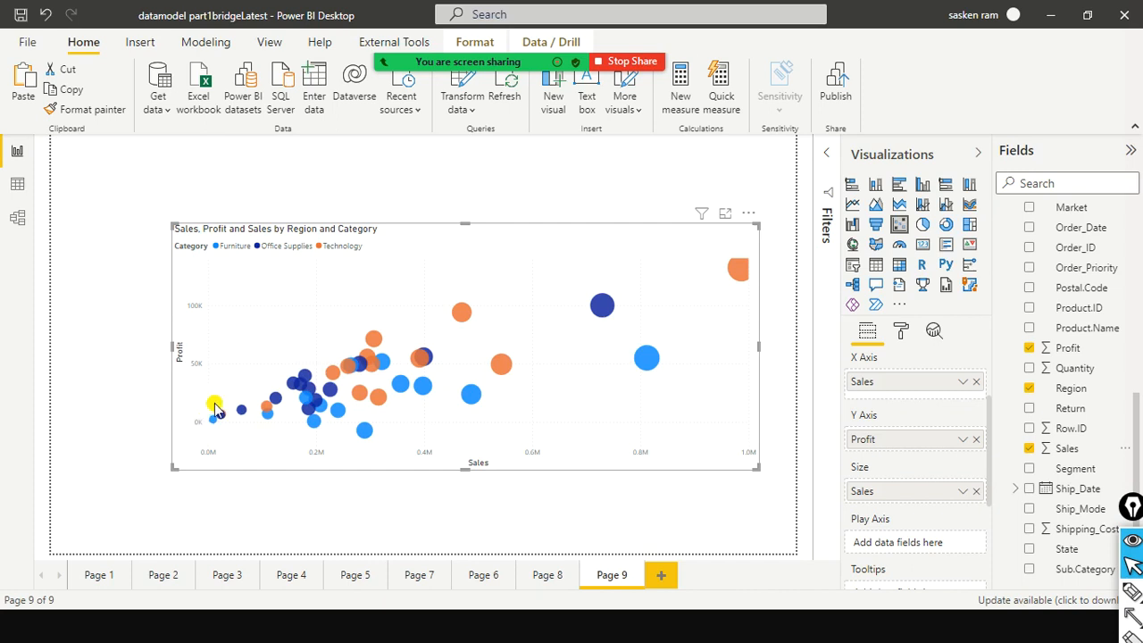
pyautogui.moveTo(497, 247); pyautogui.dragTo(441, 225)
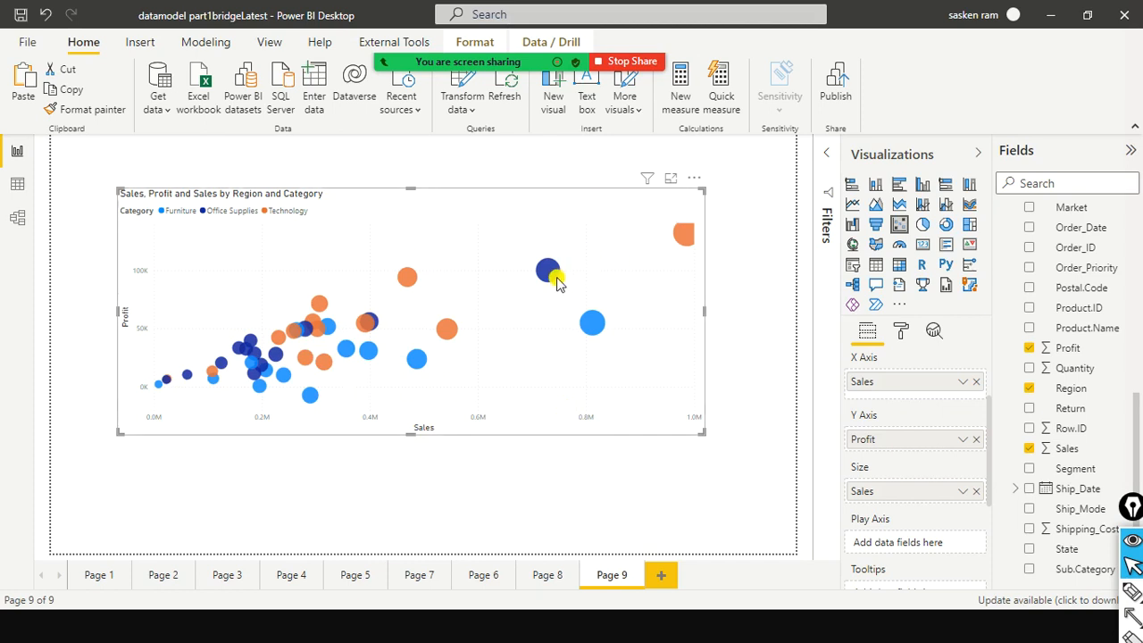
# Mark the rising sales-profit trend across the bubbles with a red annotation arrow and clear all annotations
pyautogui.moveTo(553, 278)
pyautogui.scroll(3, 913, 429)
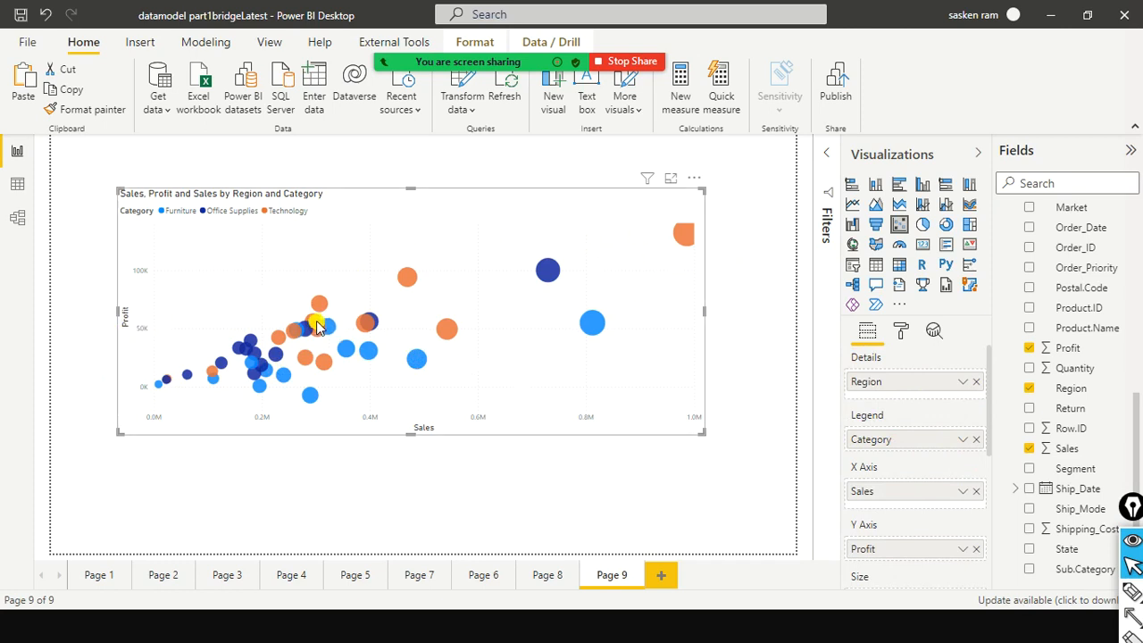
pyautogui.moveTo(234, 366)
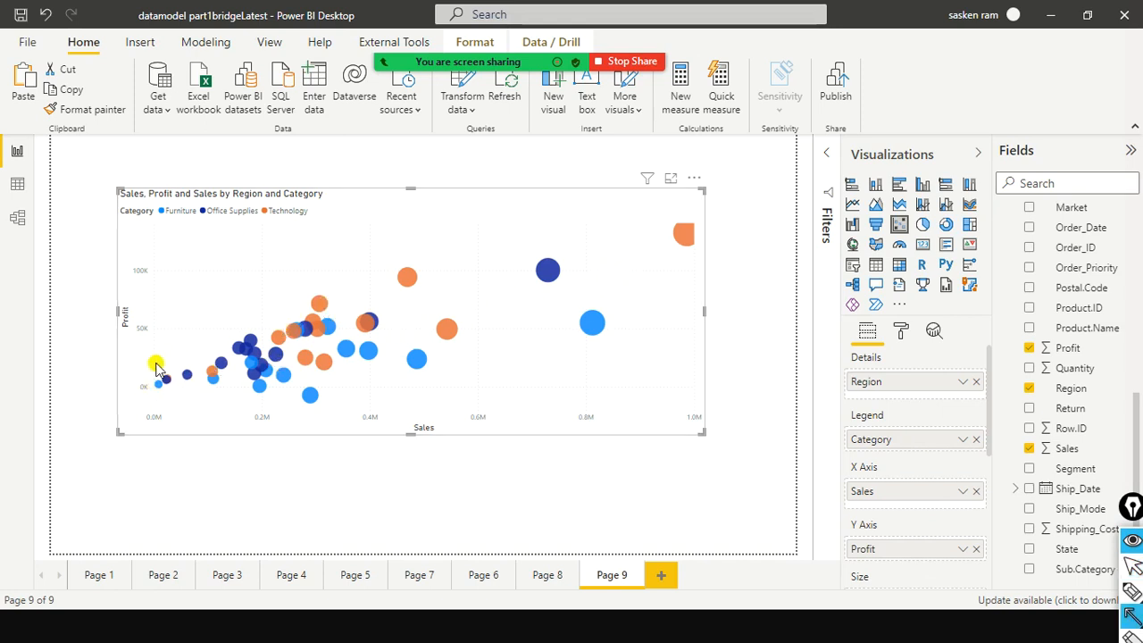
pyautogui.moveTo(153, 386)
pyautogui.mouseDown()
pyautogui.moveTo(732, 286)
pyautogui.moveTo(732, 224)
pyautogui.moveTo(724, 238)
pyautogui.mouseUp()
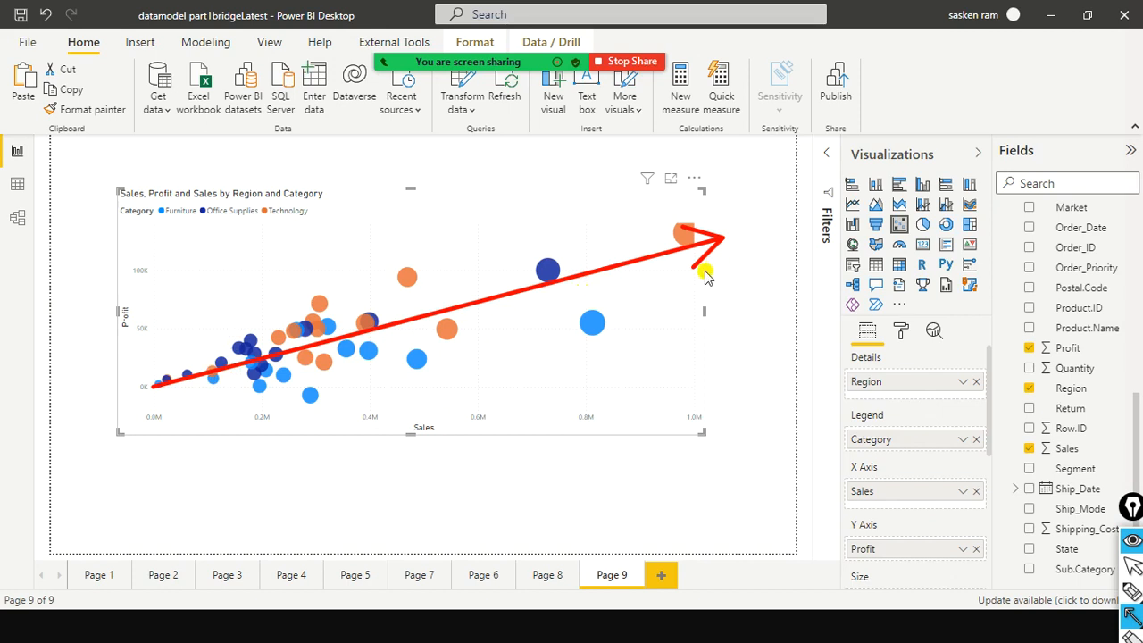
pyautogui.hotkey('ctrl', 'z')
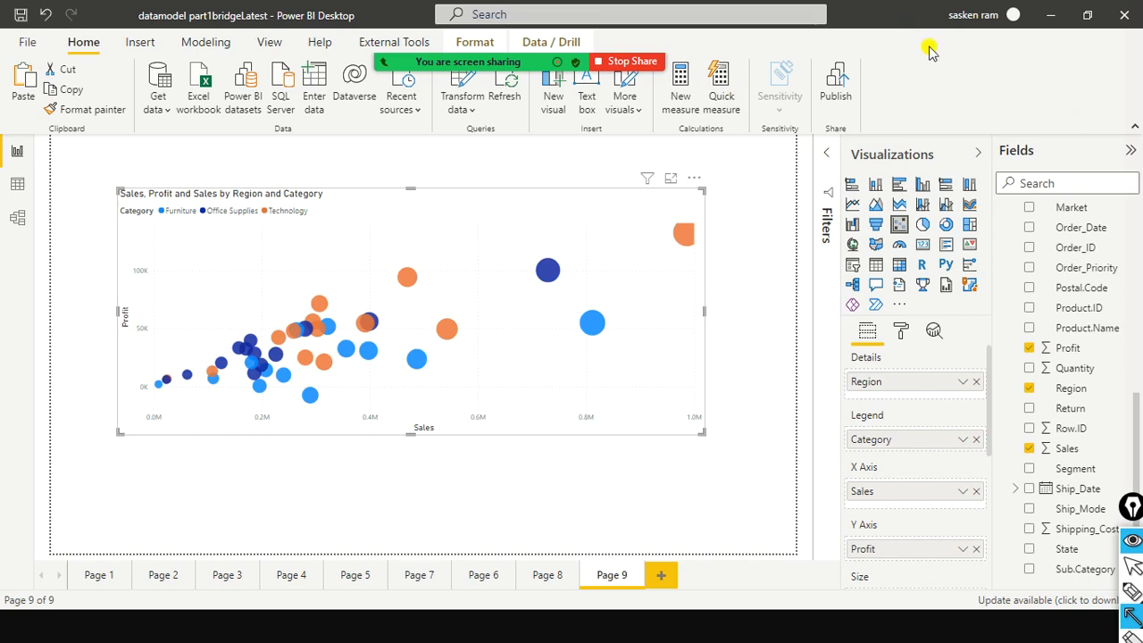
pyautogui.click(677, 283)
pyautogui.moveTo(991, 402)
pyautogui.mouseDown()
pyautogui.moveTo(1010, 519)
pyautogui.moveTo(998, 488)
pyautogui.mouseUp()
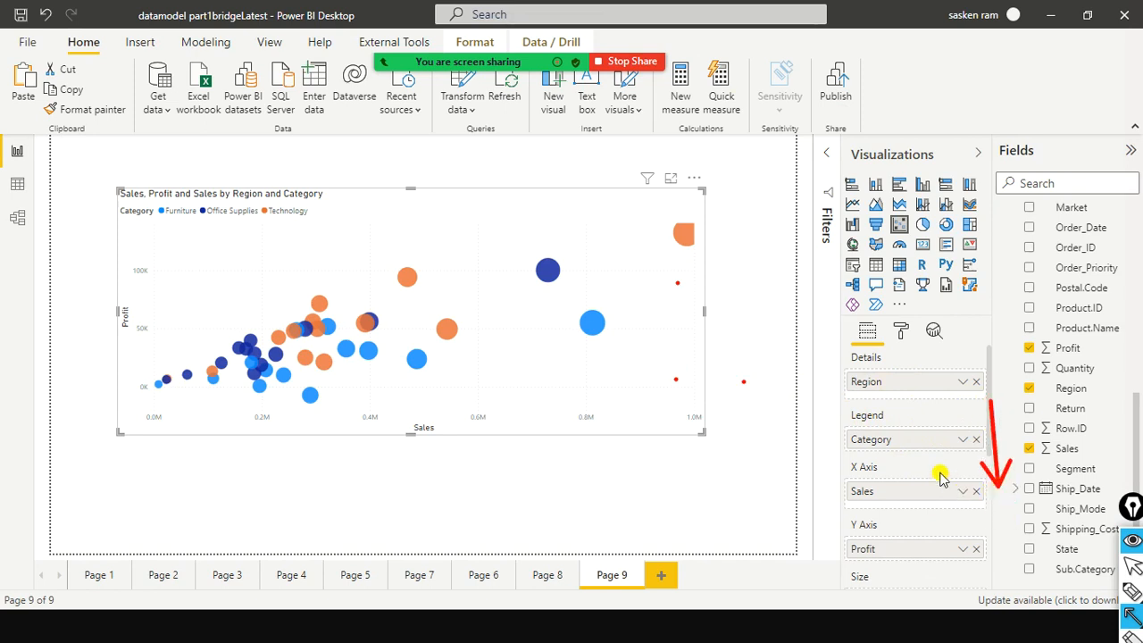
pyautogui.hotkey('ctrl', 'shift', '2')
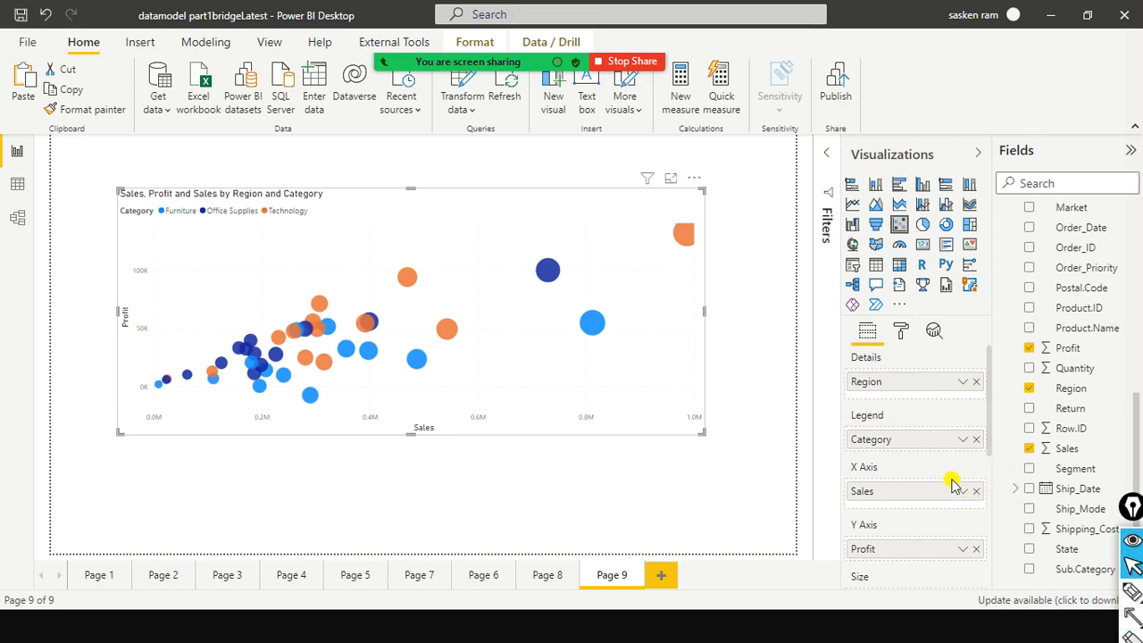
# Add Year from the Calendar table's date hierarchy to the scatter chart's play axis and play the animation
pyautogui.scroll(-3, 952, 483)
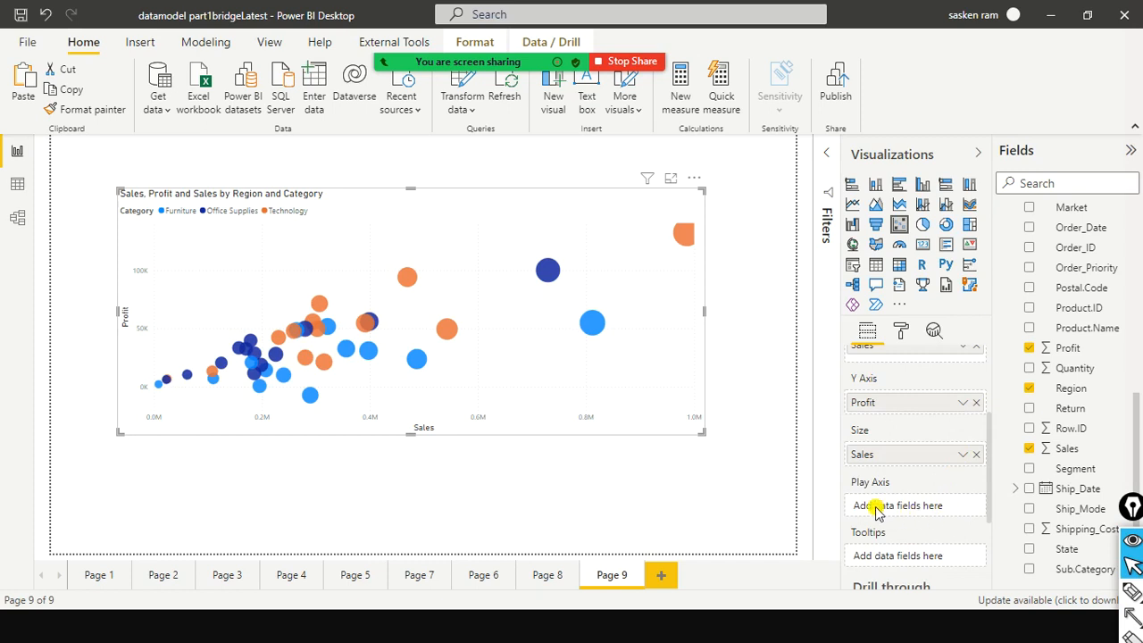
pyautogui.scroll(6, 1083, 294)
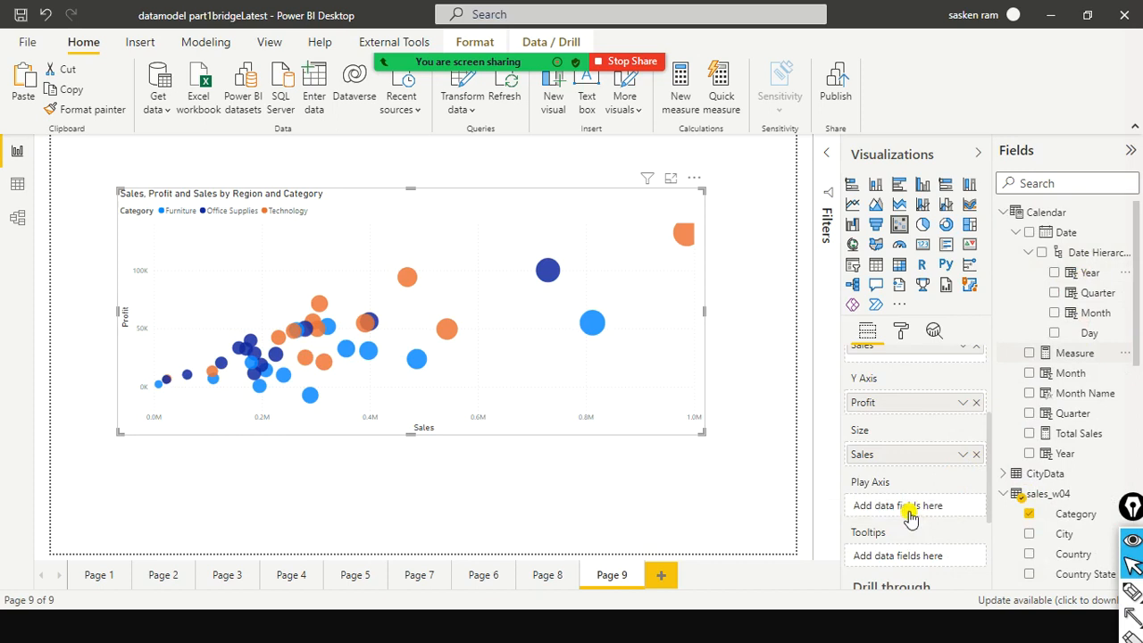
pyautogui.moveTo(909, 515); pyautogui.dragTo(903, 513)
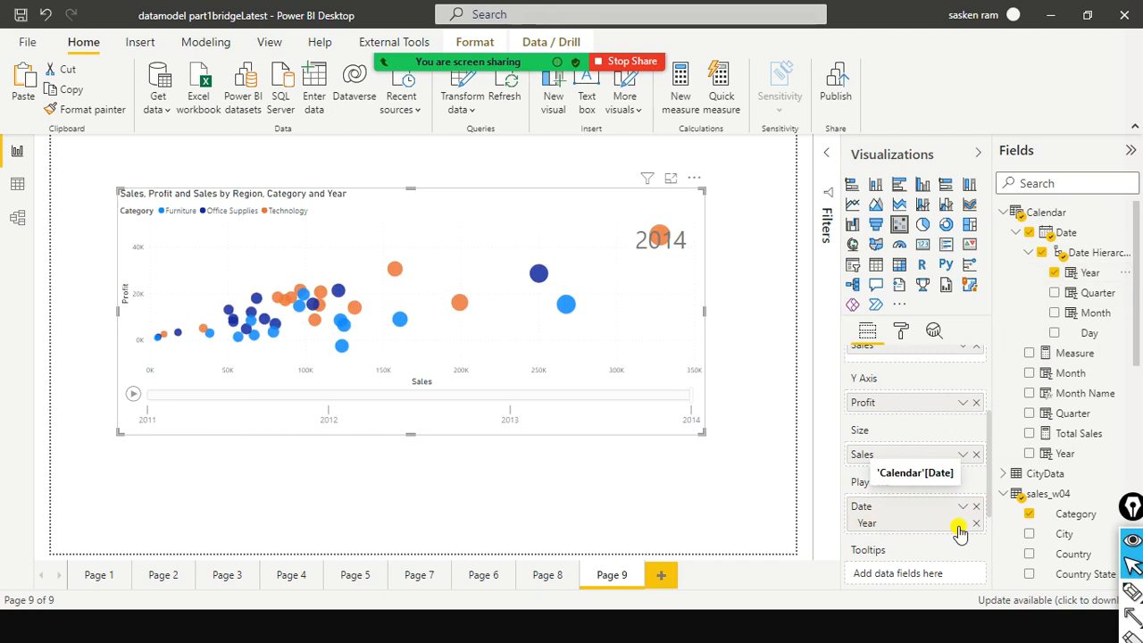
pyautogui.click(130, 398)
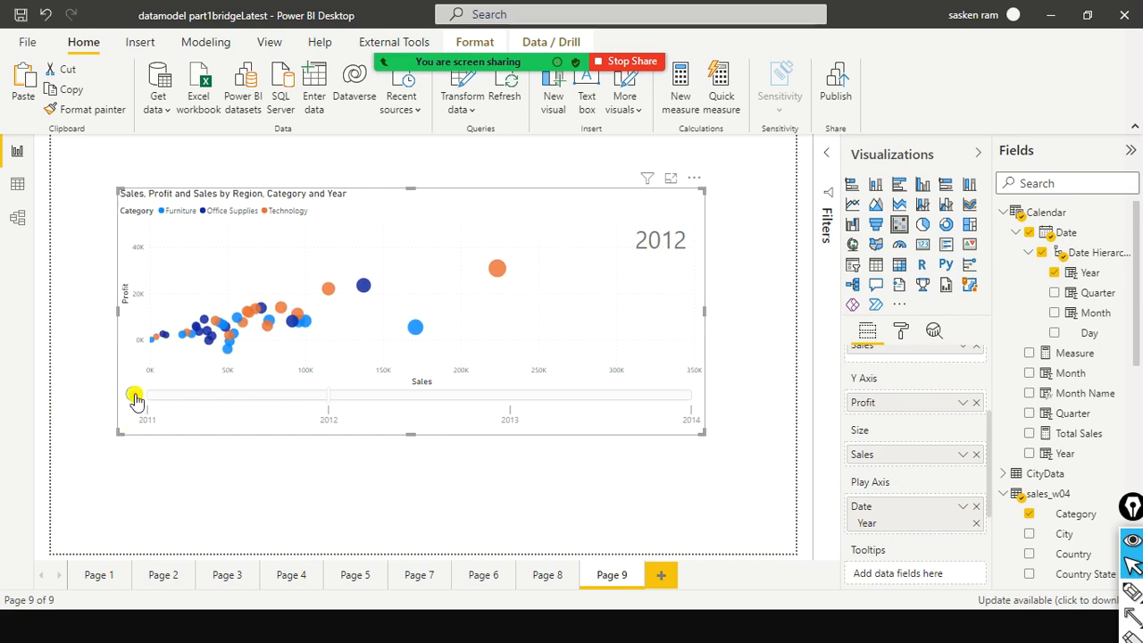
# Replay the scatter chart's animation from 2011 to 2014 and watch how the bubbles move through the years
pyautogui.click(134, 397)
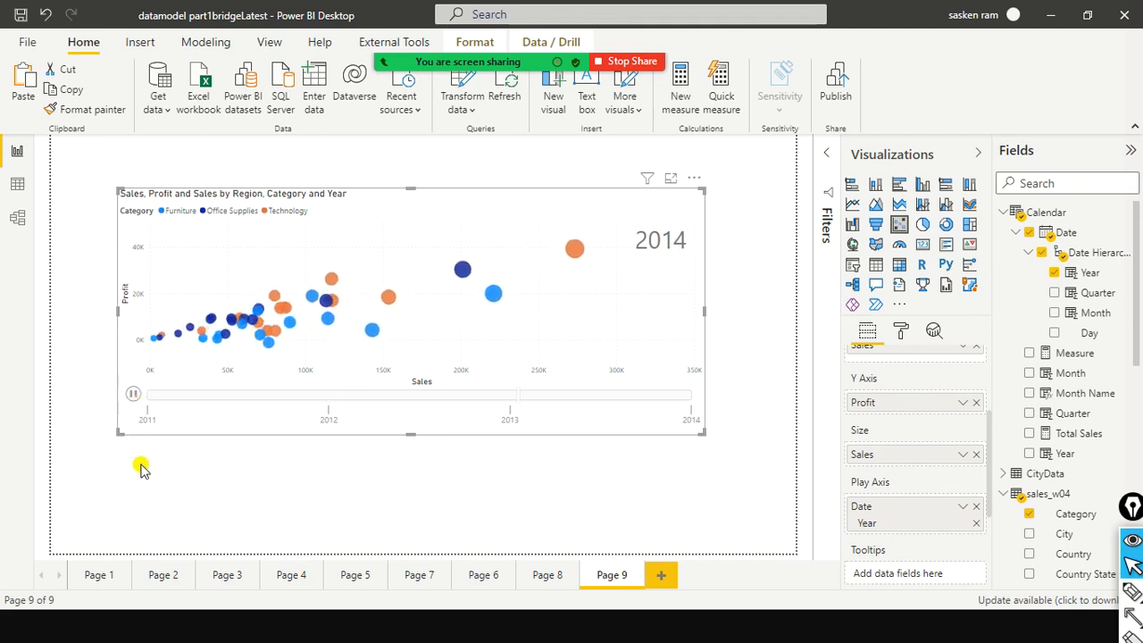
pyautogui.click(134, 397)
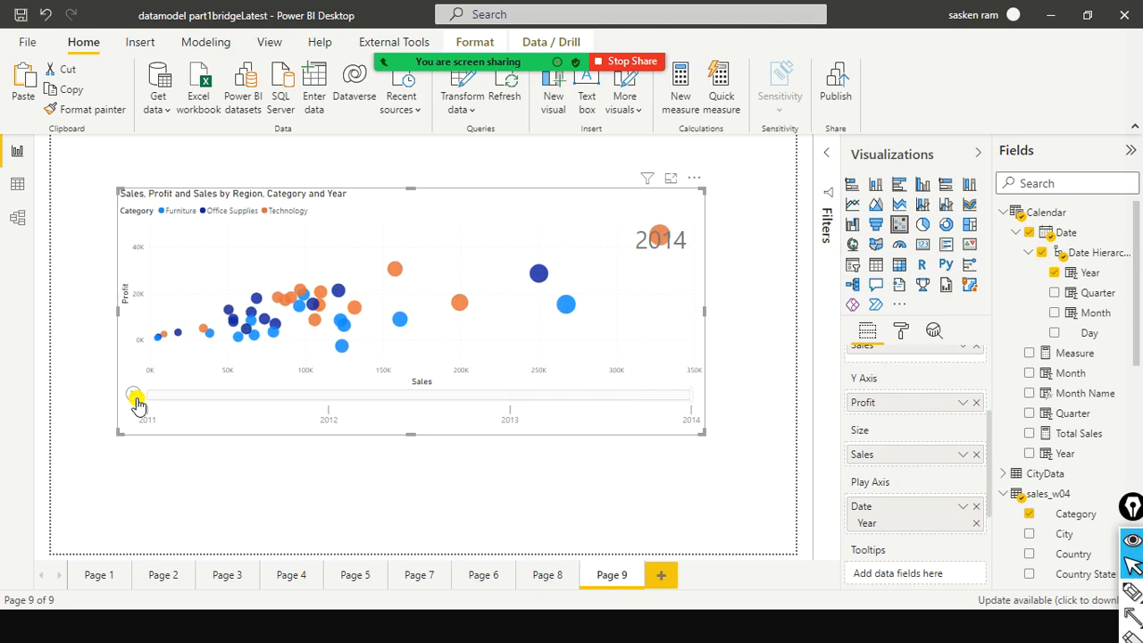
pyautogui.click(134, 397)
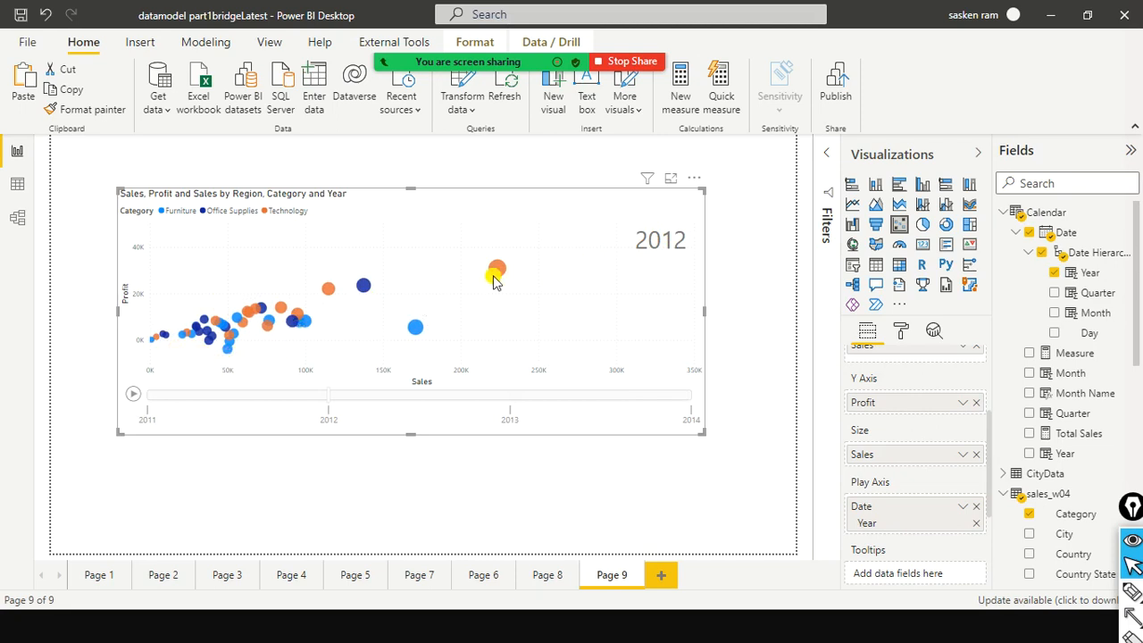
pyautogui.click(130, 396)
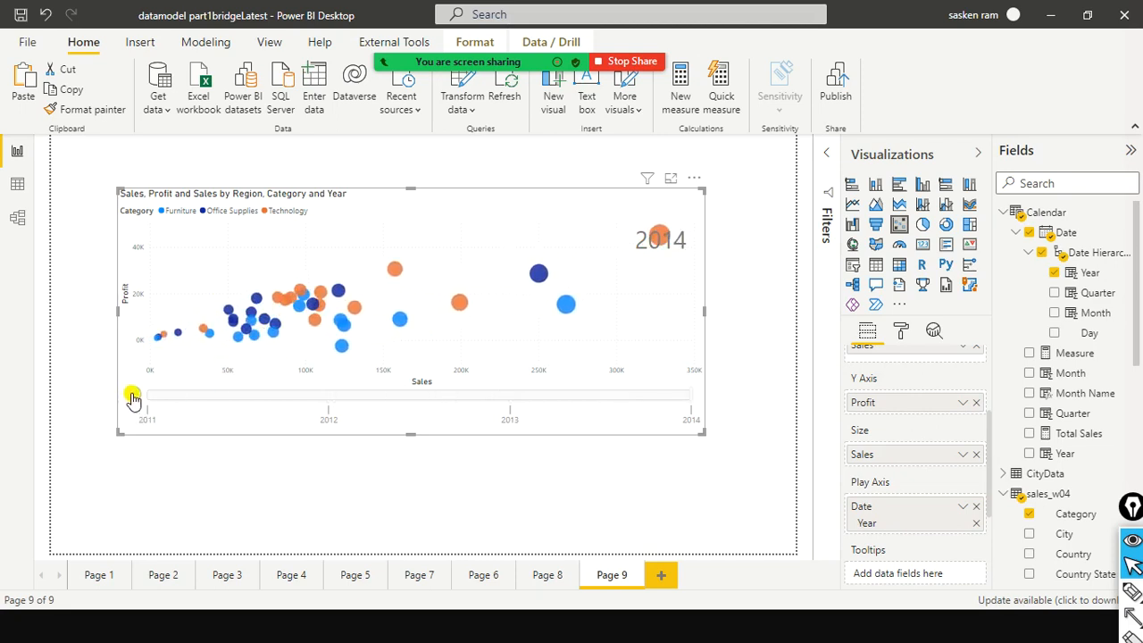
pyautogui.click(131, 396)
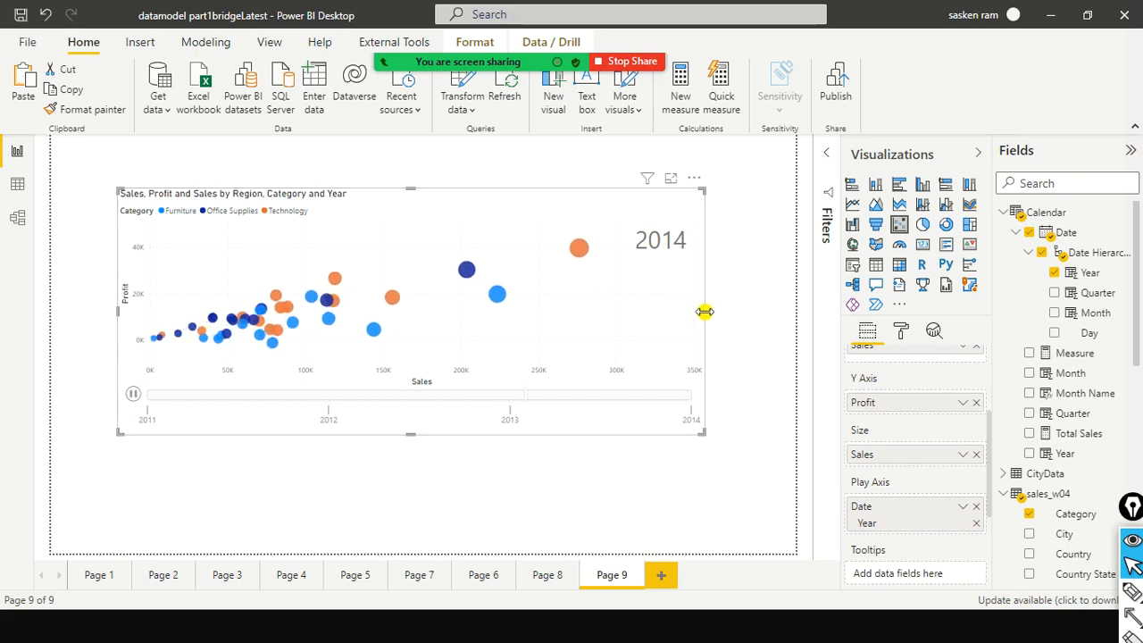
# Narrow the scatter chart and add an average line based on the Sales measure
pyautogui.moveTo(704, 311); pyautogui.dragTo(596, 287)
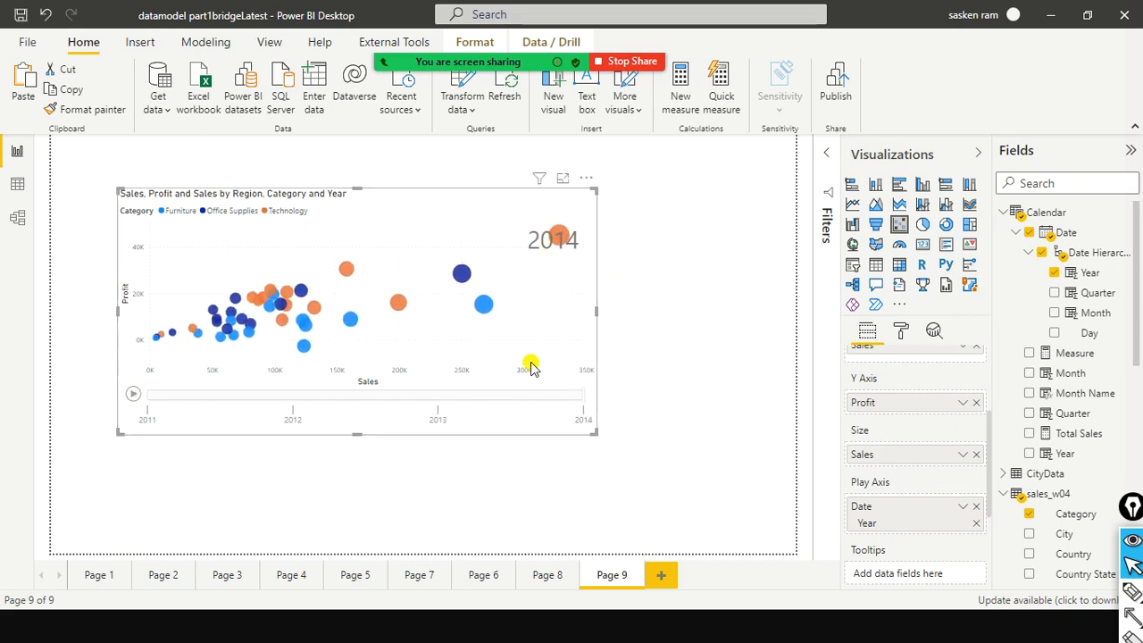
pyautogui.click(899, 336)
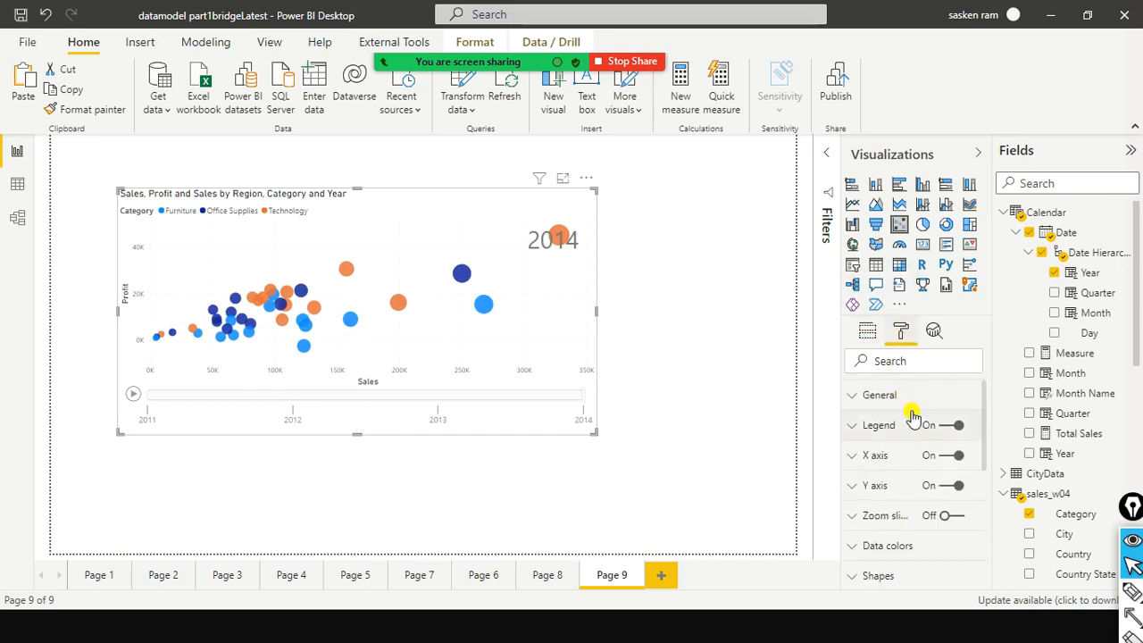
pyautogui.click(935, 332)
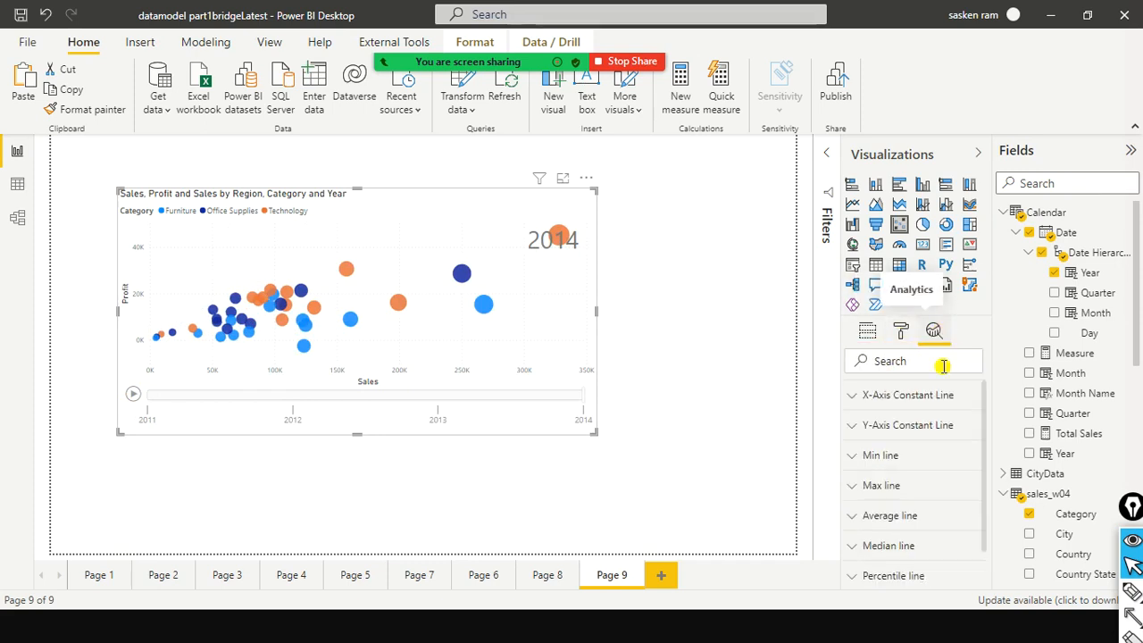
pyautogui.scroll(-1, 965, 425)
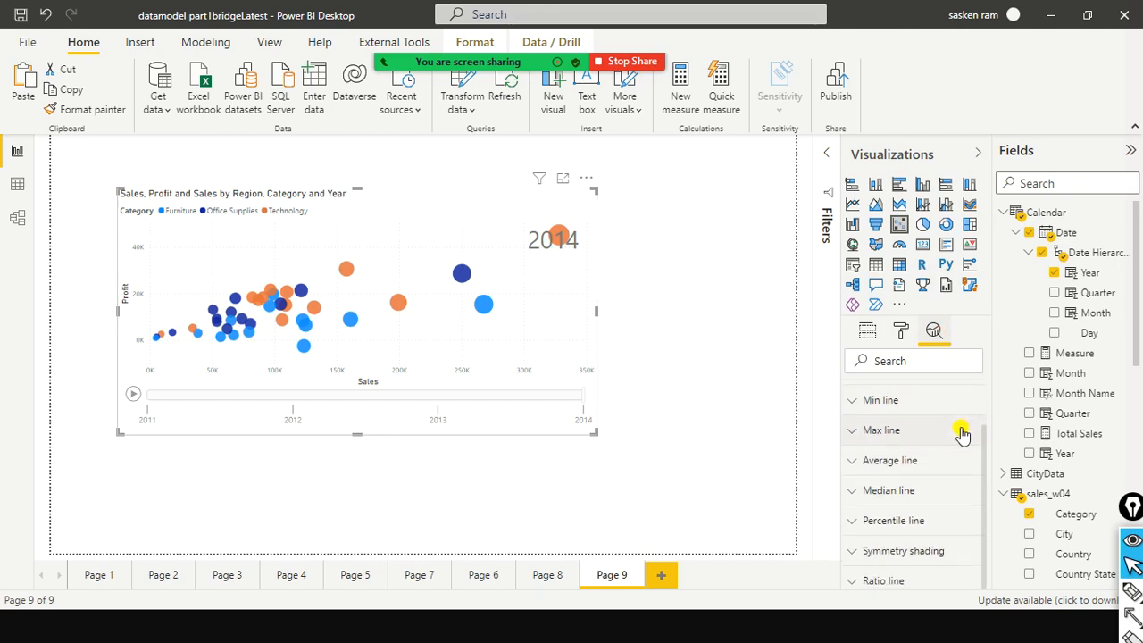
pyautogui.click(852, 463)
pyautogui.click(865, 503)
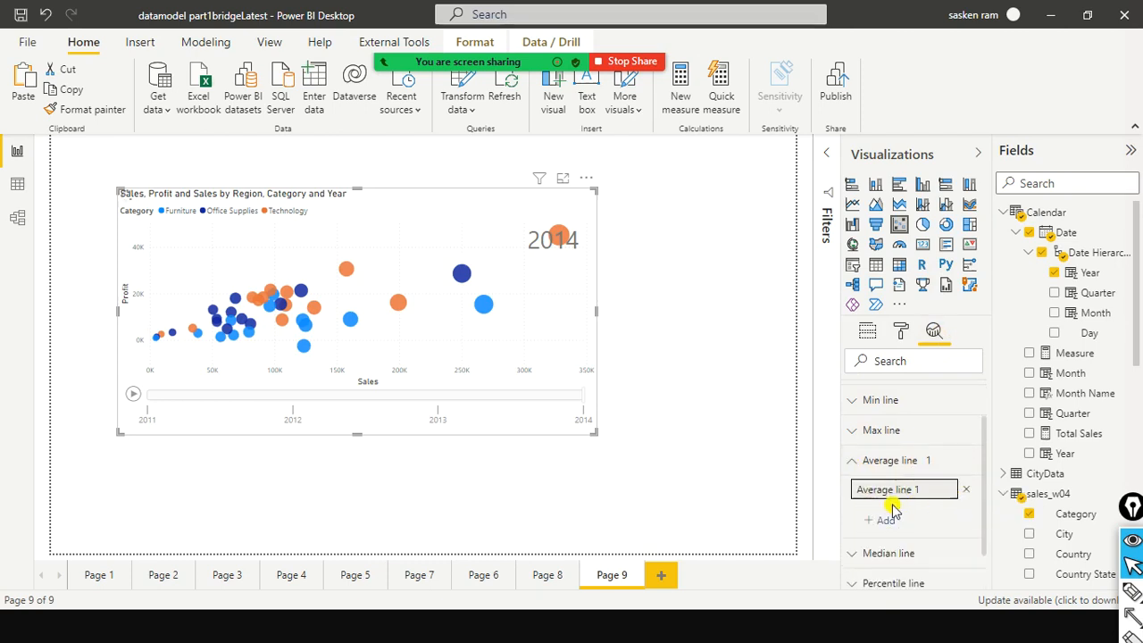
pyautogui.scroll(-1, 903, 496)
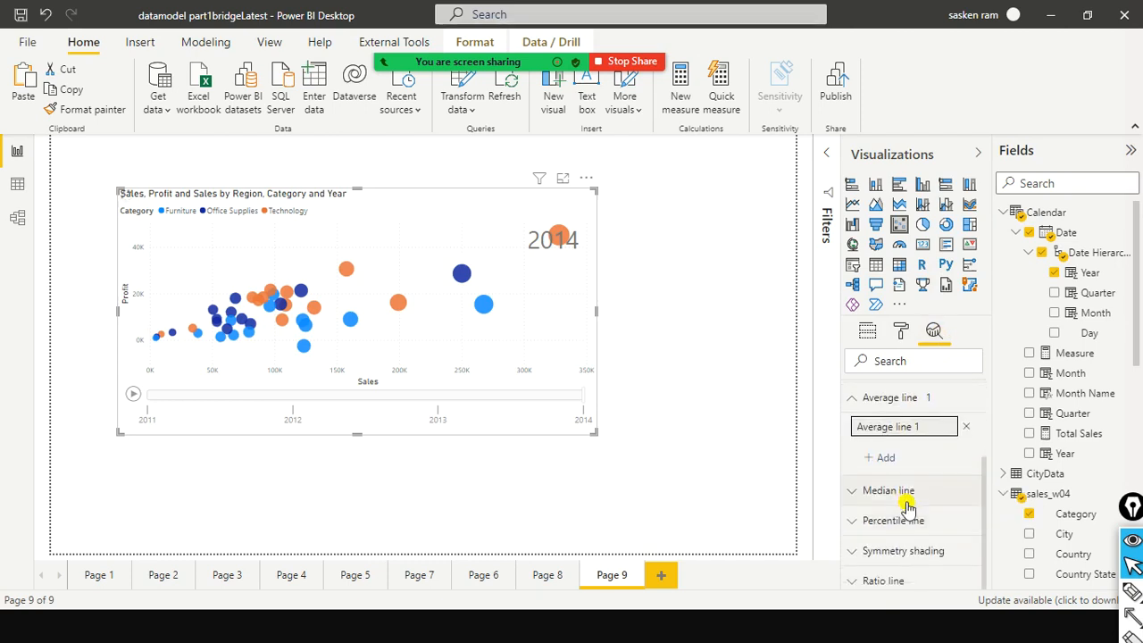
pyautogui.click(934, 427)
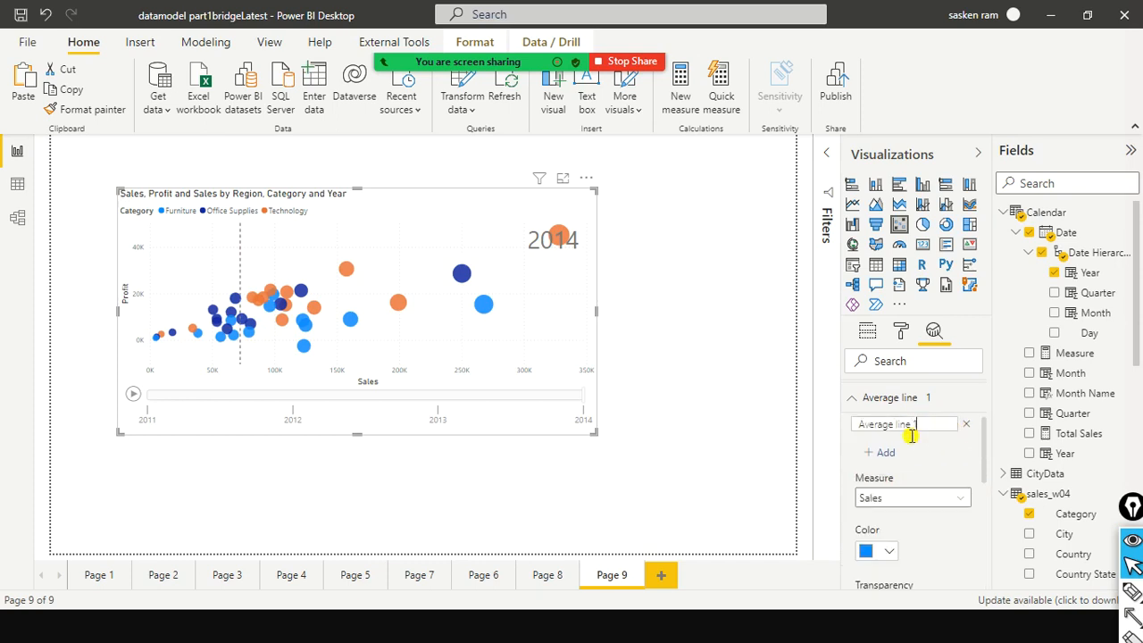
pyautogui.click(957, 500)
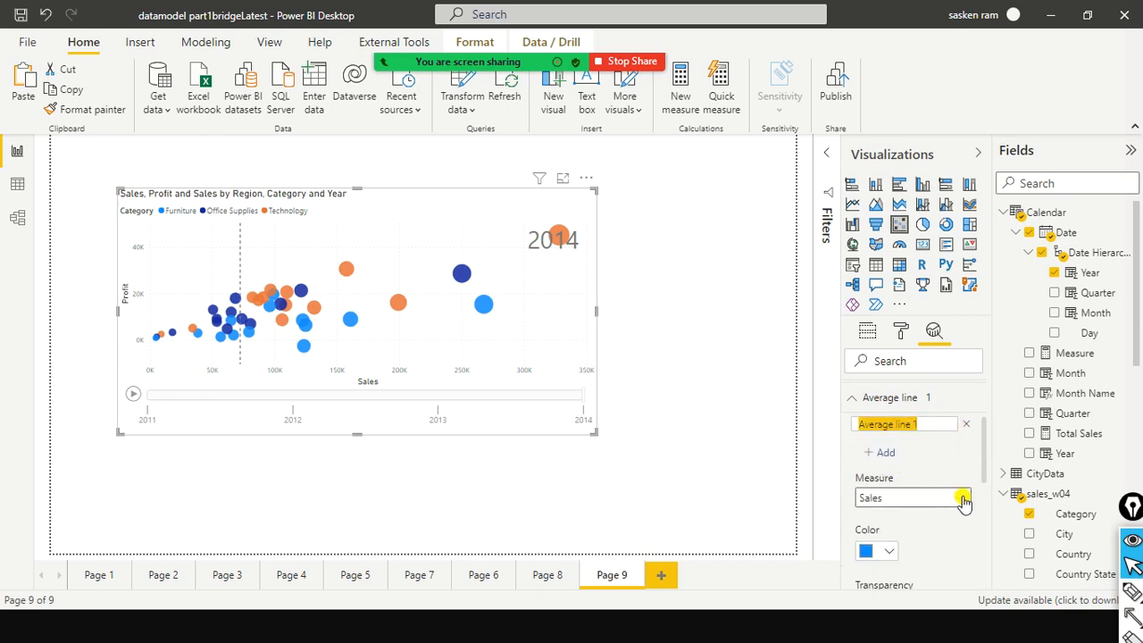
# Add a second average line and set the first average line's measure to Profit
pyautogui.click(886, 453)
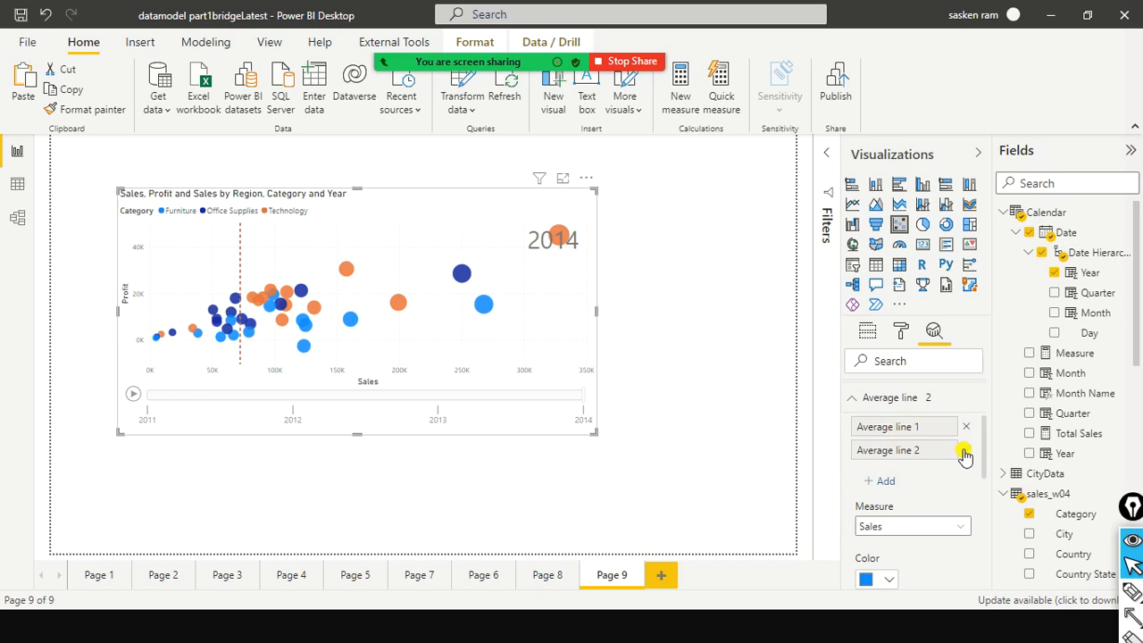
pyautogui.click(961, 530)
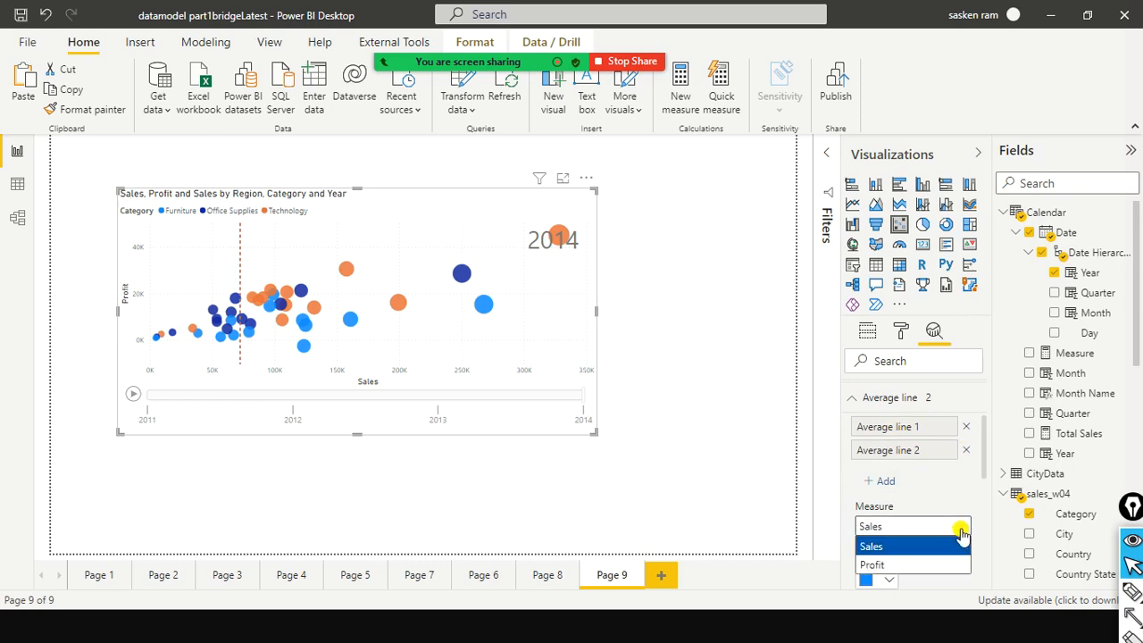
pyautogui.click(923, 563)
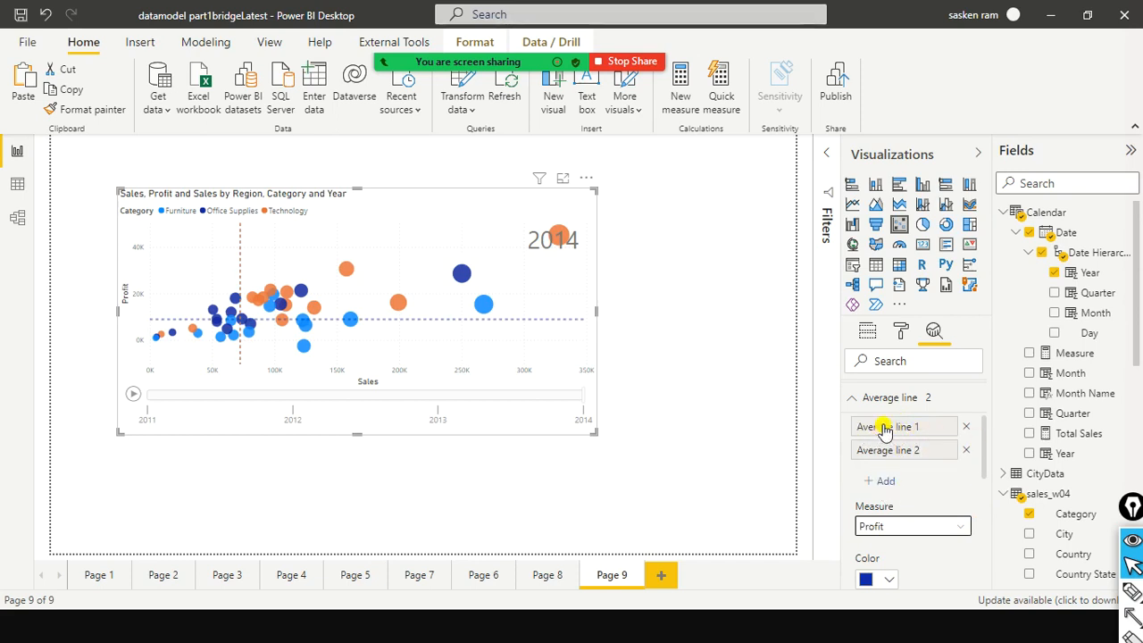
# Review the measures assigned to Average line 1 and Average line 2, keeping Profit for the first
pyautogui.click(917, 426)
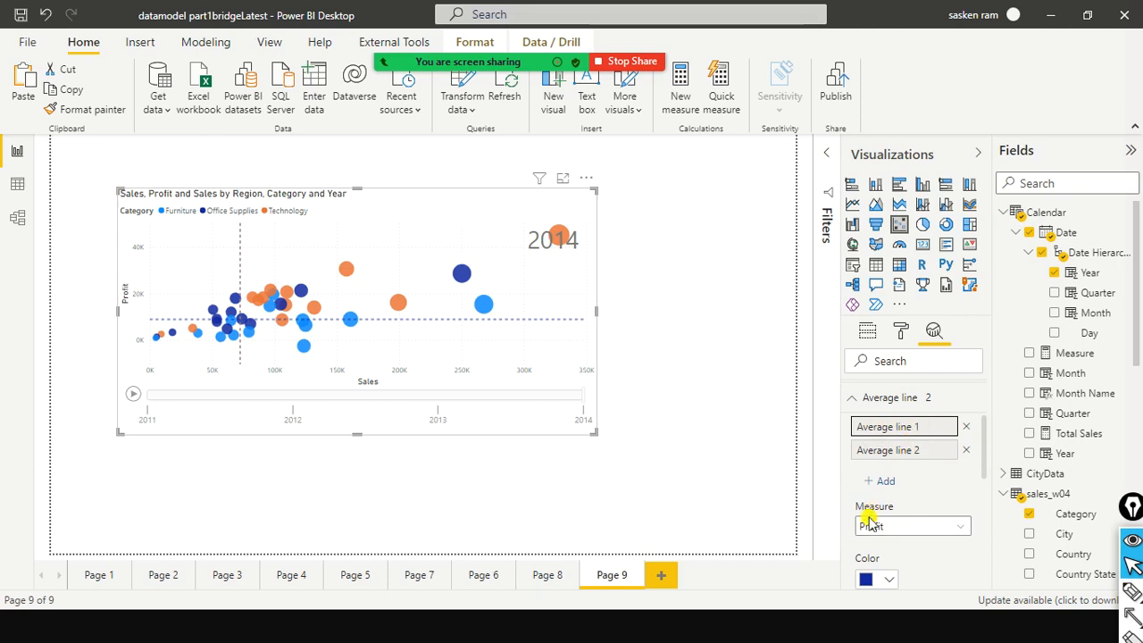
pyautogui.click(931, 450)
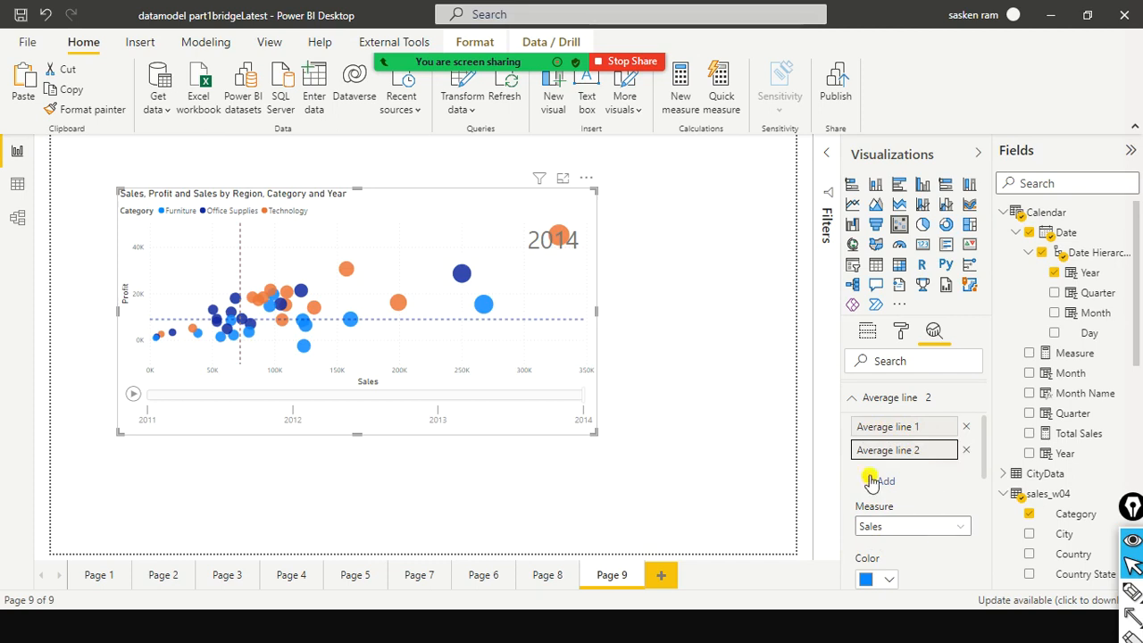
pyautogui.click(901, 427)
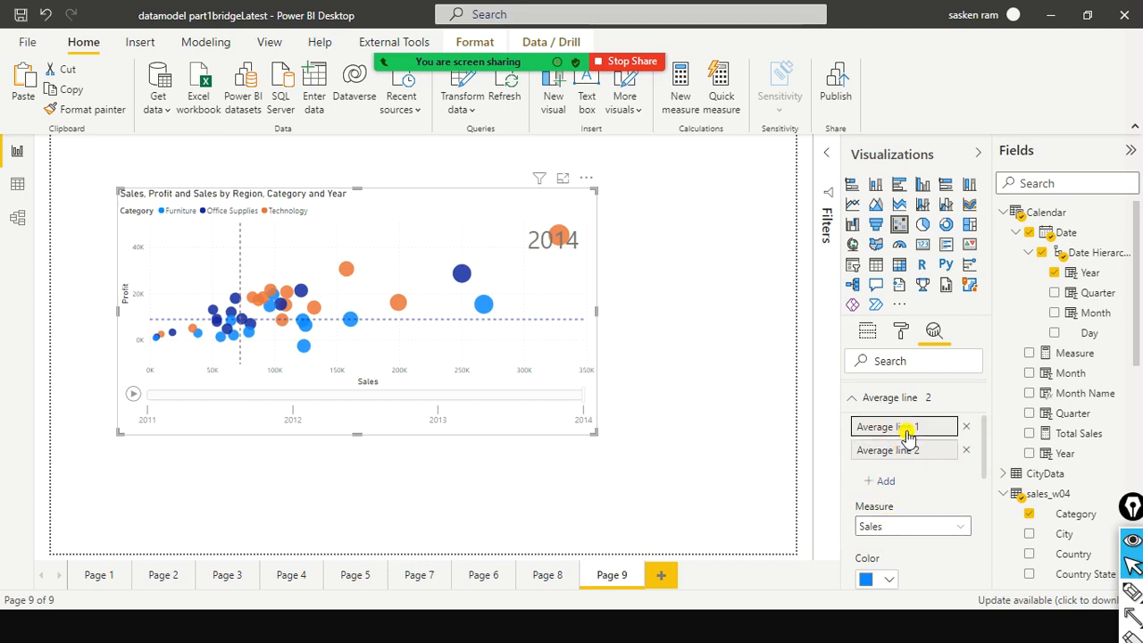
pyautogui.click(960, 533)
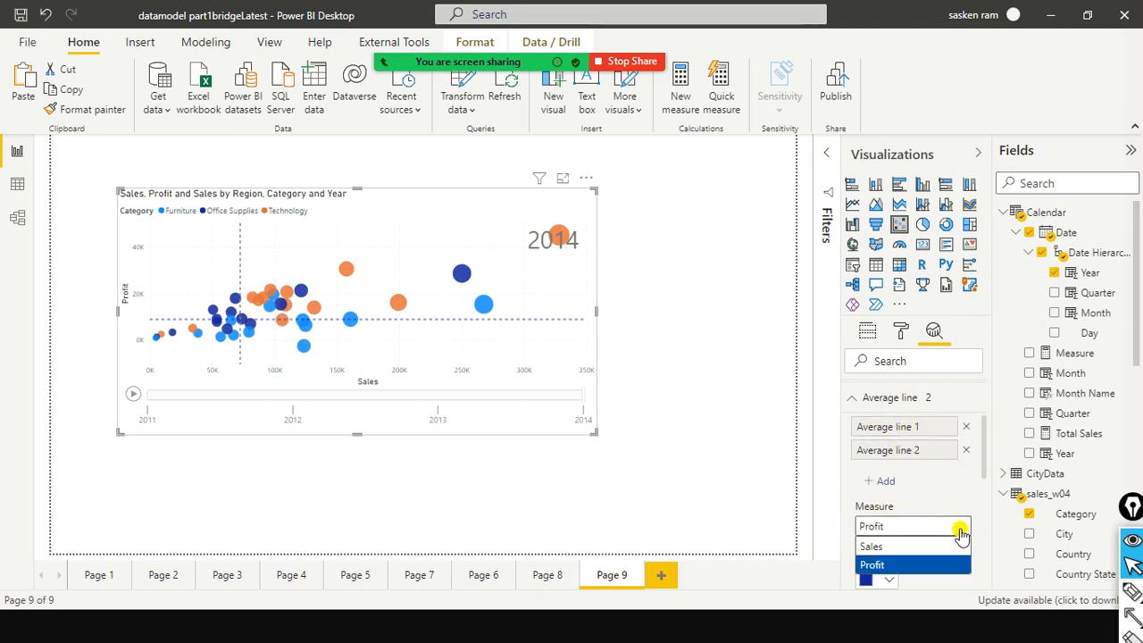
pyautogui.click(918, 565)
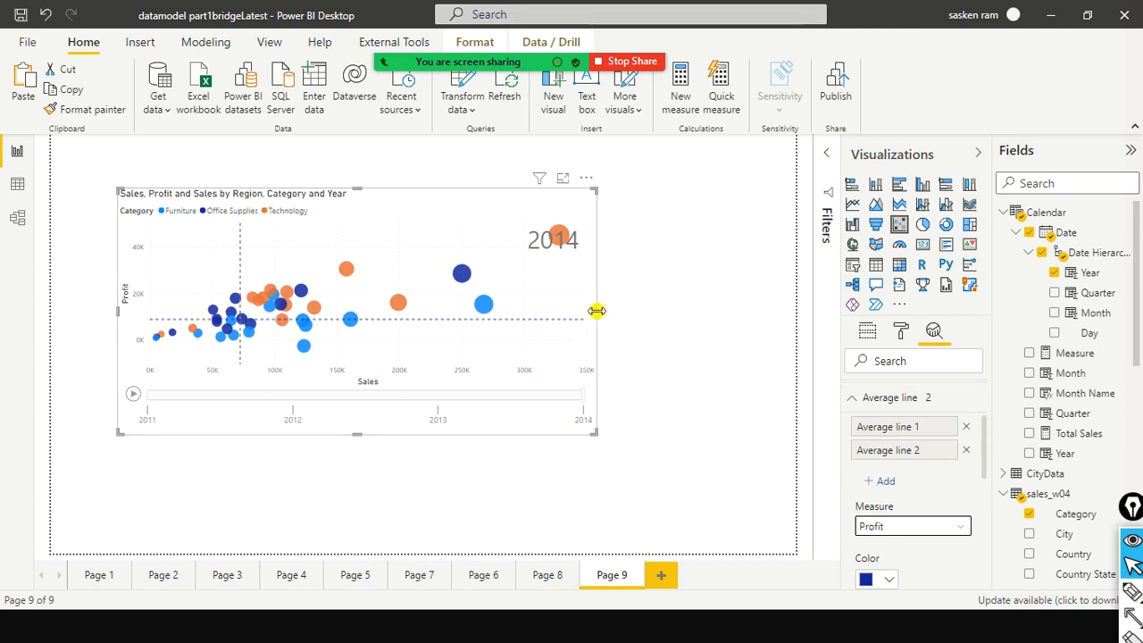
# Widen the scatter chart and examine the sales and profit details of bubbles on either side of the average lines
pyautogui.moveTo(595, 313); pyautogui.dragTo(875, 344)
pyautogui.moveTo(793, 313); pyautogui.dragTo(729, 332)
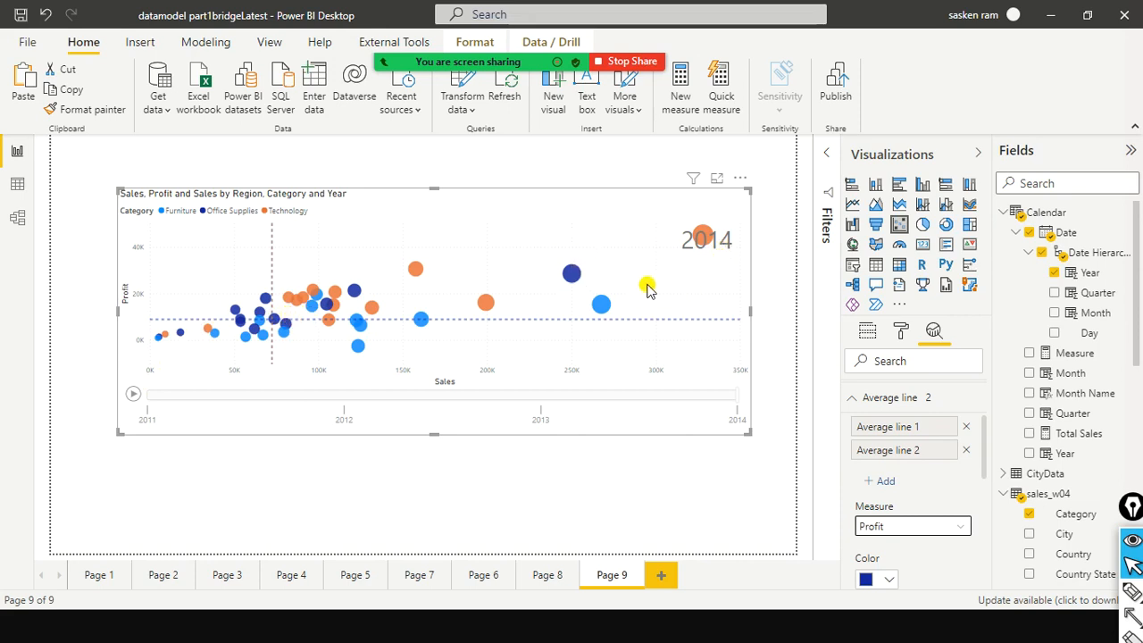
pyautogui.moveTo(701, 241)
pyautogui.moveTo(262, 318)
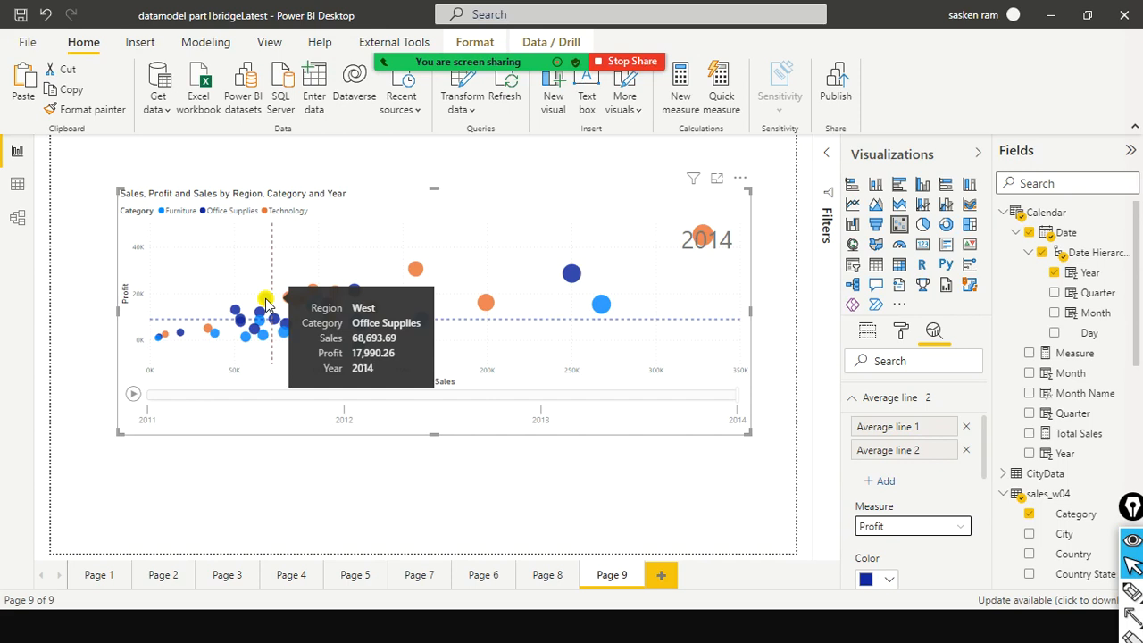
pyautogui.click(402, 168)
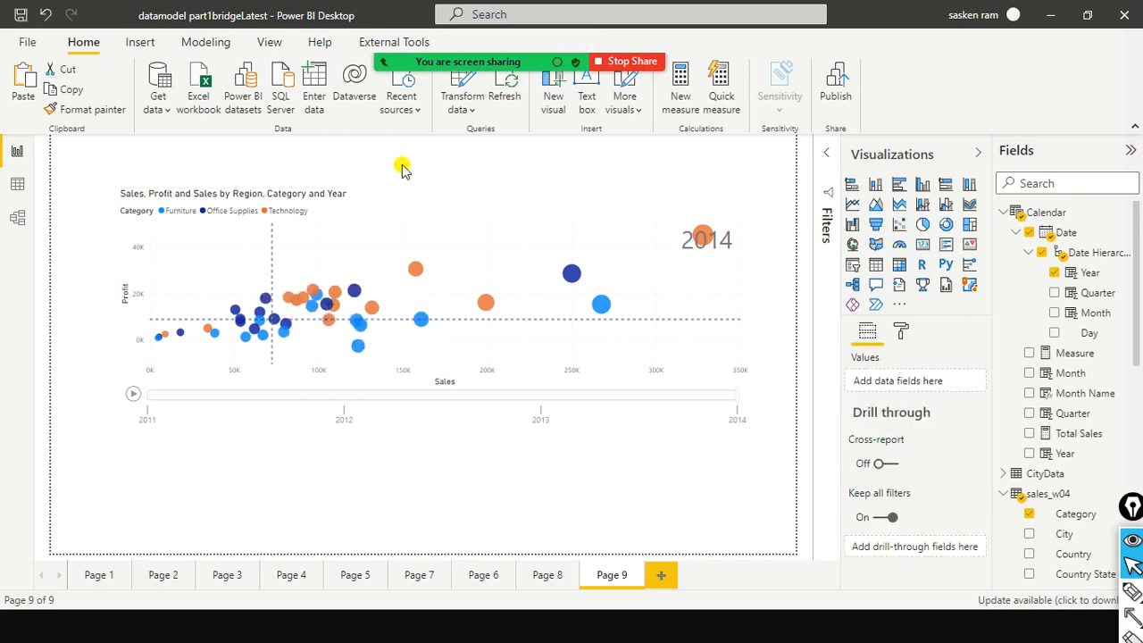
pyautogui.click(399, 246)
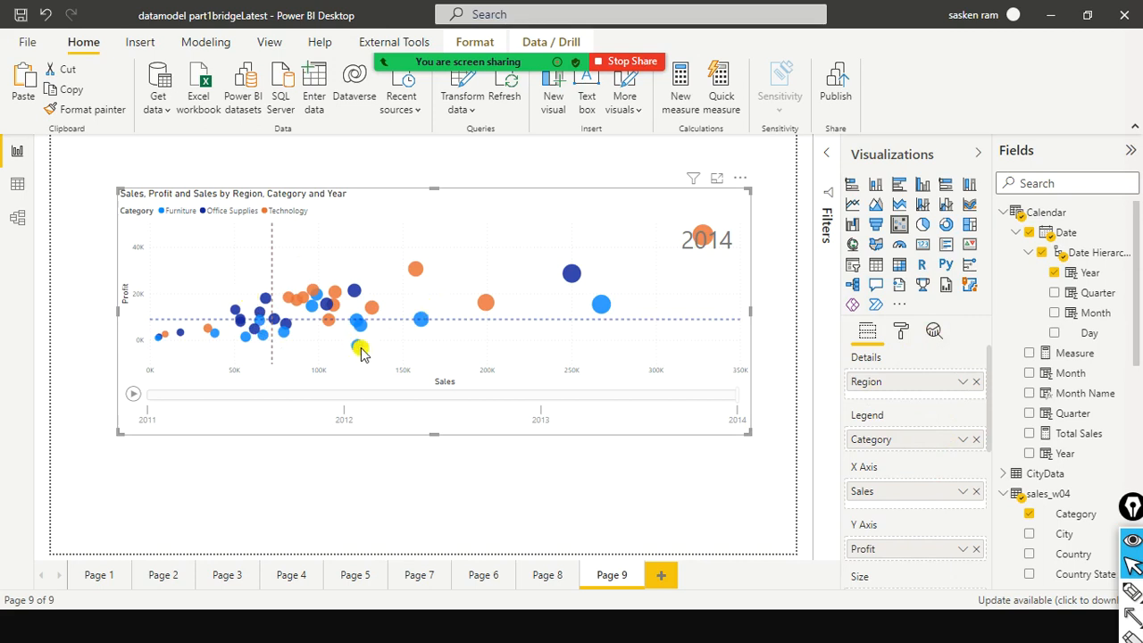
pyautogui.moveTo(364, 354)
pyautogui.moveTo(422, 276)
pyautogui.moveTo(422, 322)
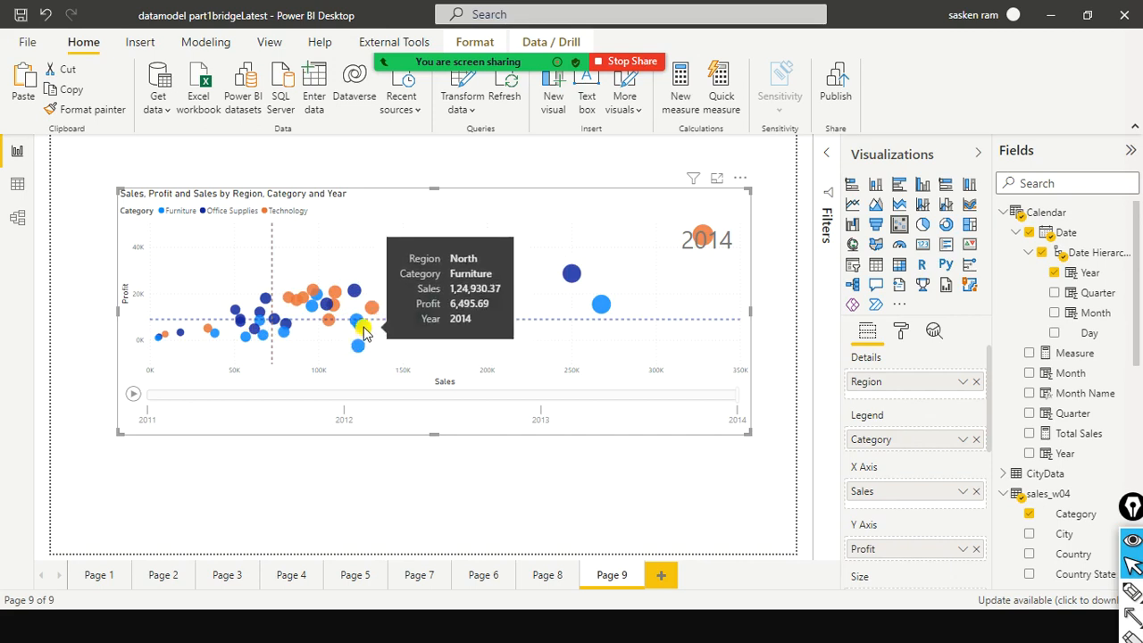
pyautogui.moveTo(362, 329)
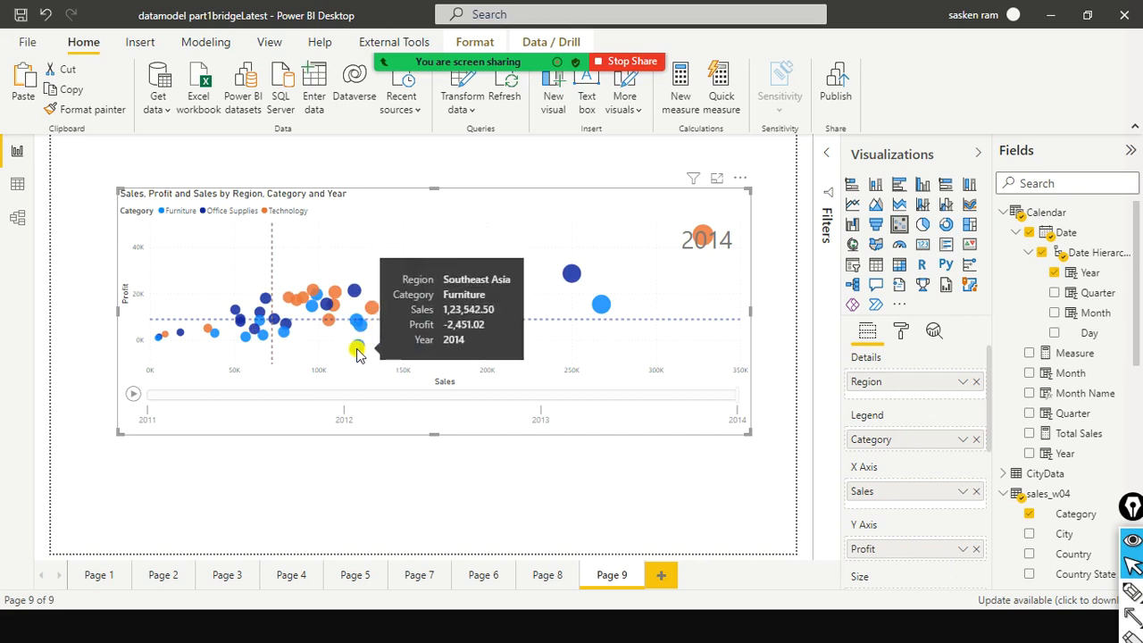
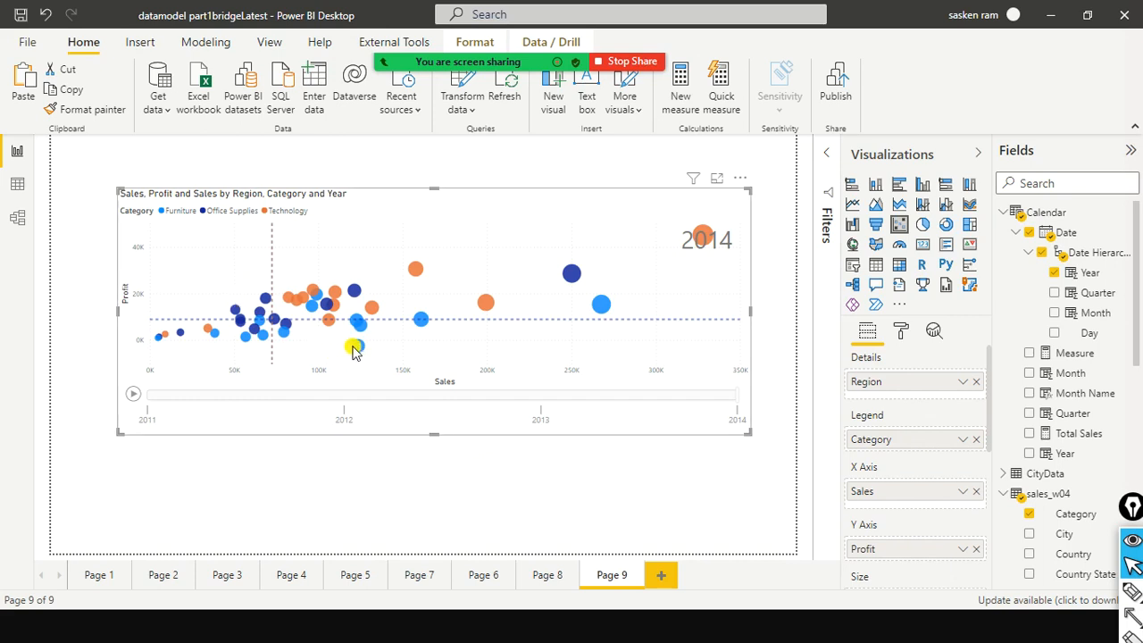
pyautogui.moveTo(354, 348)
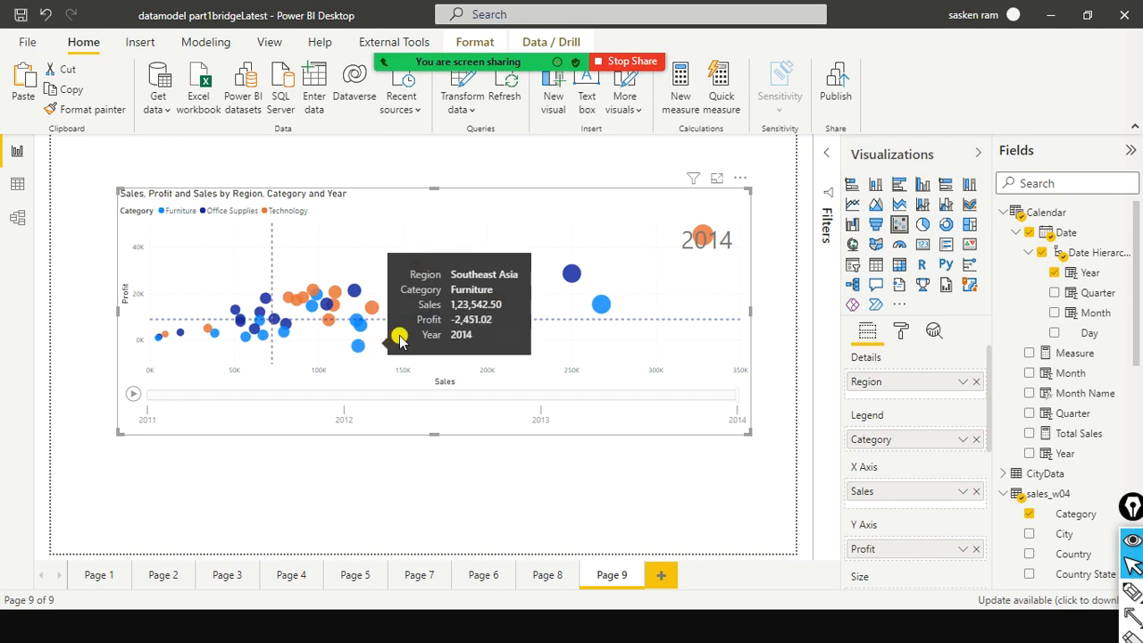
pyautogui.moveTo(360, 354)
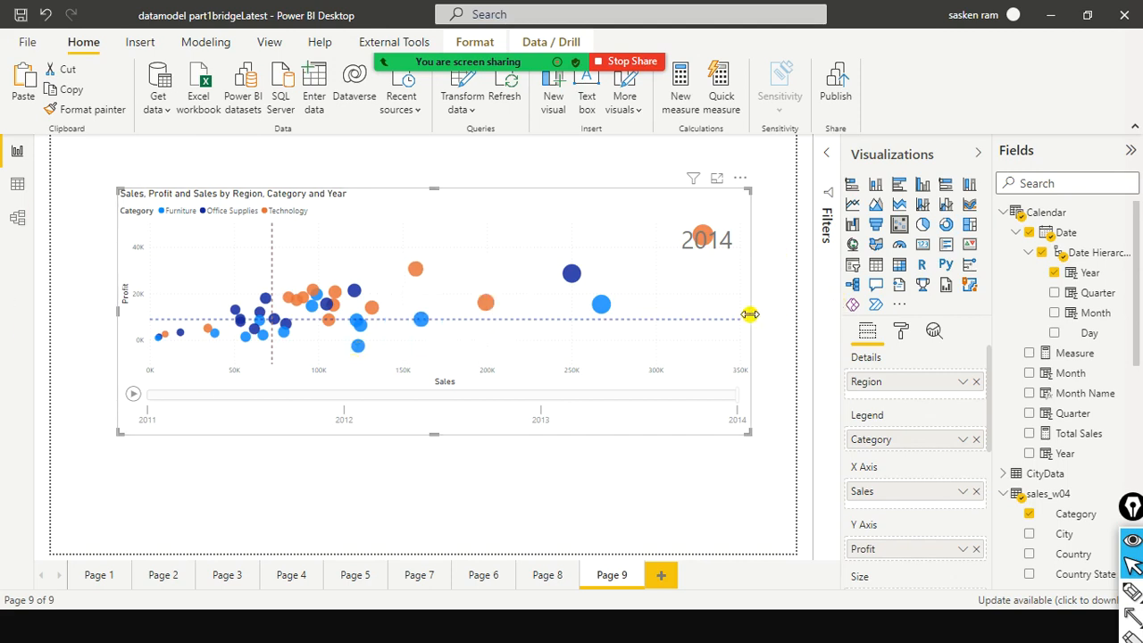
# Shrink the scatter chart to under half the page width and move it to the page's upper-left corner
pyautogui.moveTo(749, 315); pyautogui.dragTo(607, 288)
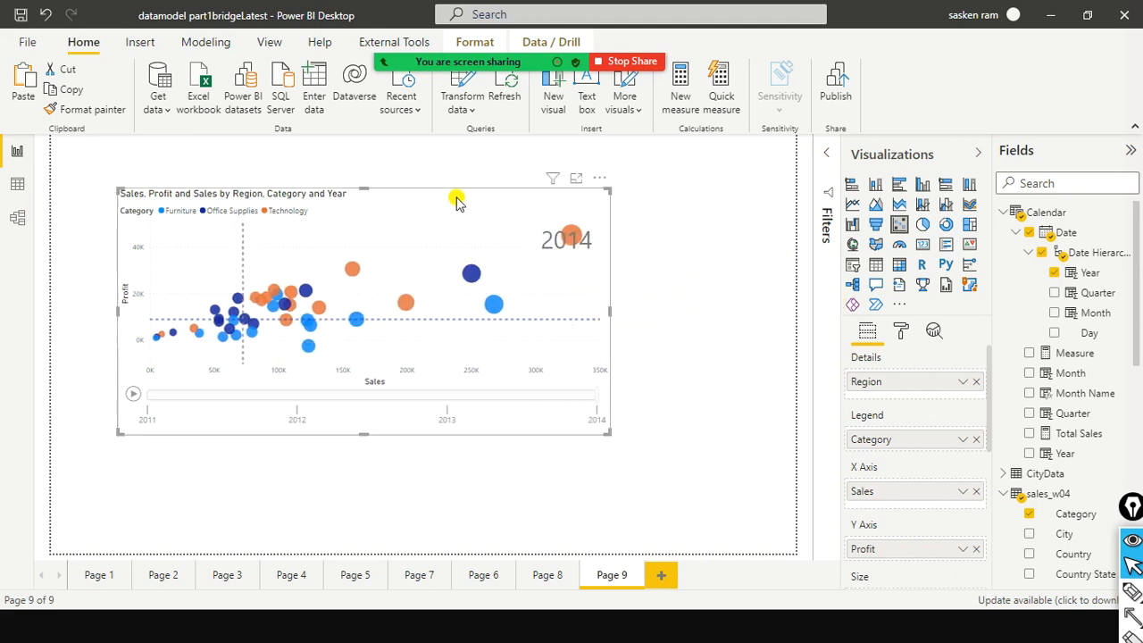
pyautogui.moveTo(455, 201); pyautogui.dragTo(401, 181)
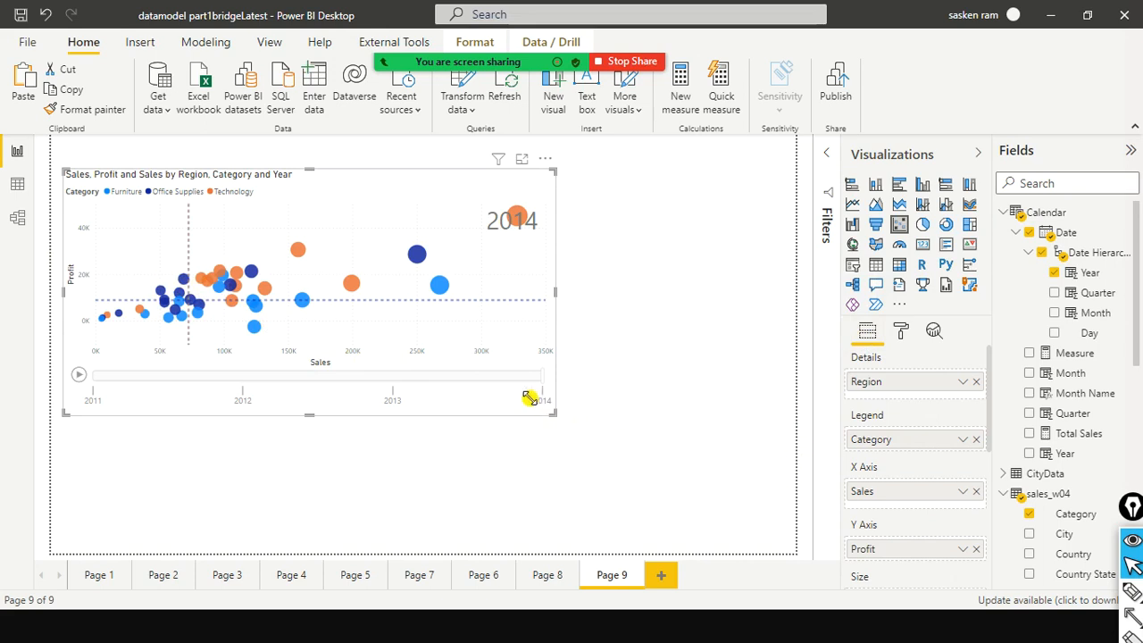
pyautogui.moveTo(529, 398); pyautogui.dragTo(402, 366)
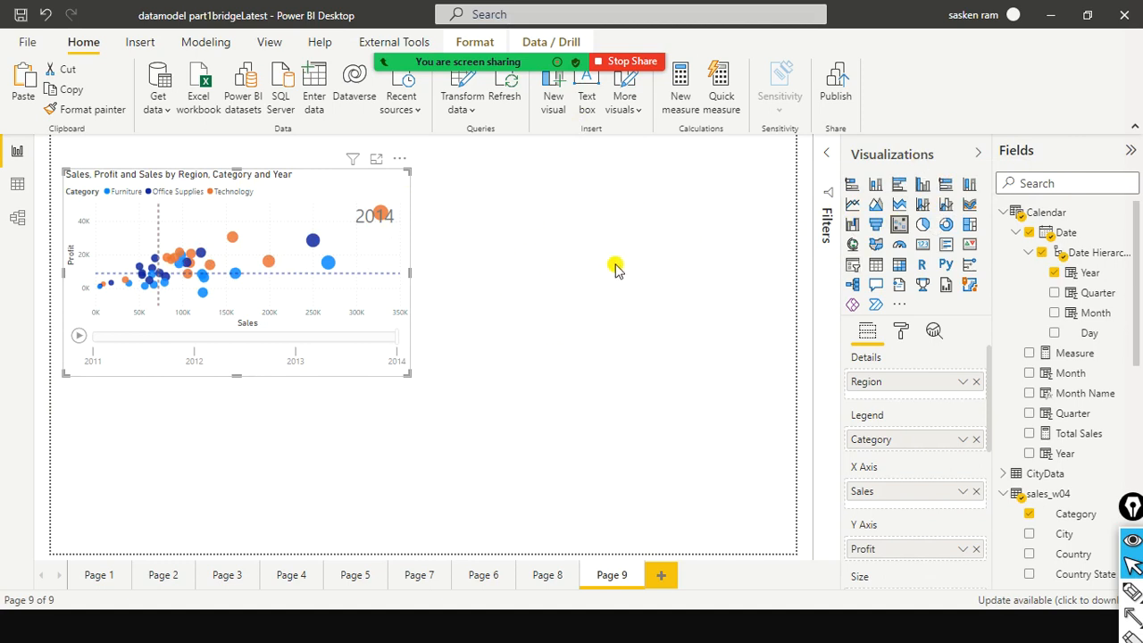
# Insert a Q&A visual in the empty page area beside the scatter chart
pyautogui.click(616, 261)
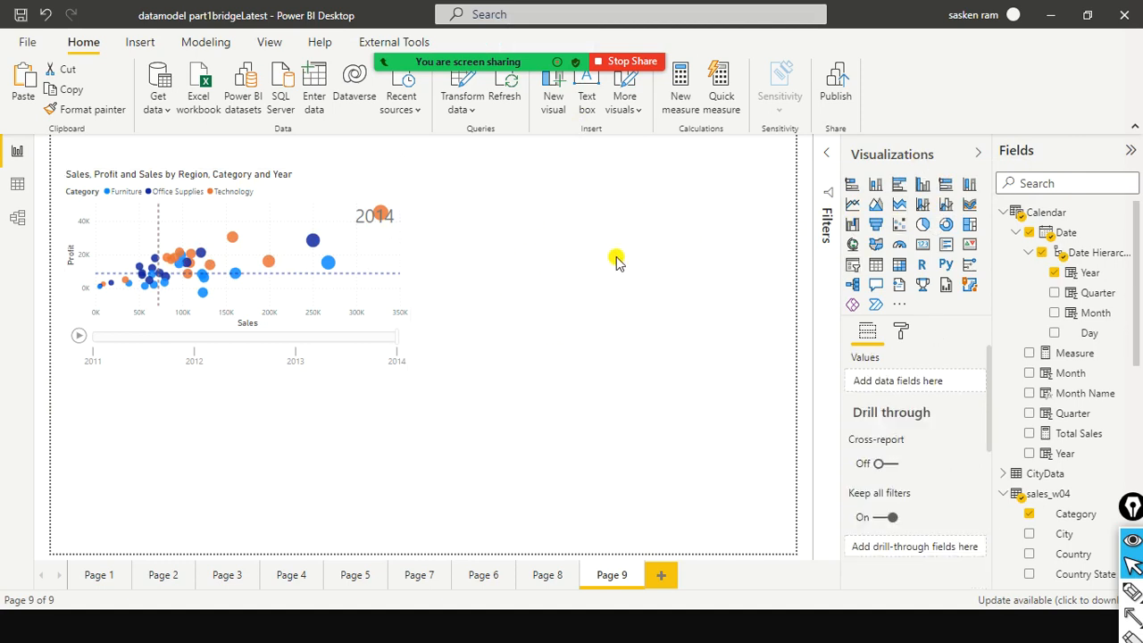
pyautogui.doubleClick(616, 260)
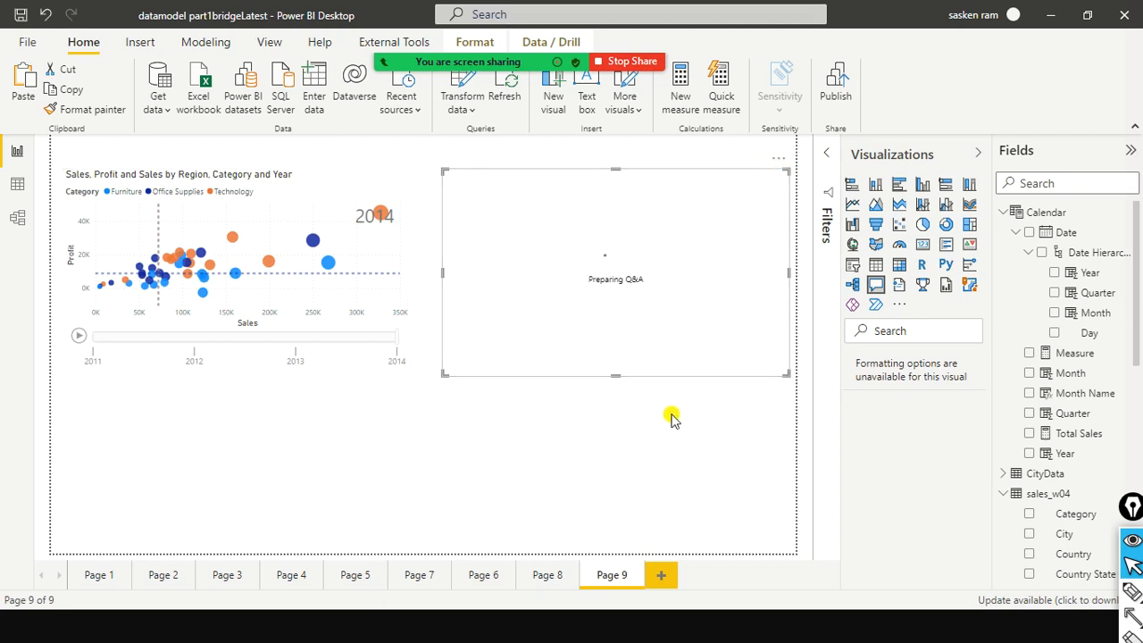
# Delete the Q&A visual beside the scatter chart
pyautogui.click(779, 161)
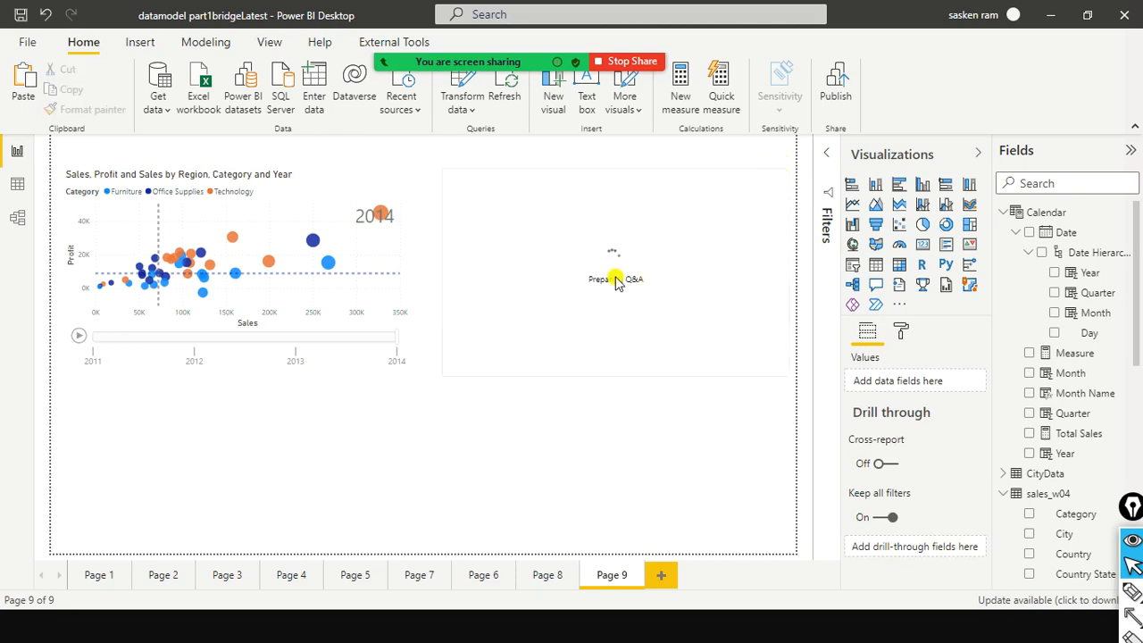
pyautogui.click(778, 163)
pyautogui.click(789, 178)
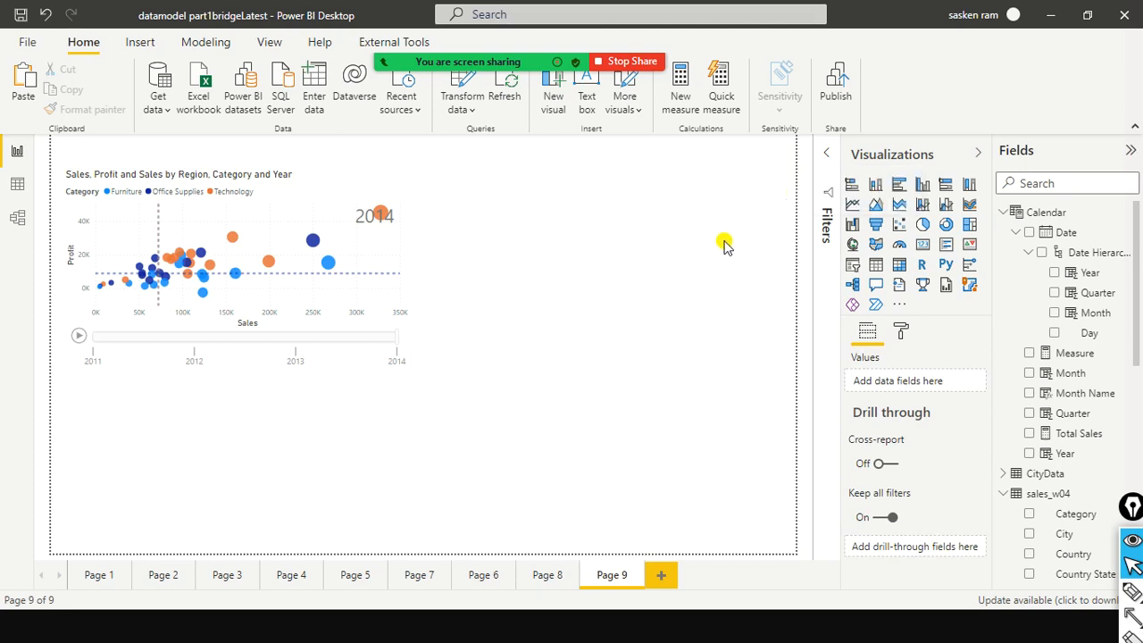
pyautogui.click(356, 182)
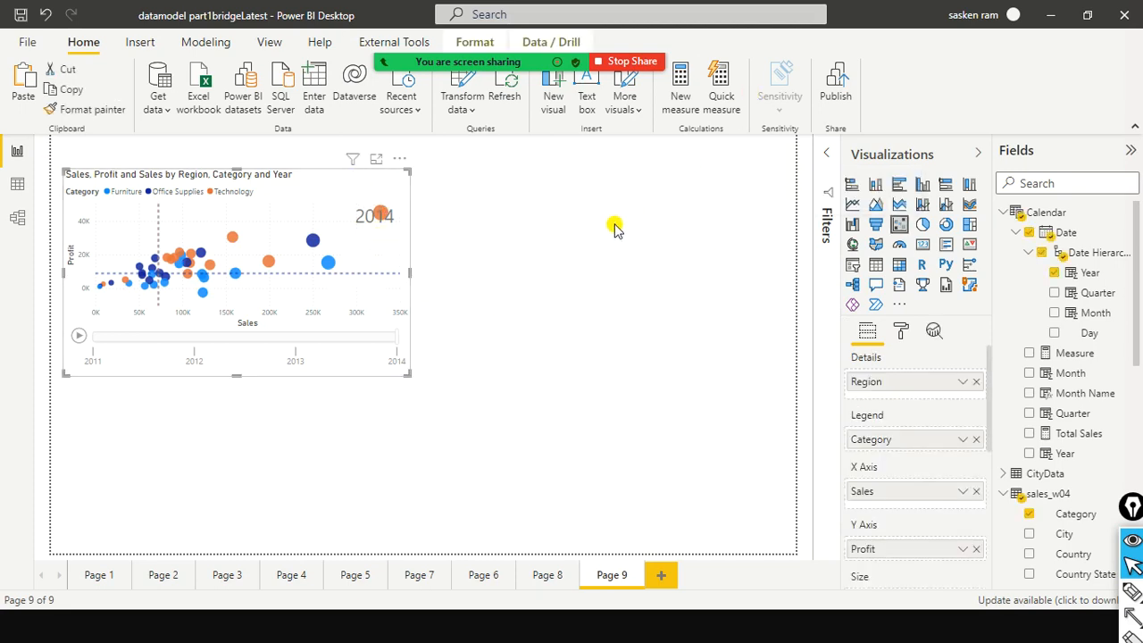
pyautogui.click(557, 288)
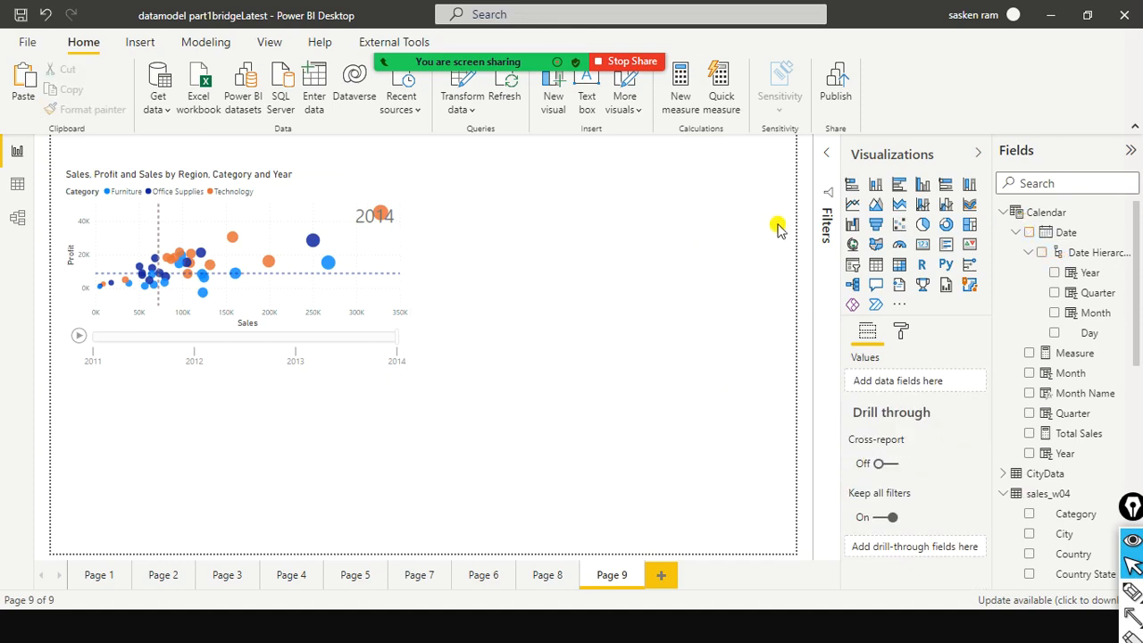
# Insert a line and clustered column chart beside the scatter chart, with the date hierarchy's Quarter as shared axis and Sales as column values
pyautogui.click(948, 212)
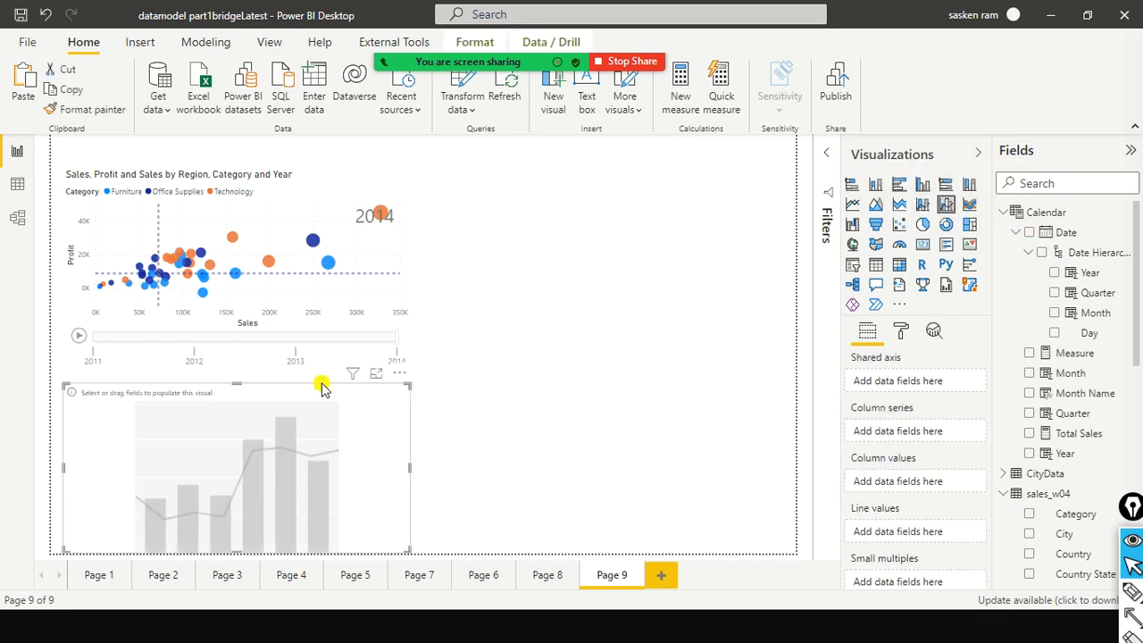
pyautogui.moveTo(369, 441); pyautogui.dragTo(785, 234)
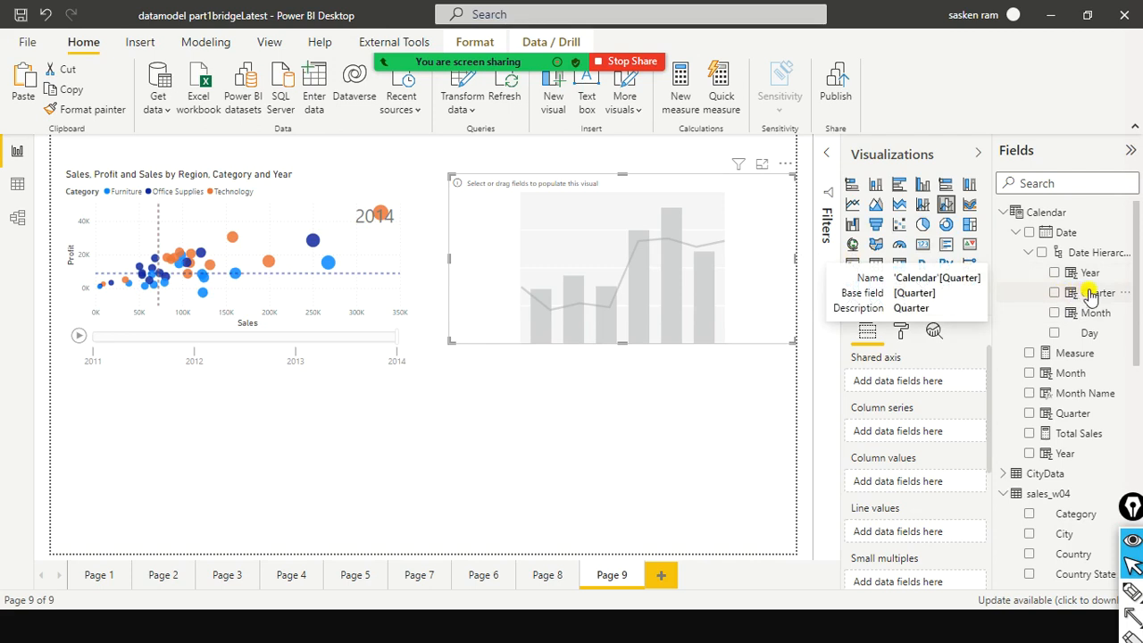
pyautogui.click(1056, 295)
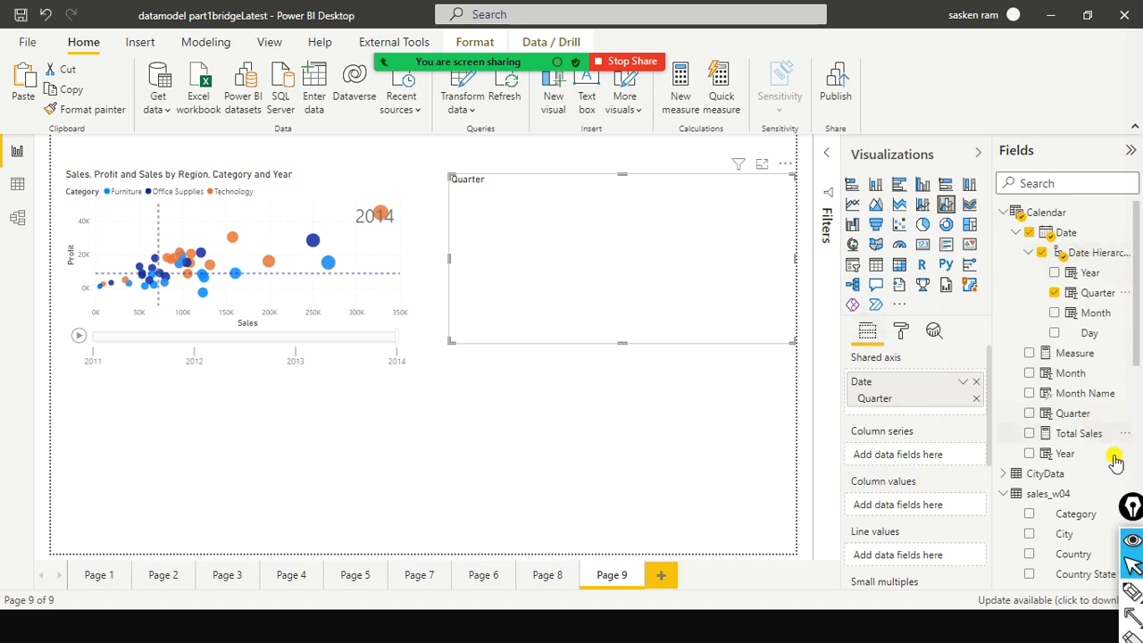
pyautogui.scroll(-8, 1123, 437)
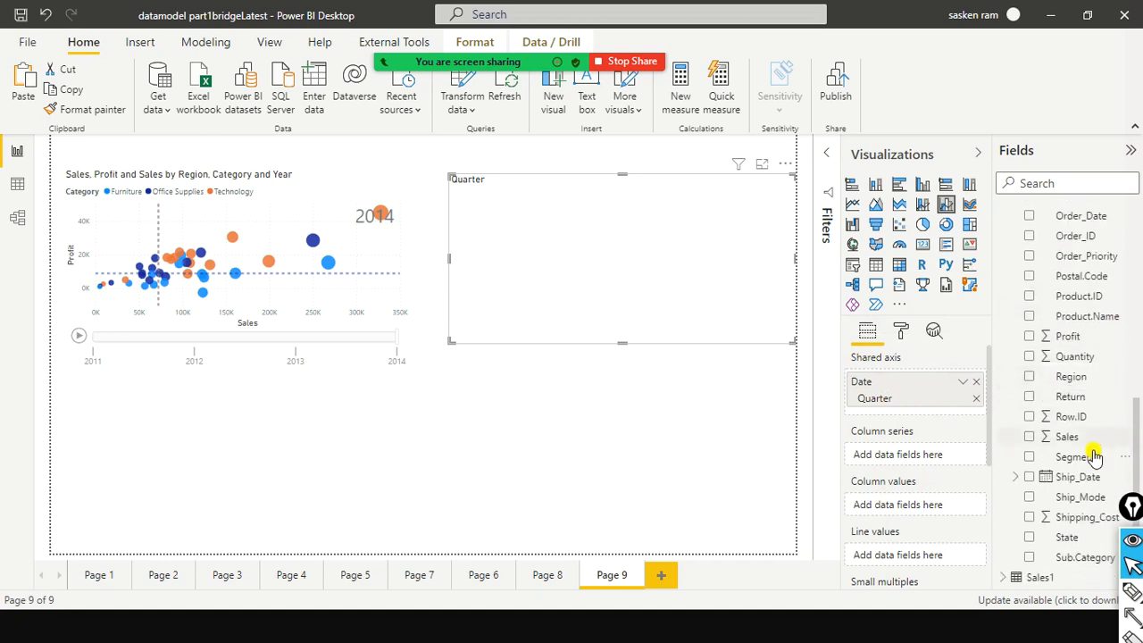
pyautogui.moveTo(1065, 436); pyautogui.dragTo(676, 299)
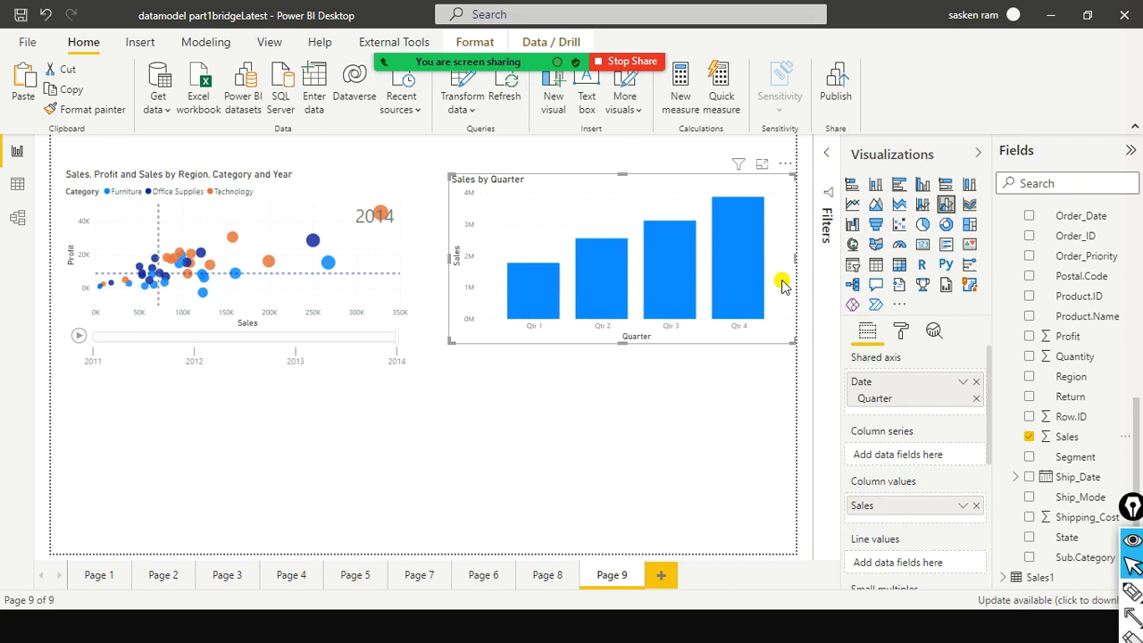
# Add Profit as the line values of the line and clustered column chart
pyautogui.scroll(-1, 1114, 427)
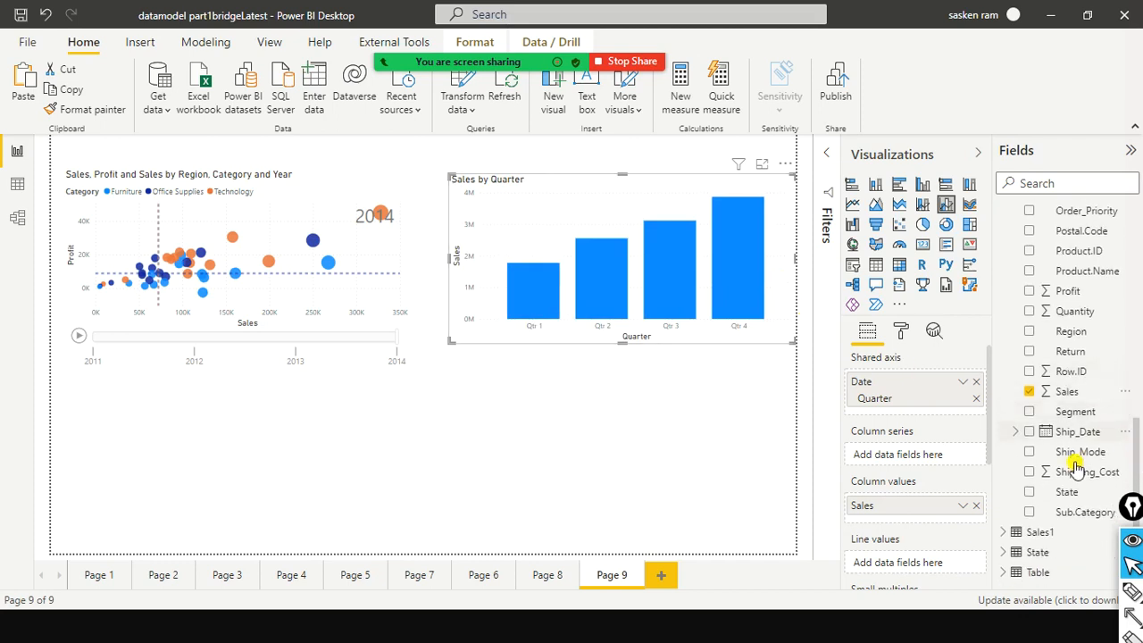
pyautogui.scroll(-2, 889, 517)
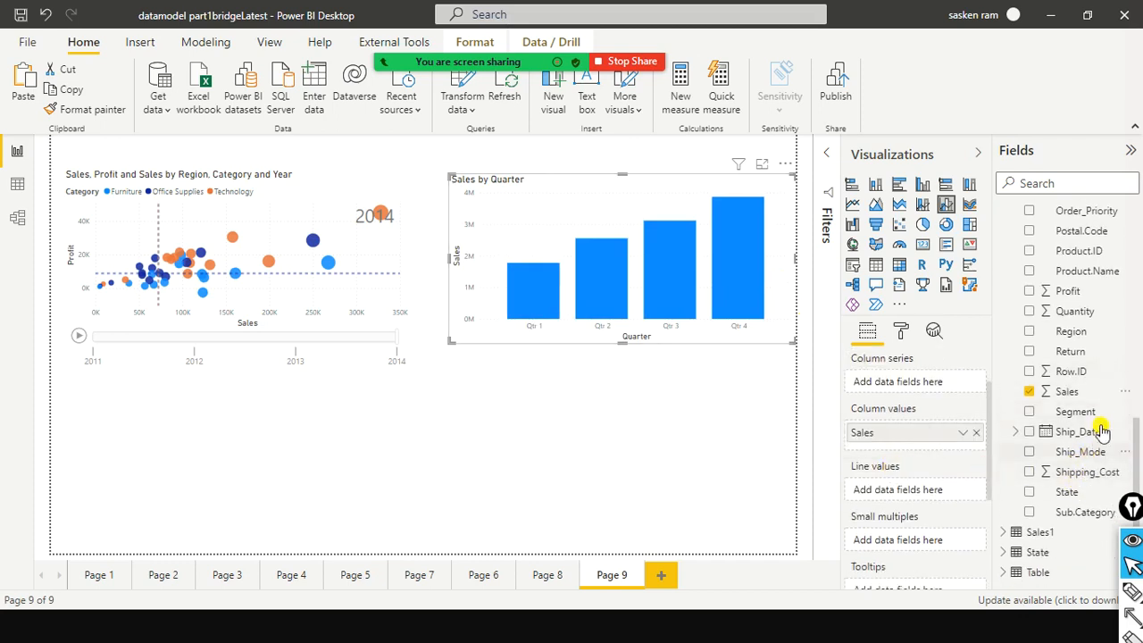
pyautogui.scroll(1, 1107, 406)
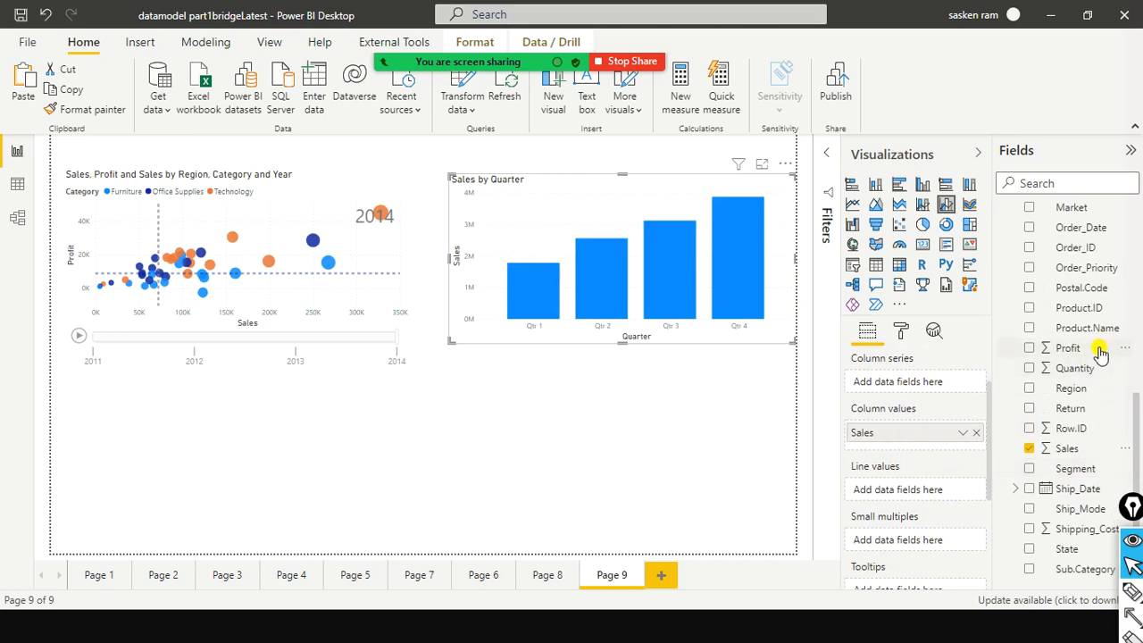
pyautogui.moveTo(676, 237)
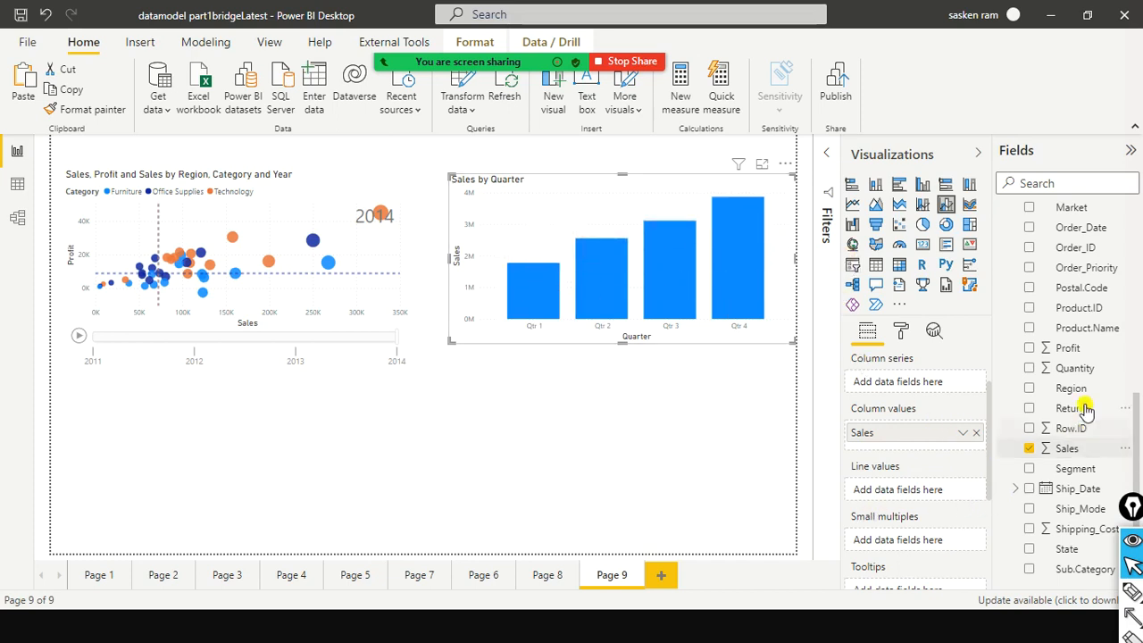
pyautogui.moveTo(878, 473); pyautogui.dragTo(884, 488)
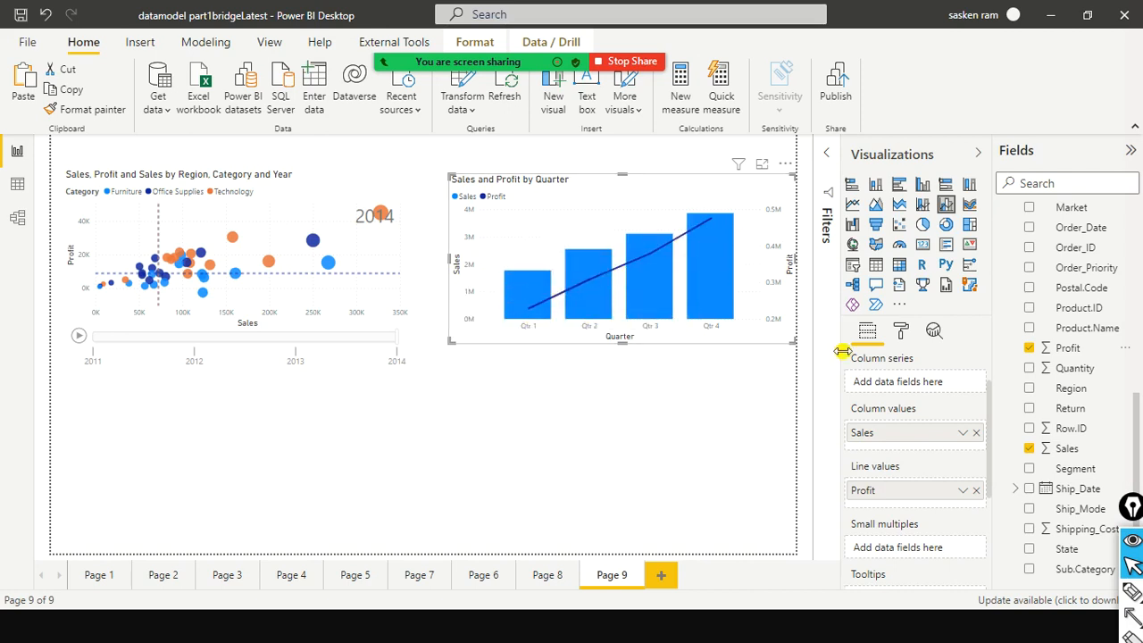
# Turn on data labels in the Sales and Profit by Quarter chart and examine the quarterly figures
pyautogui.click(903, 336)
pyautogui.scroll(-2, 940, 479)
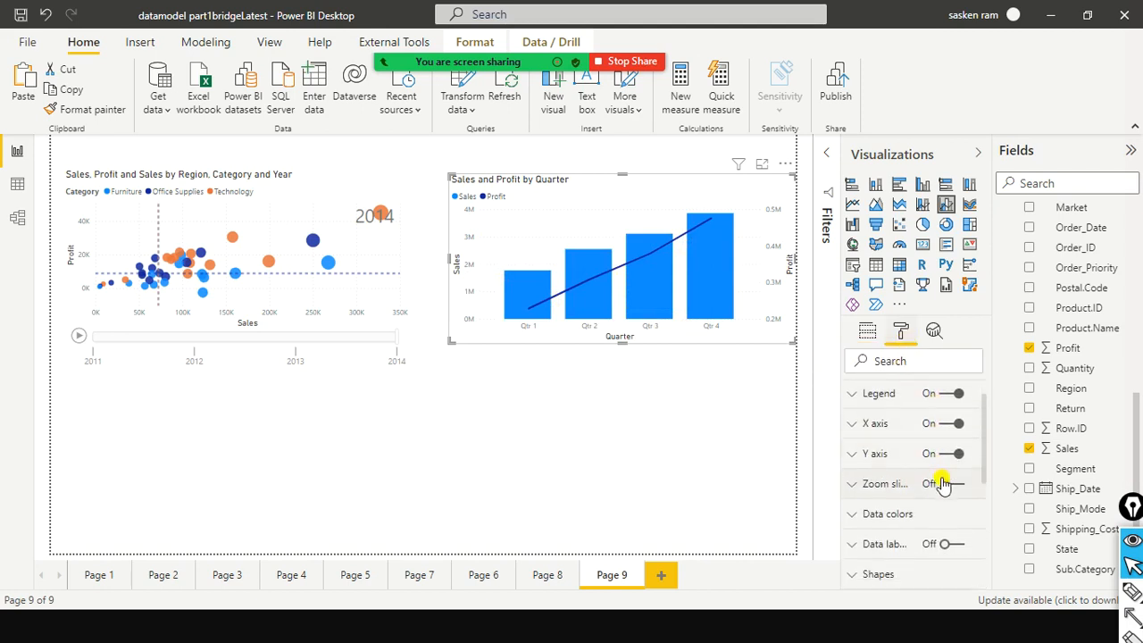
pyautogui.scroll(2, 943, 483)
pyautogui.scroll(-2, 947, 437)
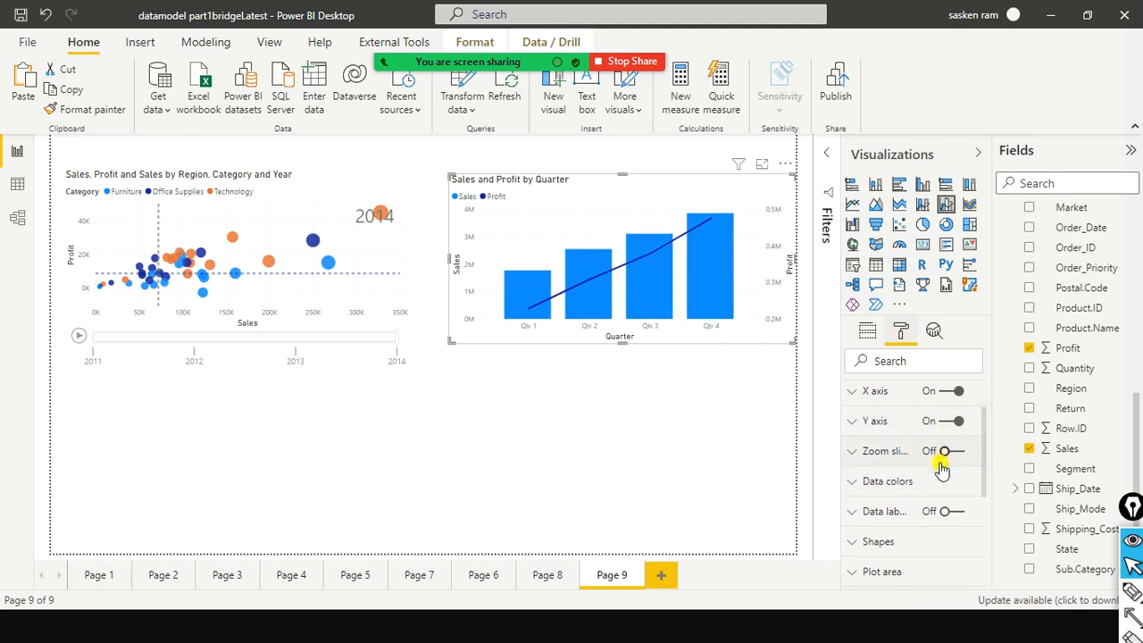
pyautogui.click(964, 516)
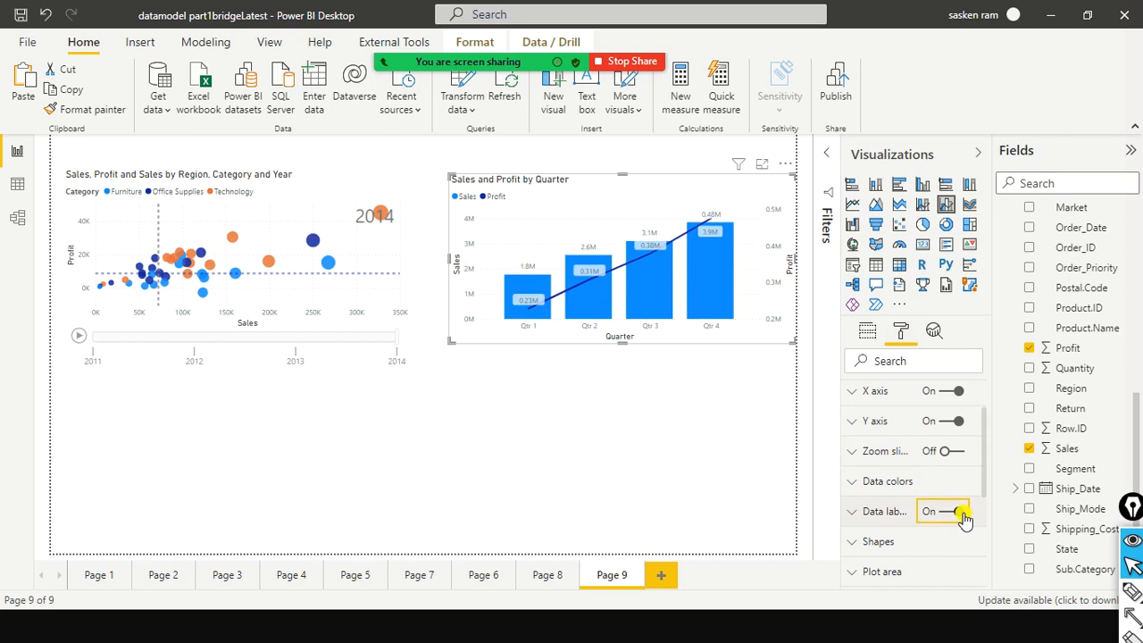
pyautogui.click(962, 515)
pyautogui.click(962, 514)
pyautogui.scroll(-2, 964, 516)
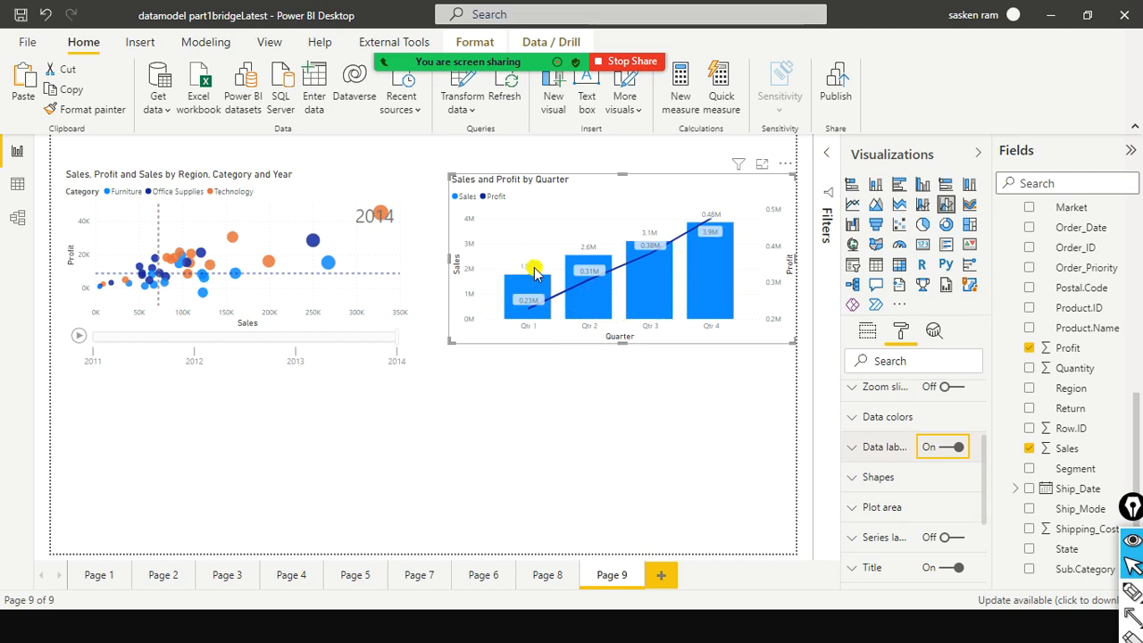
pyautogui.moveTo(526, 308)
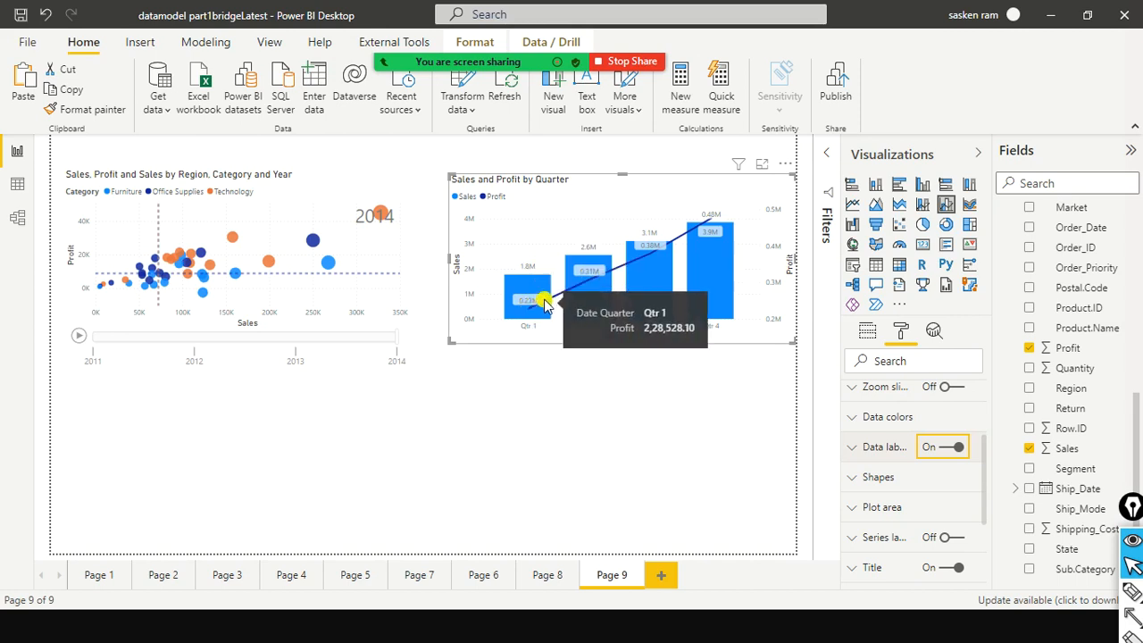
pyautogui.moveTo(561, 301)
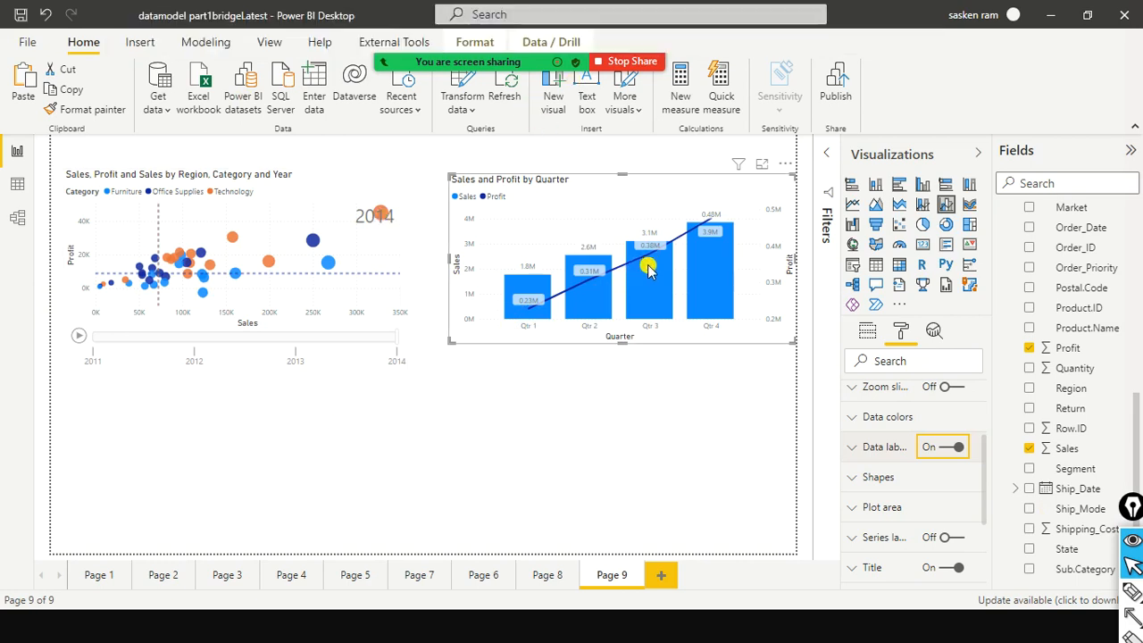
pyautogui.moveTo(649, 287)
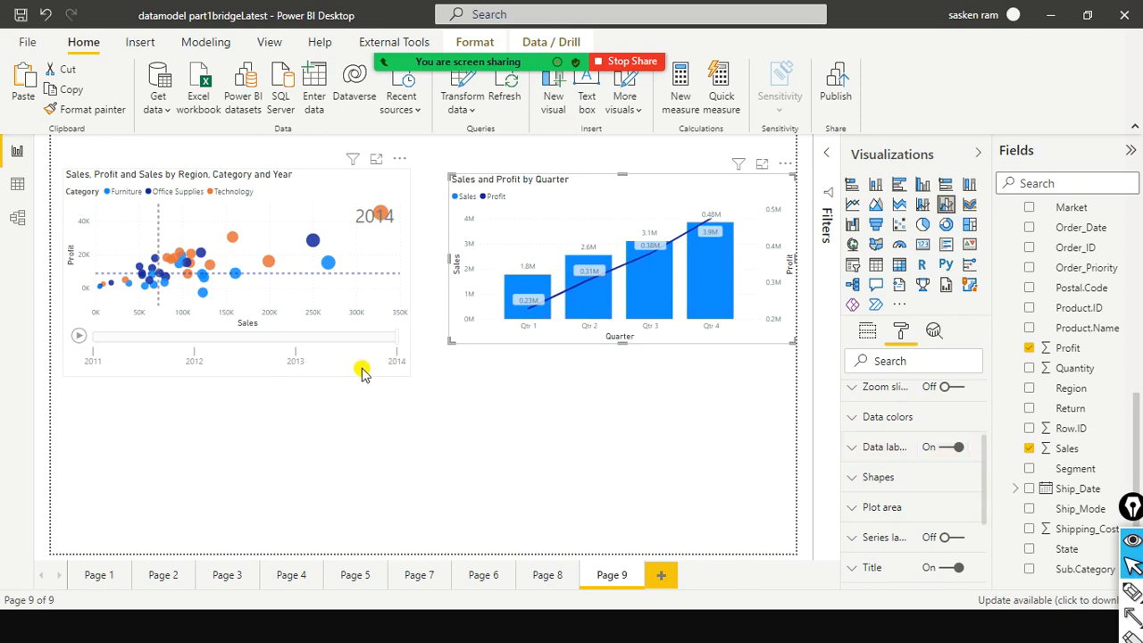
# Reduce the scatter chart's height slightly to free up page space below it, leaving no visual selected
pyautogui.click(242, 377)
pyautogui.moveTo(237, 375); pyautogui.dragTo(221, 354)
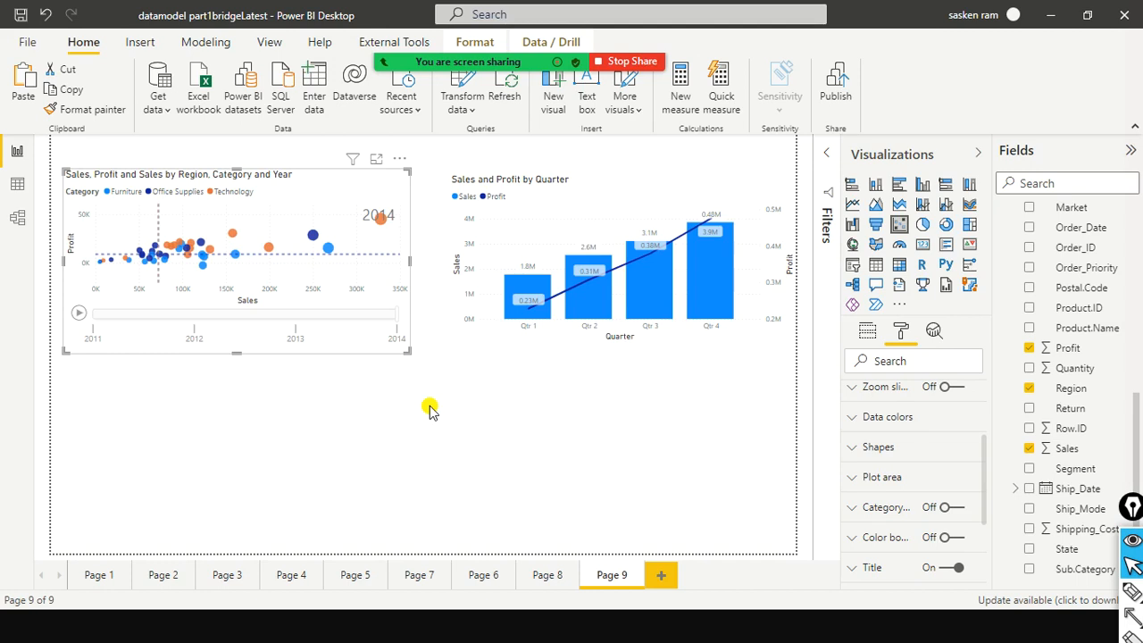
pyautogui.click(340, 428)
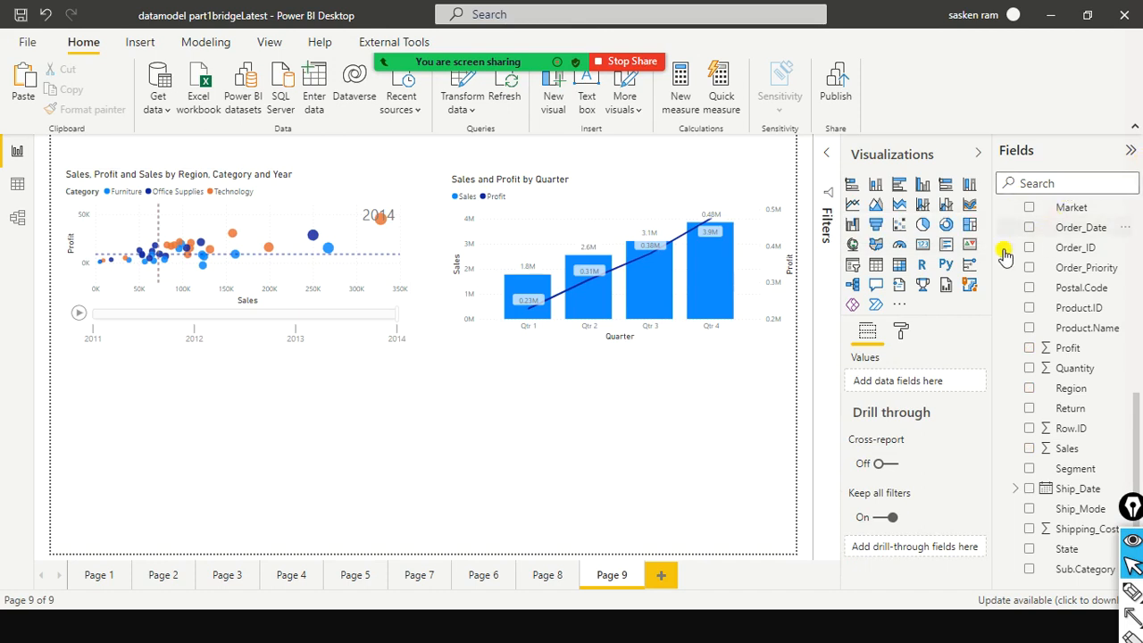
# Insert an empty table visual below the scatter chart and make it narrower and shorter
pyautogui.click(875, 268)
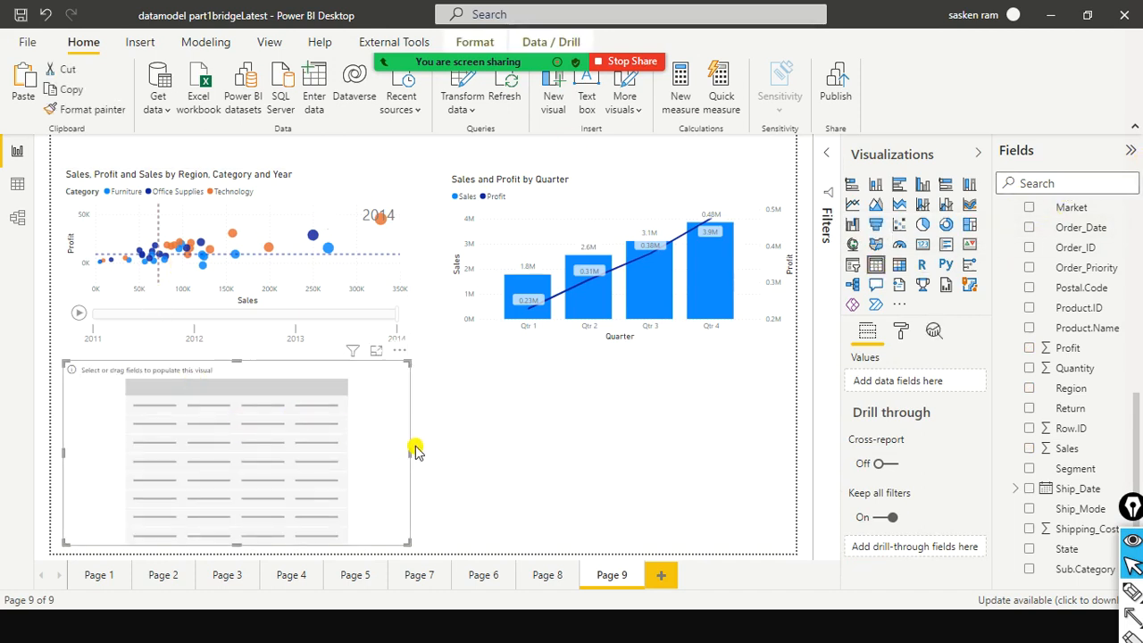
pyautogui.moveTo(410, 455); pyautogui.dragTo(325, 451)
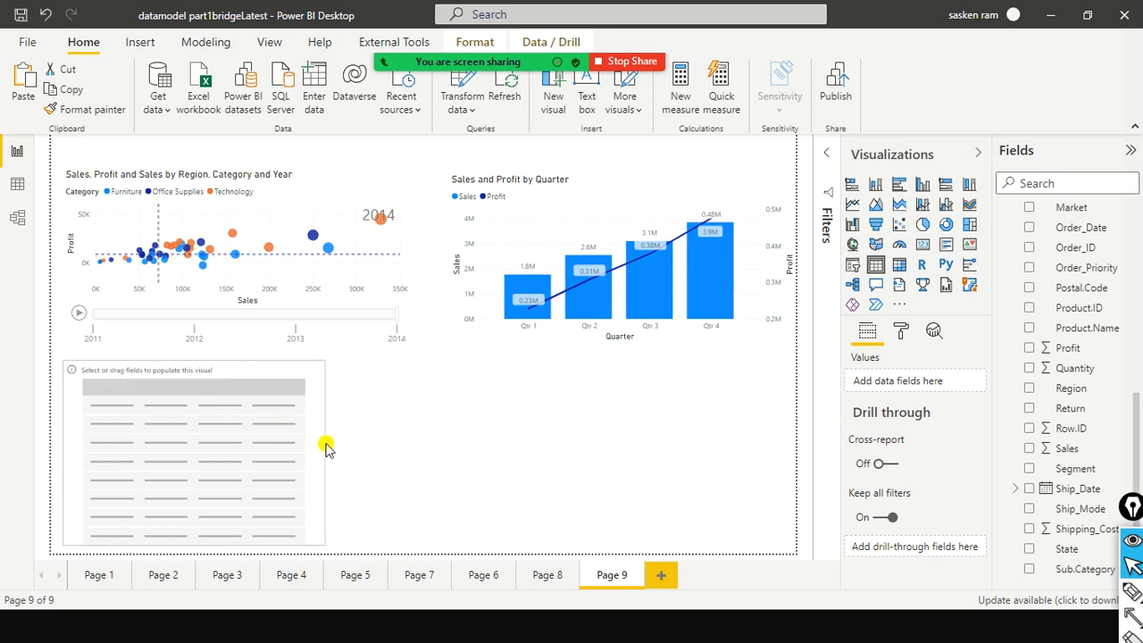
pyautogui.moveTo(192, 544); pyautogui.dragTo(309, 507)
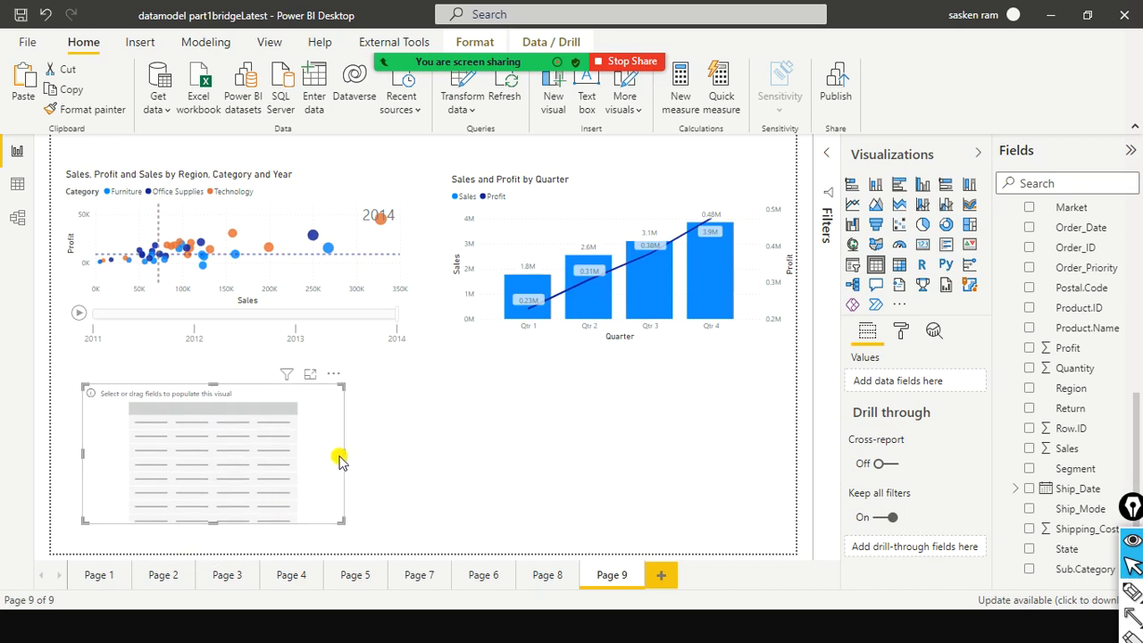
pyautogui.click(443, 446)
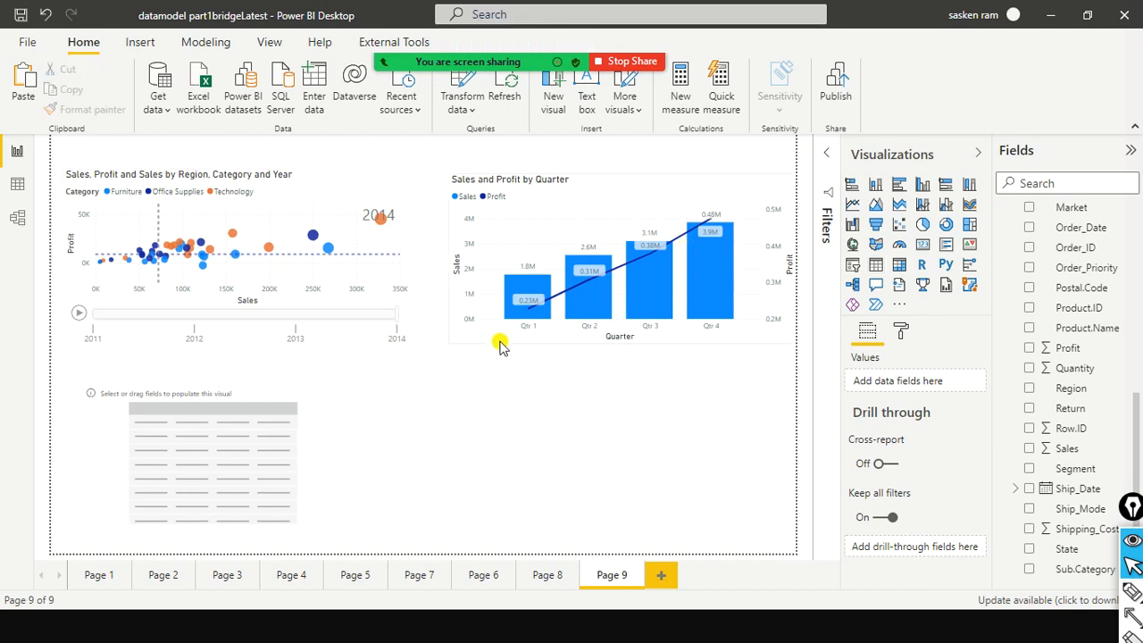
# Add Sales and Segment to the table, placing Segment as the first column
pyautogui.click(325, 478)
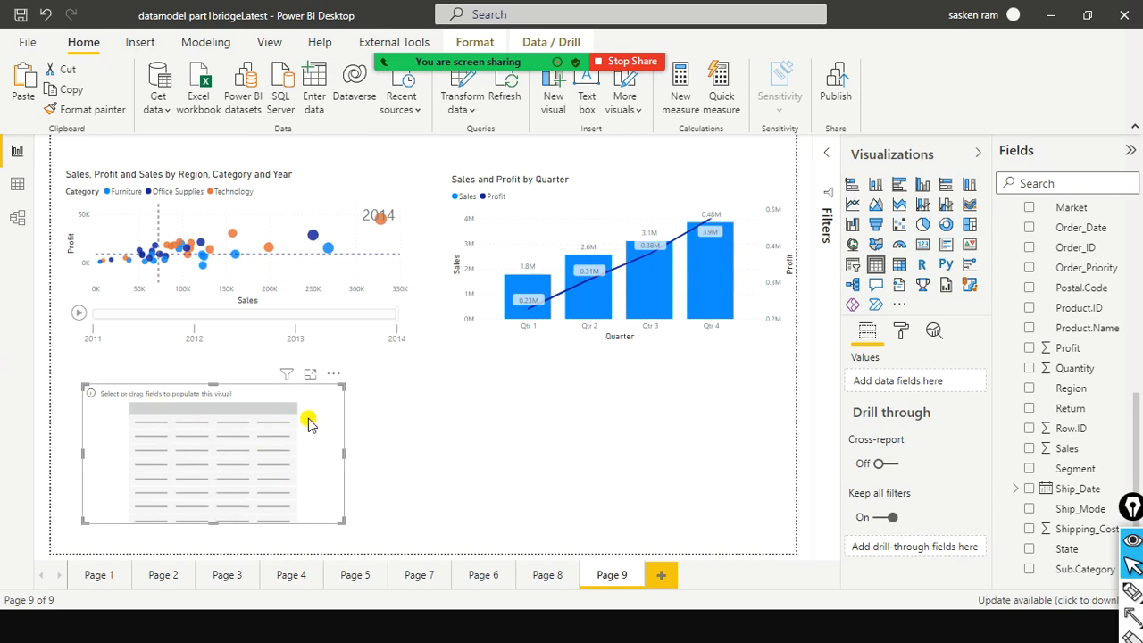
pyautogui.scroll(-2, 1063, 487)
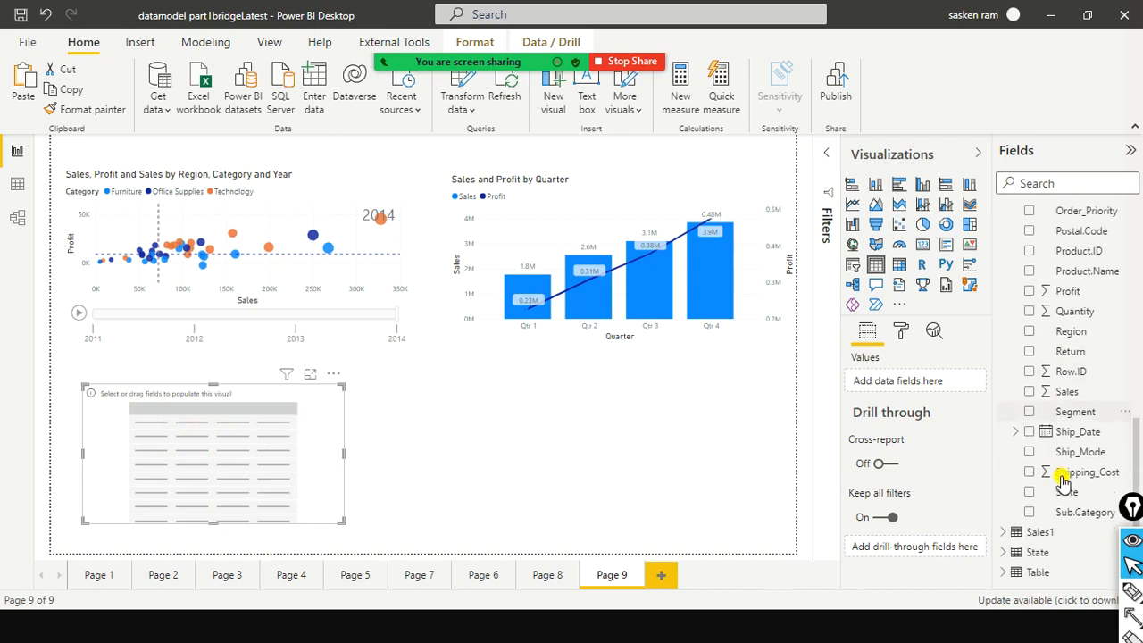
pyautogui.moveTo(1064, 391); pyautogui.dragTo(504, 433)
pyautogui.moveTo(264, 451); pyautogui.dragTo(263, 452)
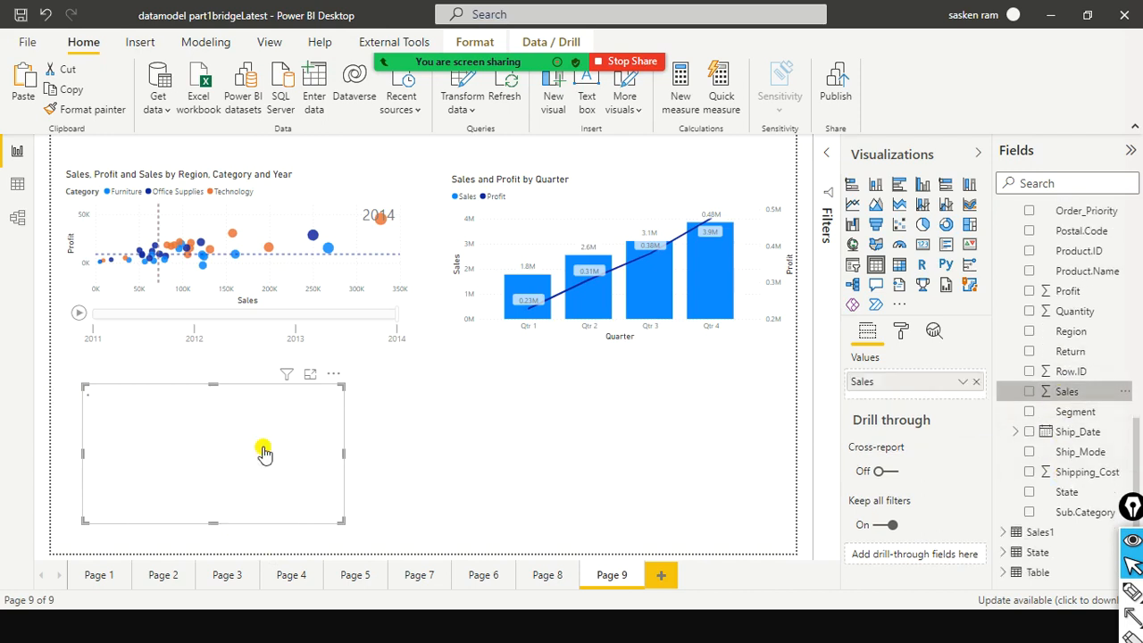
pyautogui.moveTo(1060, 422); pyautogui.dragTo(207, 441)
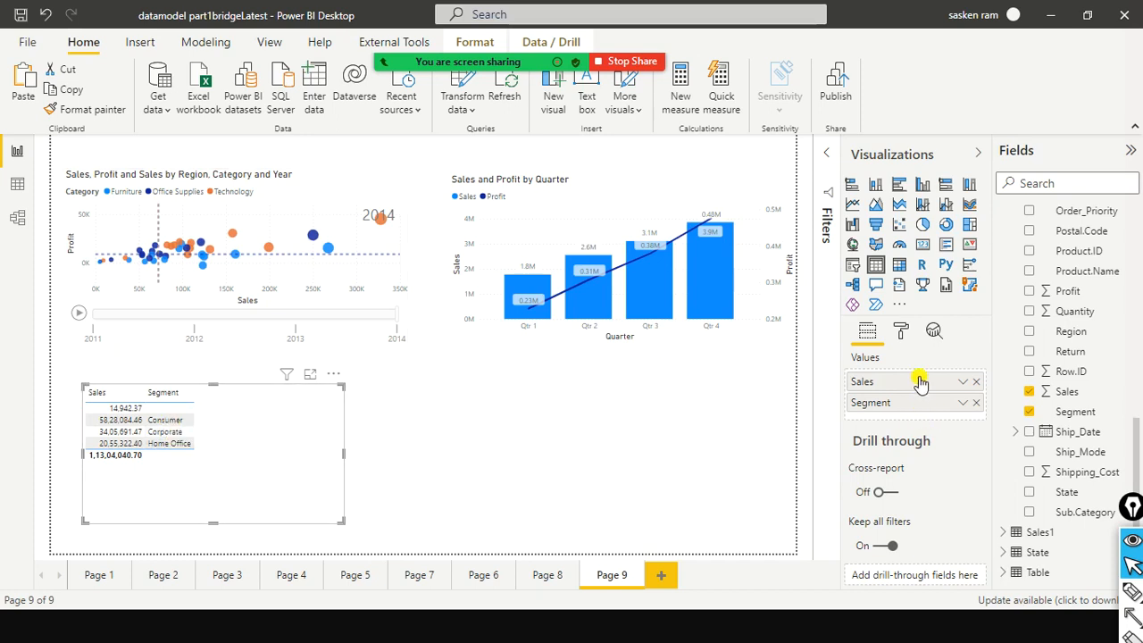
pyautogui.moveTo(919, 382); pyautogui.dragTo(924, 409)
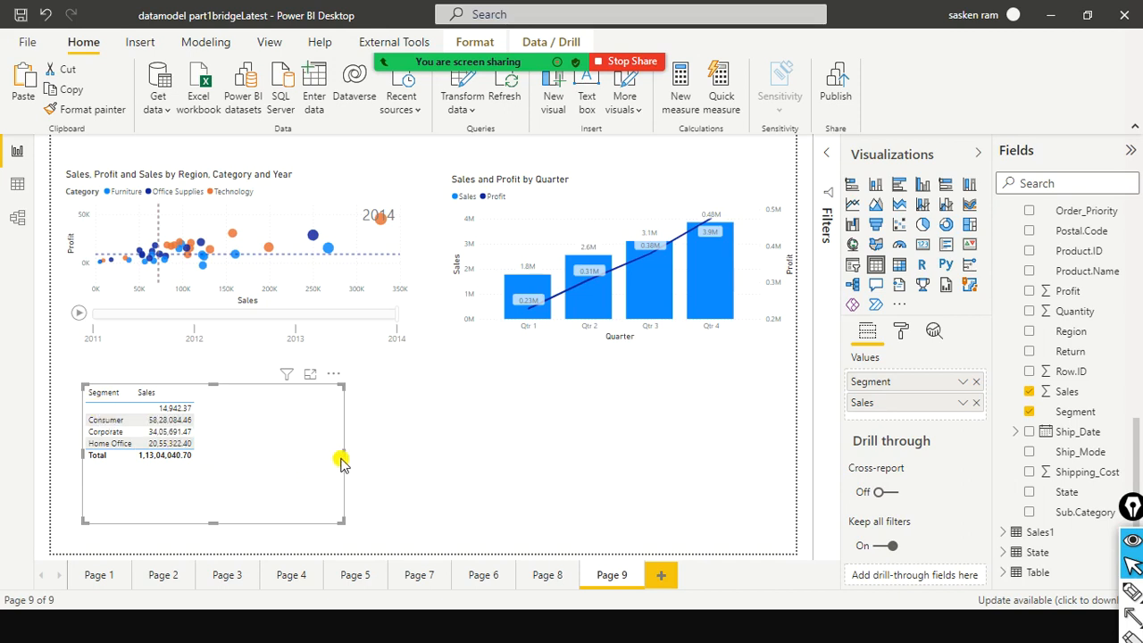
# Shrink the segment sales table closer to its contents and switch to Page 5
pyautogui.moveTo(344, 455); pyautogui.dragTo(306, 455)
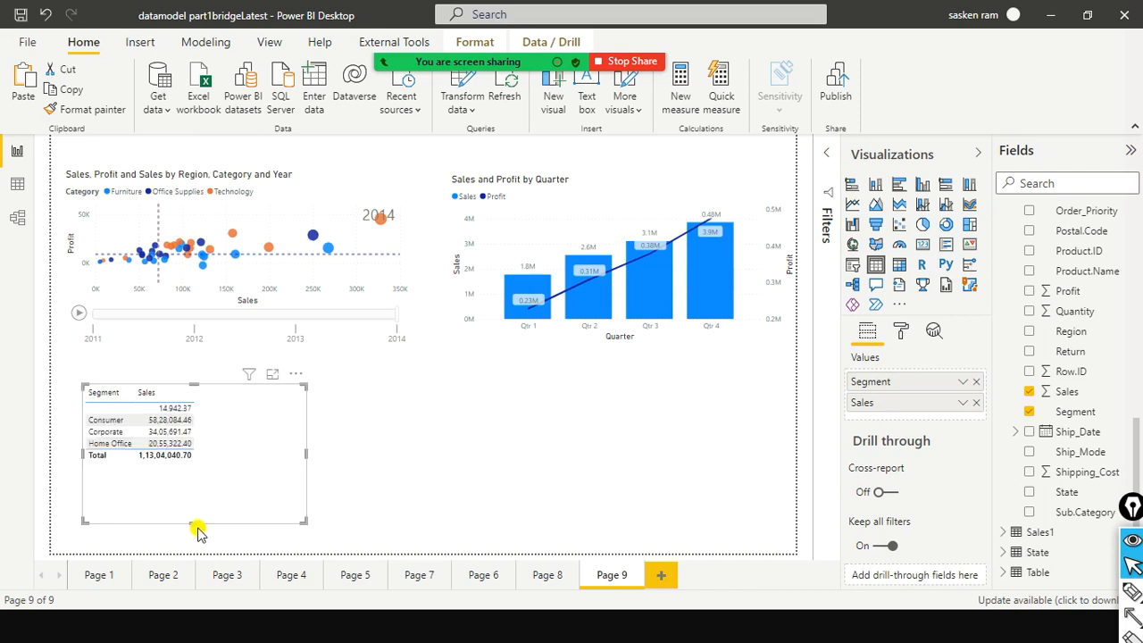
pyautogui.moveTo(197, 521); pyautogui.dragTo(205, 478)
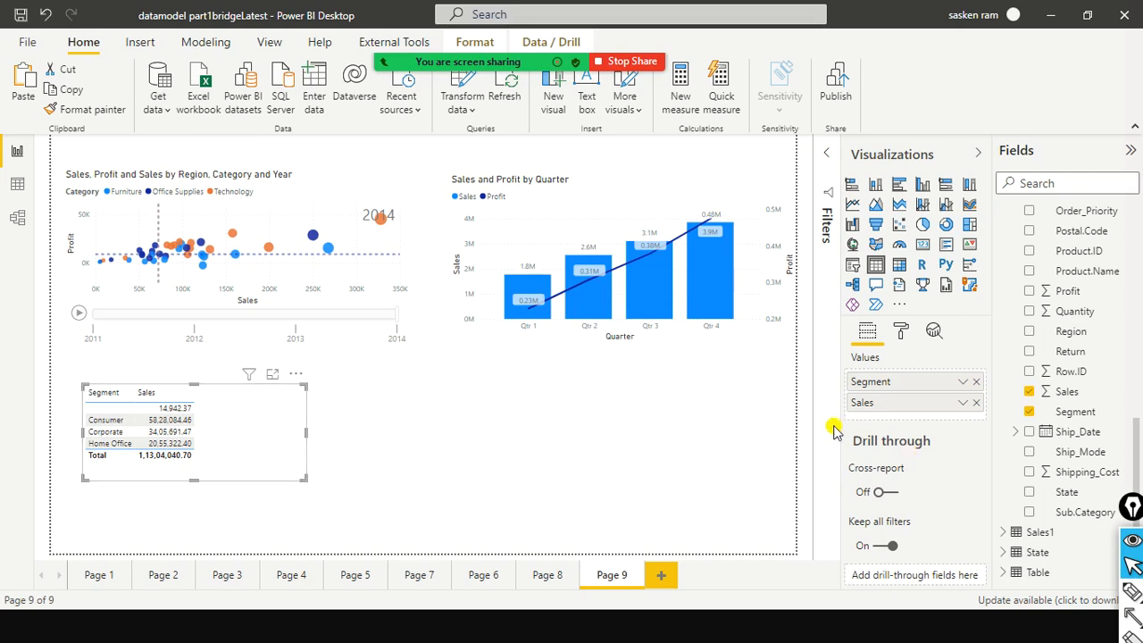
pyautogui.click(357, 575)
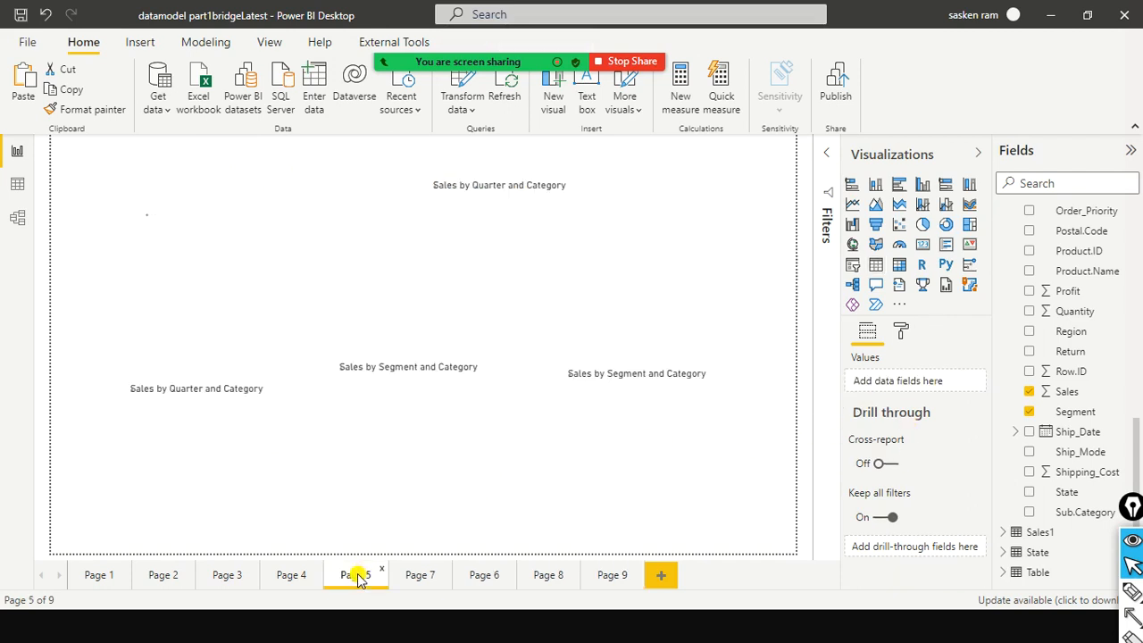
# Check the tables on Page 4, return to Page 5 and move the city sales and population table closer to the page's left edge
pyautogui.click(295, 575)
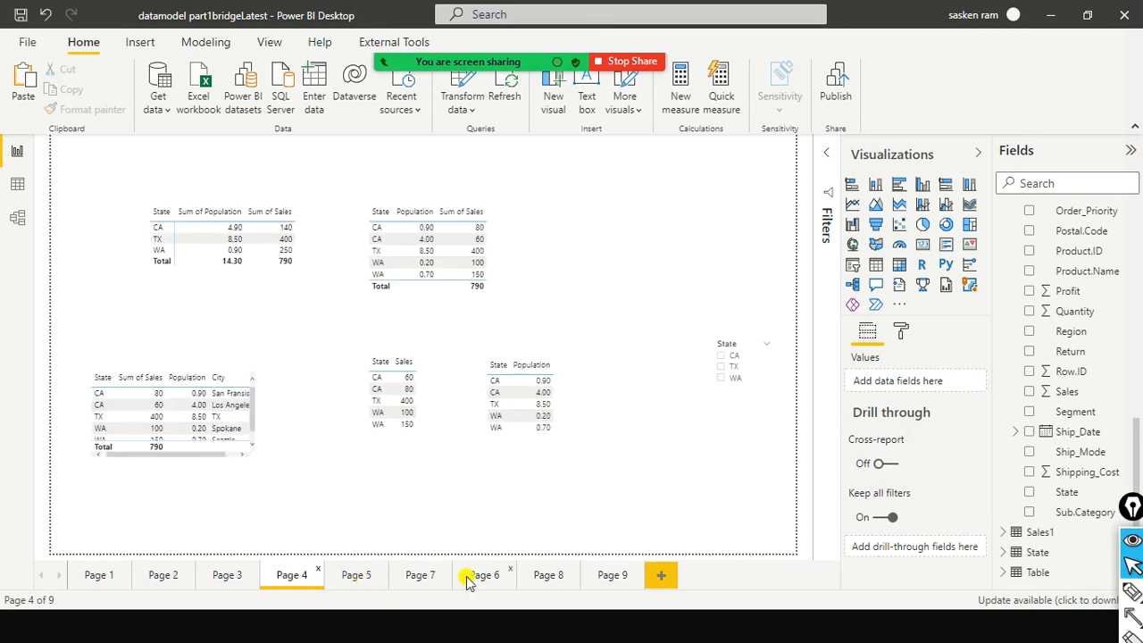
pyautogui.click(361, 580)
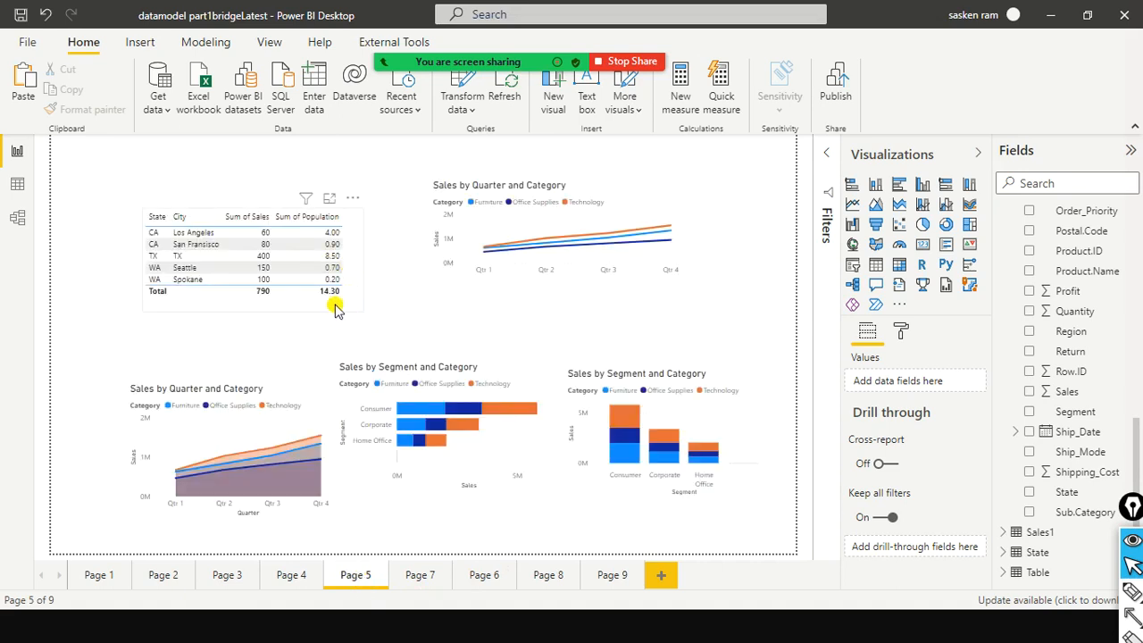
pyautogui.moveTo(324, 297)
pyautogui.mouseDown()
pyautogui.moveTo(268, 247)
pyautogui.moveTo(314, 294)
pyautogui.mouseUp()
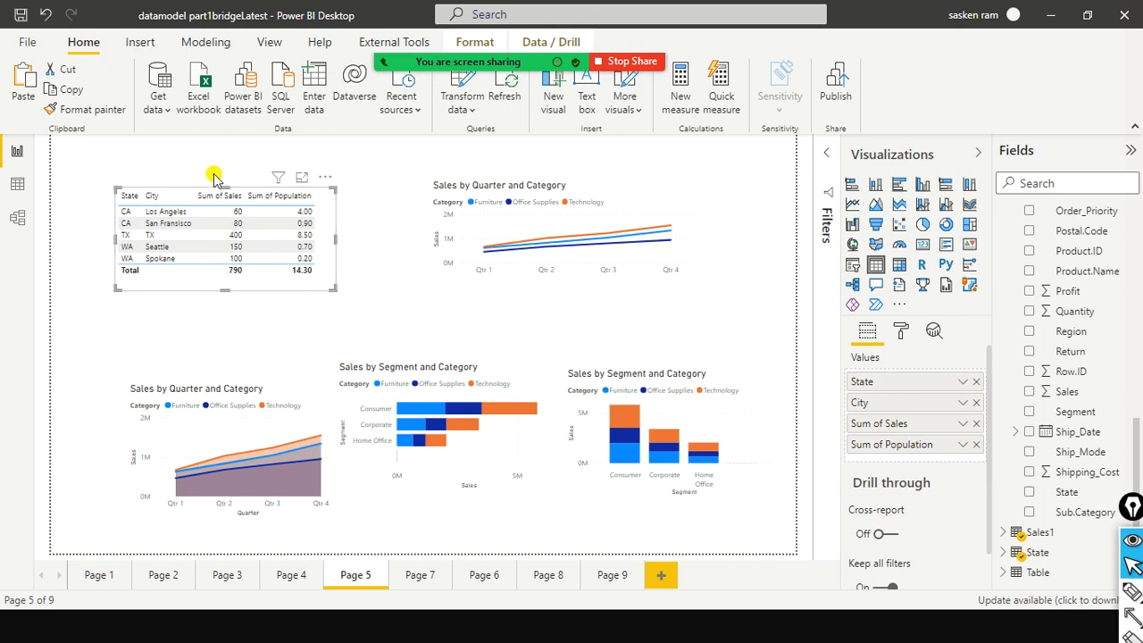
pyautogui.moveTo(277, 177)
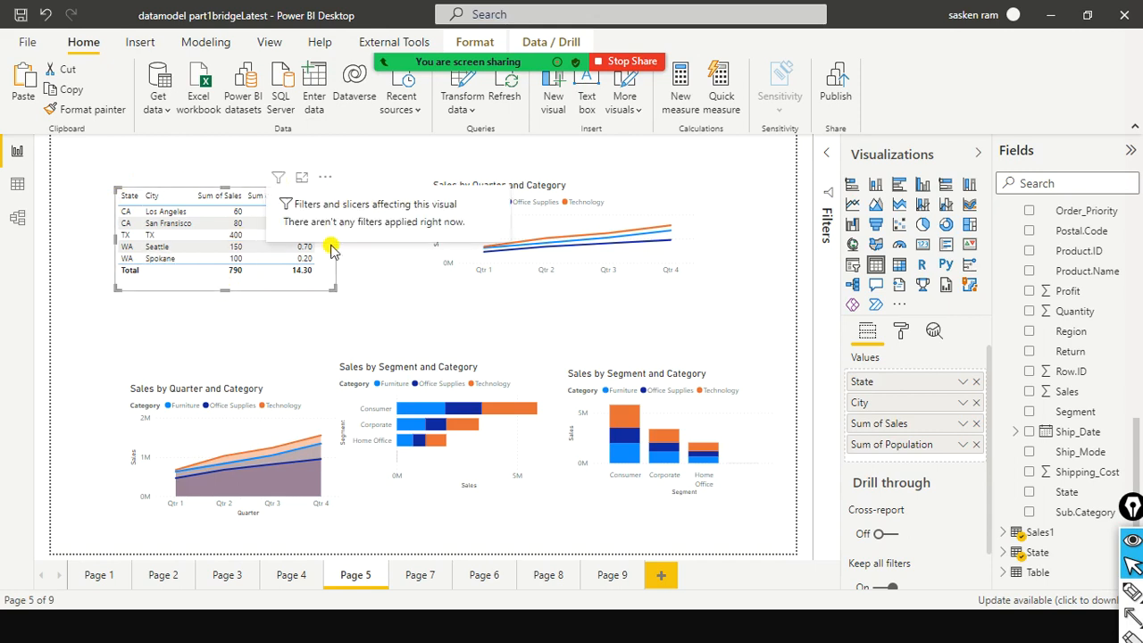
pyautogui.moveTo(292, 284); pyautogui.dragTo(252, 284)
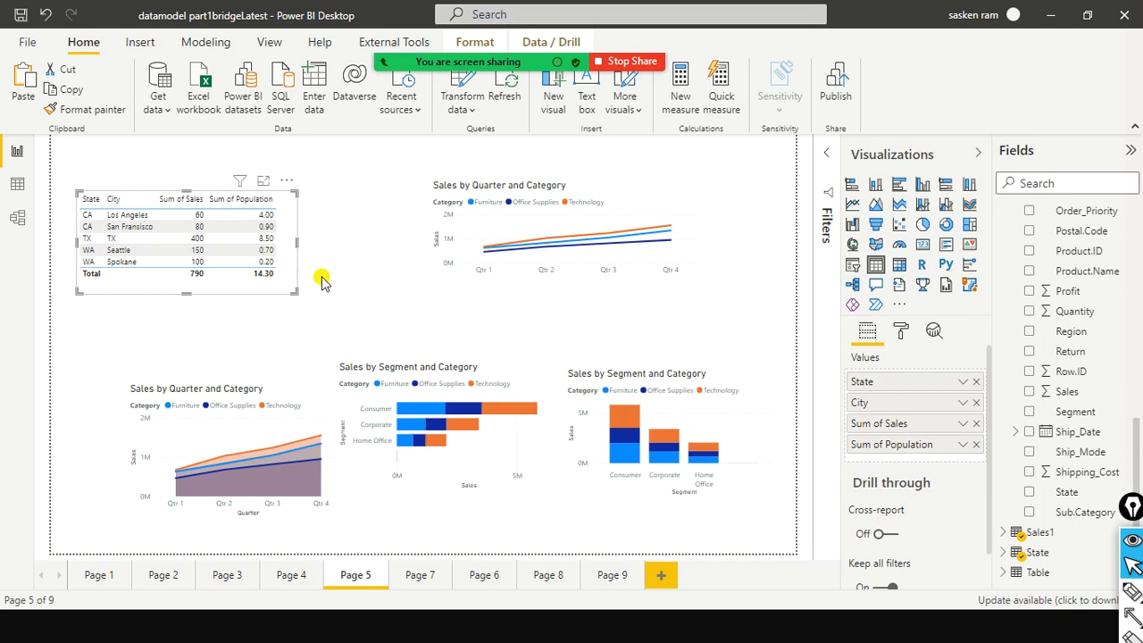
# Move the Sales by Quarter and Category line chart toward the page's upper-right corner and make it narrower
pyautogui.moveTo(665, 185); pyautogui.dragTo(745, 169)
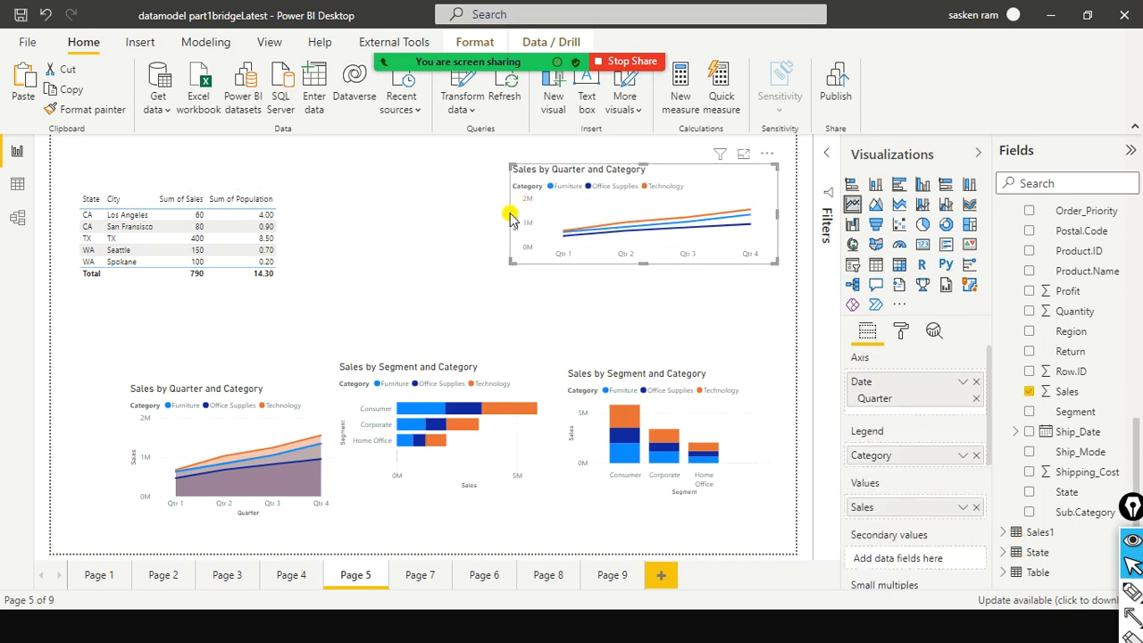
pyautogui.moveTo(511, 219); pyautogui.dragTo(576, 205)
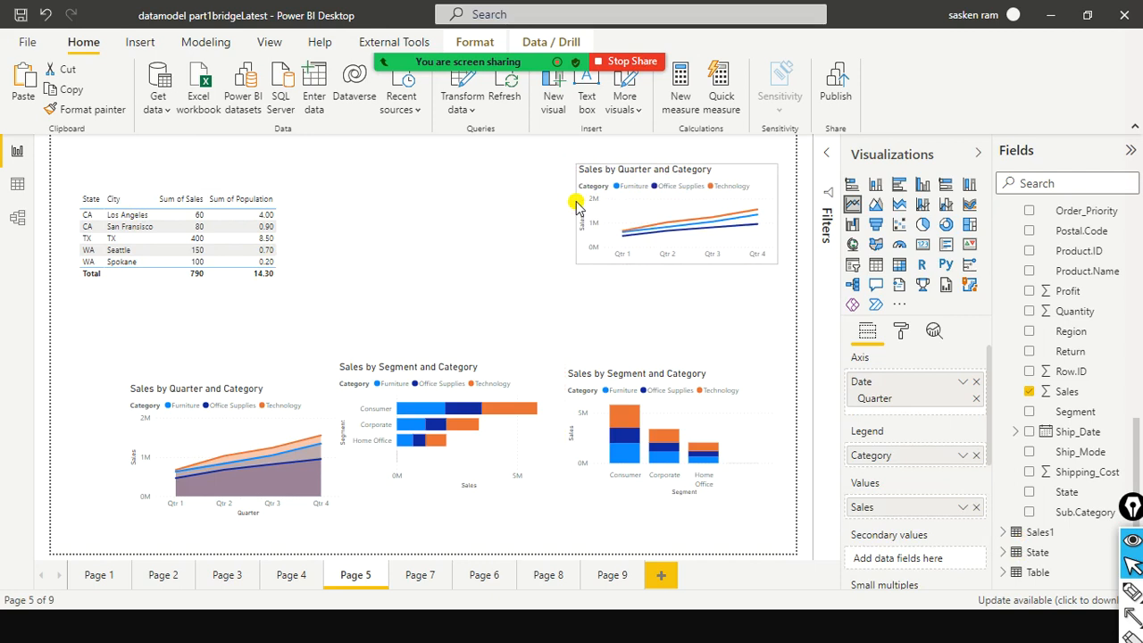
# Examine the general position and size settings in the formatting options of the city sales and population table
pyautogui.click(289, 219)
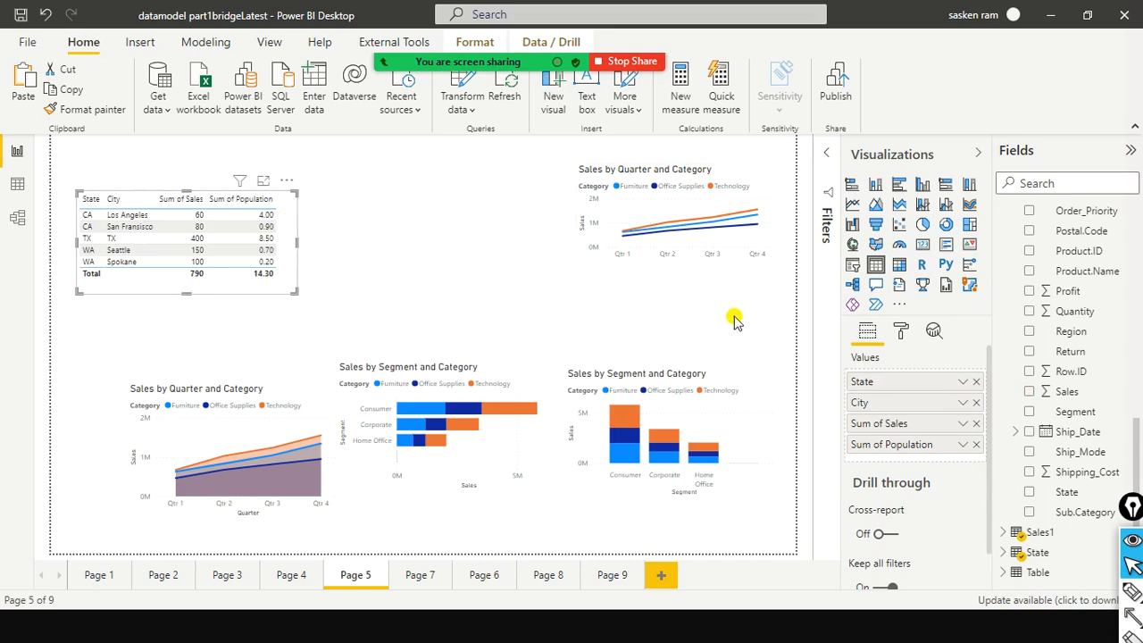
pyautogui.click(904, 332)
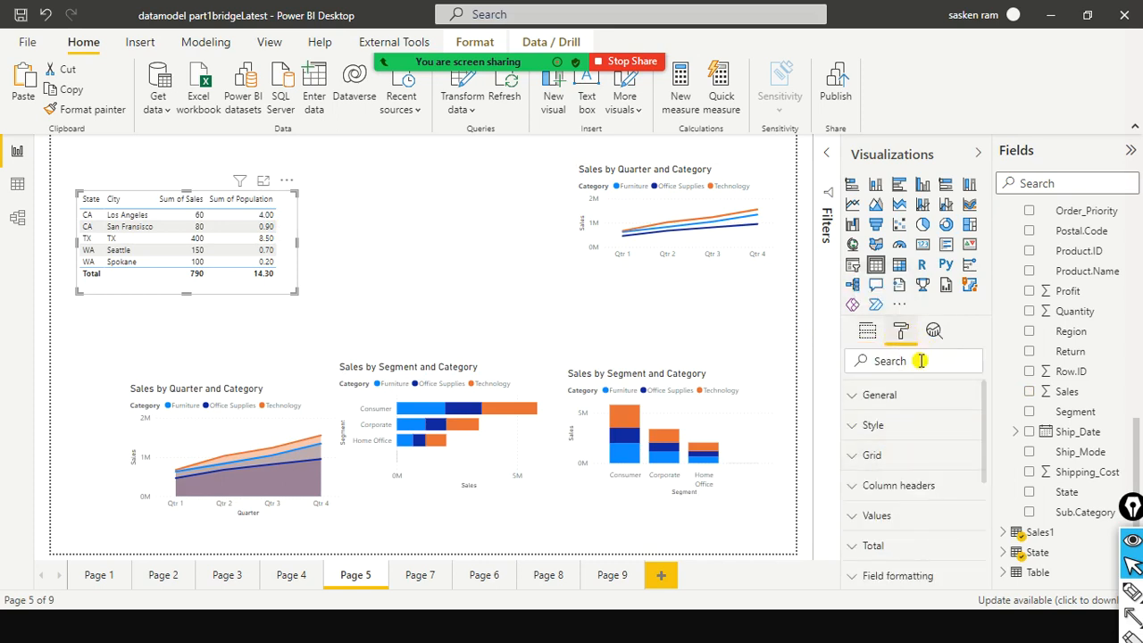
pyautogui.click(857, 404)
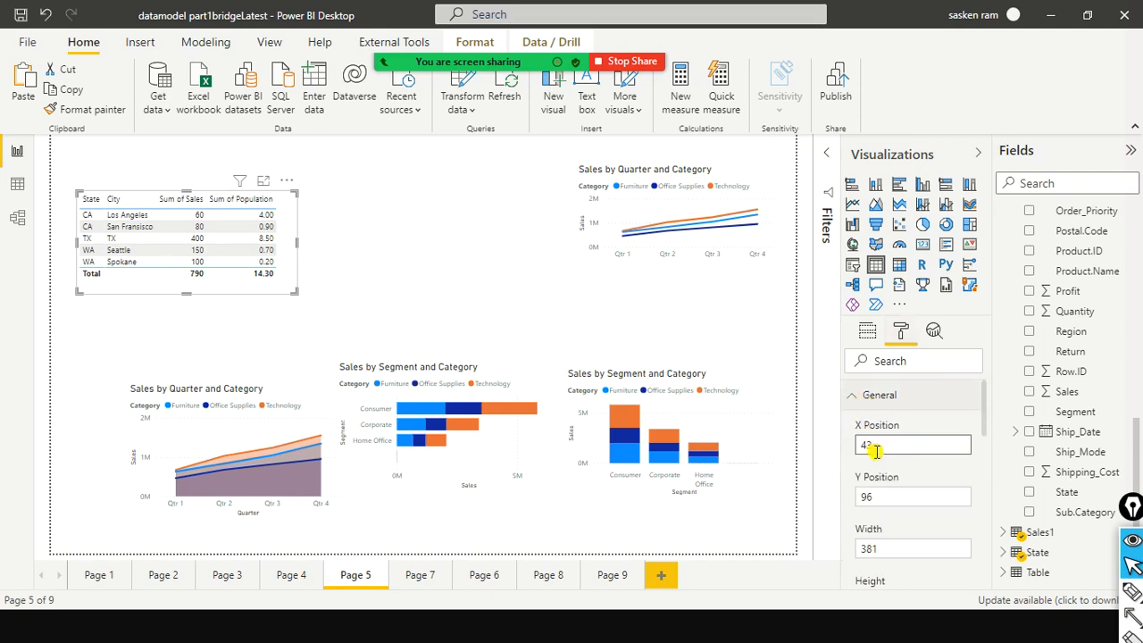
pyautogui.scroll(-1, 866, 442)
pyautogui.scroll(1, 865, 439)
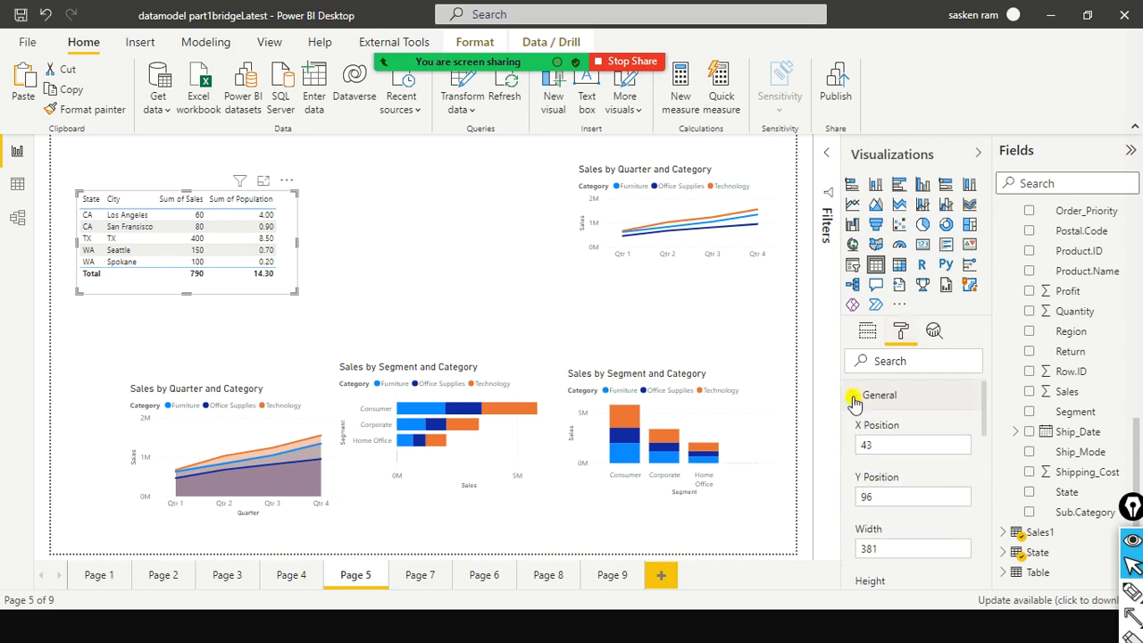
pyautogui.click(855, 402)
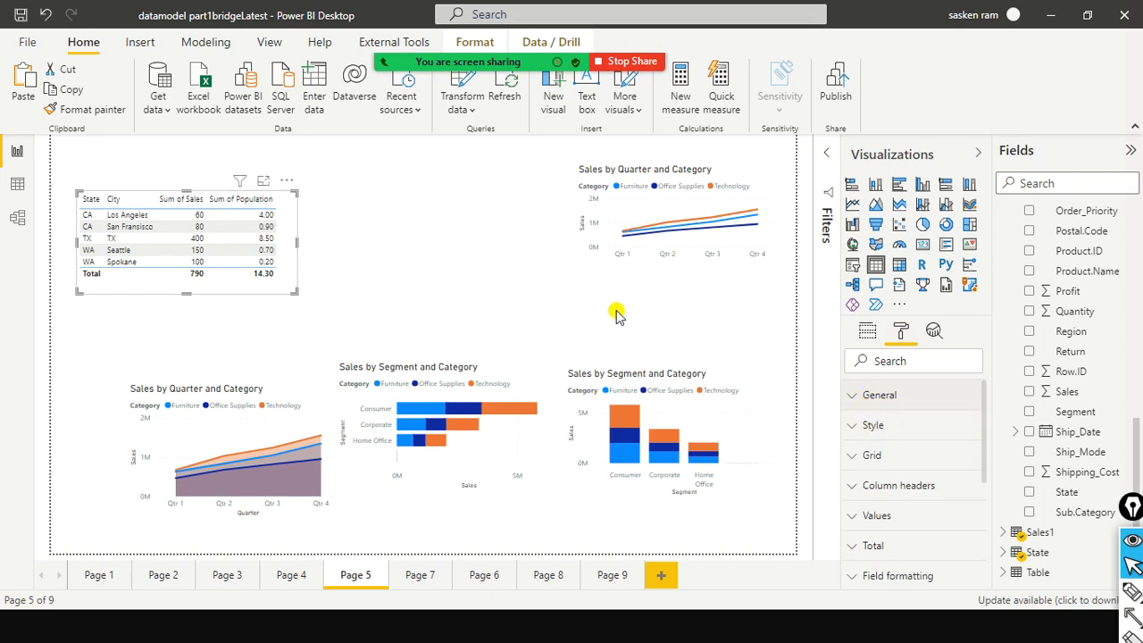
# Move the city sales table up and slightly right, adjusting its width and height to fit all its rows
pyautogui.moveTo(188, 285); pyautogui.dragTo(208, 259)
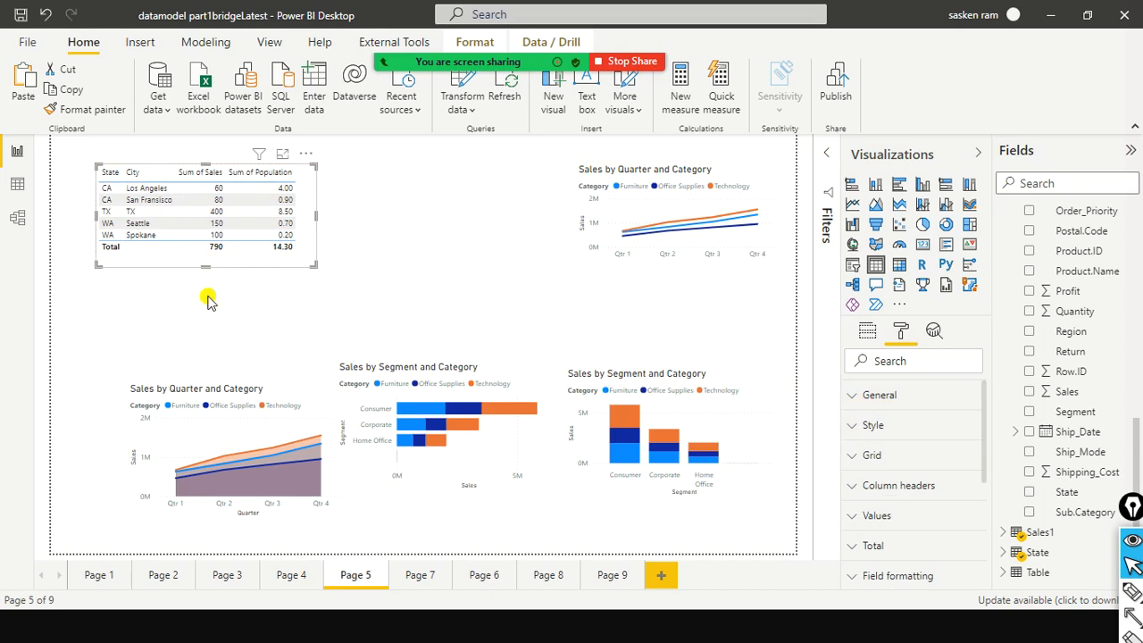
pyautogui.moveTo(207, 301); pyautogui.dragTo(208, 317)
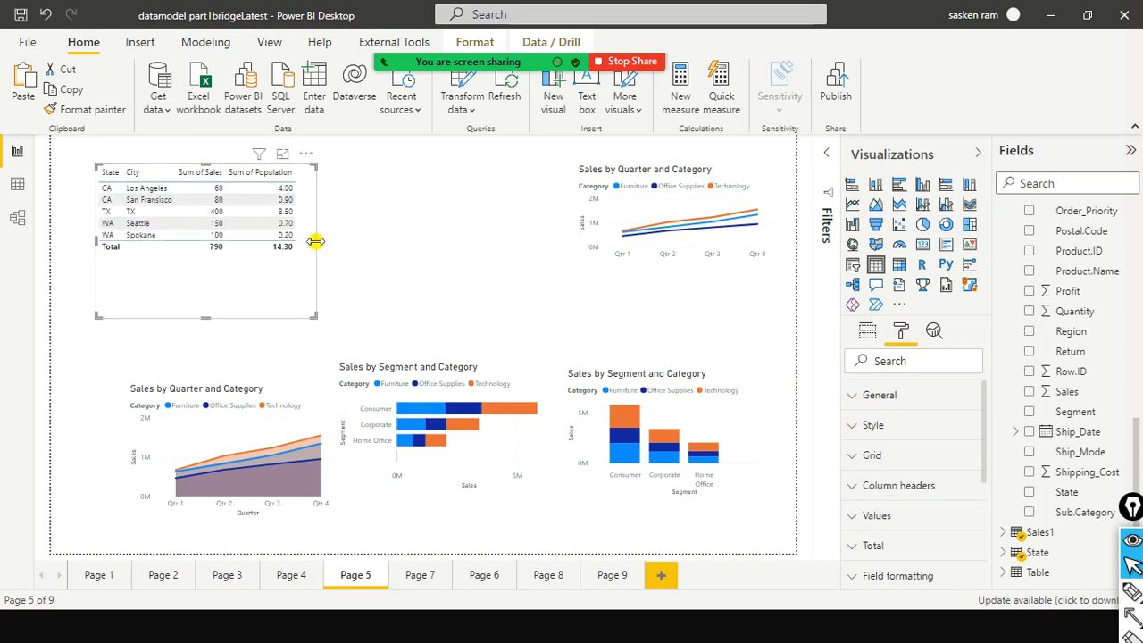
pyautogui.moveTo(316, 241)
pyautogui.mouseDown()
pyautogui.moveTo(411, 250)
pyautogui.moveTo(318, 224)
pyautogui.moveTo(319, 243)
pyautogui.mouseUp()
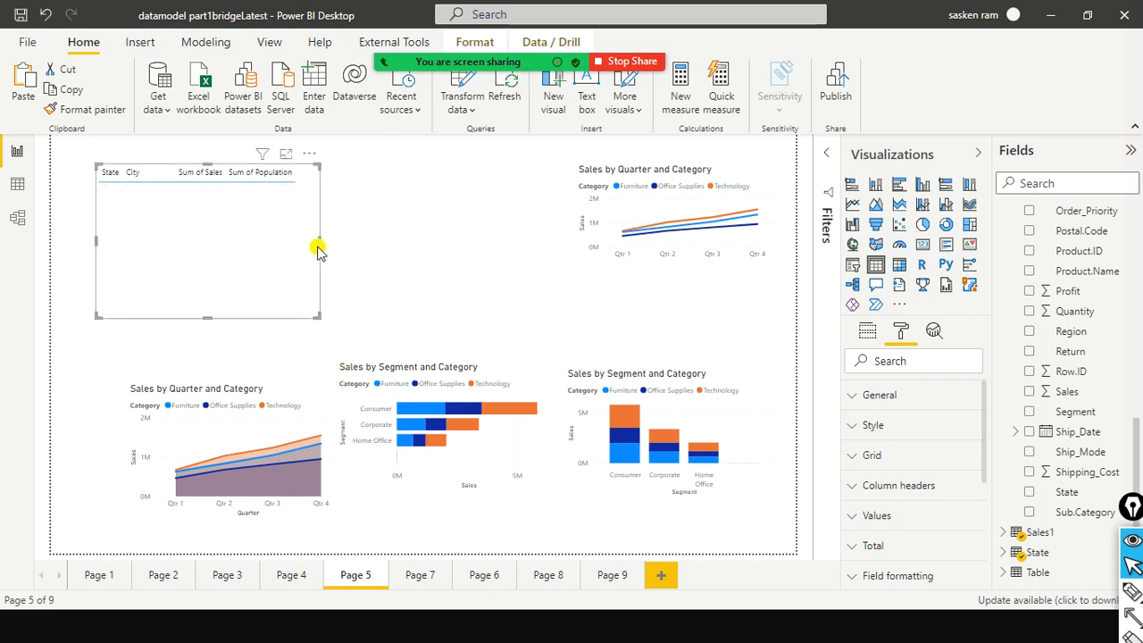
pyautogui.moveTo(205, 312); pyautogui.dragTo(228, 261)
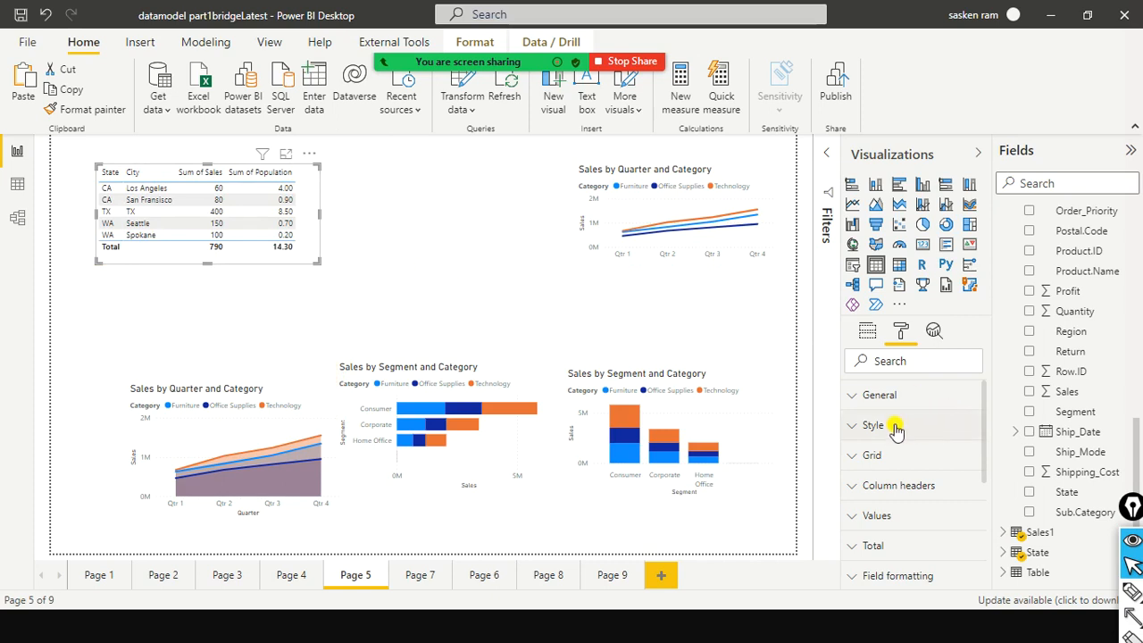
# Apply the Bold header style to the city sales and population table
pyautogui.click(890, 428)
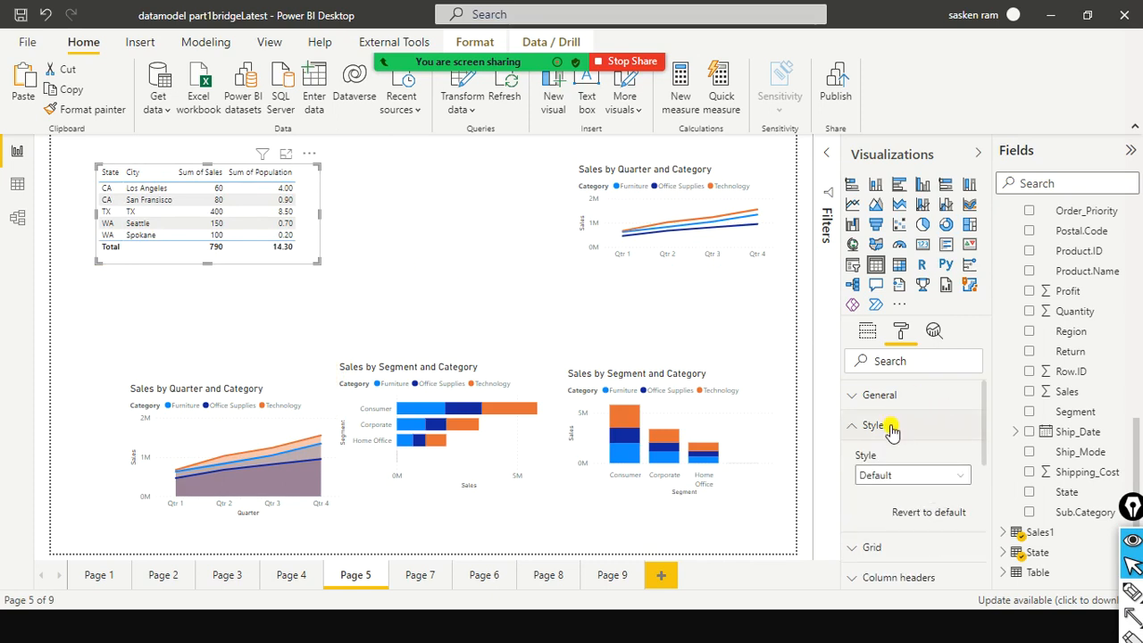
pyautogui.scroll(-1, 900, 447)
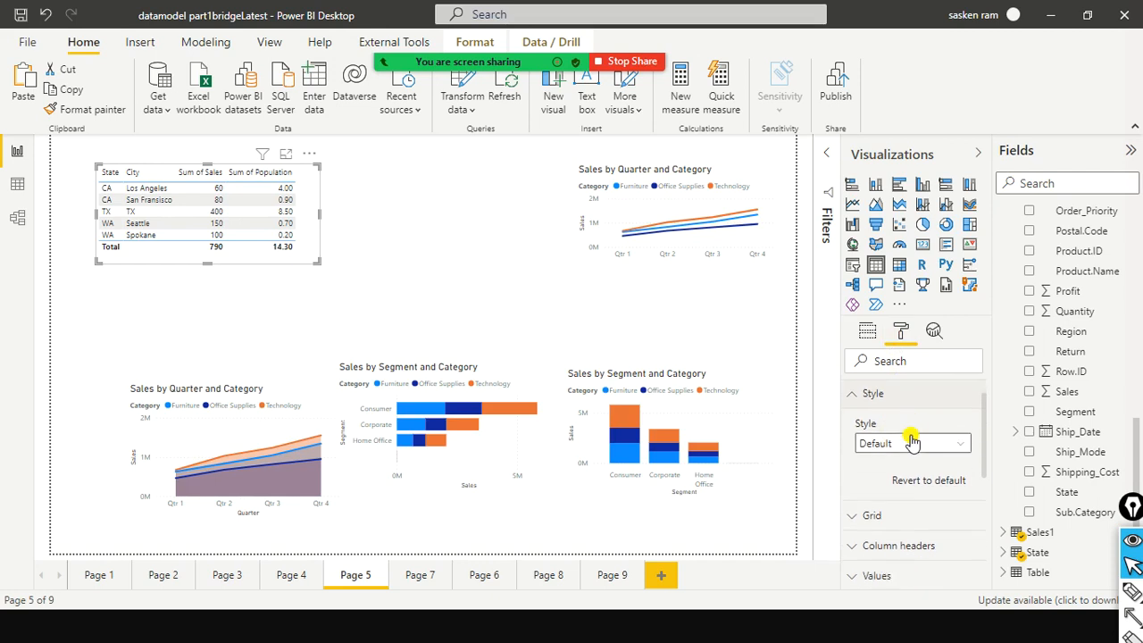
pyautogui.click(959, 453)
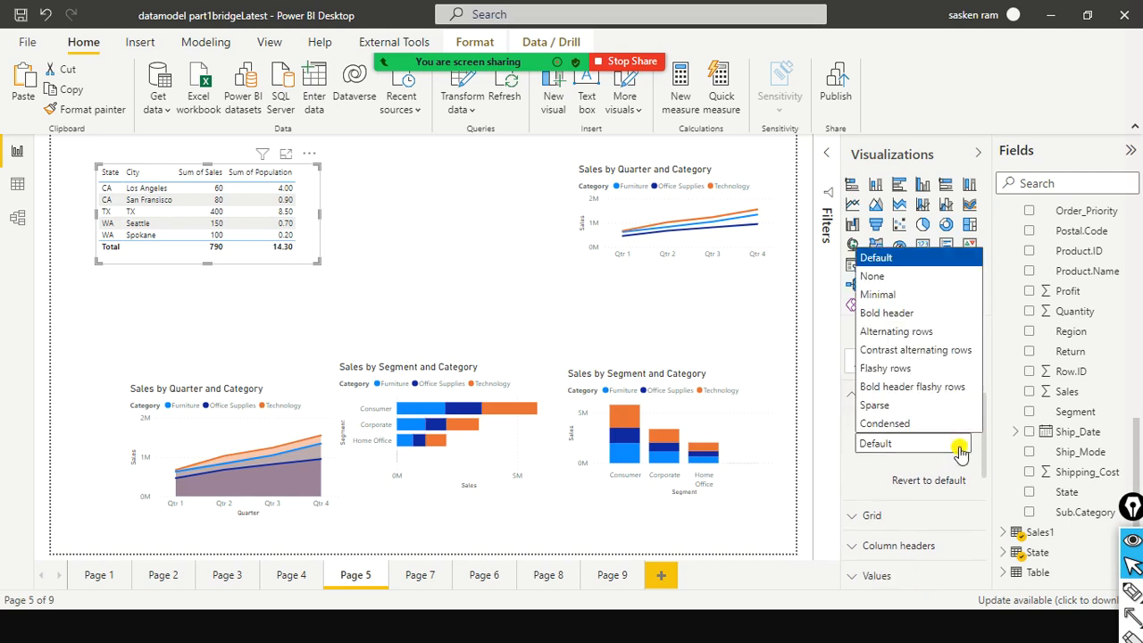
pyautogui.click(897, 315)
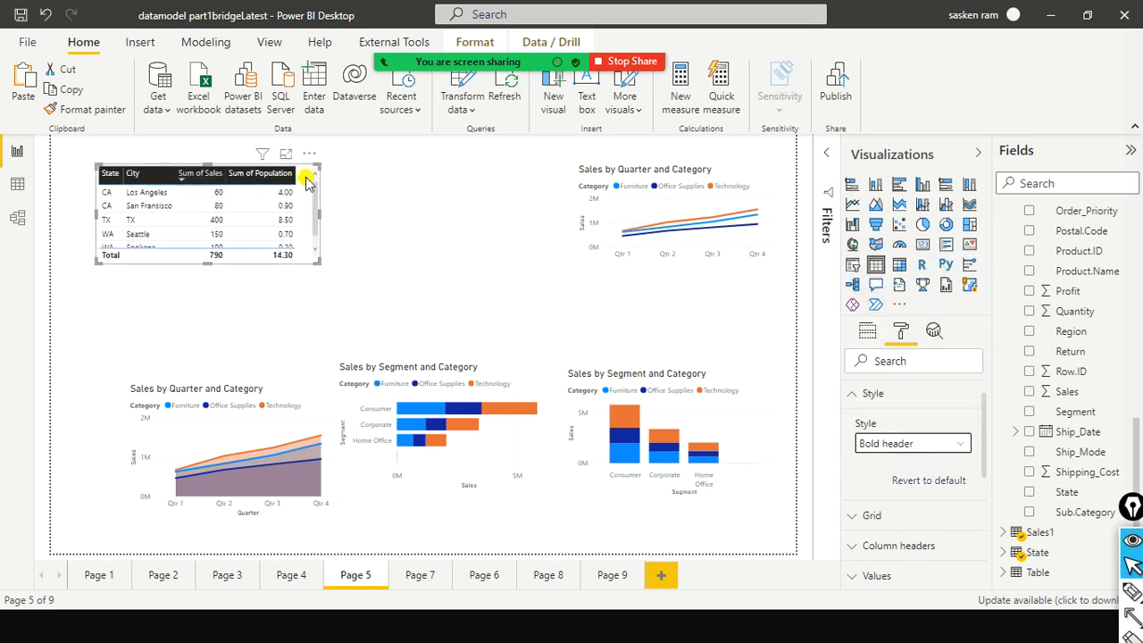
# Apply the Alternating rows style to the city sales table and increase its height so every row fits
pyautogui.click(937, 447)
pyautogui.click(902, 331)
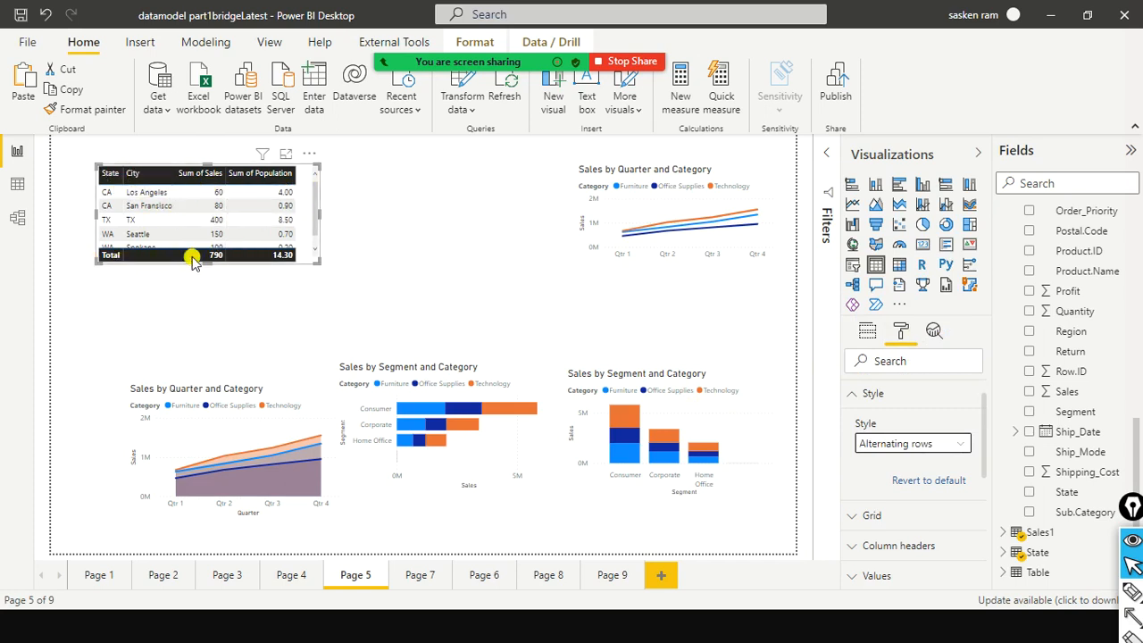
pyautogui.moveTo(205, 262)
pyautogui.mouseDown()
pyautogui.moveTo(201, 300)
pyautogui.moveTo(221, 272)
pyautogui.mouseUp()
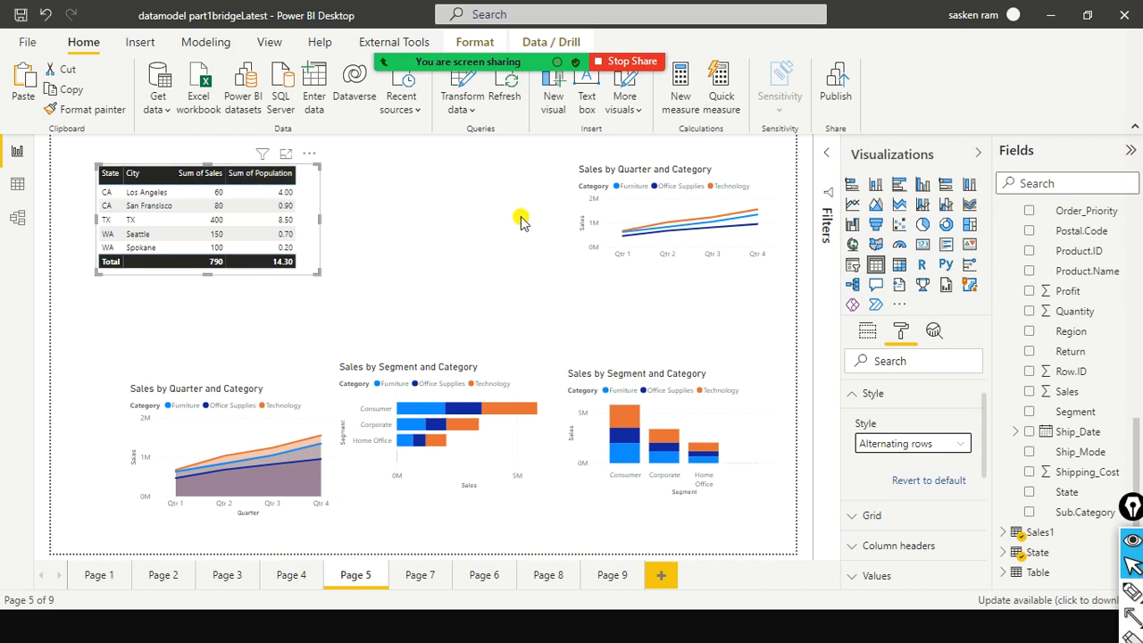
# Try the Contrast alternating rows, Flashy rows, Bold header flashy rows, Sparse and Condensed styles on the city sales table
pyautogui.click(956, 449)
pyautogui.click(953, 350)
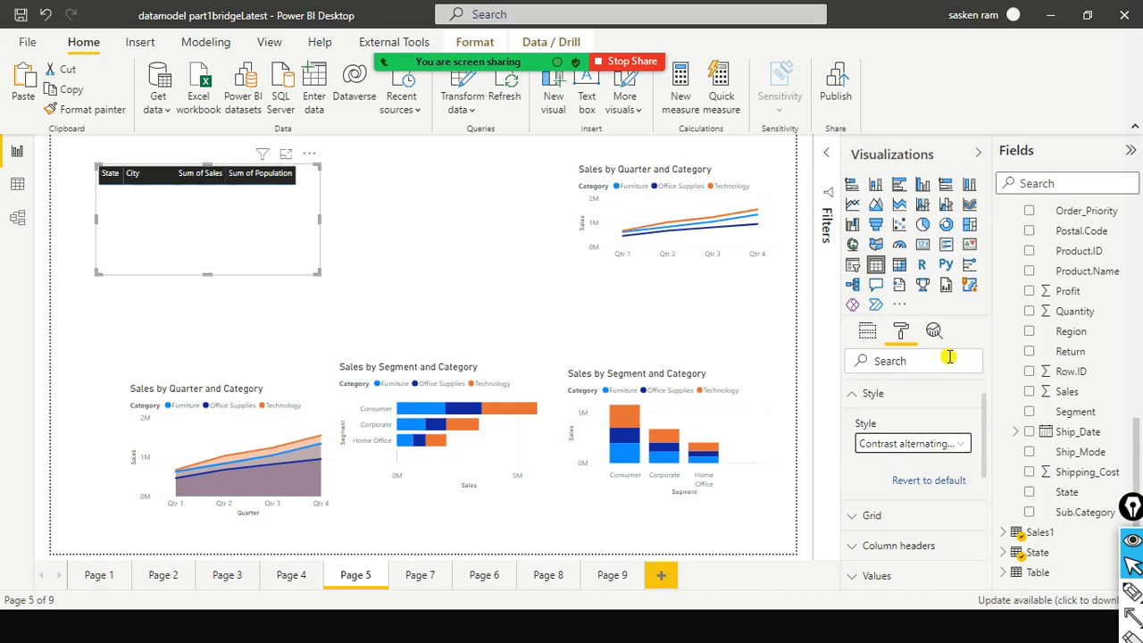
pyautogui.click(948, 443)
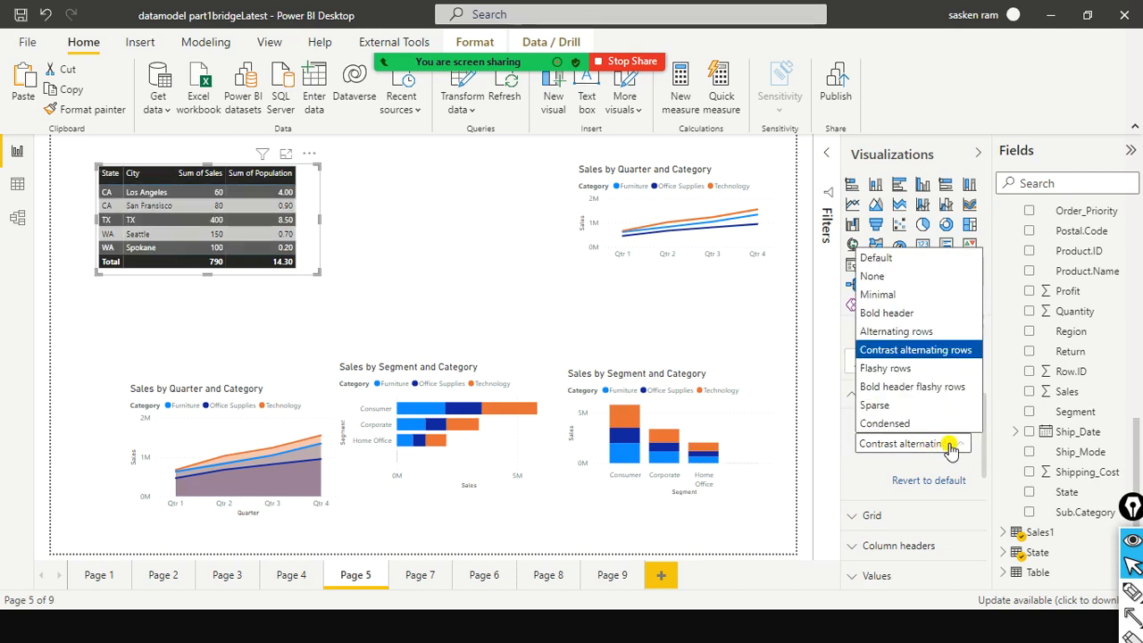
pyautogui.click(932, 367)
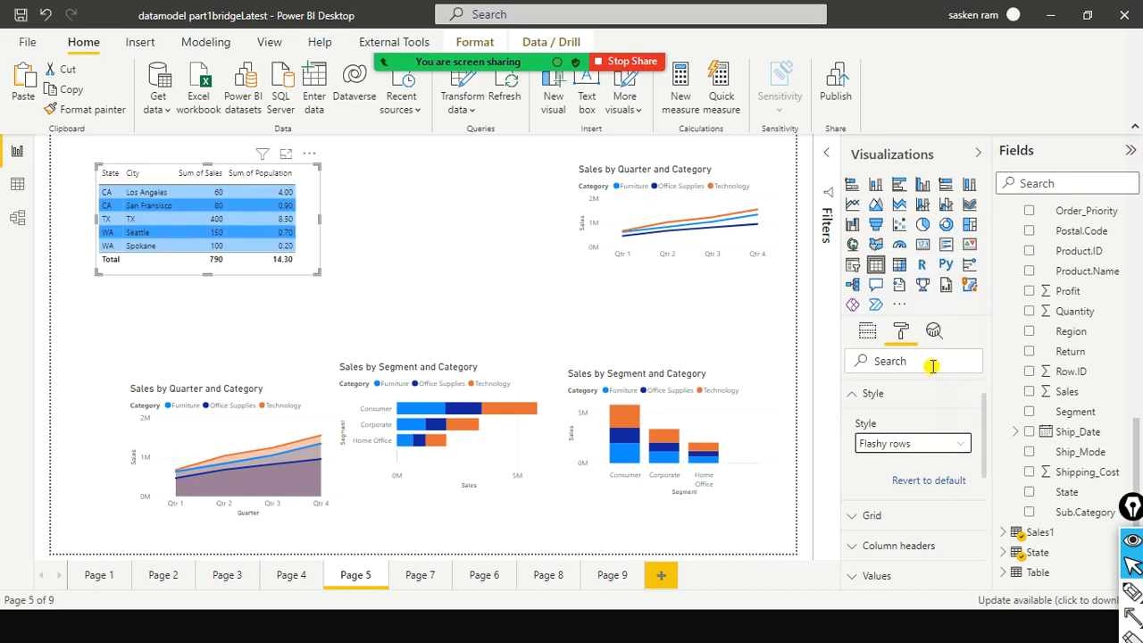
pyautogui.click(956, 443)
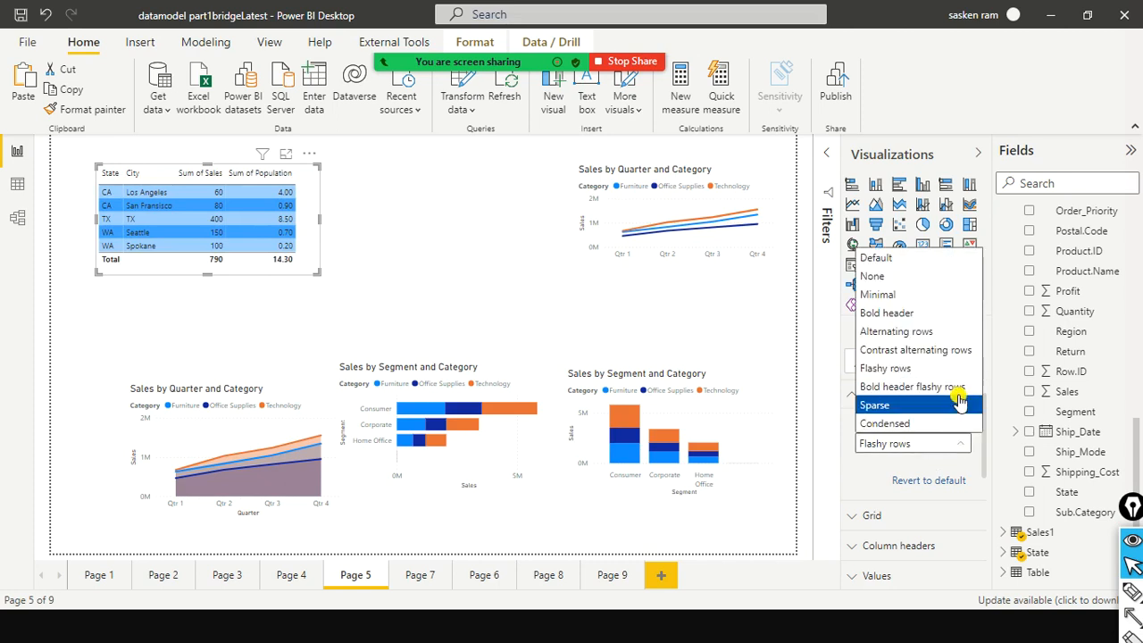
pyautogui.click(958, 393)
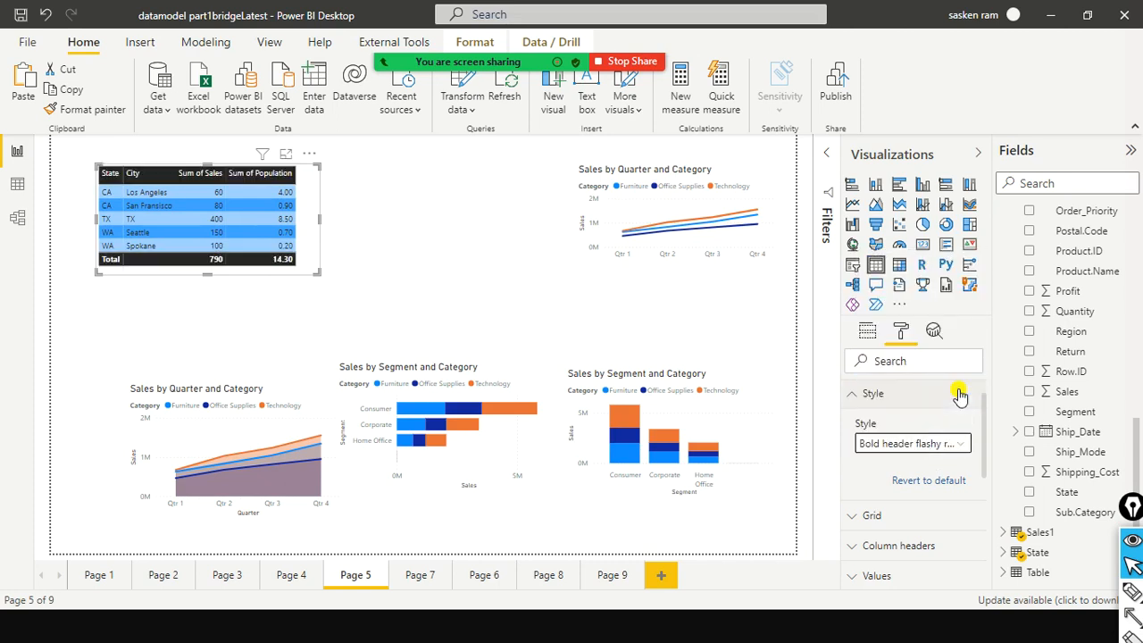
pyautogui.click(949, 442)
pyautogui.click(944, 403)
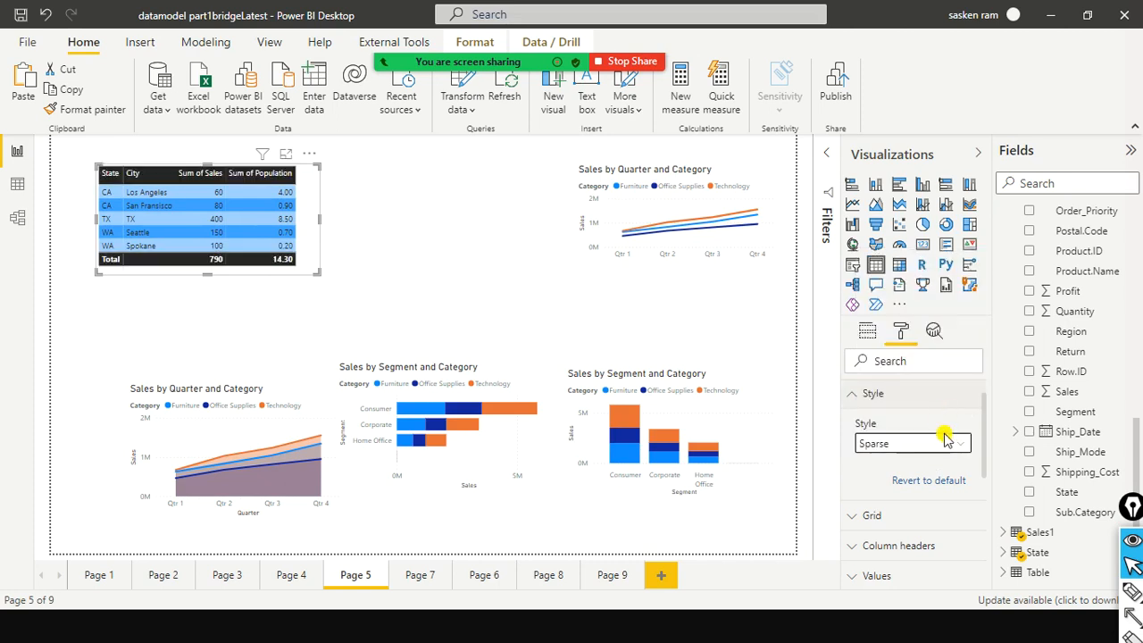
pyautogui.click(948, 440)
pyautogui.click(940, 421)
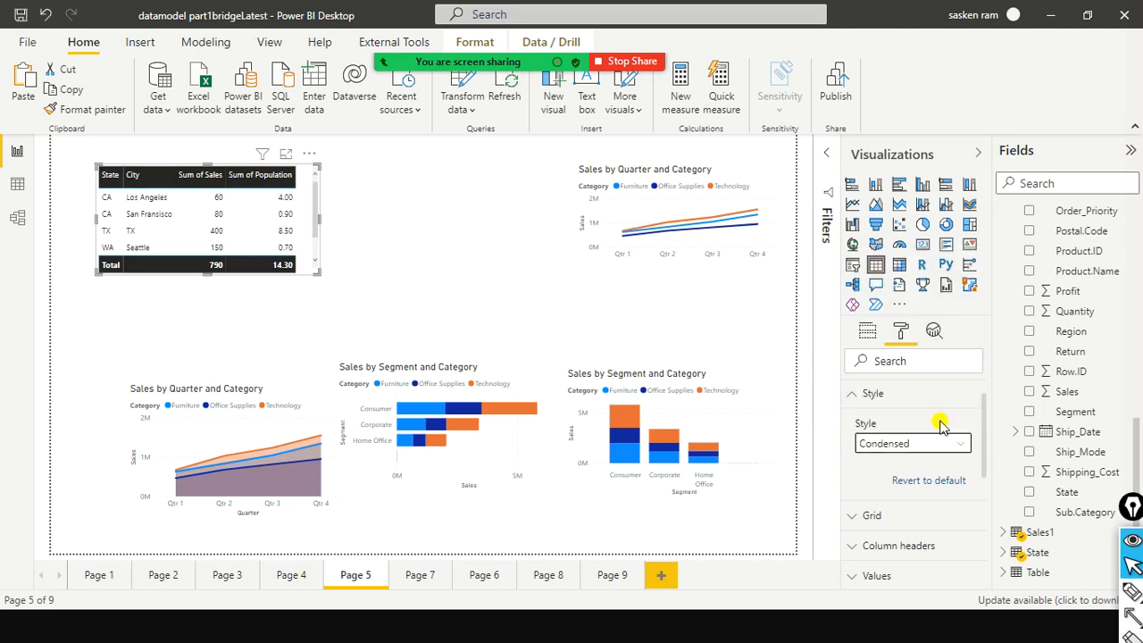
# Set the city sales table's style back to Alternating rows and deselect the table
pyautogui.click(949, 438)
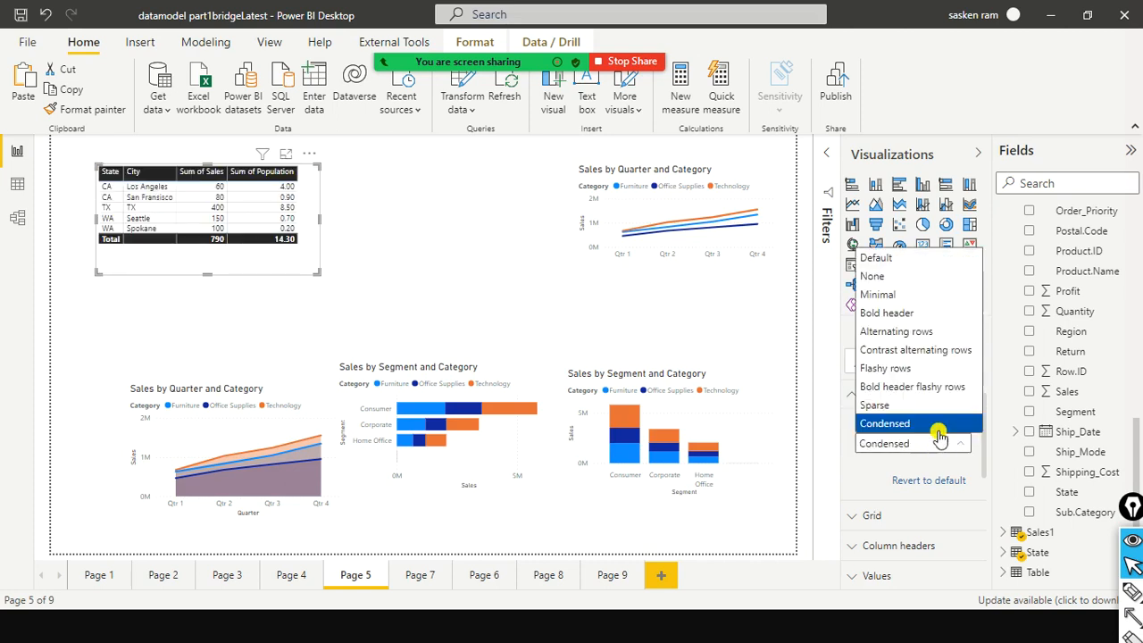
pyautogui.click(935, 339)
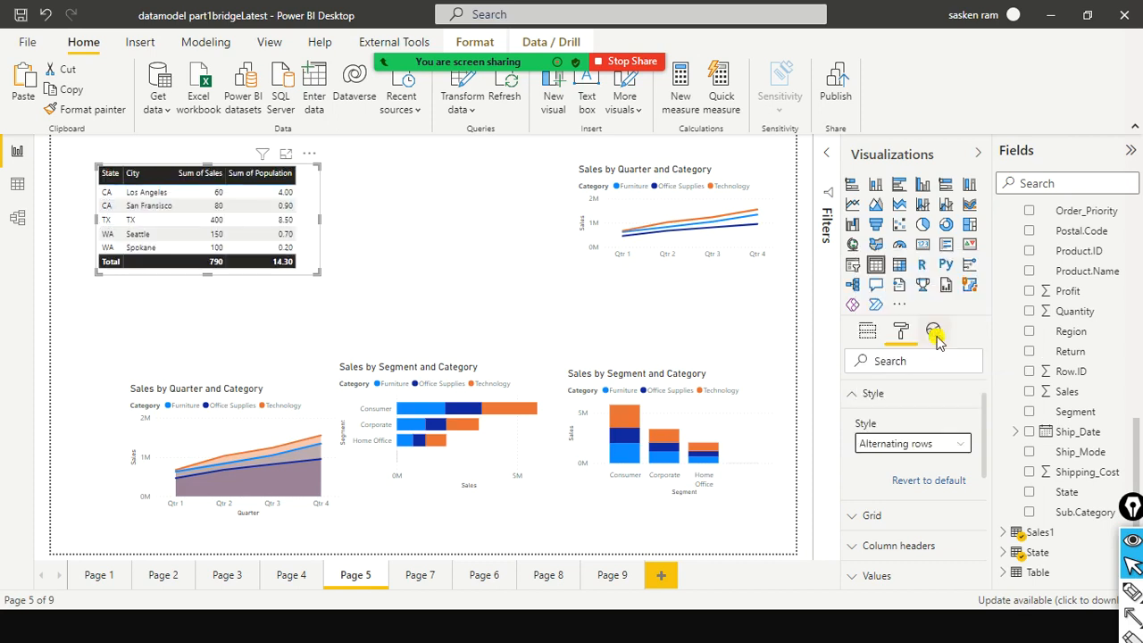
pyautogui.click(320, 225)
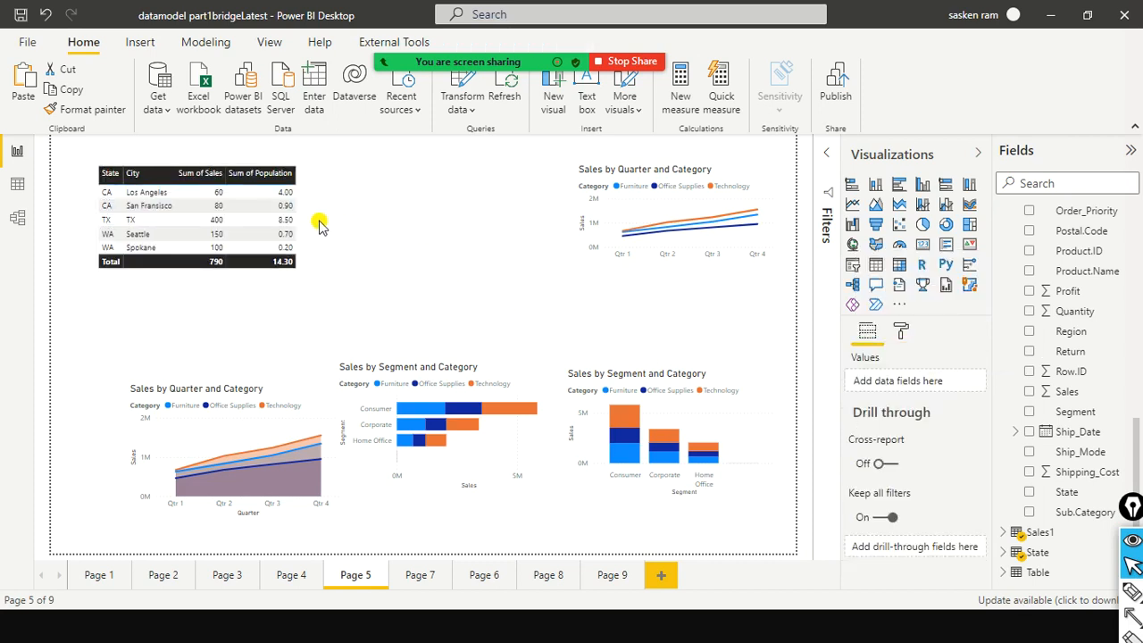
# Select the city sales table again and open its grid formatting settings at the vertical grid option
pyautogui.click(319, 225)
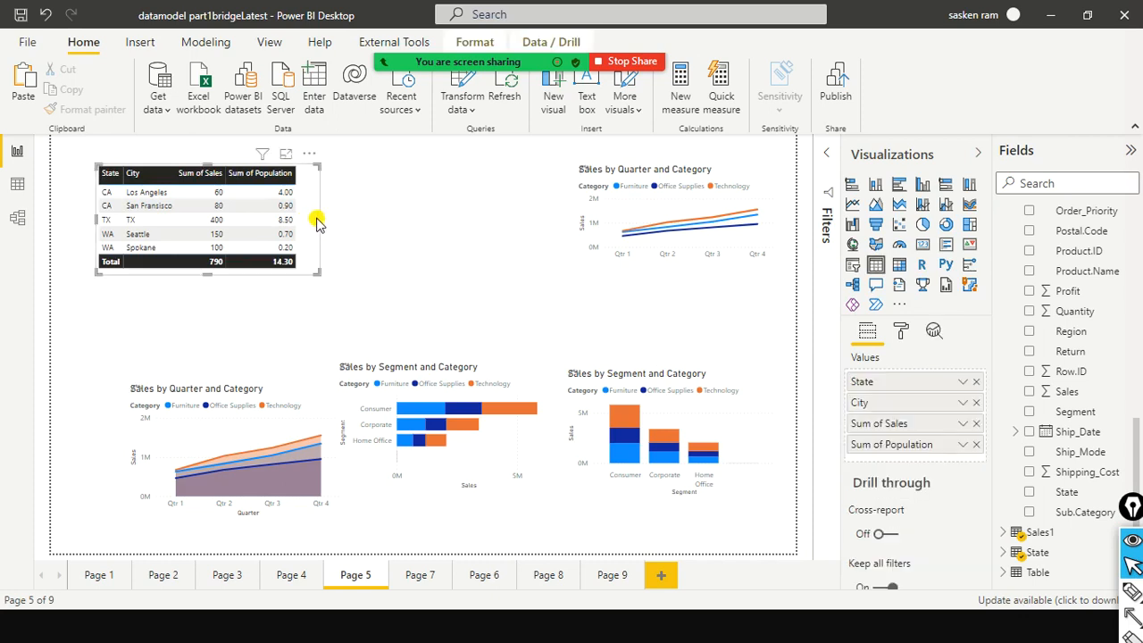
pyautogui.click(902, 331)
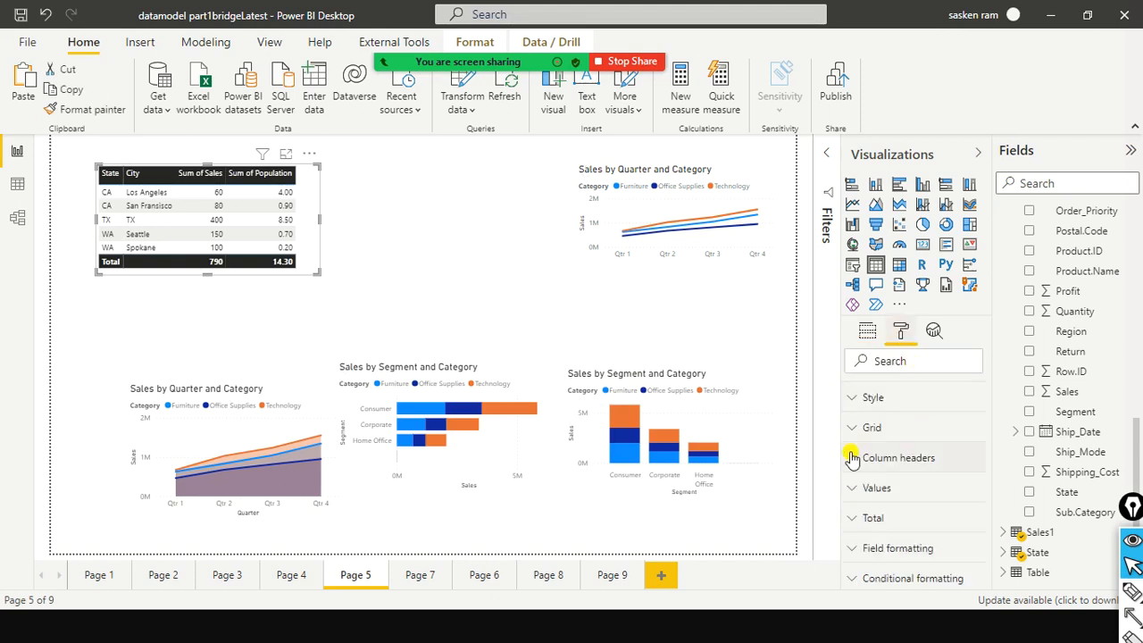
pyautogui.scroll(1, 850, 454)
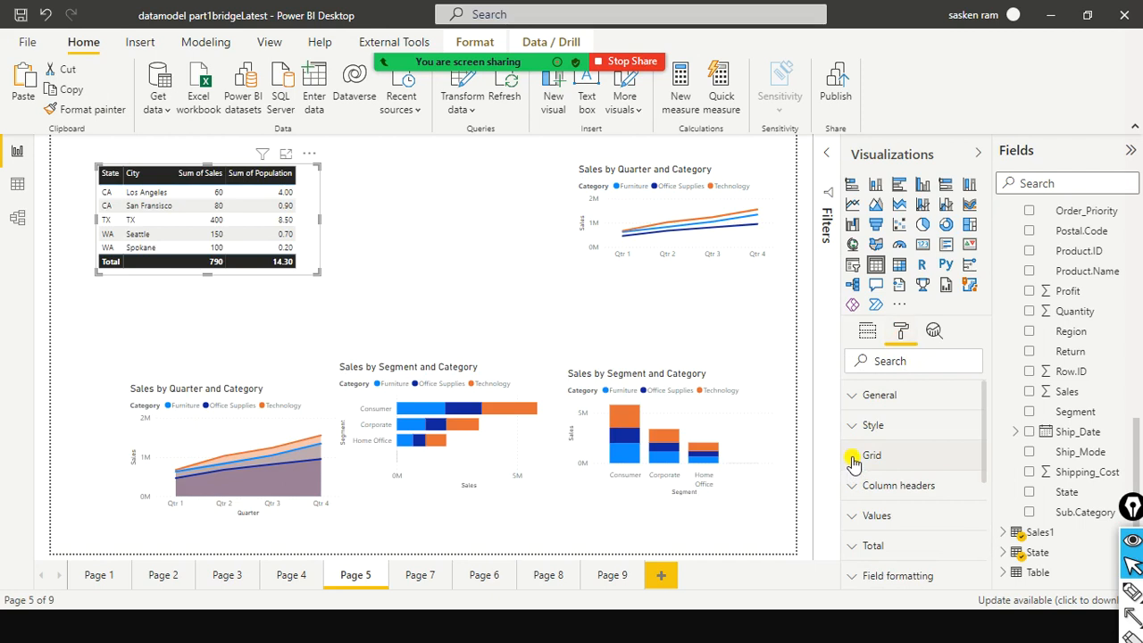
pyautogui.click(853, 458)
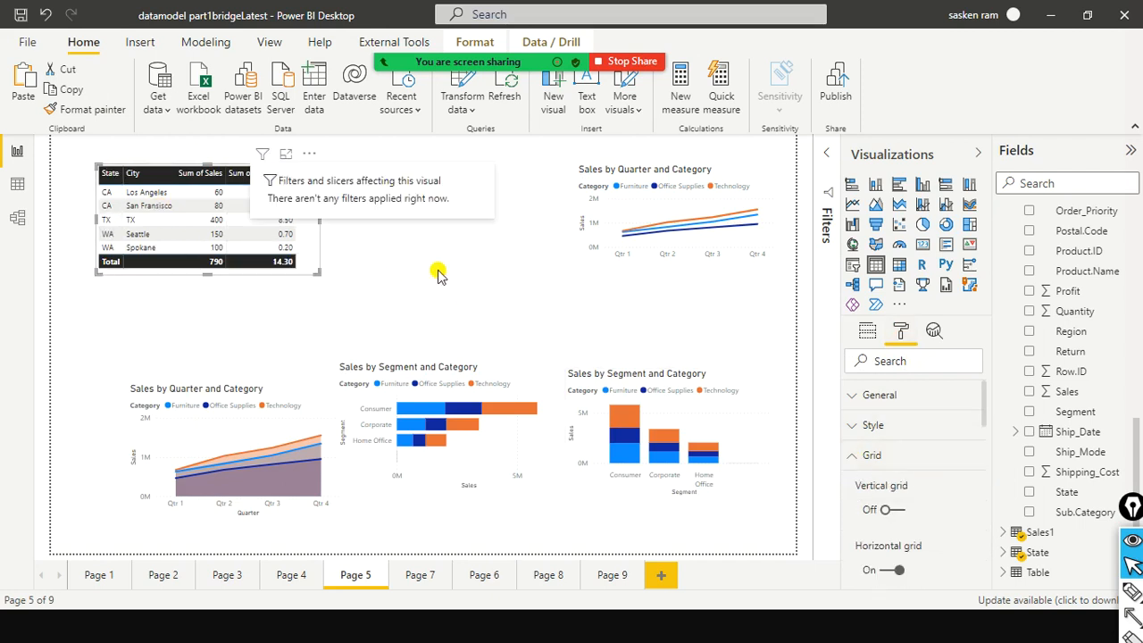
pyautogui.scroll(-1, 921, 412)
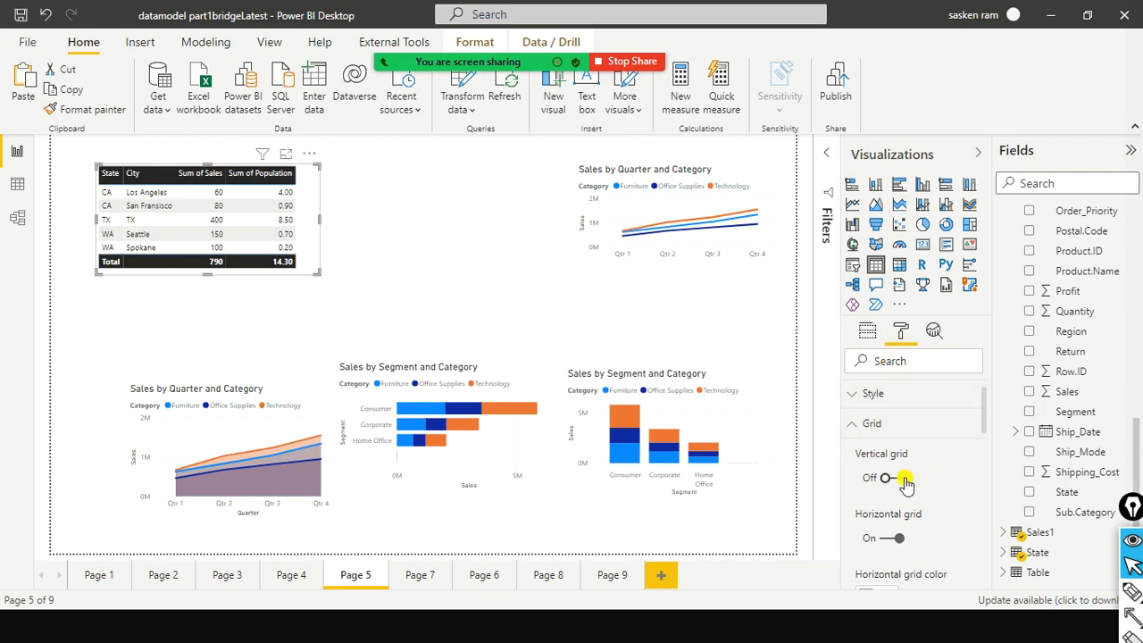
# Turn on the vertical grid for the State and City table and review its remaining grid settings
pyautogui.click(902, 479)
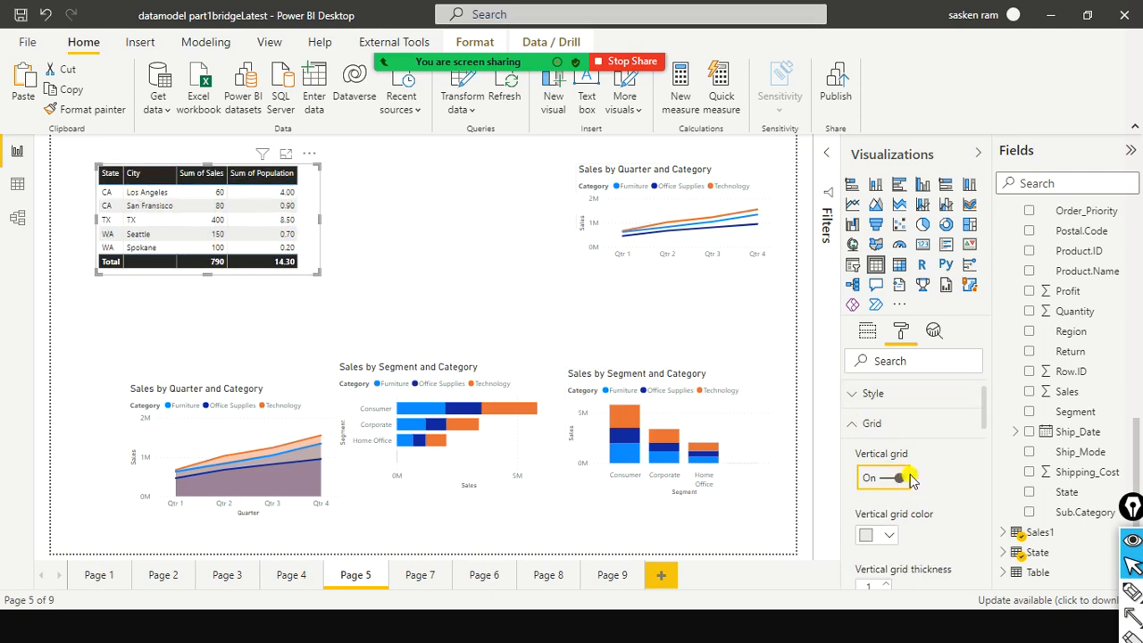
pyautogui.scroll(-3, 912, 476)
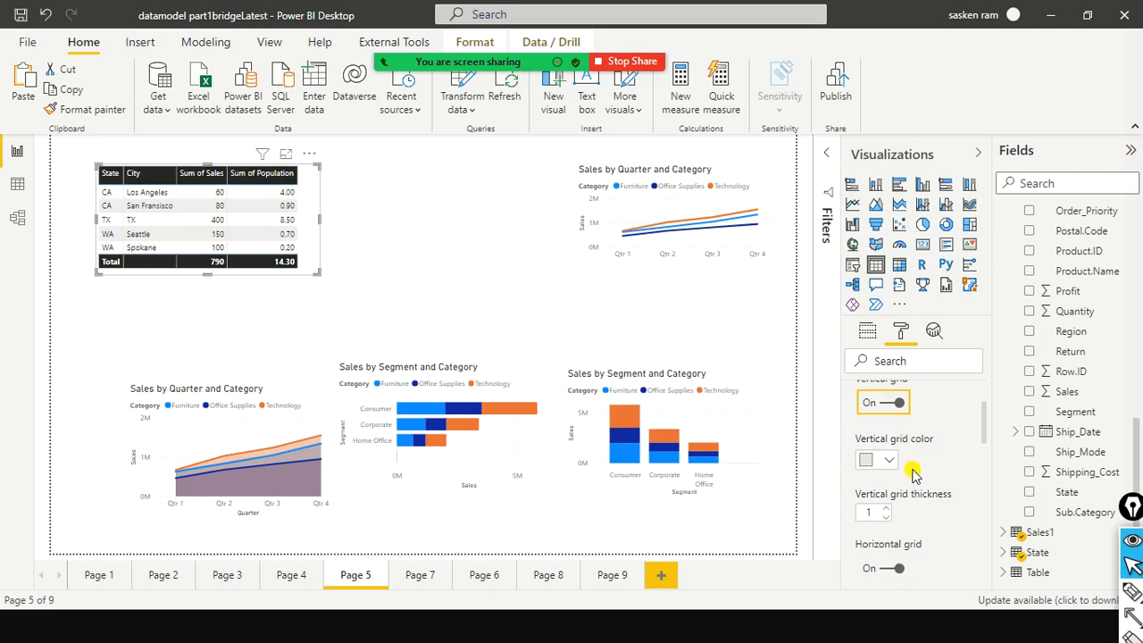
pyautogui.scroll(-4, 912, 473)
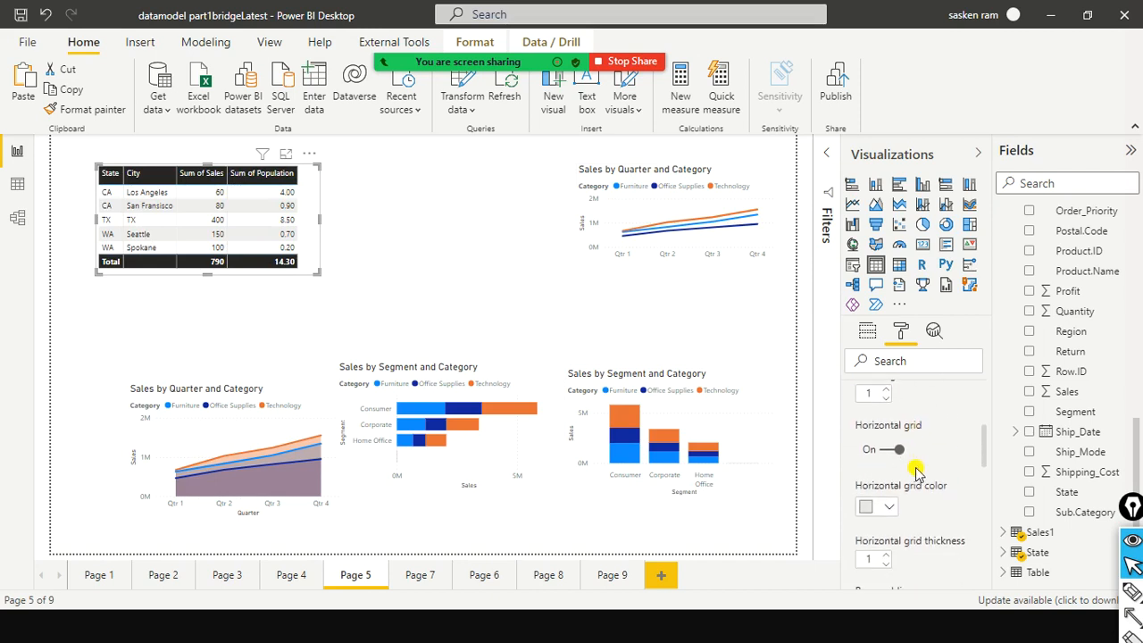
pyautogui.scroll(-2, 915, 473)
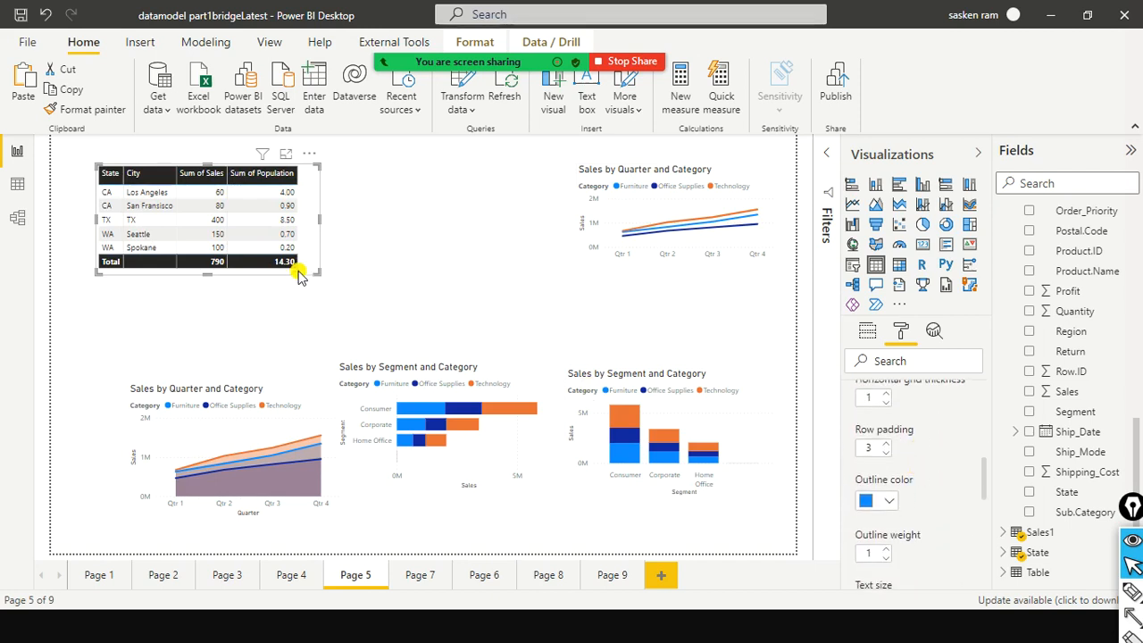
pyautogui.scroll(3, 893, 393)
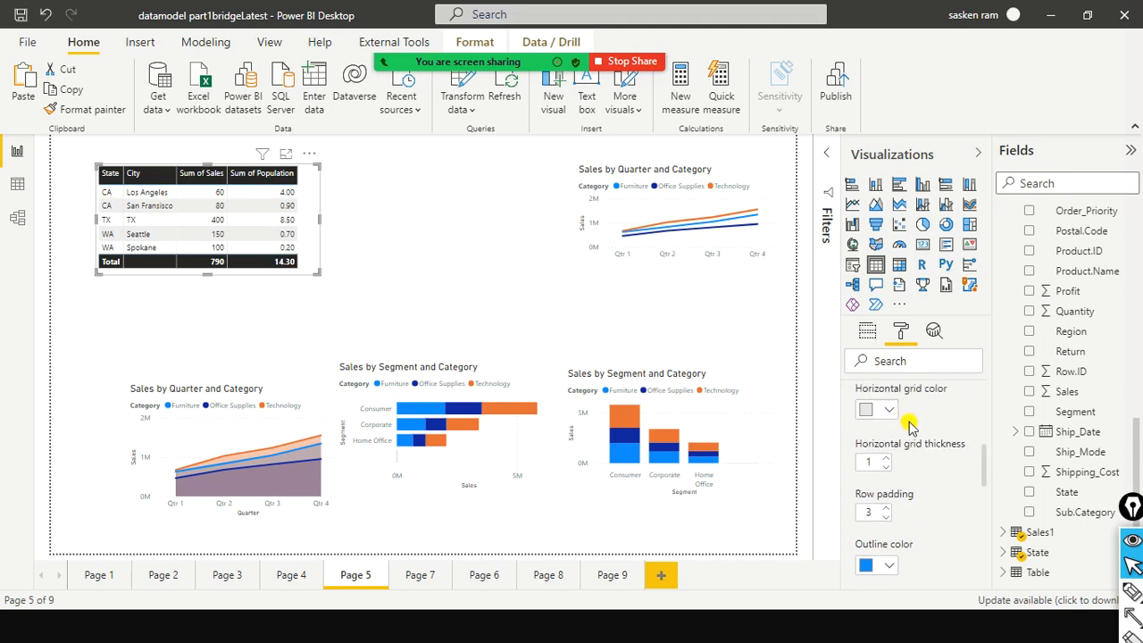
pyautogui.scroll(1, 916, 411)
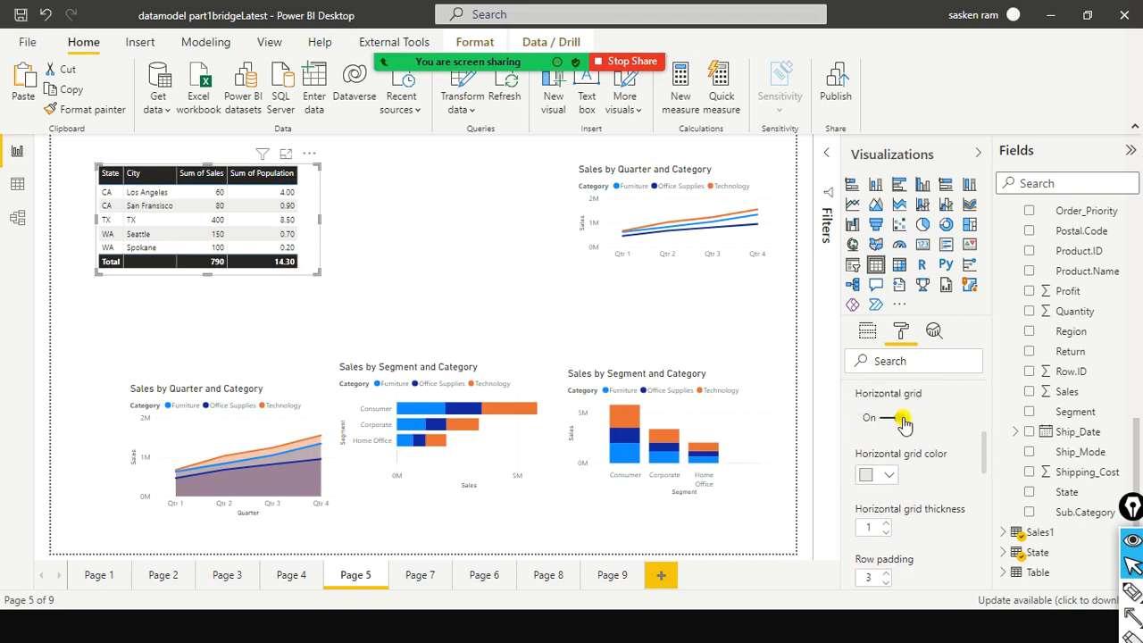
pyautogui.scroll(-6, 905, 424)
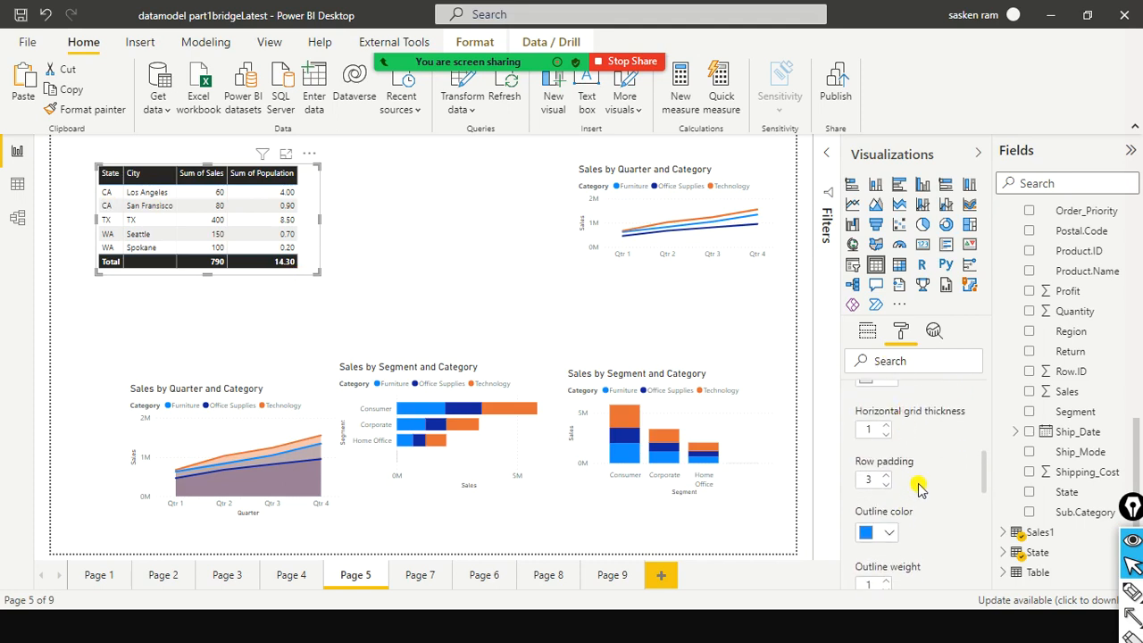
pyautogui.scroll(-5, 918, 487)
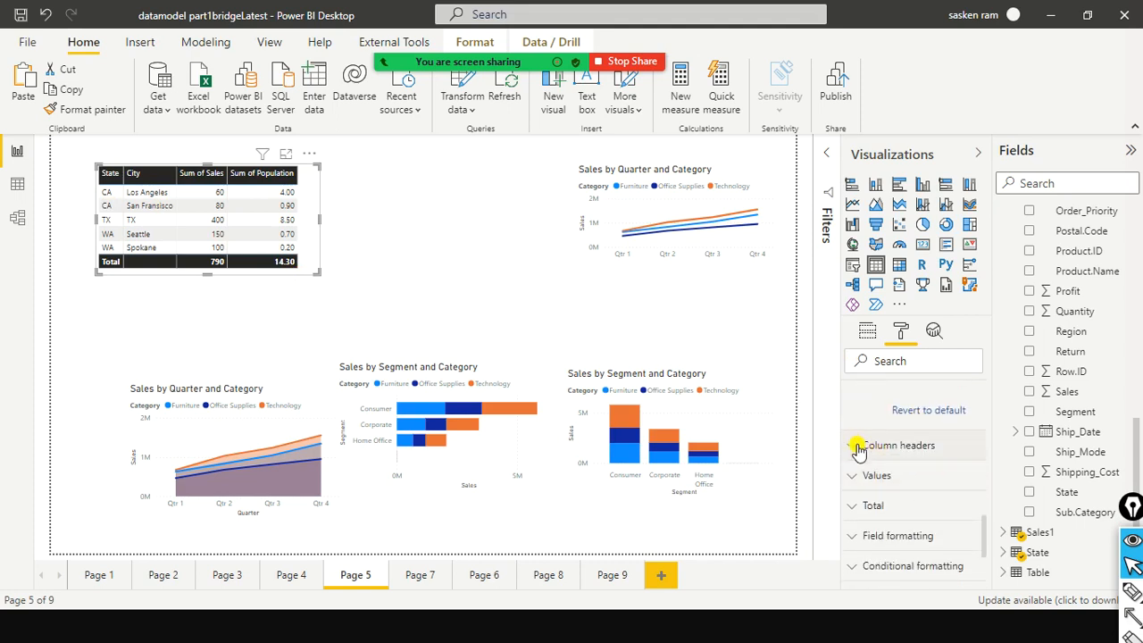
# Examine the table's column header options for font color, background color, outline and auto-size column width
pyautogui.click(857, 448)
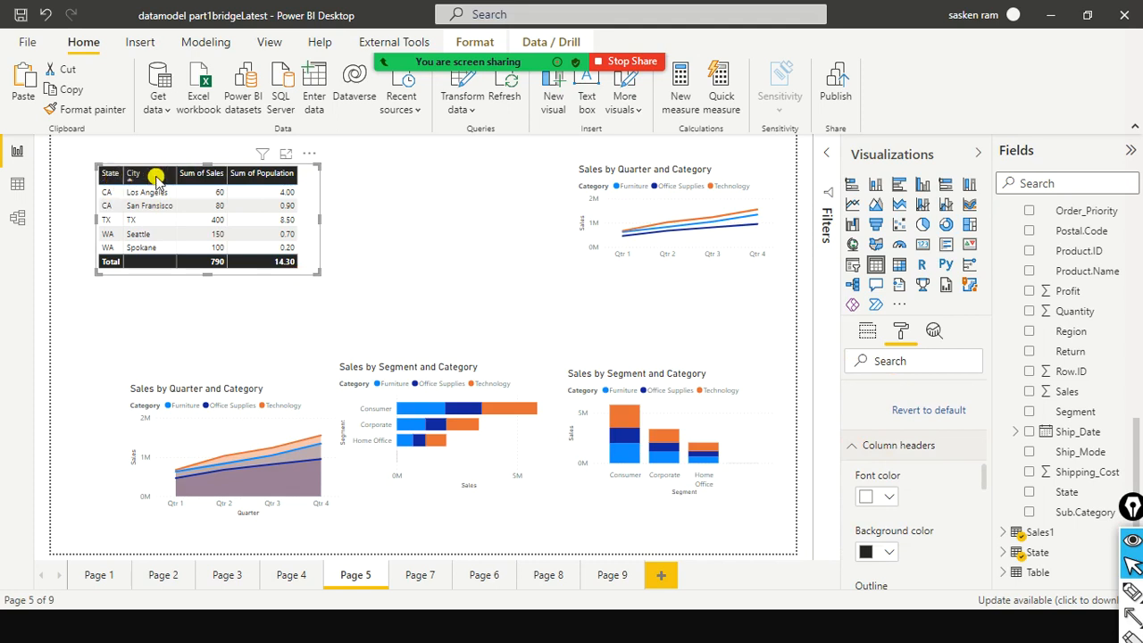
pyautogui.scroll(-1, 924, 487)
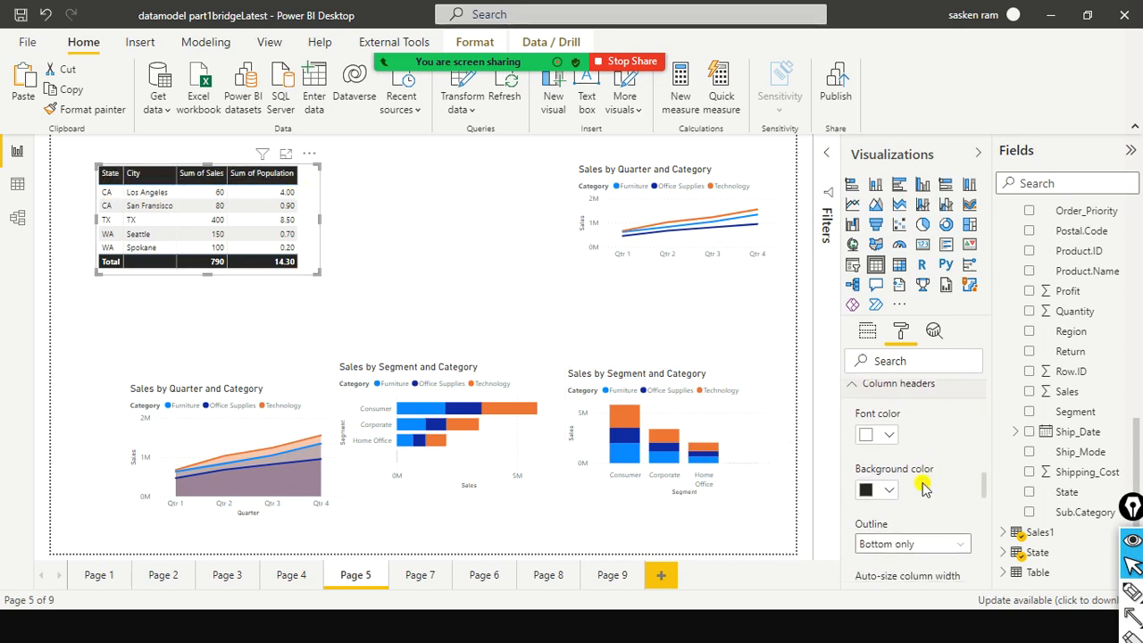
pyautogui.scroll(-1, 924, 487)
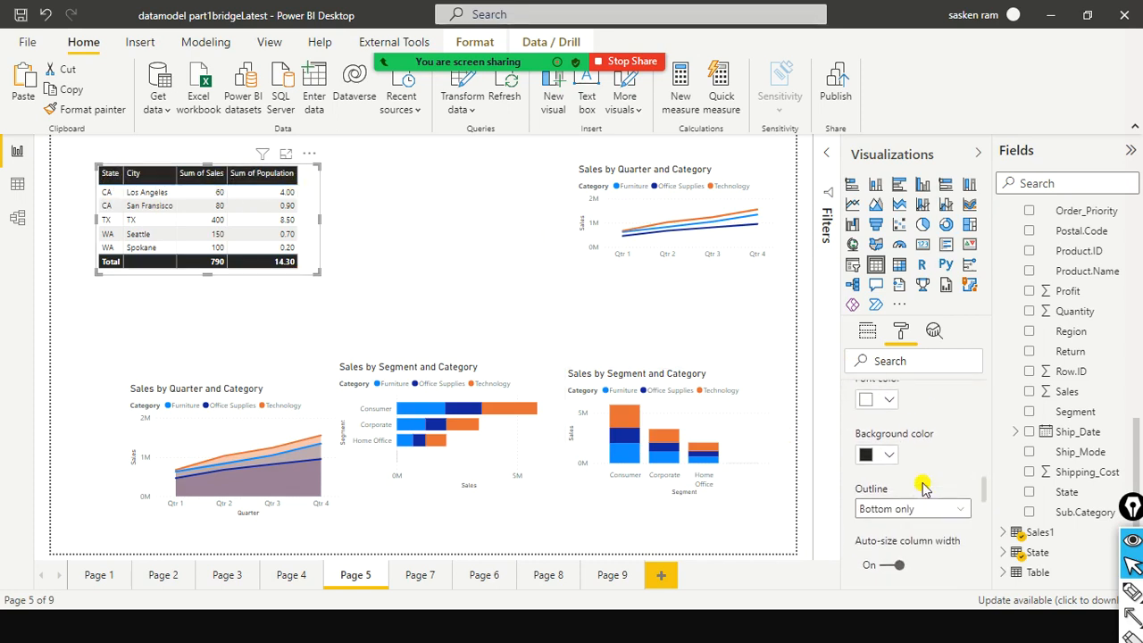
pyautogui.scroll(1, 924, 487)
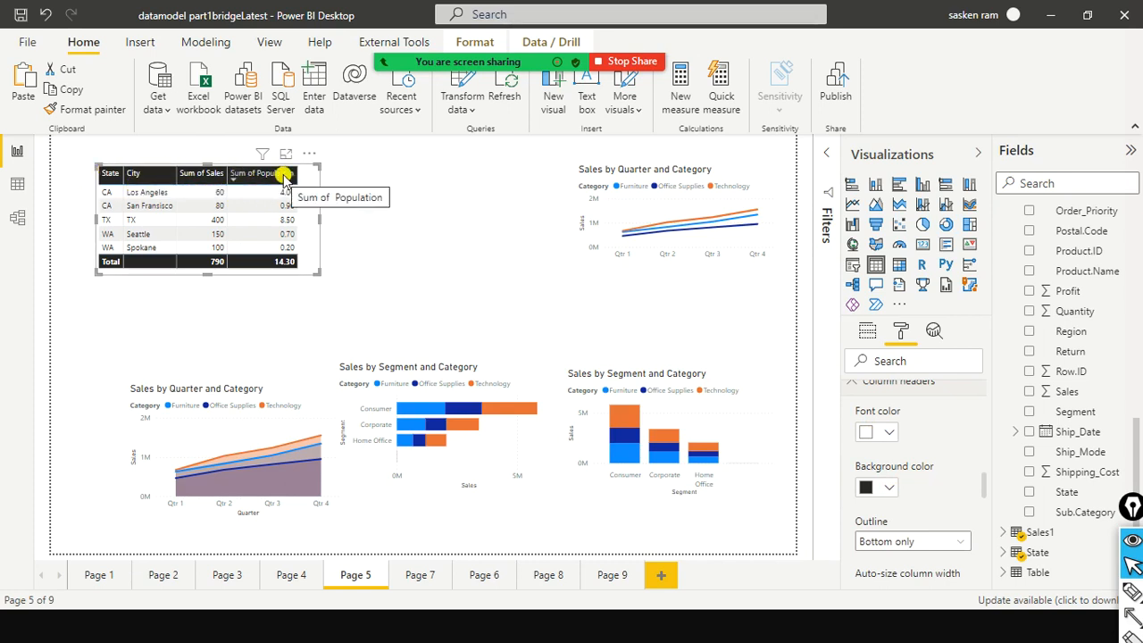
pyautogui.scroll(-1, 931, 472)
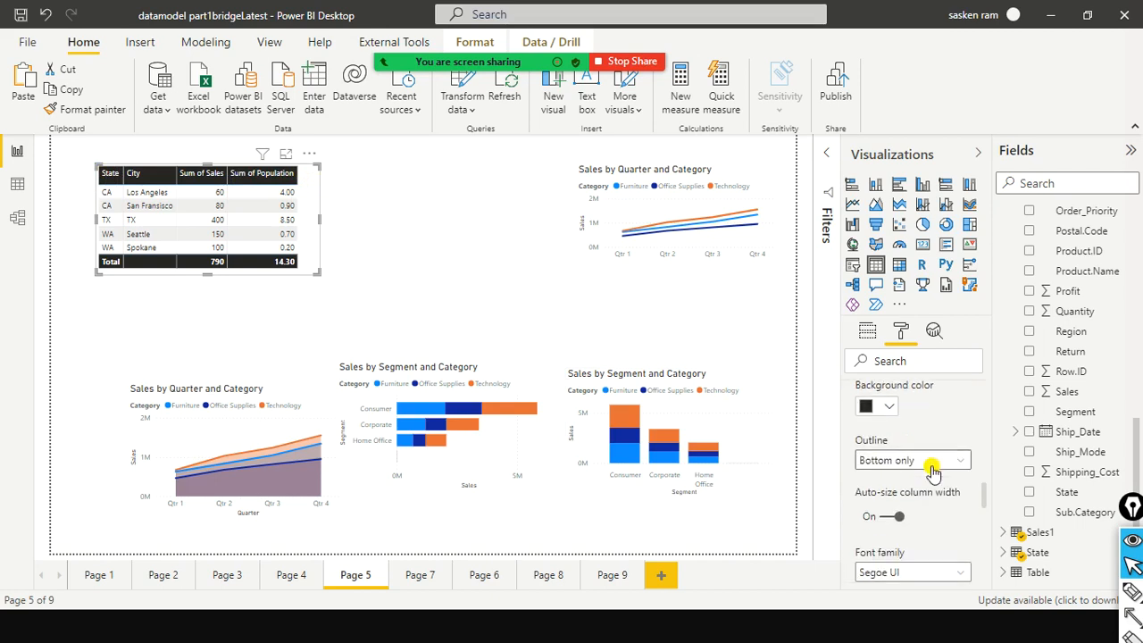
pyautogui.scroll(-1, 931, 469)
pyautogui.scroll(-2, 934, 458)
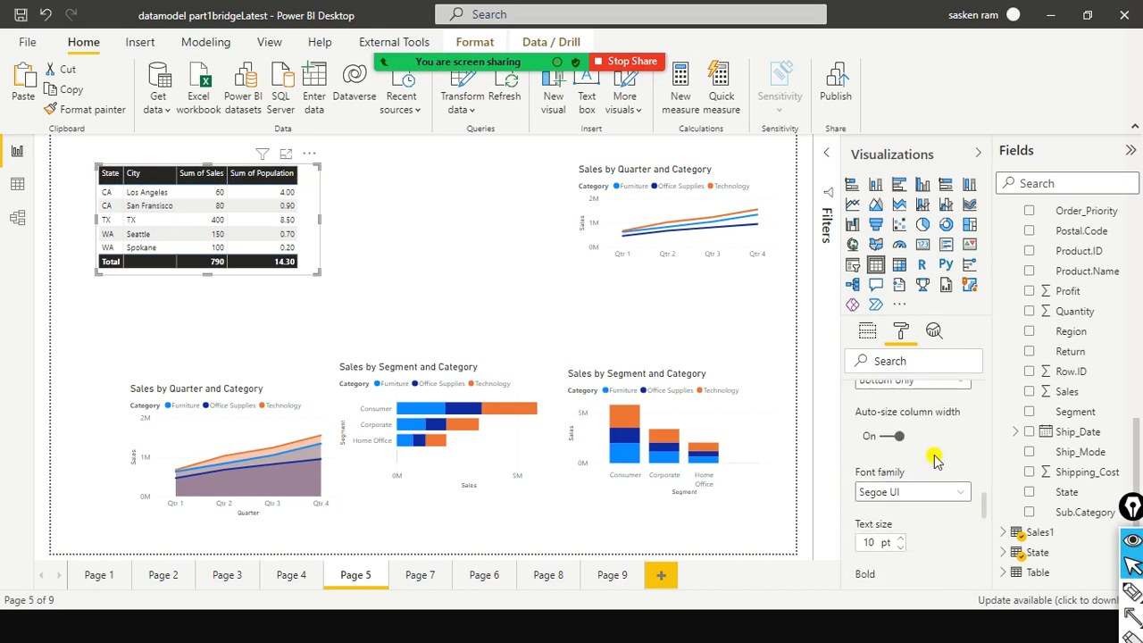
pyautogui.scroll(-1, 933, 458)
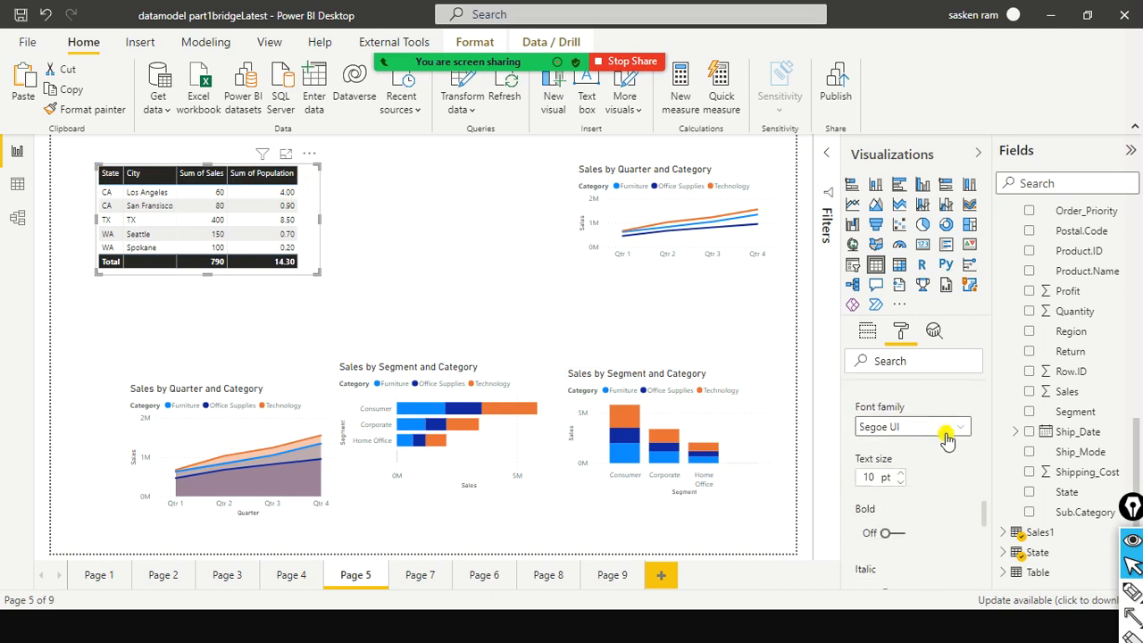
# Set the table's column header font family to DIN and its text size to 14 pt
pyautogui.click(959, 436)
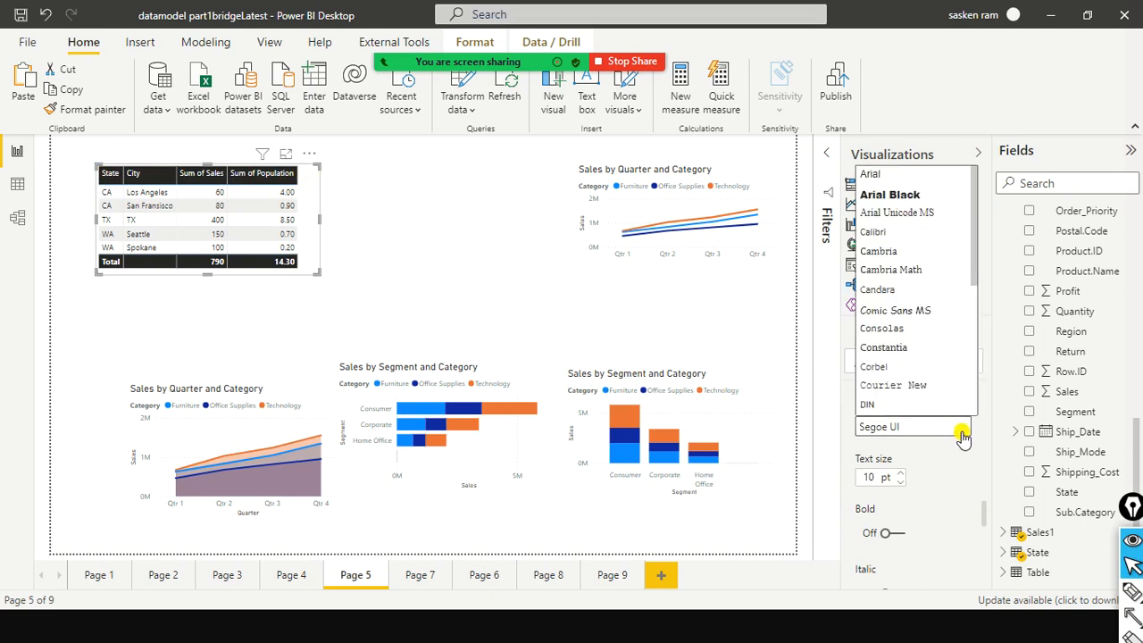
pyautogui.scroll(-1, 895, 411)
pyautogui.click(895, 407)
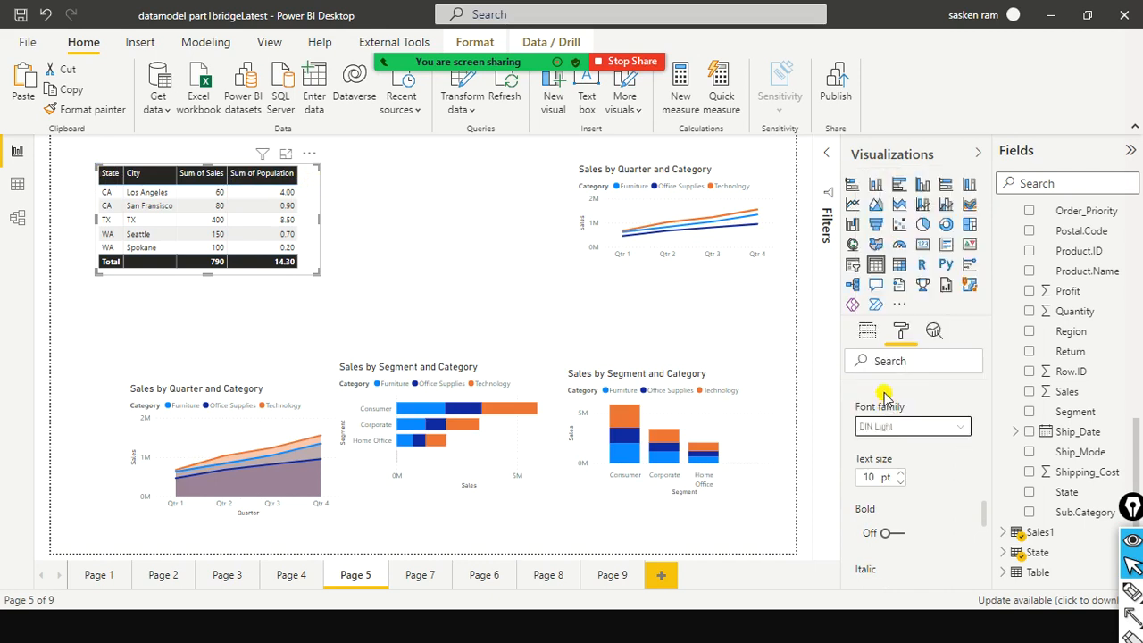
pyautogui.click(912, 427)
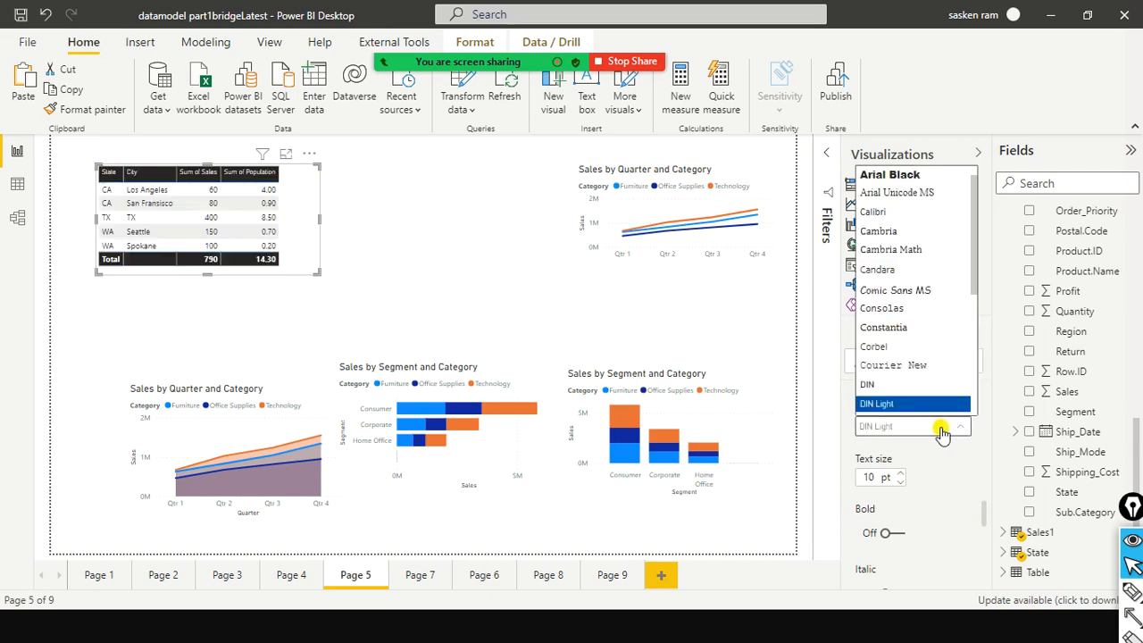
pyautogui.click(904, 386)
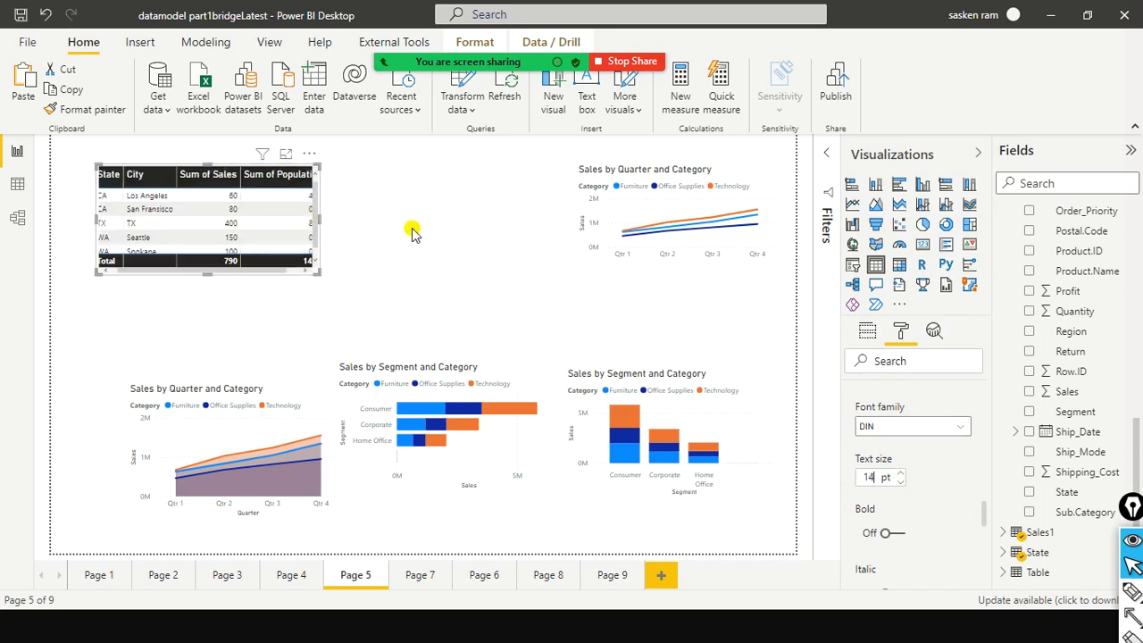
# Widen the table visual so all its columns fit, and reposition it slightly lower and closer to the page's left edge
pyautogui.moveTo(319, 219); pyautogui.dragTo(411, 229)
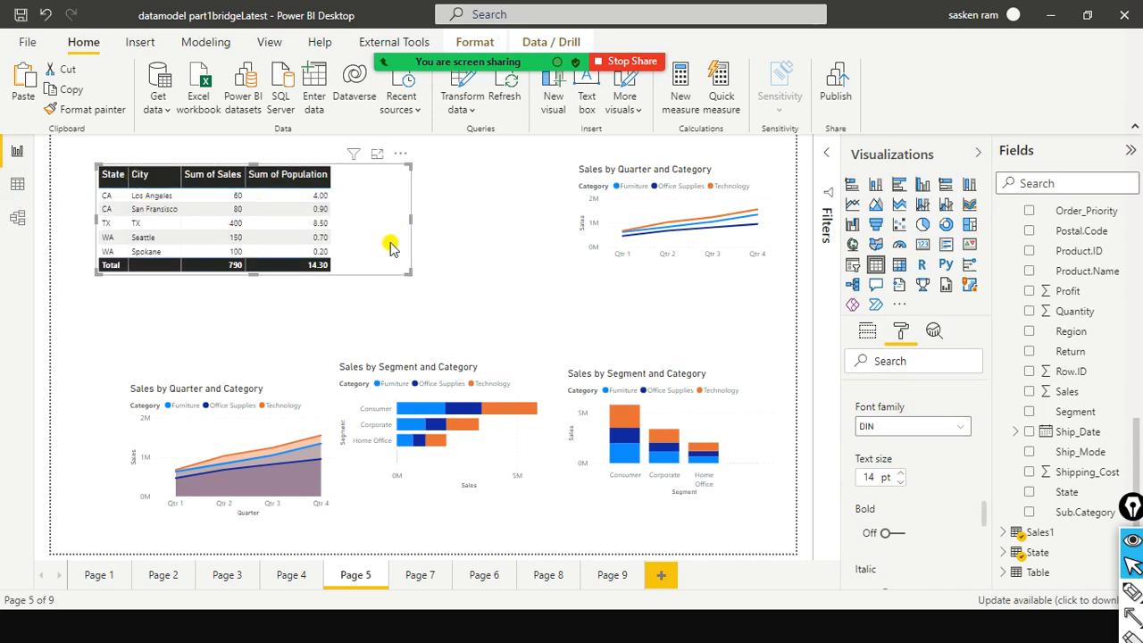
pyautogui.moveTo(378, 278); pyautogui.dragTo(340, 234)
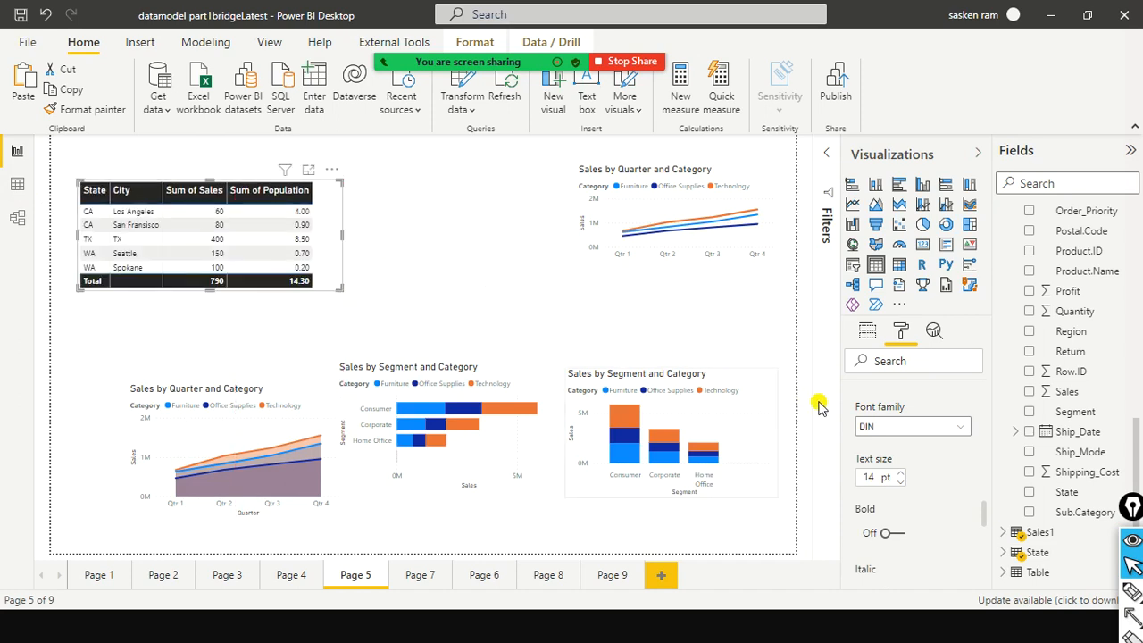
# Review the column header options for bold, italic, underline, alignment and word wrap, and collapse the column header settings
pyautogui.scroll(-1, 954, 455)
pyautogui.scroll(-5, 953, 456)
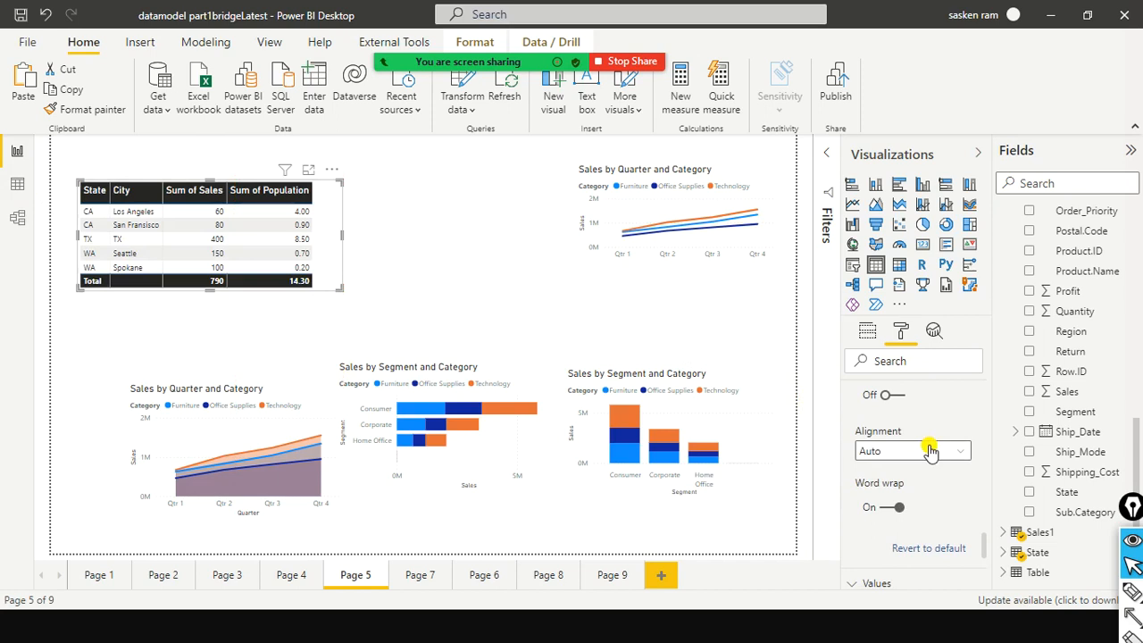
pyautogui.scroll(4, 929, 451)
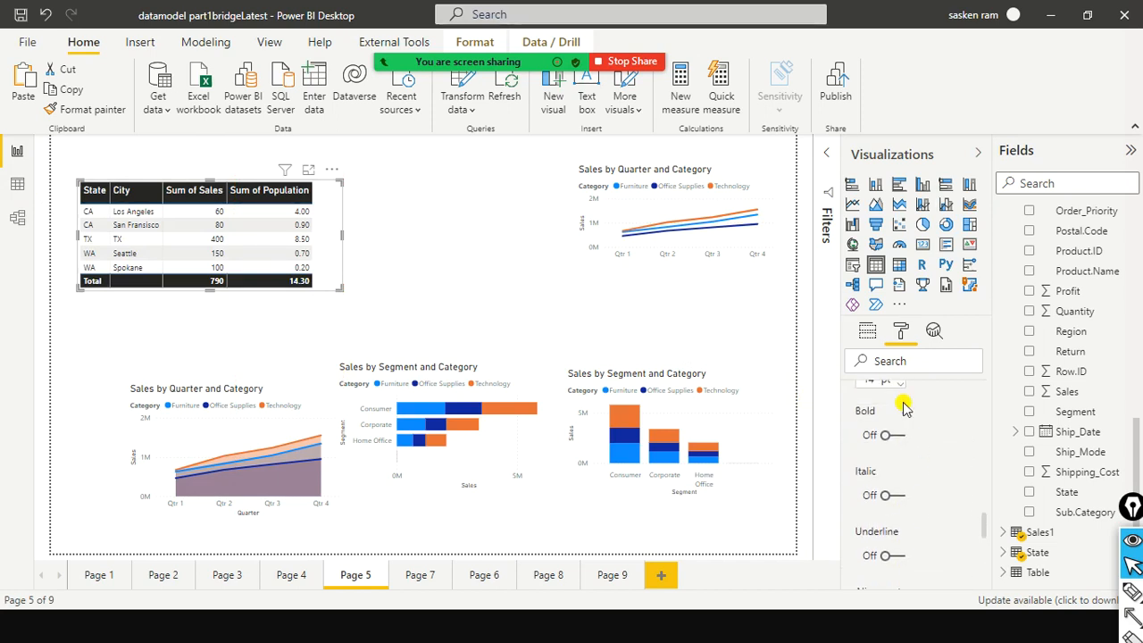
pyautogui.scroll(6, 903, 407)
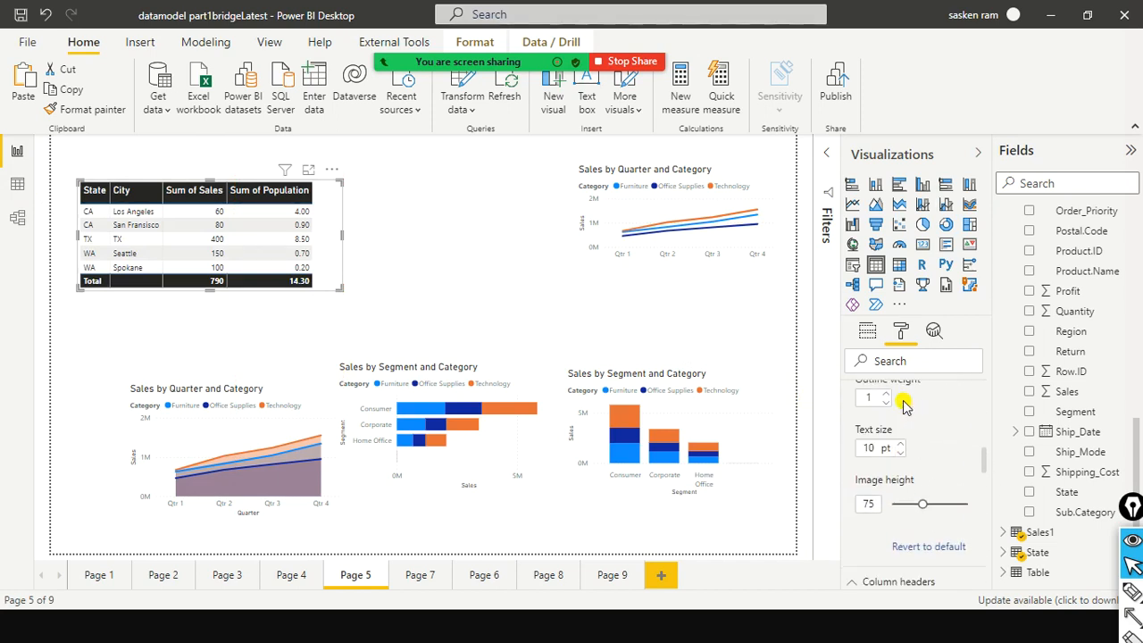
pyautogui.scroll(-5, 903, 407)
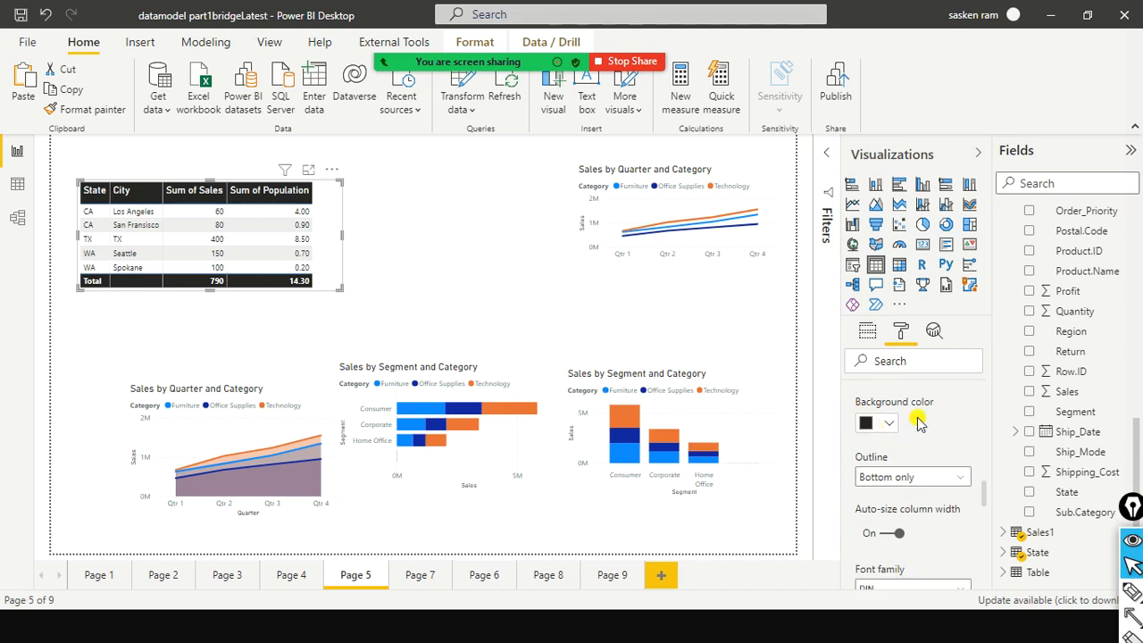
pyautogui.scroll(2, 918, 419)
pyautogui.click(850, 419)
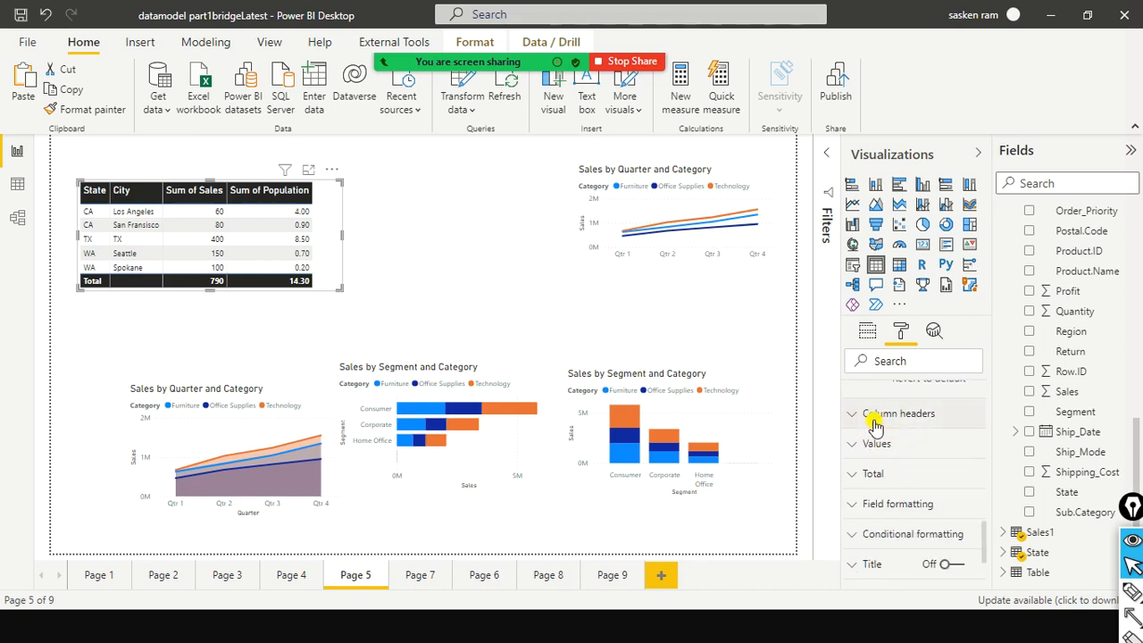
# Set the table's total row font family to DIN and text size to 11 pt, and review its other formatting options
pyautogui.scroll(-1, 906, 448)
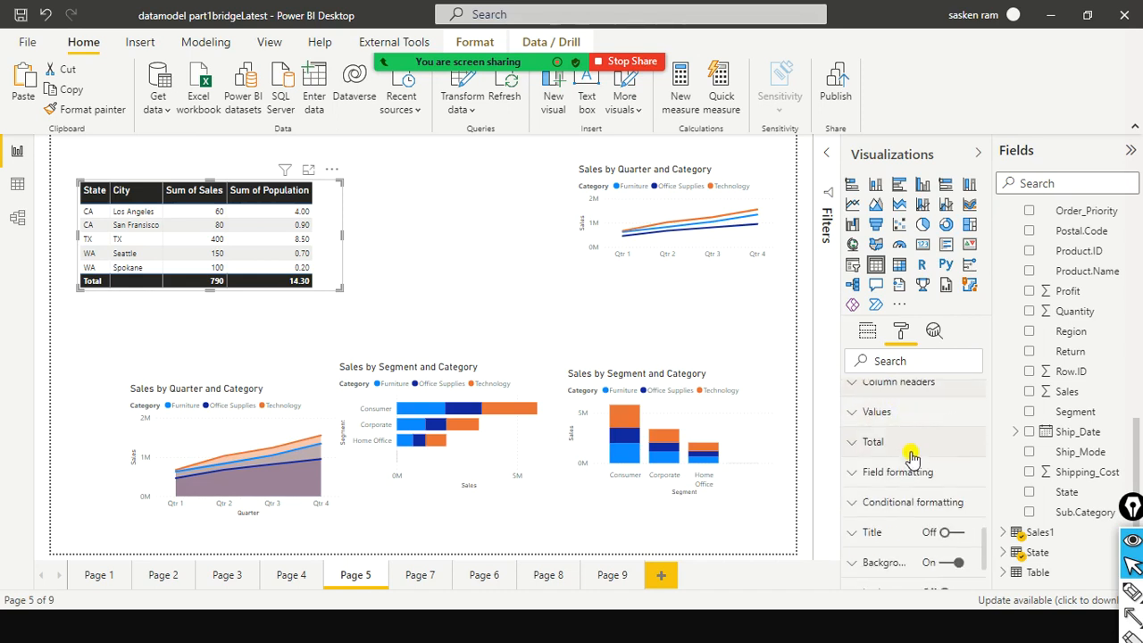
pyautogui.click(853, 450)
pyautogui.scroll(-3, 902, 493)
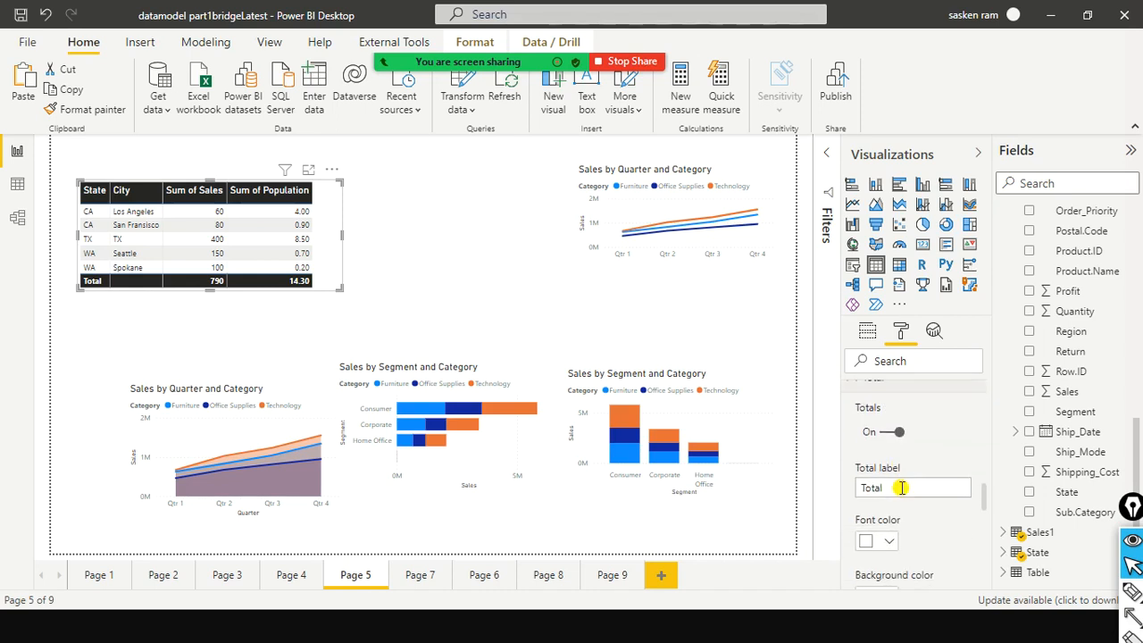
pyautogui.scroll(-3, 906, 491)
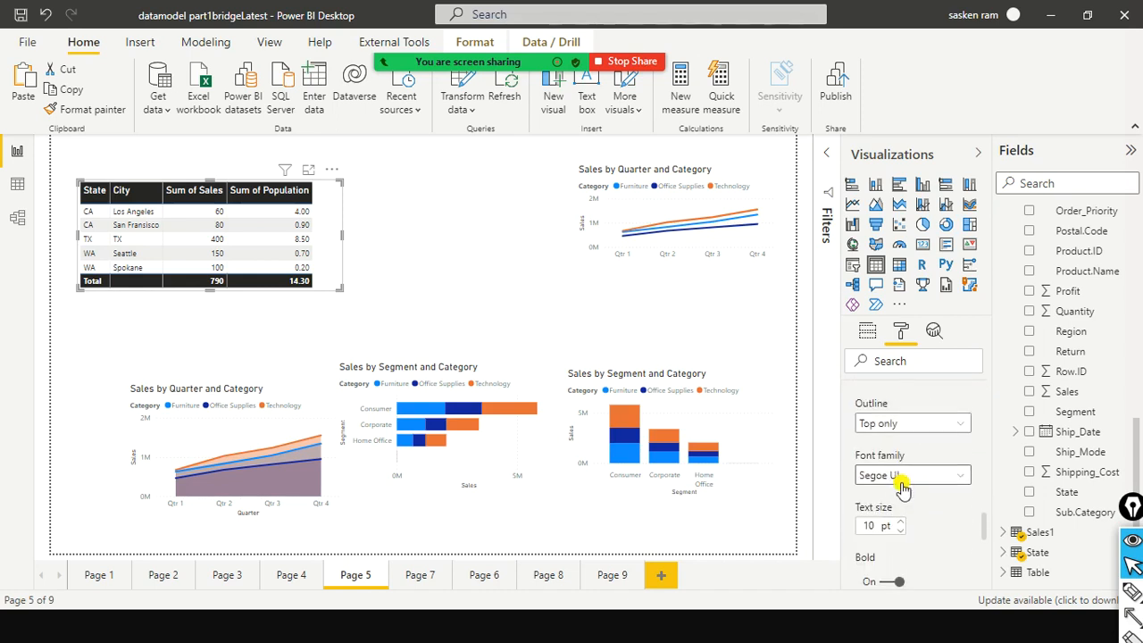
pyautogui.click(925, 483)
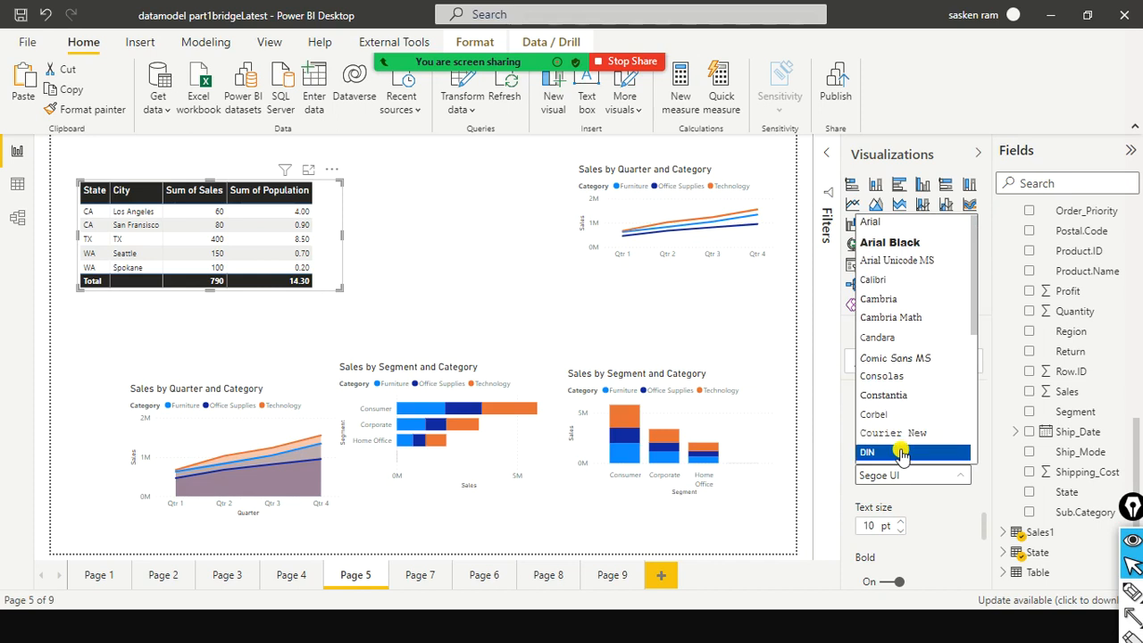
pyautogui.click(901, 455)
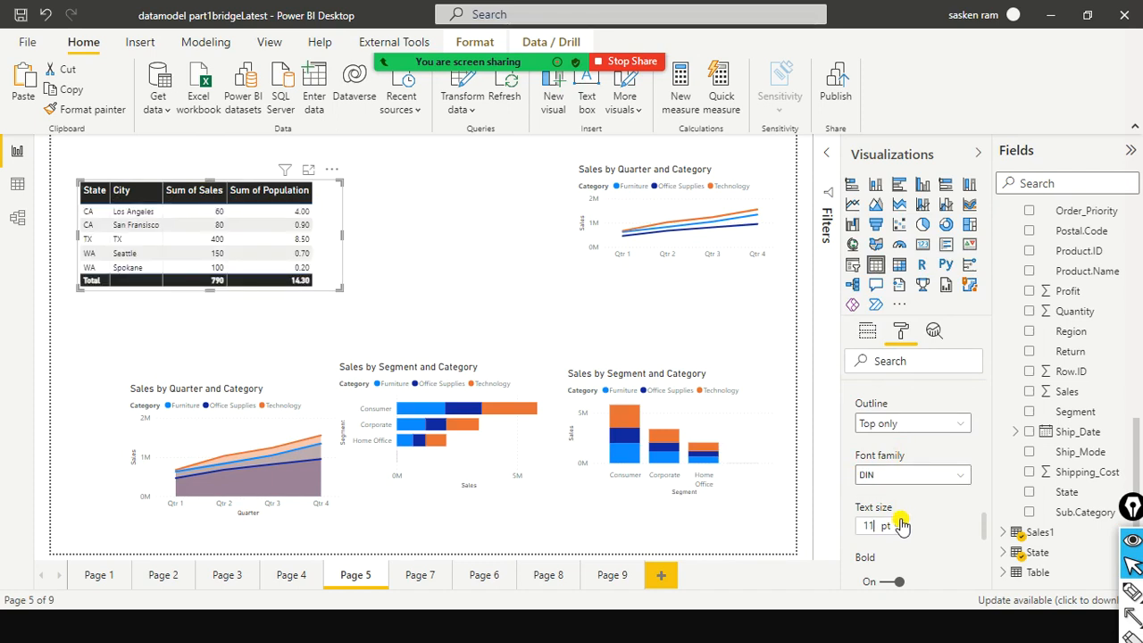
pyautogui.scroll(2, 932, 471)
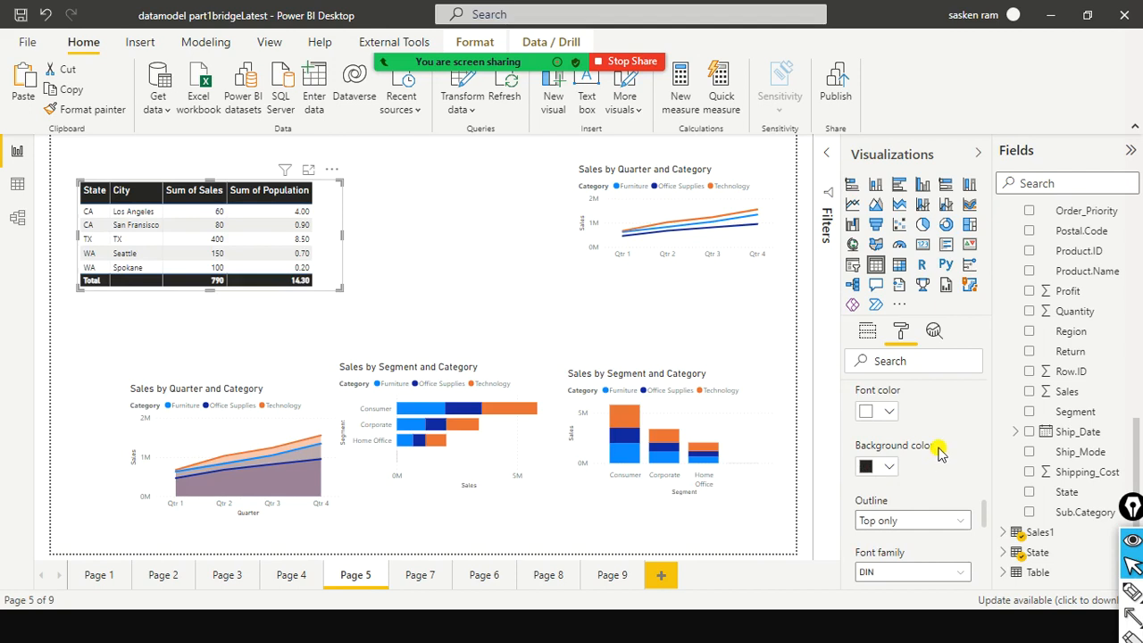
pyautogui.scroll(-4, 937, 456)
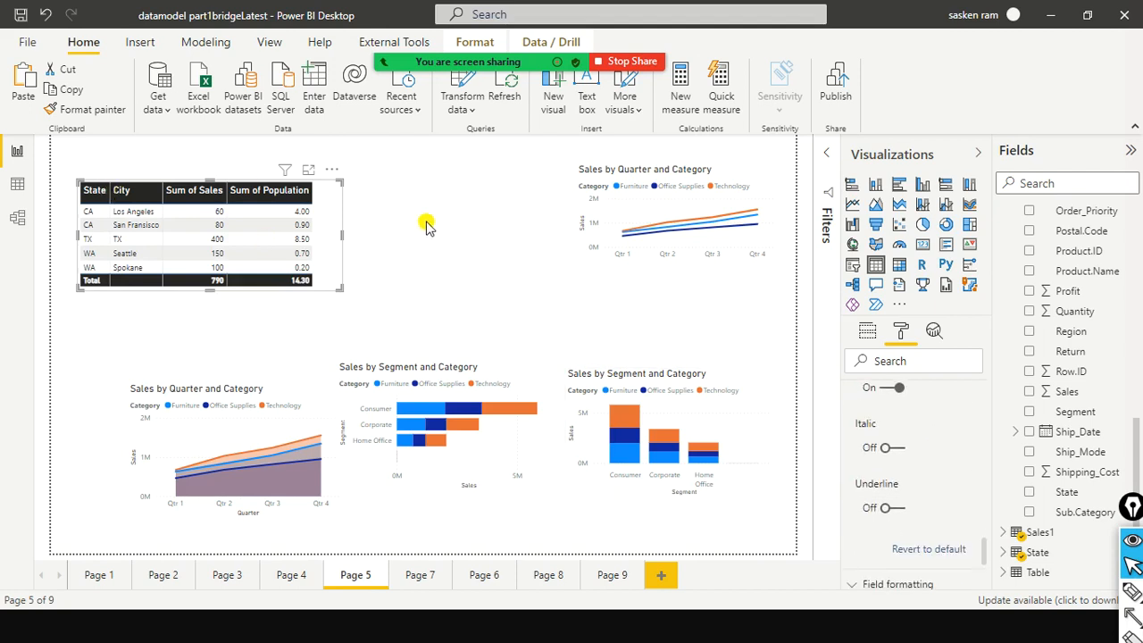
pyautogui.scroll(1, 902, 386)
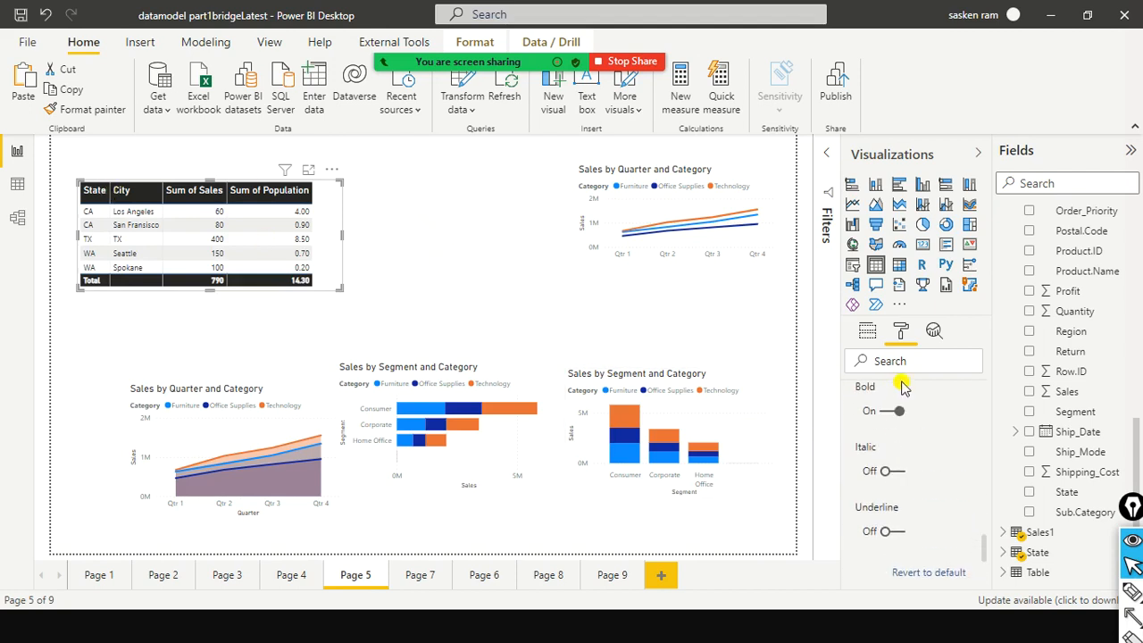
pyautogui.scroll(5, 906, 402)
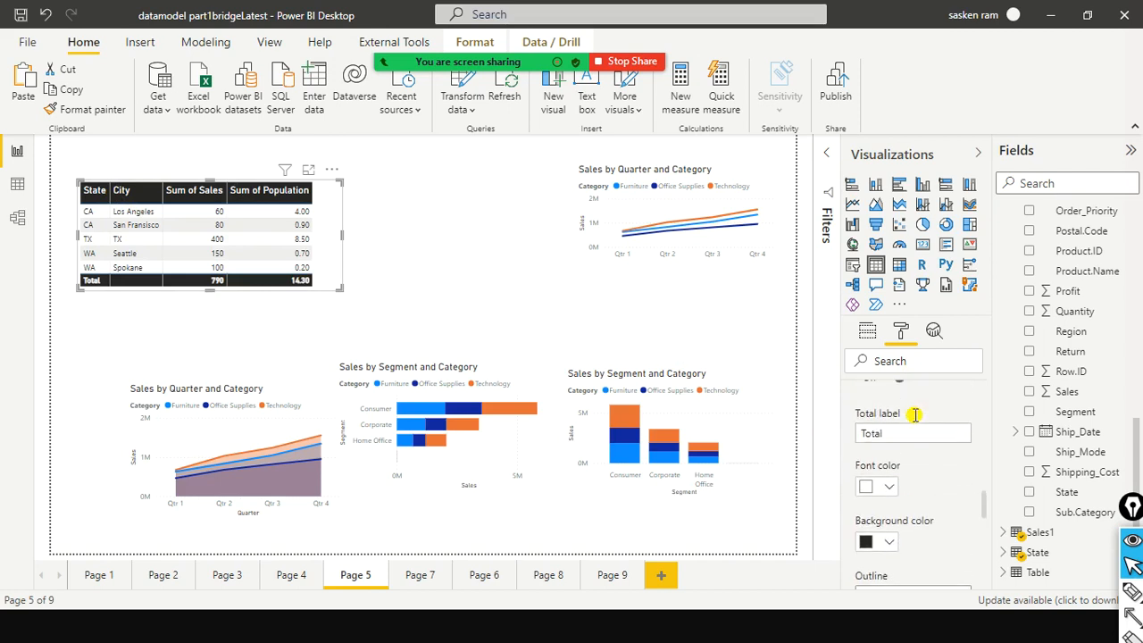
# Search the table's format settings for TITLE, turn the title on and review its formatting options
pyautogui.scroll(4, 915, 413)
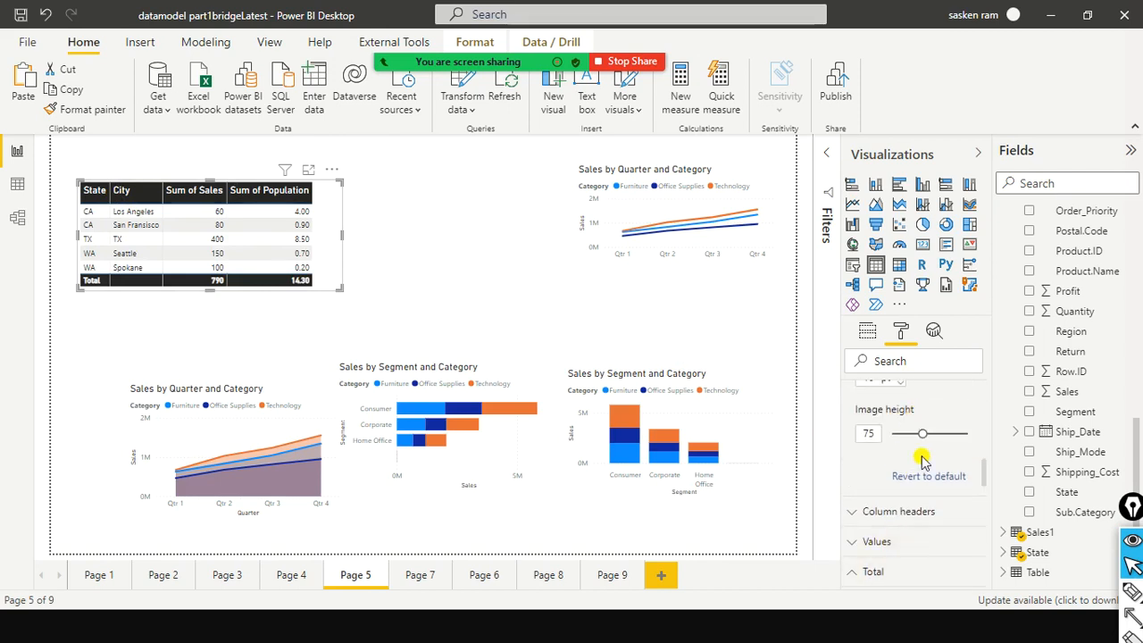
pyautogui.scroll(10, 922, 447)
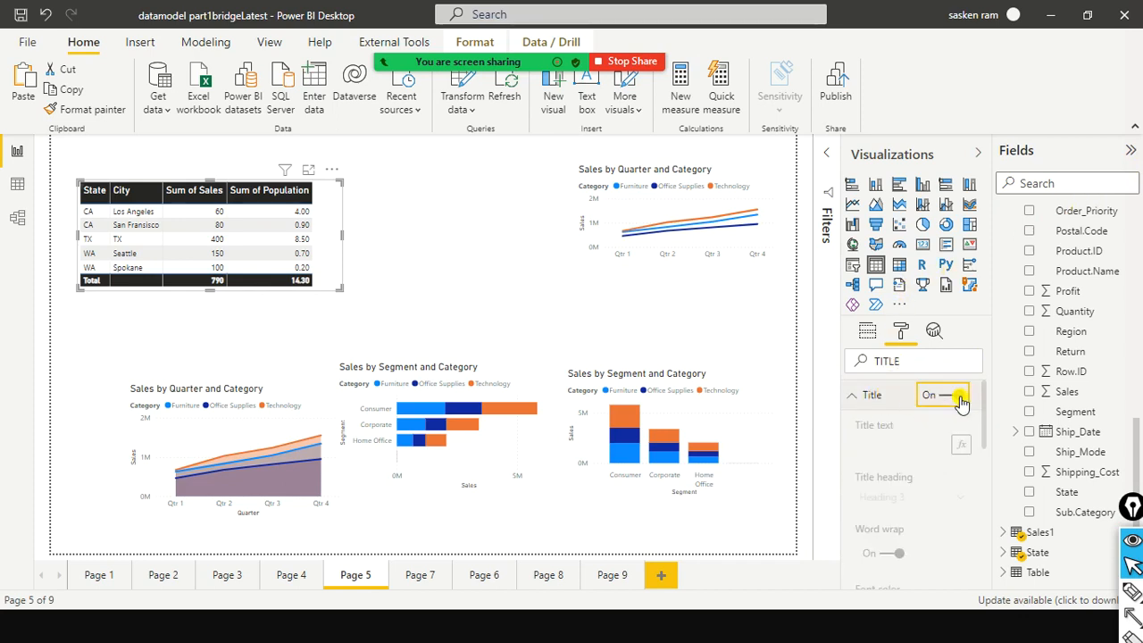
pyautogui.scroll(-2, 902, 464)
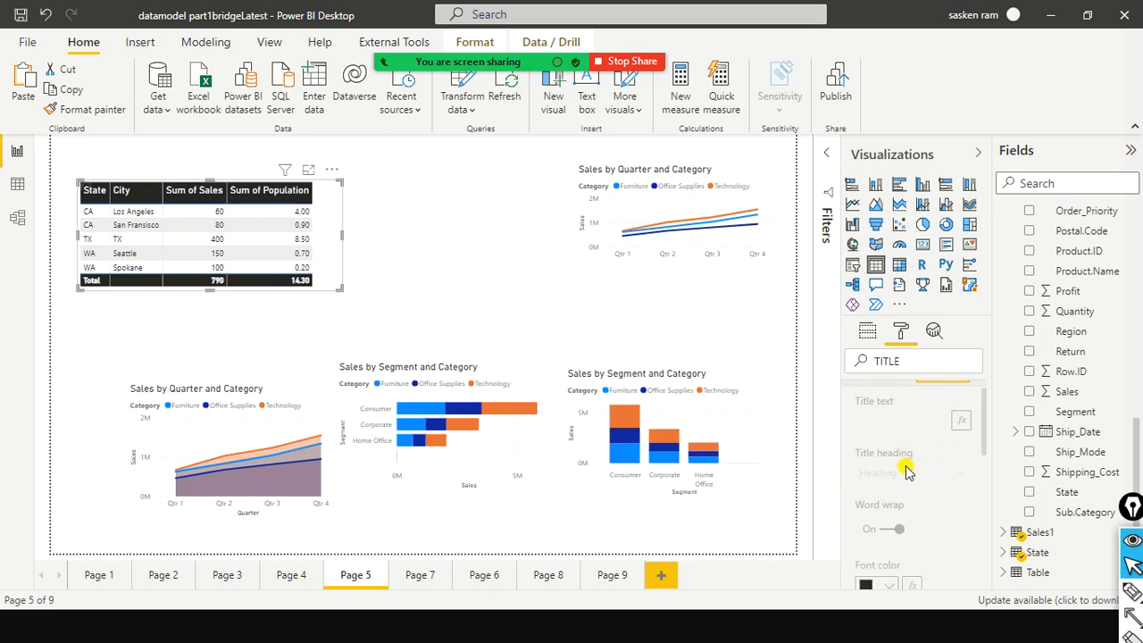
pyautogui.scroll(-4, 884, 482)
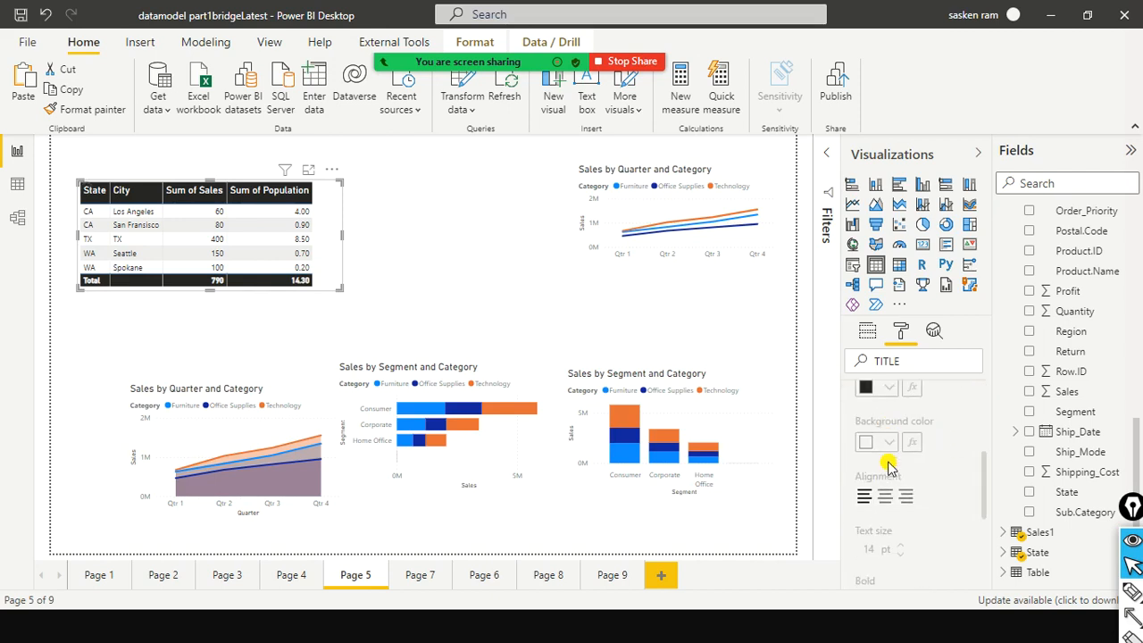
pyautogui.click(865, 495)
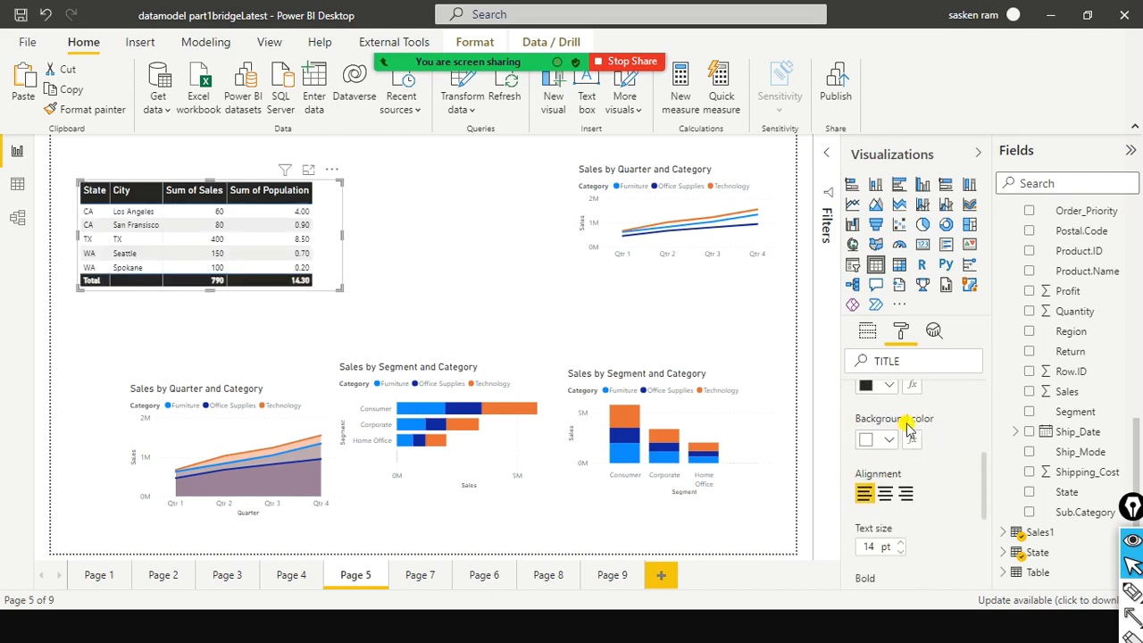
pyautogui.scroll(5, 897, 455)
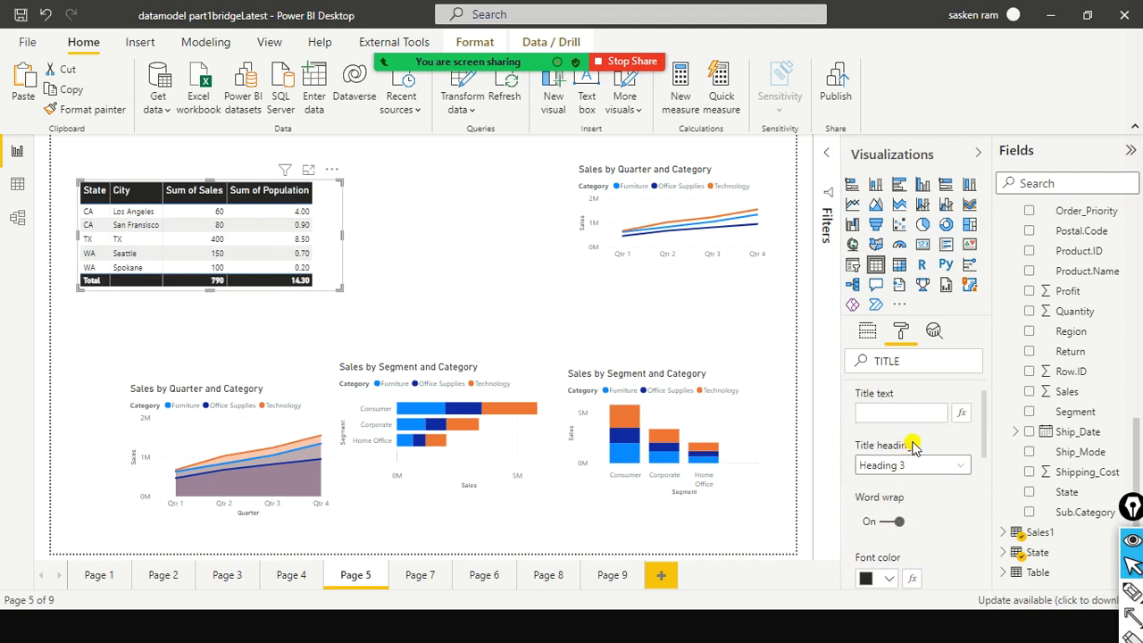
# Set the table's title text to "Total Sales & Population by State and City"
pyautogui.click(890, 447)
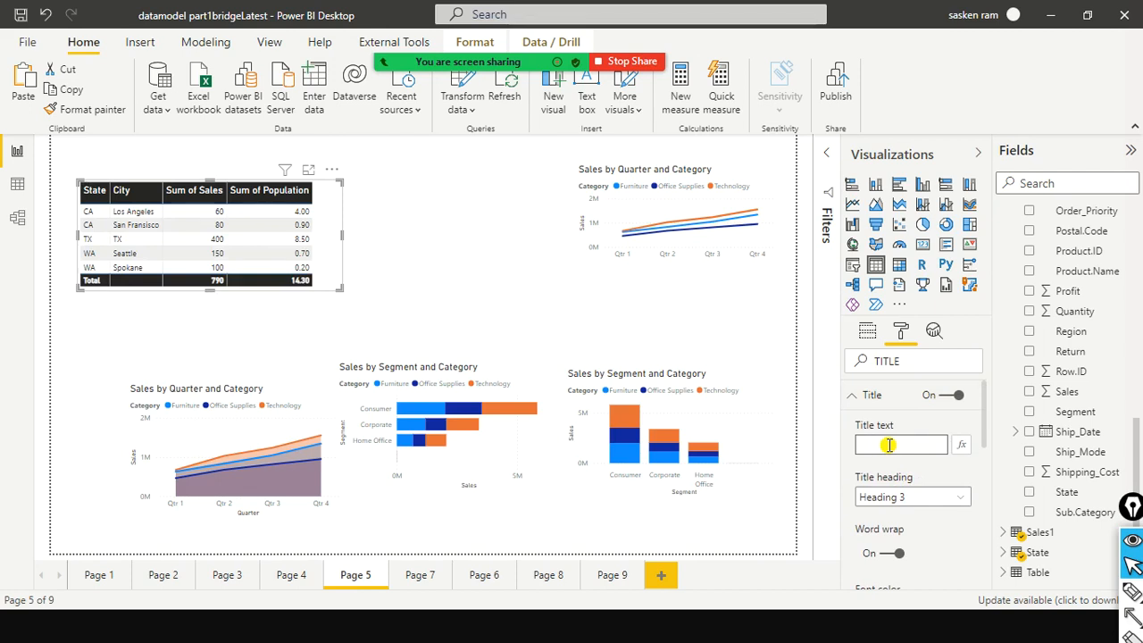
pyautogui.write('sA')
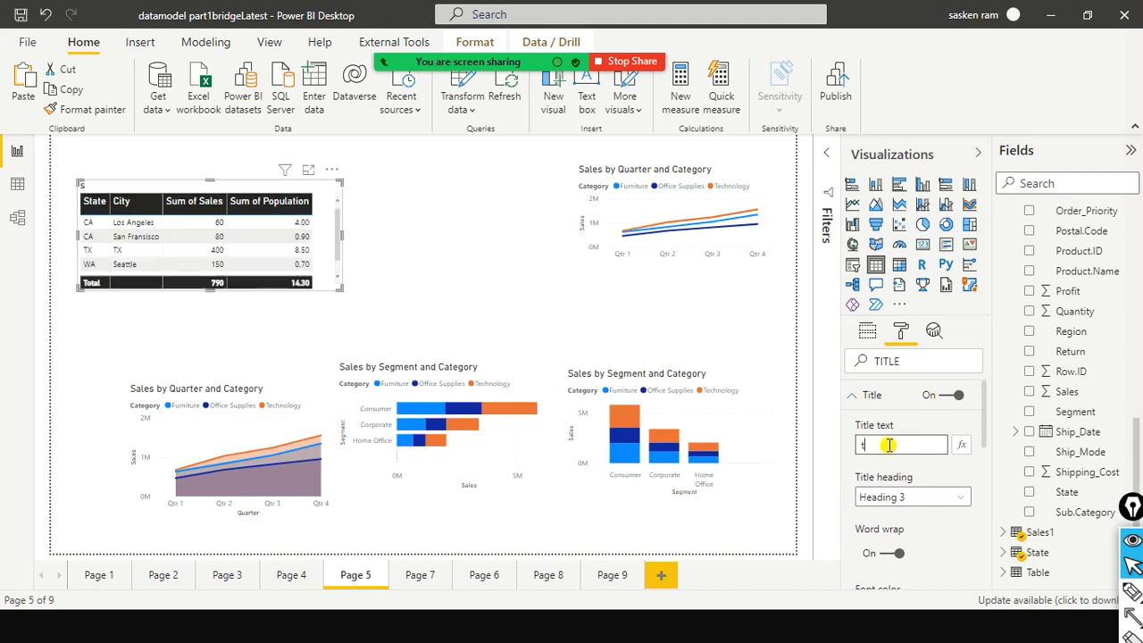
pyautogui.press('BackSpace')
pyautogui.press('BackSpace')
pyautogui.press('BackSpace')
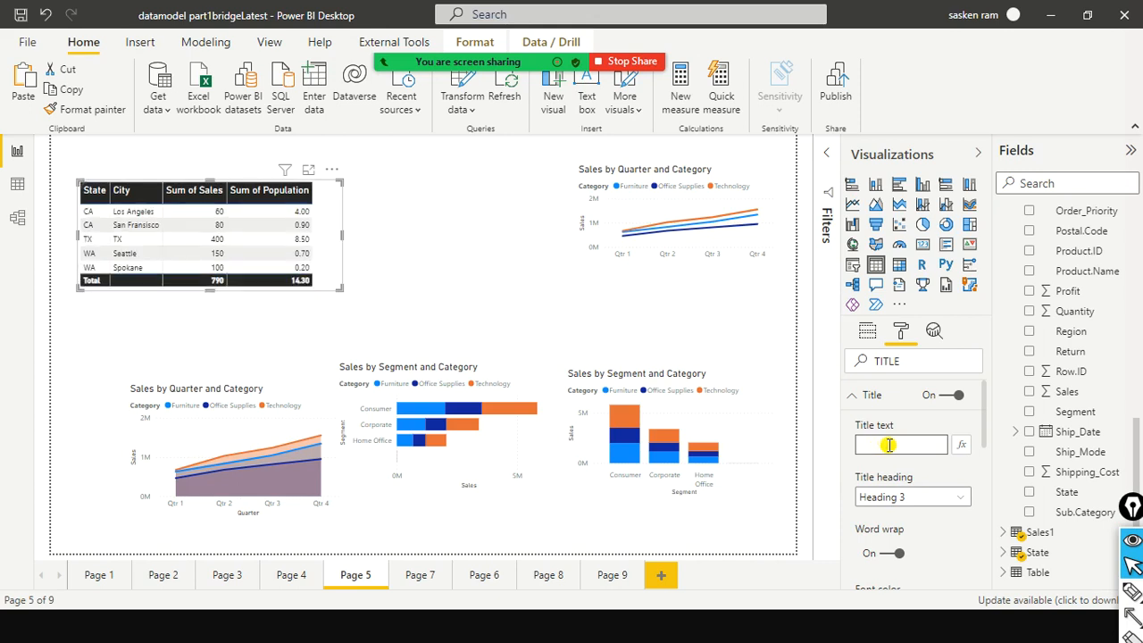
pyautogui.write('To')
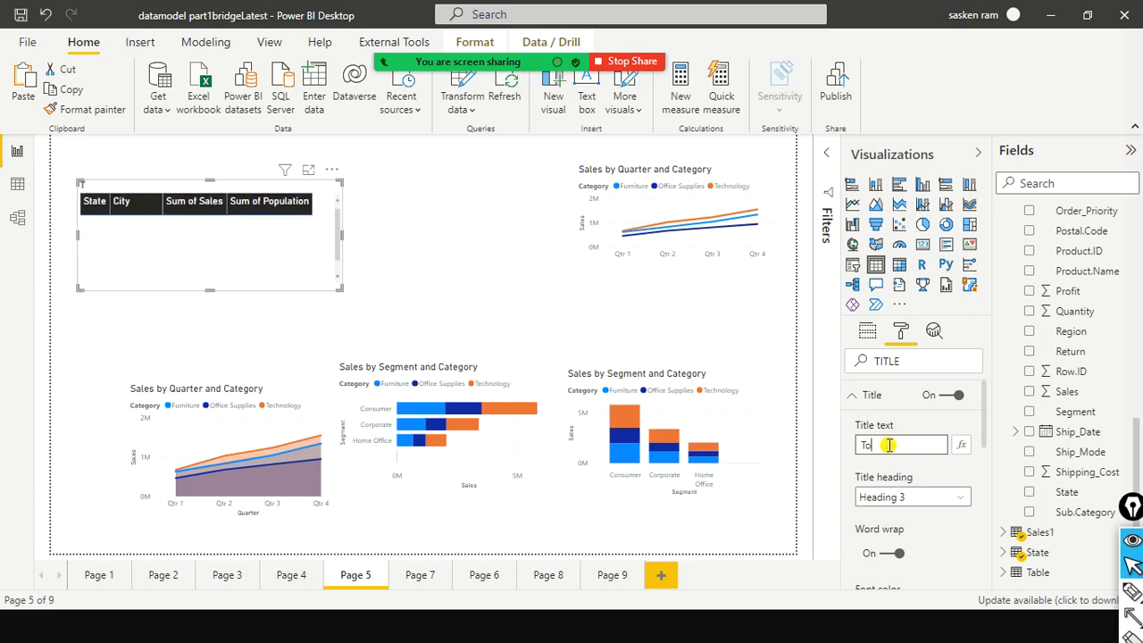
pyautogui.write('tal Sales')
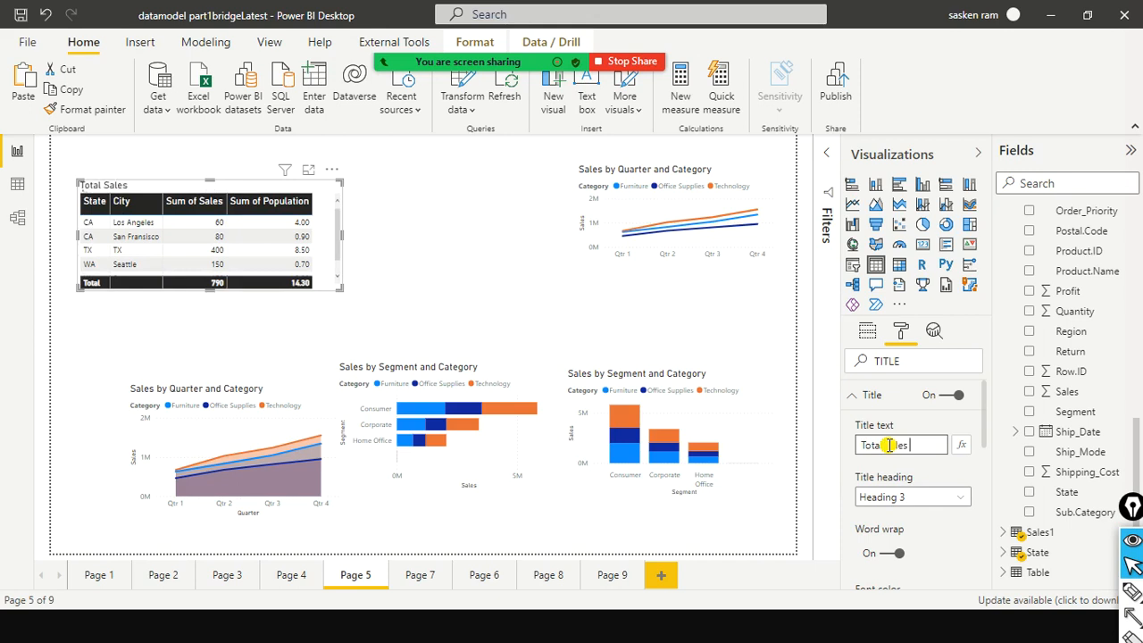
pyautogui.write(' & Population by S')
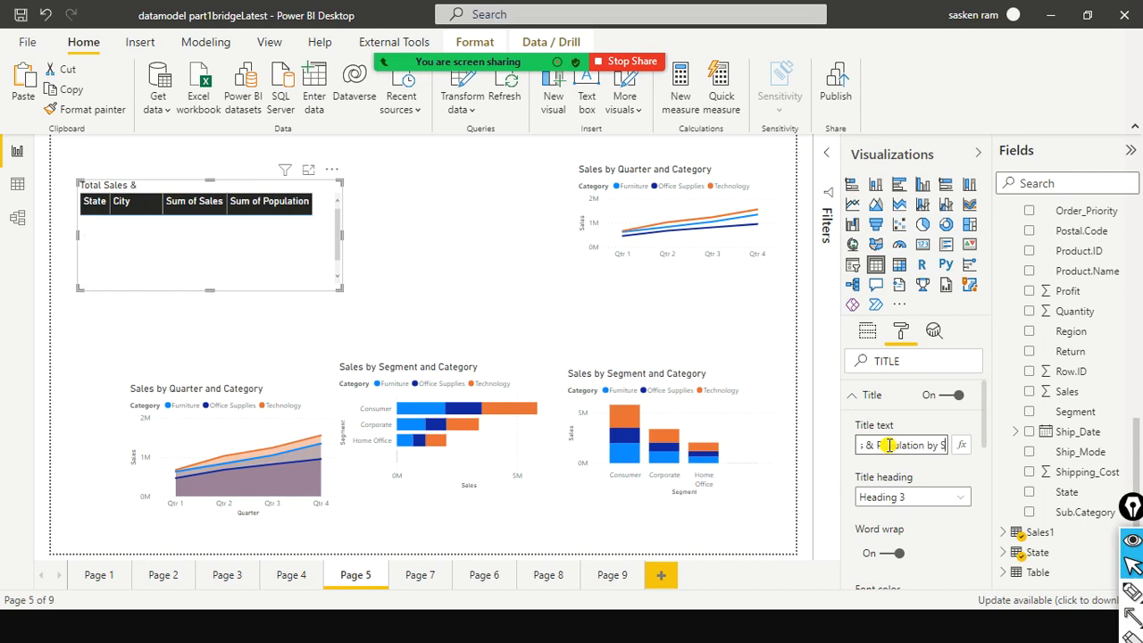
pyautogui.write('tate and')
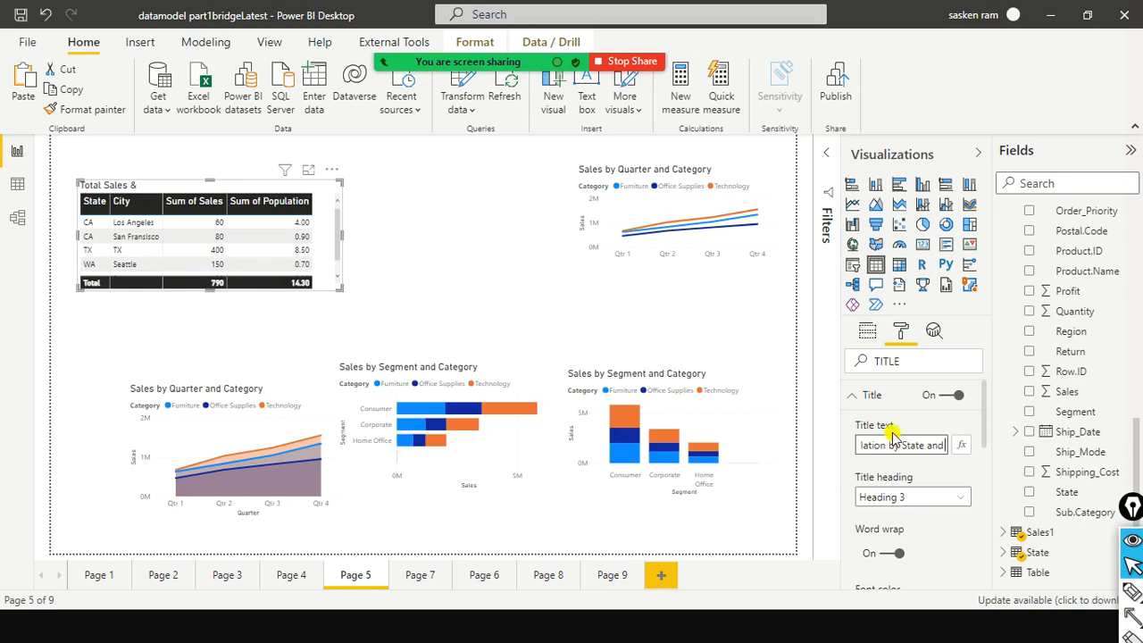
pyautogui.write(' City')
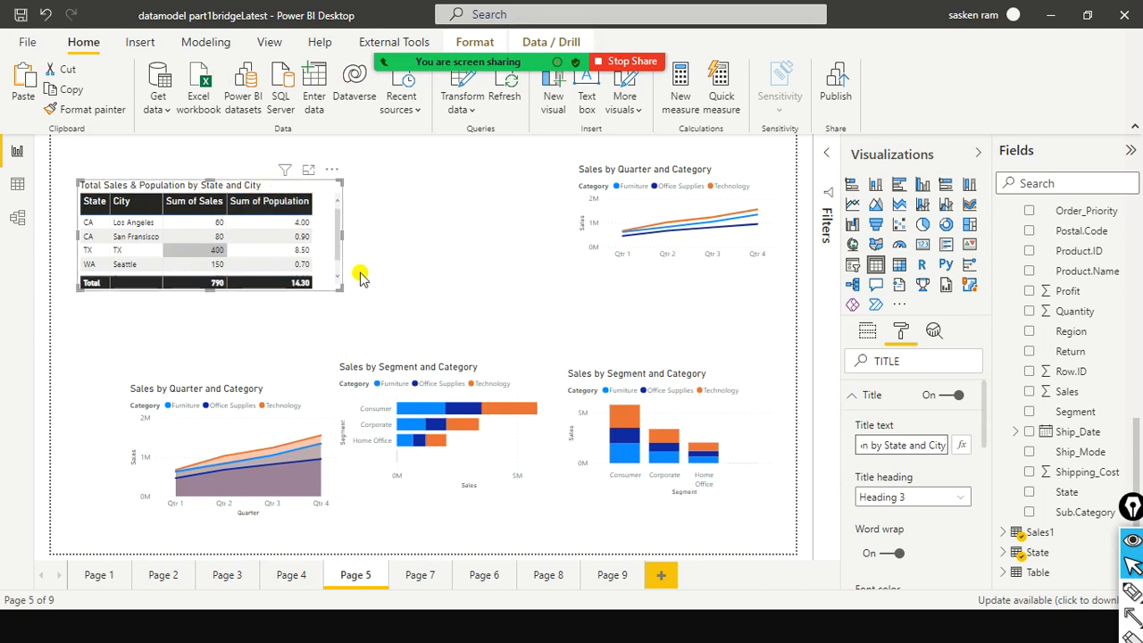
# Set the table's title heading to Heading 2 and center-align the title, trying right alignment as well
pyautogui.click(963, 503)
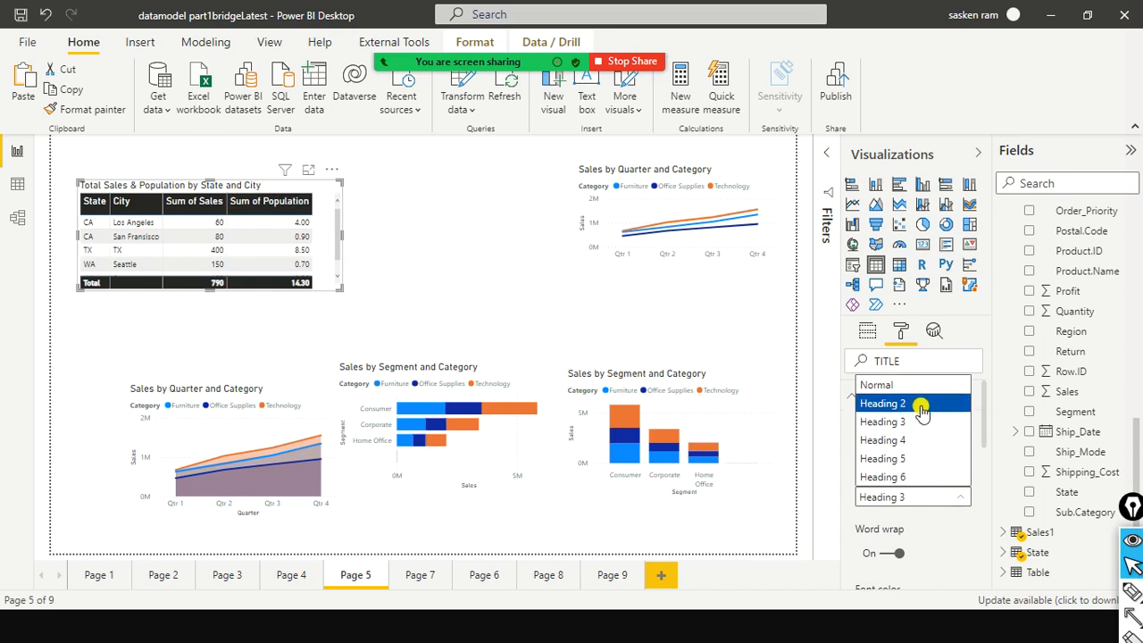
pyautogui.click(921, 407)
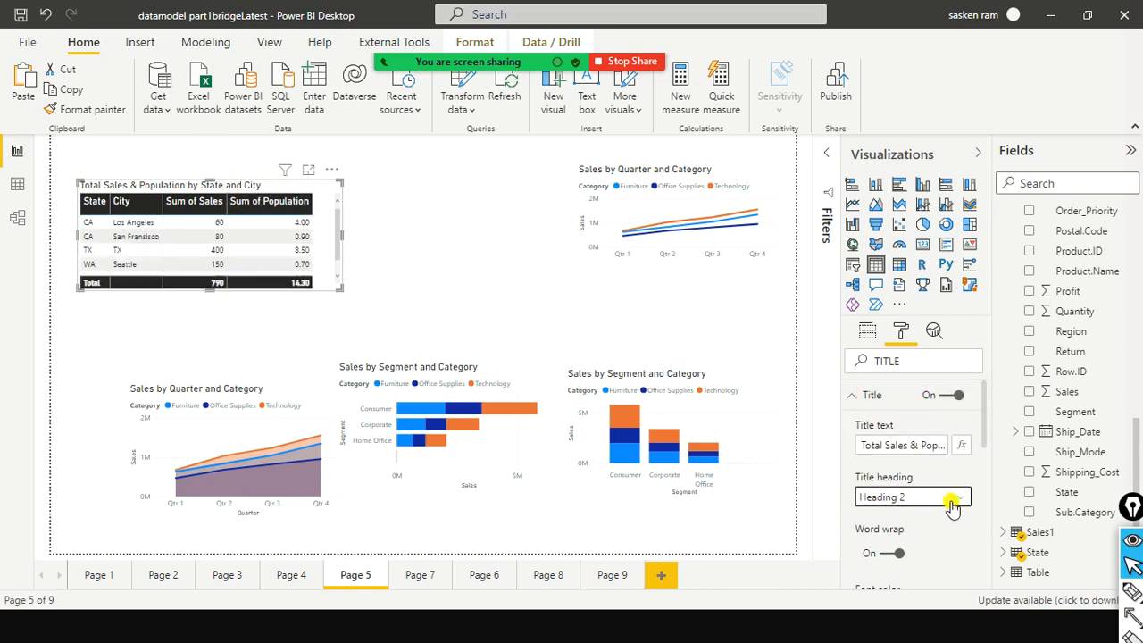
pyautogui.scroll(-2, 950, 518)
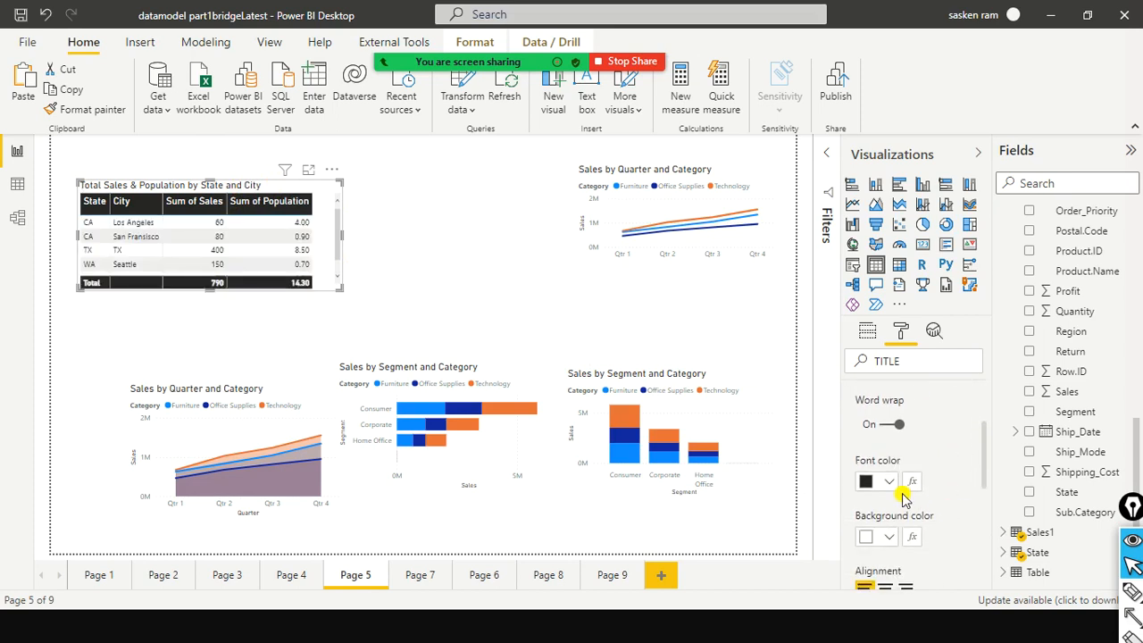
pyautogui.scroll(-2, 904, 500)
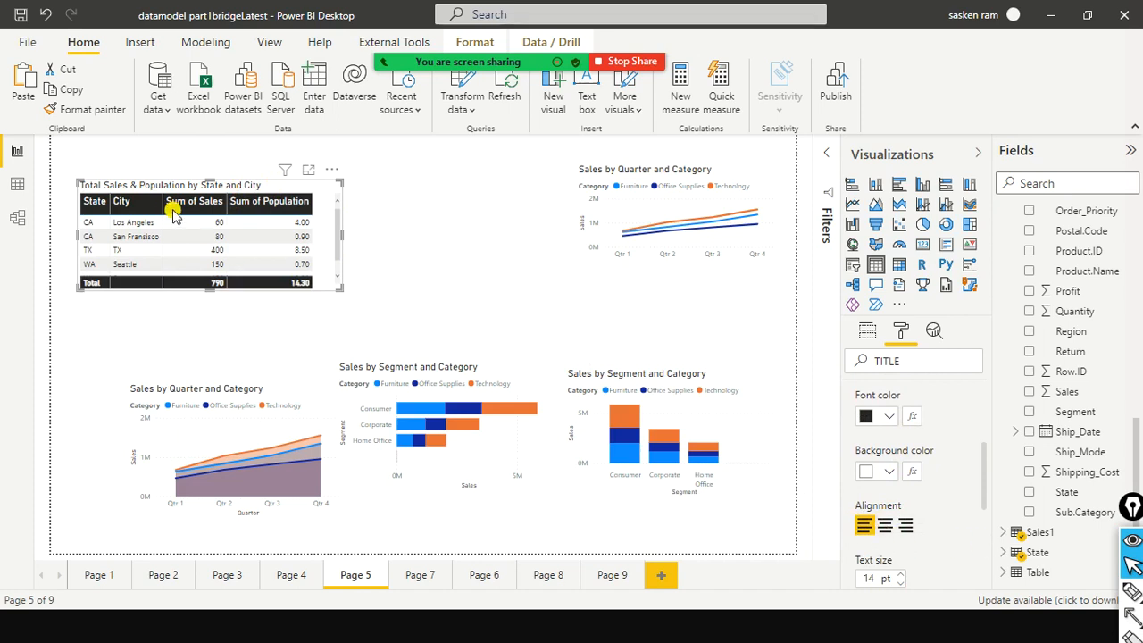
pyautogui.click(885, 526)
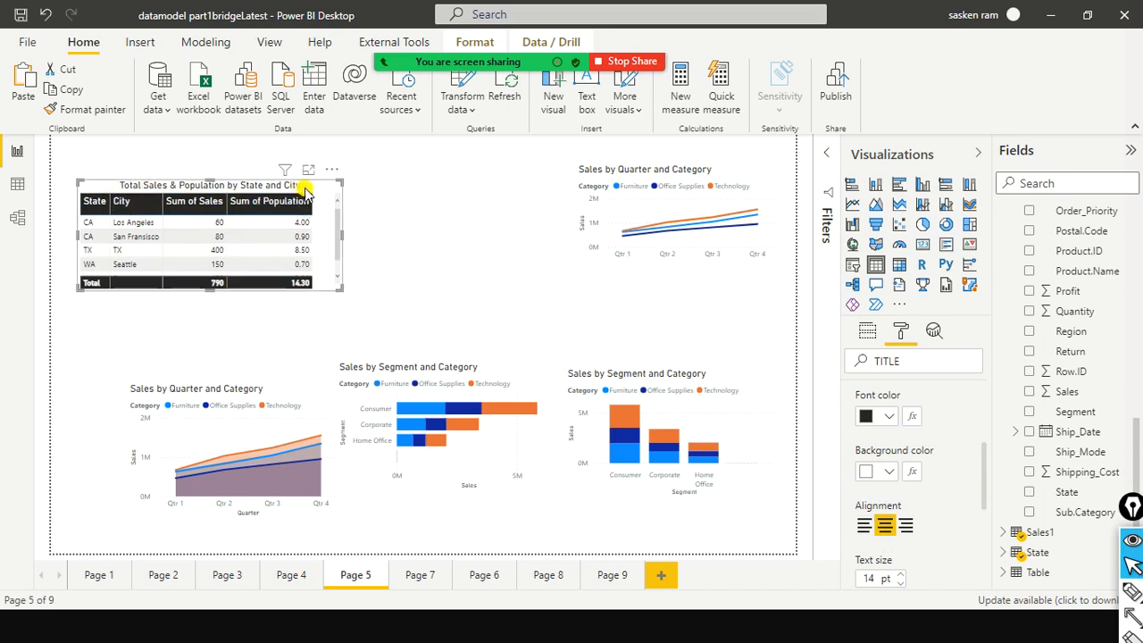
pyautogui.click(905, 527)
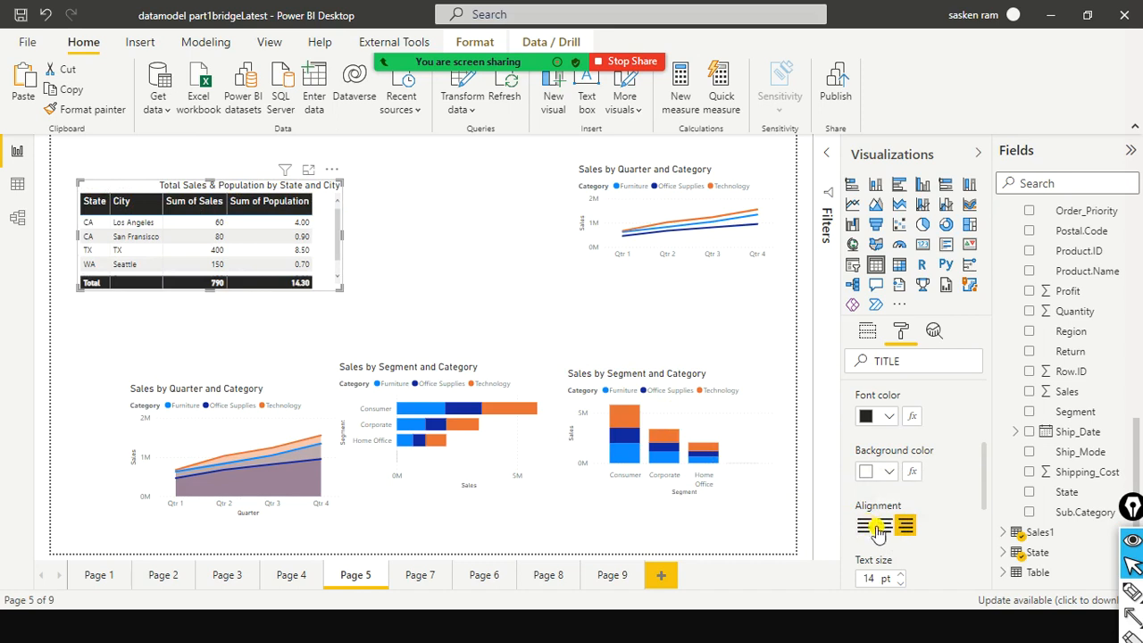
pyautogui.click(882, 528)
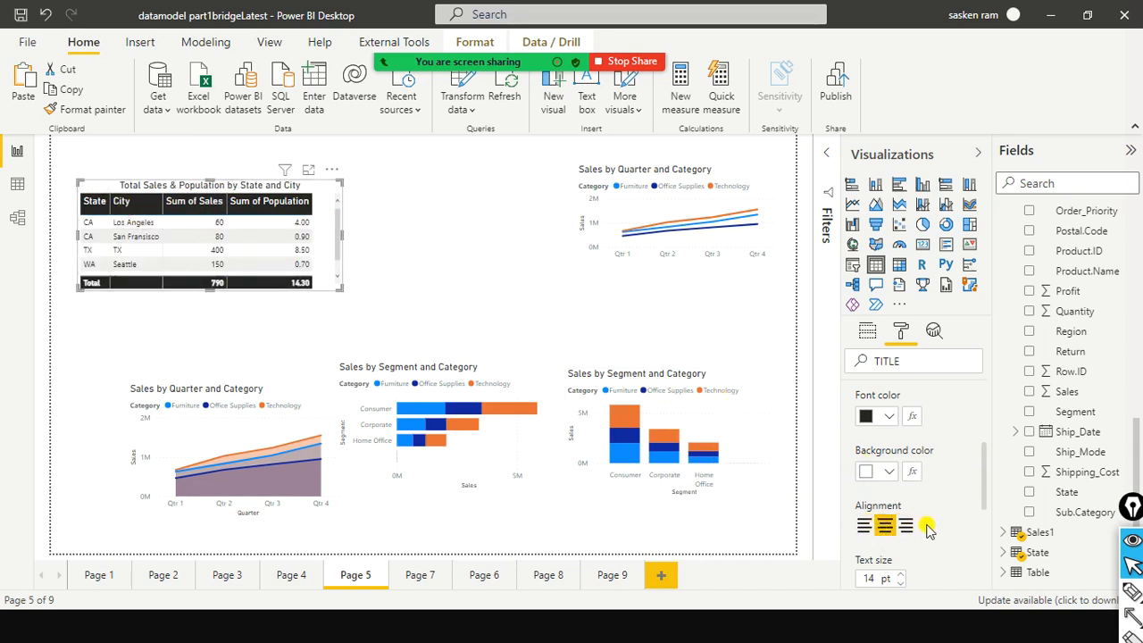
# Set the table title's text size to 15 pt and make it bold
pyautogui.scroll(-1, 922, 531)
pyautogui.scroll(-1, 923, 531)
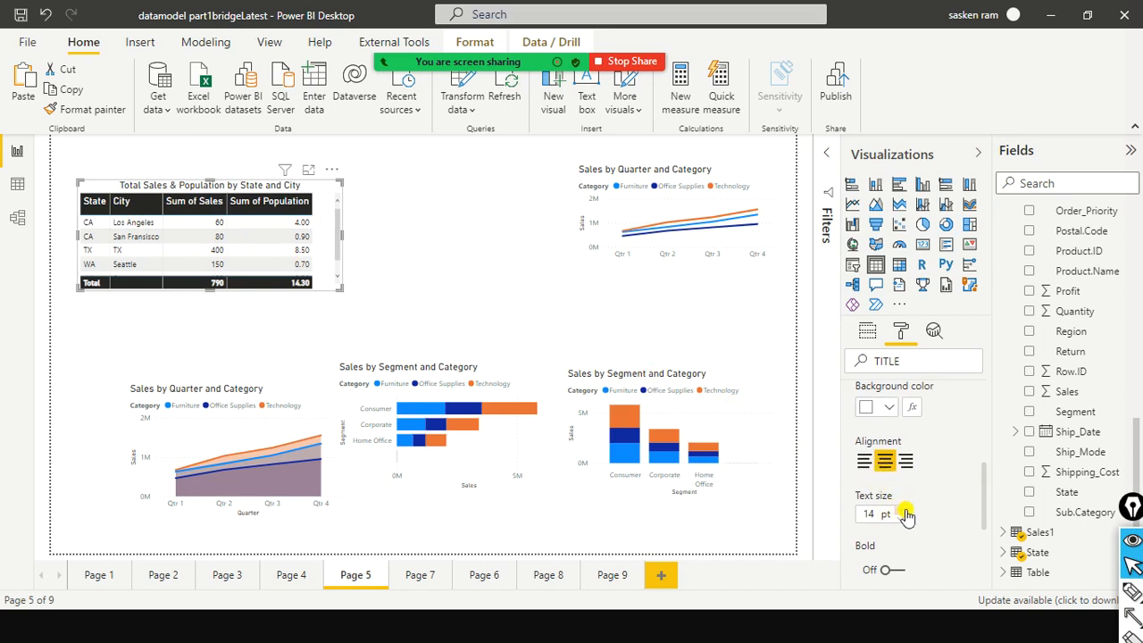
pyautogui.click(905, 514)
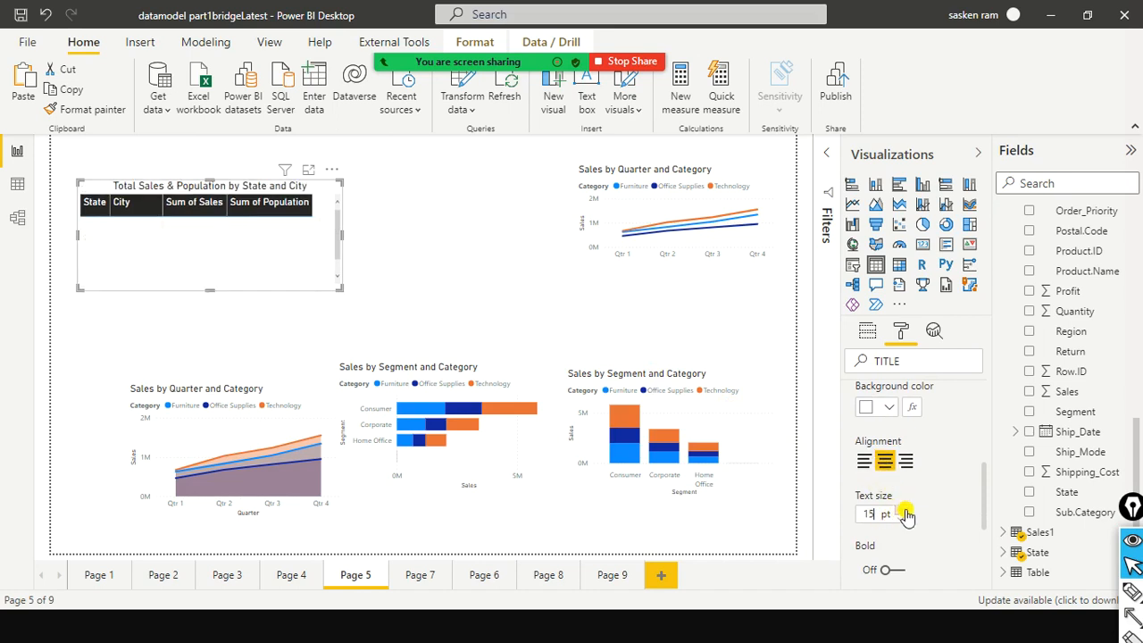
pyautogui.scroll(-5, 912, 513)
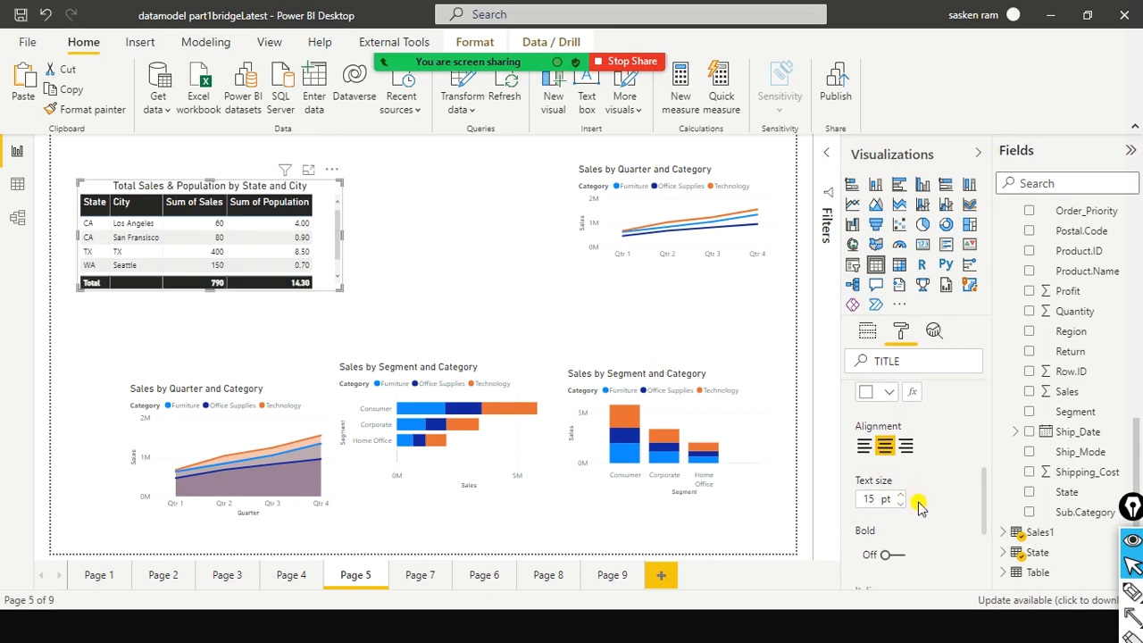
pyautogui.scroll(3, 911, 501)
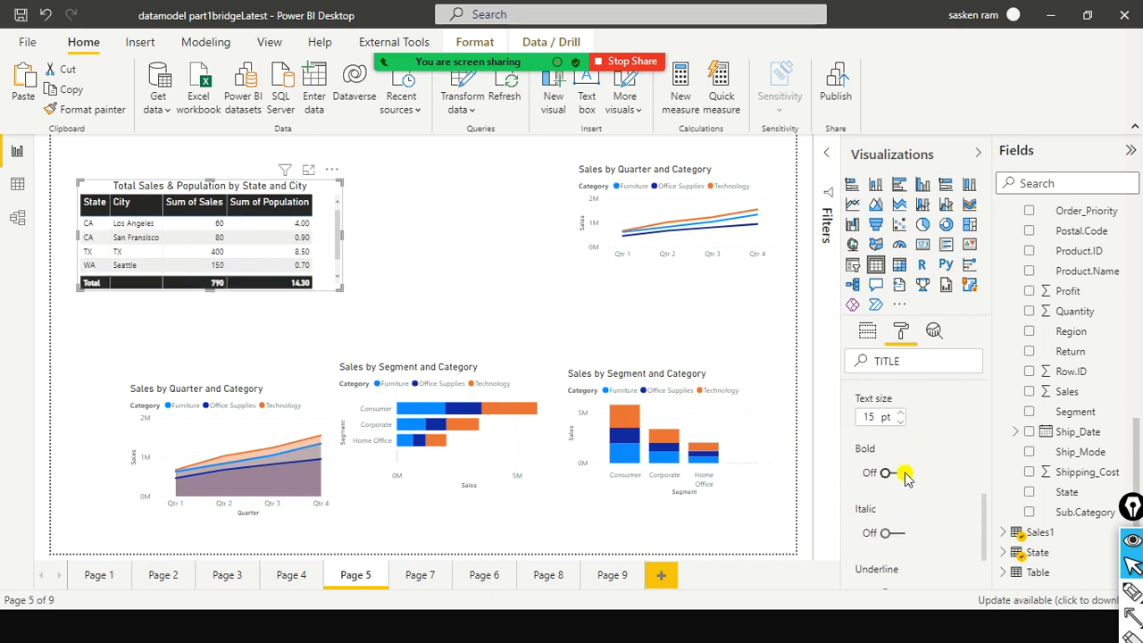
pyautogui.click(899, 476)
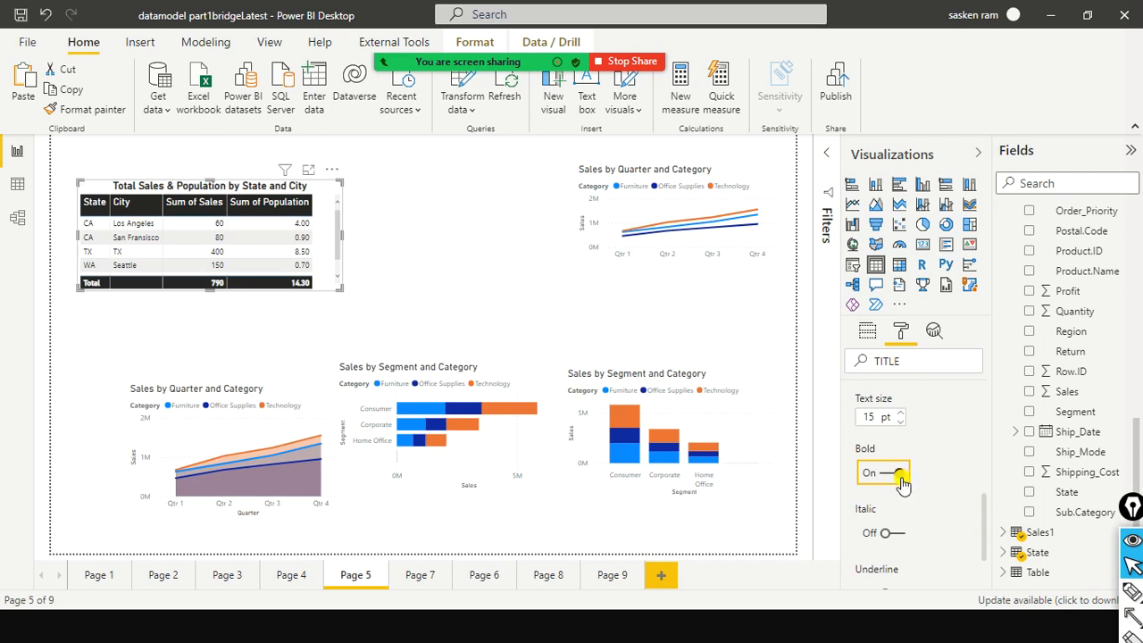
# Set the table title's font color to white and its background color to the recent dark gray, and deselect the table visual
pyautogui.scroll(-2, 904, 486)
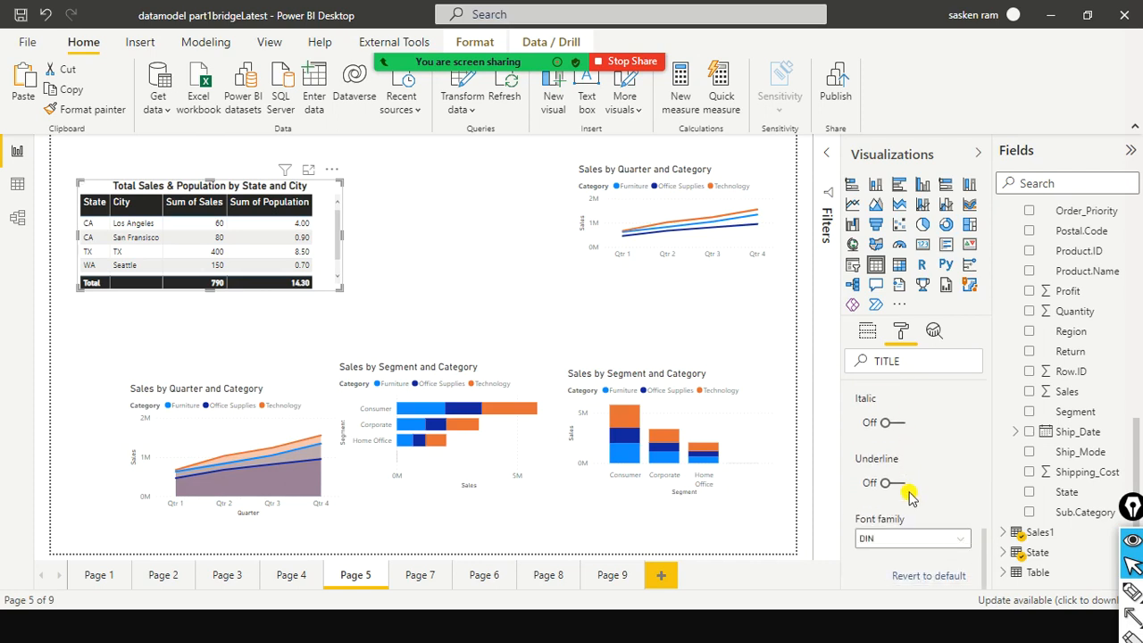
pyautogui.scroll(2, 909, 497)
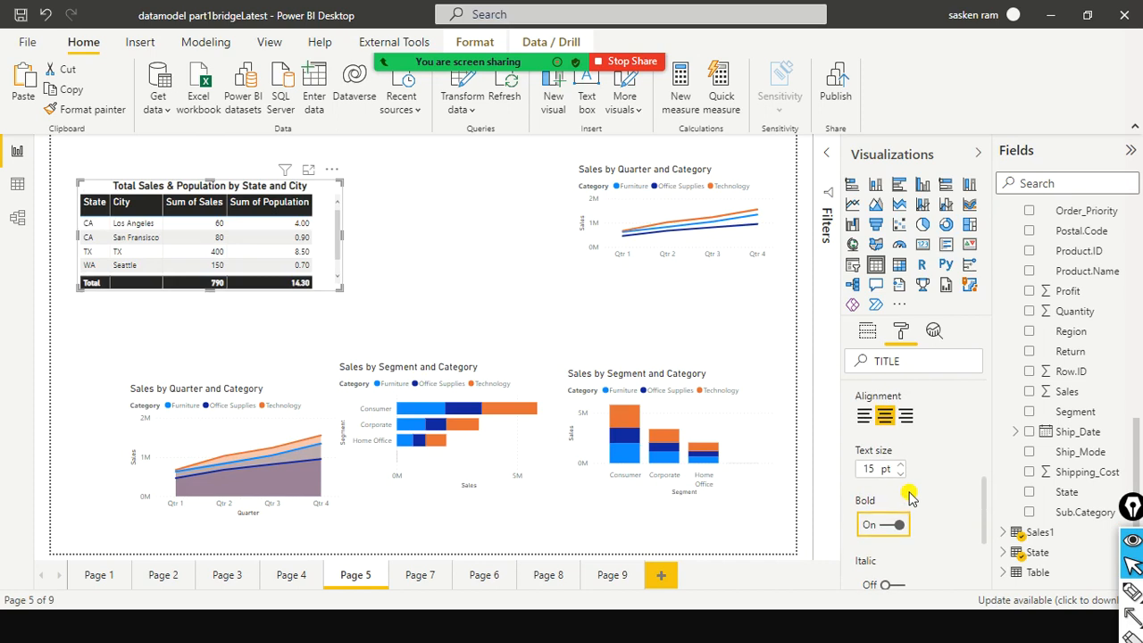
pyautogui.scroll(3, 907, 497)
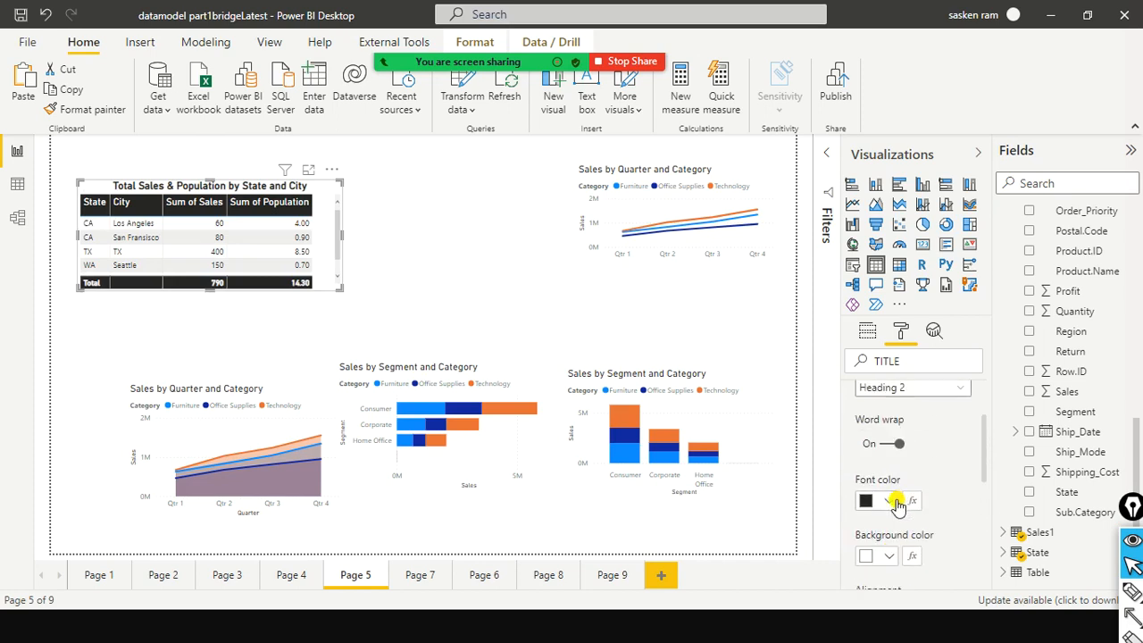
pyautogui.scroll(-1, 897, 504)
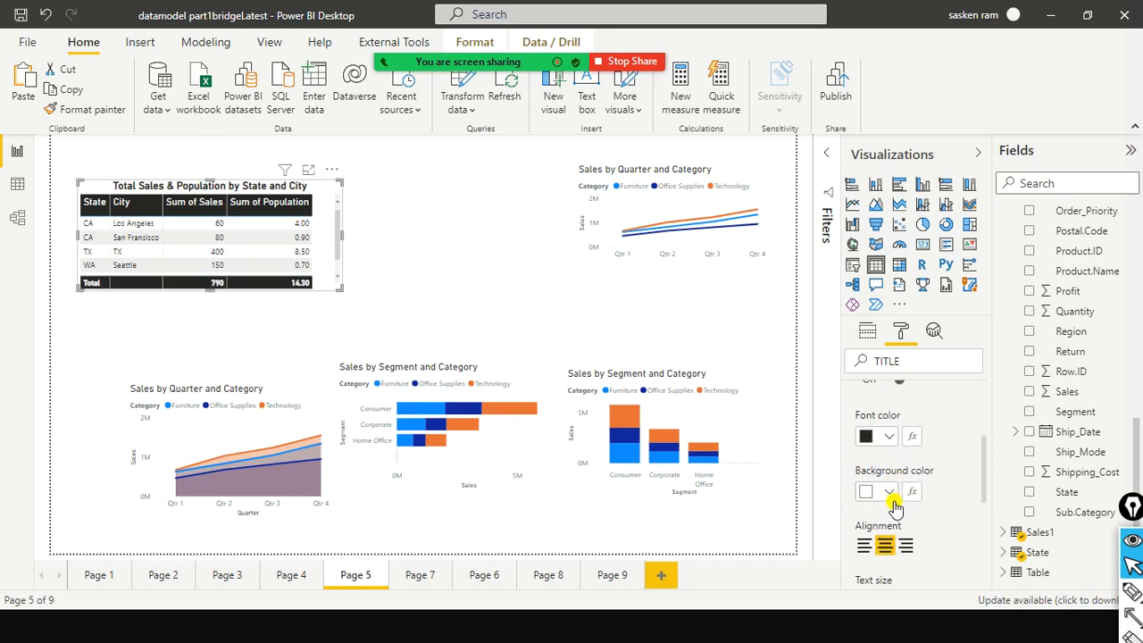
pyautogui.click(889, 437)
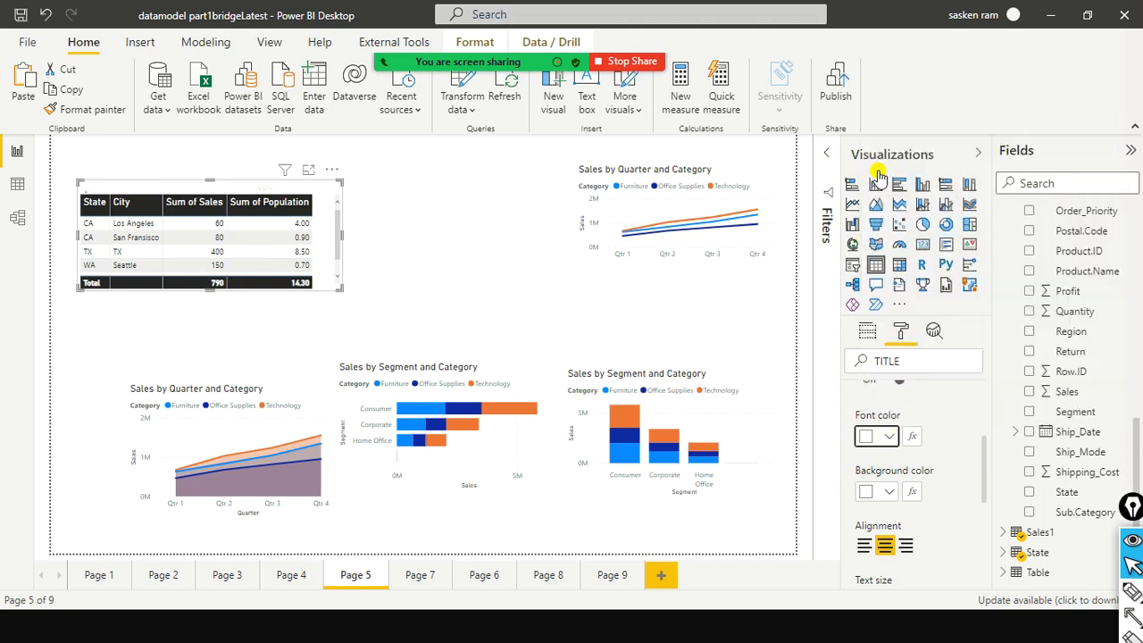
pyautogui.click(882, 167)
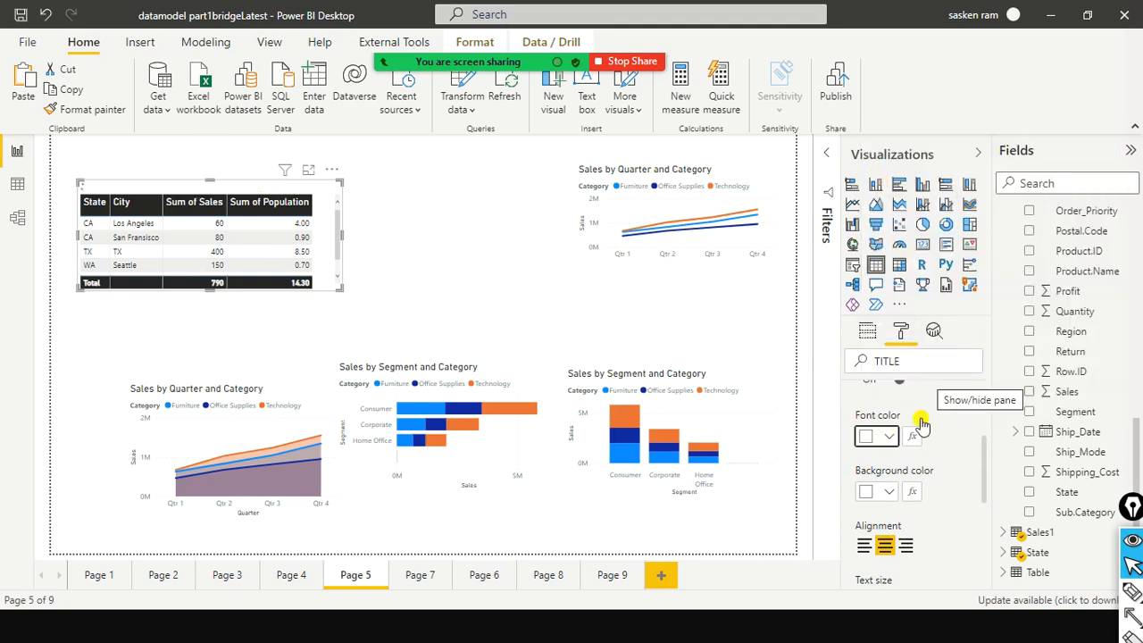
pyautogui.click(893, 490)
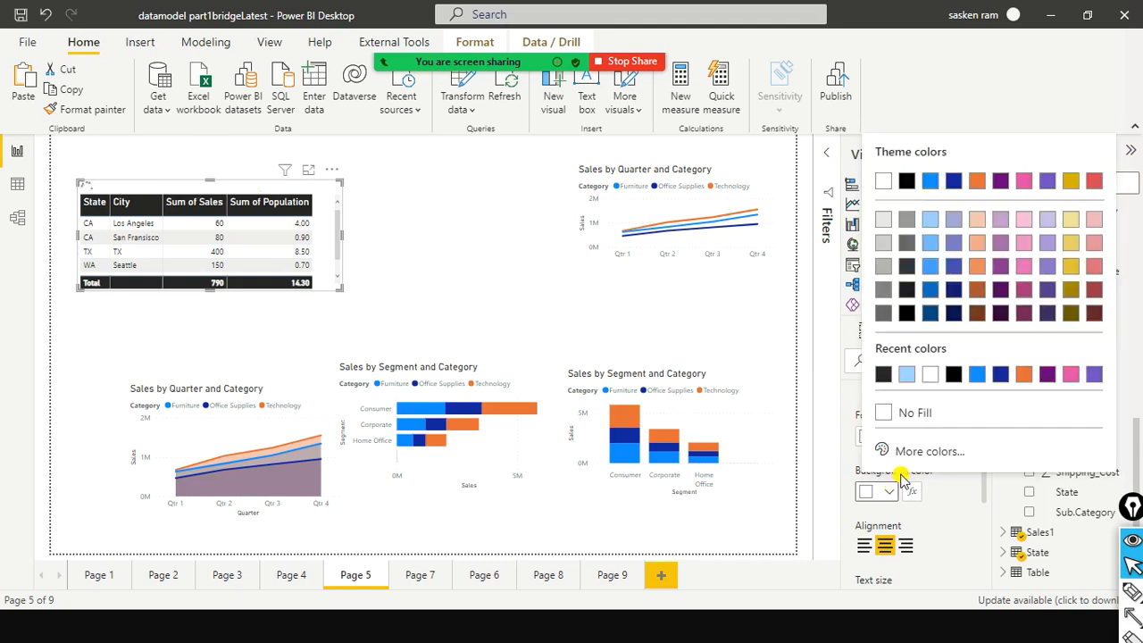
pyautogui.click(882, 374)
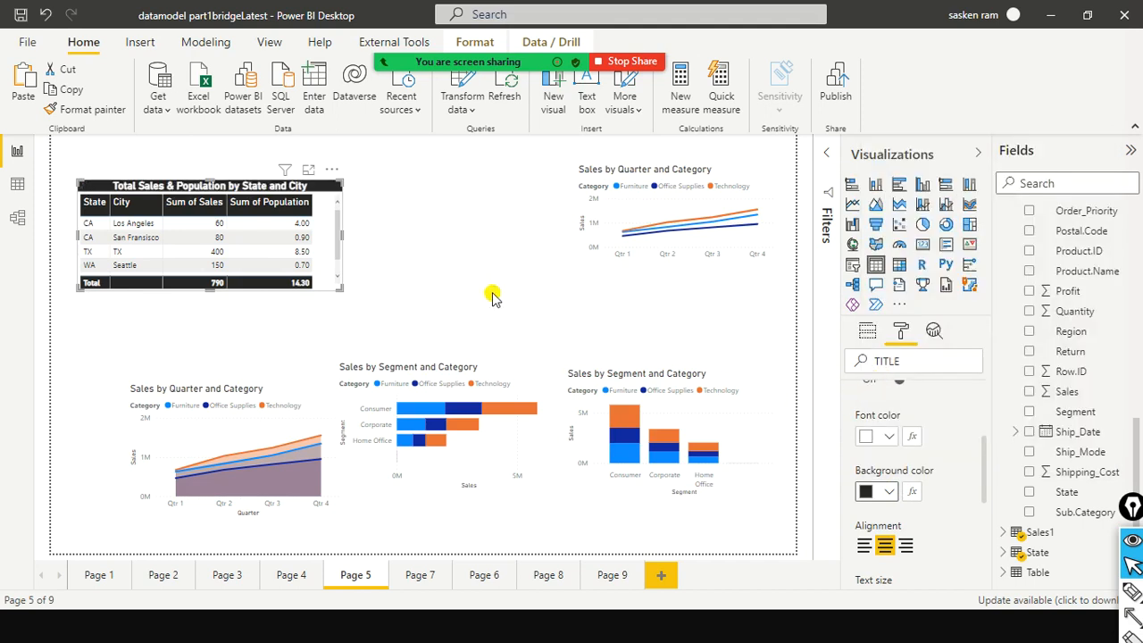
pyautogui.click(210, 297)
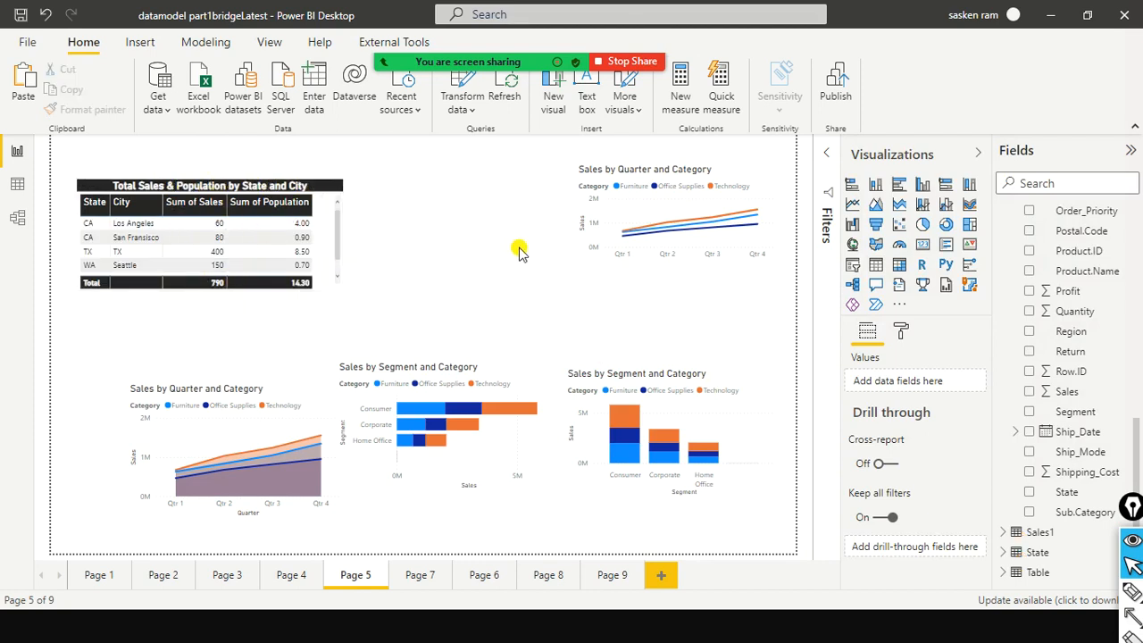
# Left-align the title of the State and City table visual and deselect the visual
pyautogui.click(898, 346)
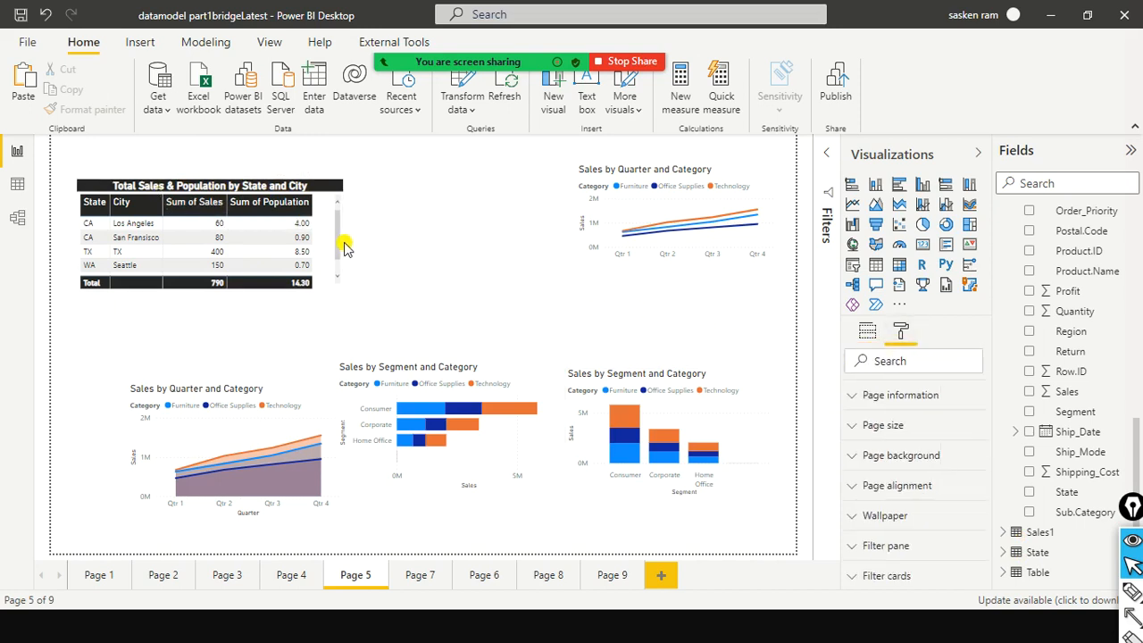
pyautogui.click(305, 185)
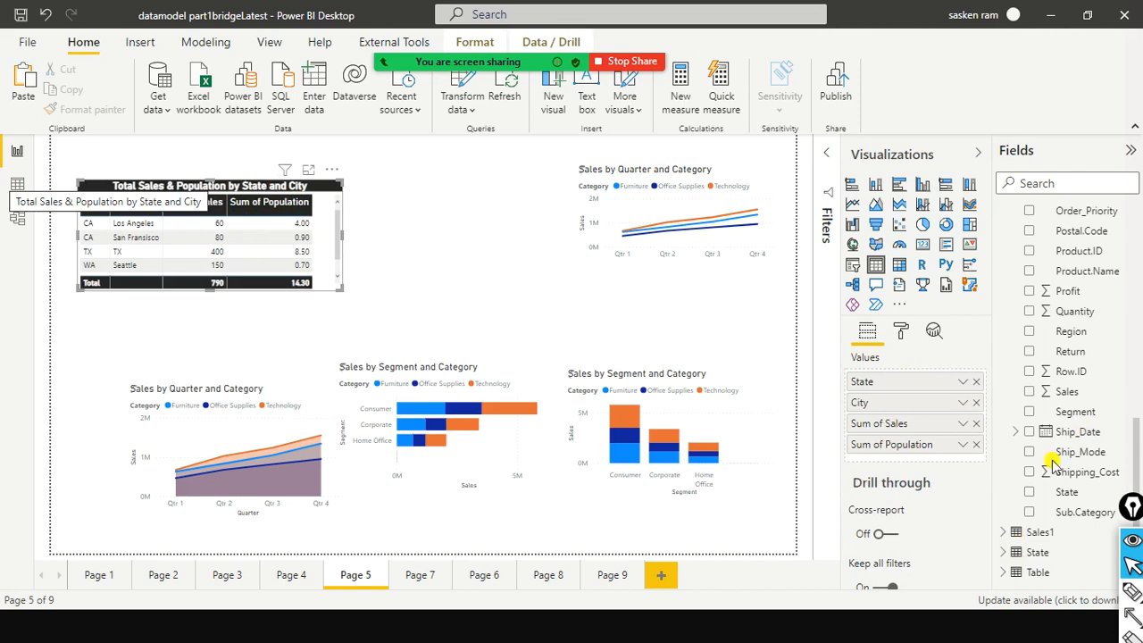
pyautogui.click(901, 334)
pyautogui.click(897, 363)
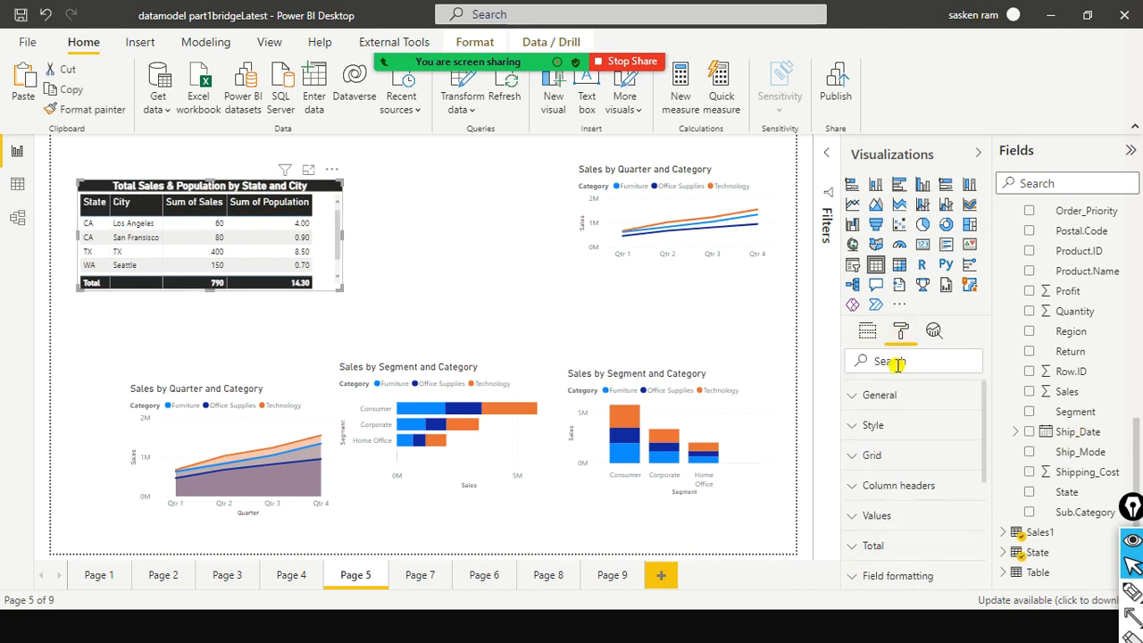
pyautogui.write('title')
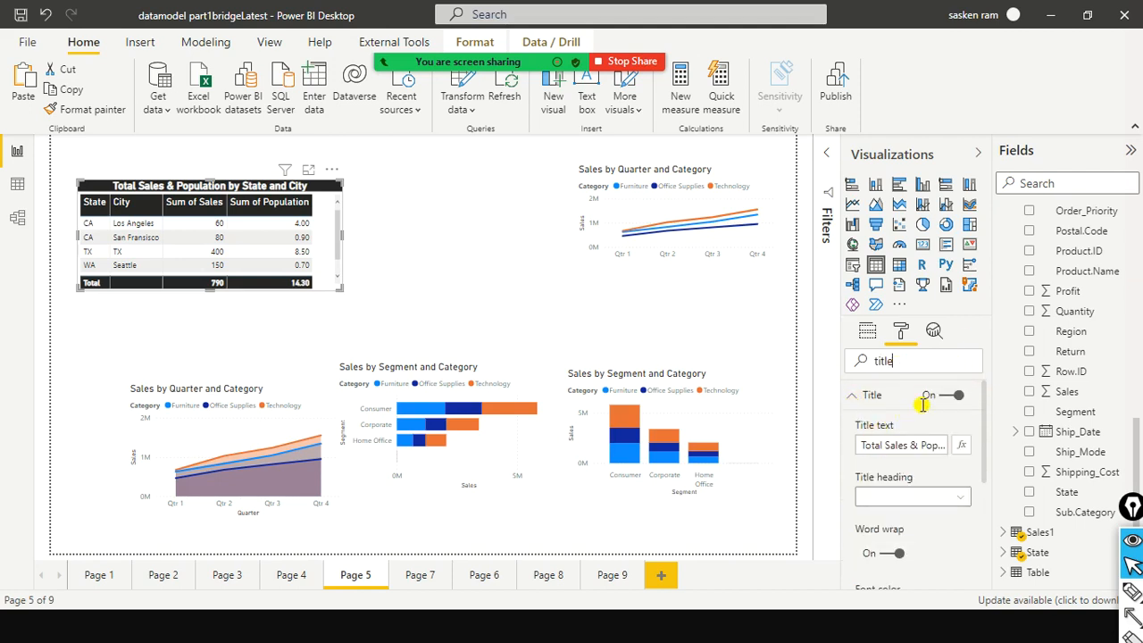
pyautogui.scroll(-5, 903, 487)
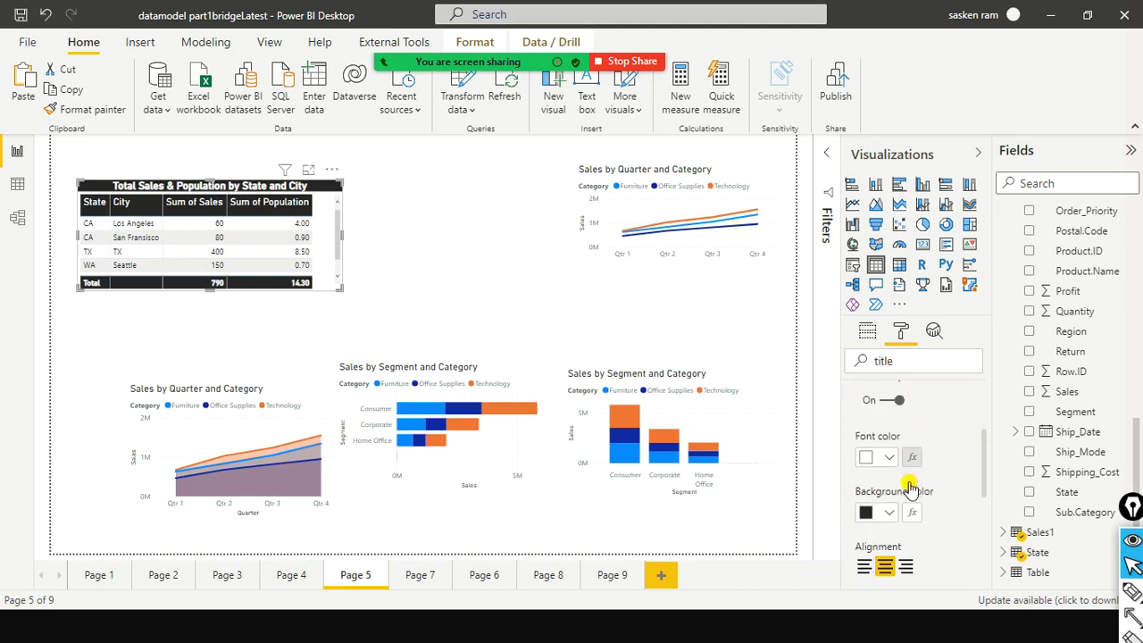
pyautogui.click(863, 558)
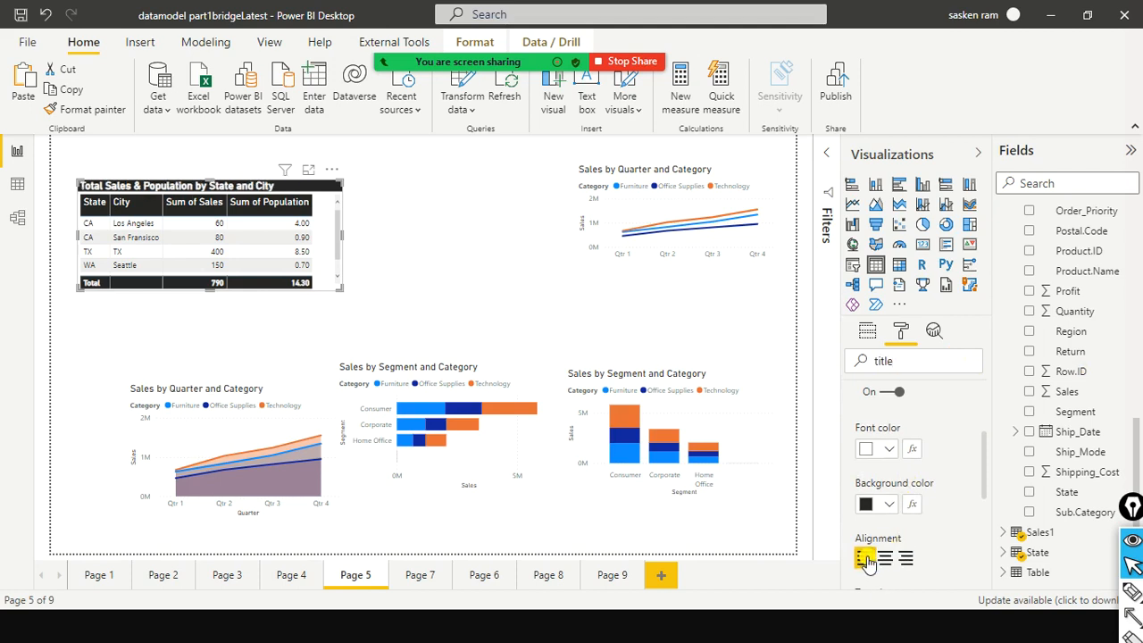
pyautogui.click(498, 248)
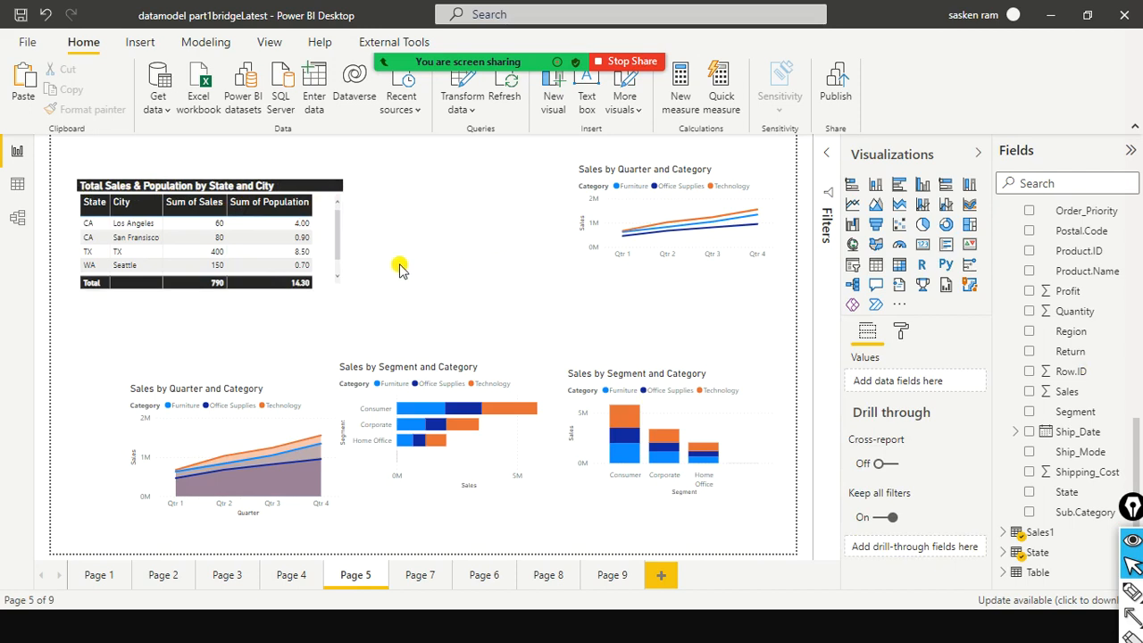
# Narrow the State and City table visual slightly, keeping the full Sum of Population column in view
pyautogui.moveTo(340, 252)
pyautogui.mouseDown()
pyautogui.moveTo(339, 232)
pyautogui.moveTo(318, 245)
pyautogui.mouseUp()
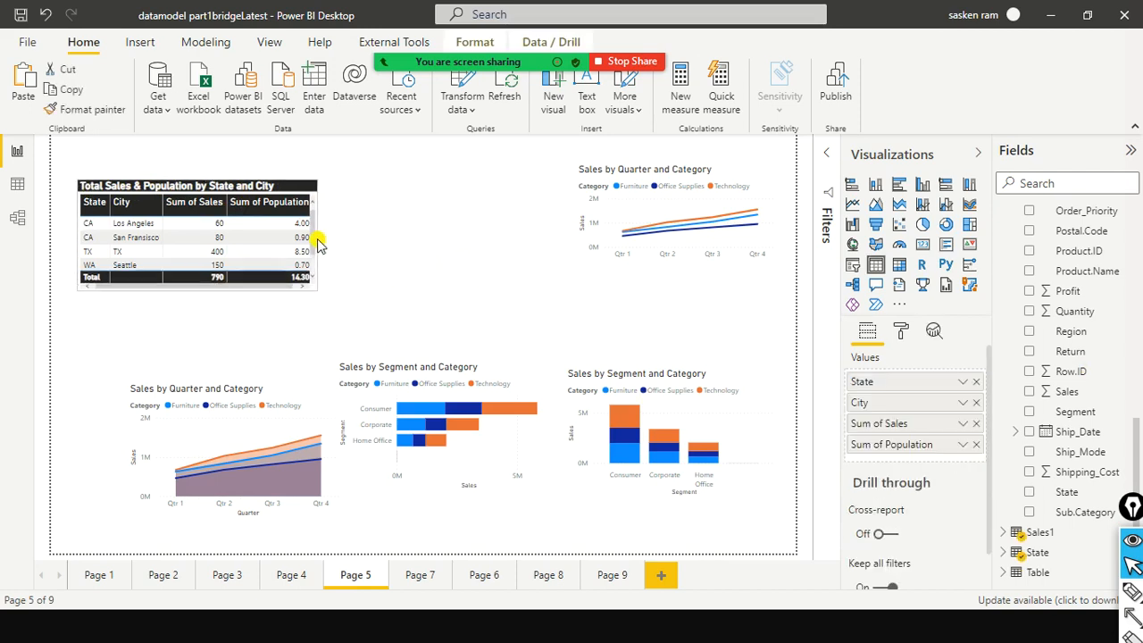
pyautogui.click(373, 249)
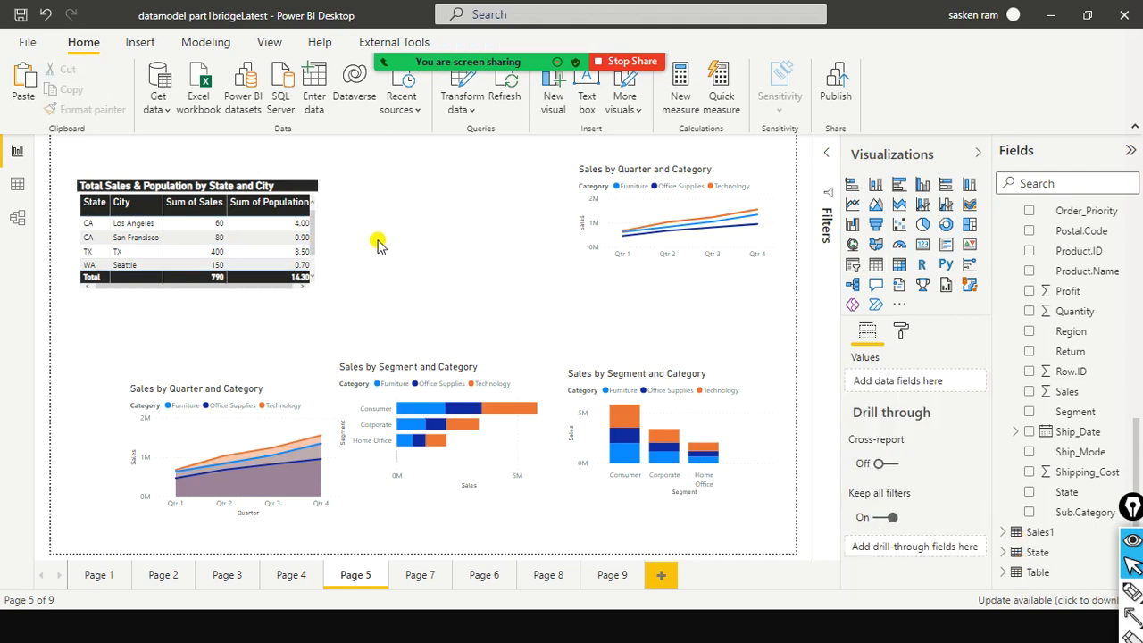
pyautogui.click(257, 287)
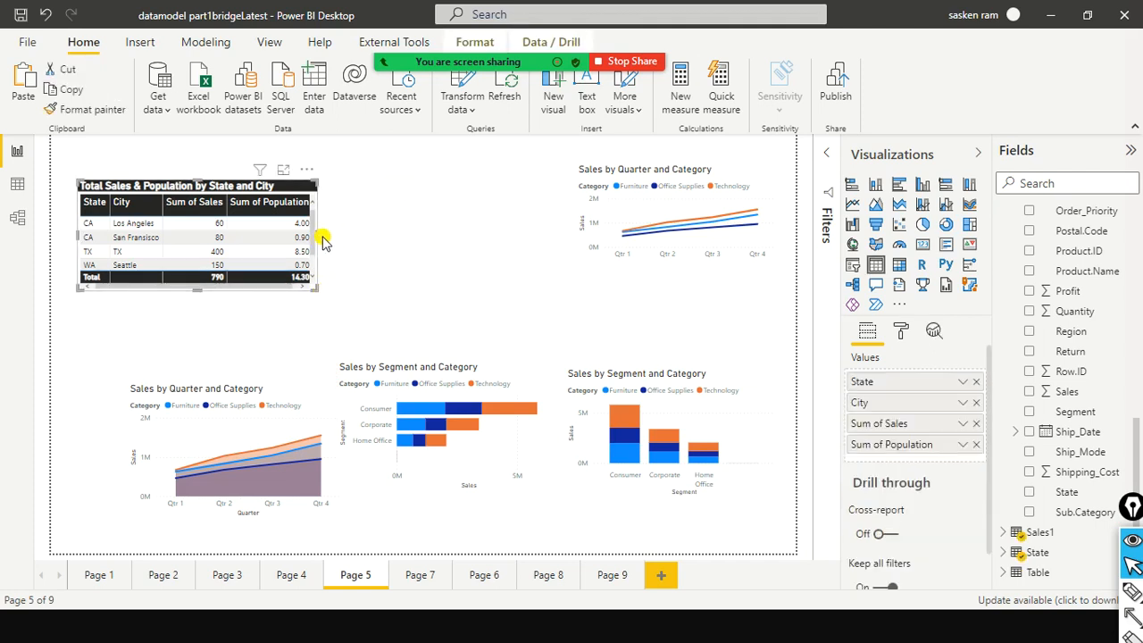
pyautogui.moveTo(316, 236); pyautogui.dragTo(335, 240)
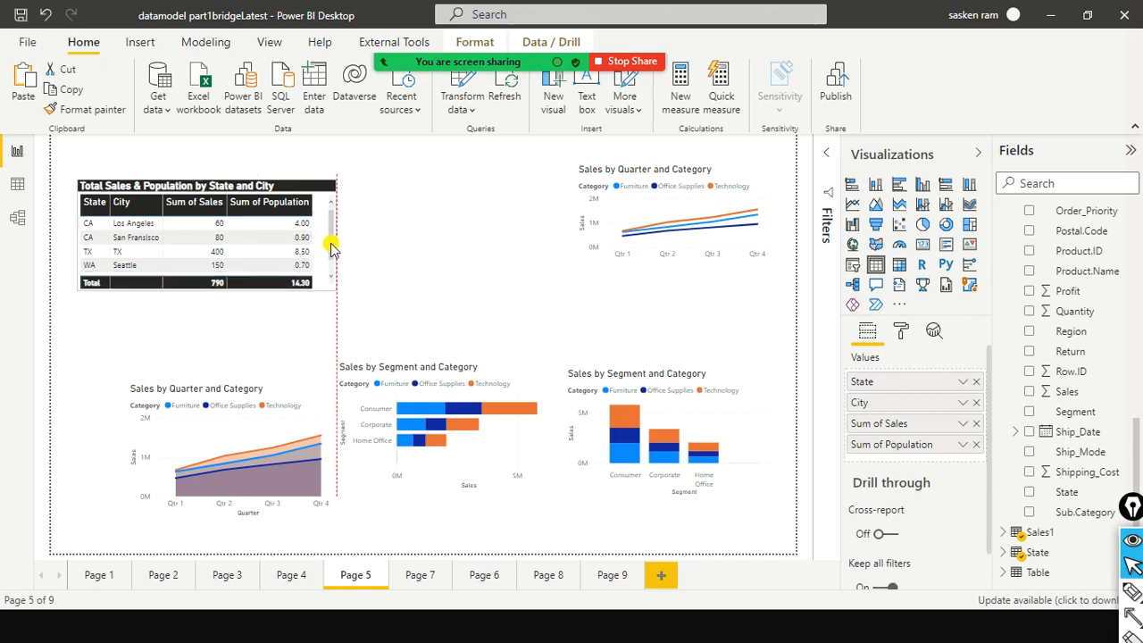
# Turn on background color conditional formatting for the table's Sum of Sales column and deselect the visual
pyautogui.click(900, 331)
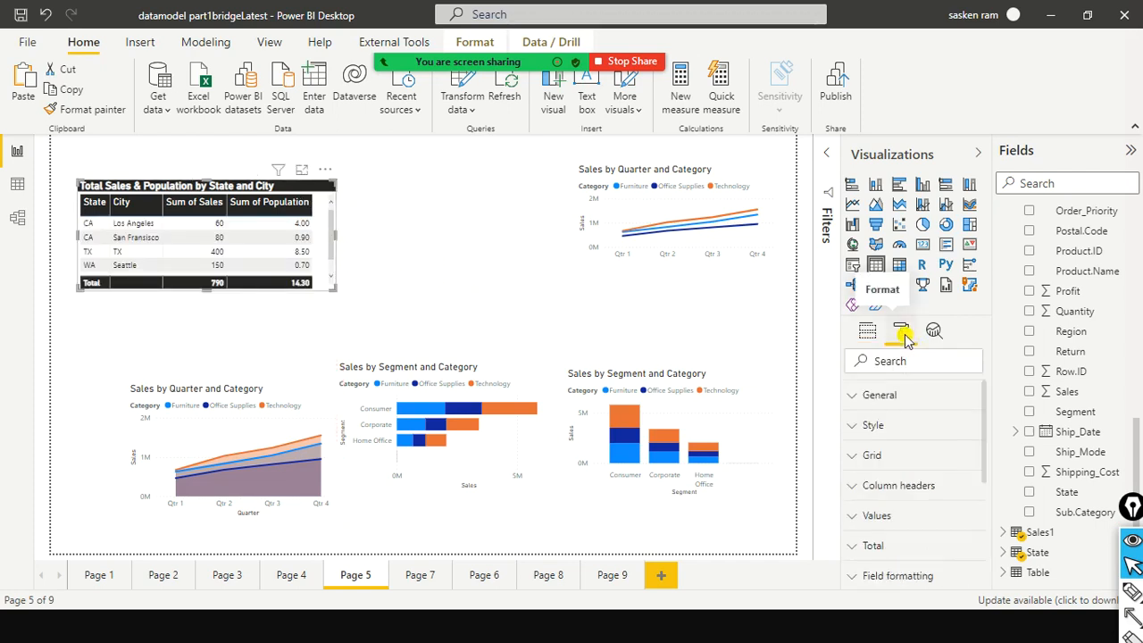
pyautogui.scroll(-5, 847, 487)
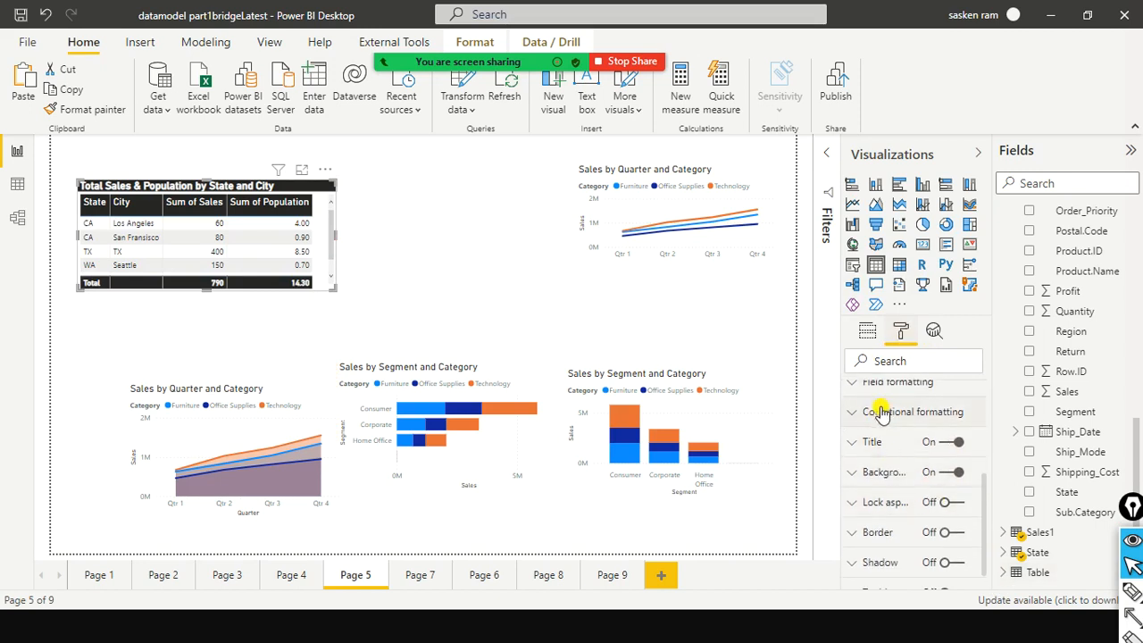
pyautogui.click(855, 414)
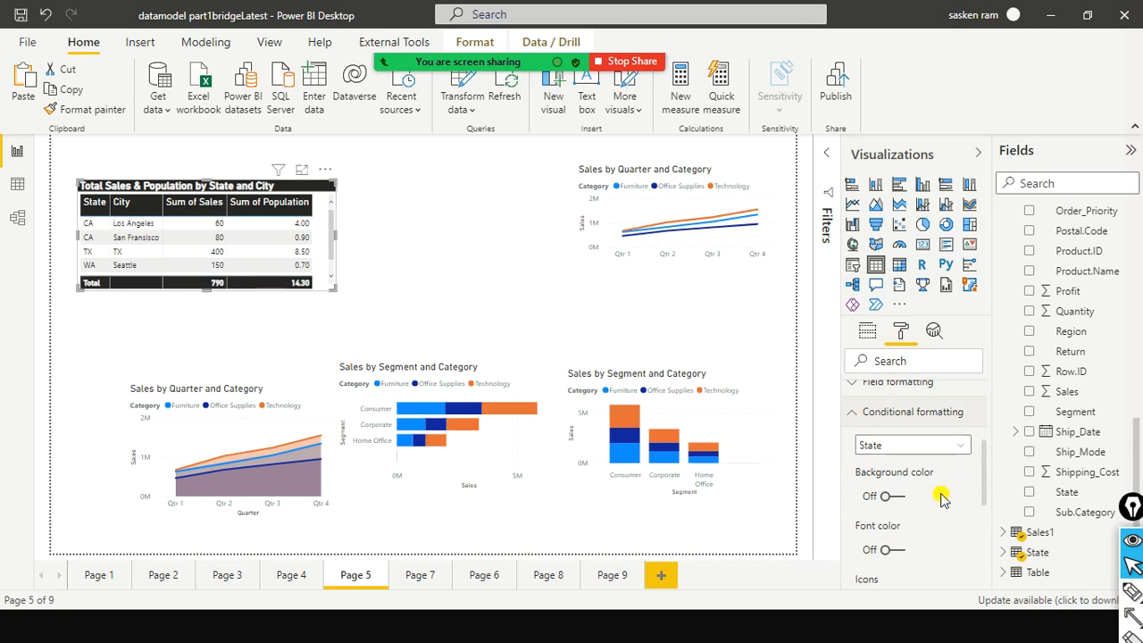
pyautogui.click(962, 446)
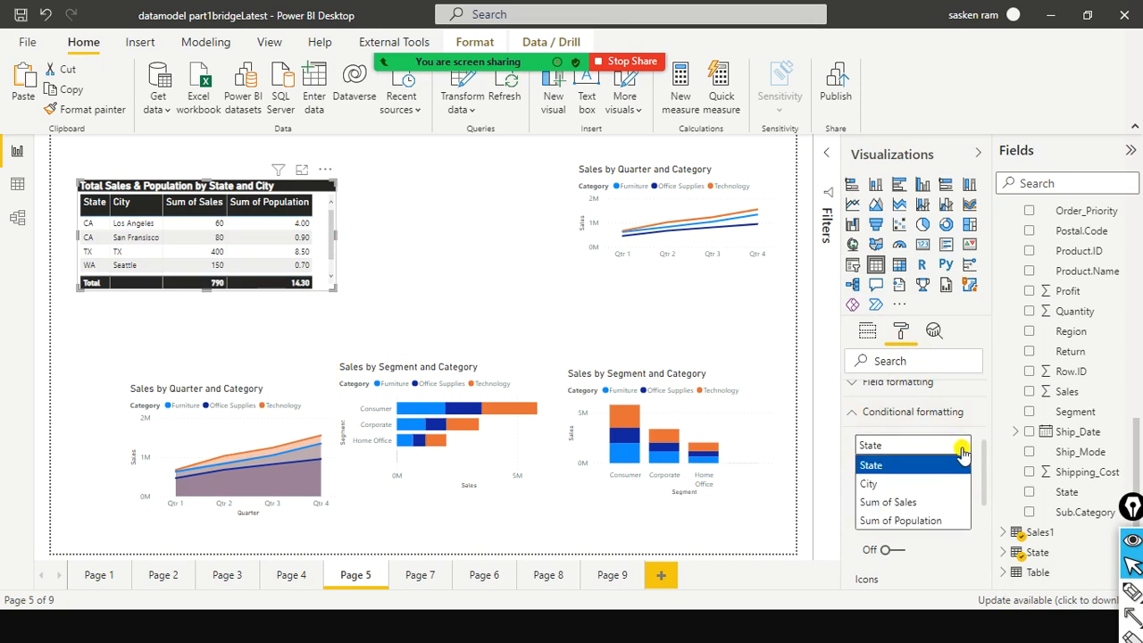
pyautogui.click(949, 503)
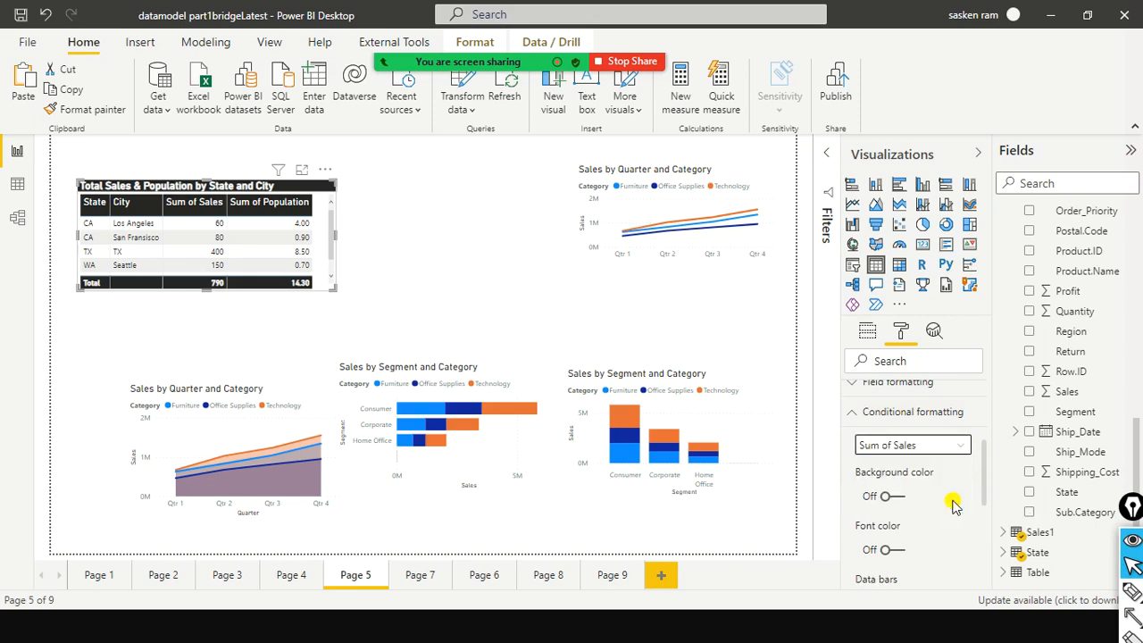
pyautogui.click(899, 498)
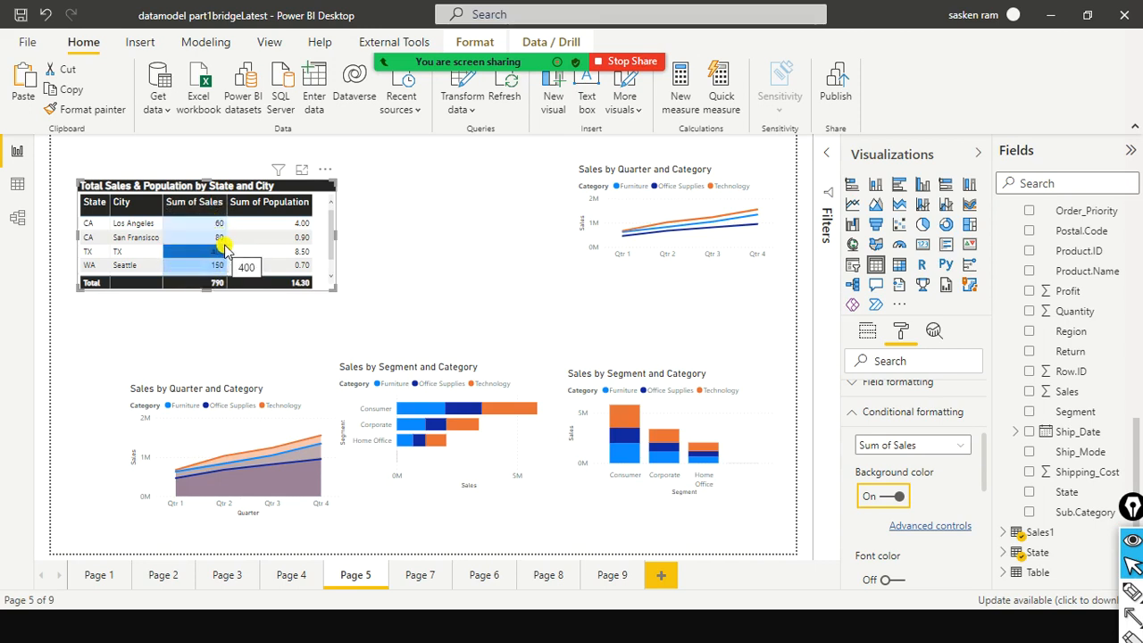
pyautogui.click(486, 291)
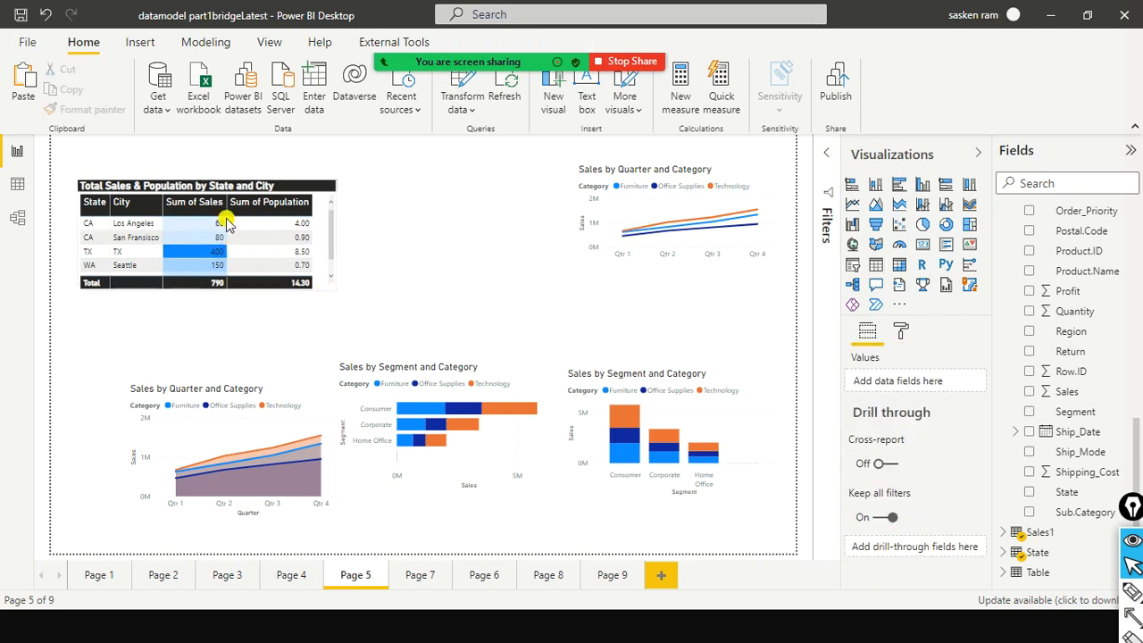
# Open the advanced controls of the Sum of Sales background color formatting and move the dialog clear of the table
pyautogui.click(230, 286)
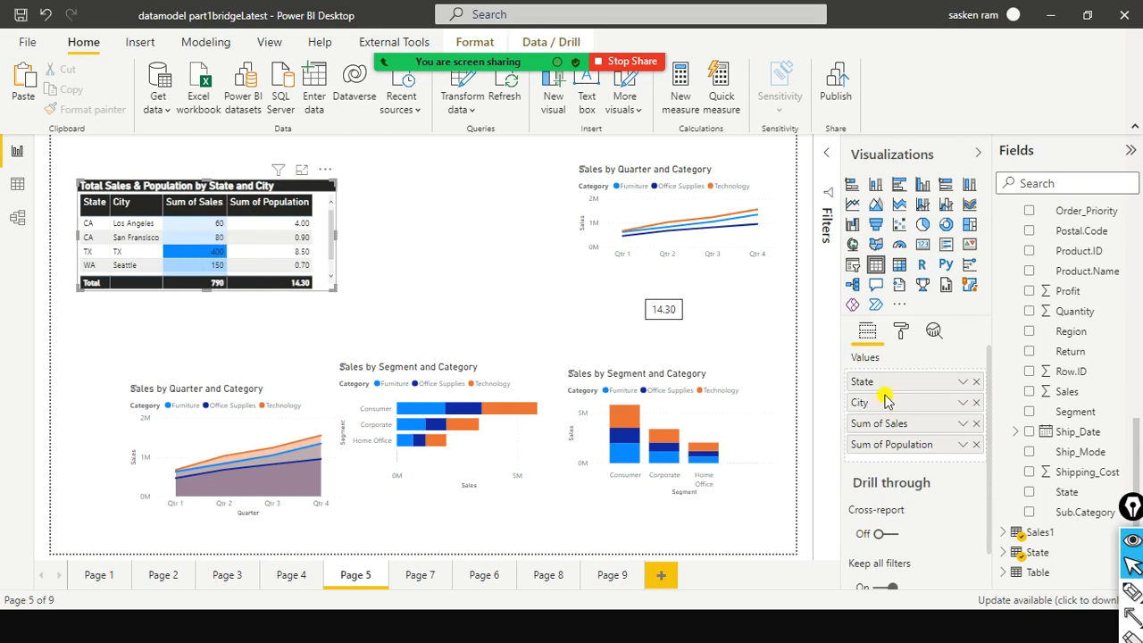
pyautogui.click(902, 332)
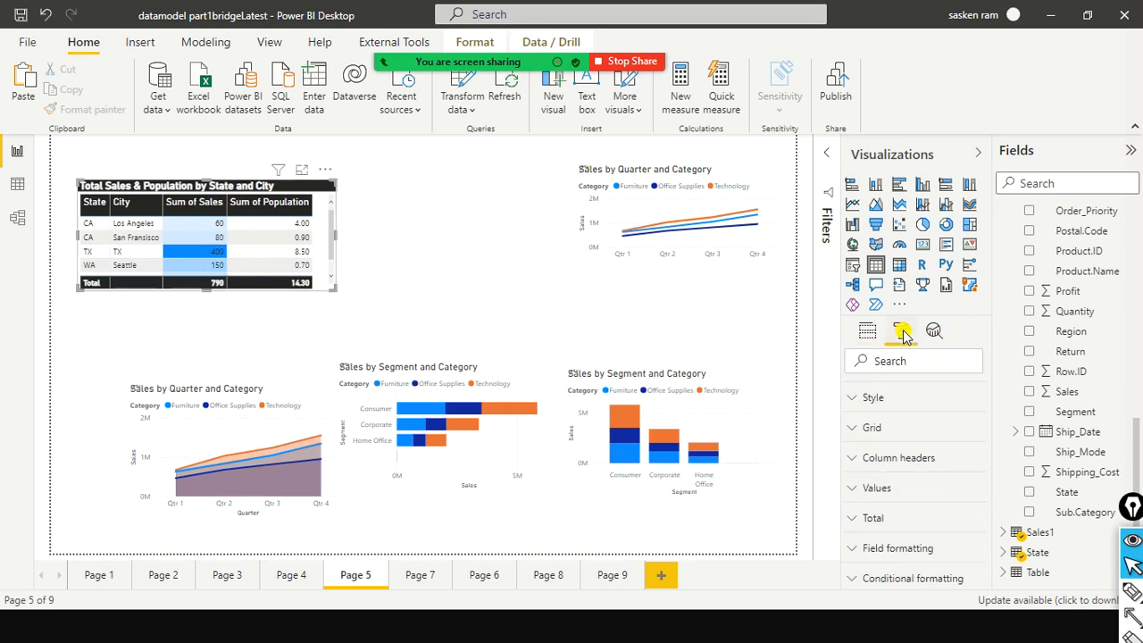
pyautogui.scroll(1, 924, 394)
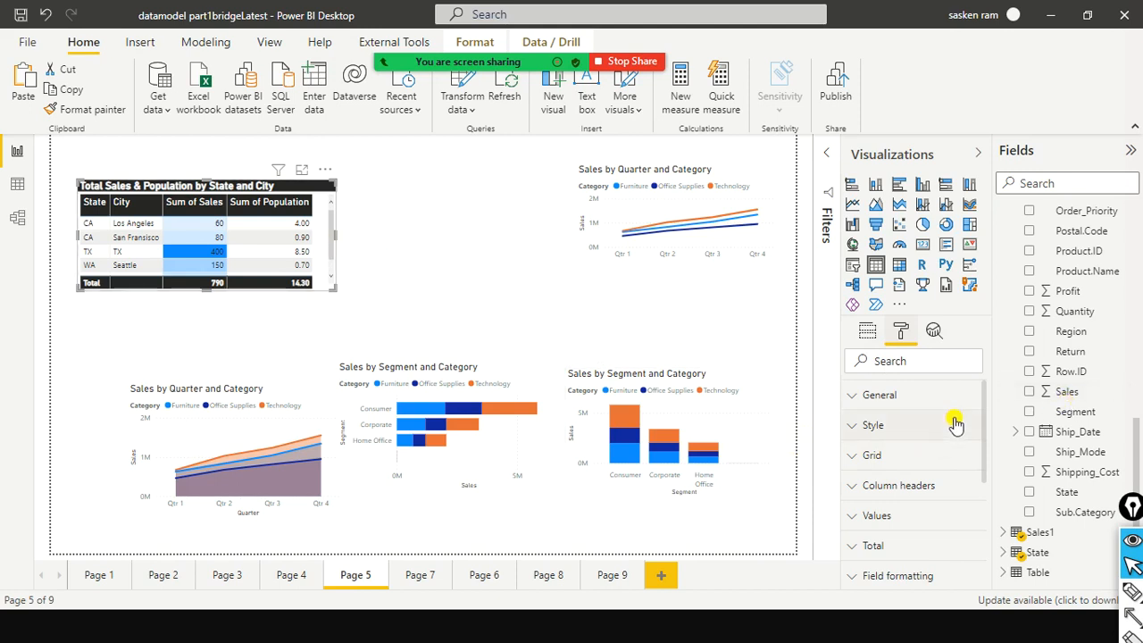
pyautogui.scroll(-1, 929, 401)
pyautogui.scroll(-3, 937, 419)
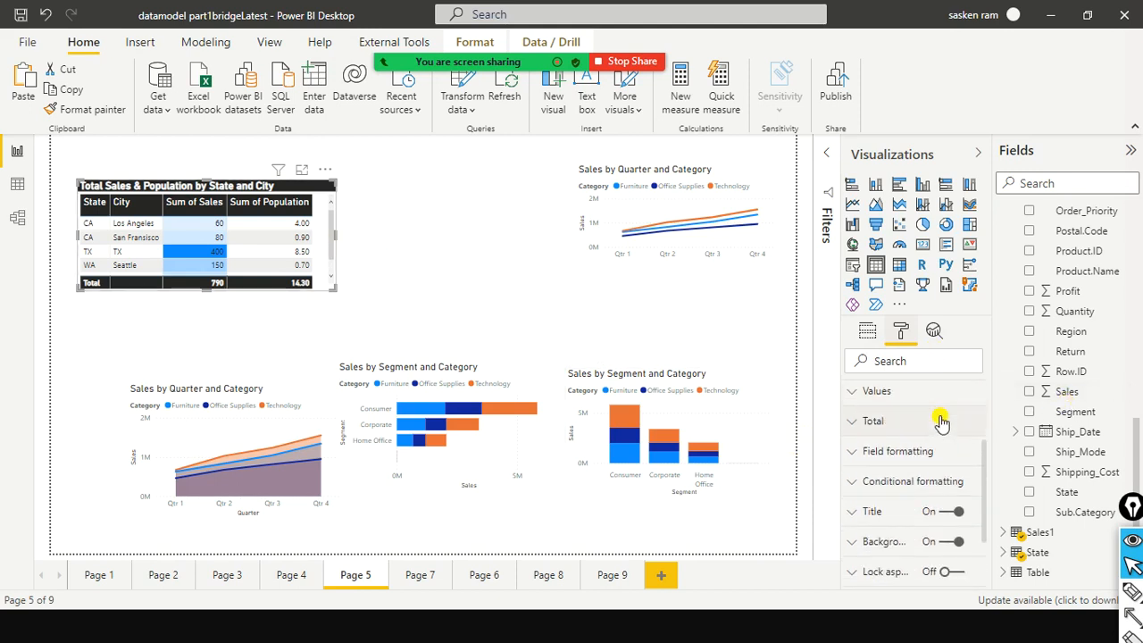
pyautogui.click(855, 482)
pyautogui.scroll(-3, 953, 466)
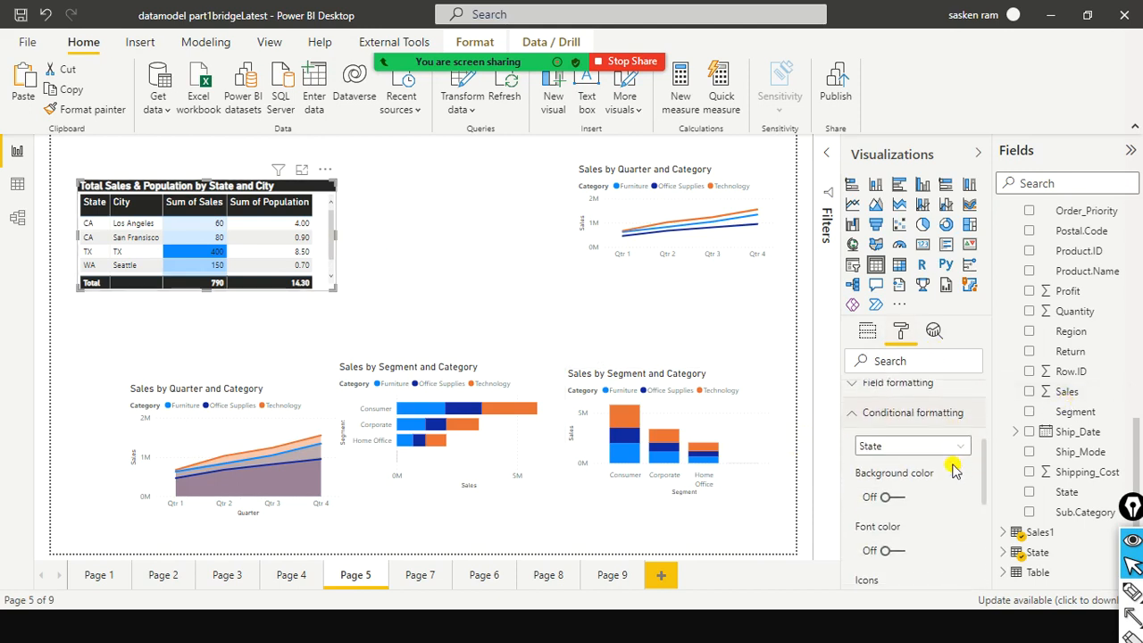
pyautogui.scroll(1, 953, 475)
pyautogui.click(959, 446)
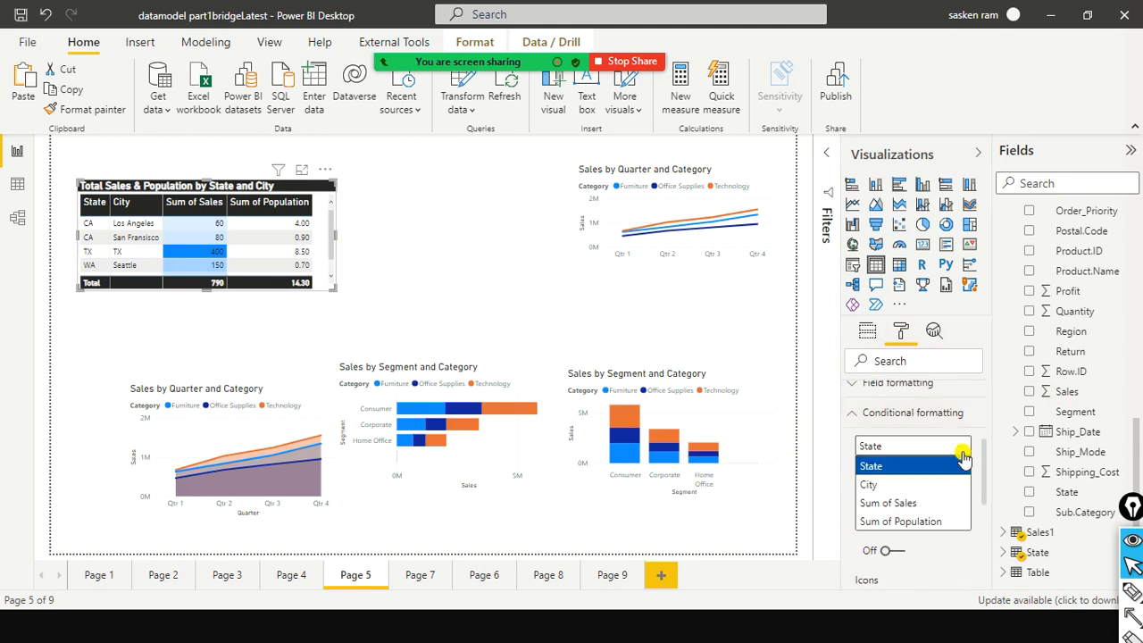
pyautogui.click(940, 498)
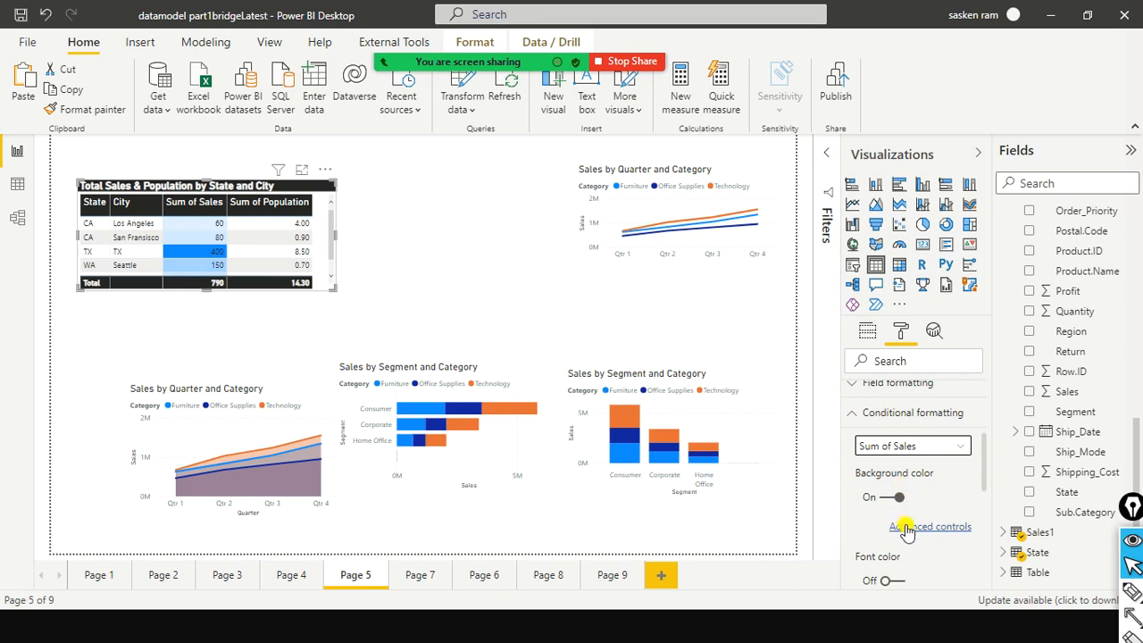
pyautogui.click(912, 529)
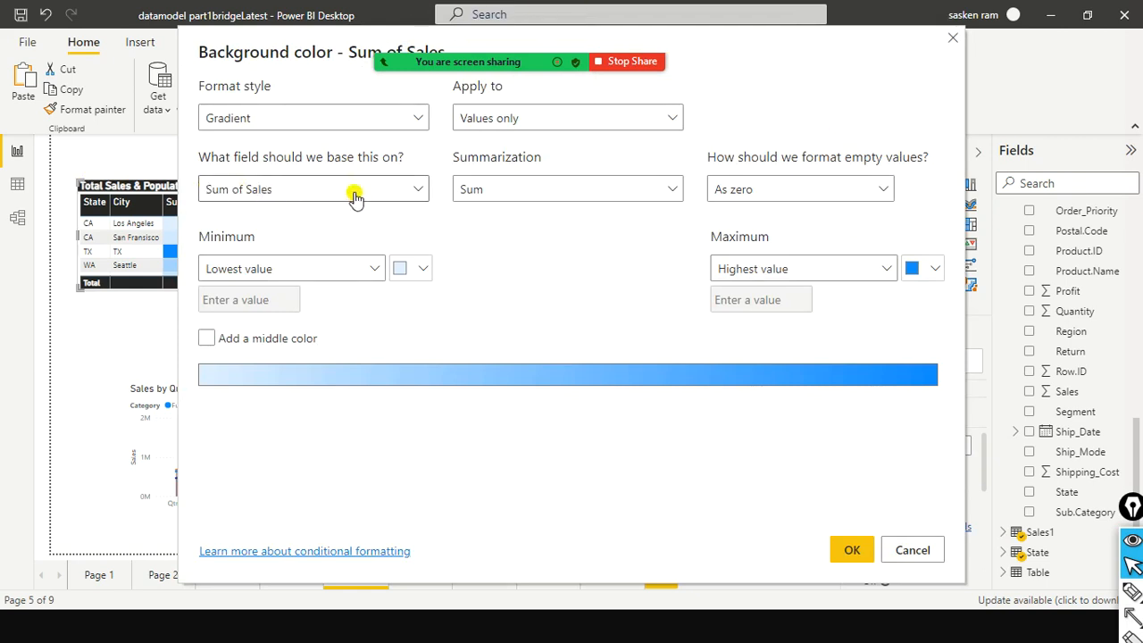
pyautogui.moveTo(326, 57); pyautogui.dragTo(533, 150)
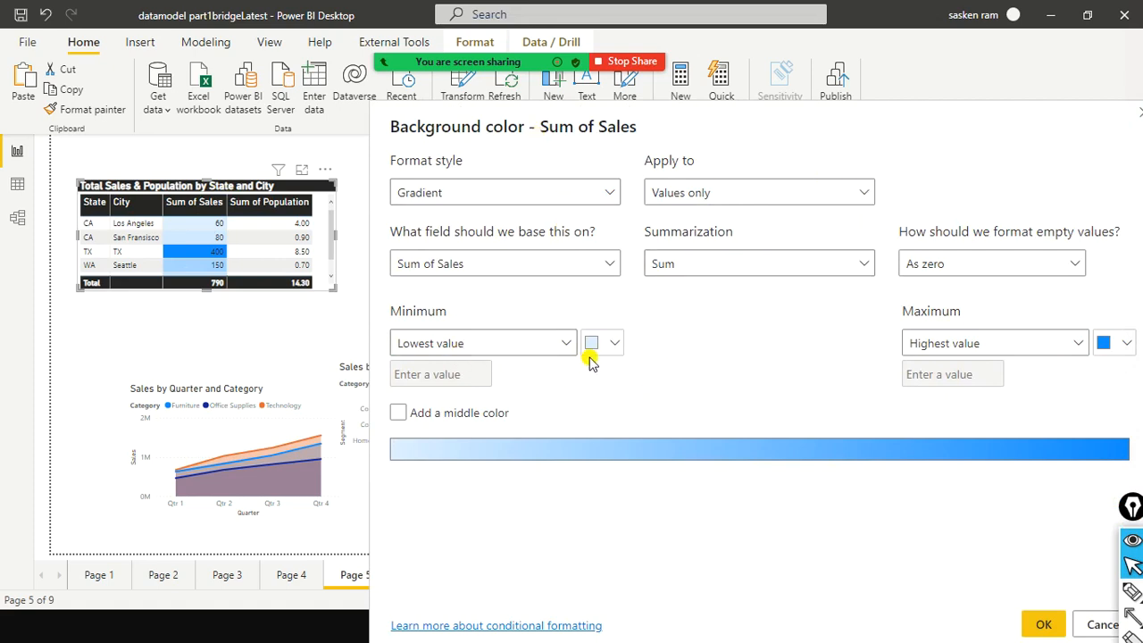
# Set the gradient's minimum (lowest value) color to the custom red #F40404
pyautogui.click(613, 345)
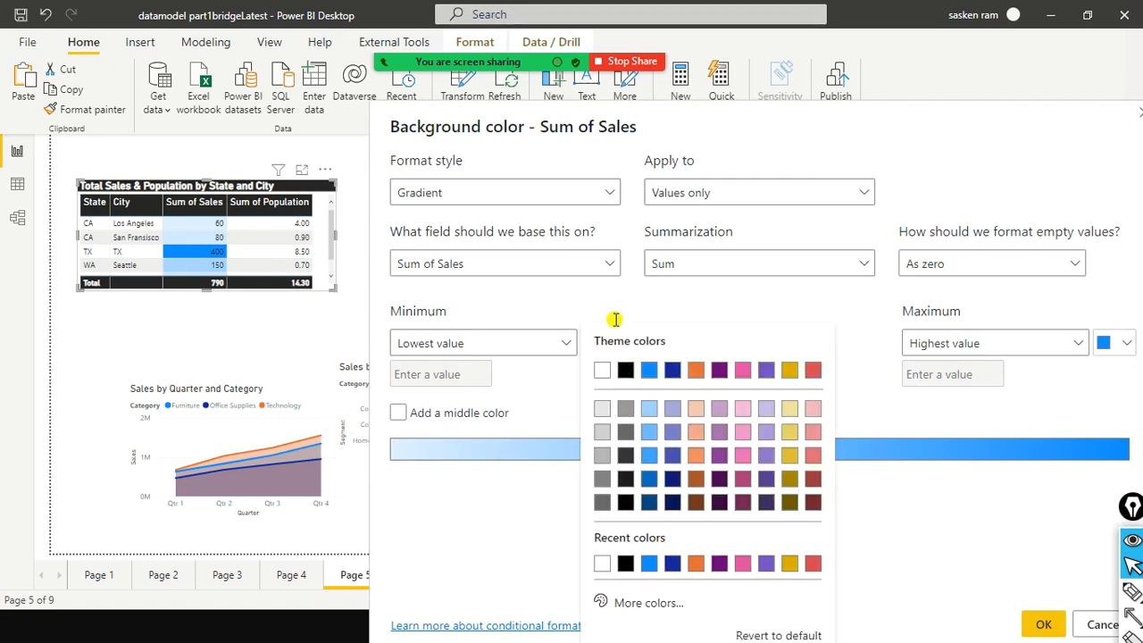
pyautogui.click(732, 290)
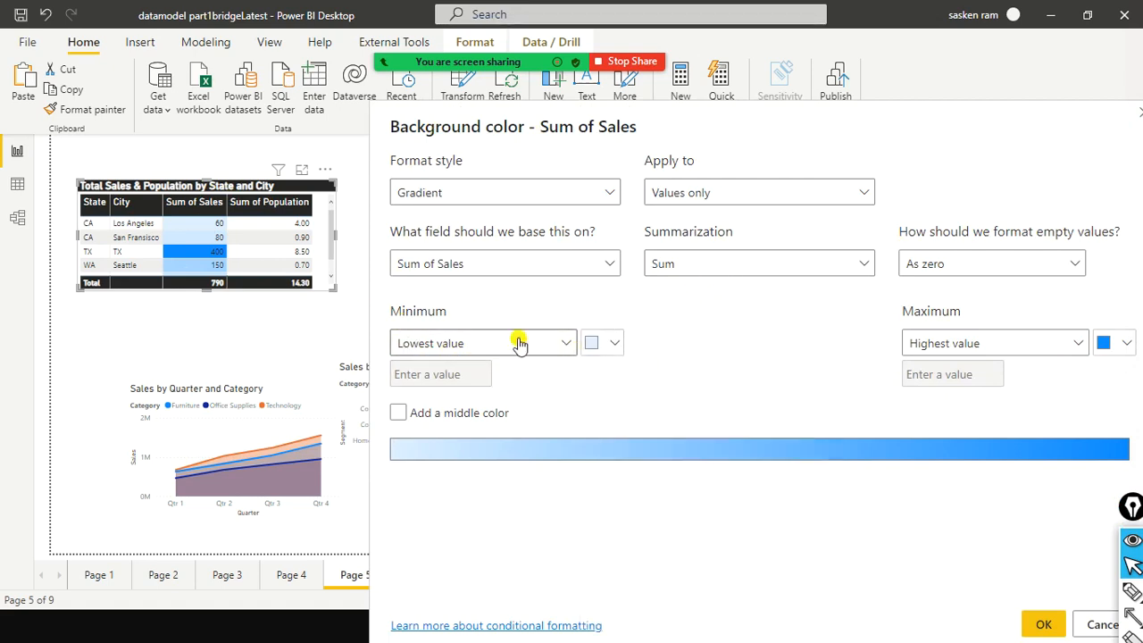
pyautogui.click(612, 347)
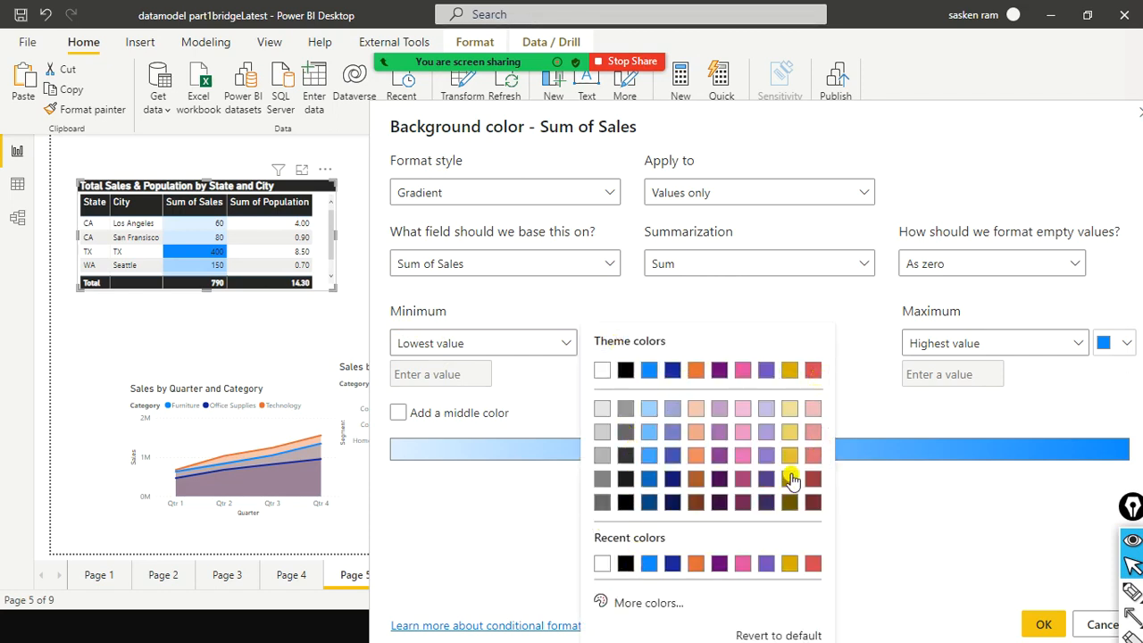
pyautogui.click(634, 604)
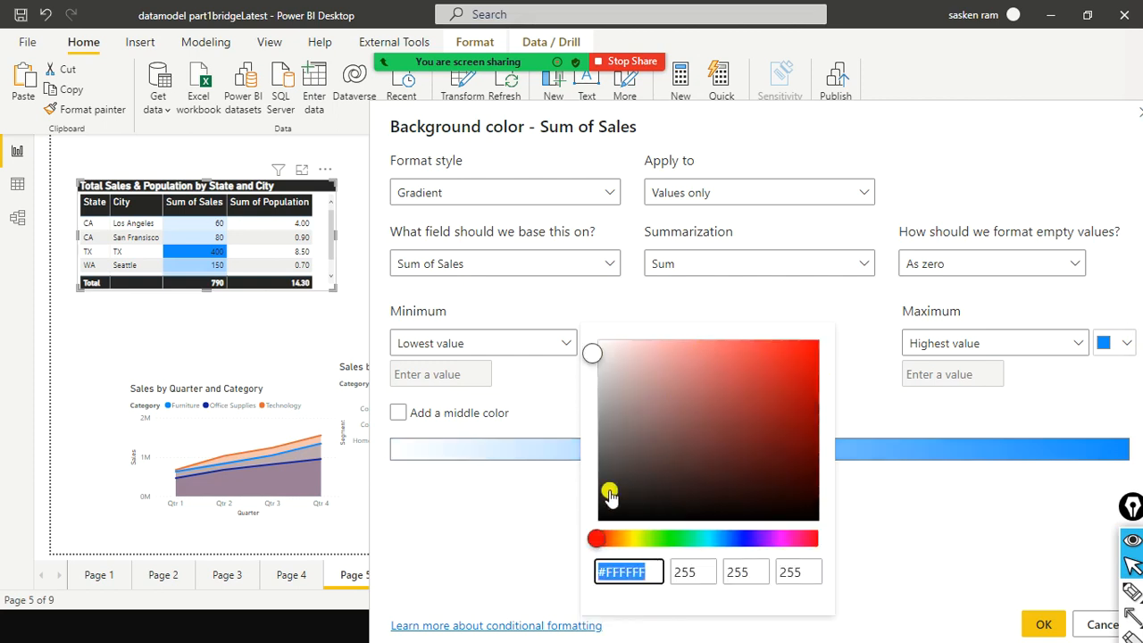
pyautogui.click(814, 352)
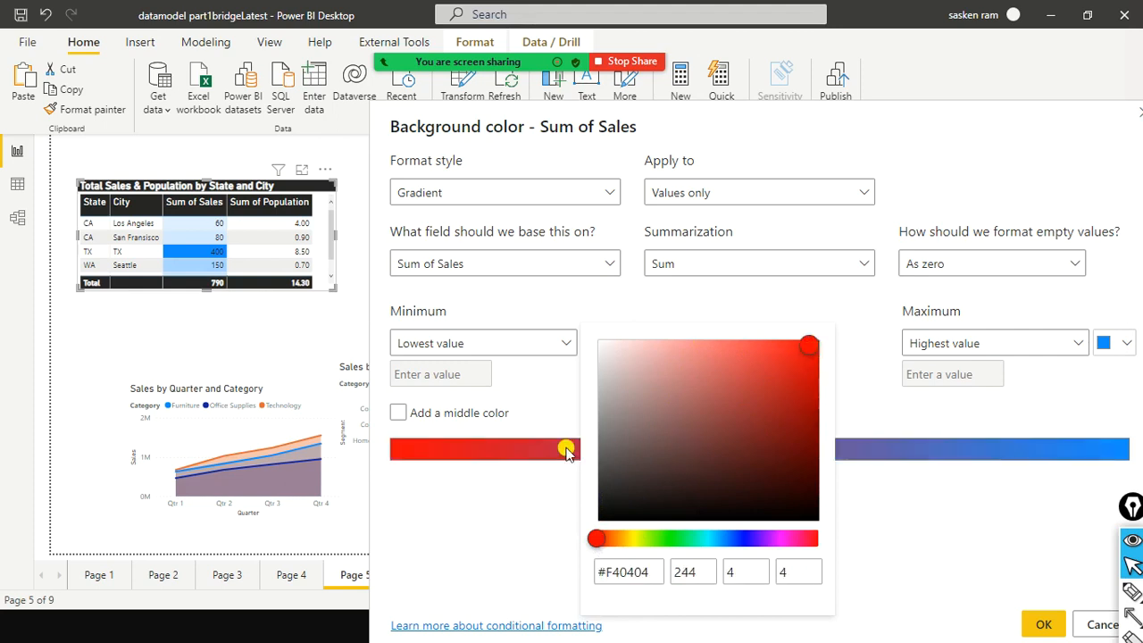
pyautogui.click(502, 500)
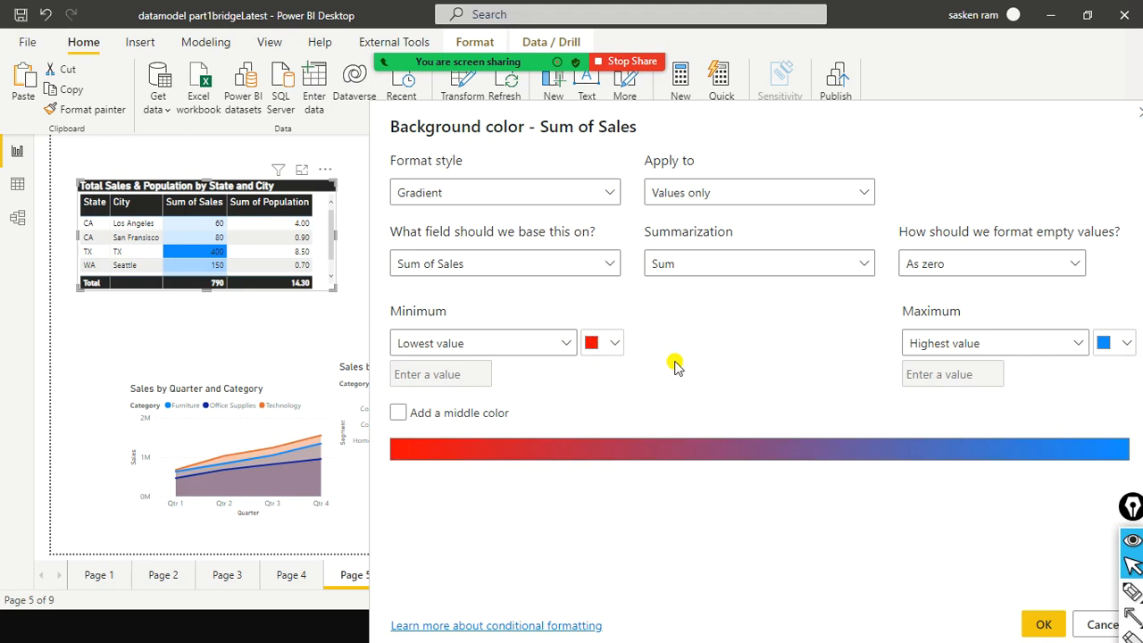
# Set the gradient's maximum (highest value) color to the custom green #06EE1A and add a middle color
pyautogui.click(1128, 344)
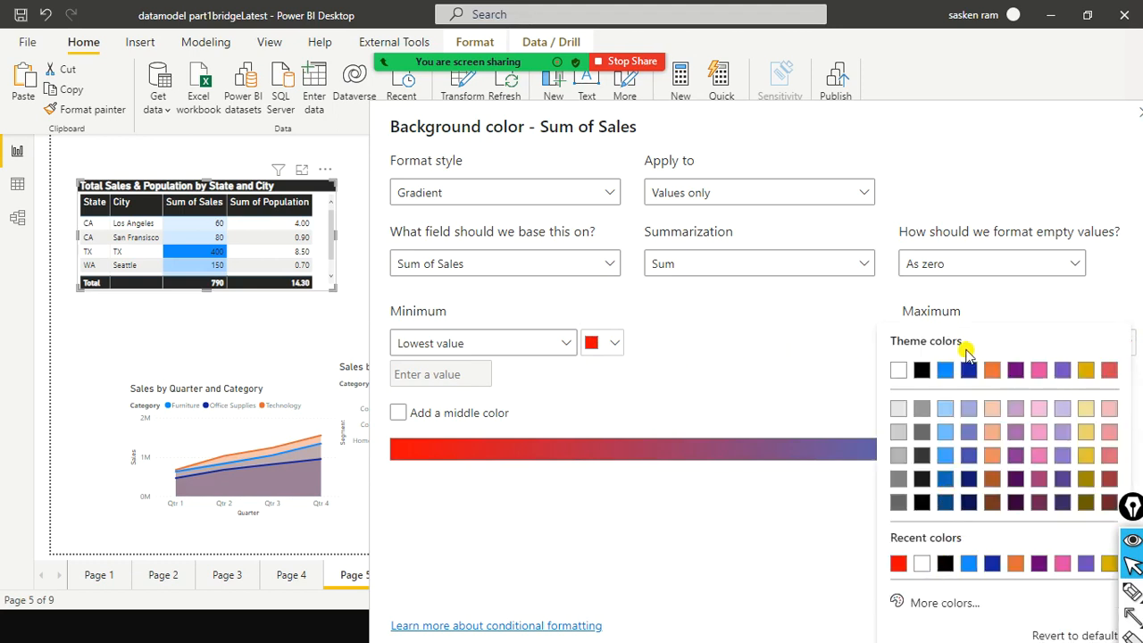
pyautogui.click(918, 601)
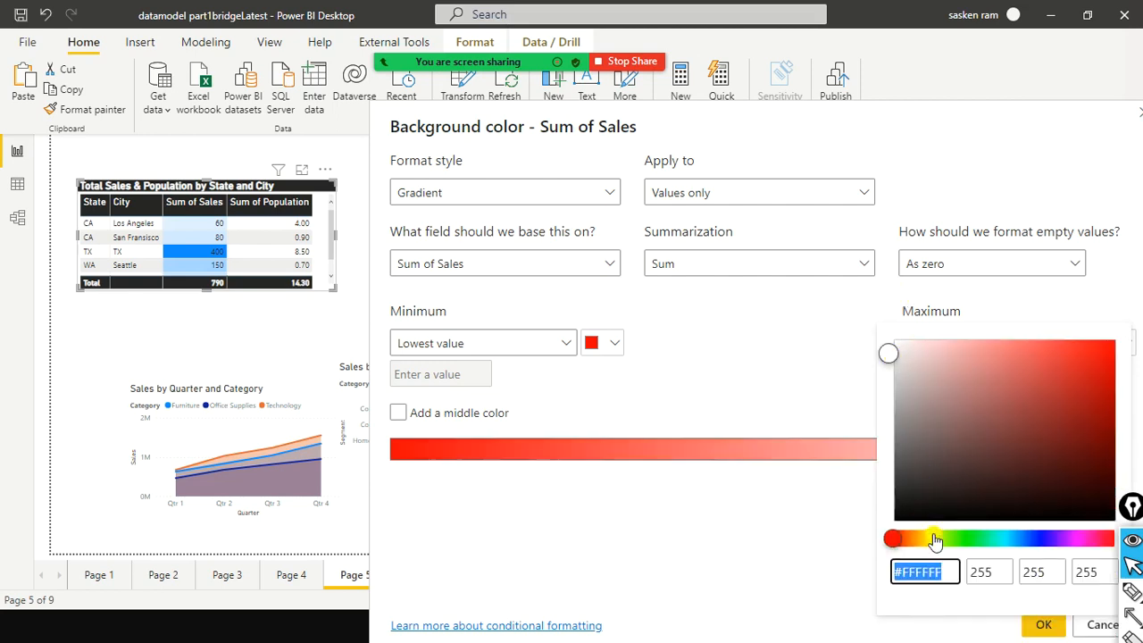
pyautogui.moveTo(892, 539); pyautogui.dragTo(973, 545)
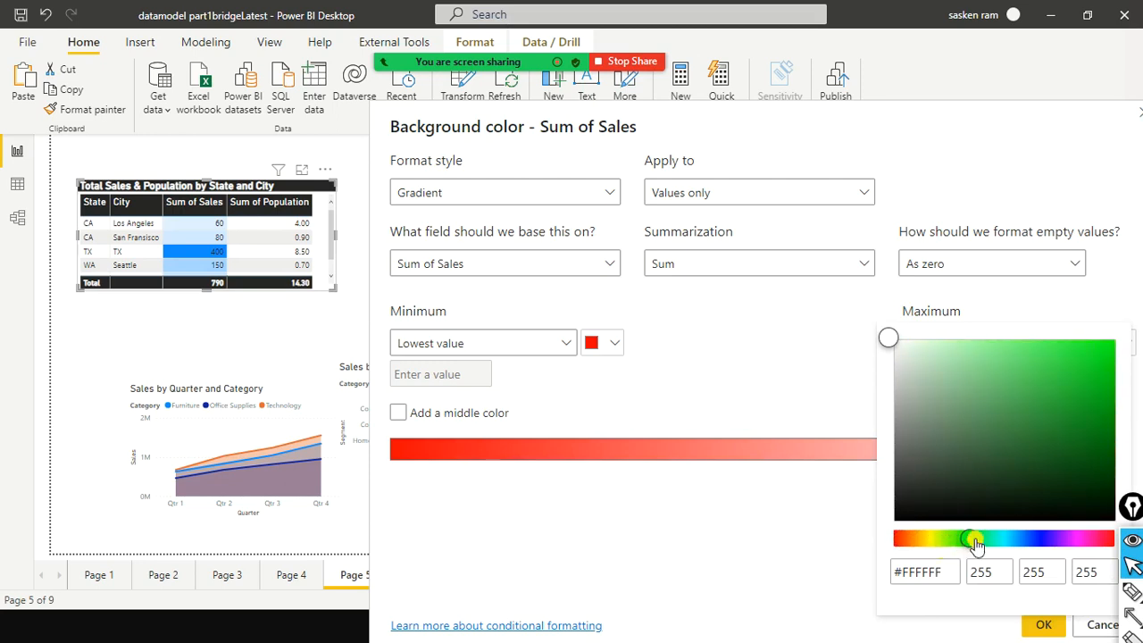
pyautogui.click(1096, 346)
pyautogui.moveTo(1107, 355); pyautogui.dragTo(1108, 357)
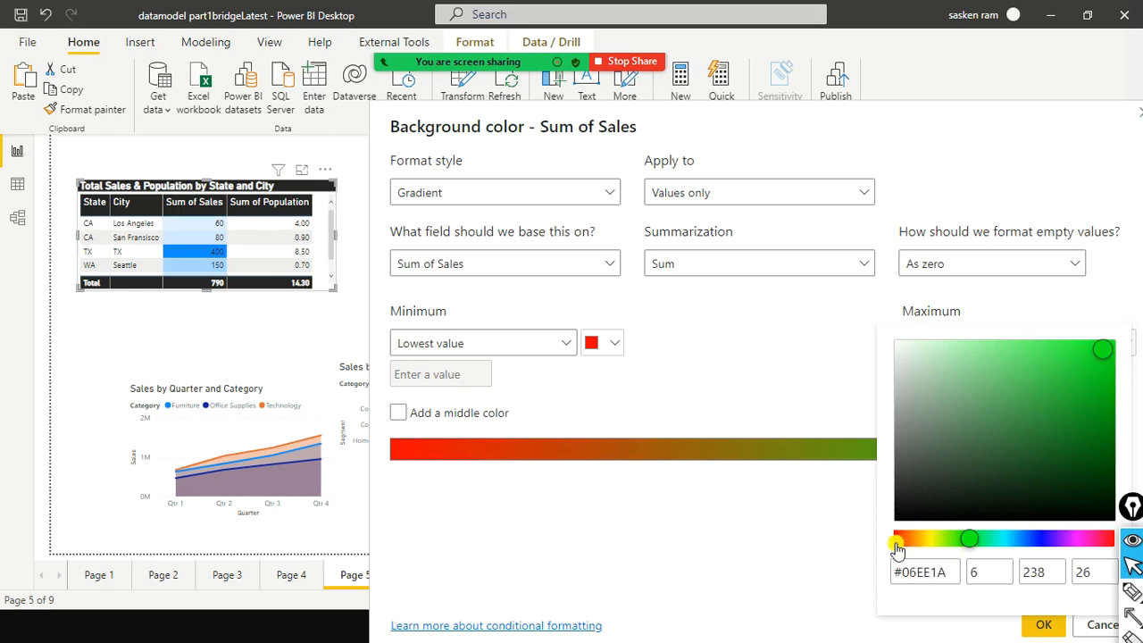
pyautogui.click(836, 547)
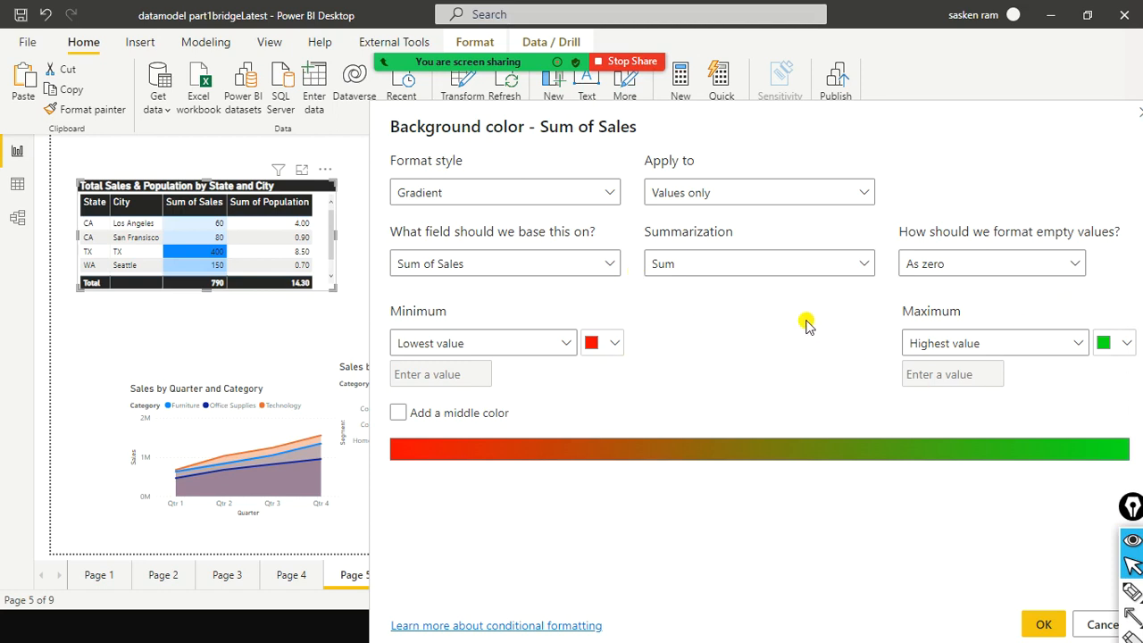
pyautogui.click(401, 415)
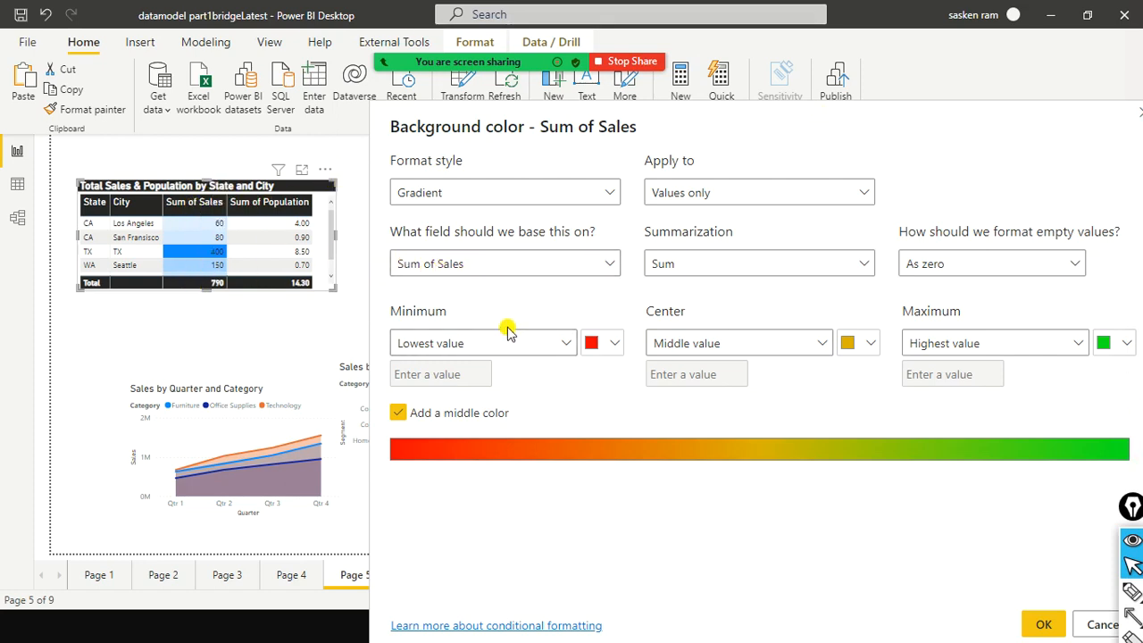
pyautogui.click(612, 265)
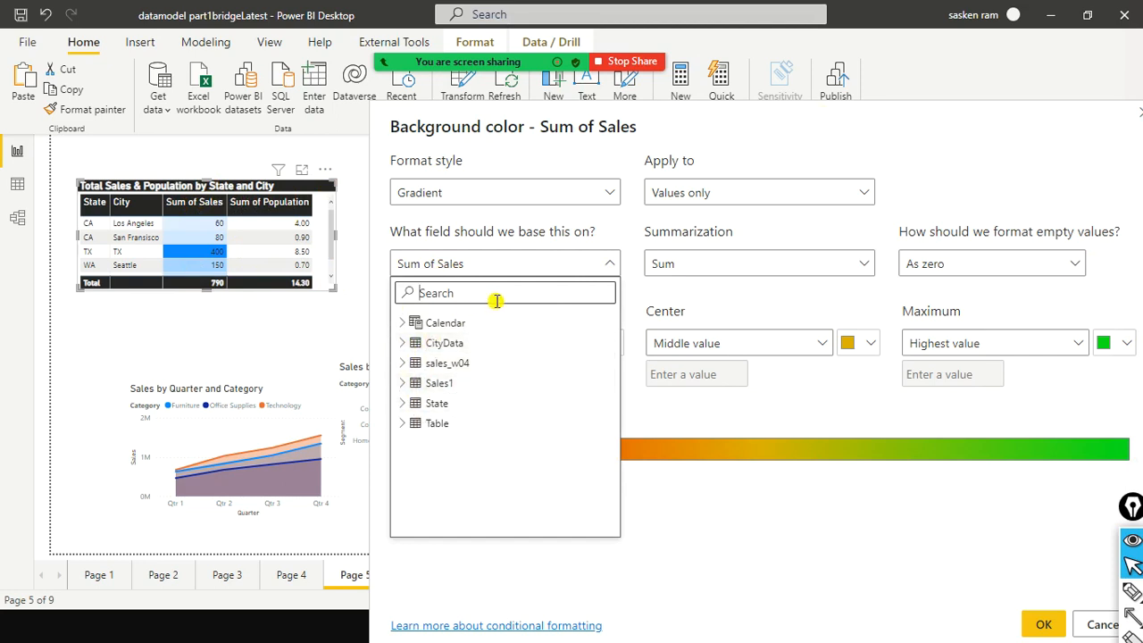
pyautogui.write('um of po')
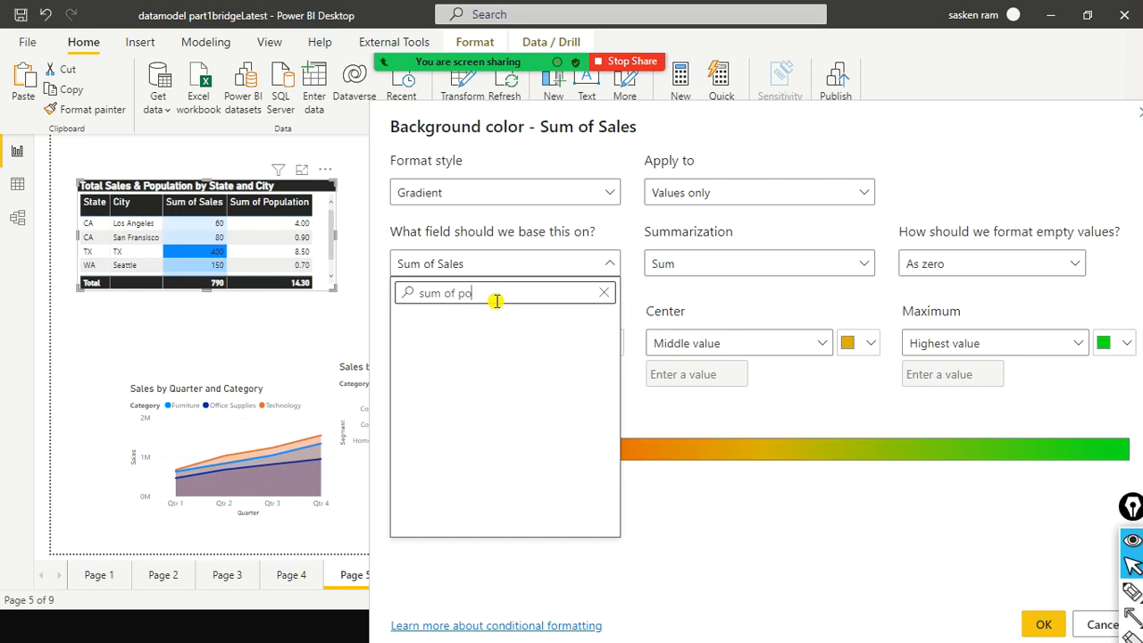
pyautogui.press('BackSpace')
pyautogui.press('BackSpace')
pyautogui.press('BackSpace')
pyautogui.press('BackSpace')
pyautogui.press('BackSpace')
pyautogui.press('BackSpace')
pyautogui.press('Escape')
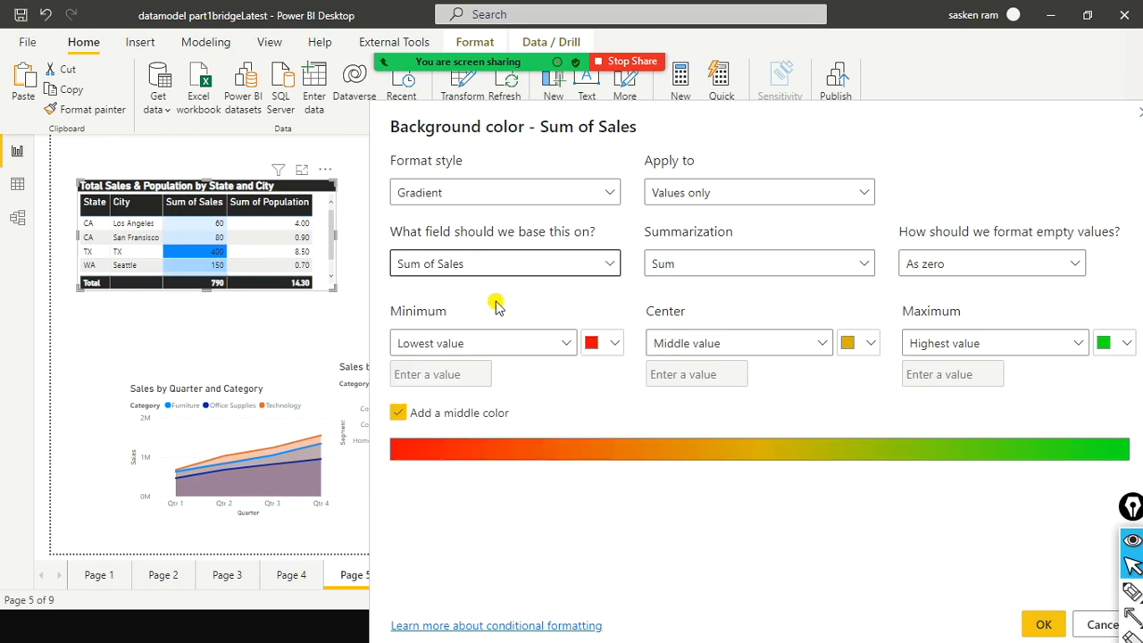
# Apply the Sum of Sales background color formatting and enlarge the State and City table visual until all city rows fit
pyautogui.click(1045, 627)
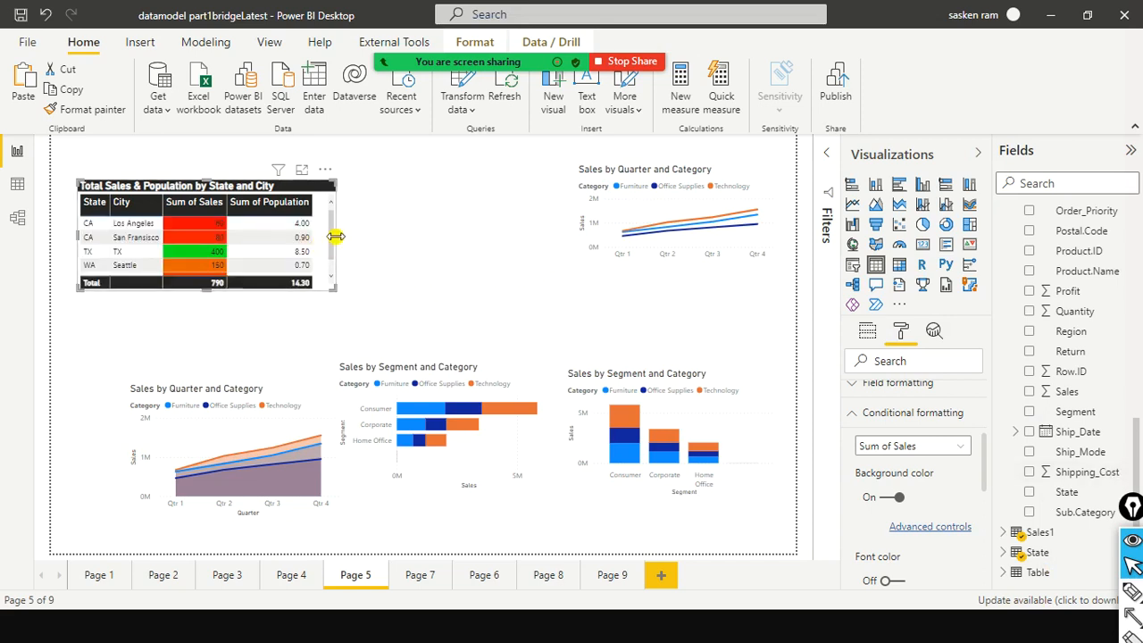
pyautogui.moveTo(334, 235); pyautogui.dragTo(358, 236)
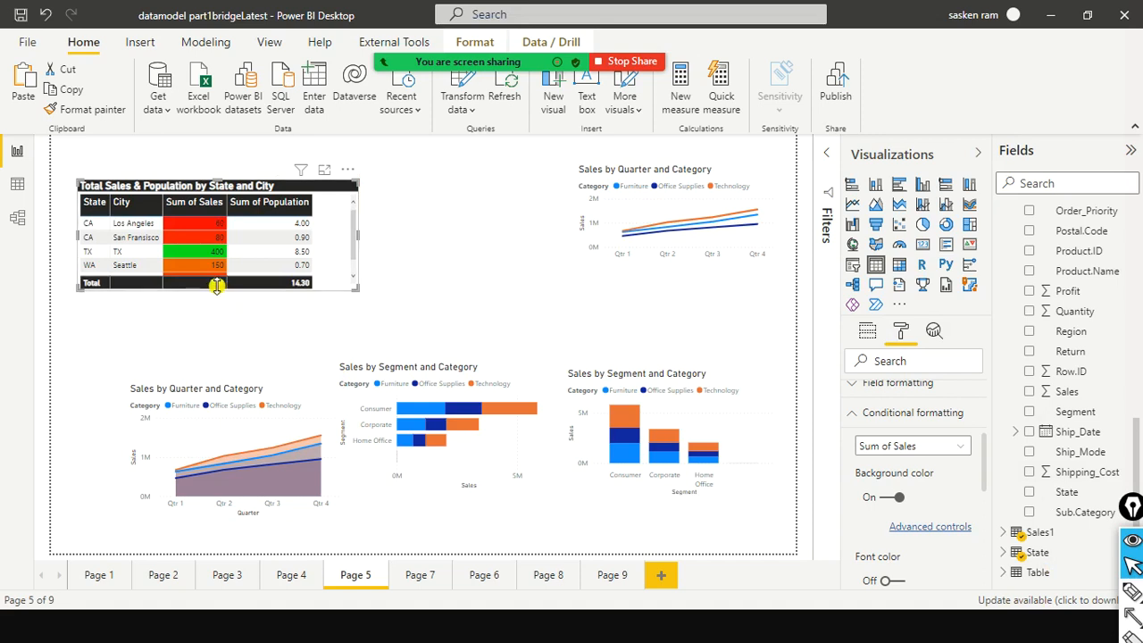
pyautogui.moveTo(217, 285); pyautogui.dragTo(217, 323)
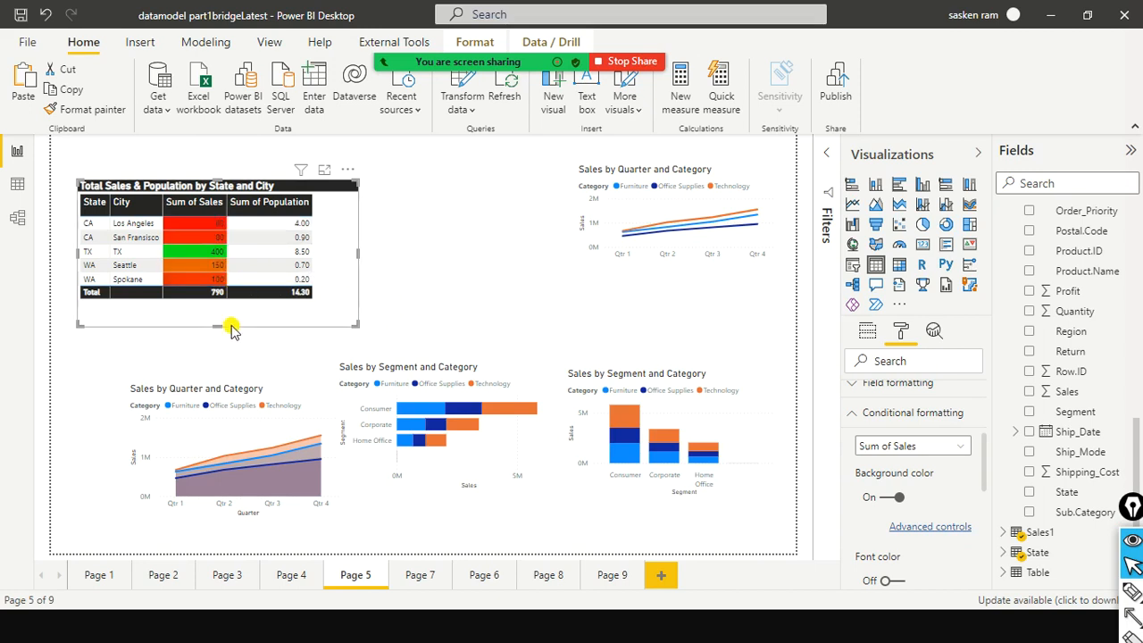
pyautogui.moveTo(214, 328); pyautogui.dragTo(217, 311)
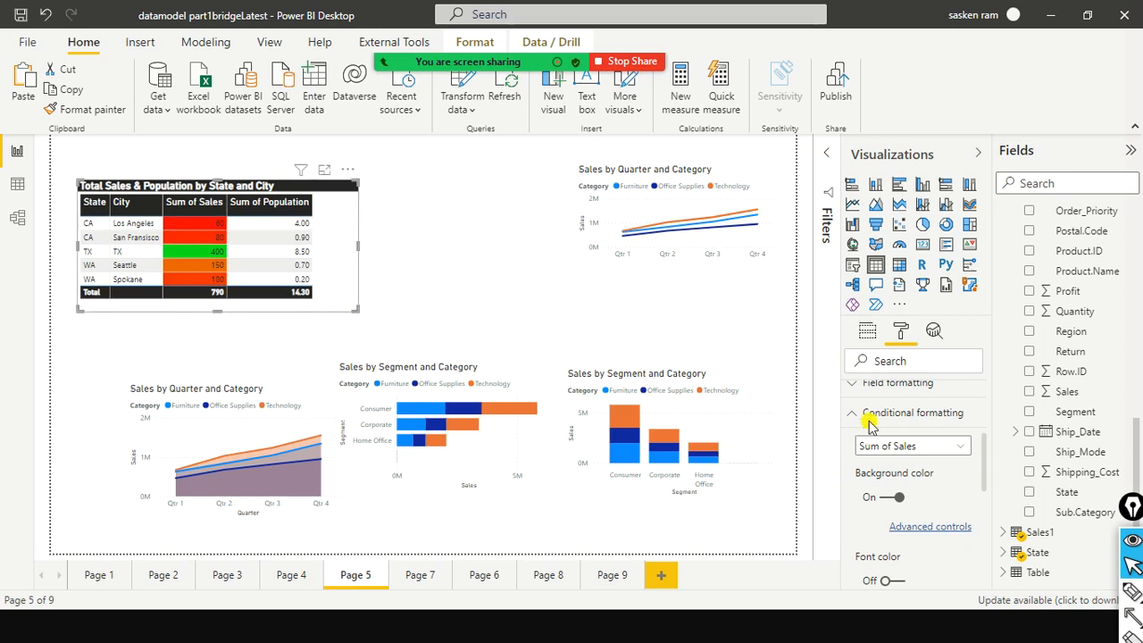
# Reopen the Sum of Sales background color settings and examine the Minimum, Format style and Apply to options
pyautogui.scroll(-1, 946, 500)
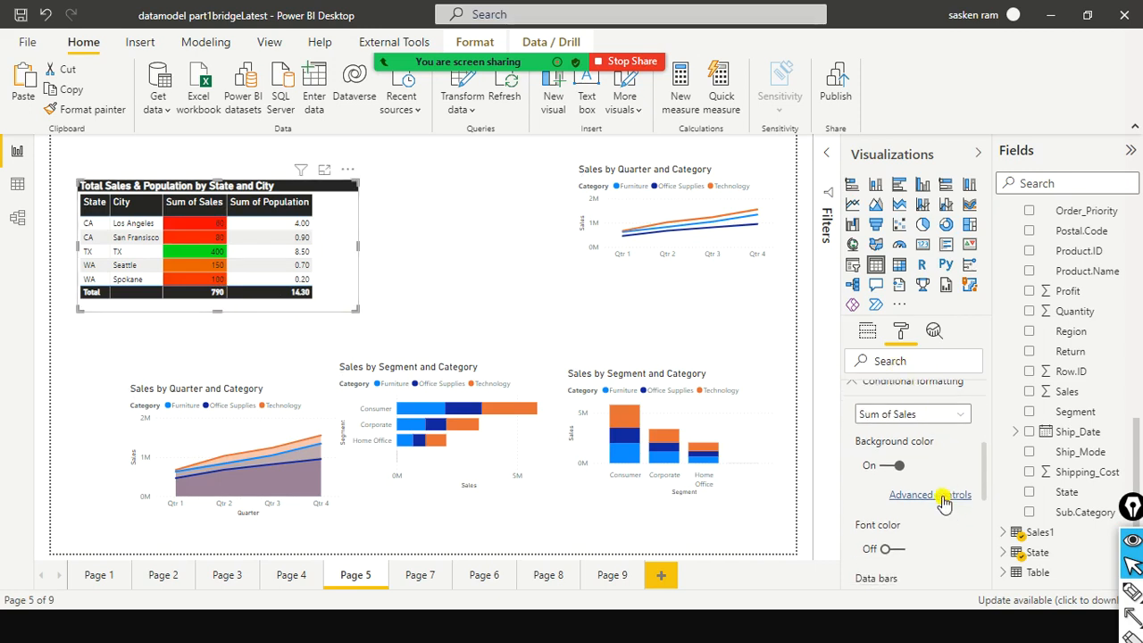
pyautogui.click(929, 494)
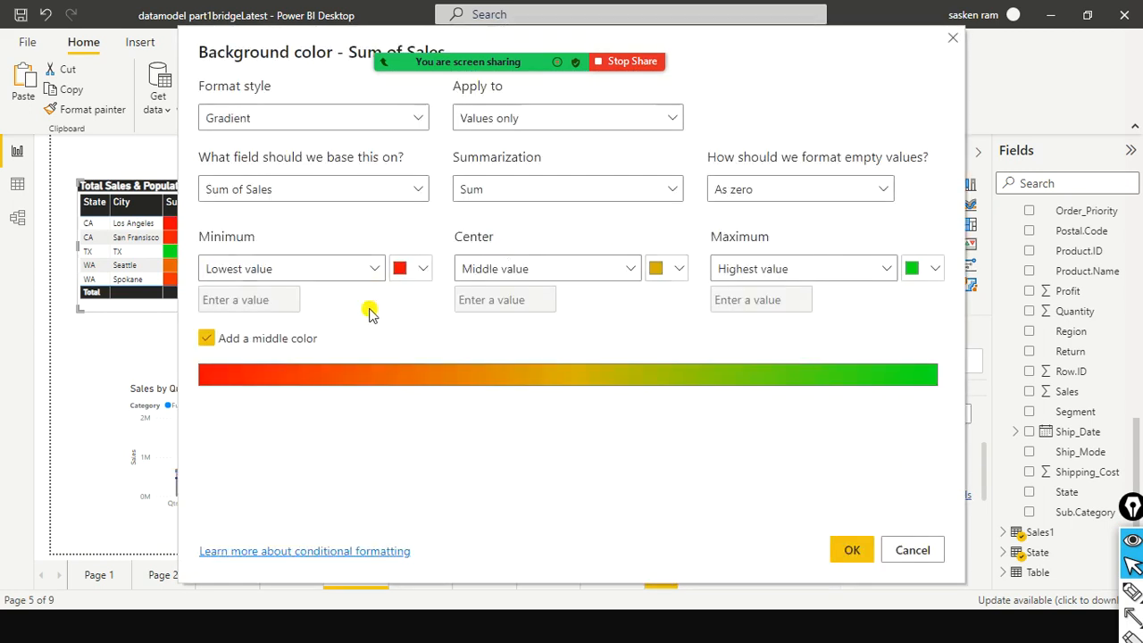
pyautogui.click(379, 271)
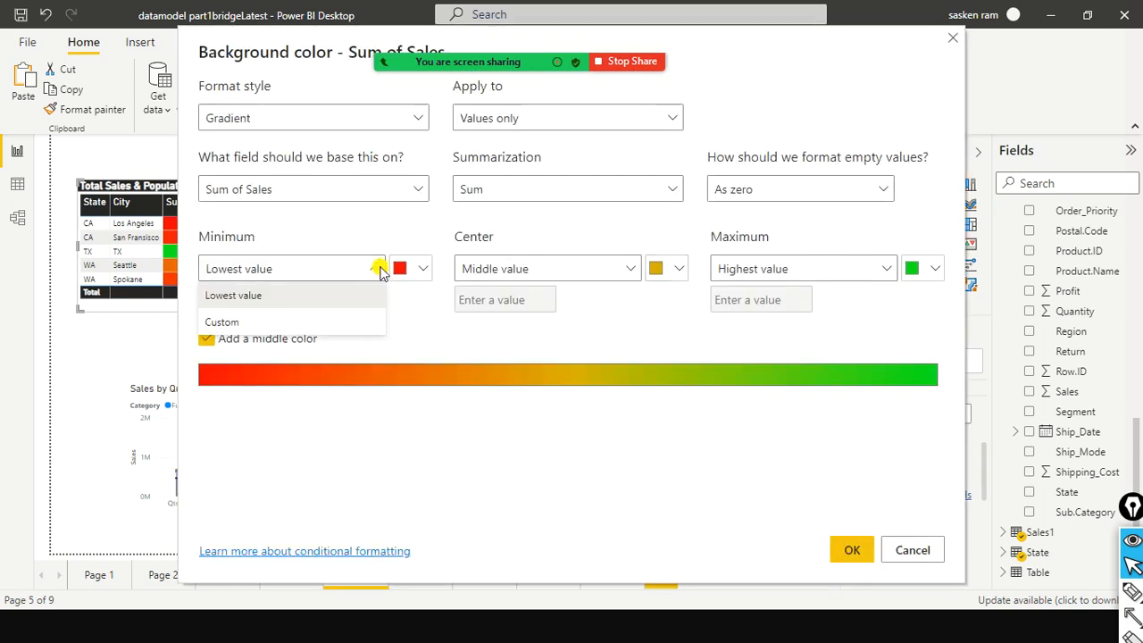
pyautogui.click(295, 322)
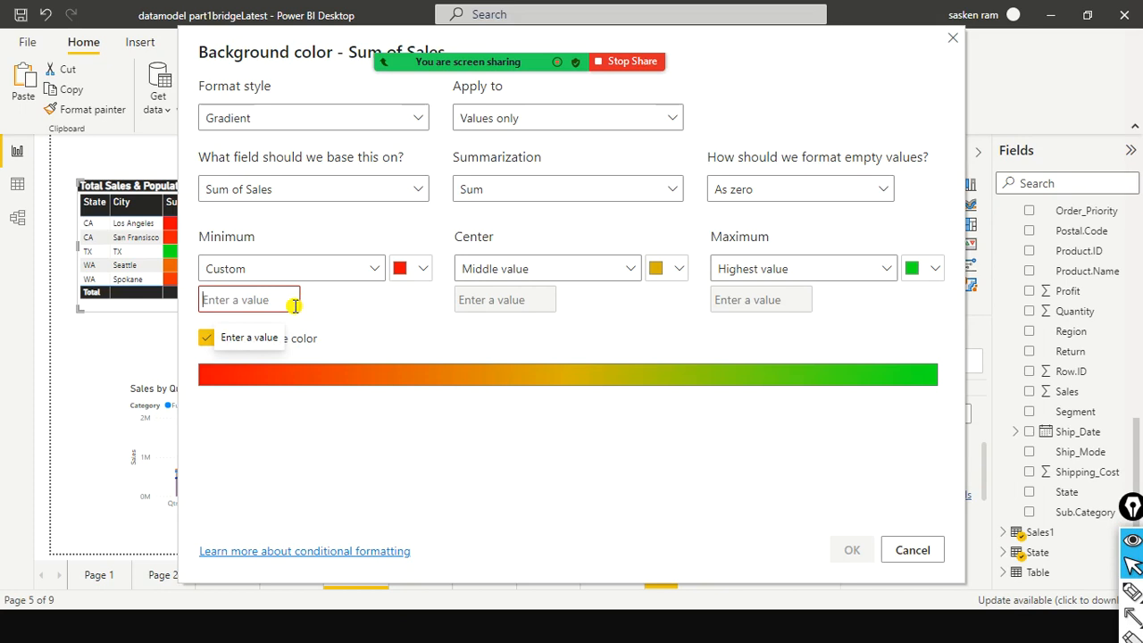
pyautogui.click(376, 269)
pyautogui.click(299, 297)
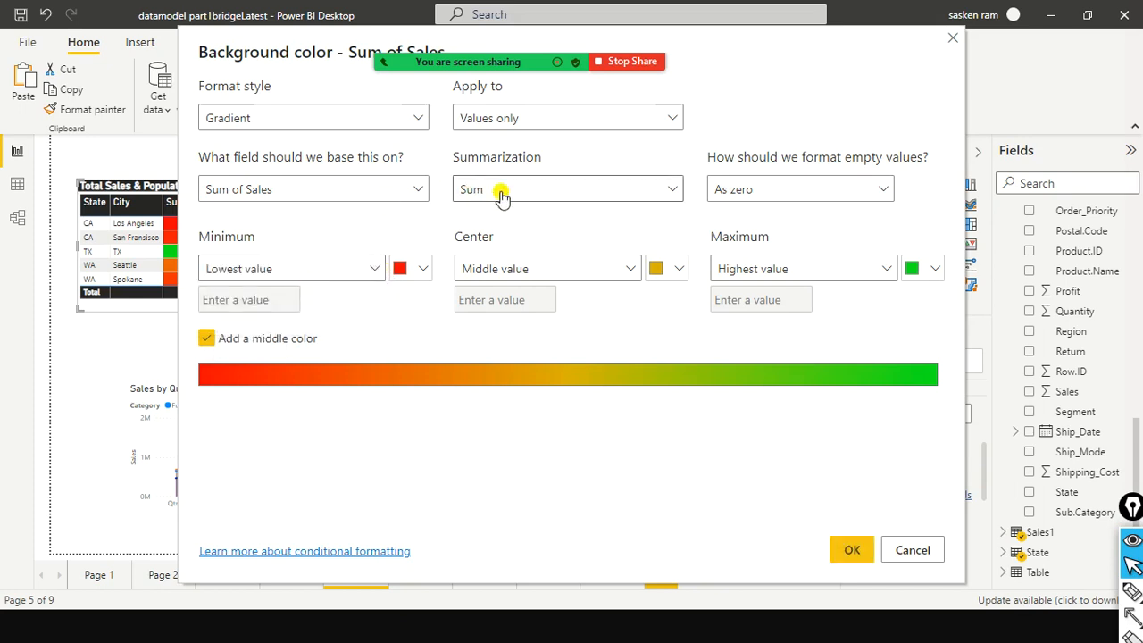
pyautogui.click(416, 121)
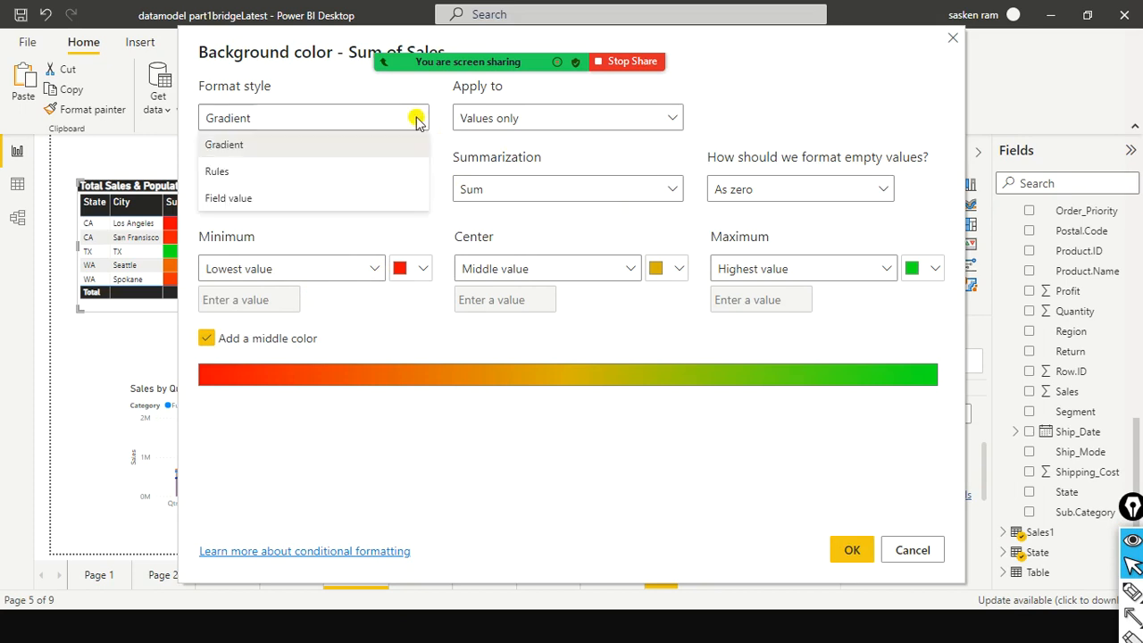
pyautogui.click(417, 120)
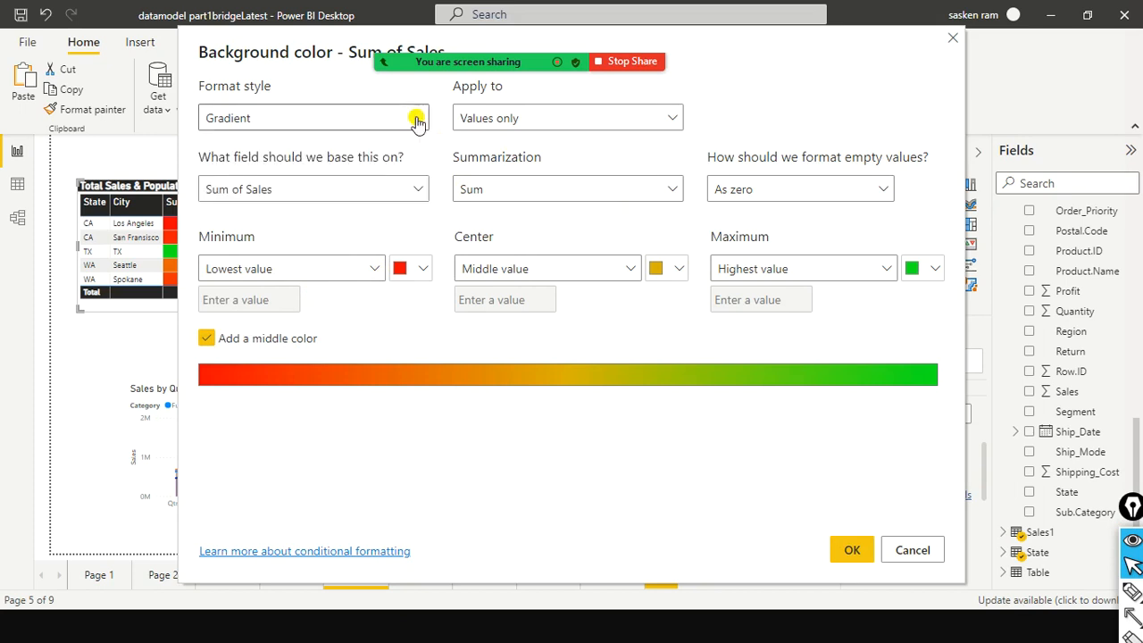
pyautogui.click(668, 119)
pyautogui.click(669, 120)
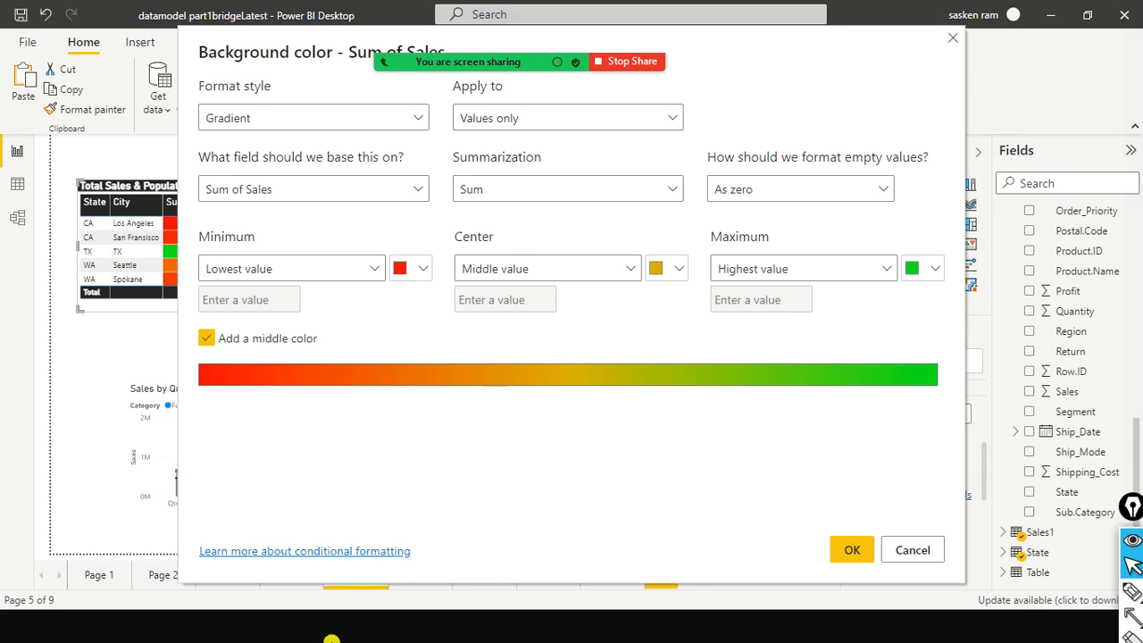
pyautogui.click(852, 549)
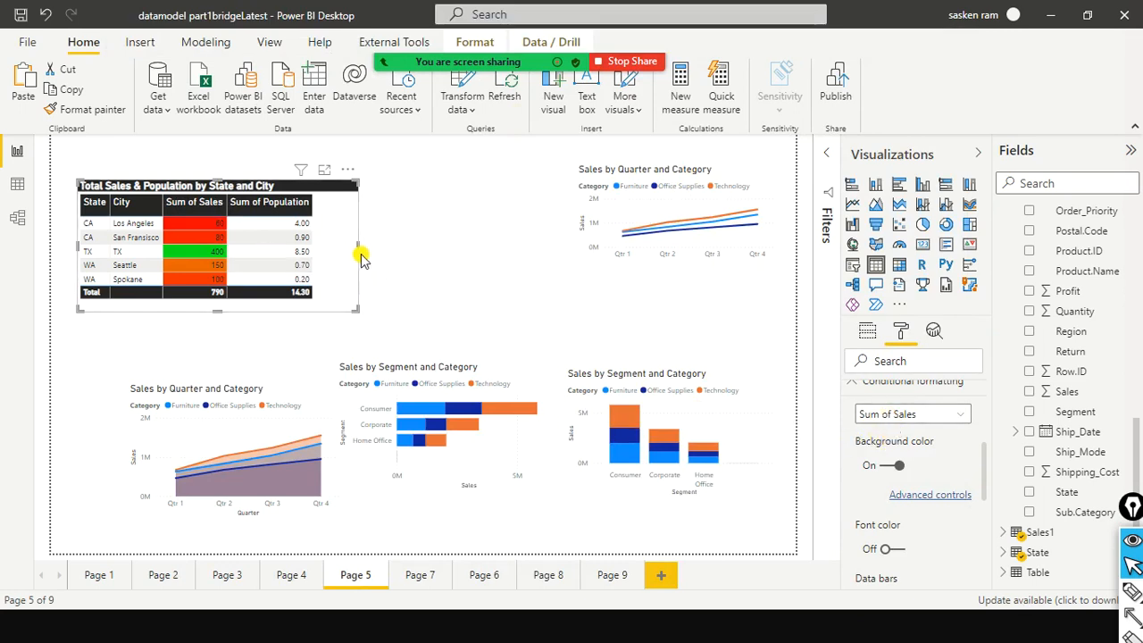
# Narrow the State and City table visual slightly and align its left edge with the area chart below
pyautogui.moveTo(357, 245); pyautogui.dragTo(342, 245)
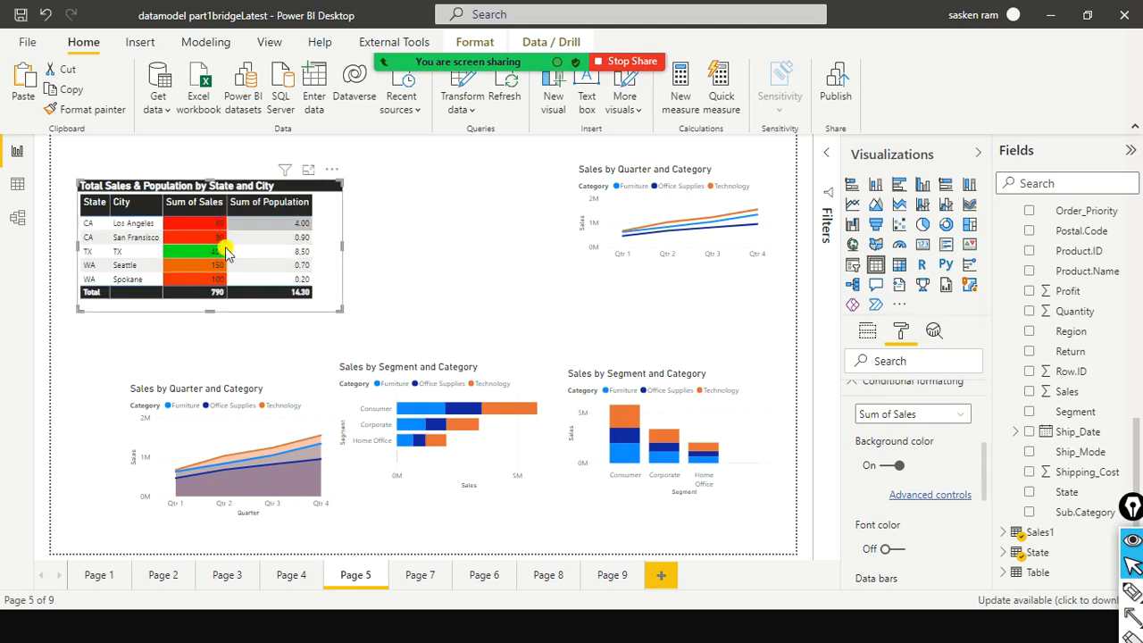
pyautogui.click(477, 230)
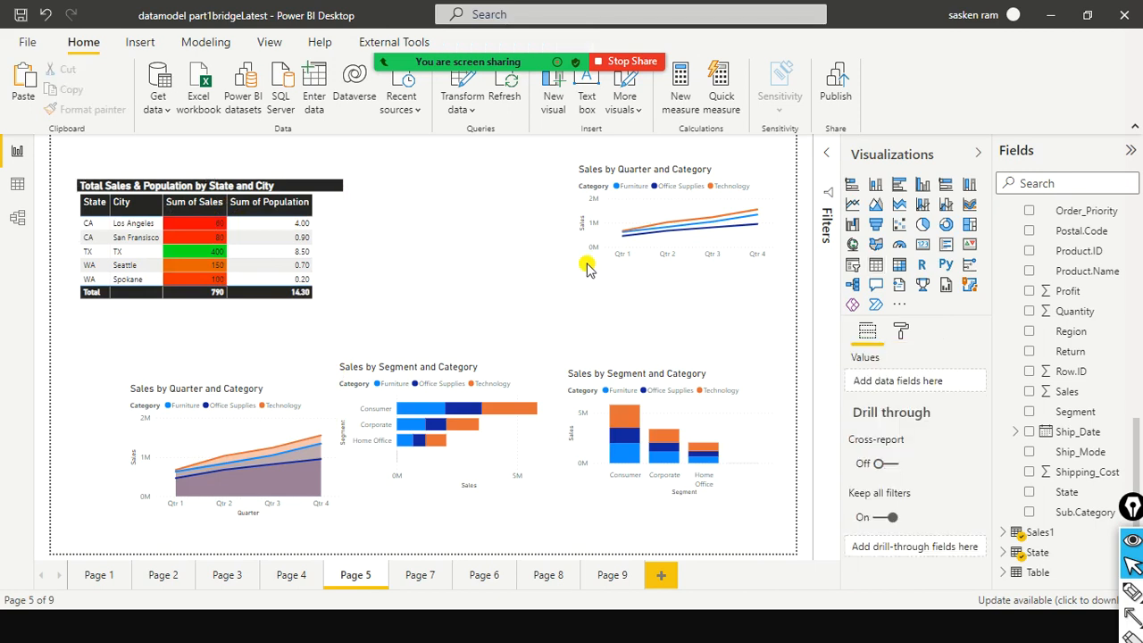
pyautogui.moveTo(362, 256); pyautogui.dragTo(378, 248)
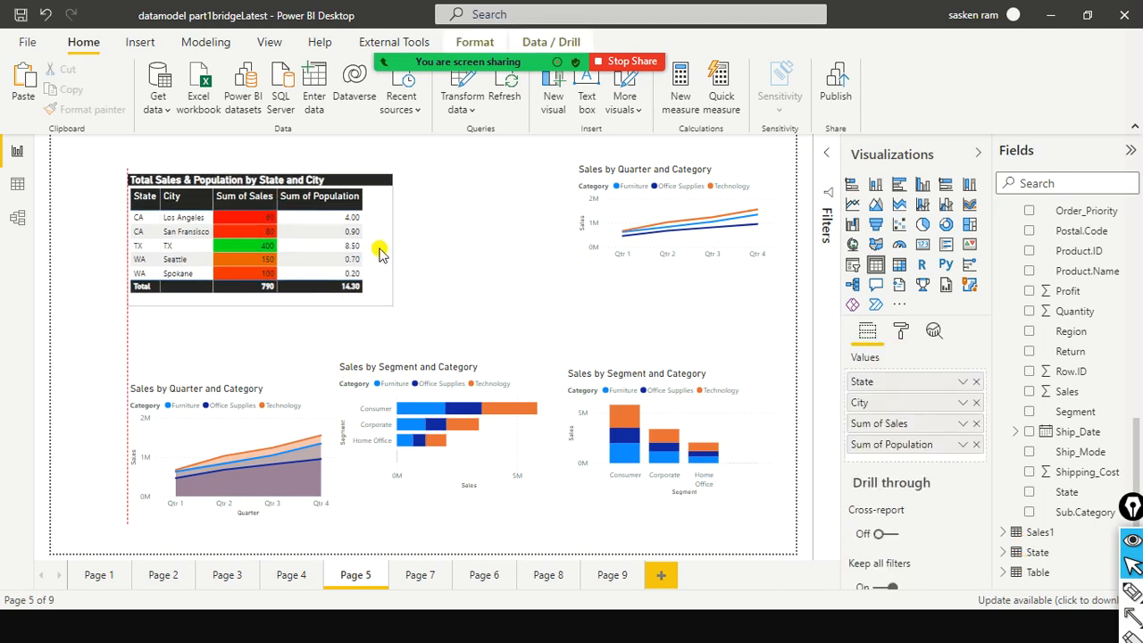
pyautogui.click(450, 254)
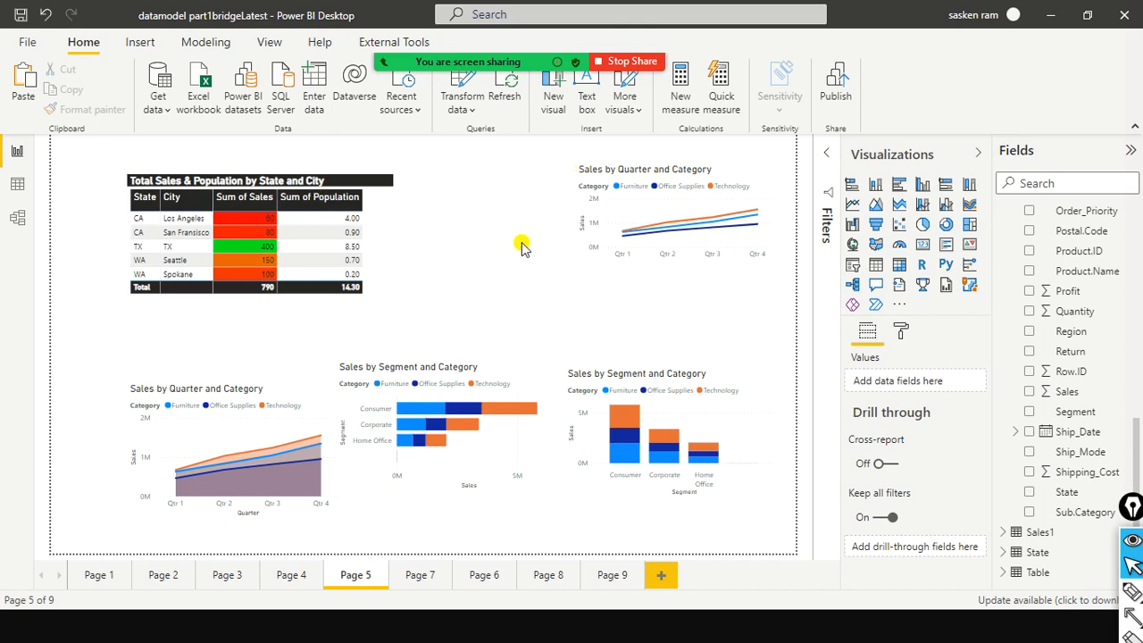
# Add an empty slicer and fit it narrowly between the State and City table and the line chart
pyautogui.click(854, 267)
pyautogui.moveTo(656, 313); pyautogui.dragTo(527, 247)
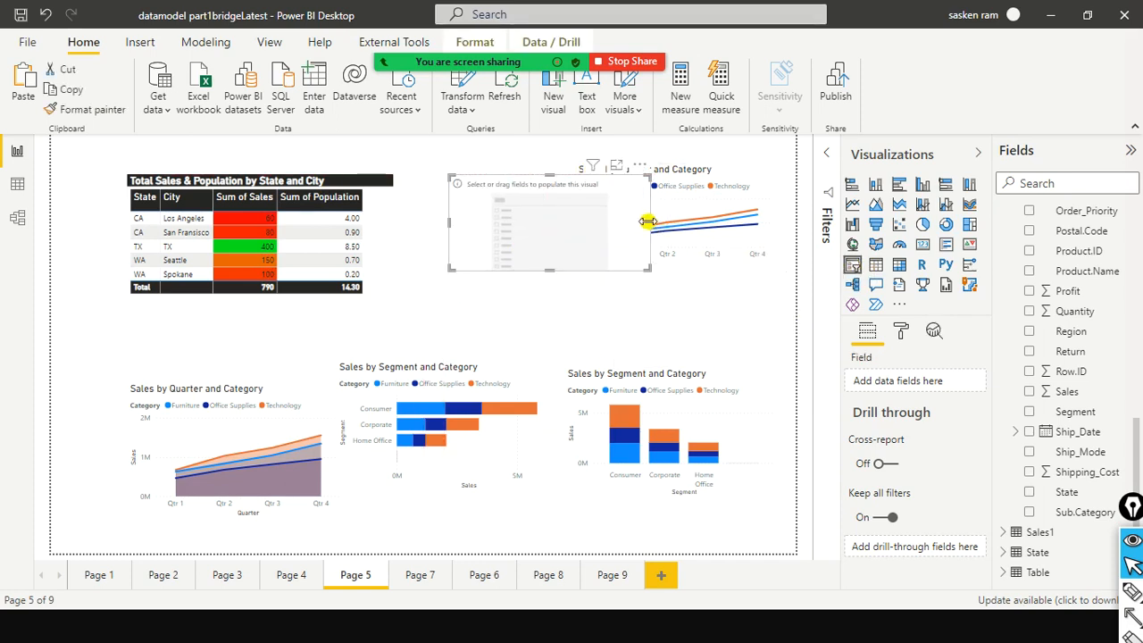
pyautogui.moveTo(646, 221); pyautogui.dragTo(500, 244)
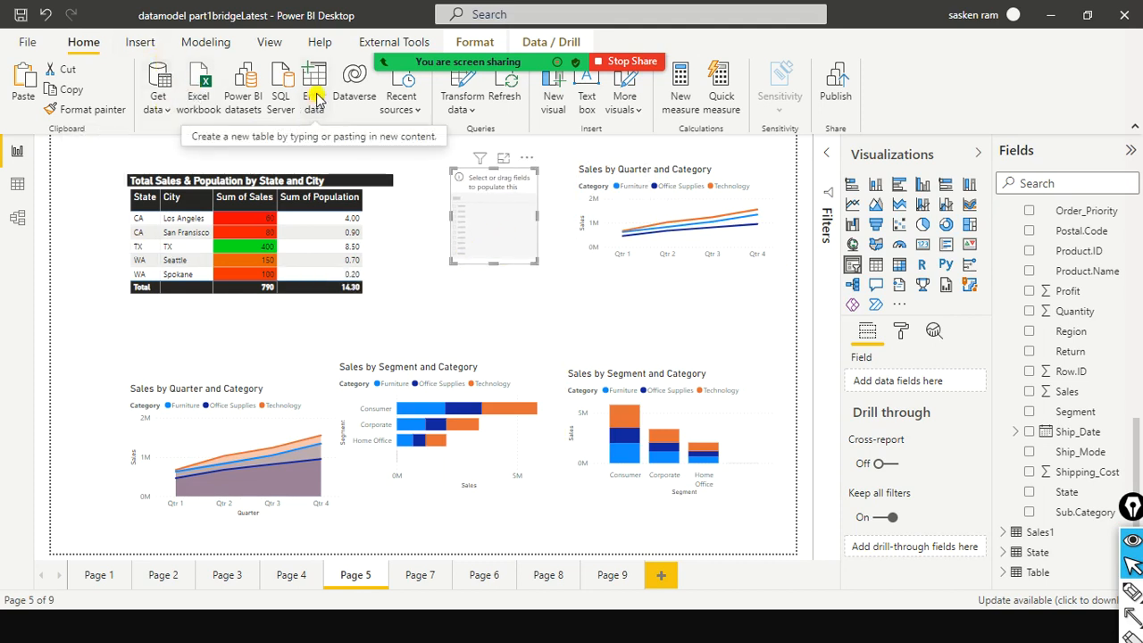
# Start a manually entered table with two columns named Code and Status
pyautogui.click(316, 100)
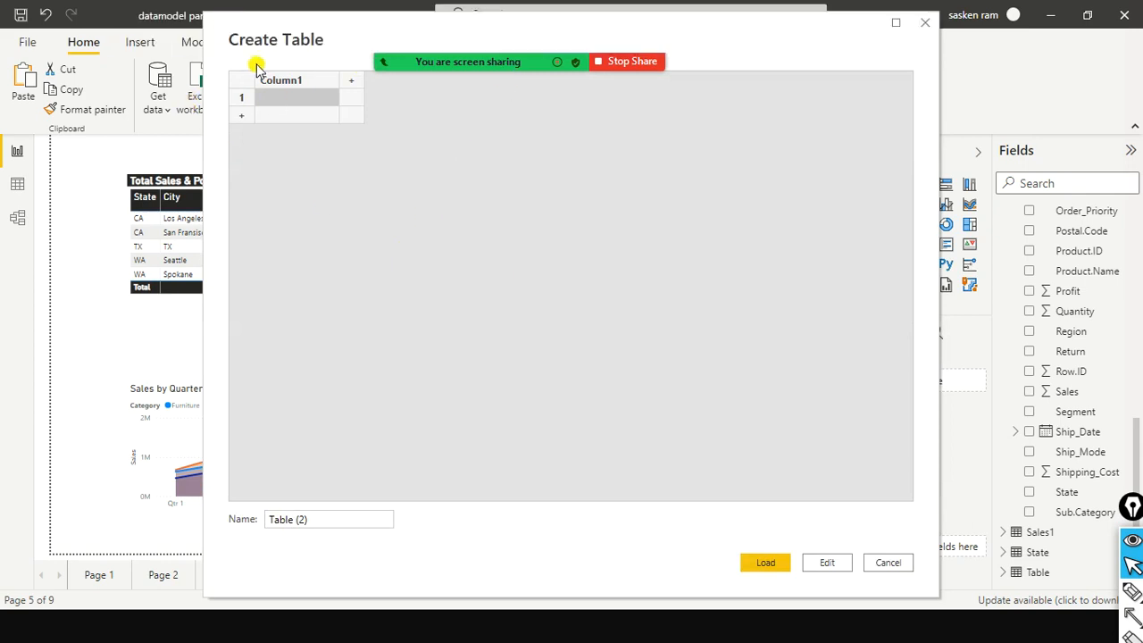
pyautogui.moveTo(257, 70); pyautogui.dragTo(294, 176)
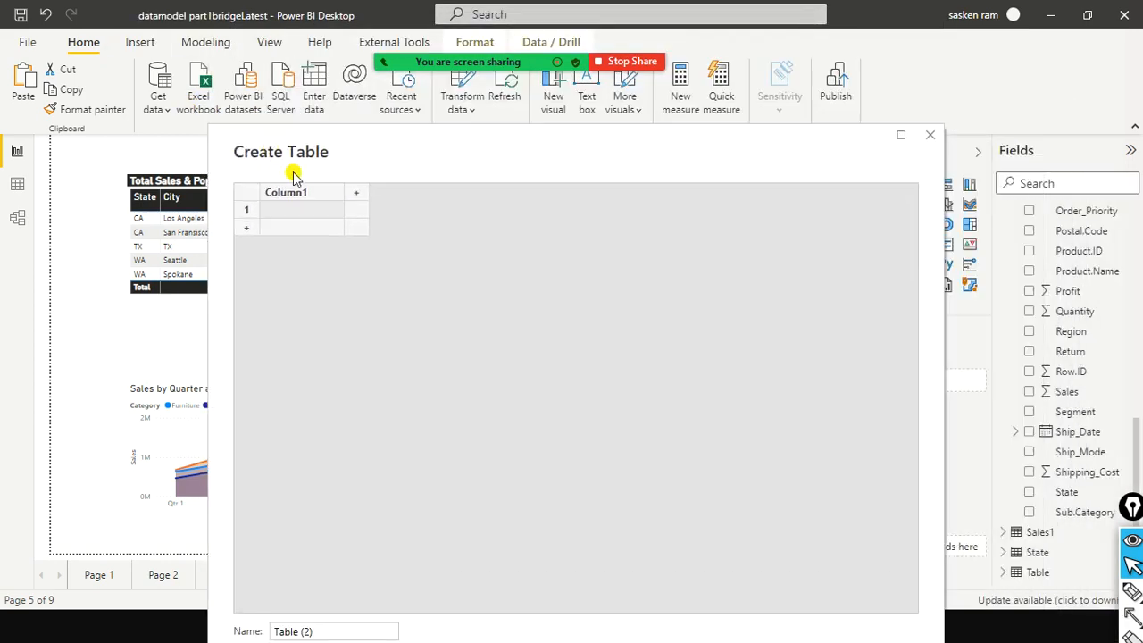
pyautogui.doubleClick(313, 199)
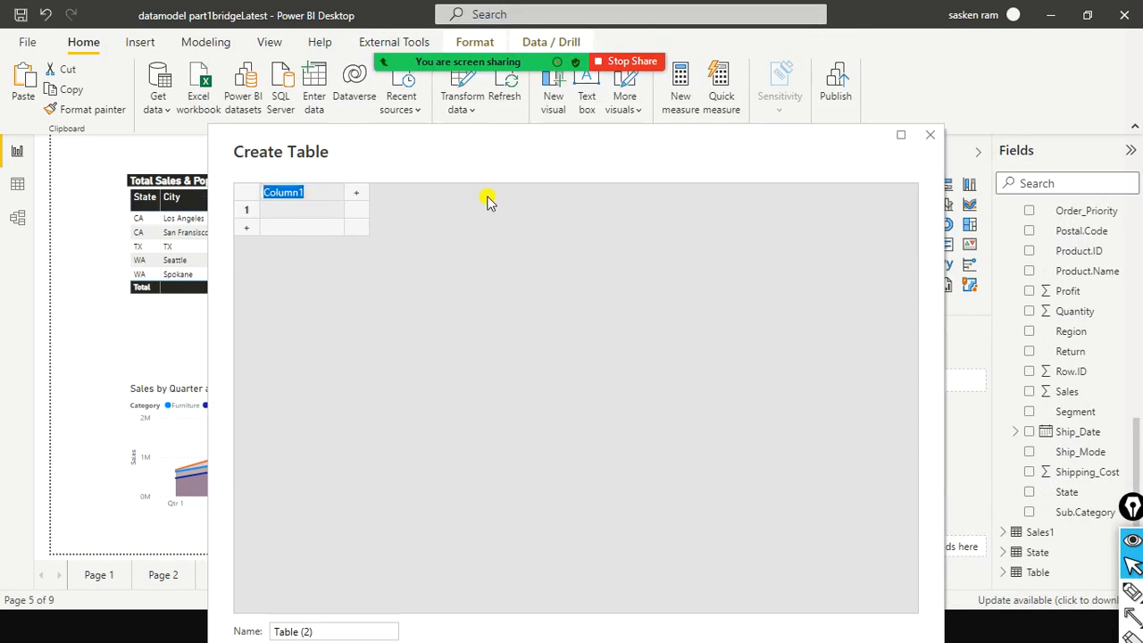
pyautogui.write('Status')
pyautogui.press('Tab')
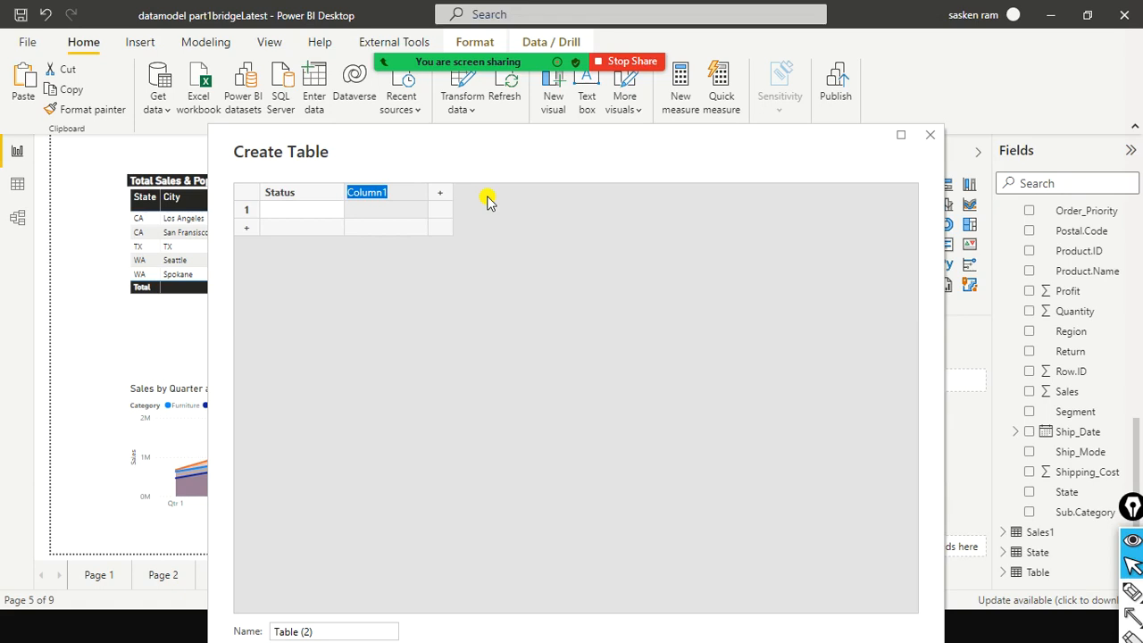
pyautogui.write('Cood')
pyautogui.hotkey('shift', 'Tab')
pyautogui.write('Cod')
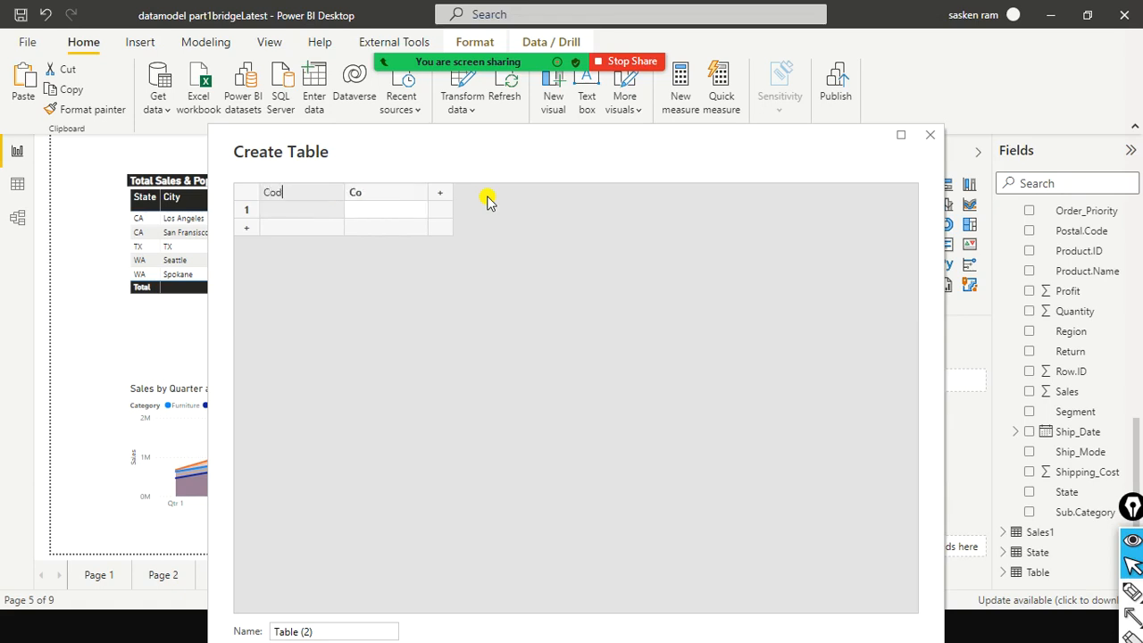
pyautogui.write('e')
pyautogui.press('Tab')
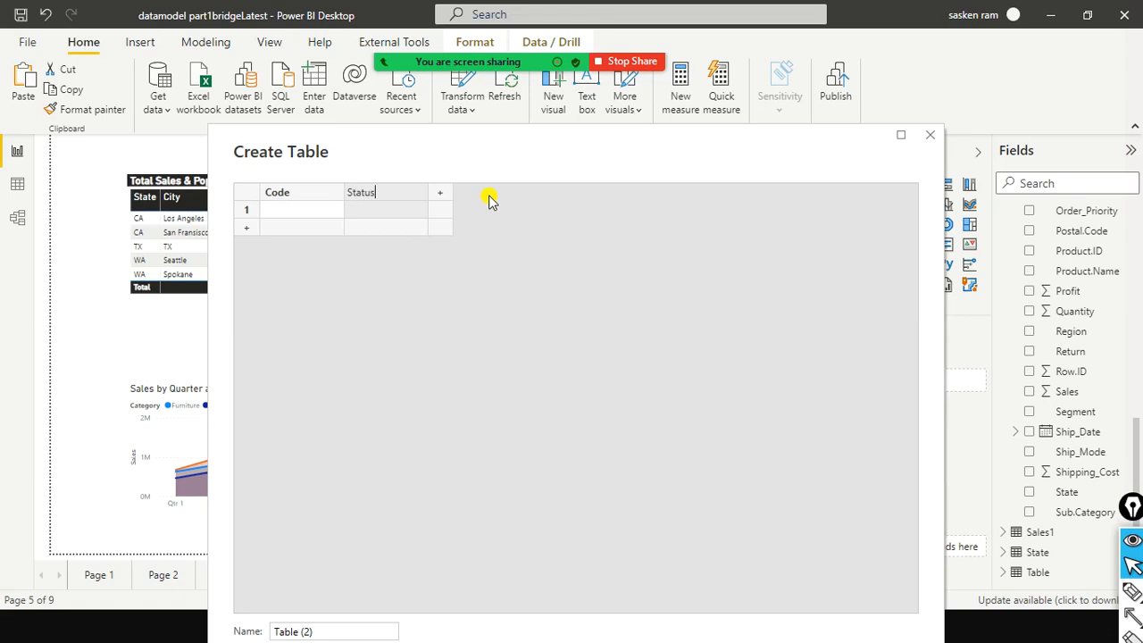
pyautogui.press('Tab')
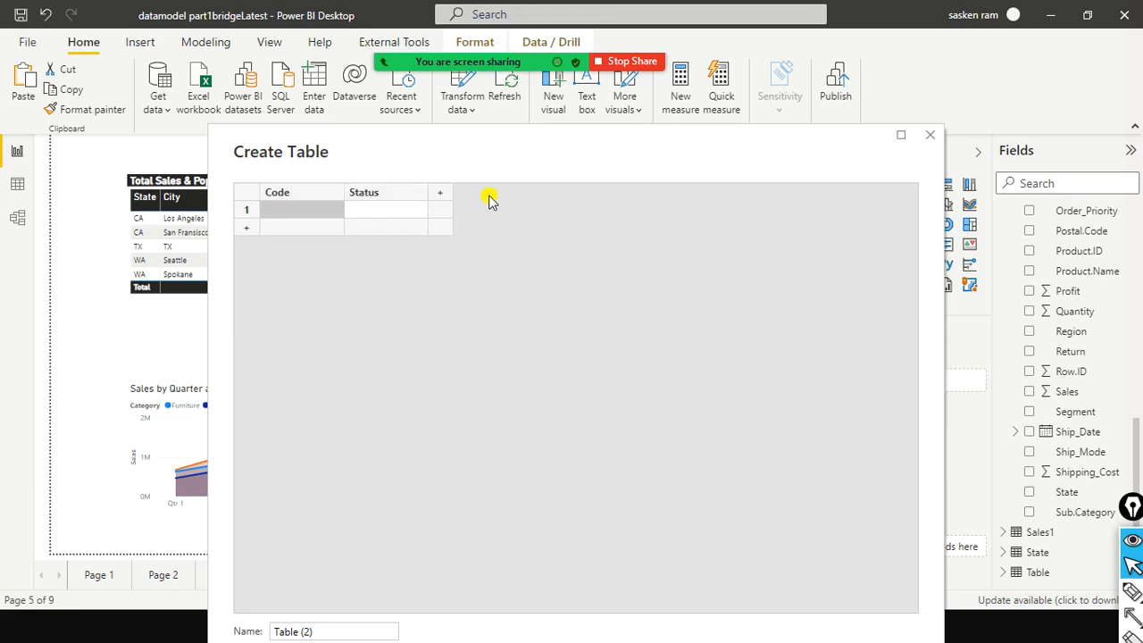
# Fill the Code and Status table with the rows 0 / Off and 1 / On, and load it into the model
pyautogui.write('0')
pyautogui.press('Tab')
pyautogui.write('Off')
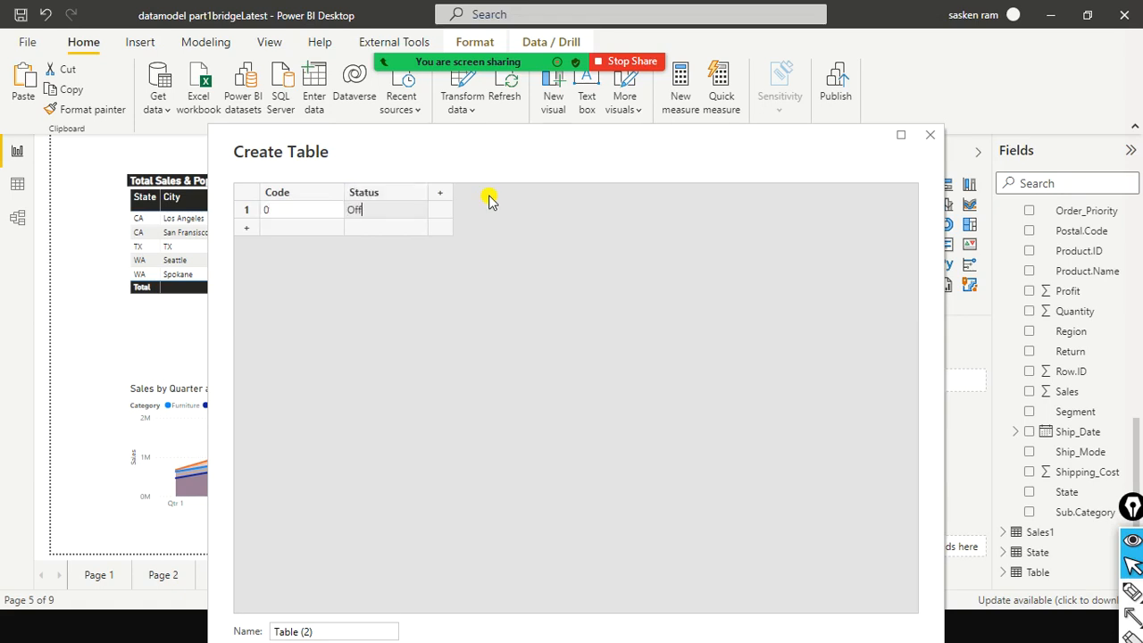
pyautogui.press('Return')
pyautogui.hotkey('shift', 'Tab')
pyautogui.write('1')
pyautogui.press('Tab')
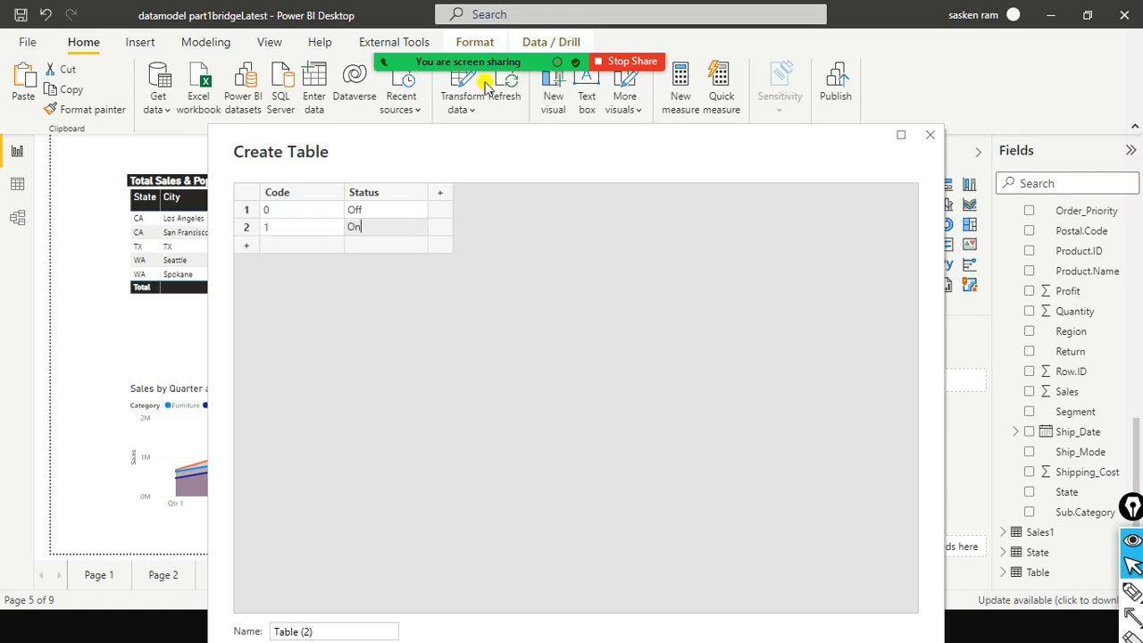
pyautogui.moveTo(645, 161); pyautogui.dragTo(614, 96)
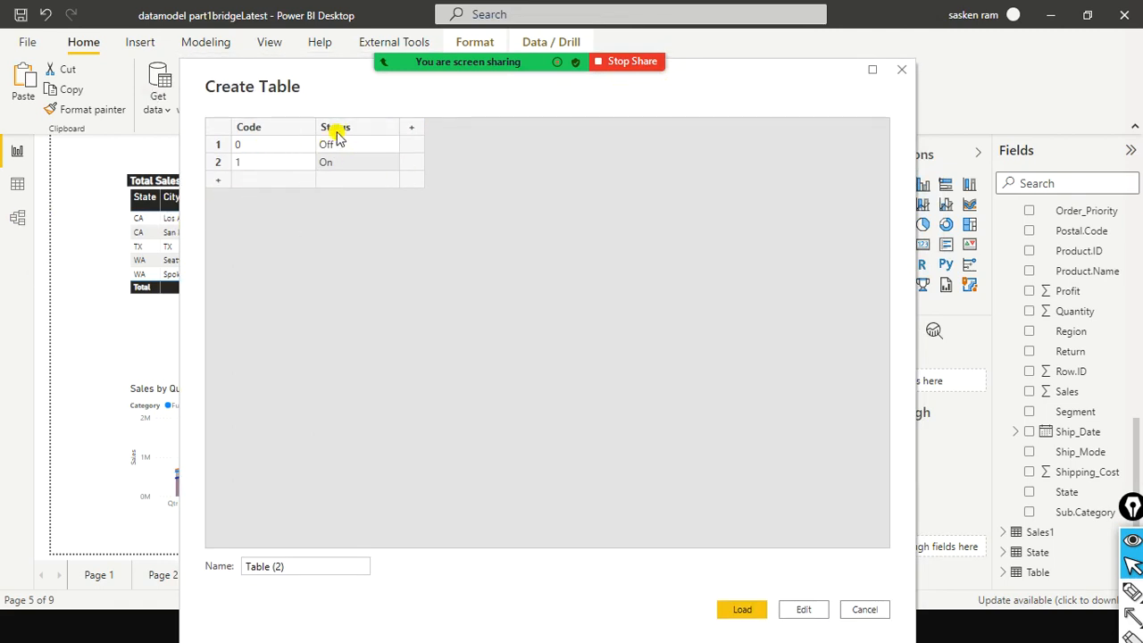
pyautogui.click(734, 609)
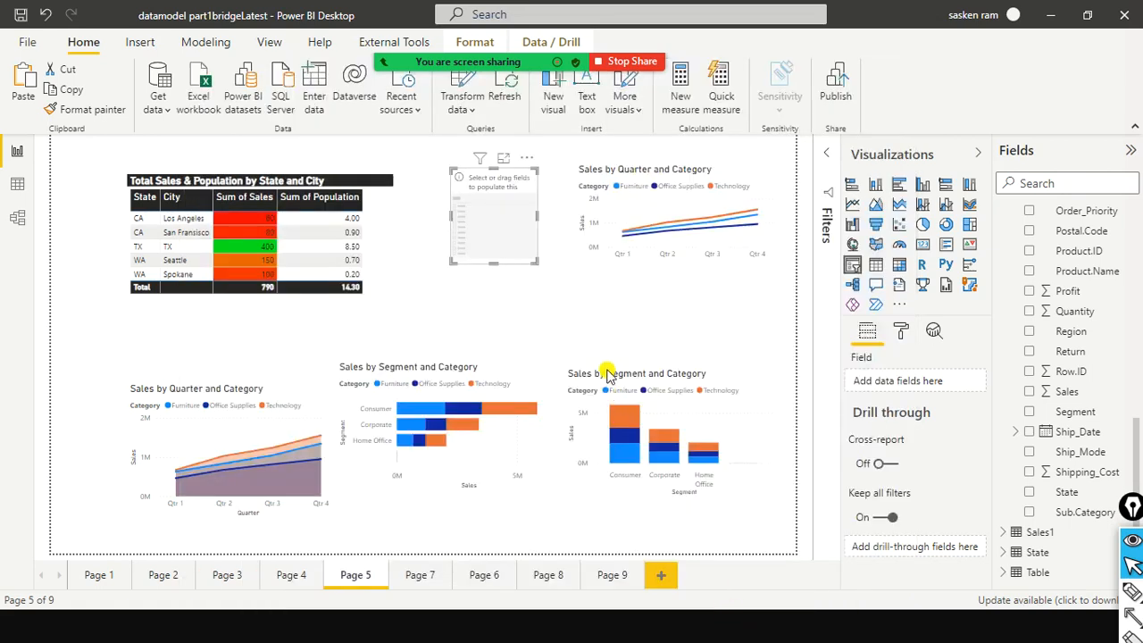
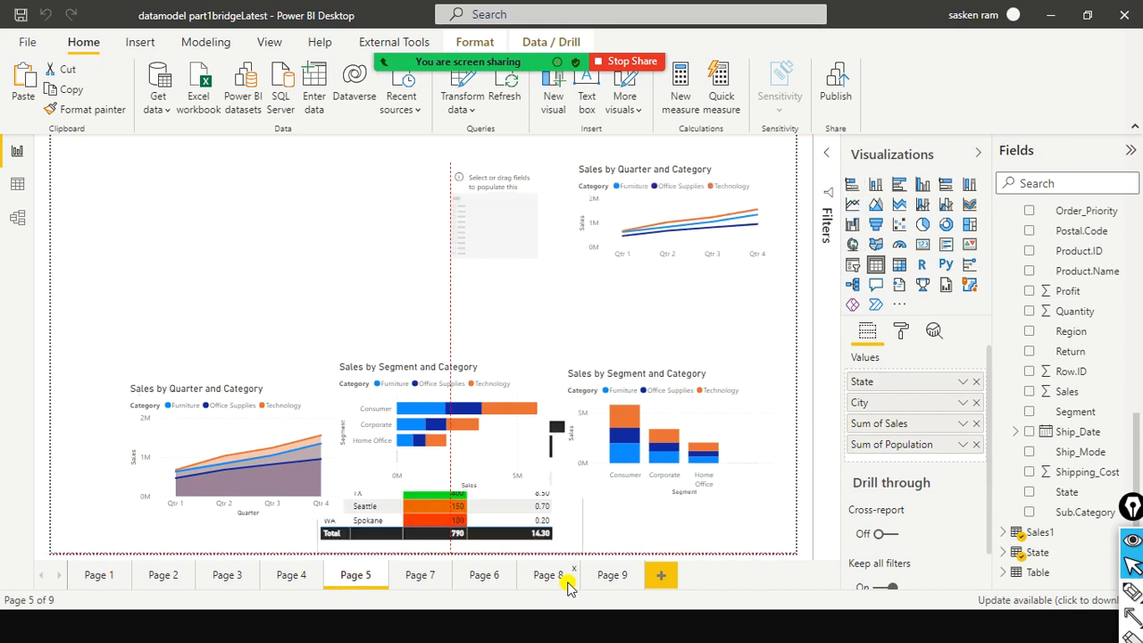
# Reposition the State and City table visual above the area chart, slightly further left and lower than its original spot
pyautogui.moveTo(567, 584); pyautogui.dragTo(395, 334)
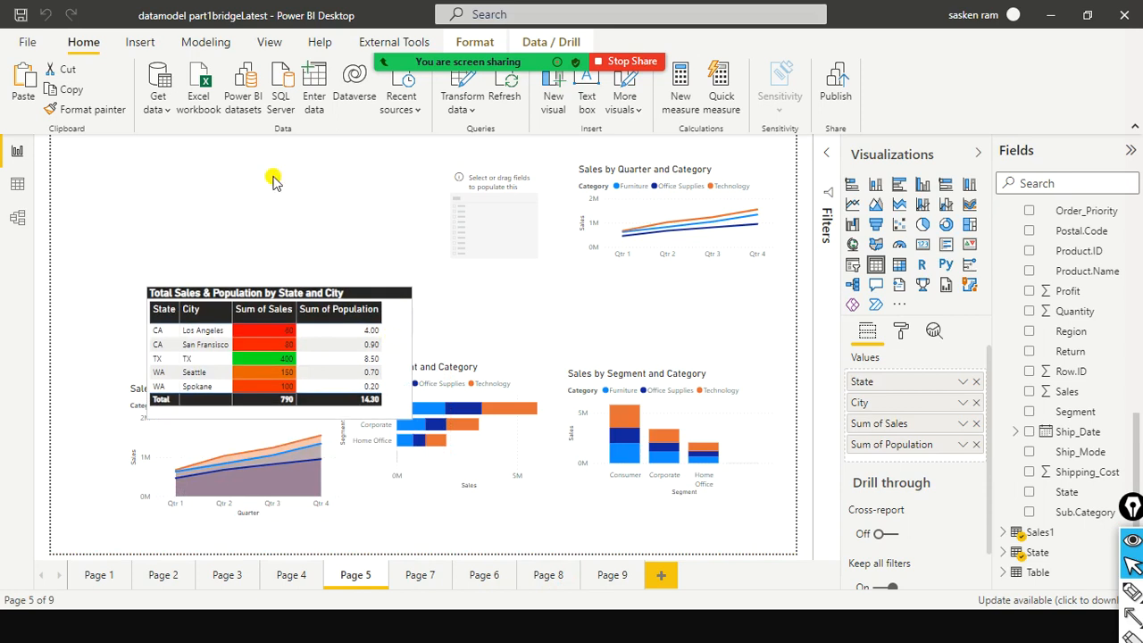
pyautogui.moveTo(273, 177); pyautogui.dragTo(261, 161)
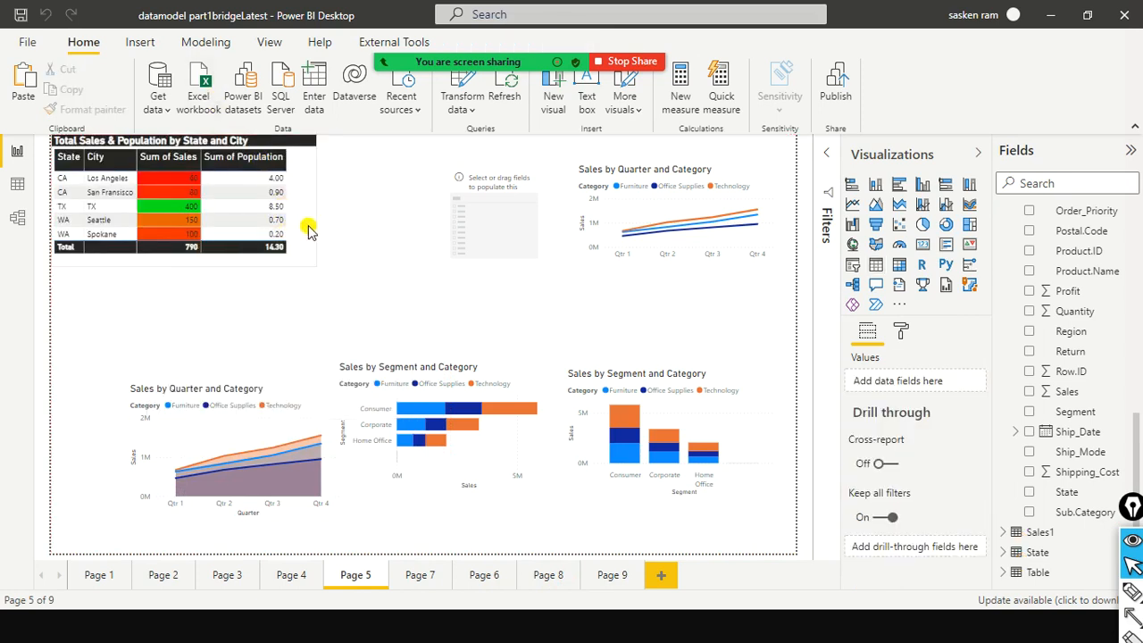
pyautogui.moveTo(308, 231); pyautogui.dragTo(359, 282)
# Replace the empty slicer with a new empty one, narrowed and placed between the State and City table and the line chart
pyautogui.click(491, 259)
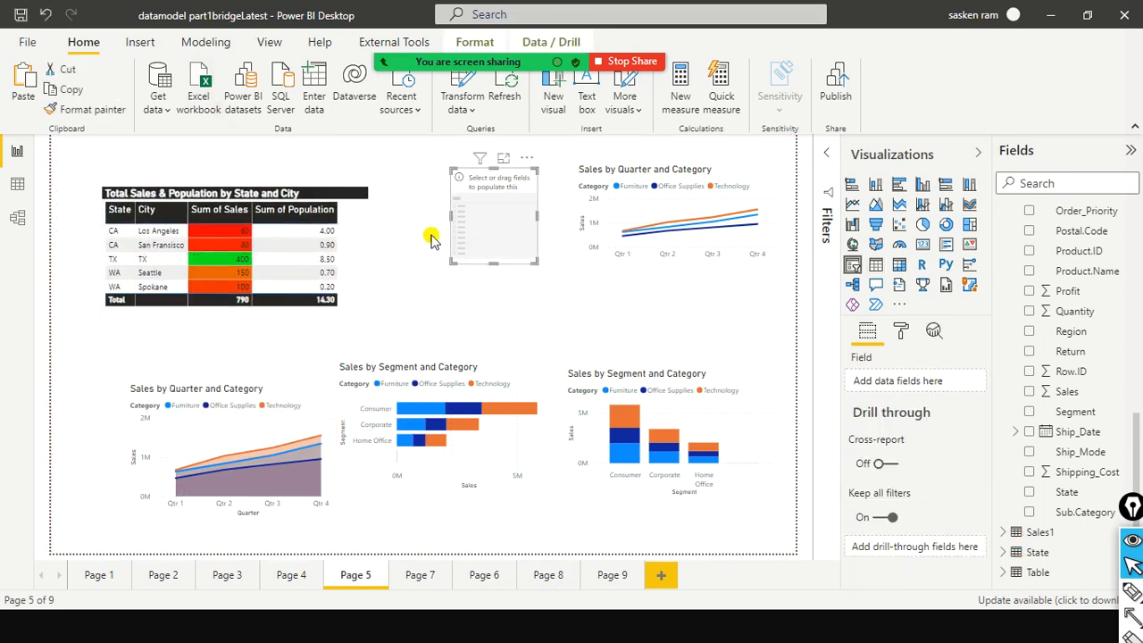
pyautogui.click(526, 160)
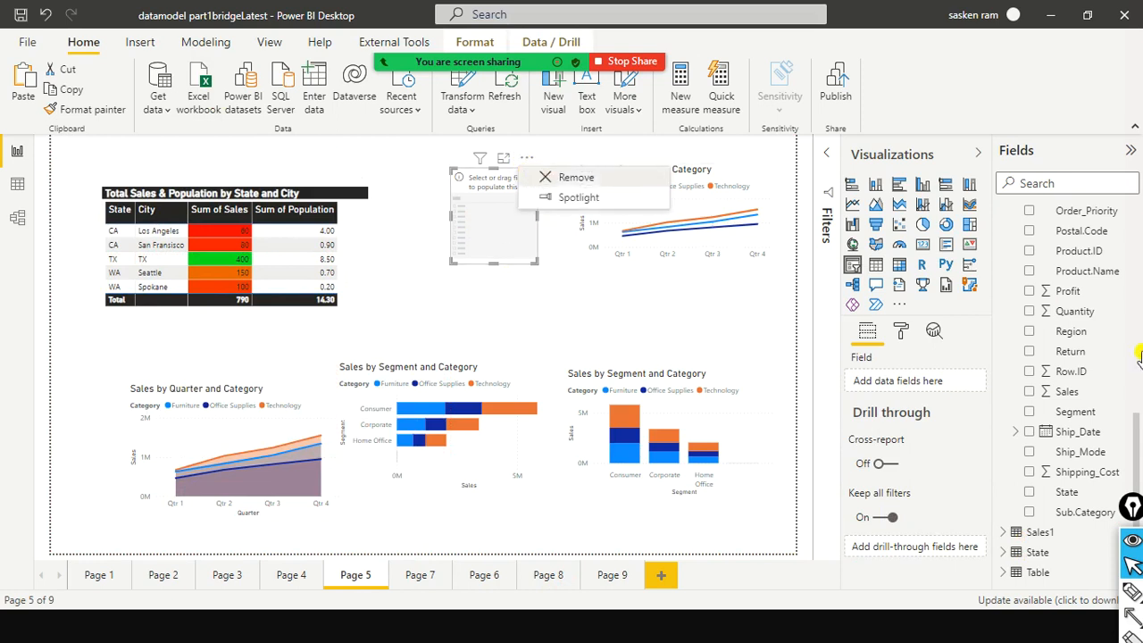
pyautogui.press('Delete')
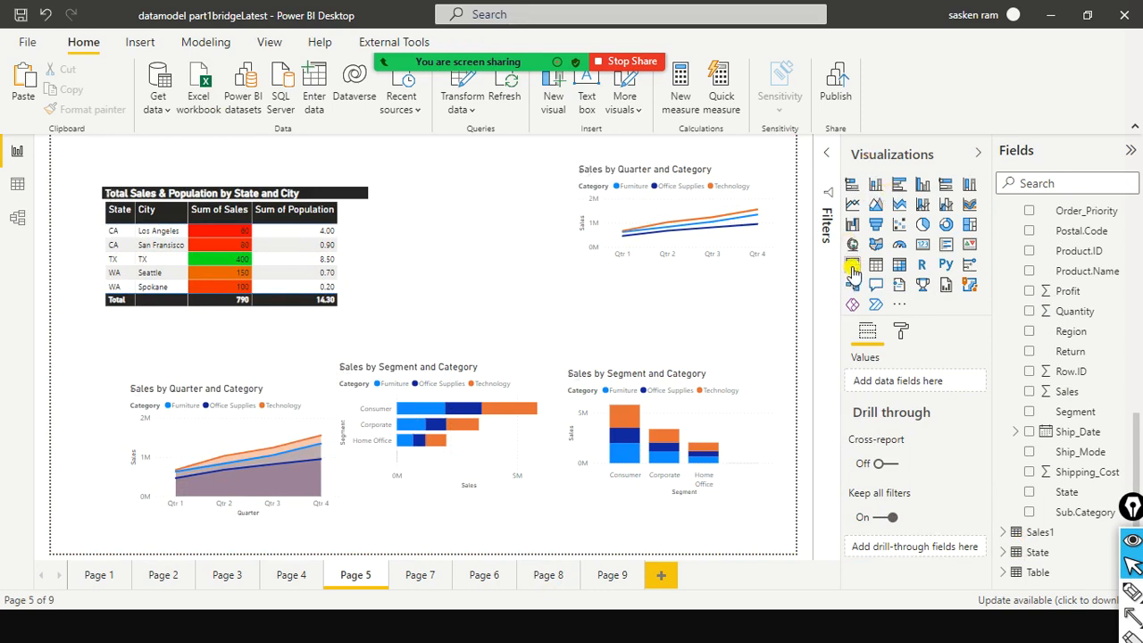
pyautogui.click(852, 270)
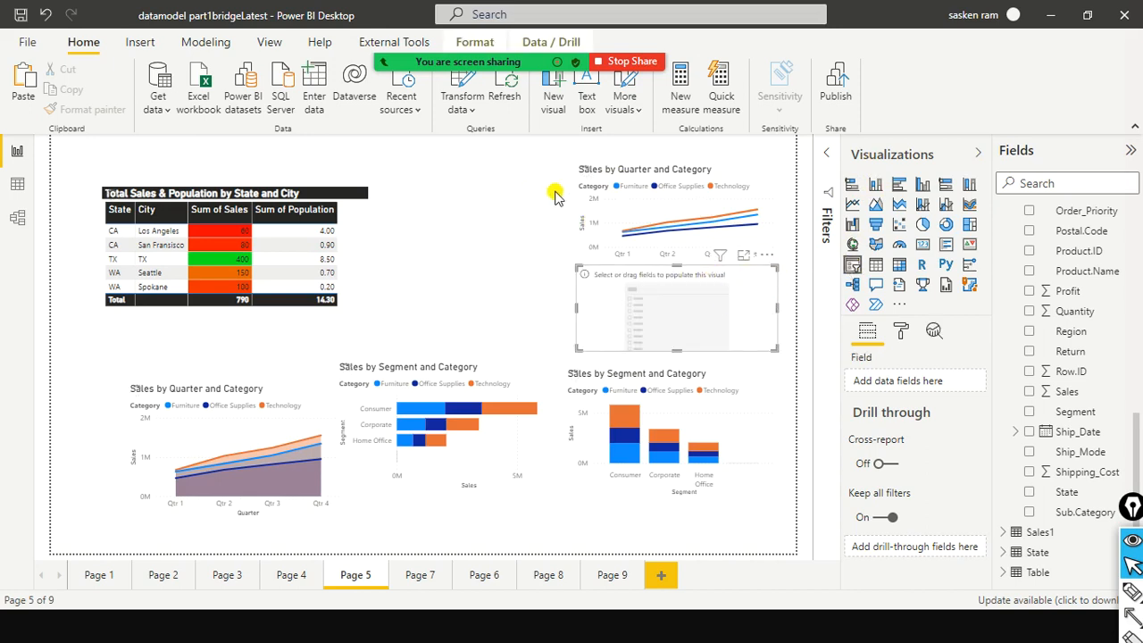
pyautogui.moveTo(764, 314); pyautogui.dragTo(525, 212)
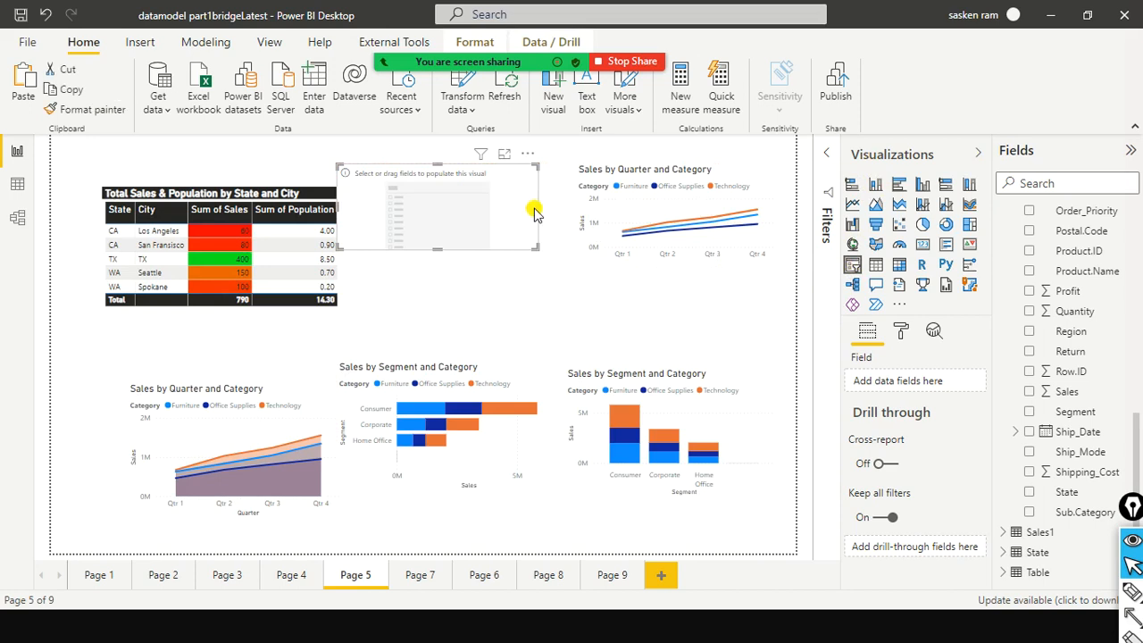
pyautogui.moveTo(537, 206); pyautogui.dragTo(518, 226)
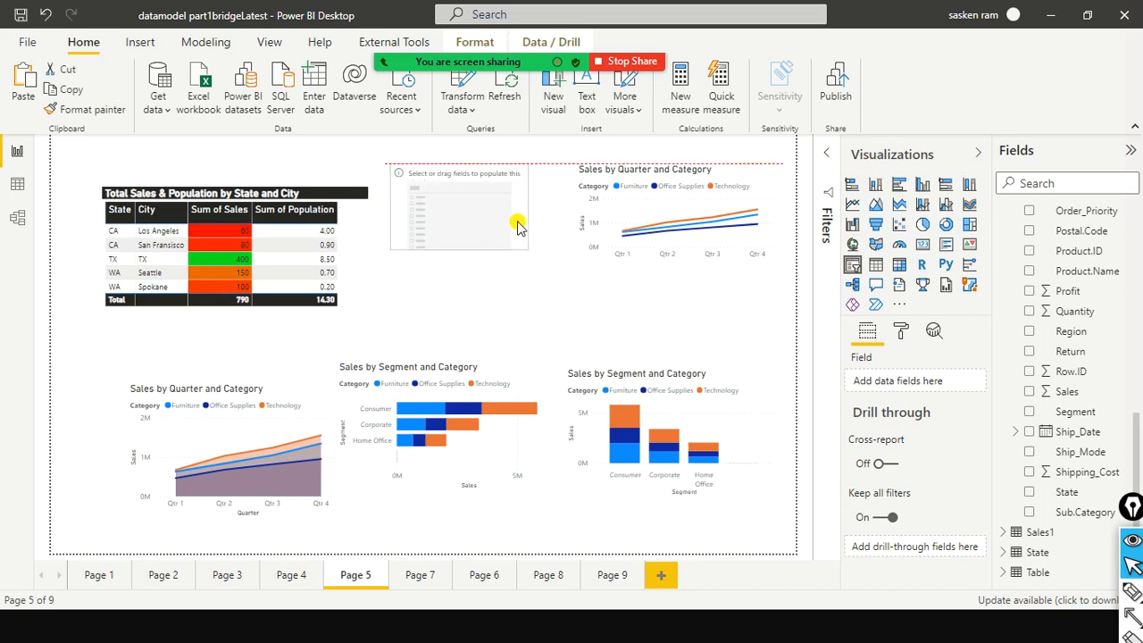
pyautogui.click(502, 294)
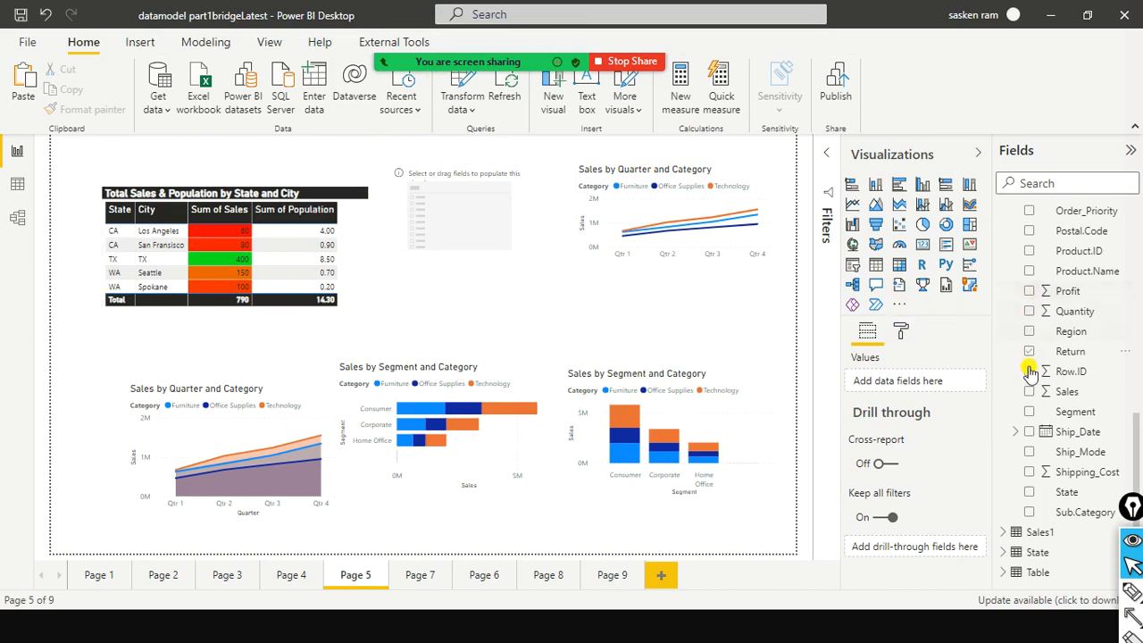
# Collapse the sales_w04 field list and rename the manually entered Table (2) as CFTable
pyautogui.scroll(5, 1029, 371)
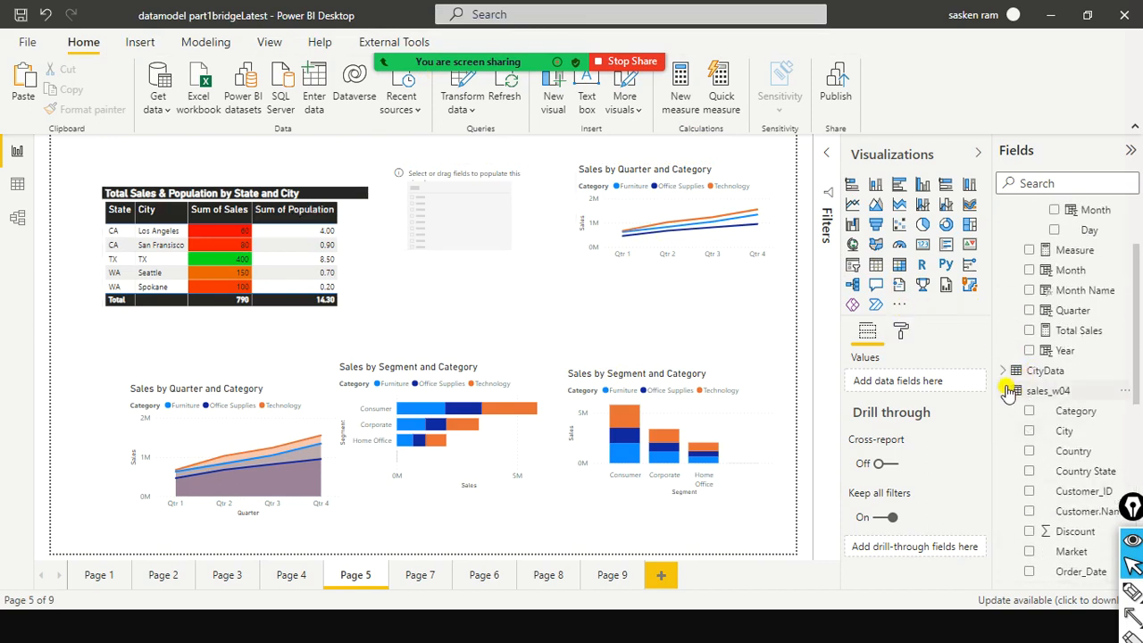
pyautogui.click(1004, 391)
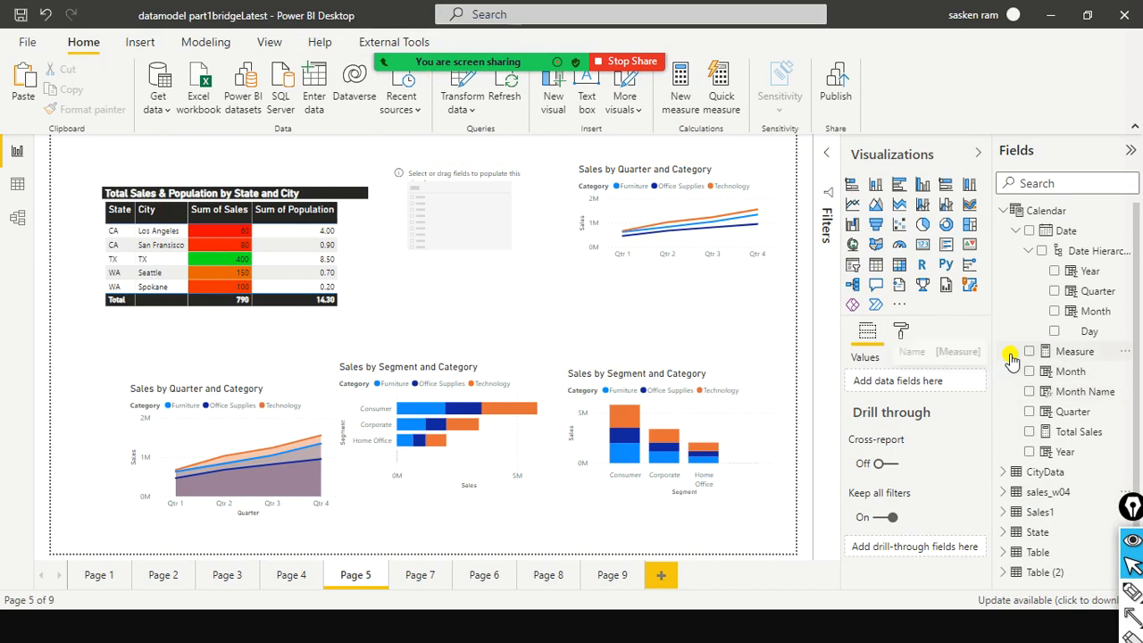
pyautogui.click(1050, 573)
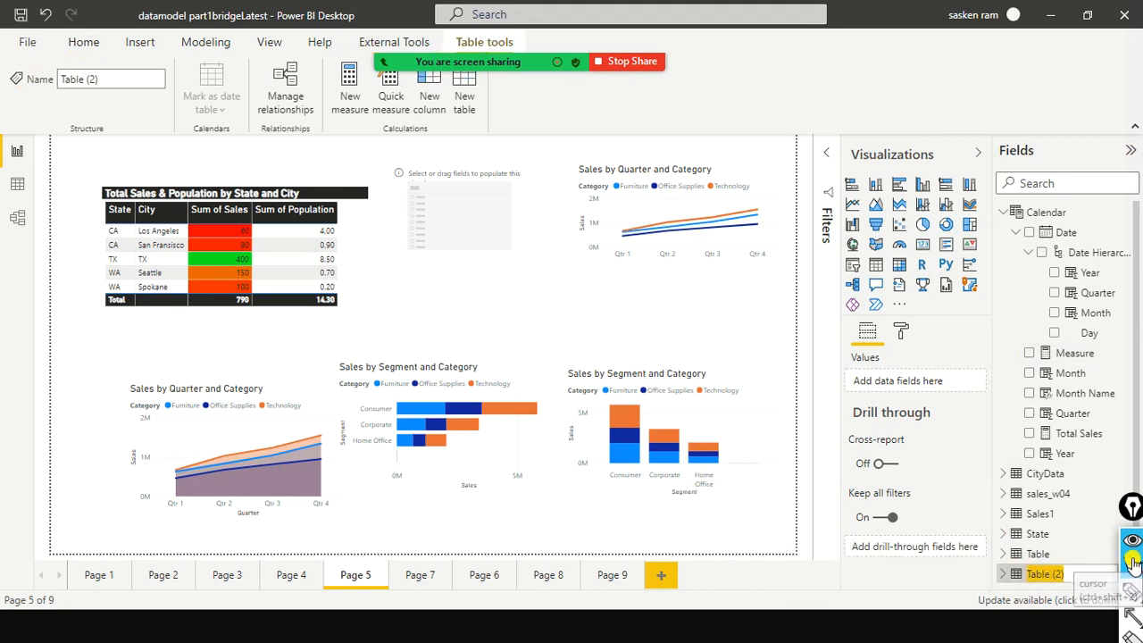
pyautogui.write('STat')
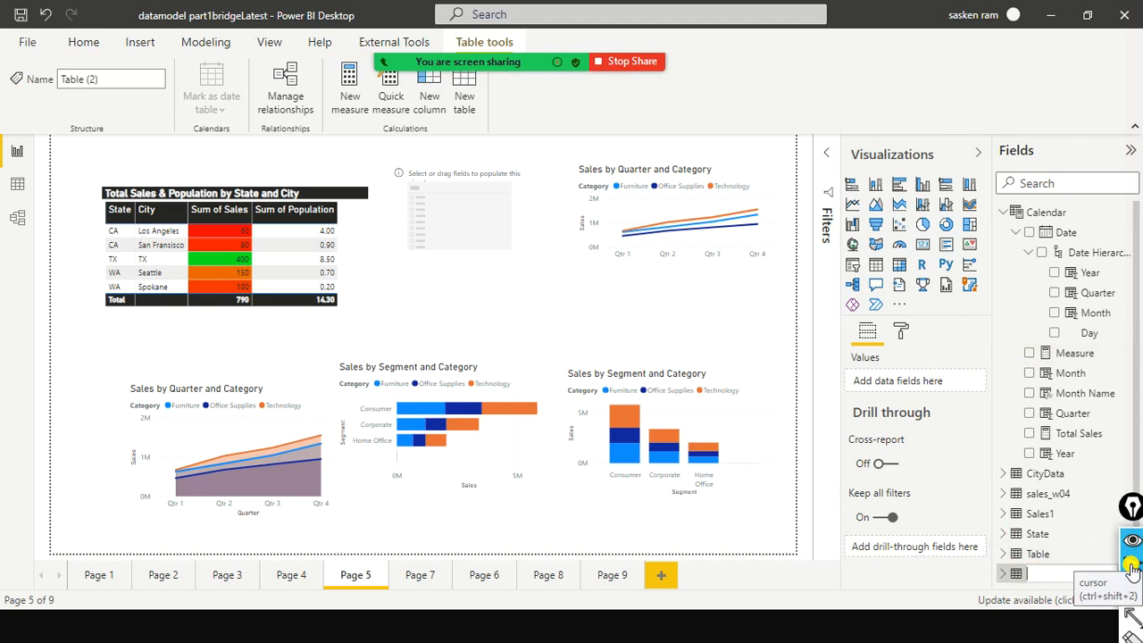
pyautogui.write('BGtal')
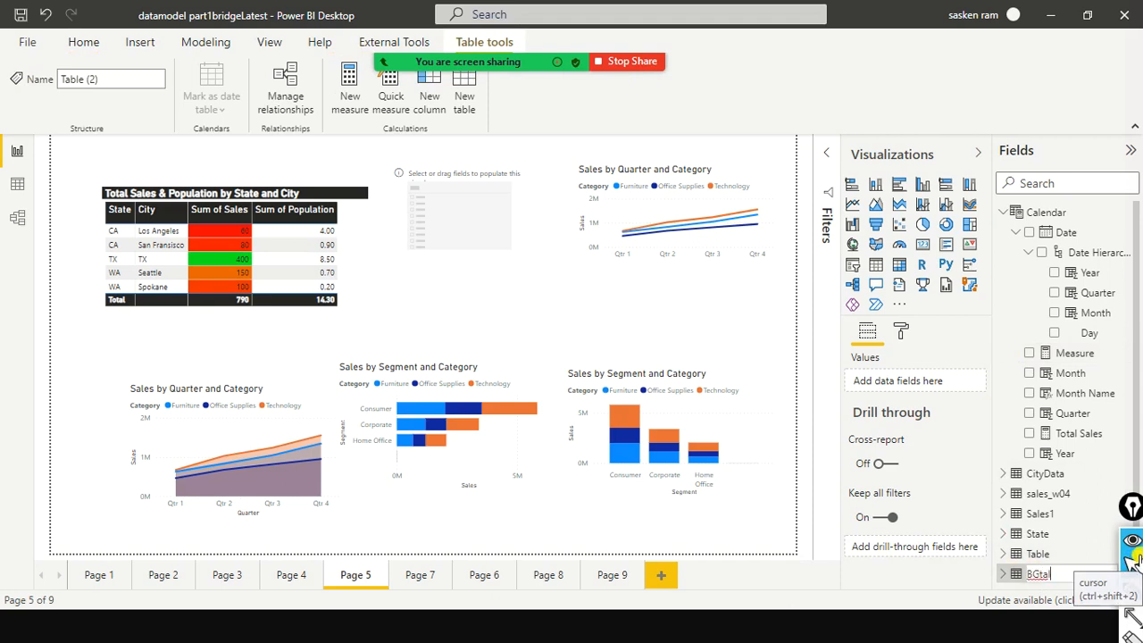
pyautogui.write('e')
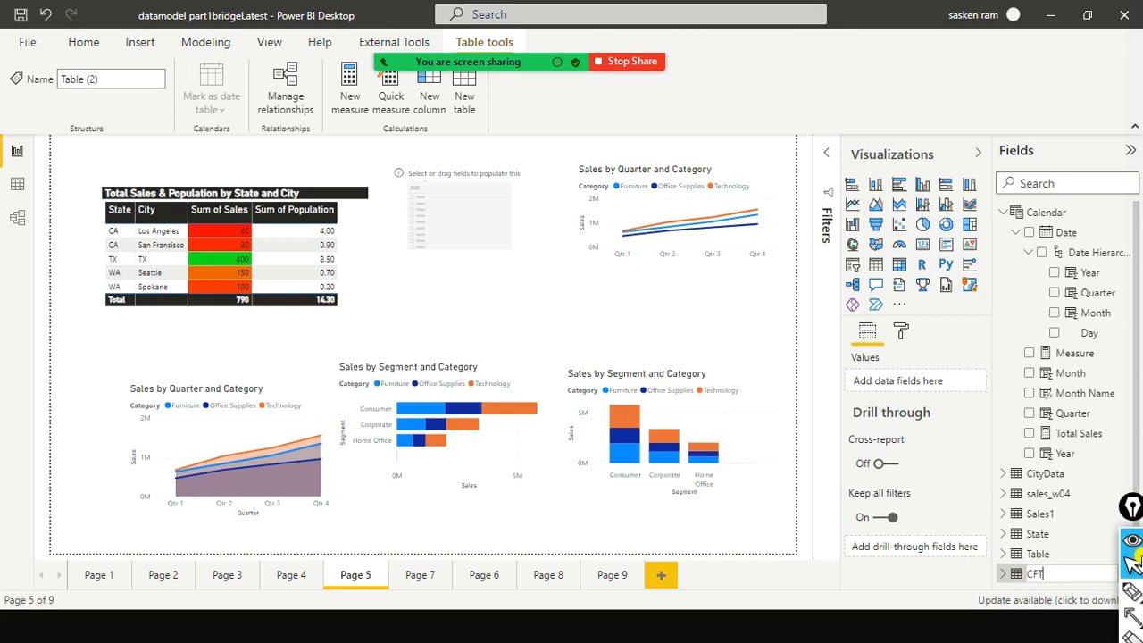
pyautogui.write('able')
pyautogui.press('Return')
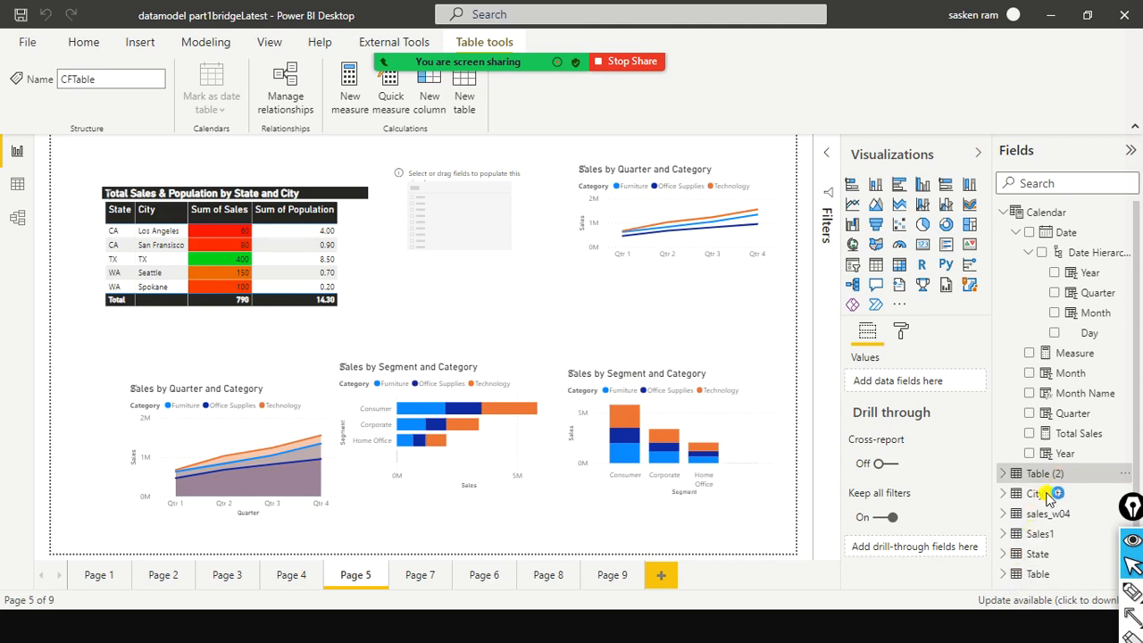
pyautogui.click(206, 43)
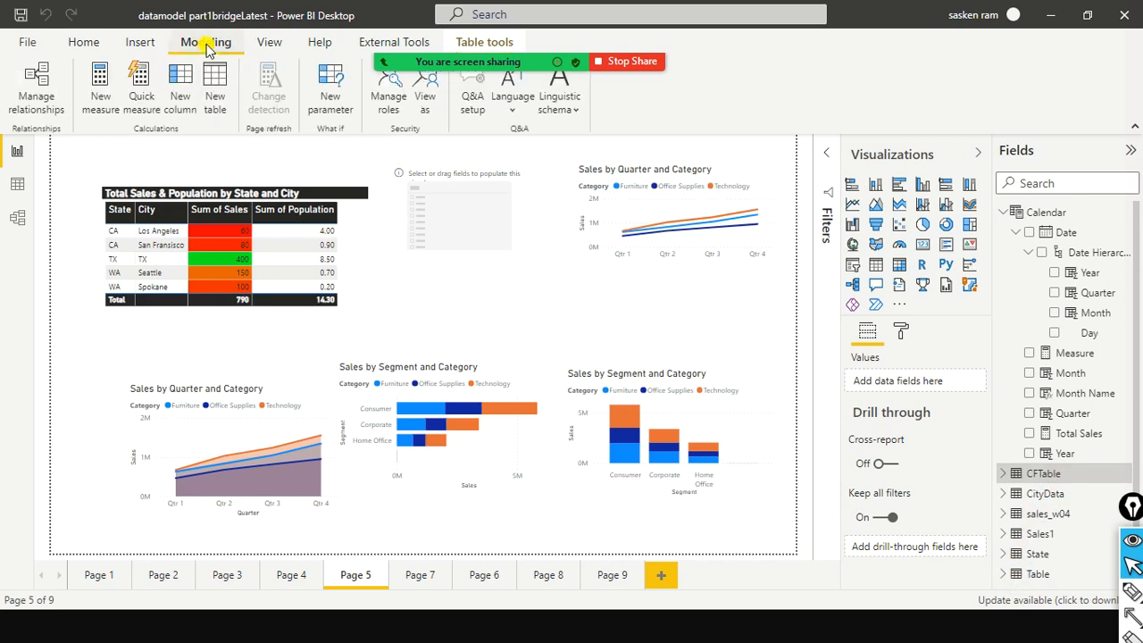
pyautogui.click(84, 42)
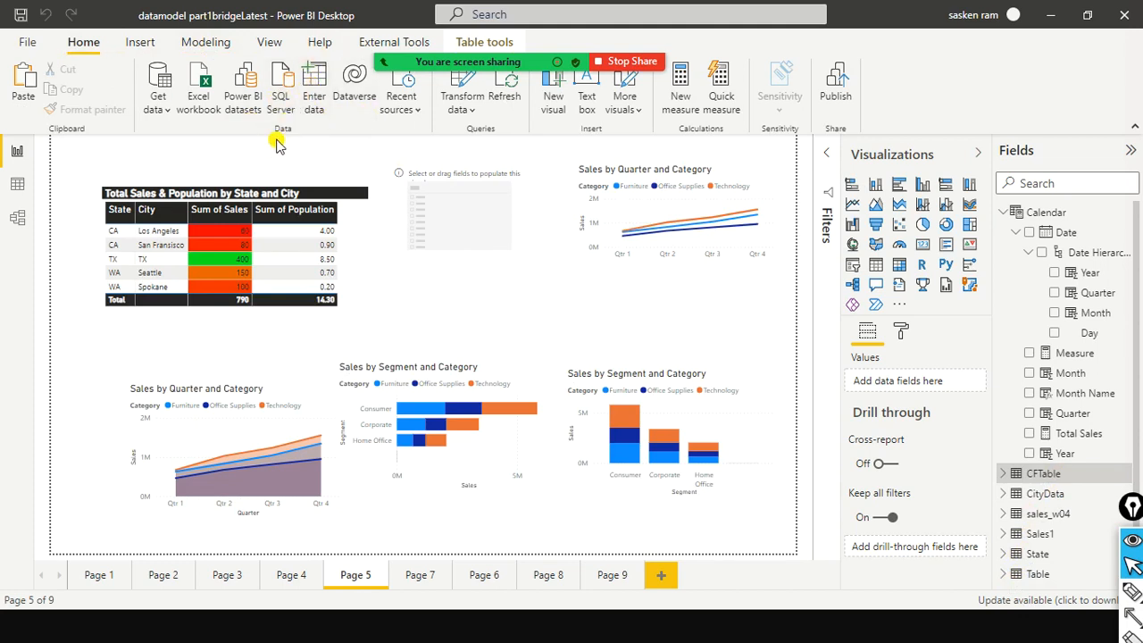
pyautogui.hotkey('ctrl', 'shift', 'r')
pyautogui.moveTo(290, 50)
pyautogui.mouseDown()
pyautogui.moveTo(301, 89)
pyautogui.moveTo(346, 129)
pyautogui.mouseUp()
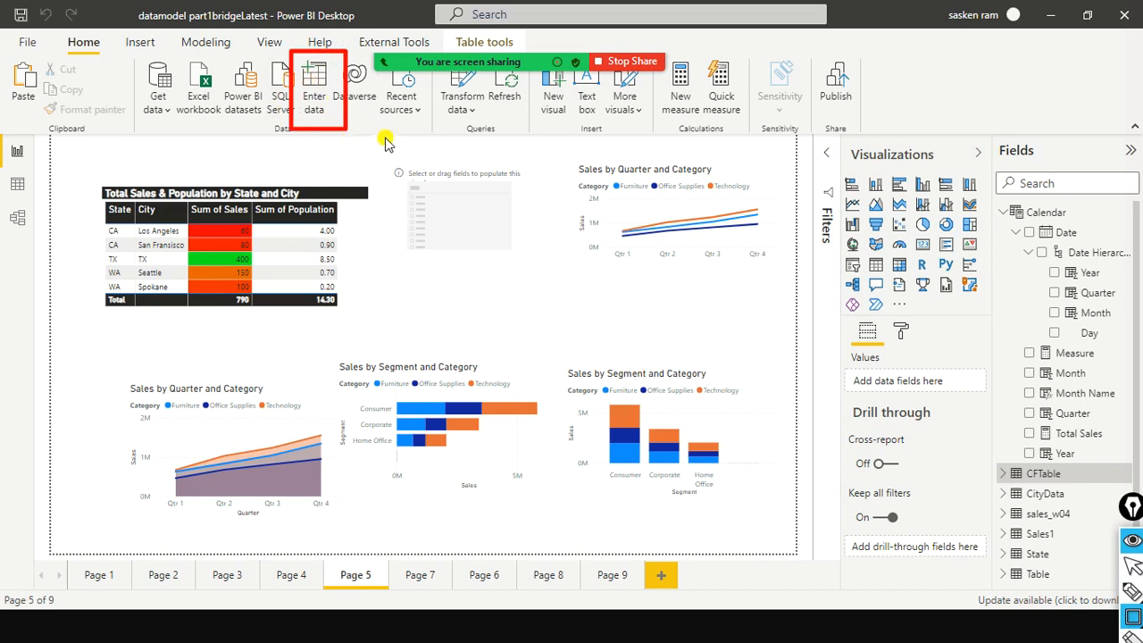
pyautogui.press('Escape')
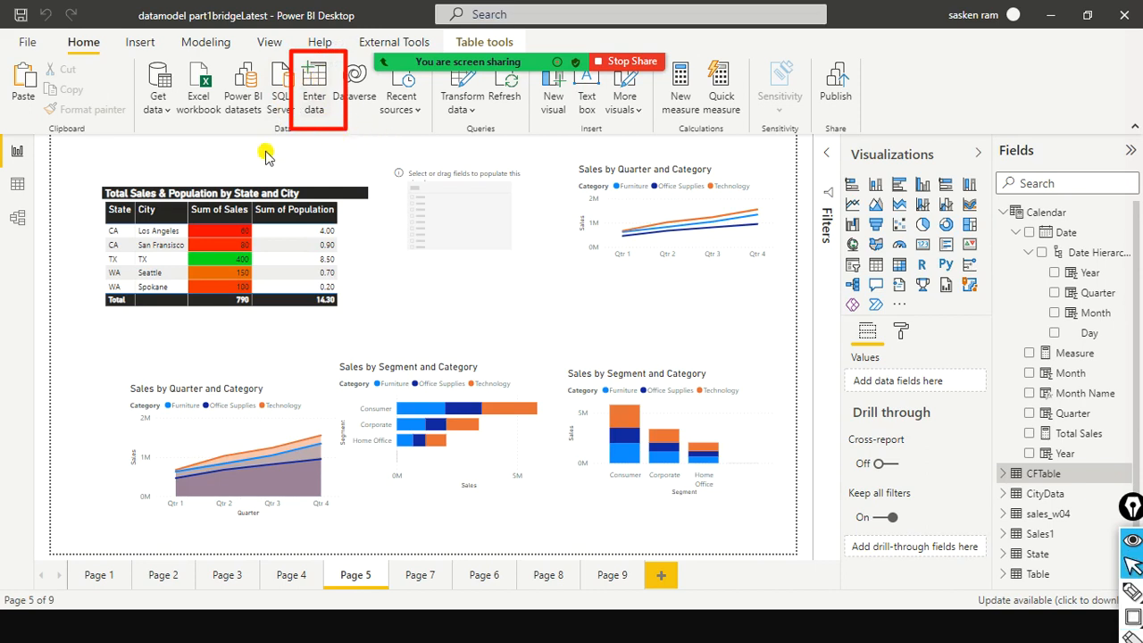
pyautogui.click(311, 81)
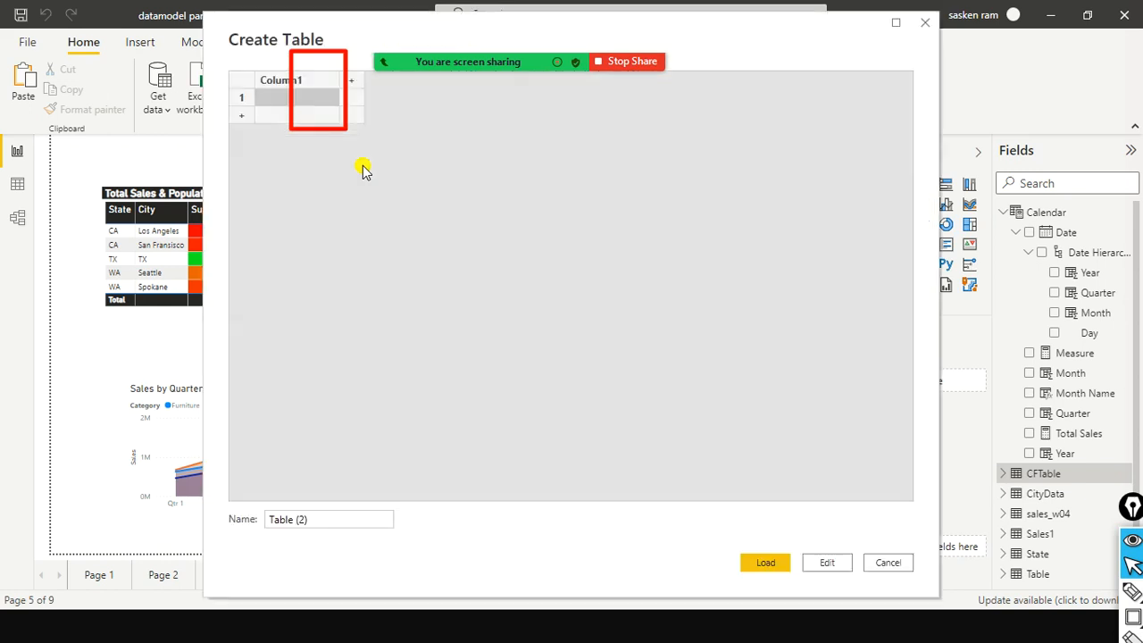
pyautogui.click(355, 86)
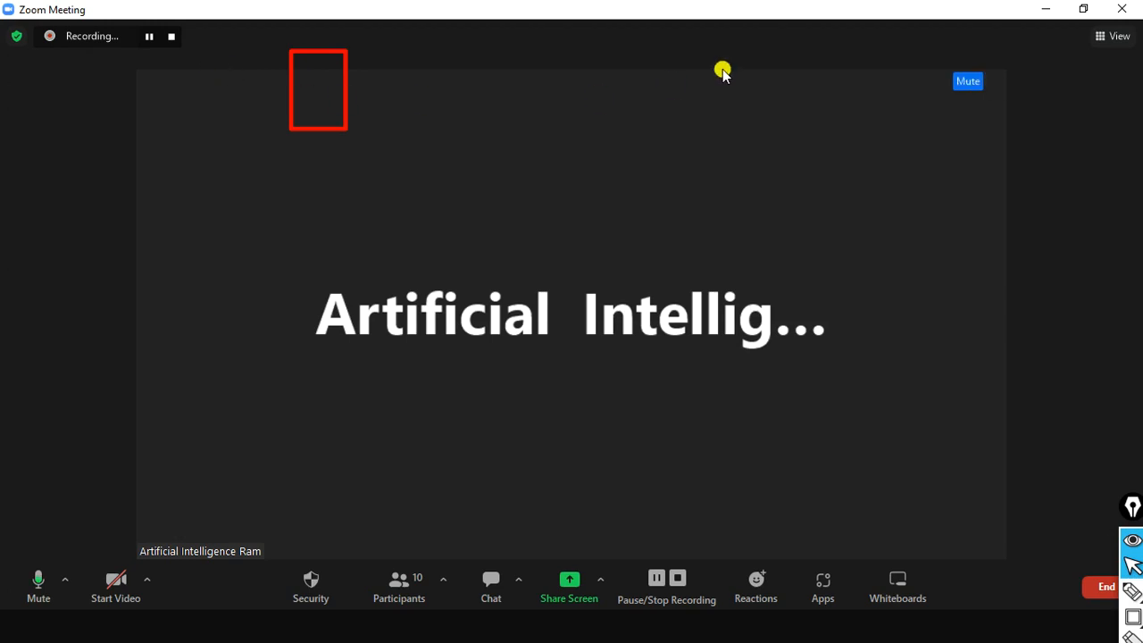
pyautogui.moveTo(994, 83)
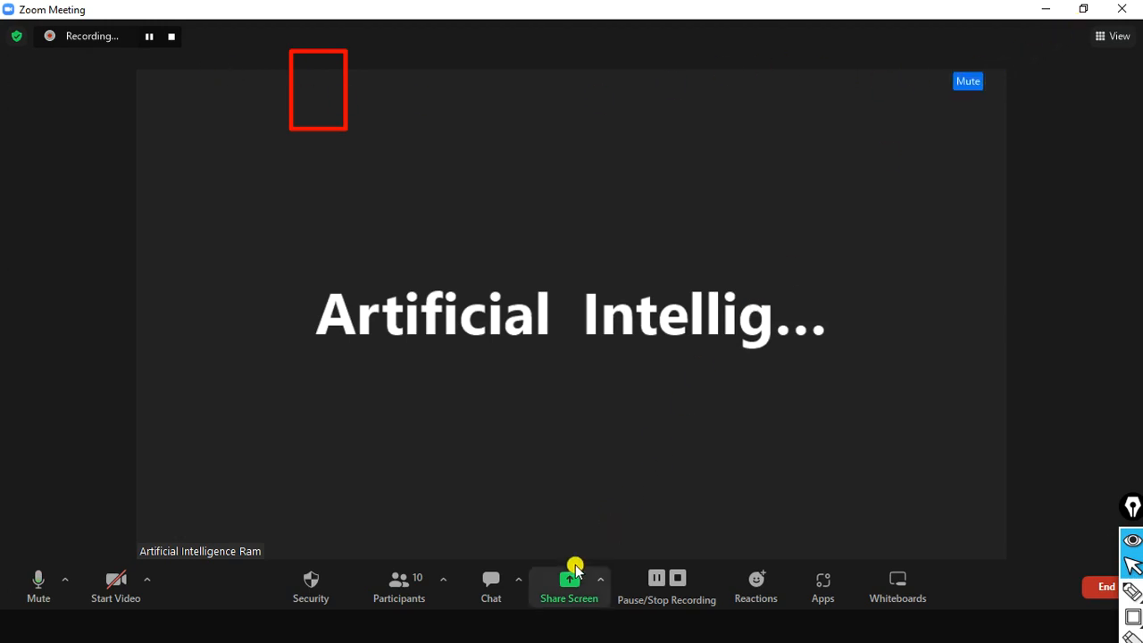
pyautogui.click(568, 584)
pyautogui.click(940, 544)
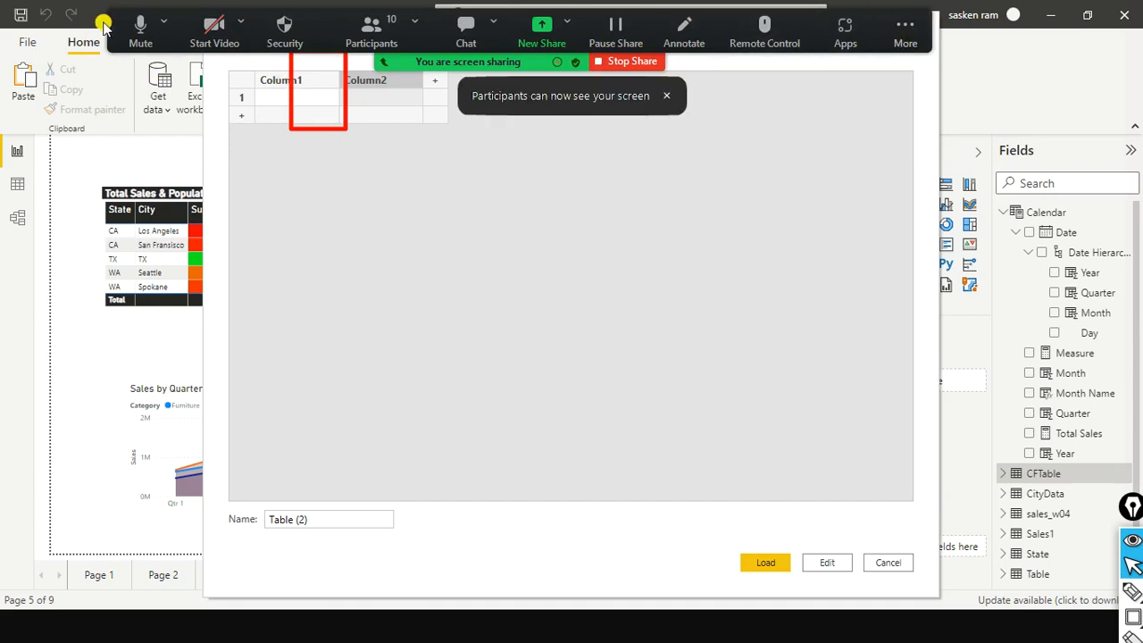
pyautogui.moveTo(442, 27); pyautogui.dragTo(457, 232)
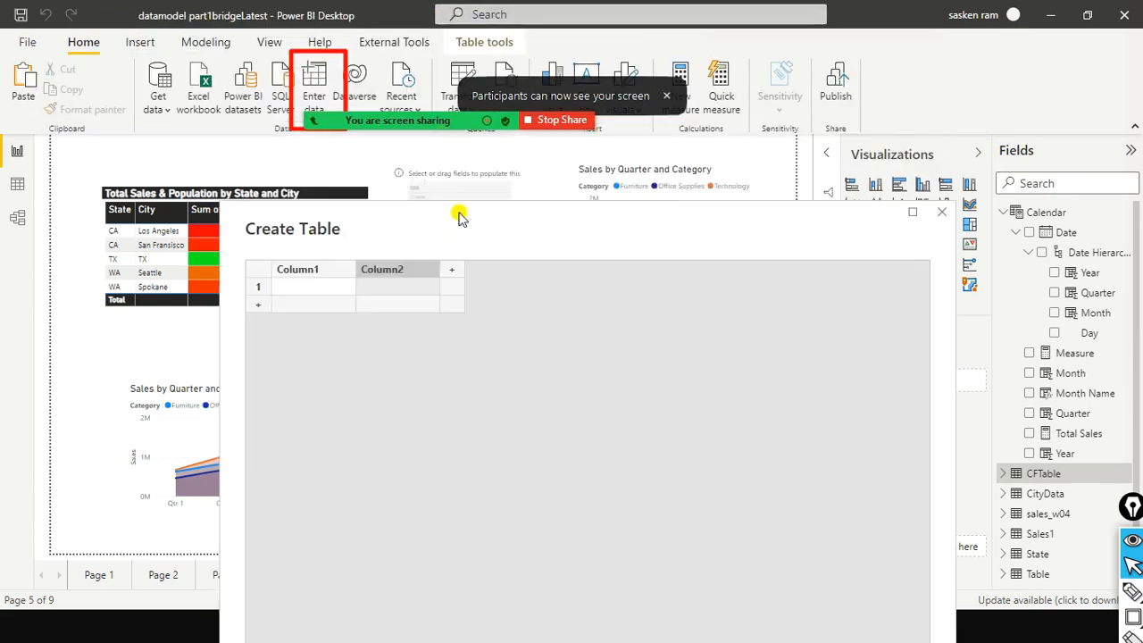
pyautogui.click(463, 291)
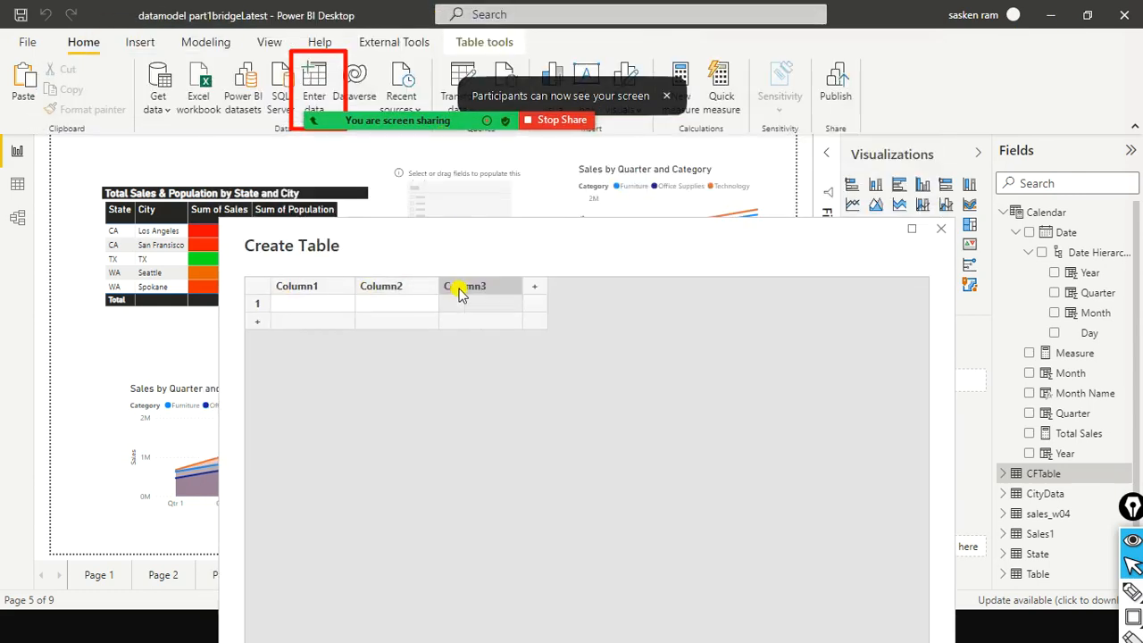
pyautogui.click(302, 290)
pyautogui.doubleClick(308, 291)
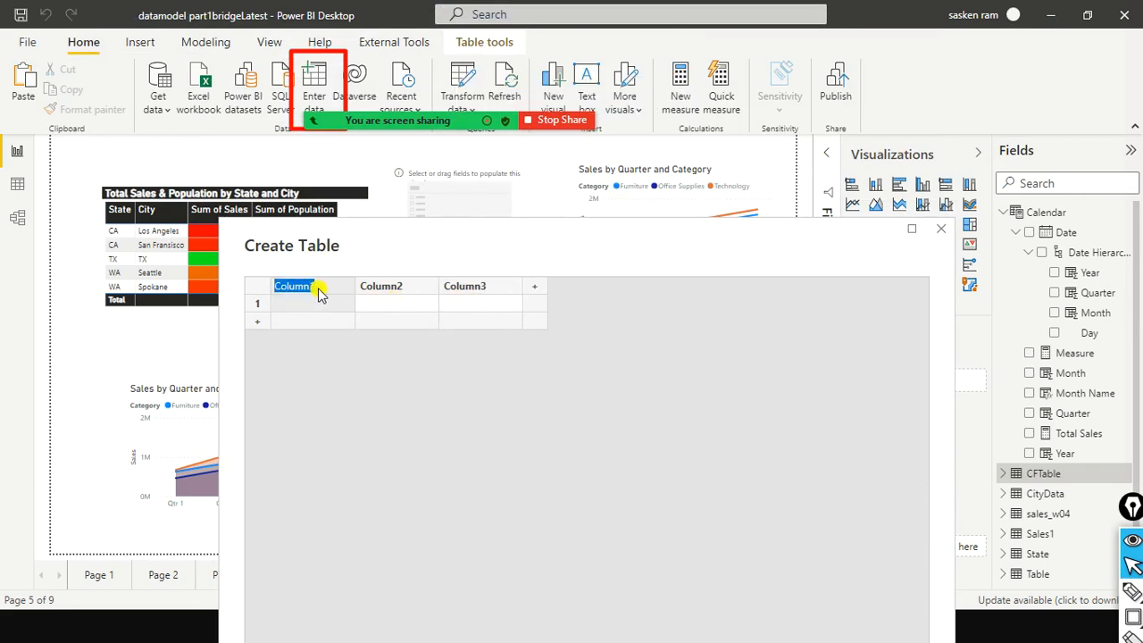
pyautogui.doubleClick(389, 287)
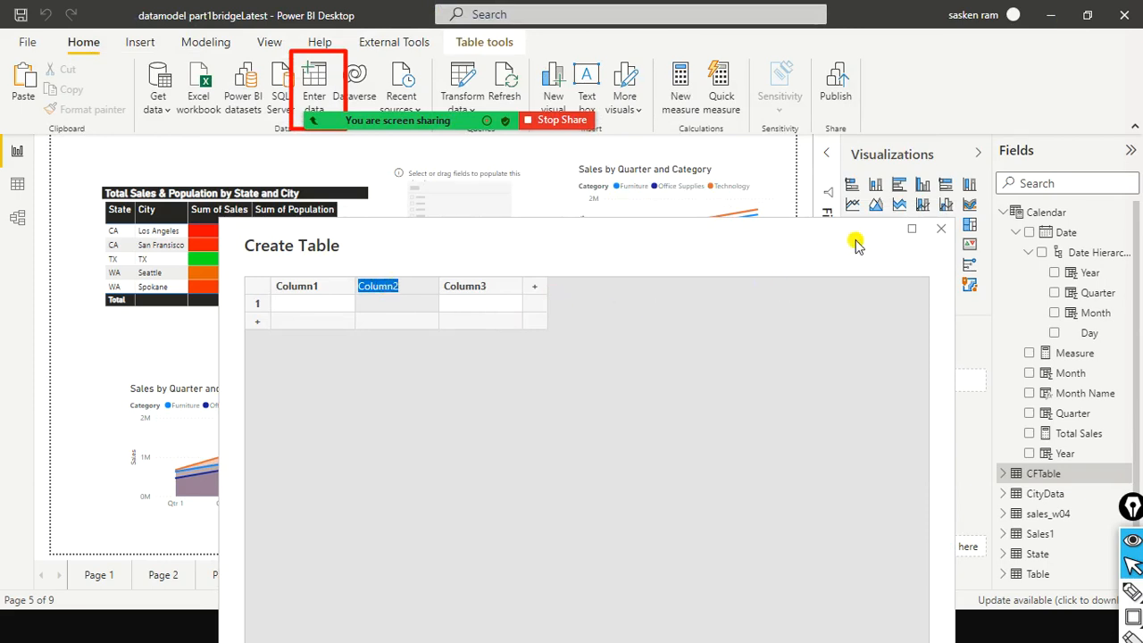
pyautogui.click(937, 229)
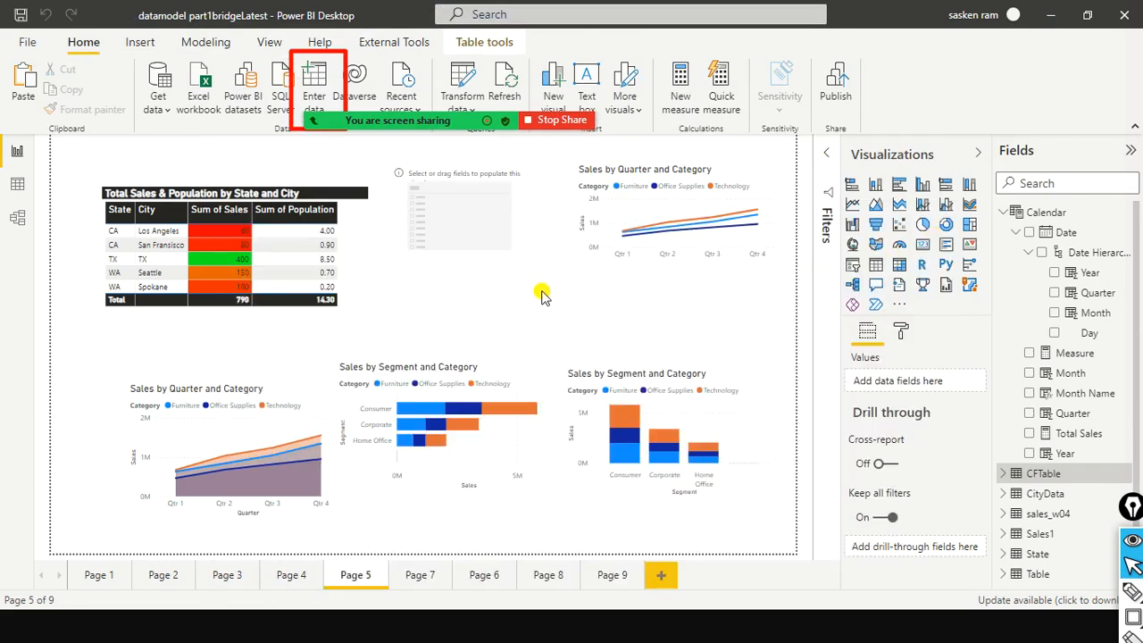
# Populate the empty slicer with the Status field from CFTable and shrink the slicer around its options
pyautogui.click(1004, 475)
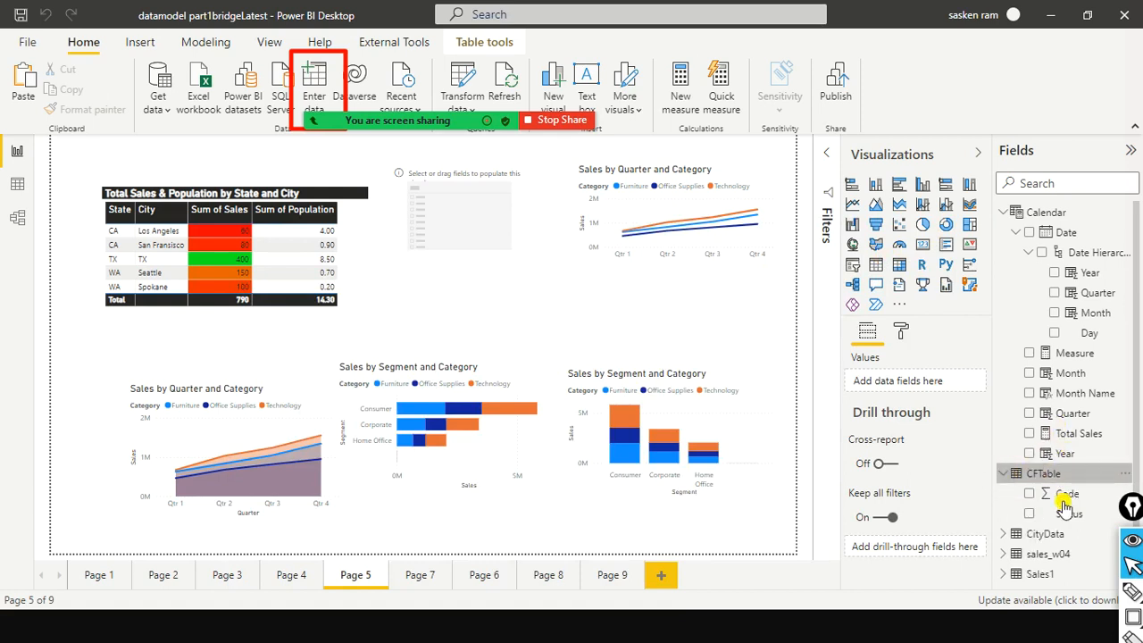
pyautogui.scroll(-1, 1068, 513)
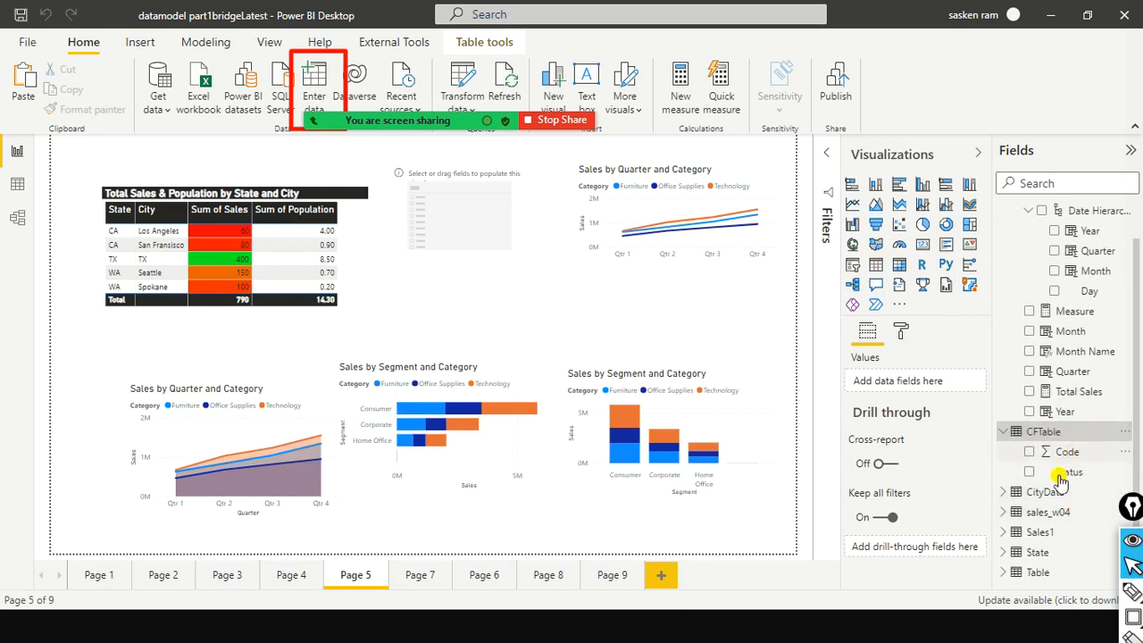
pyautogui.moveTo(1064, 473); pyautogui.dragTo(465, 208)
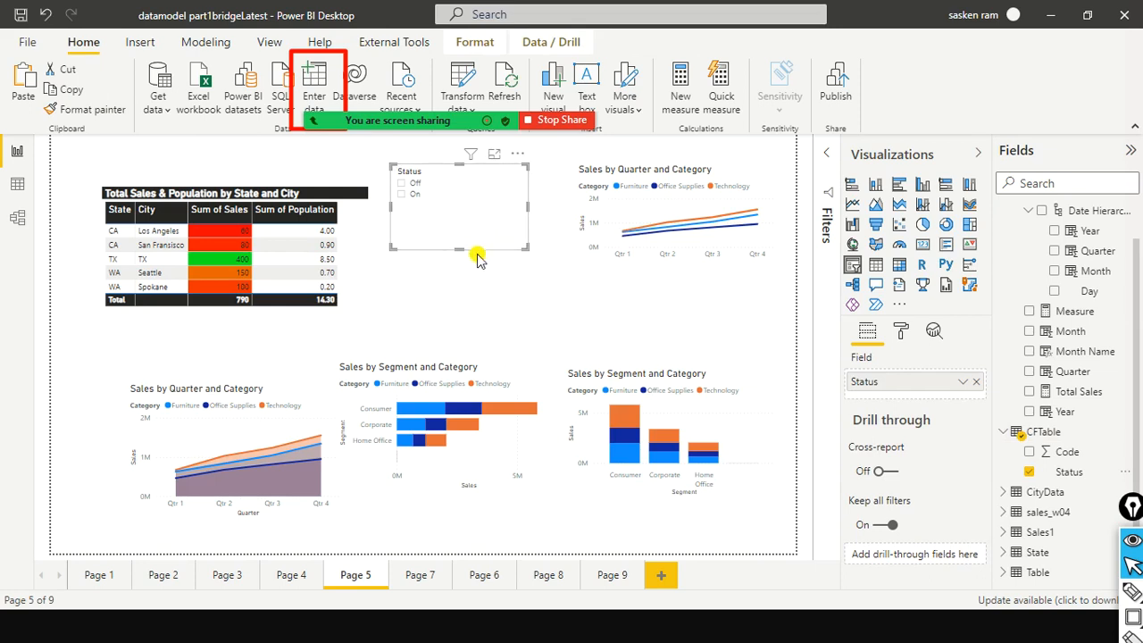
pyautogui.moveTo(461, 248); pyautogui.dragTo(502, 206)
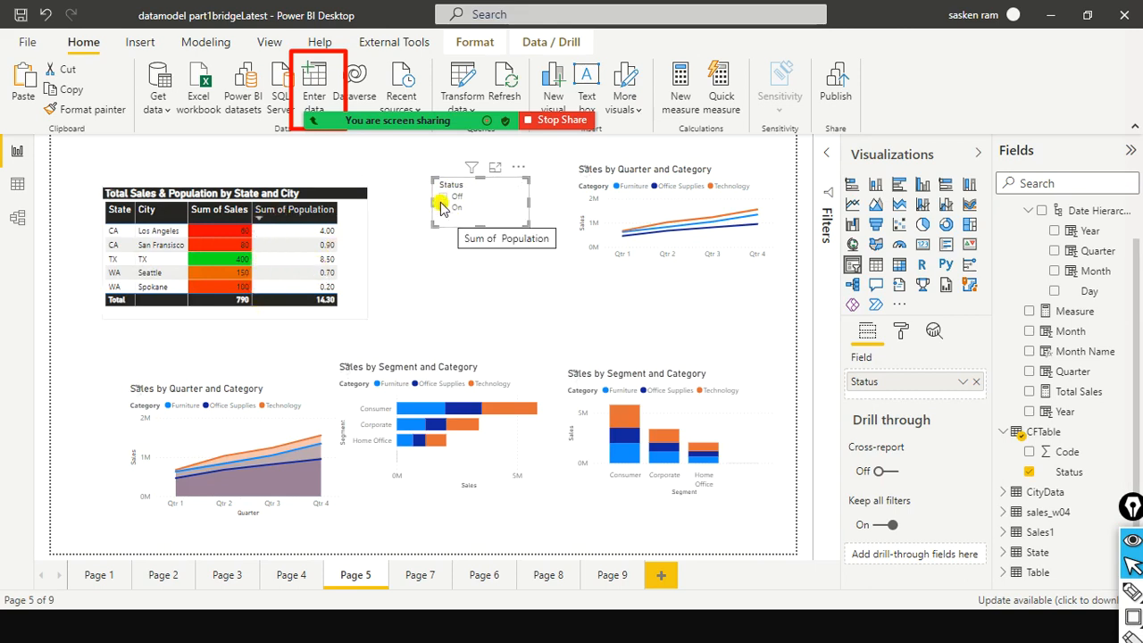
# Try the Status slicer's On and Off options and clear the selection, also nudging the slicer slightly left and down
pyautogui.click(442, 206)
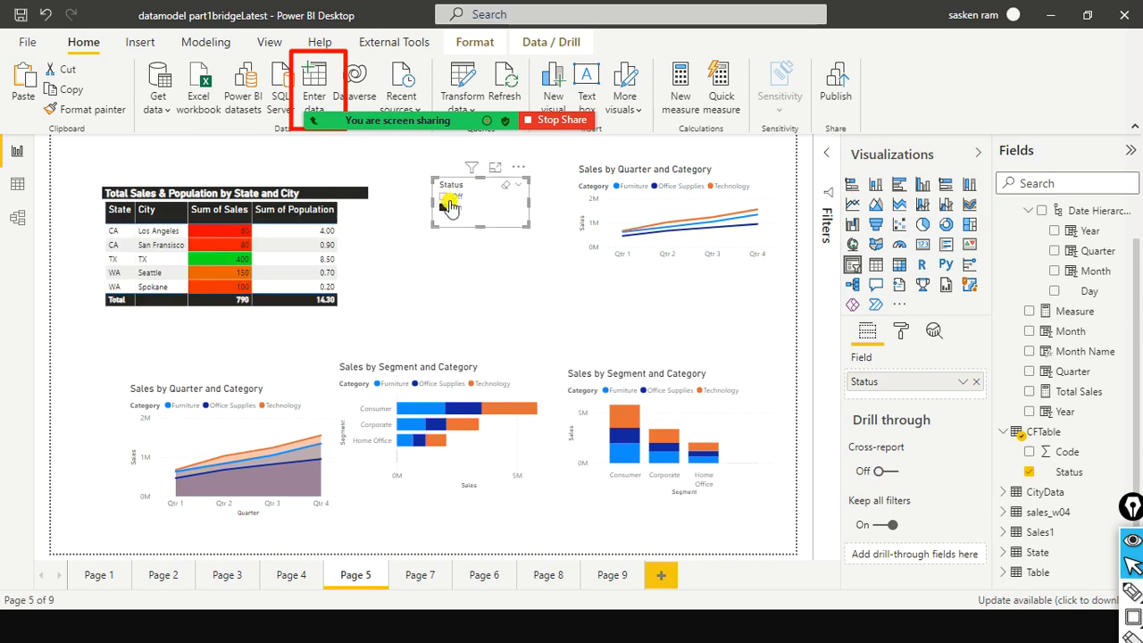
pyautogui.click(446, 197)
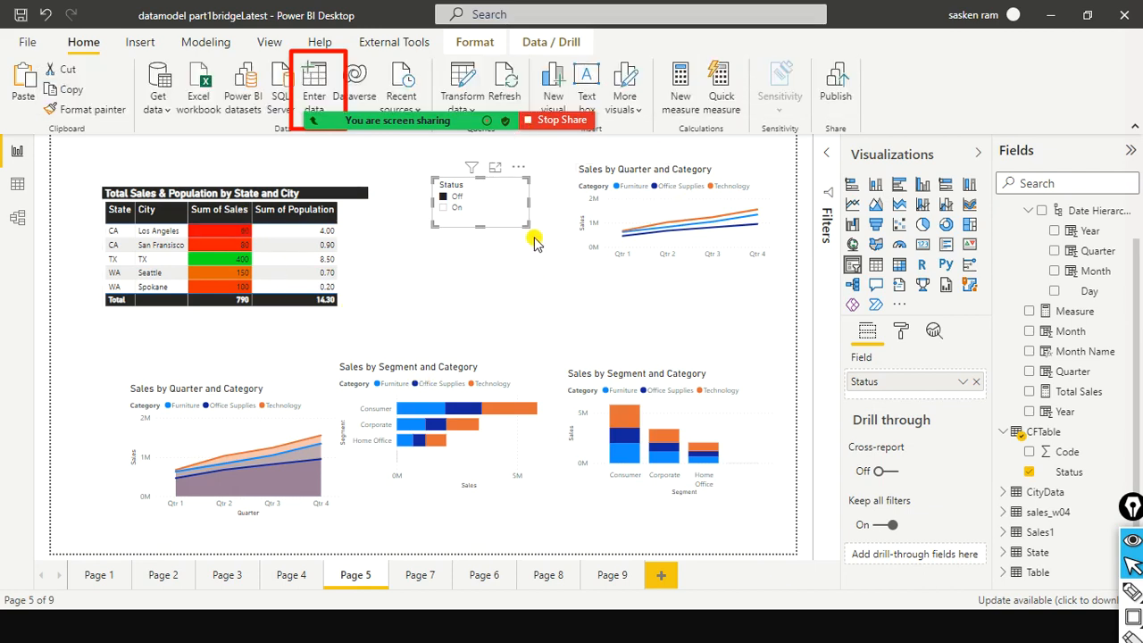
pyautogui.moveTo(514, 219); pyautogui.dragTo(505, 232)
pyautogui.click(503, 294)
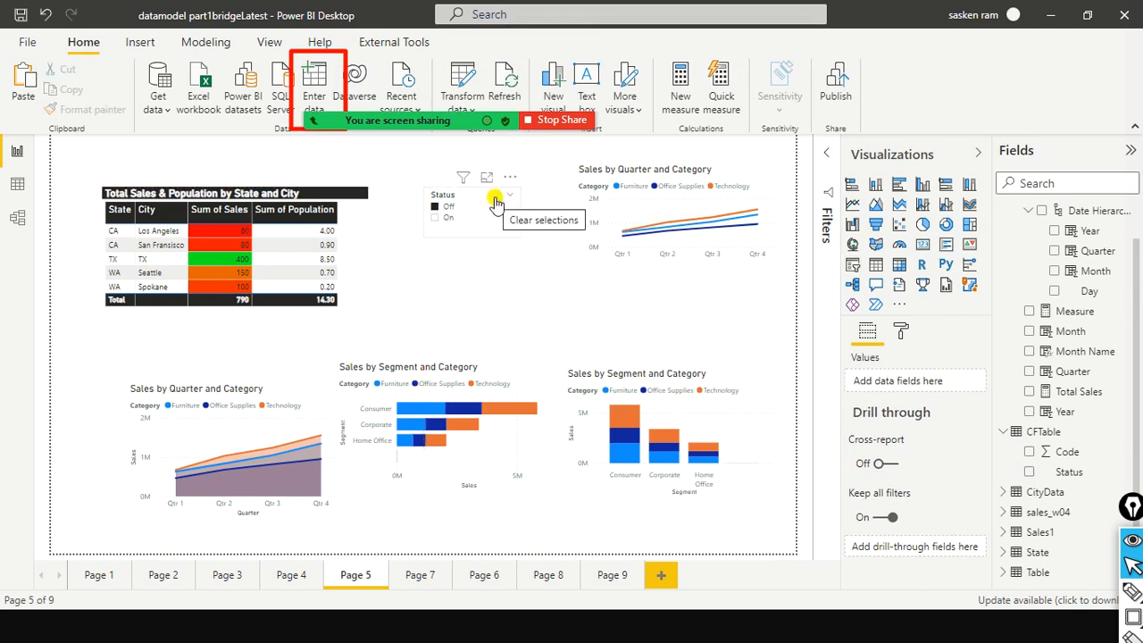
pyautogui.click(496, 202)
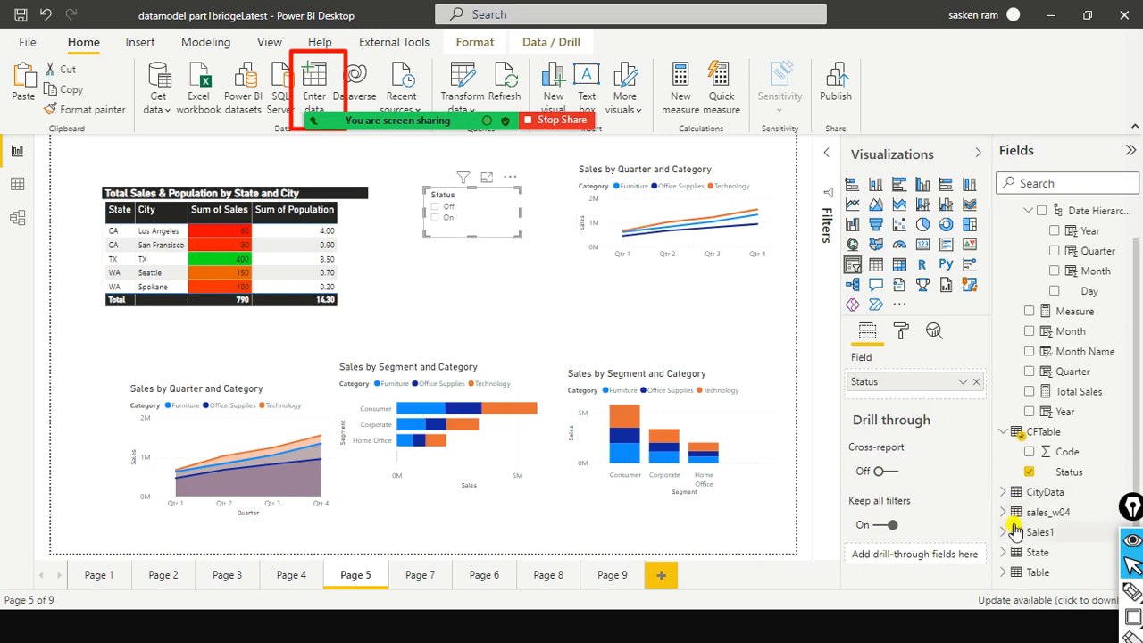
pyautogui.hotkey('ctrl', 'shift', 'r')
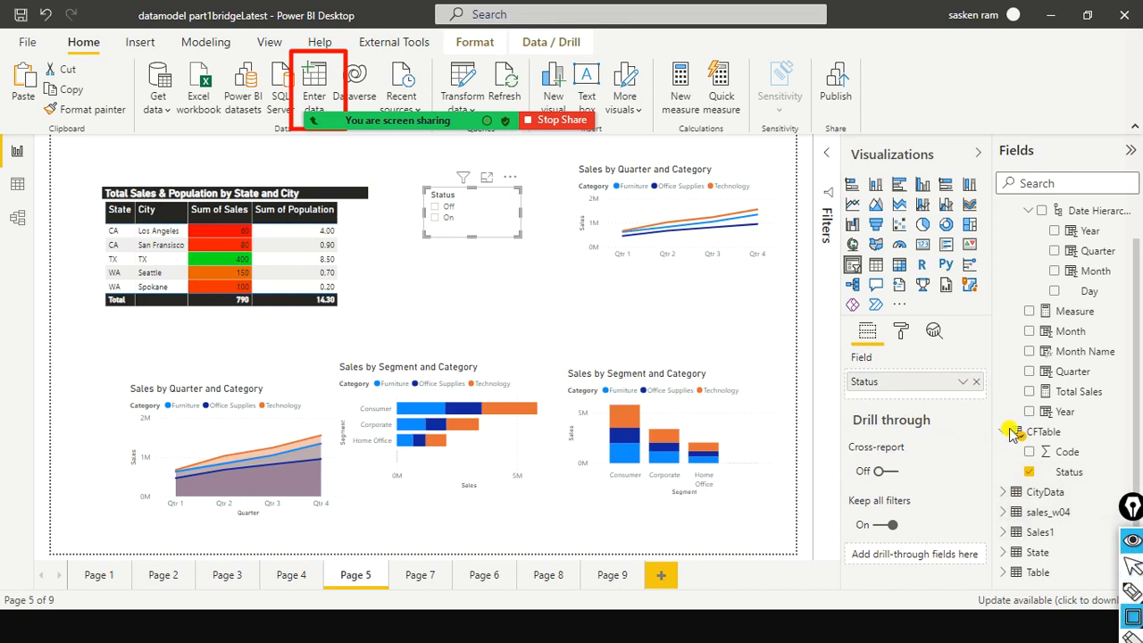
pyautogui.moveTo(995, 424); pyautogui.dragTo(1123, 475)
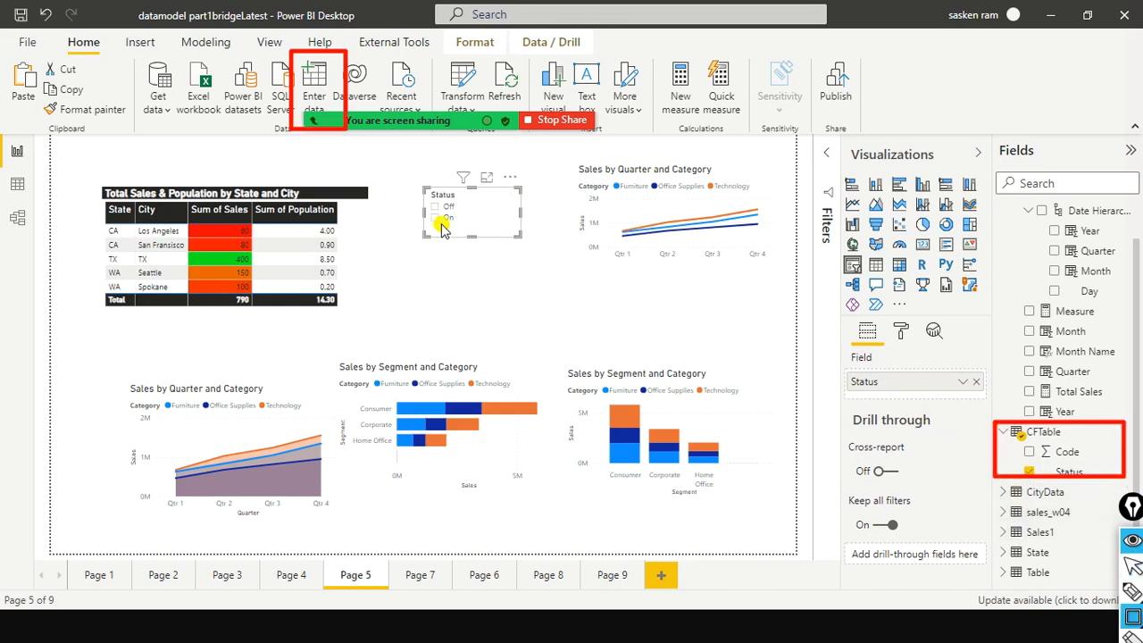
pyautogui.moveTo(414, 161)
pyautogui.mouseDown()
pyautogui.moveTo(510, 273)
pyautogui.moveTo(552, 263)
pyautogui.mouseUp()
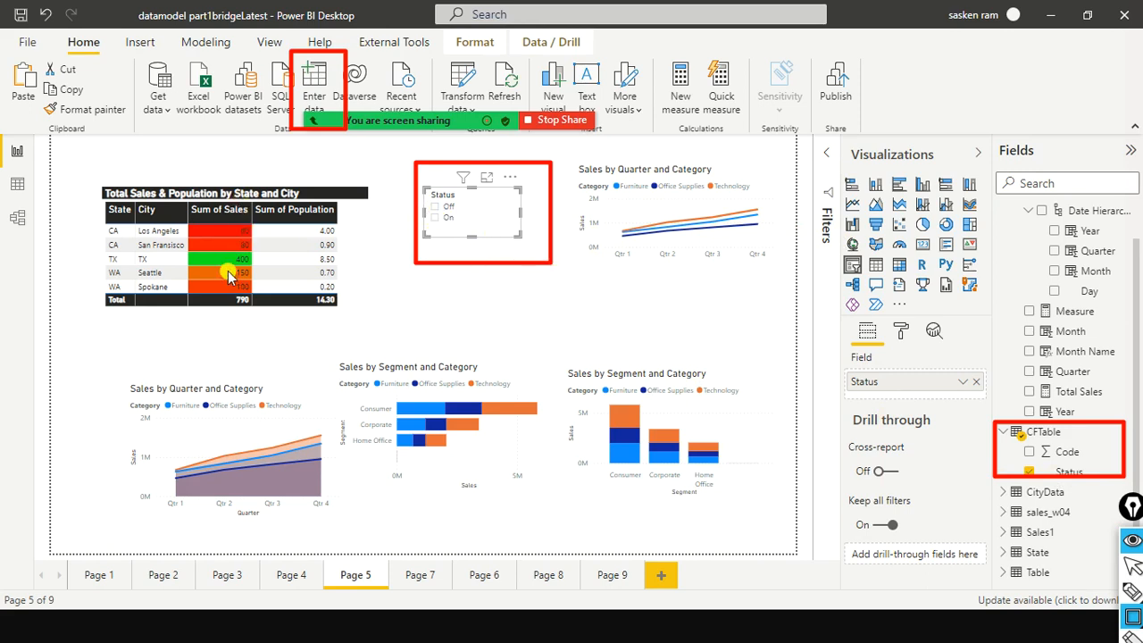
pyautogui.hotkey('ctrl', 'shift', '7')
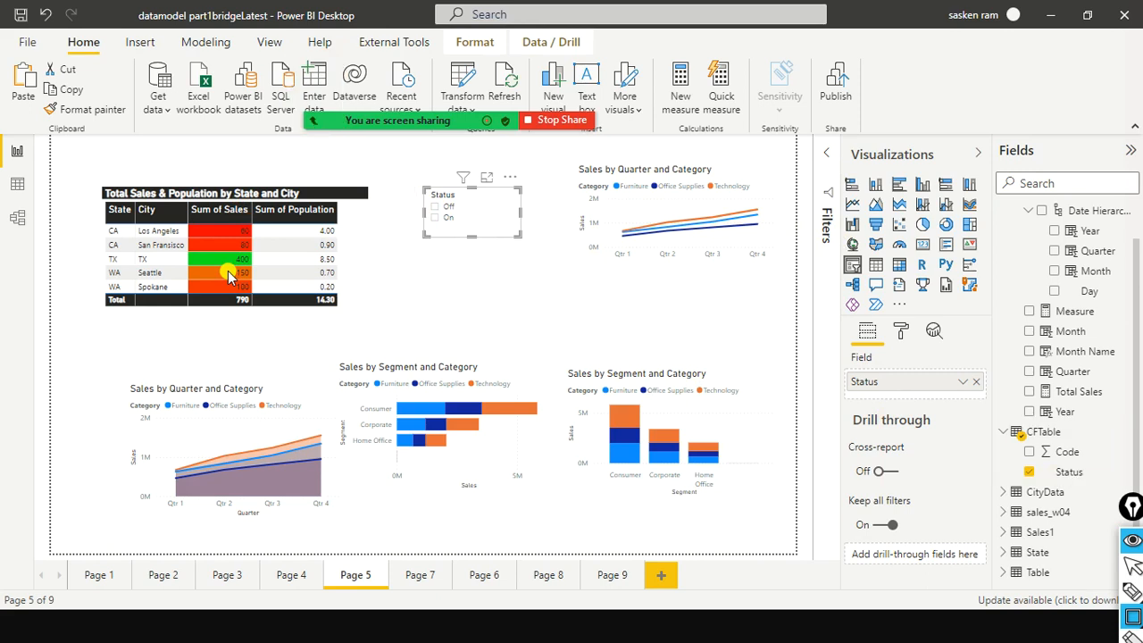
pyautogui.hotkey('ctrl', 'shift', '2')
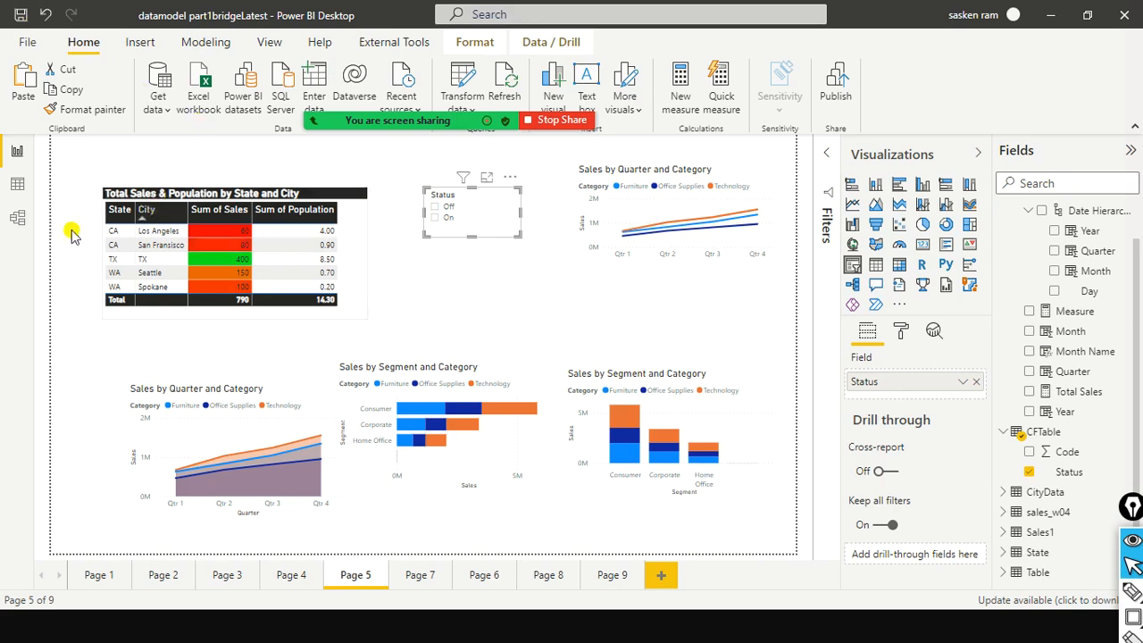
pyautogui.moveTo(393, 141)
pyautogui.moveTo(44, 89); pyautogui.dragTo(532, 41)
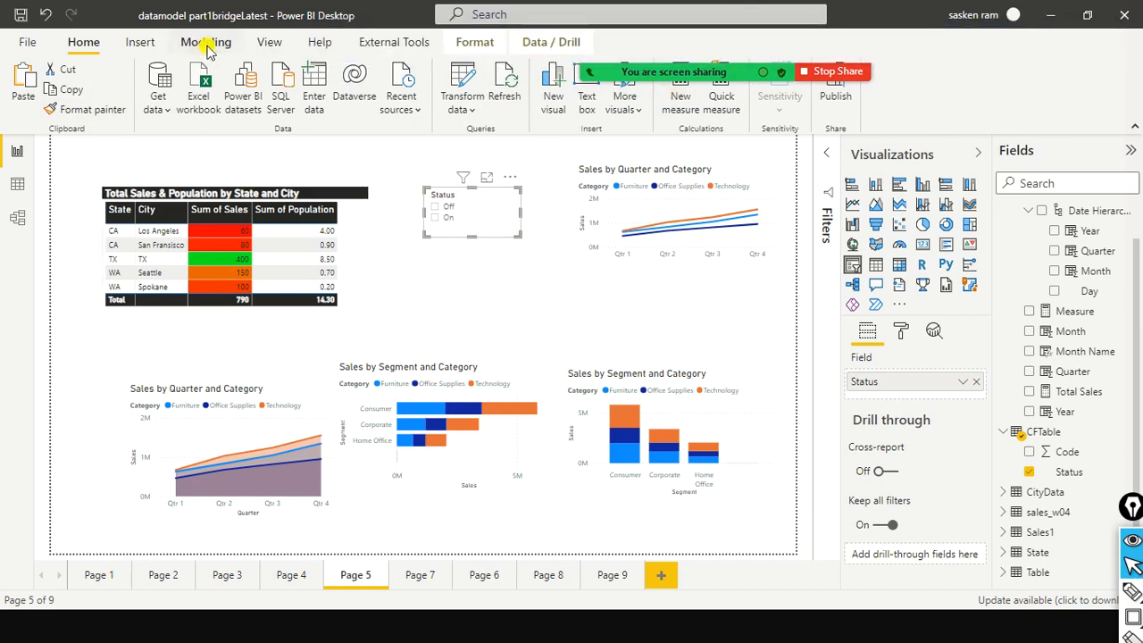
# Collapse the Calendar field list and create a CFTable measure named BackgrondColor whose formula begins with SWITCH(TRUE(),
pyautogui.click(206, 44)
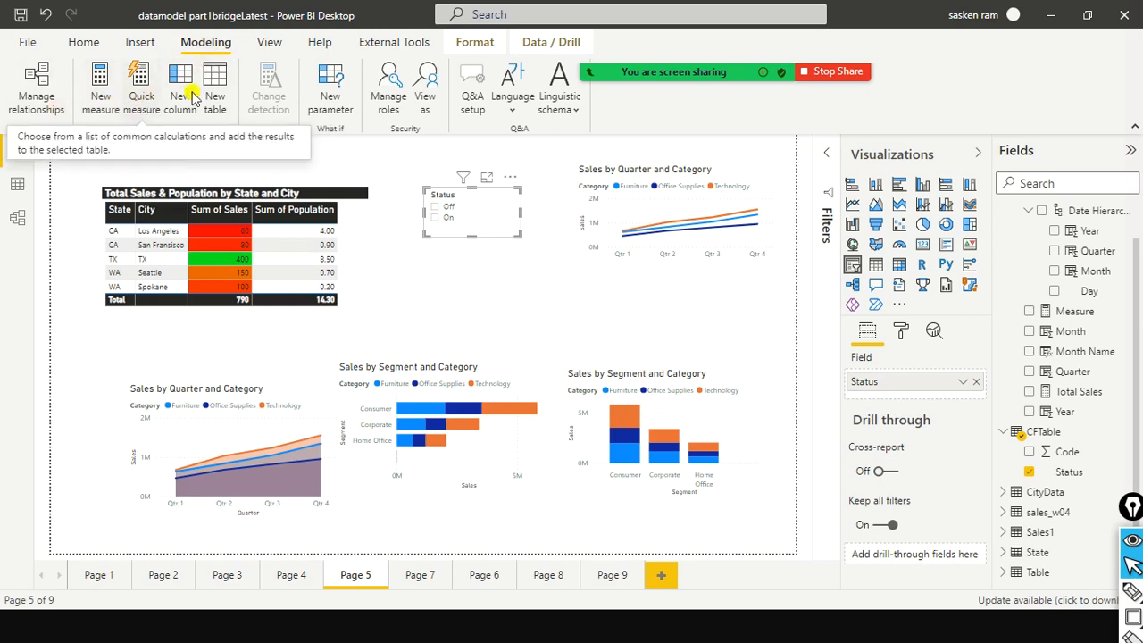
pyautogui.scroll(1, 1106, 384)
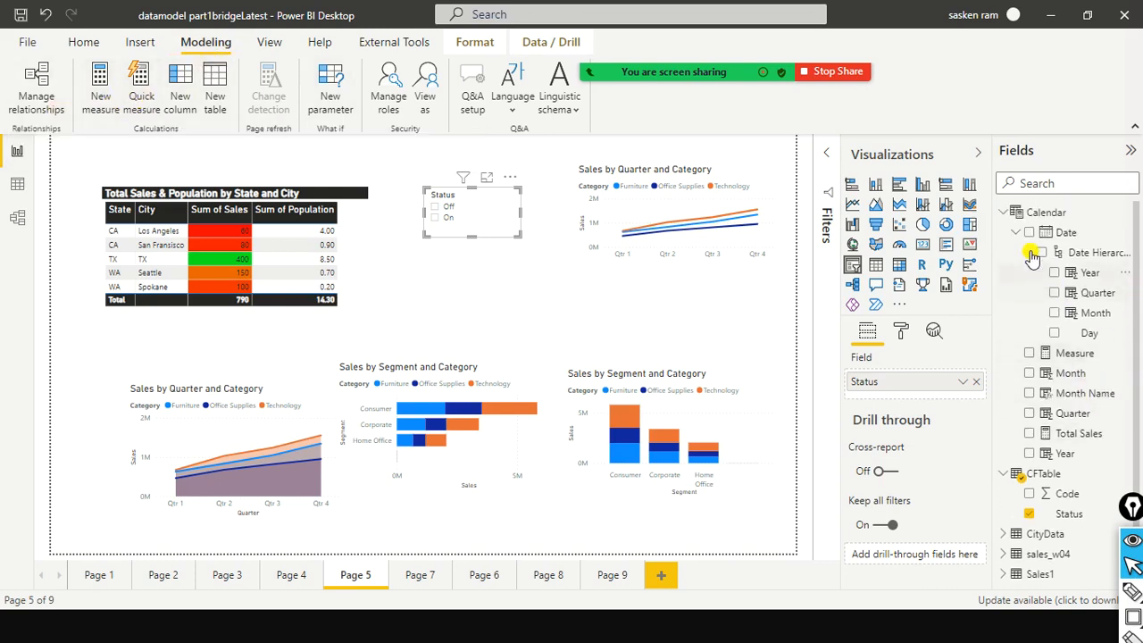
pyautogui.click(1003, 212)
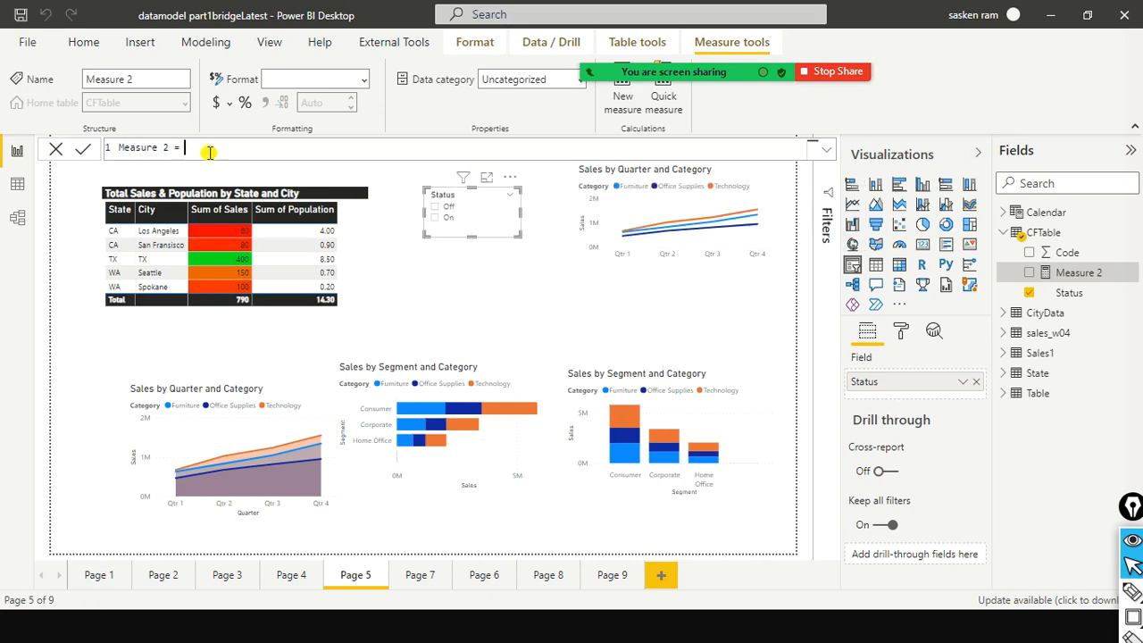
pyautogui.write('Backgr')
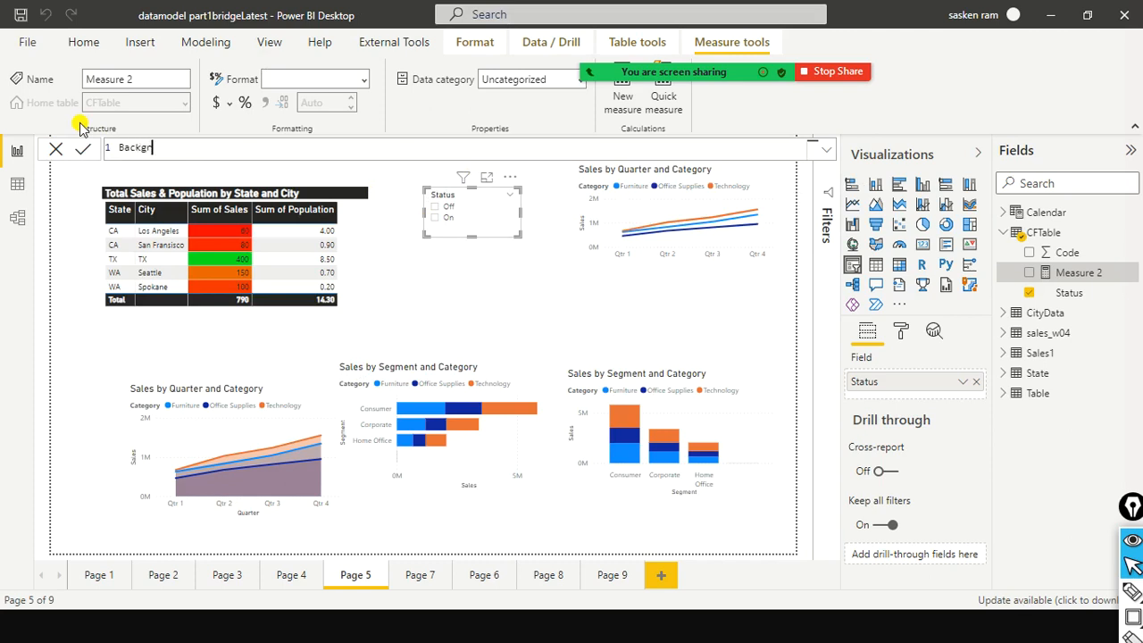
pyautogui.write('od')
pyautogui.write('sw')
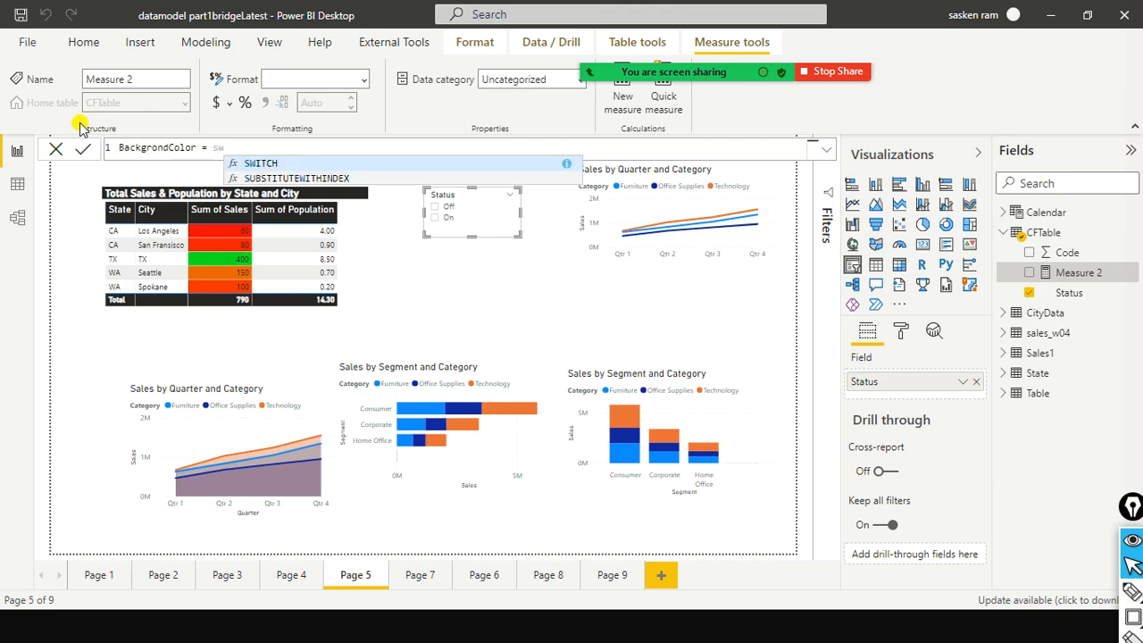
pyautogui.press('Tab')
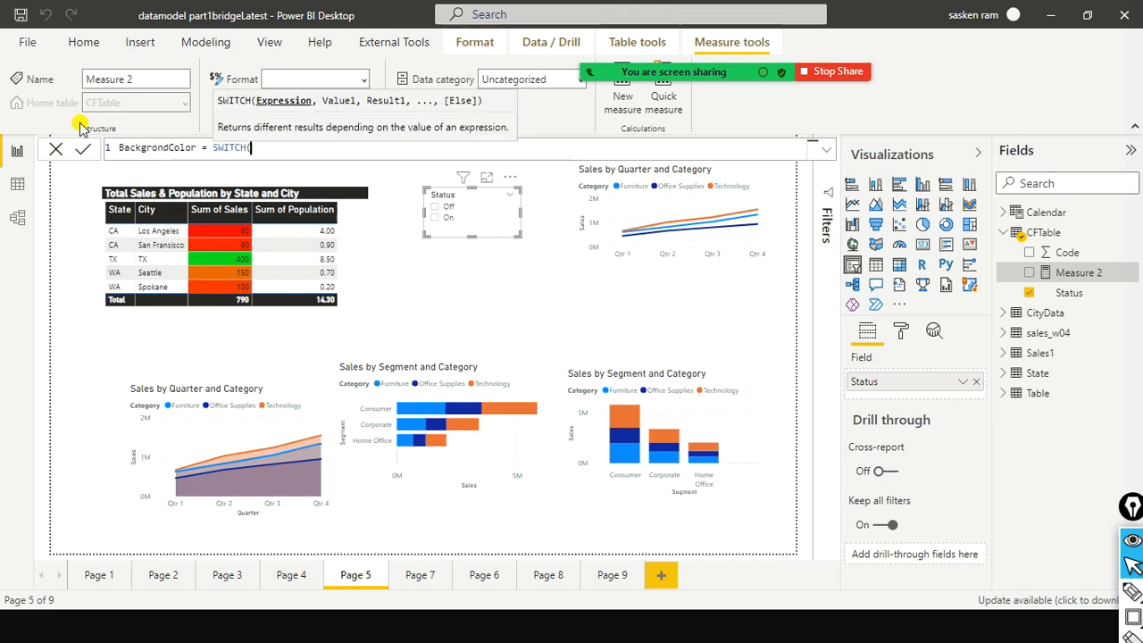
pyautogui.write('TRU')
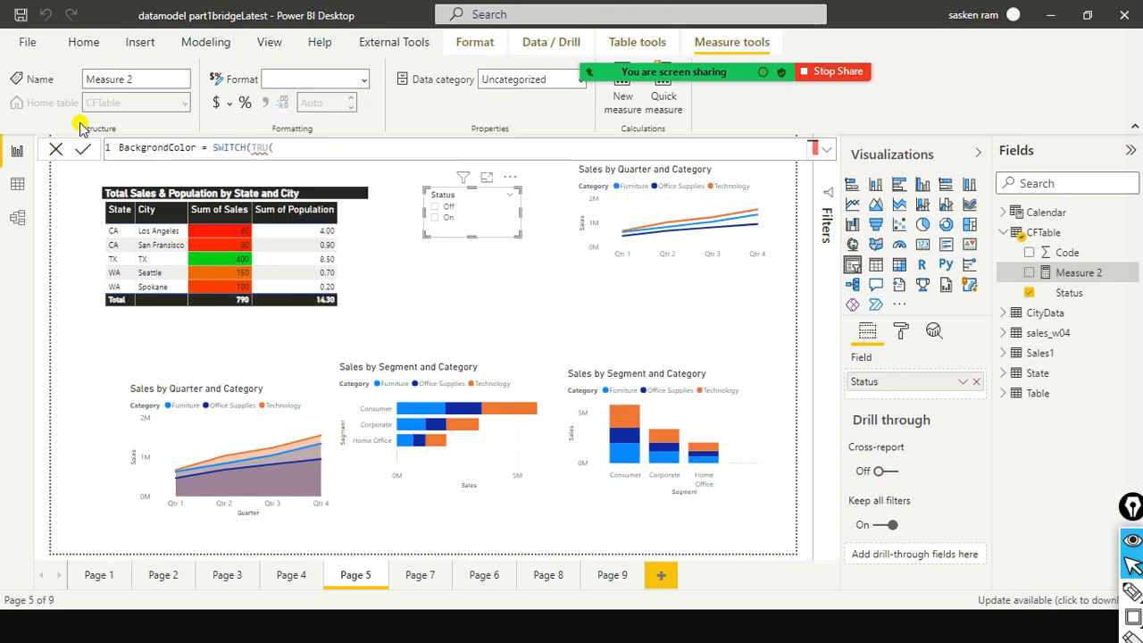
pyautogui.write('E()')
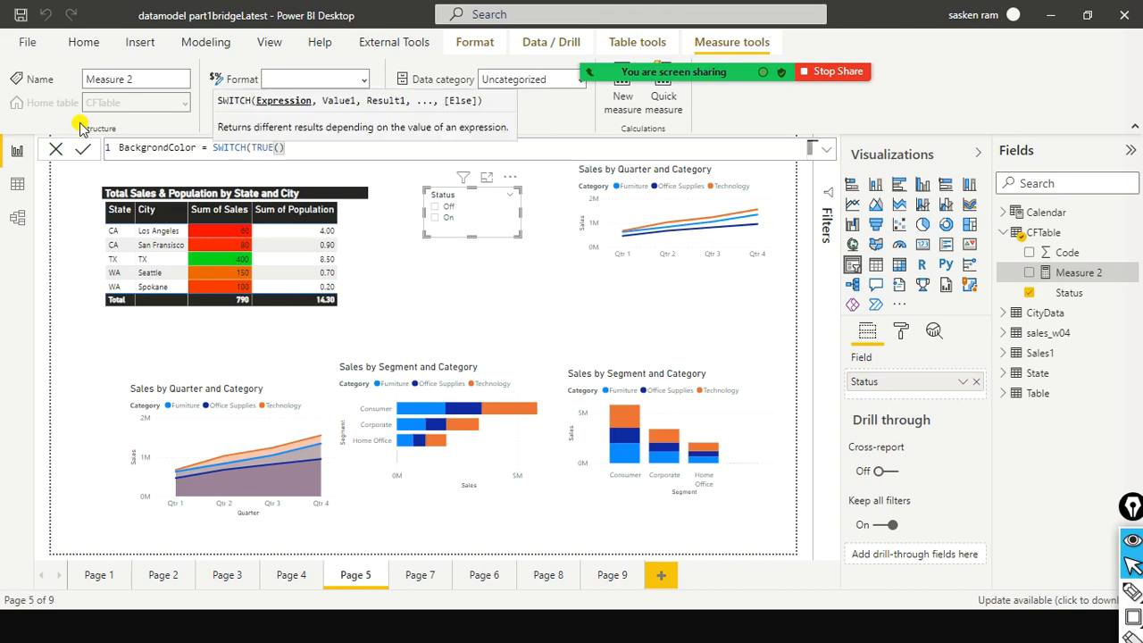
pyautogui.write(',')
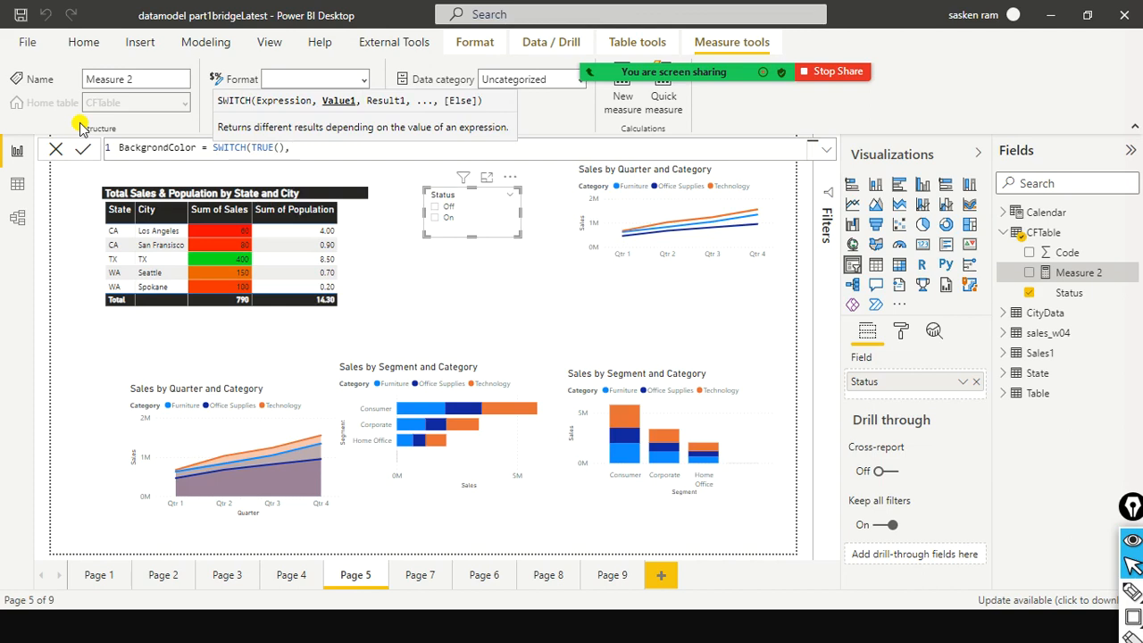
# Add the first SWITCH condition to the measure, returning "Red" when [Total Sales]<80
pyautogui.write('[t')
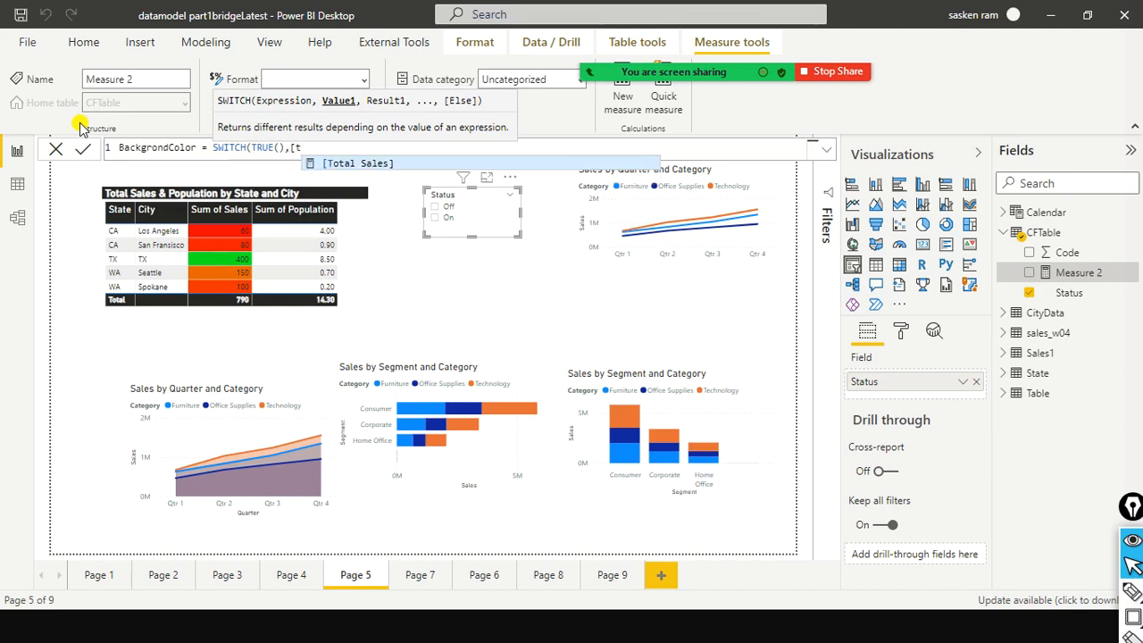
pyautogui.press('Tab')
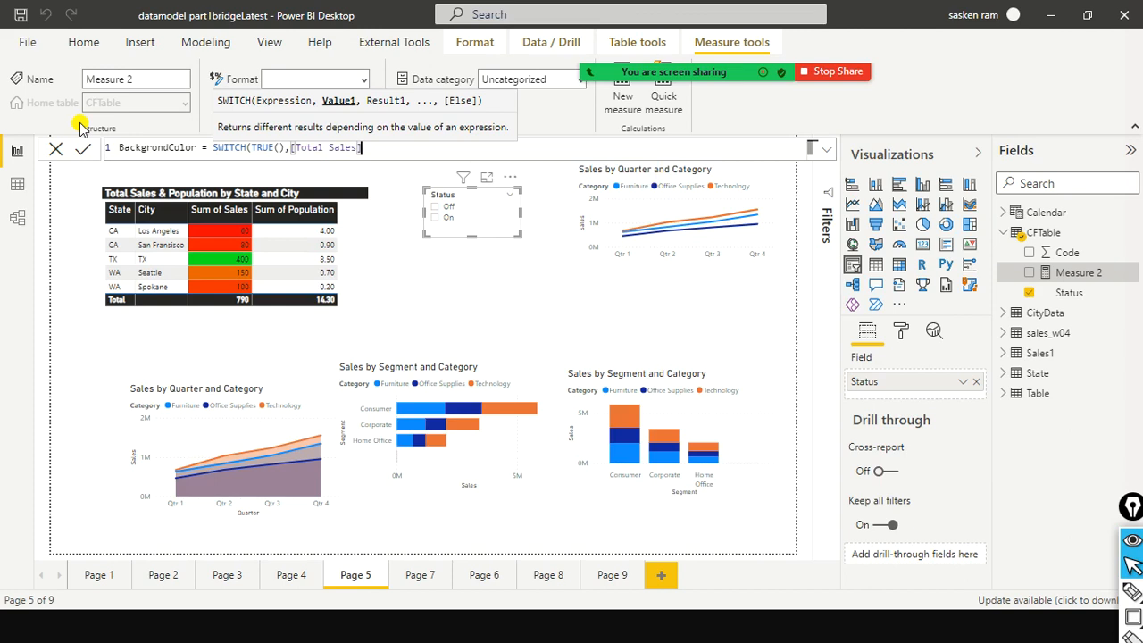
pyautogui.write('<80 Red')
pyautogui.press('BackSpace')
pyautogui.press('BackSpace')
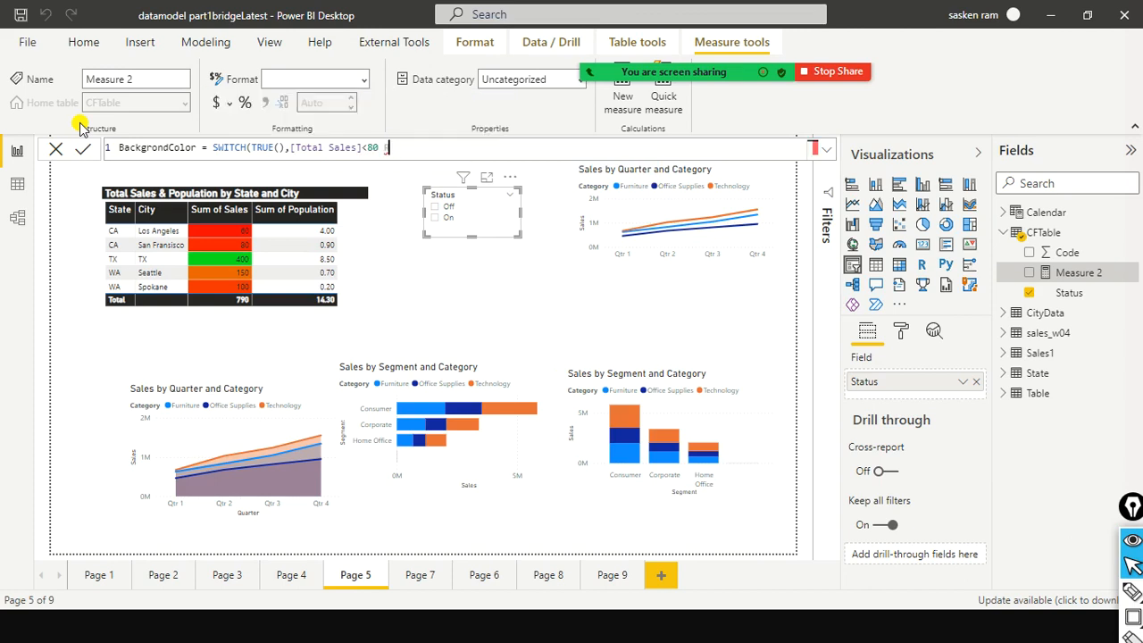
pyautogui.press('BackSpace')
pyautogui.press('BackSpace')
pyautogui.write(',')
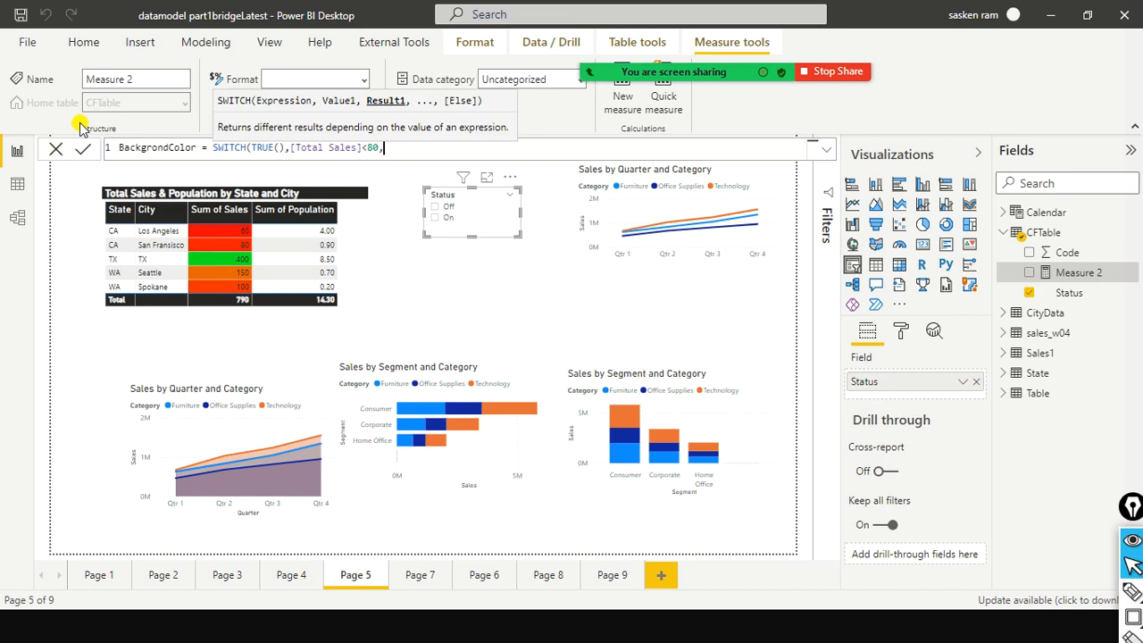
pyautogui.write('"Red')
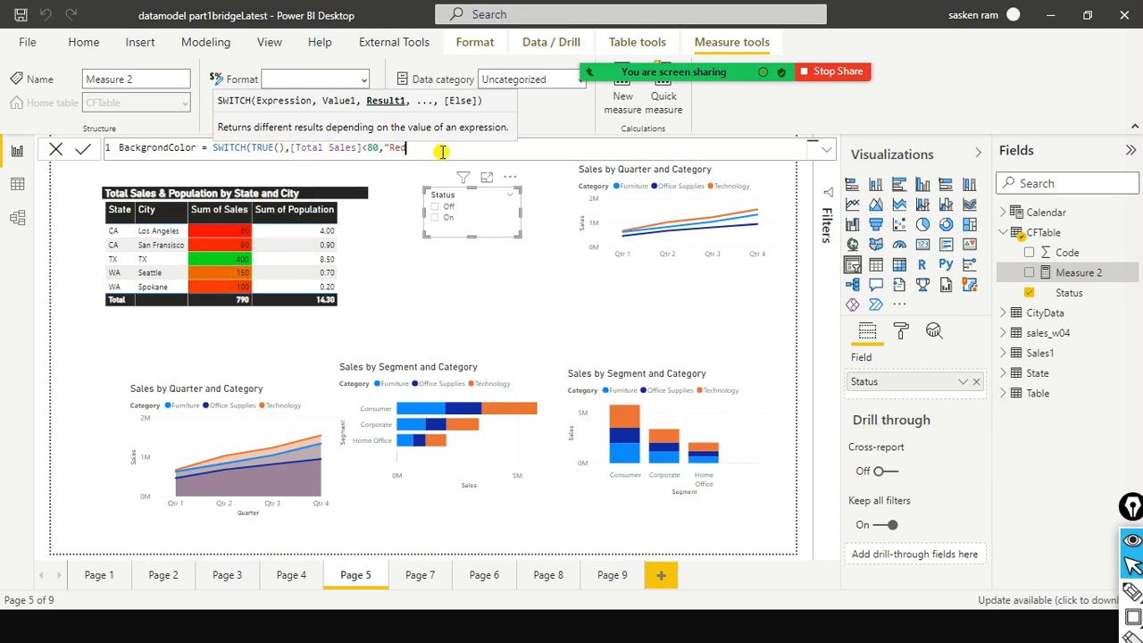
pyautogui.write('"')
# Add a second SWITCH condition returning "Yellow" when [Total Sales] < 150, and close the function
pyautogui.write(',[')
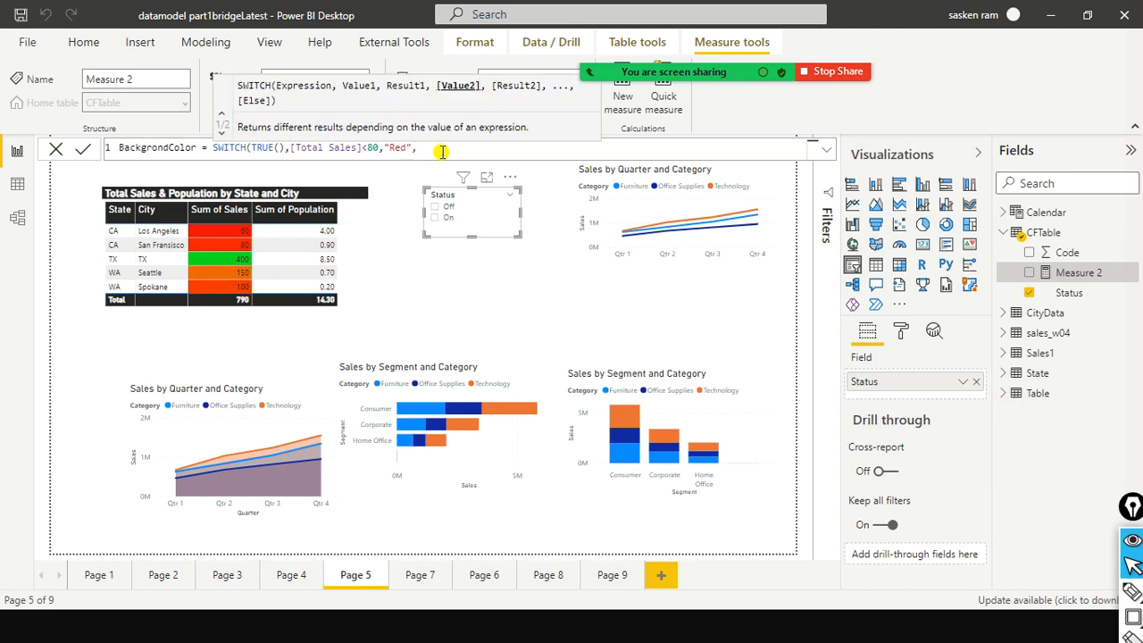
pyautogui.press('Down')
pyautogui.press('Tab')
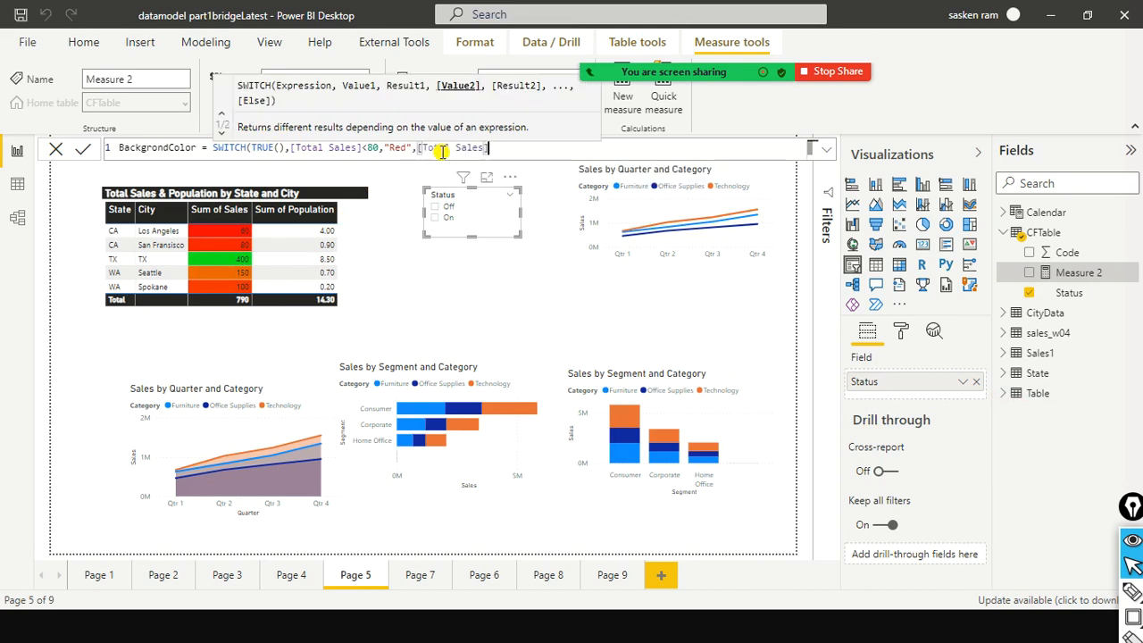
pyautogui.write('150')
pyautogui.press('BackSpace')
pyautogui.press('BackSpace')
pyautogui.press('BackSpace')
pyautogui.press('BackSpace')
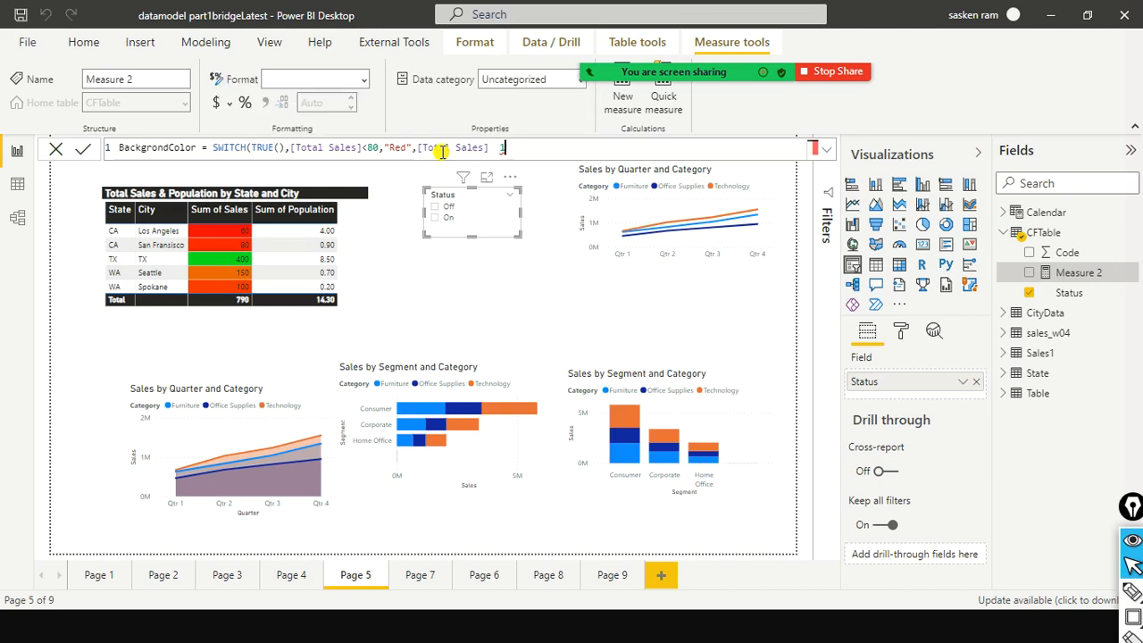
pyautogui.write('< 150, "')
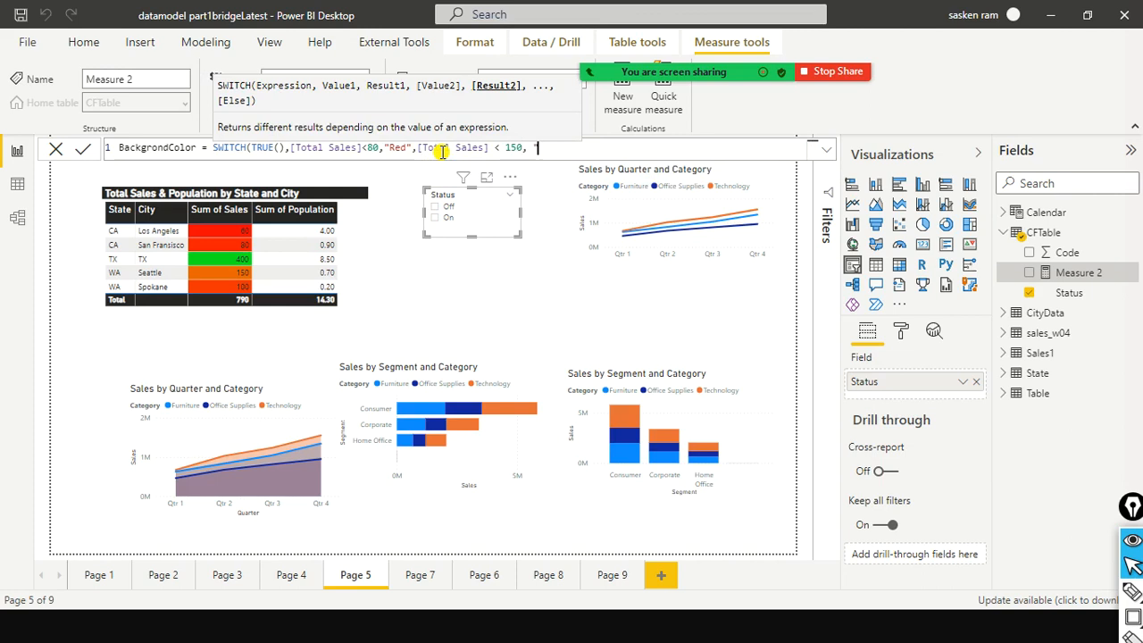
pyautogui.write('Yellow")')
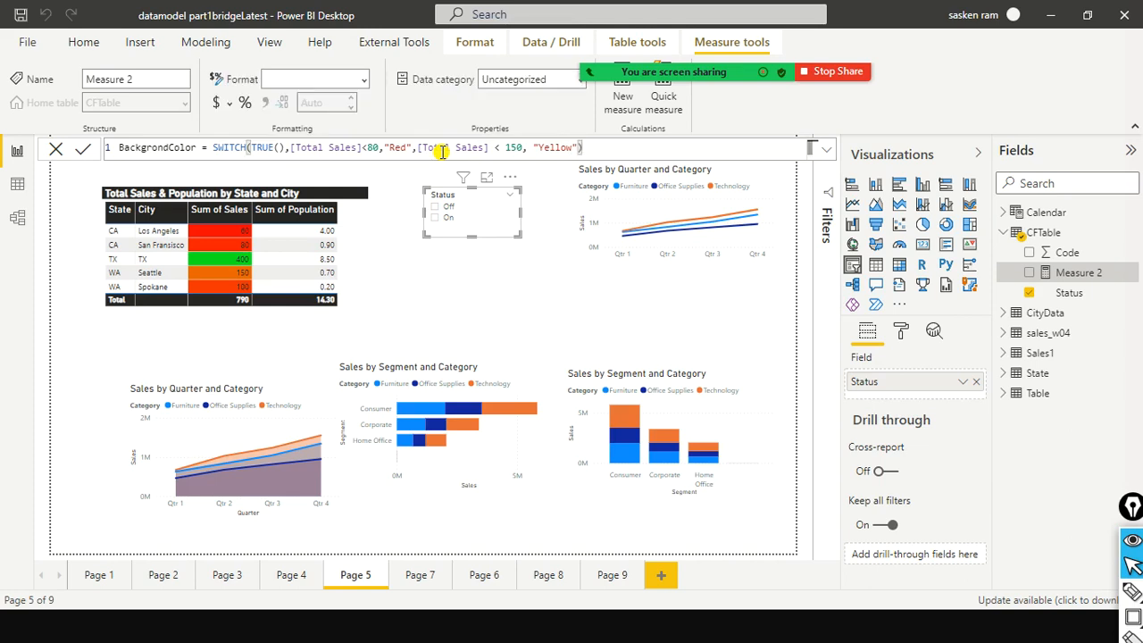
# Insert IF(SELECTEDVALUE( in front of the SWITCH function in the BackgrondColor measure formula
pyautogui.press('Home')
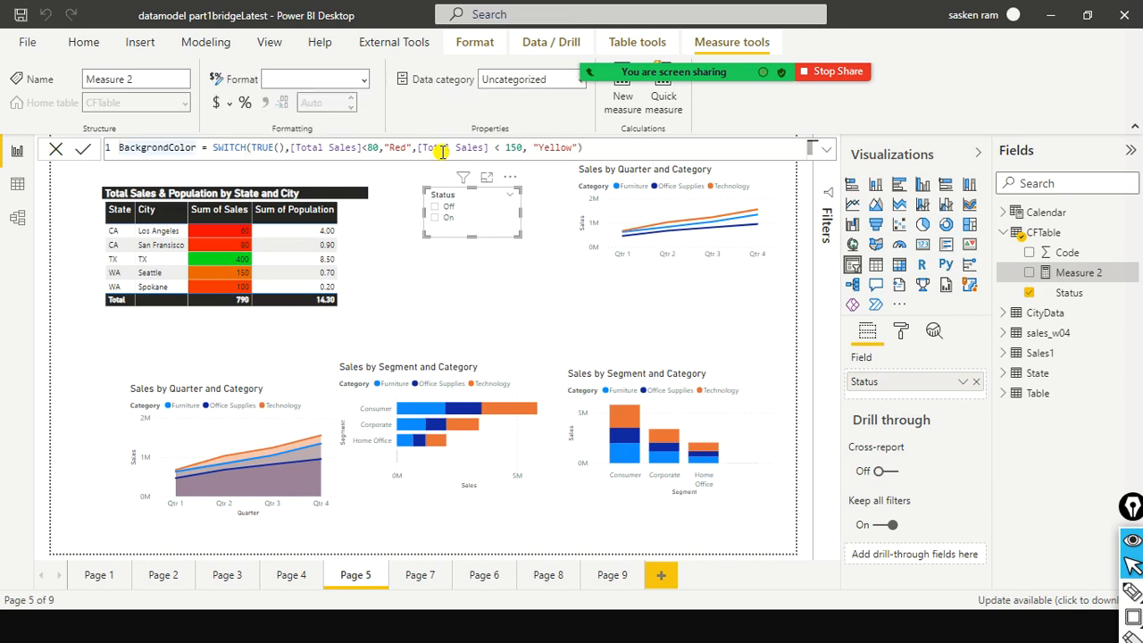
pyautogui.hotkey('ctrl', 'Right')
pyautogui.write('IF')
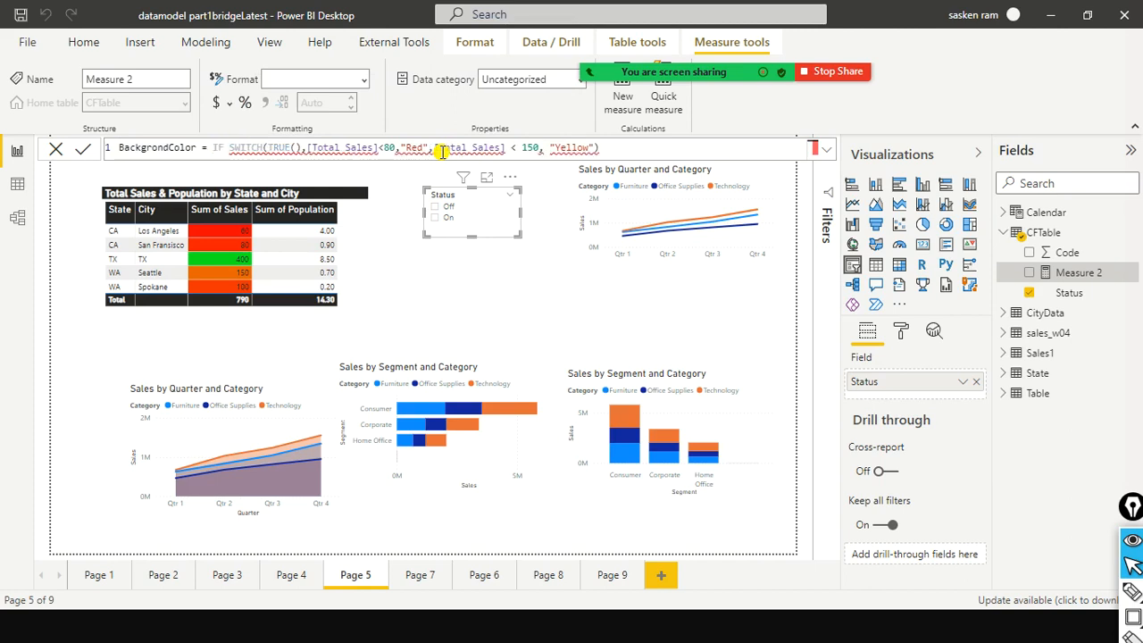
pyautogui.press('BackSpace')
pyautogui.write('(se')
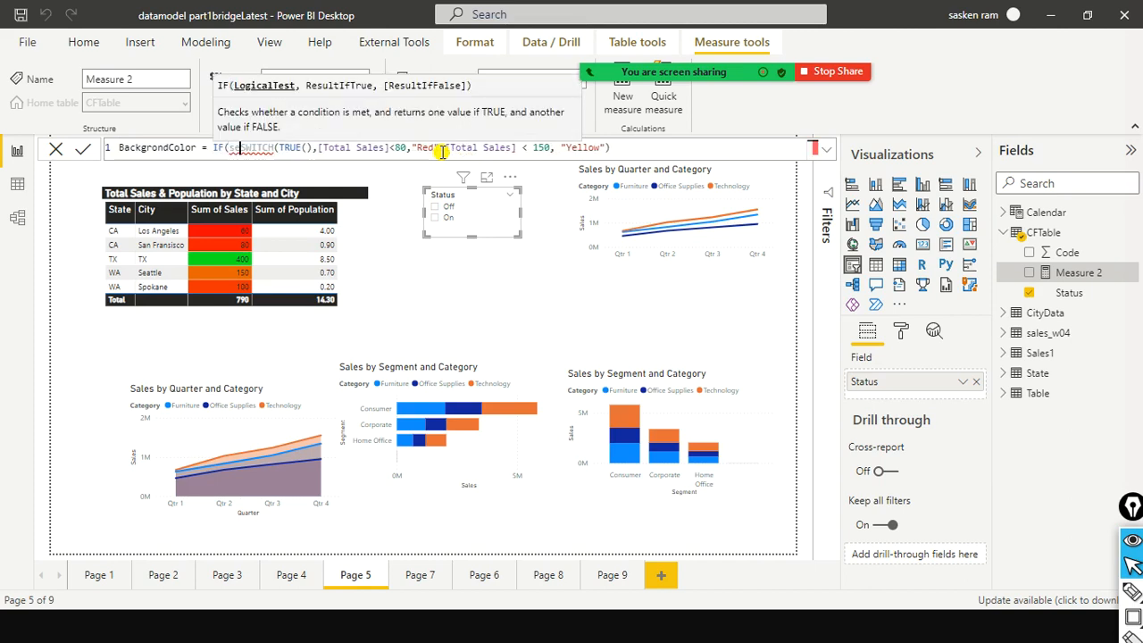
pyautogui.write('lec  ')
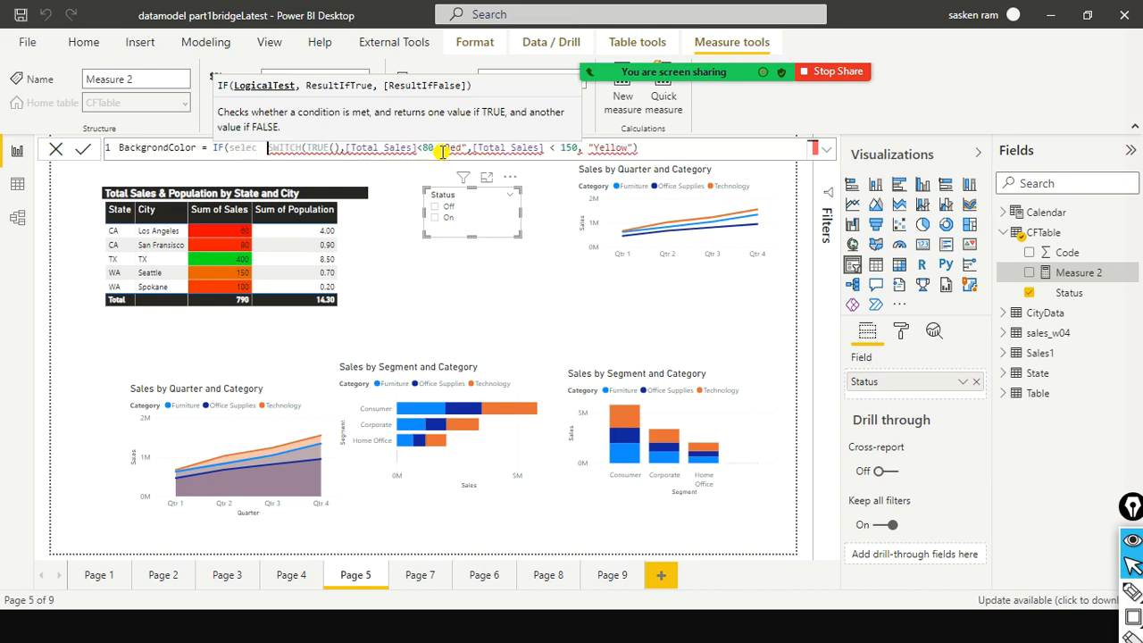
pyautogui.write('te')
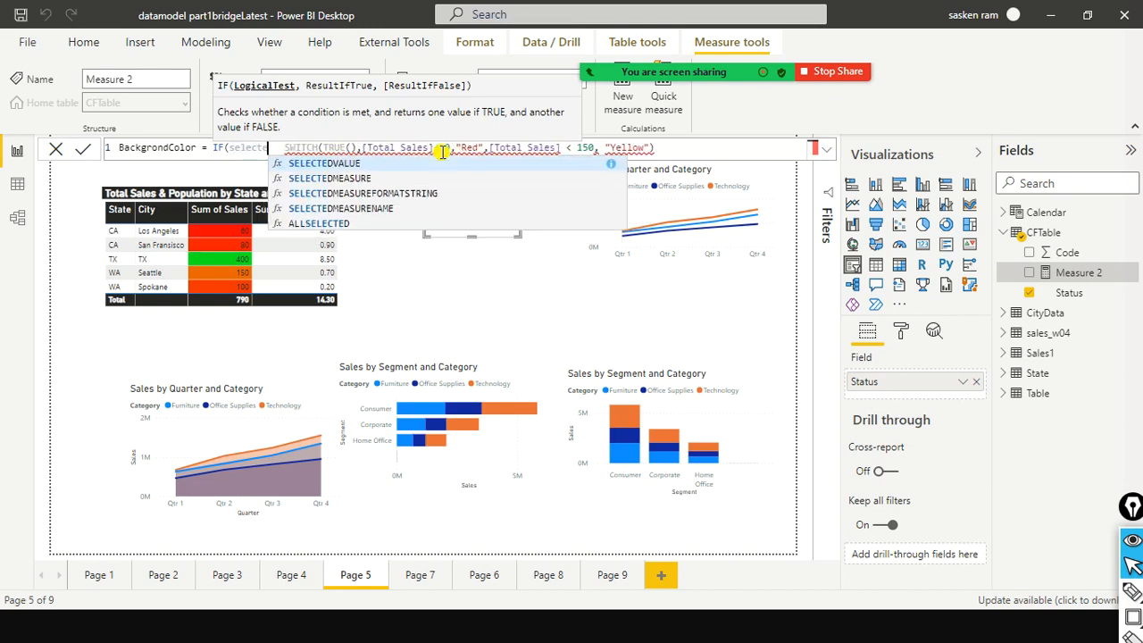
pyautogui.press('Tab')
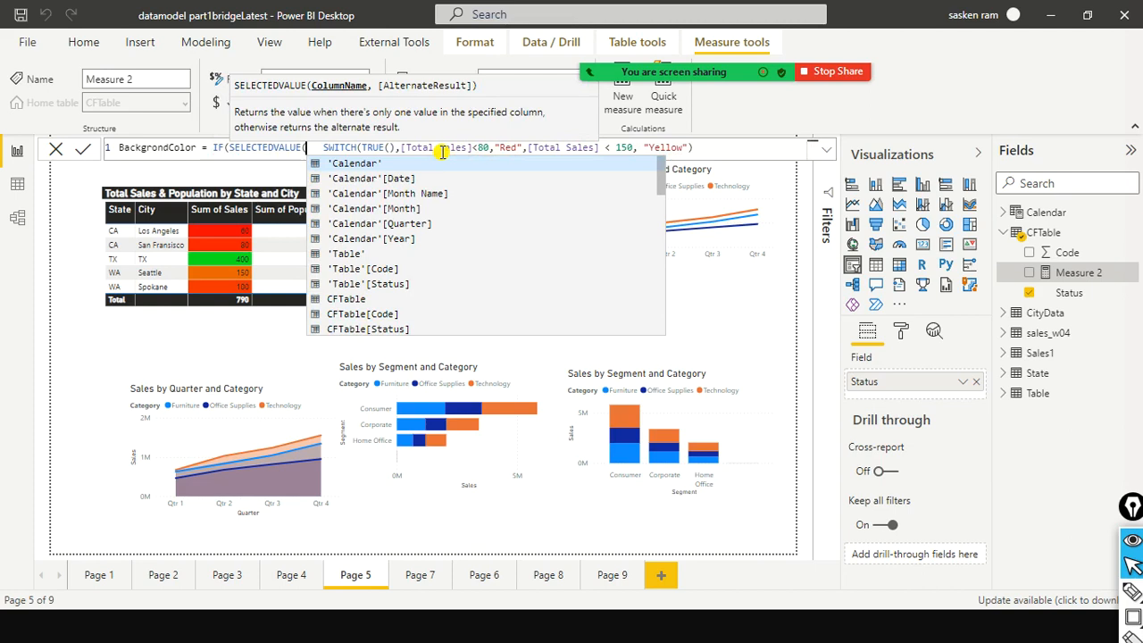
# Enter CFTable[Status] as the column argument of SELECTEDVALUE
pyautogui.write('cf')
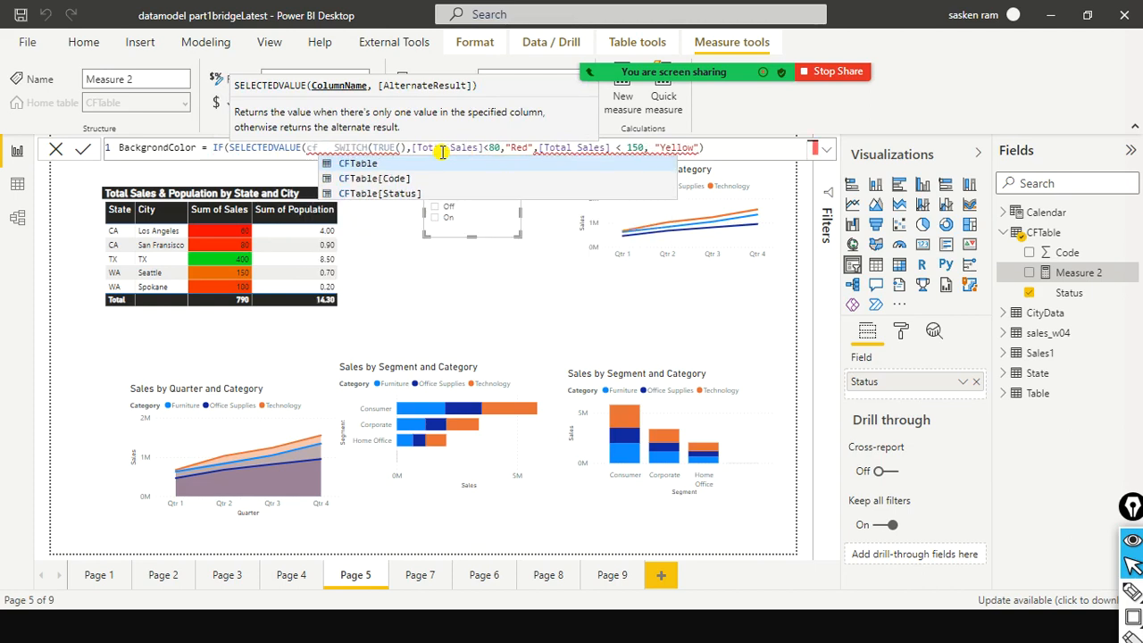
pyautogui.press('Down')
pyautogui.press('Down')
pyautogui.press('Up')
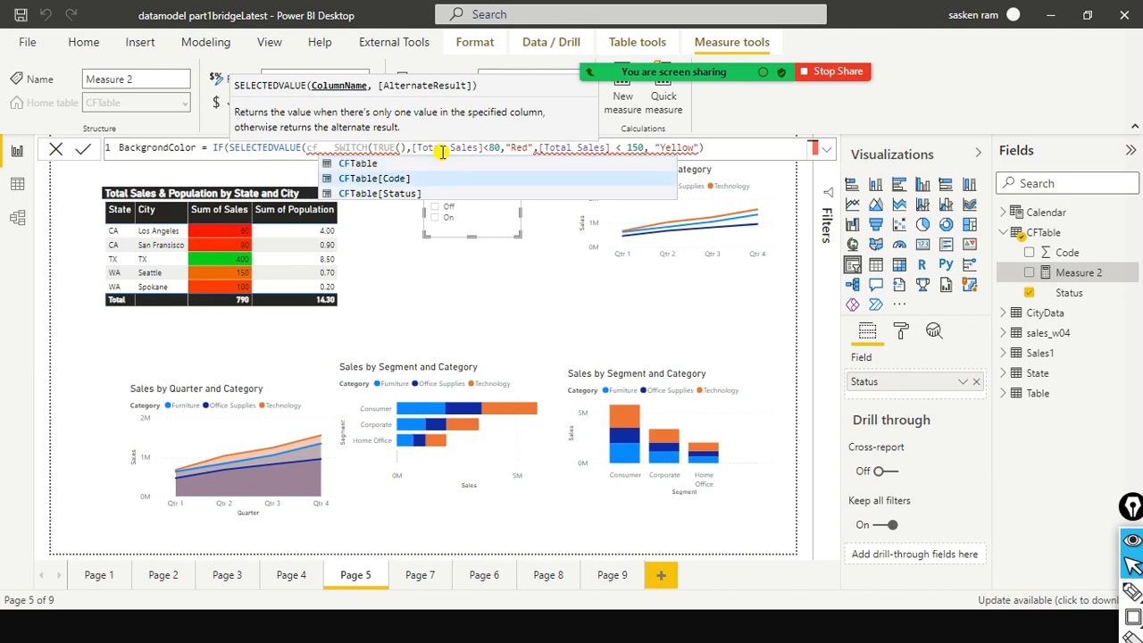
pyautogui.press('Down')
pyautogui.press('Tab')
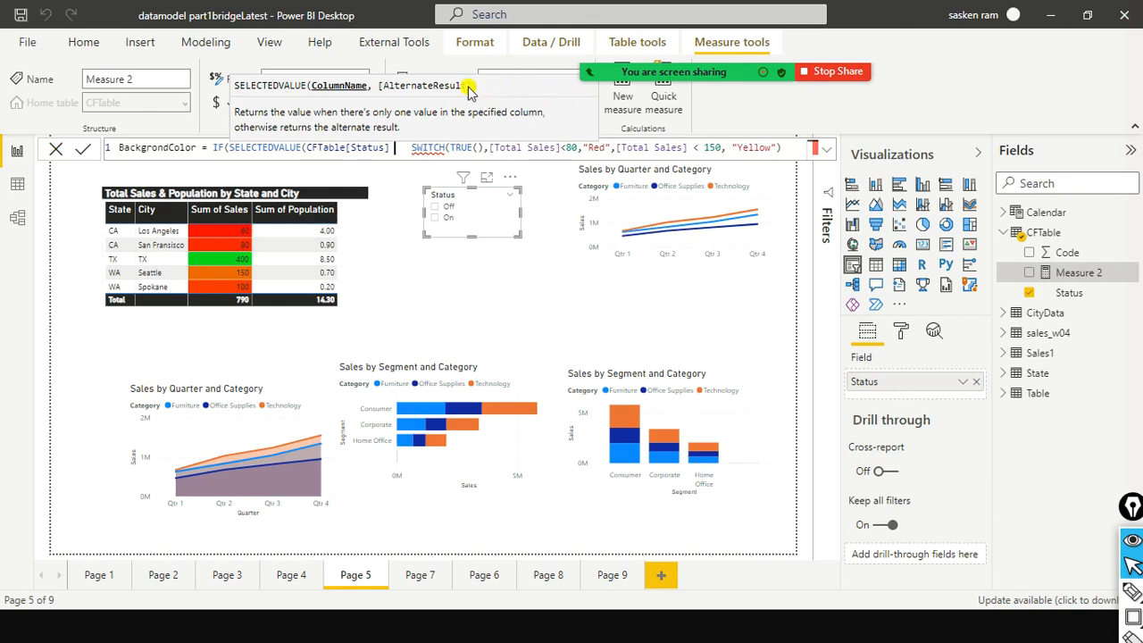
# Replace the SELECTEDVALUE column argument with CFTable[Code]
pyautogui.press('BackSpace')
pyautogui.press('BackSpace')
pyautogui.press('BackSpace')
pyautogui.press('BackSpace')
pyautogui.press('BackSpace')
pyautogui.press('BackSpace')
pyautogui.press('BackSpace')
pyautogui.press('BackSpace')
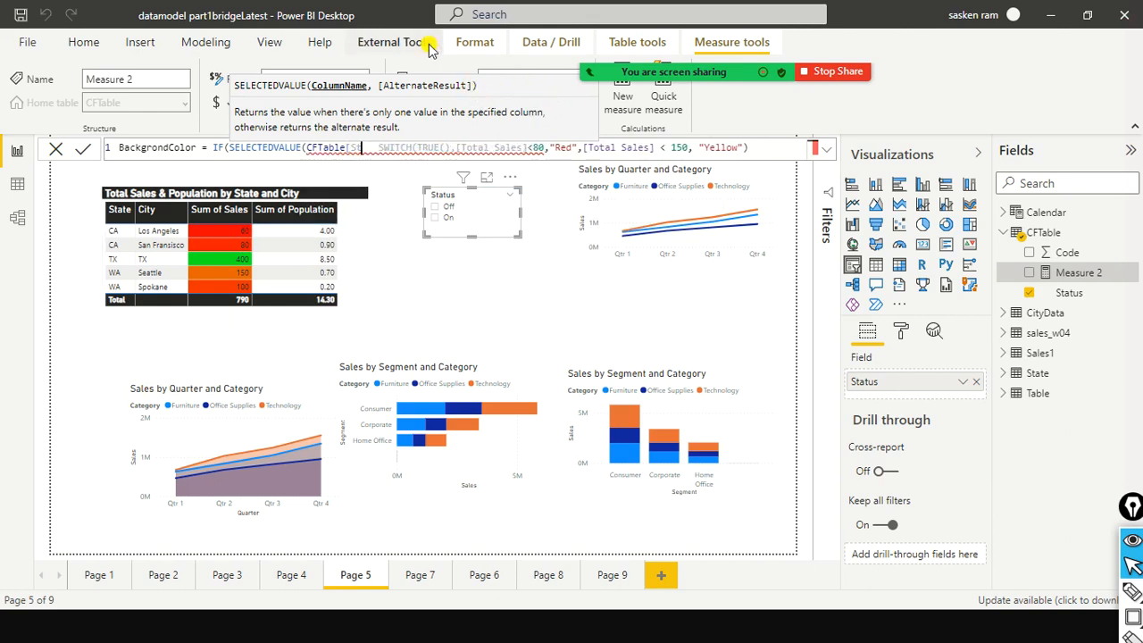
pyautogui.write('code')
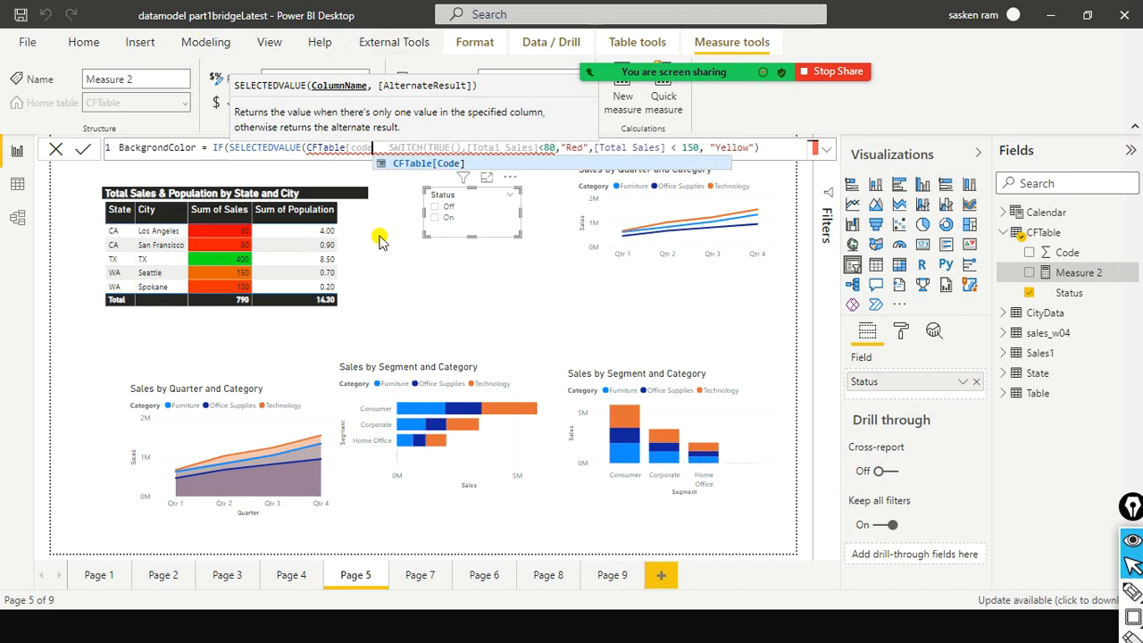
pyautogui.click(432, 166)
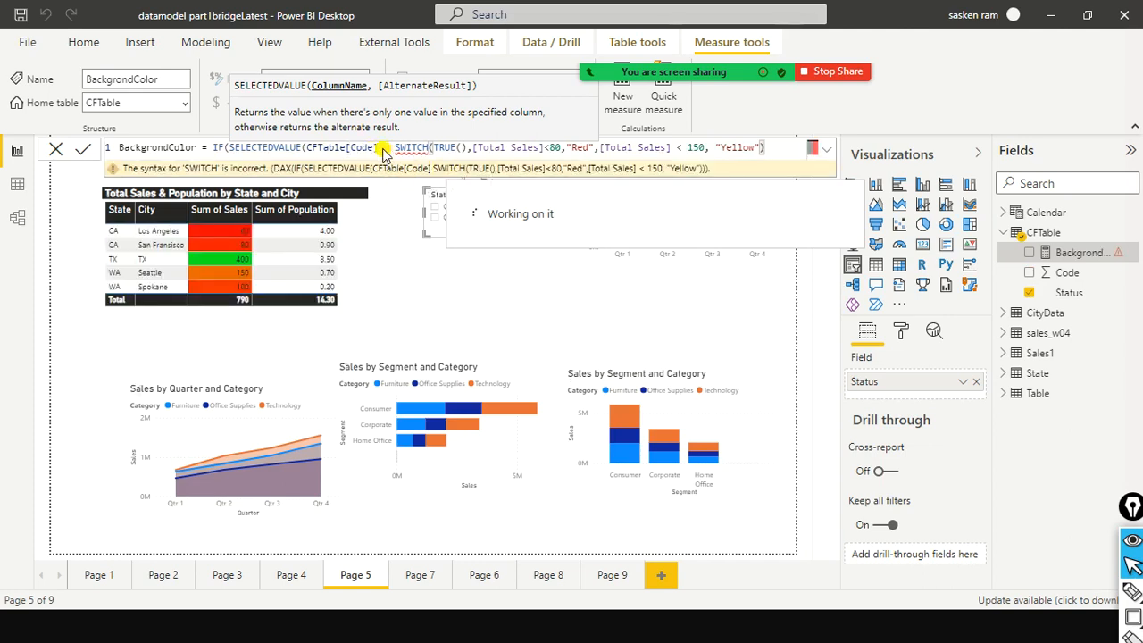
# Complete the IF test as SELECTEDVALUE(CFTable[Code]) = 1 with the SWITCH as its true result, and close the IF function
pyautogui.click(386, 149)
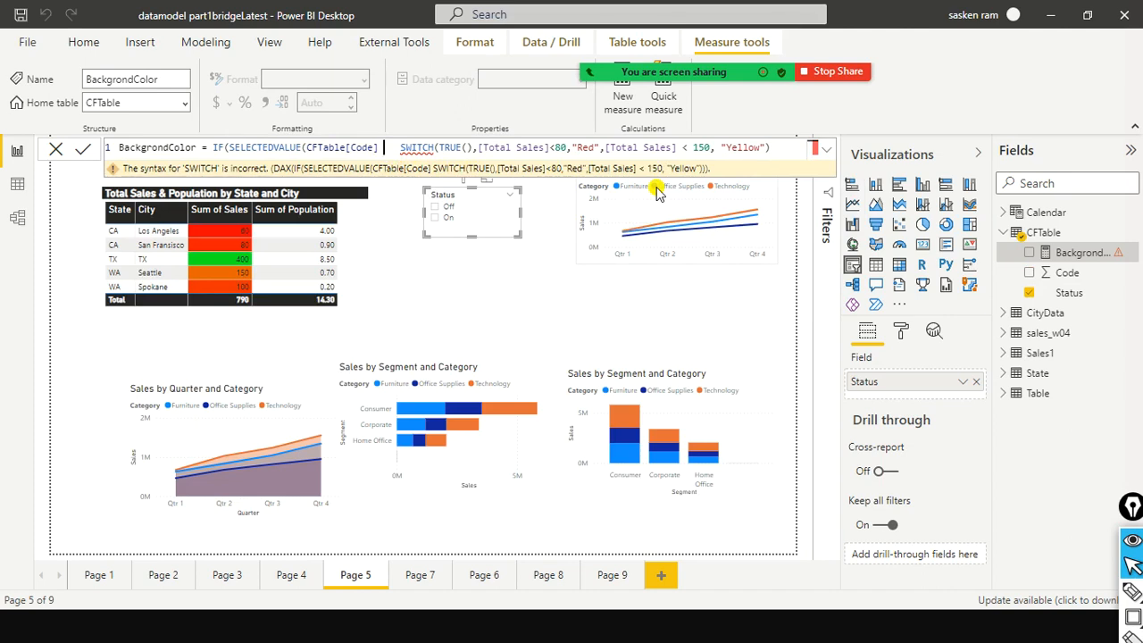
pyautogui.press('BackSpace')
pyautogui.write(') = 1')
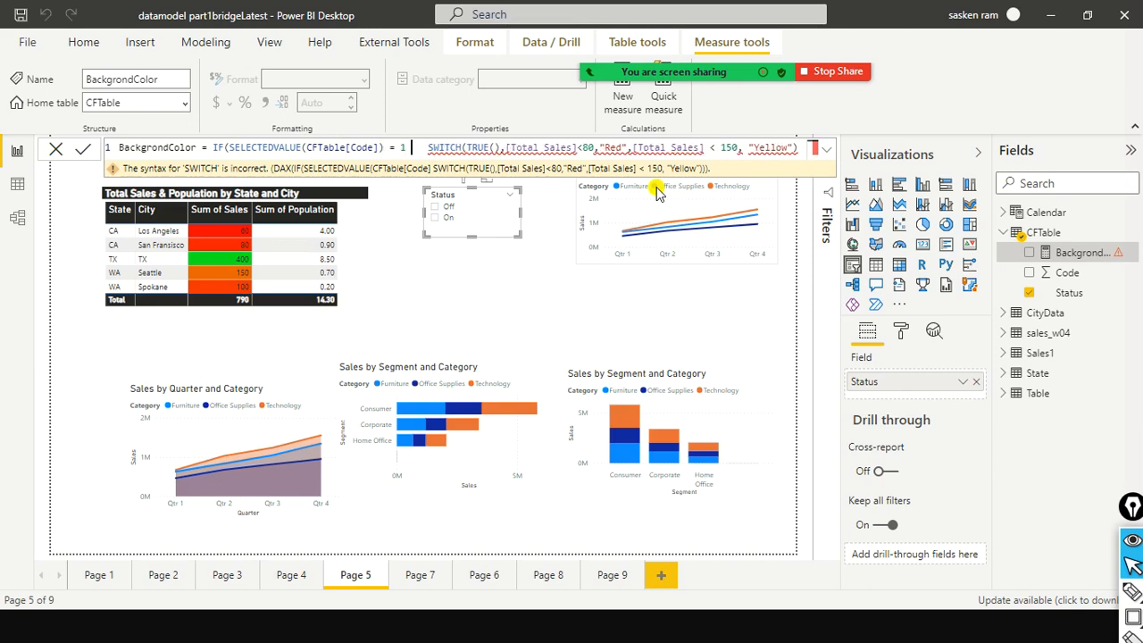
pyautogui.write(' ,')
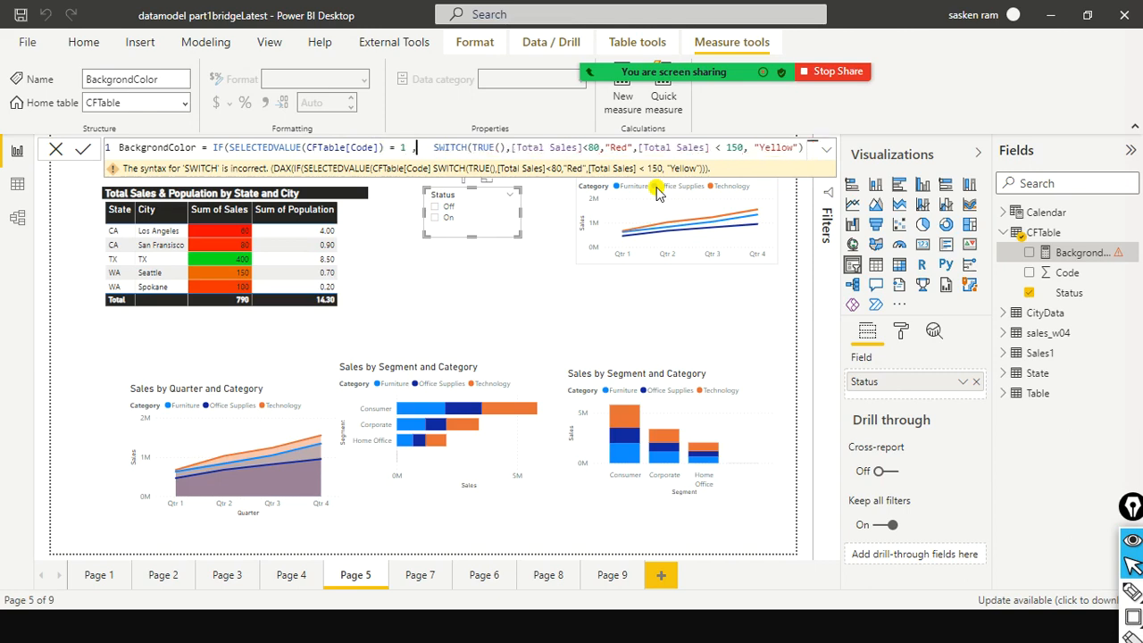
pyautogui.press('Delete')
pyautogui.press('Delete')
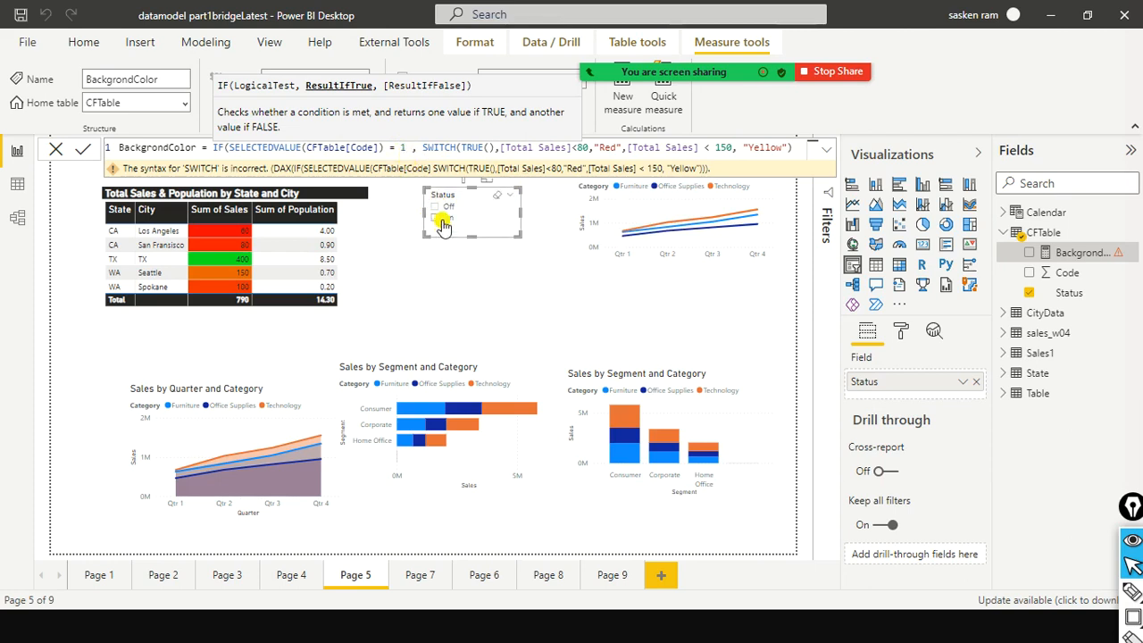
pyautogui.click(594, 150)
pyautogui.press('End')
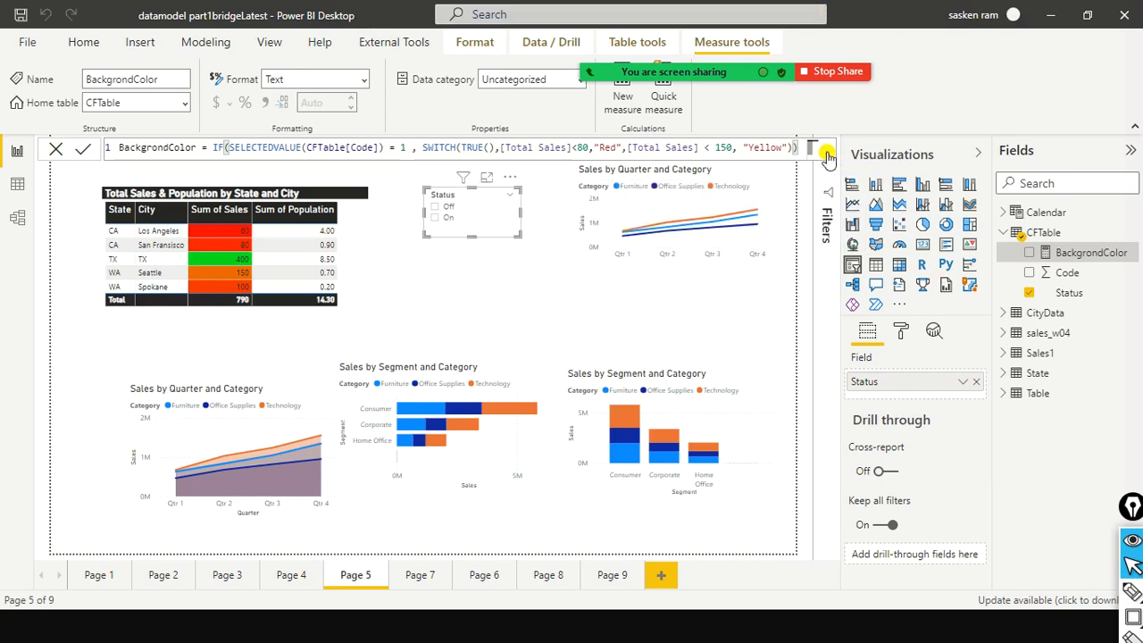
# Expand the formula editor and put the SWITCH function on its own indented second line
pyautogui.click(826, 154)
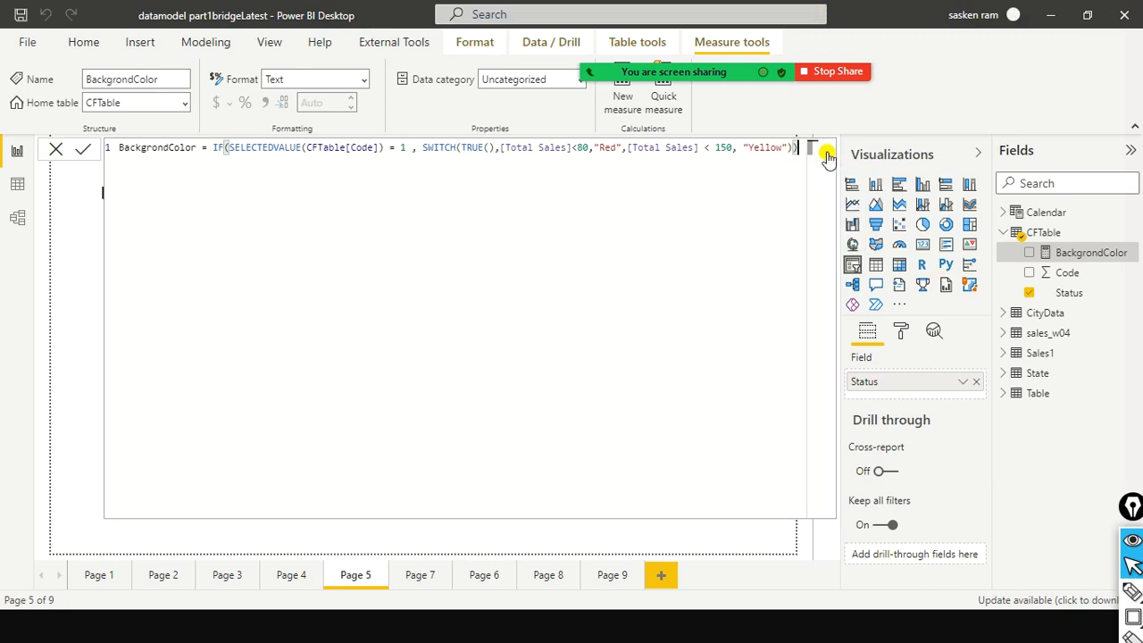
pyautogui.click(422, 148)
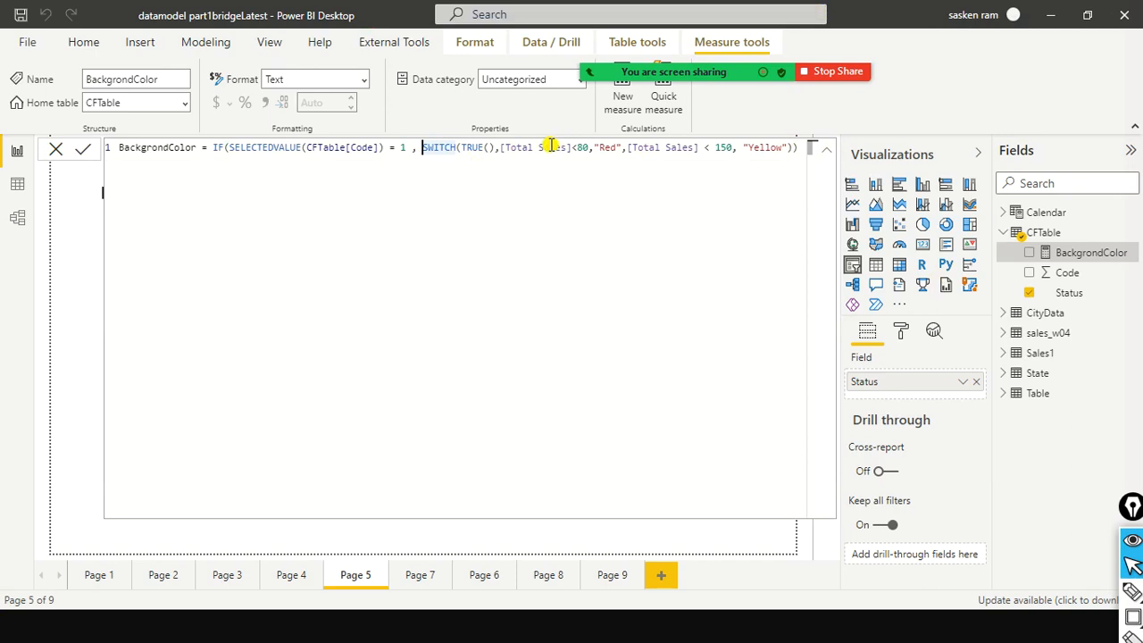
pyautogui.hotkey('shift', 'Return')
pyautogui.press('Tab')
pyautogui.press('Tab')
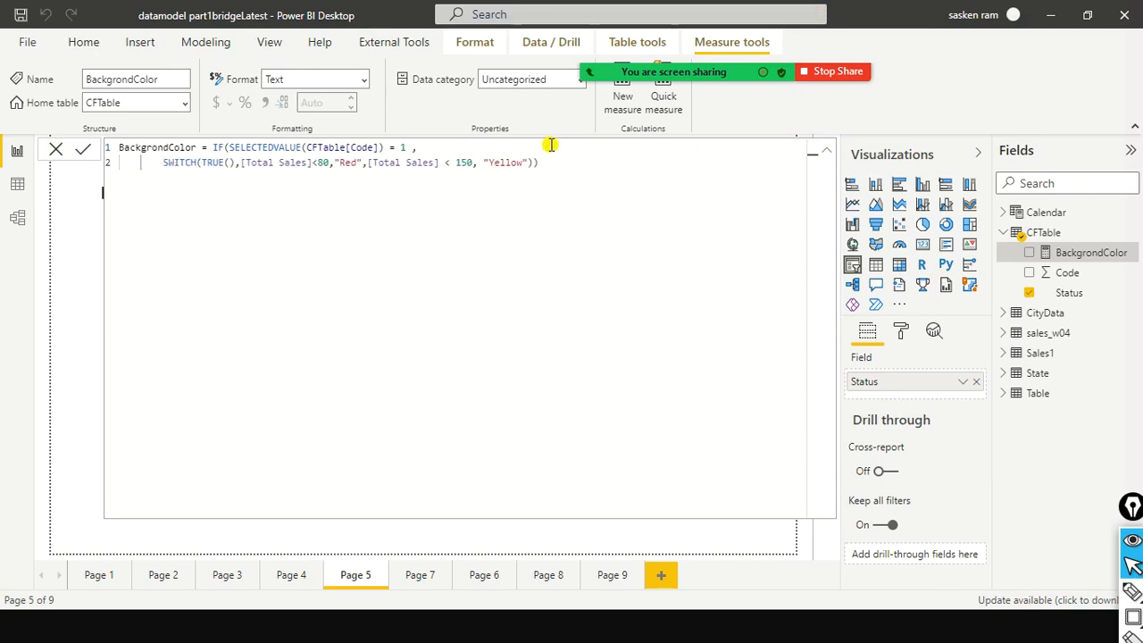
pyautogui.press('Tab')
pyautogui.press('Tab')
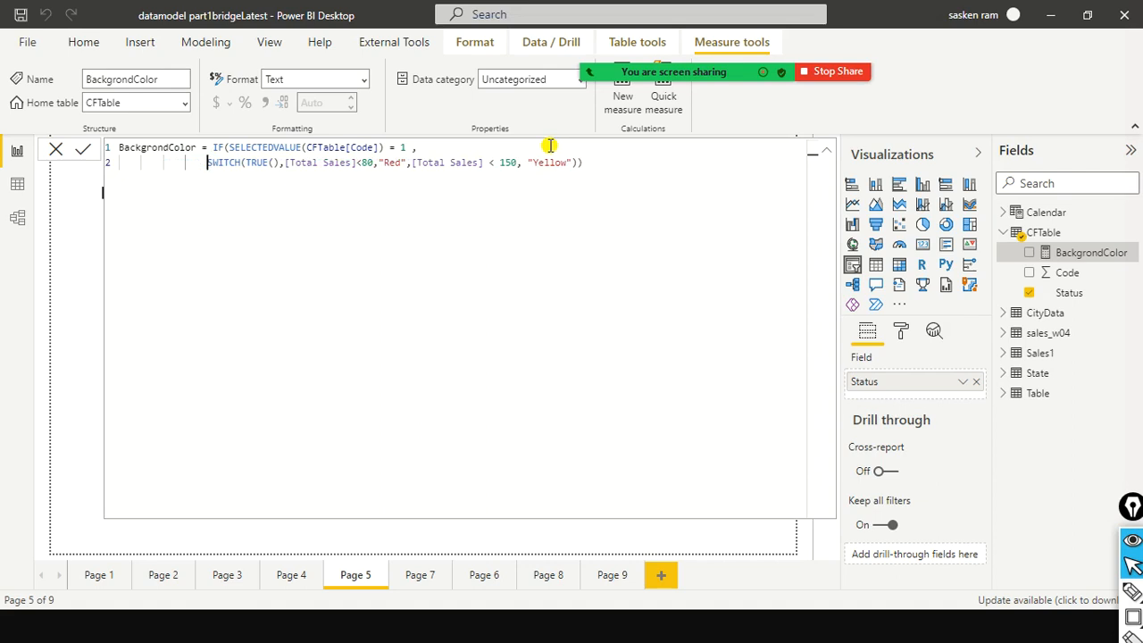
# Put the [Total Sales] < 150, "Yellow" condition on its own indented third line and collapse the formula editor
pyautogui.press('Right')
pyautogui.press('Right')
pyautogui.press('Right')
pyautogui.press('Right')
pyautogui.press('Right')
pyautogui.press('Right')
pyautogui.press('Right')
pyautogui.press('Right')
pyautogui.press('Right')
pyautogui.press('Right')
pyautogui.press('Right')
pyautogui.press('Right')
pyautogui.press('Right')
pyautogui.press('Right')
pyautogui.press('Right')
pyautogui.hotkey('shift', 'Return')
pyautogui.press('Tab')
pyautogui.press('Tab')
pyautogui.press('Tab')
pyautogui.press('Tab')
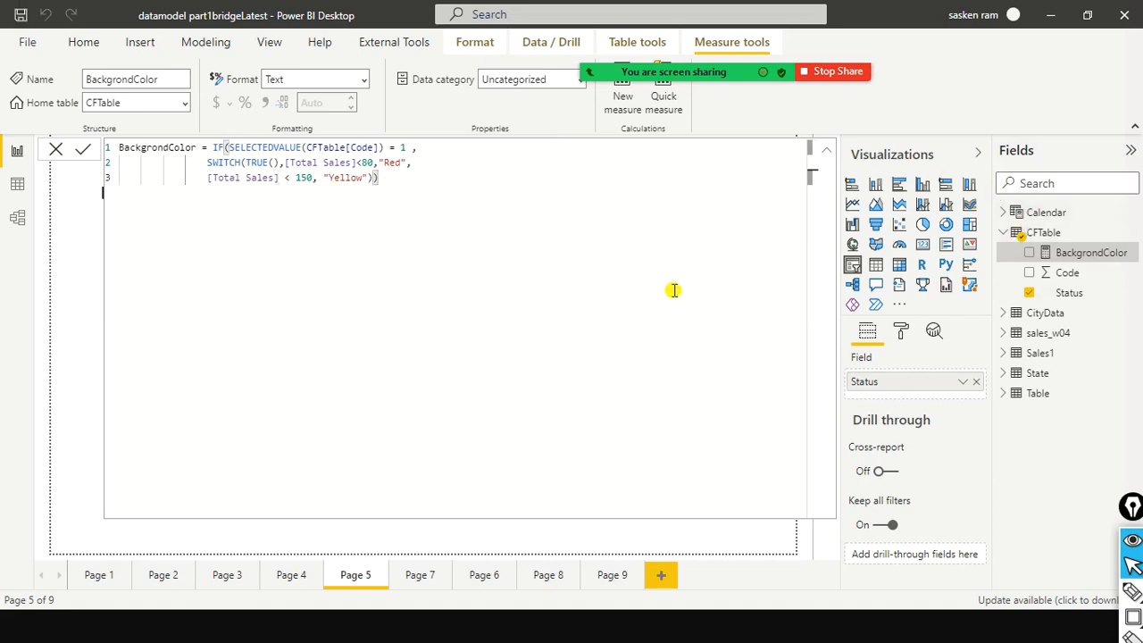
pyautogui.click(829, 156)
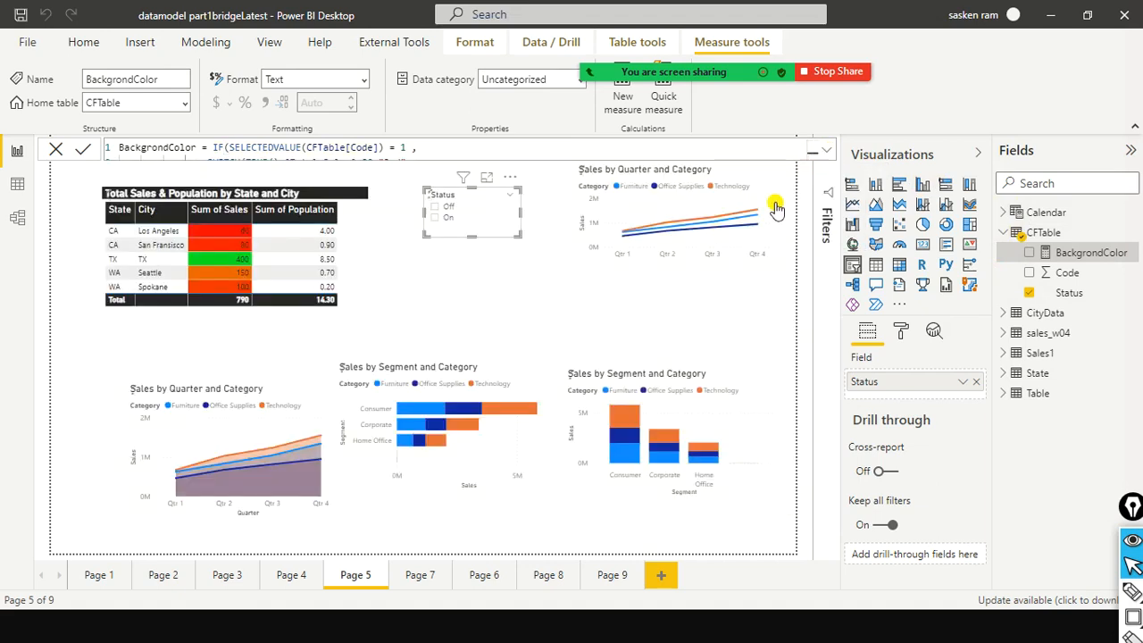
# Add the BackgrondColor measure to the State and City table and widen the table to fit the new column
pyautogui.click(371, 271)
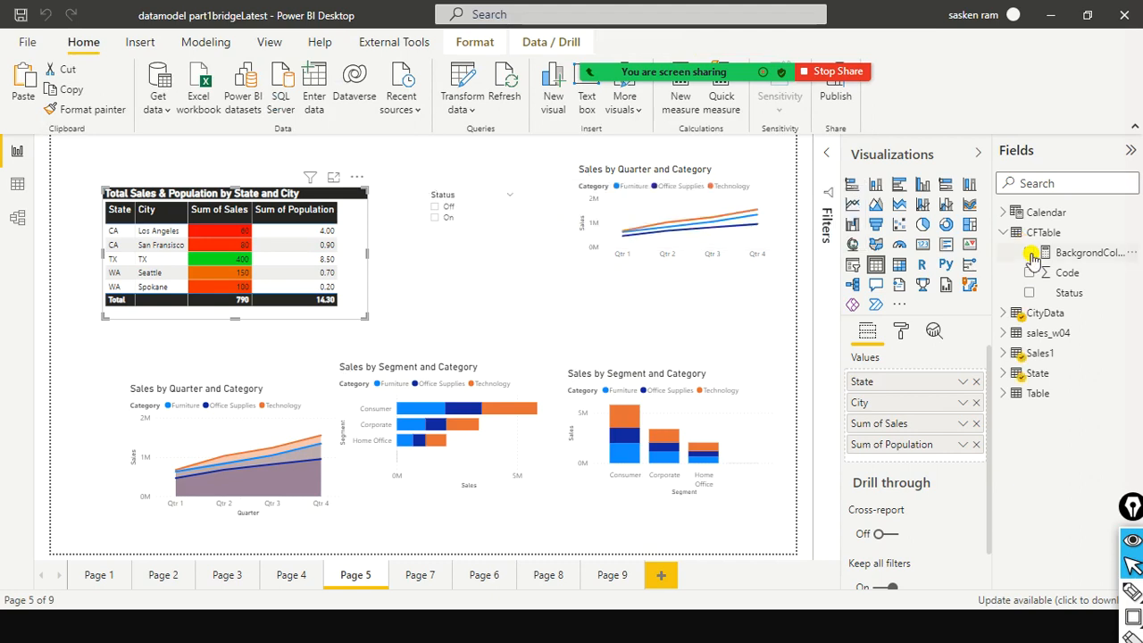
pyautogui.click(1029, 255)
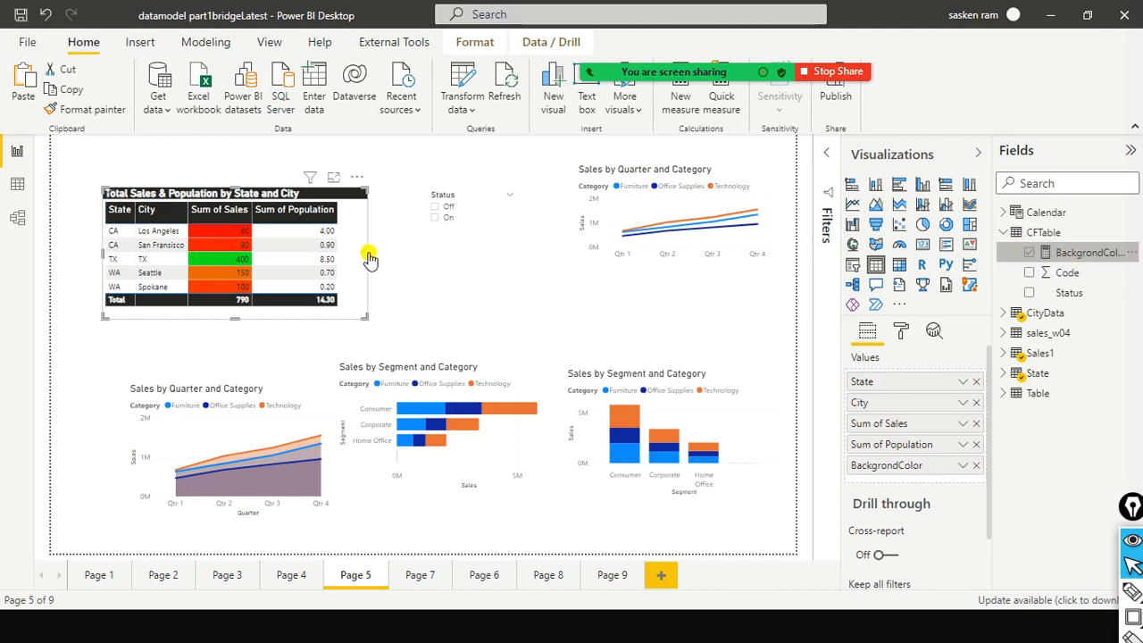
pyautogui.moveTo(366, 254); pyautogui.dragTo(394, 251)
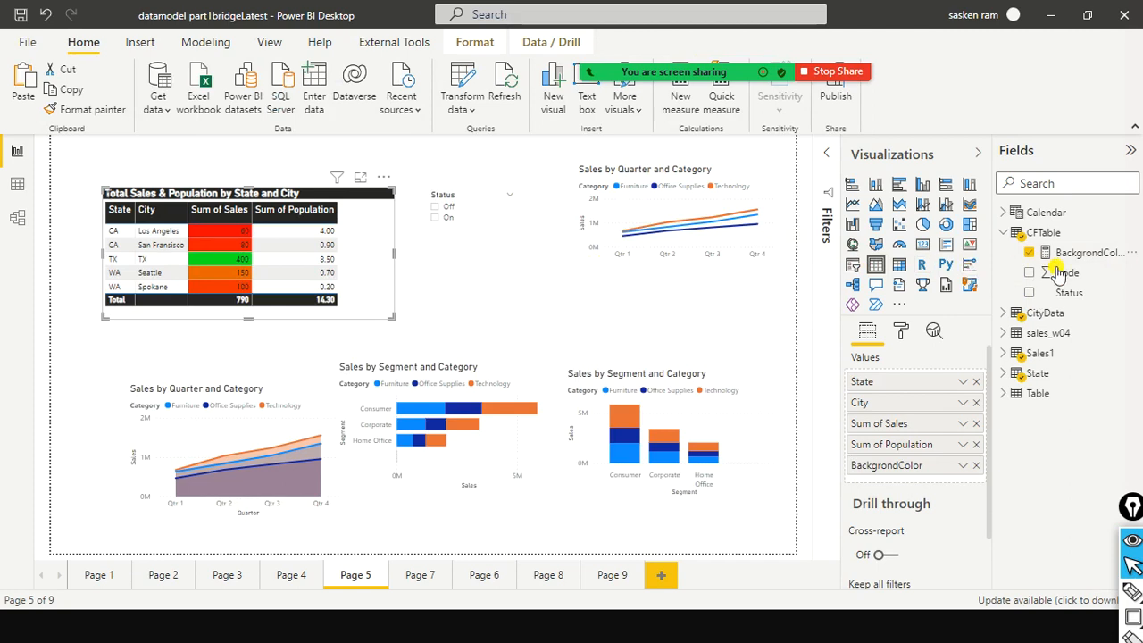
pyautogui.moveTo(396, 254)
pyautogui.mouseDown()
pyautogui.moveTo(422, 250)
pyautogui.moveTo(396, 263)
pyautogui.mouseUp()
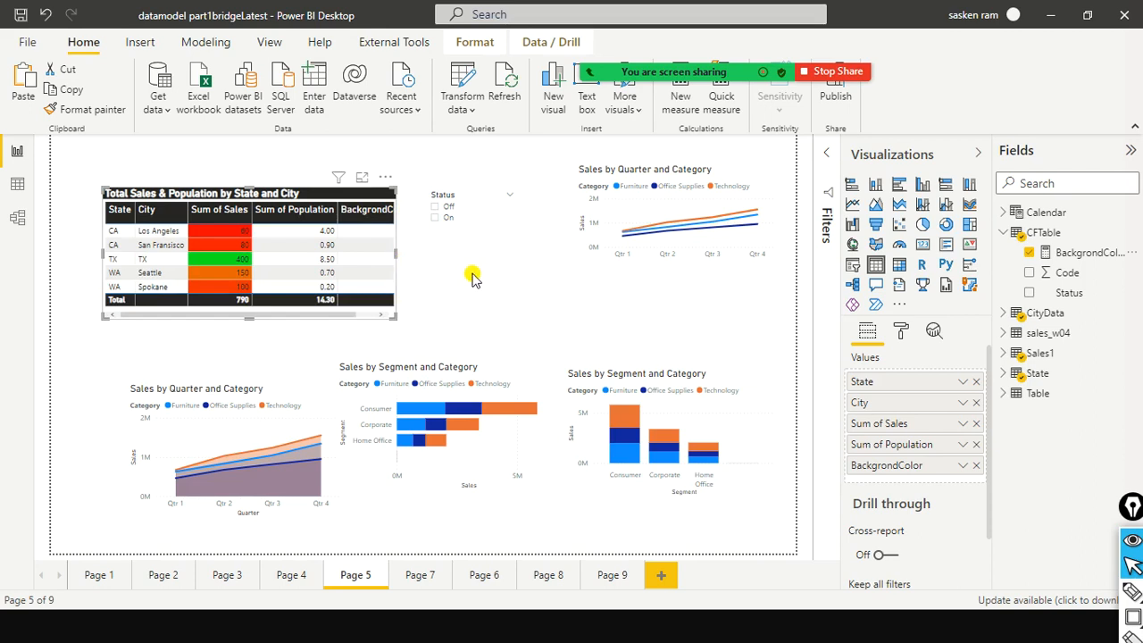
# Check the BackgrondColor measure's formula, then try the Status slicer's Off option and clear the selection
pyautogui.click(1093, 257)
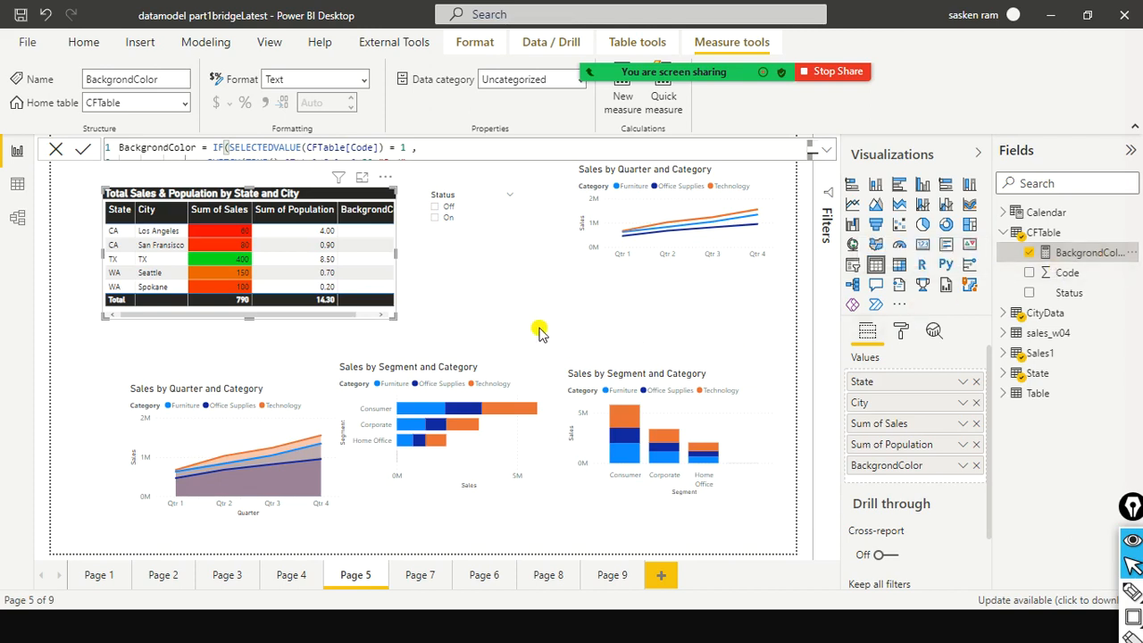
pyautogui.click(485, 256)
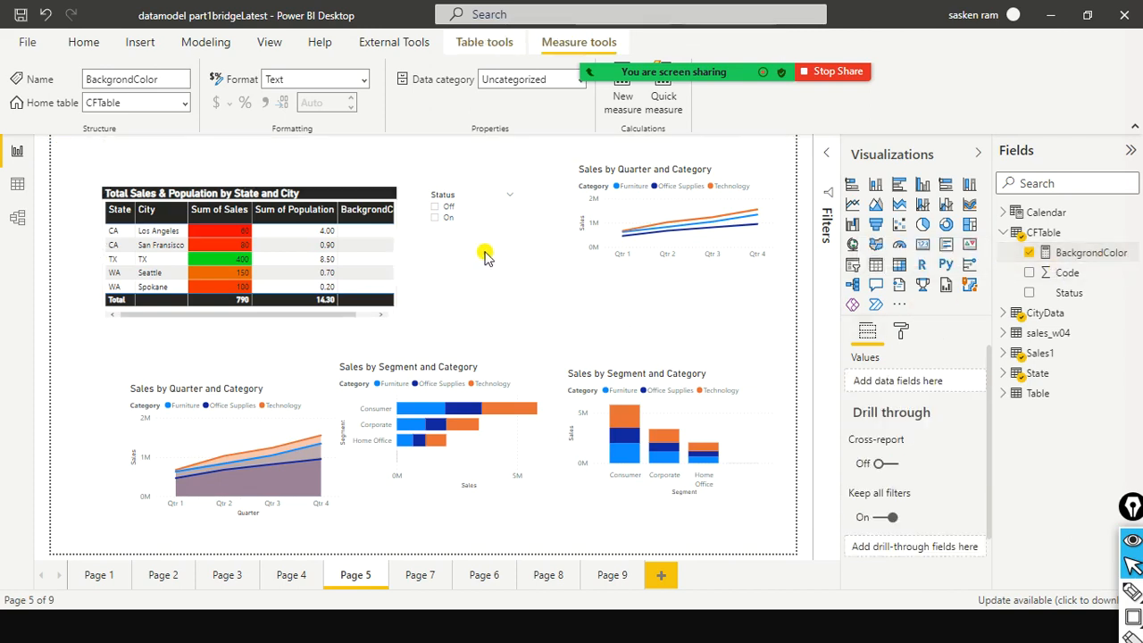
pyautogui.click(437, 214)
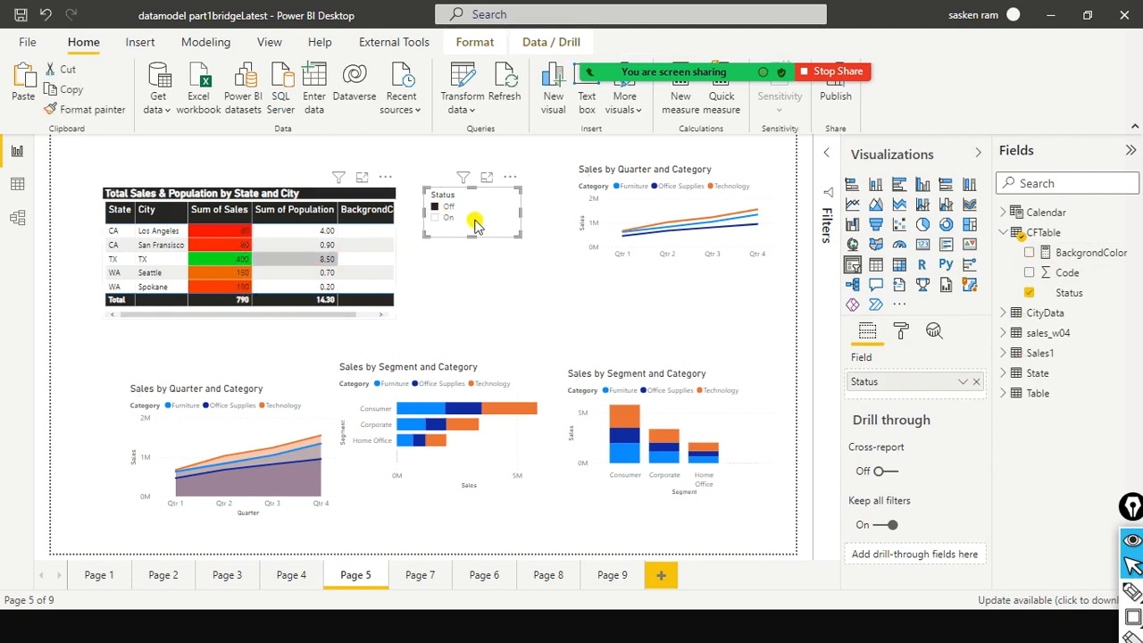
pyautogui.click(497, 195)
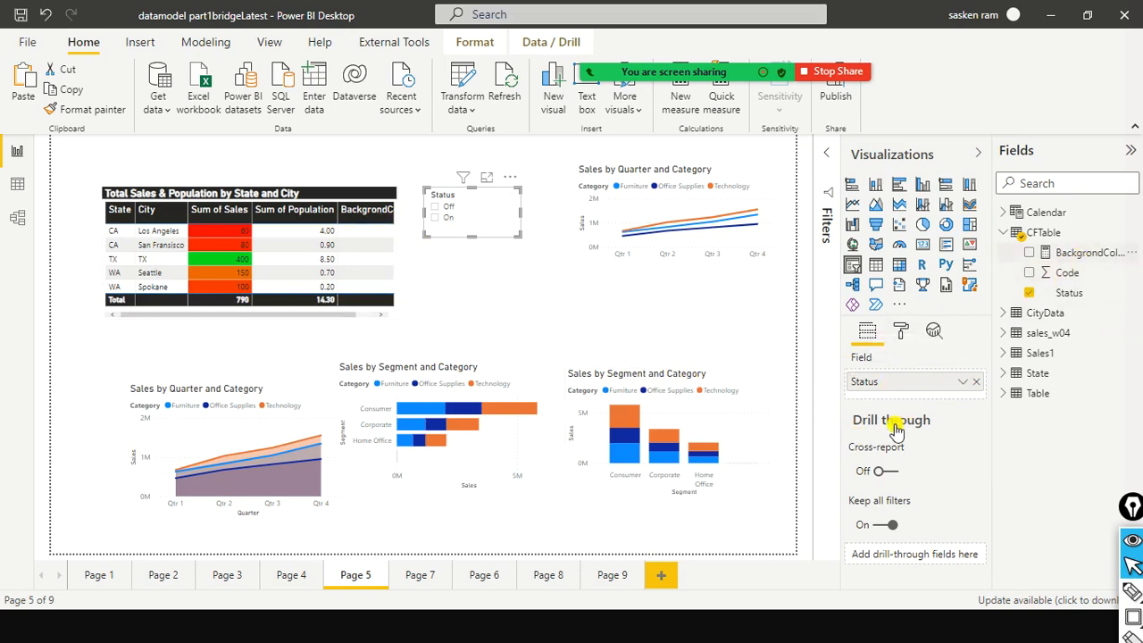
pyautogui.moveTo(891, 385); pyautogui.dragTo(375, 266)
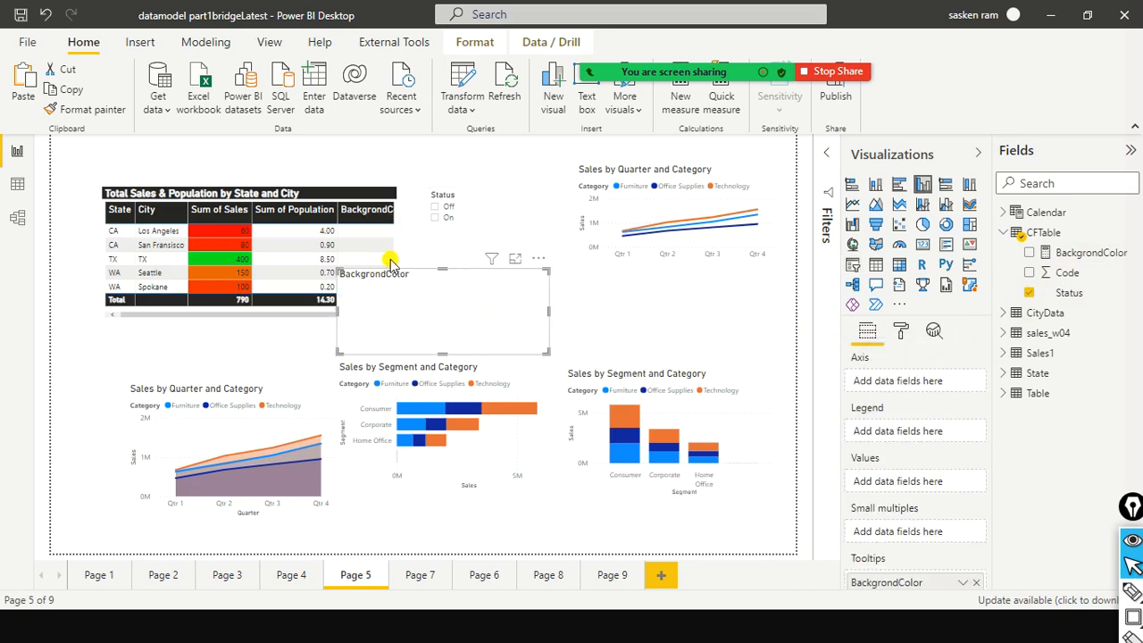
pyautogui.click(533, 264)
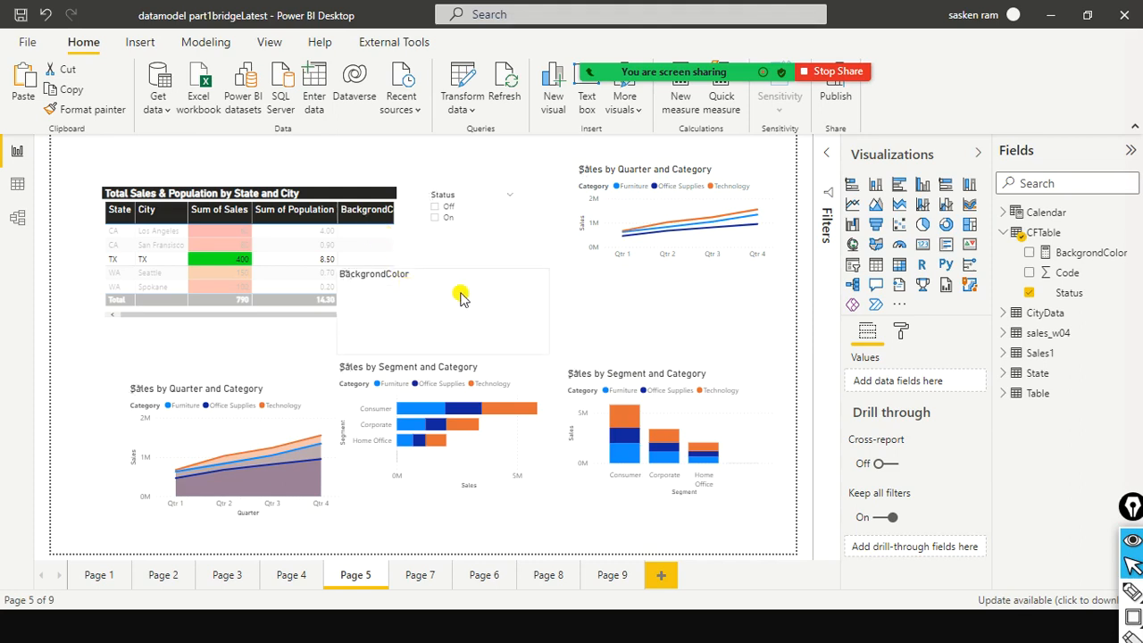
pyautogui.click(568, 309)
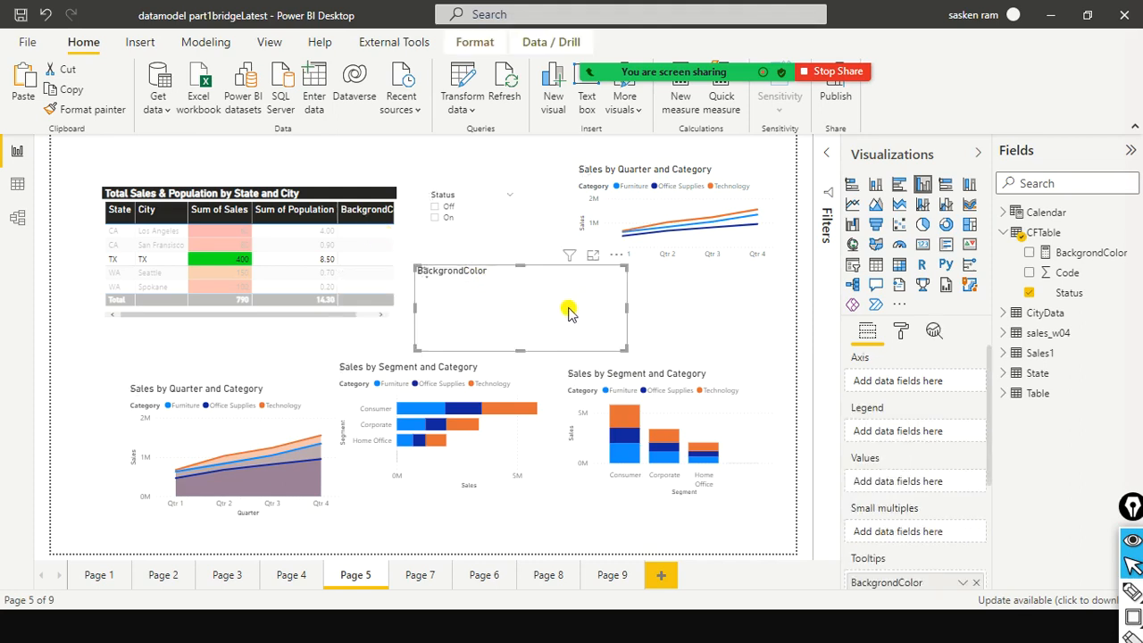
pyautogui.click(618, 257)
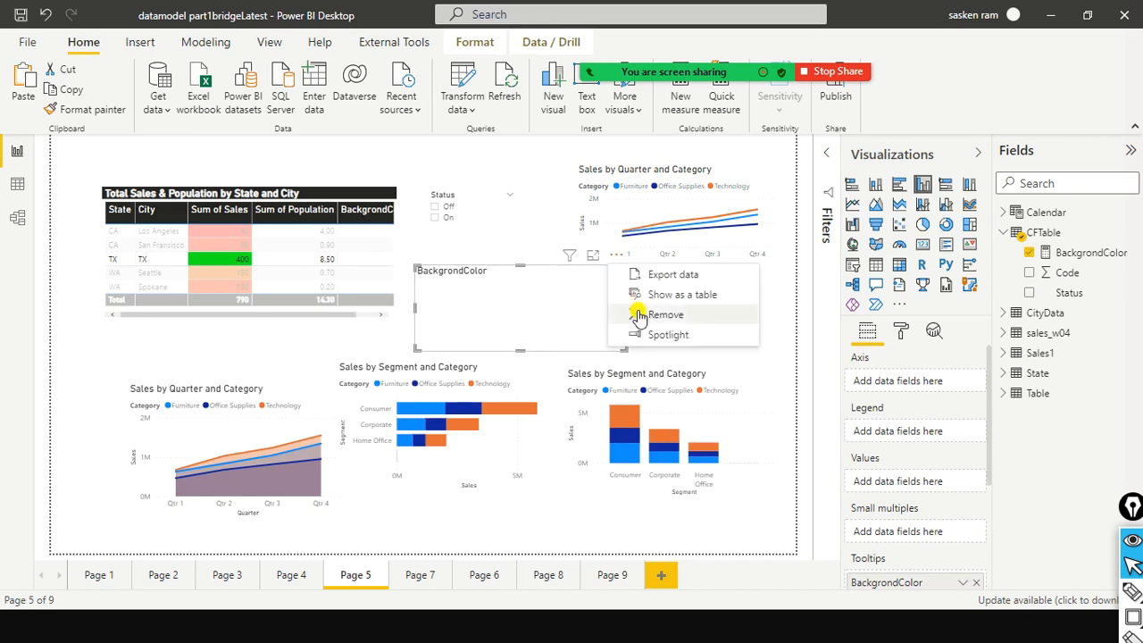
pyautogui.click(634, 320)
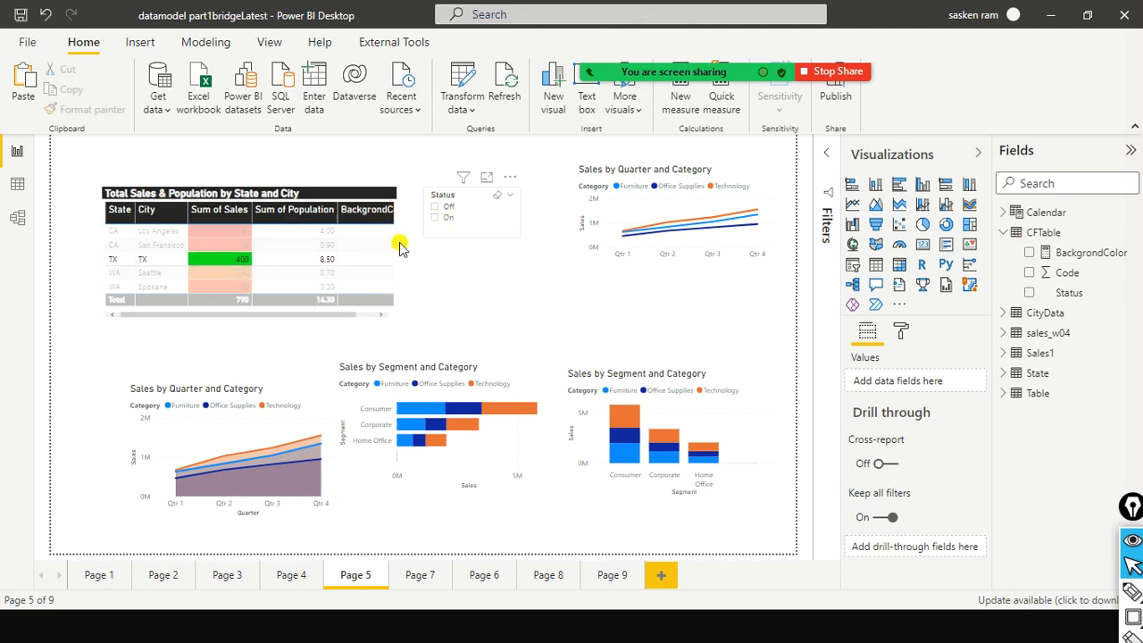
# Examine the BackgrondColor column of the State and City table for the San Francisco, Seattle, Los Angeles and TX rows
pyautogui.click(382, 315)
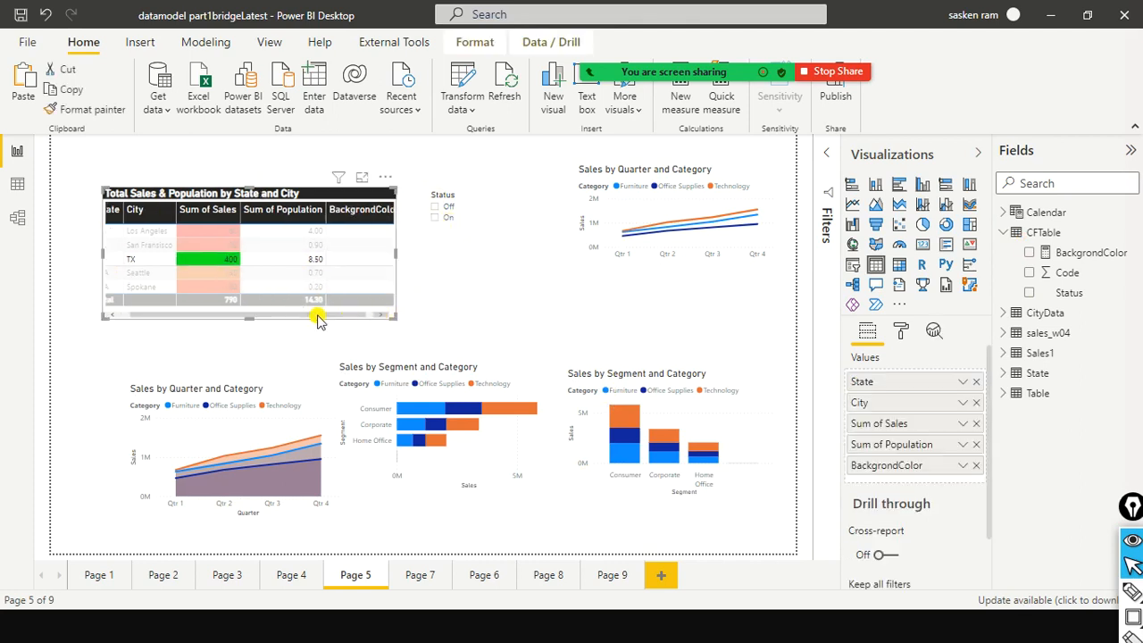
pyautogui.click(275, 326)
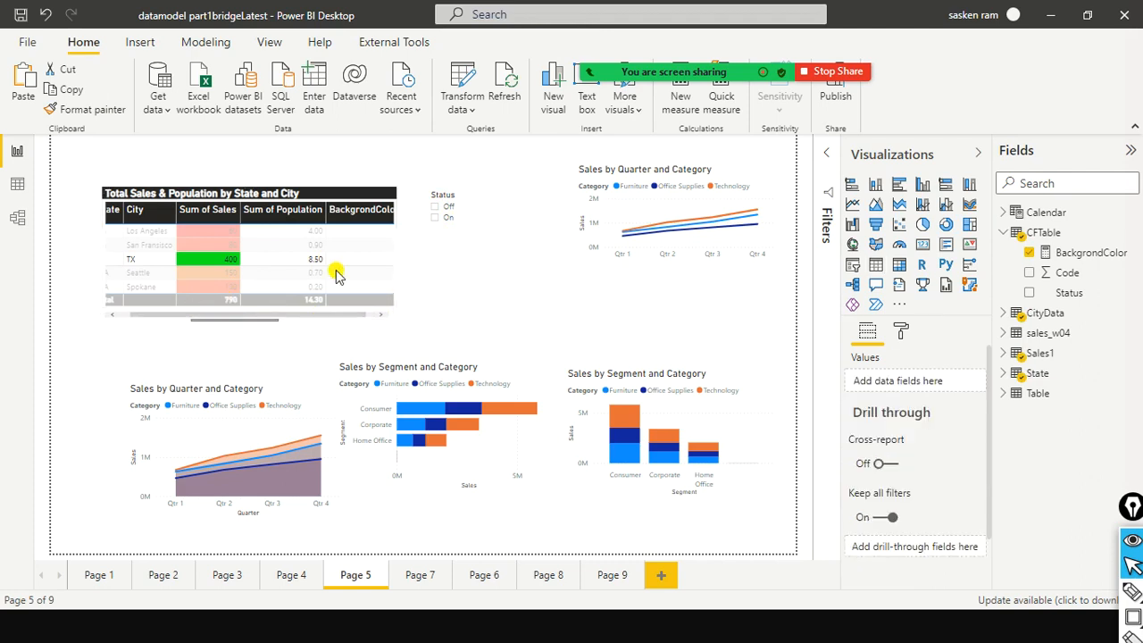
pyautogui.click(386, 246)
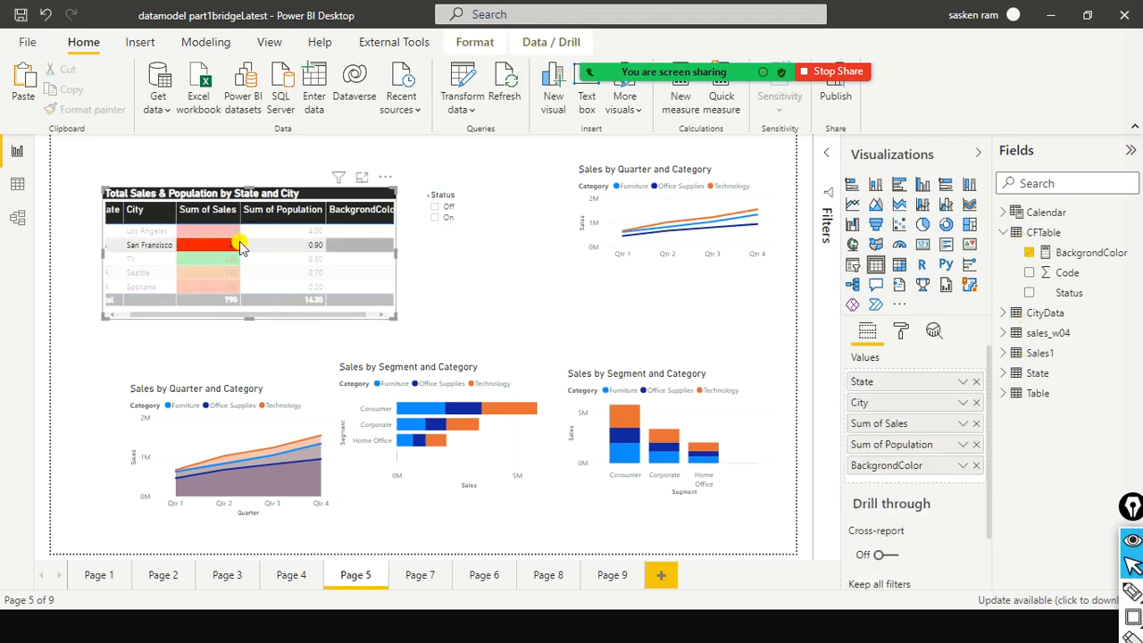
pyautogui.click(351, 231)
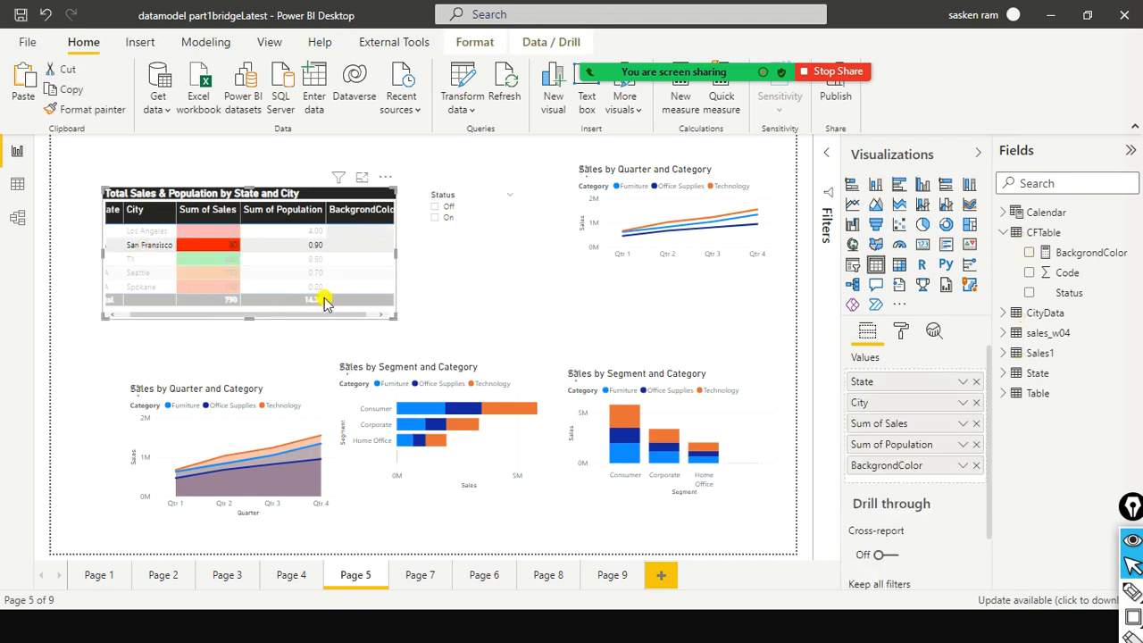
pyautogui.click(379, 281)
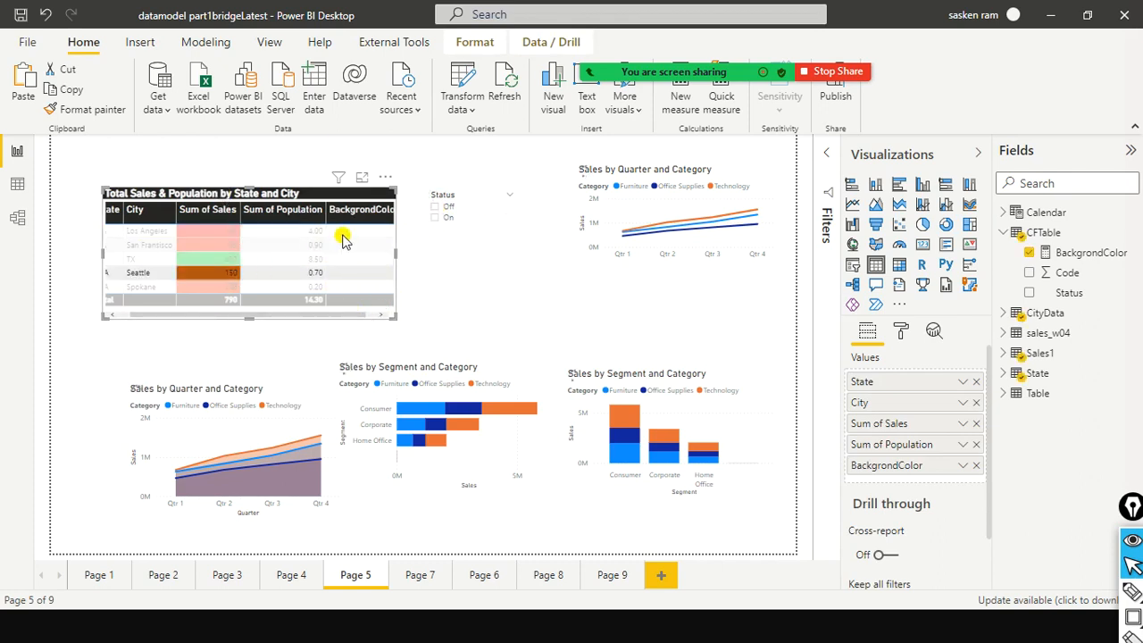
pyautogui.click(379, 237)
pyautogui.click(490, 300)
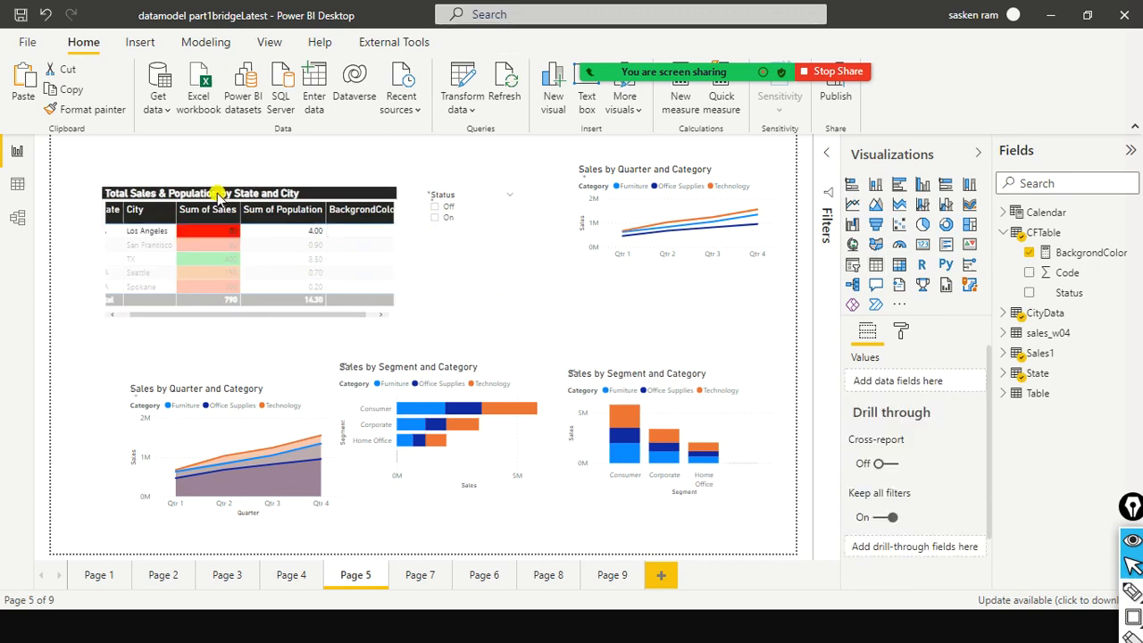
pyautogui.click(391, 260)
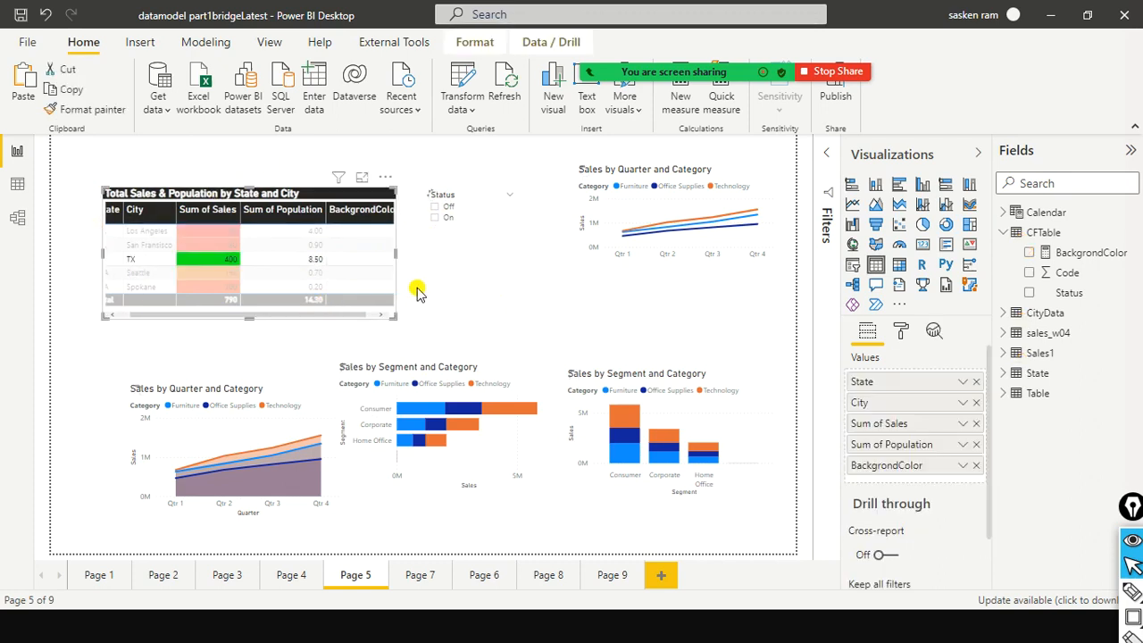
pyautogui.click(417, 290)
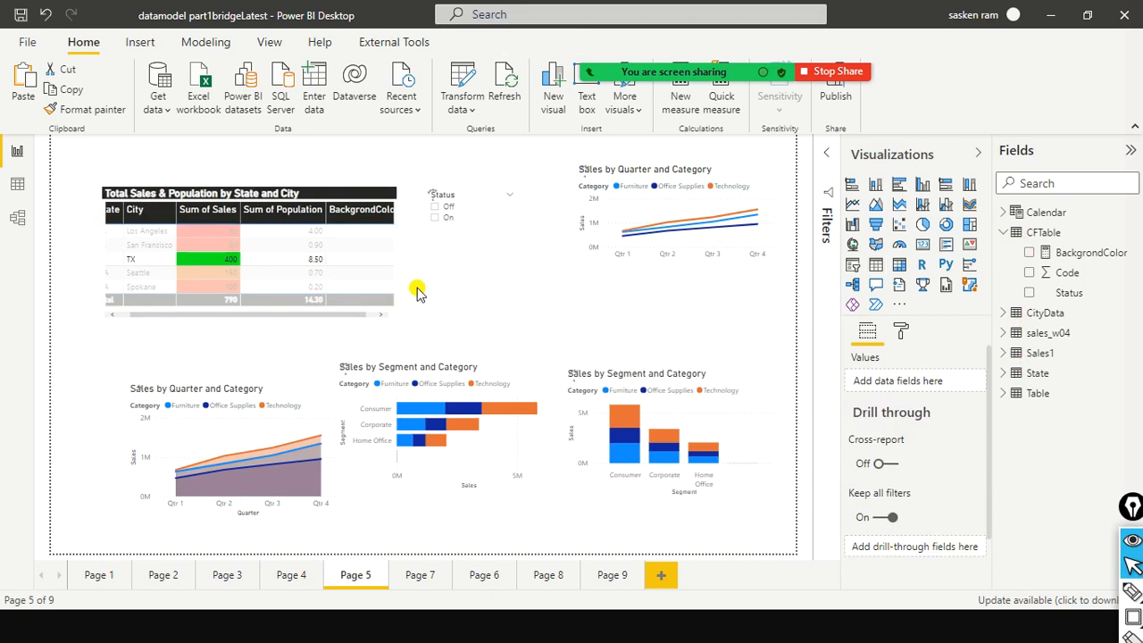
pyautogui.click(373, 262)
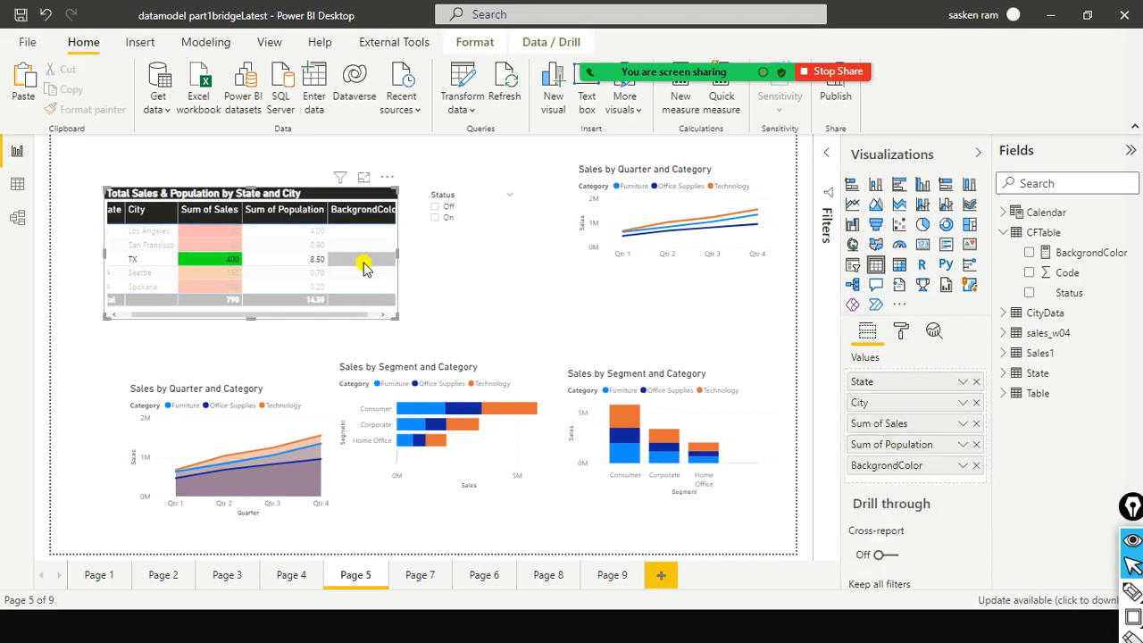
pyautogui.click(899, 332)
pyautogui.scroll(-1, 849, 436)
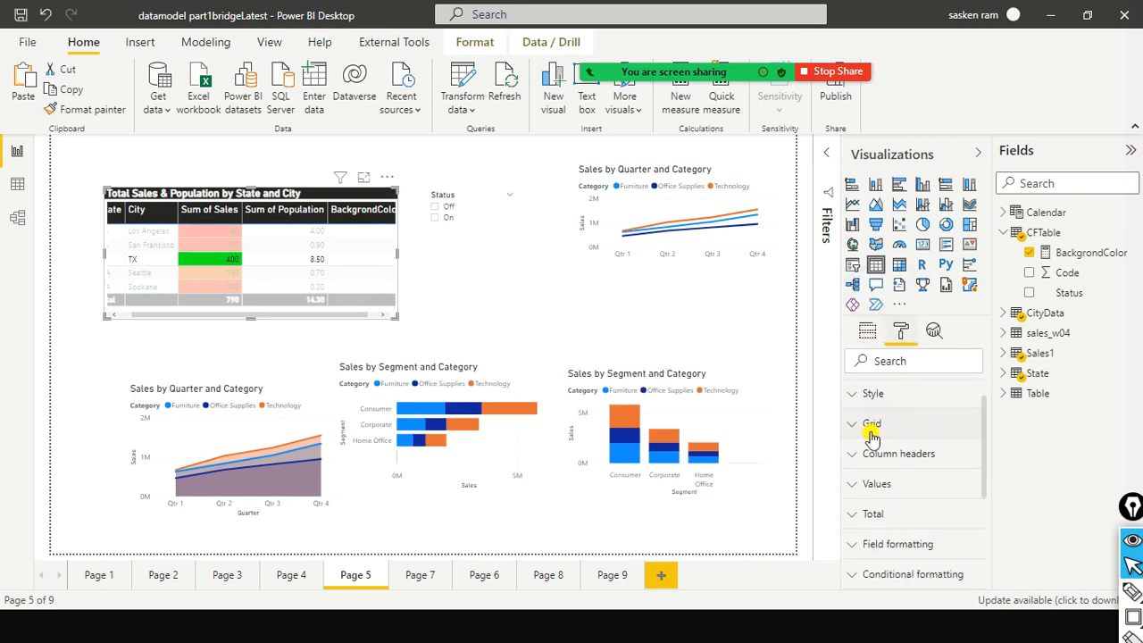
pyautogui.scroll(-2, 852, 486)
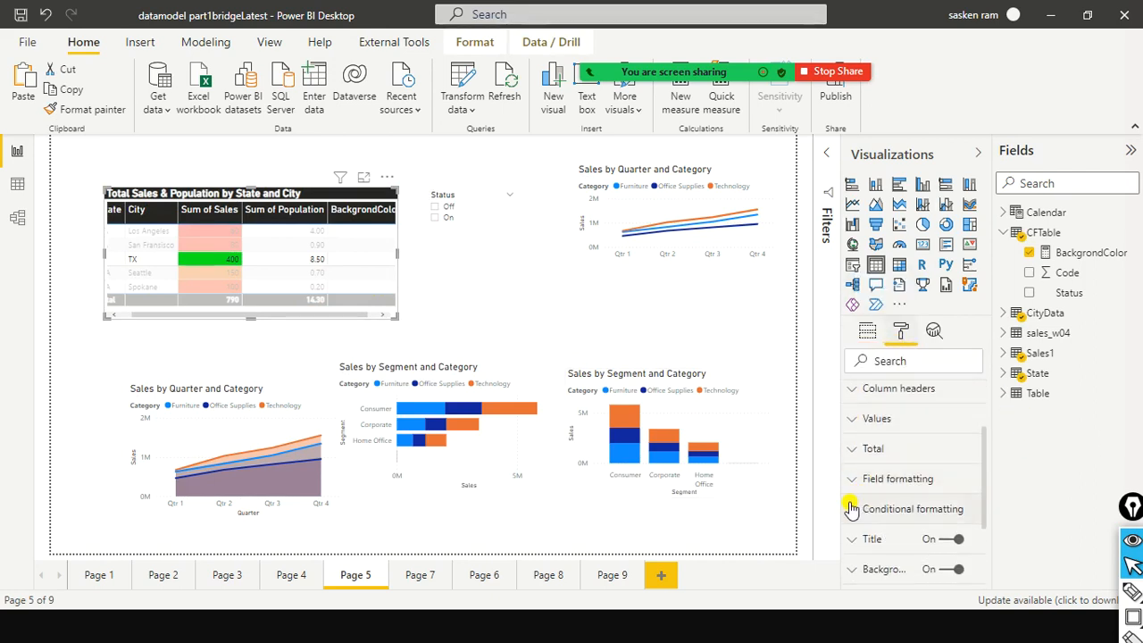
pyautogui.click(852, 509)
pyautogui.scroll(-3, 928, 496)
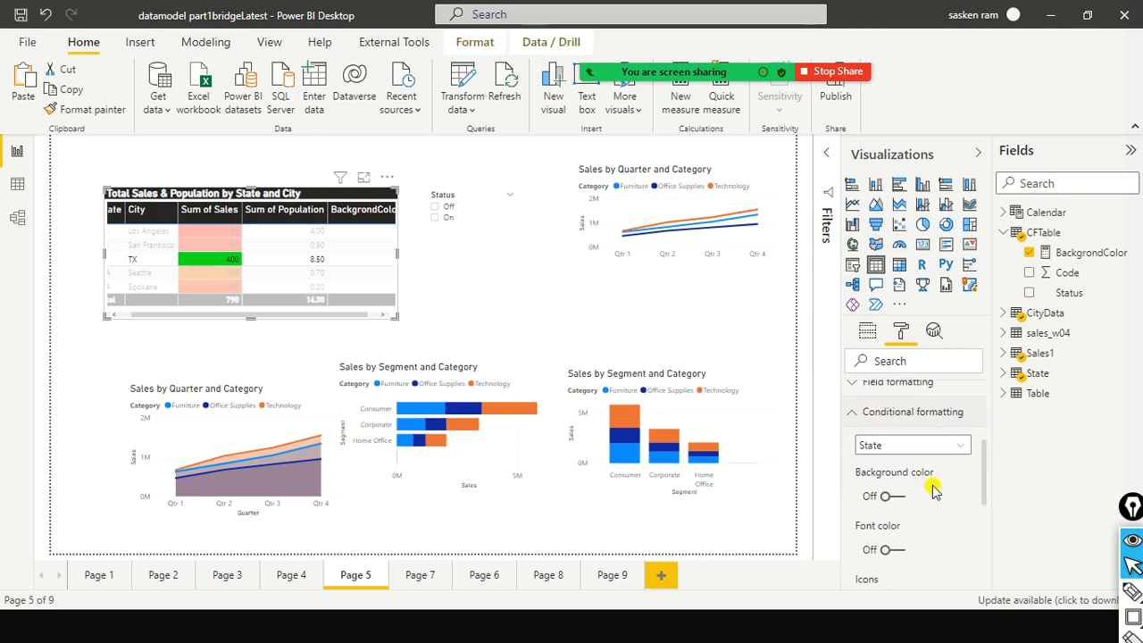
pyautogui.scroll(-2, 931, 489)
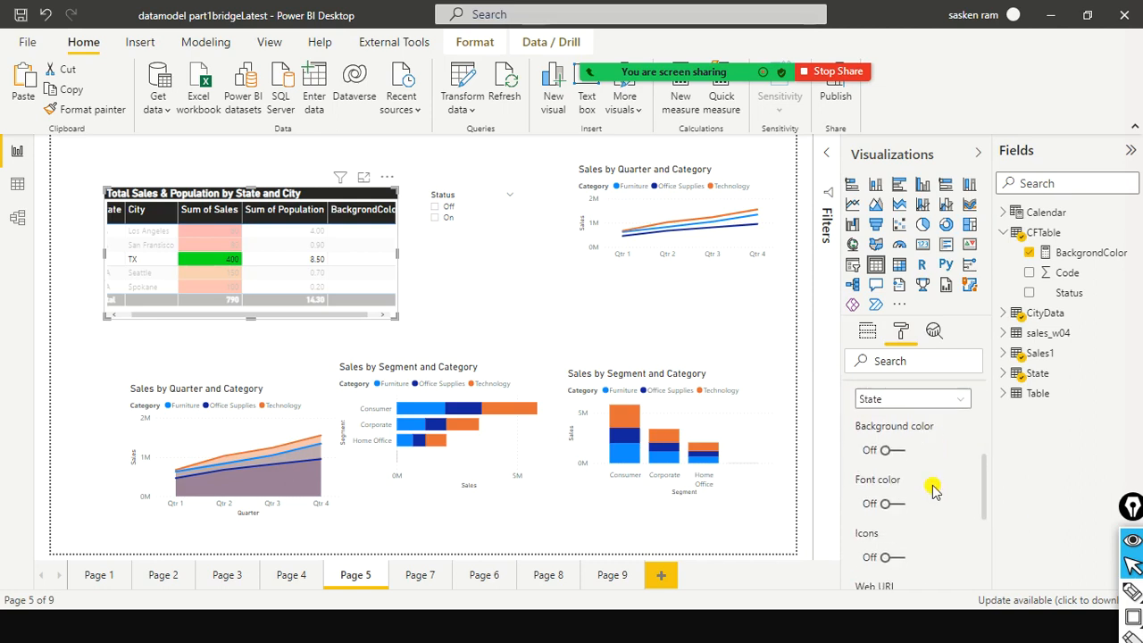
pyautogui.scroll(4, 931, 489)
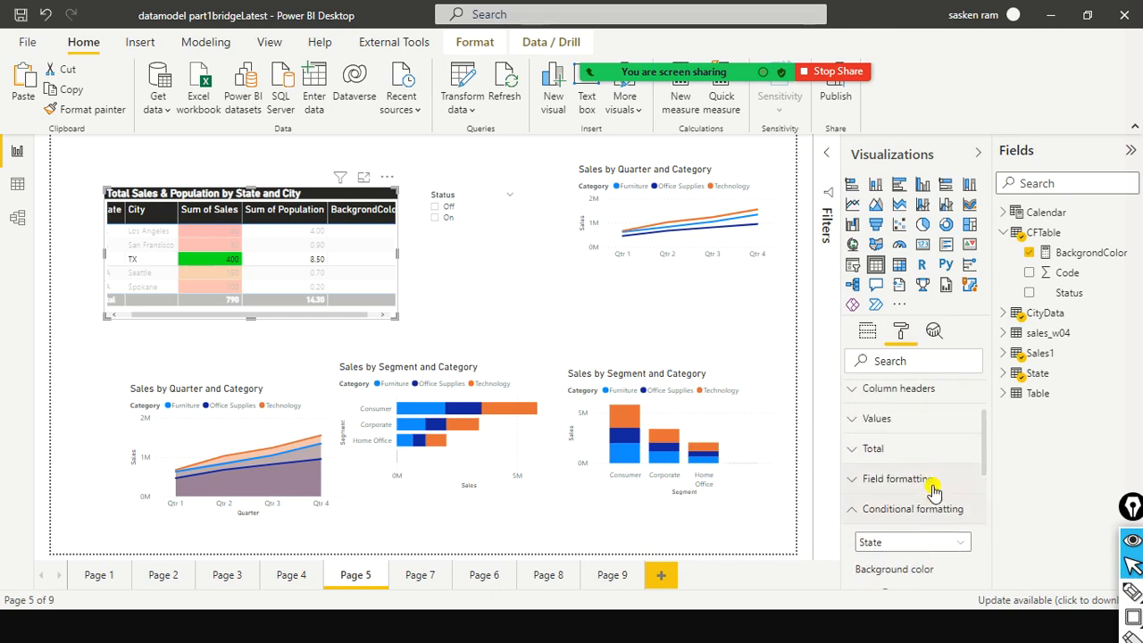
pyautogui.click(857, 510)
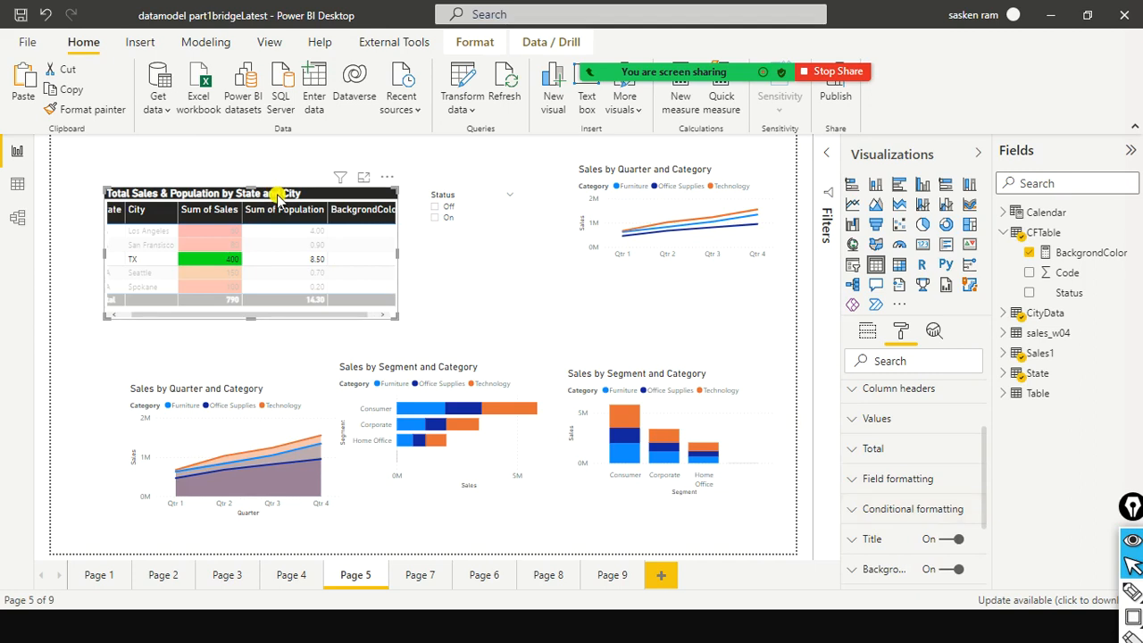
# Move the State and City table slightly up and to the left, and open background color conditional formatting for its BackgrondColor column
pyautogui.moveTo(271, 196); pyautogui.dragTo(258, 188)
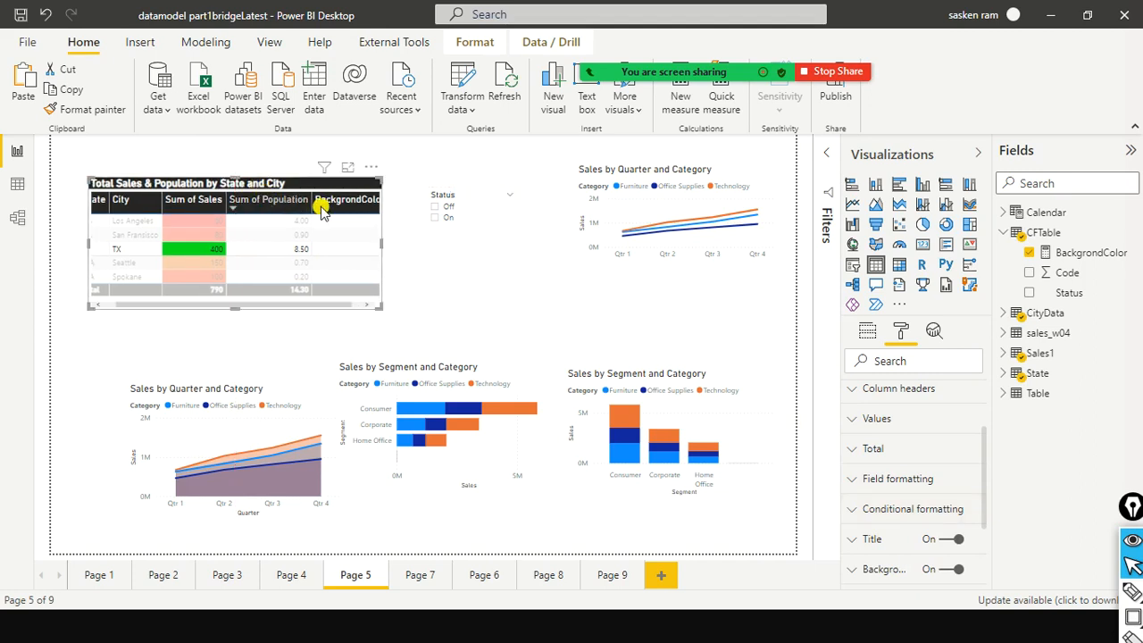
pyautogui.click(866, 335)
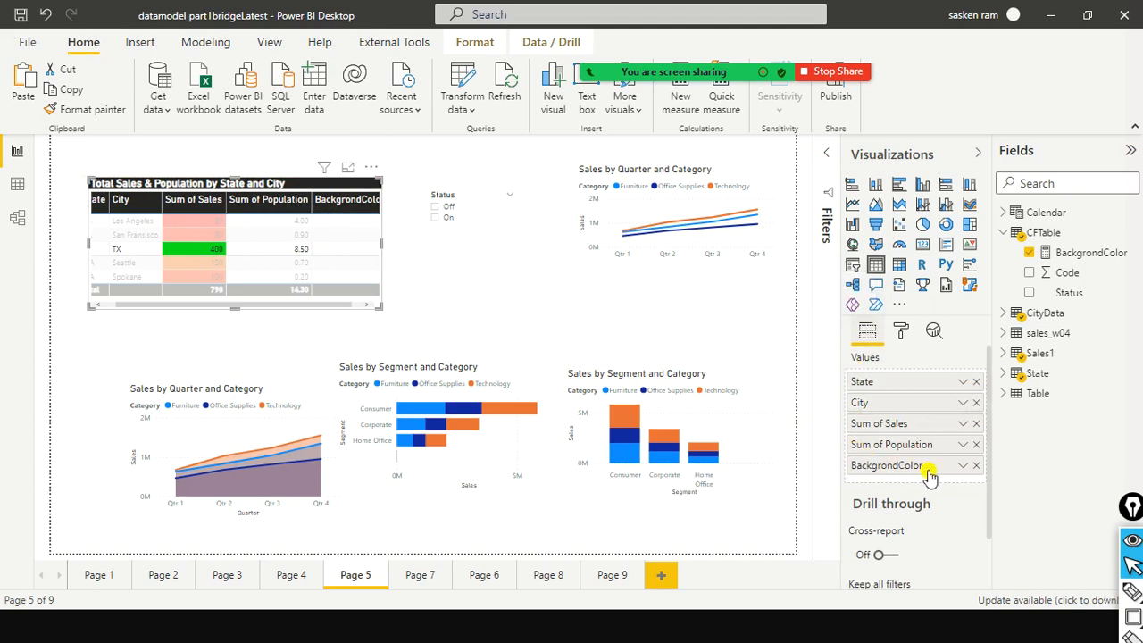
pyautogui.click(965, 466)
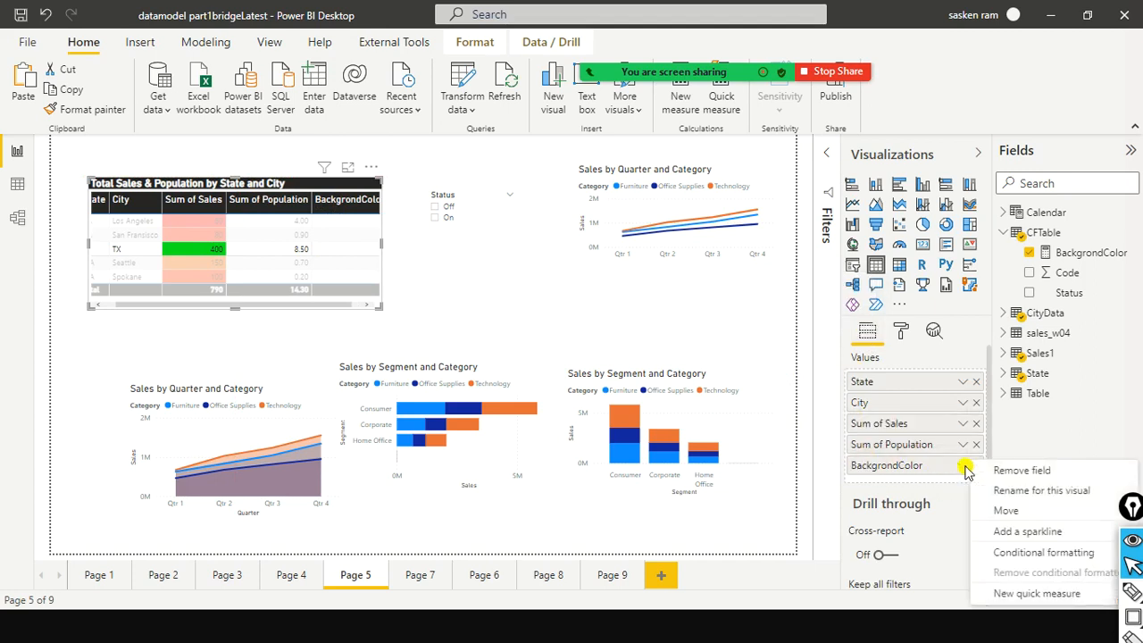
pyautogui.moveTo(1013, 553)
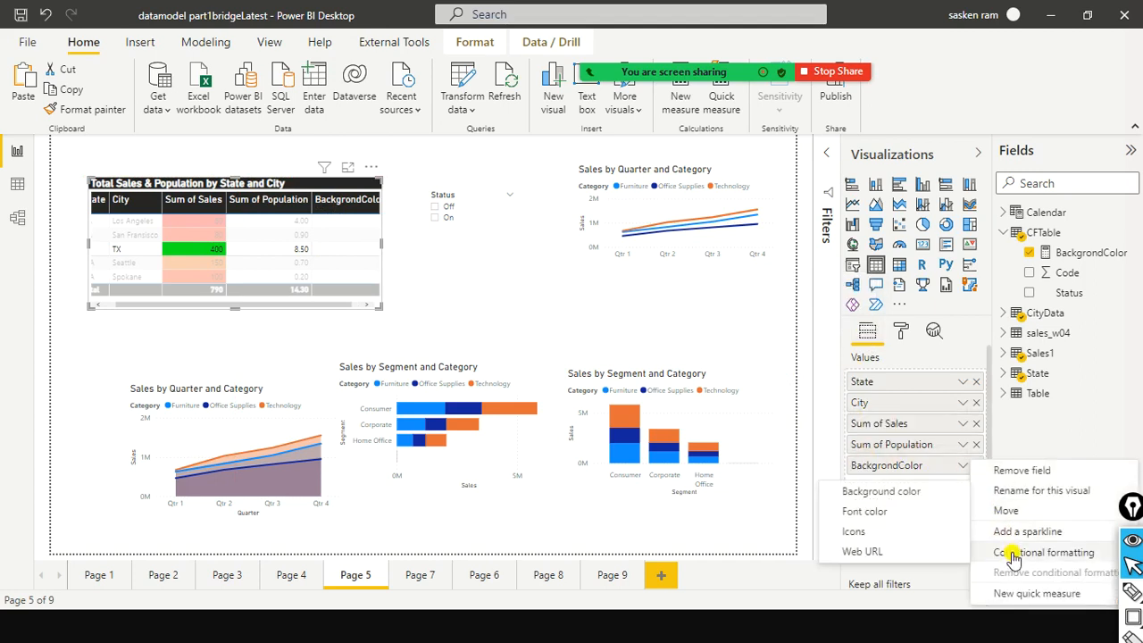
pyautogui.click(918, 493)
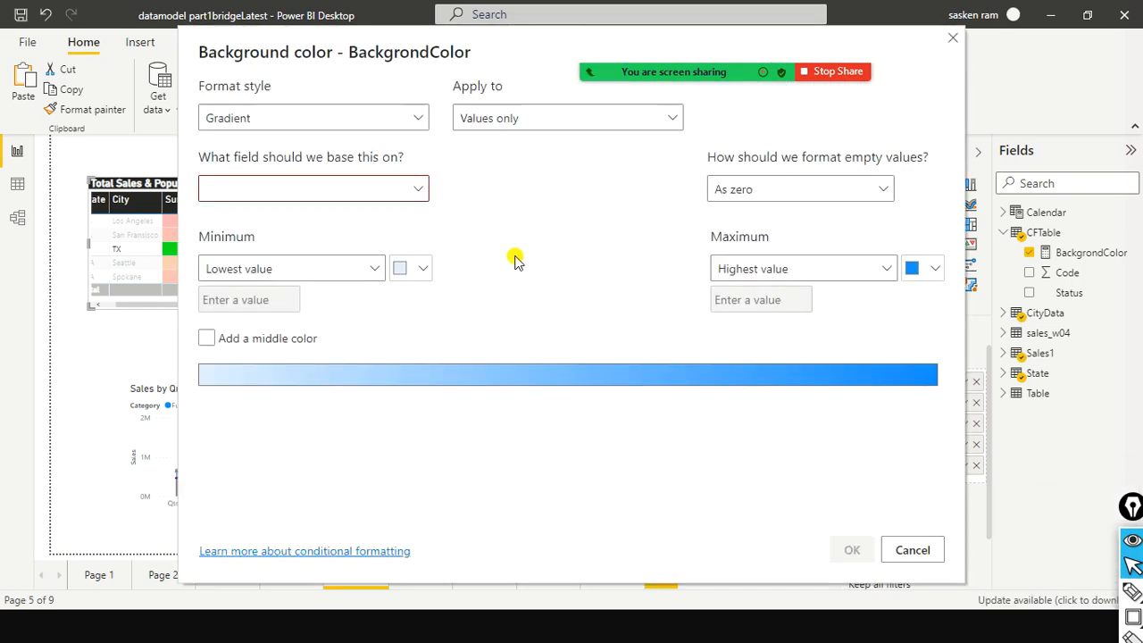
# Set the format style to Field value based on the BackgrondColor measure from CFTable and apply the conditional formatting
pyautogui.click(418, 189)
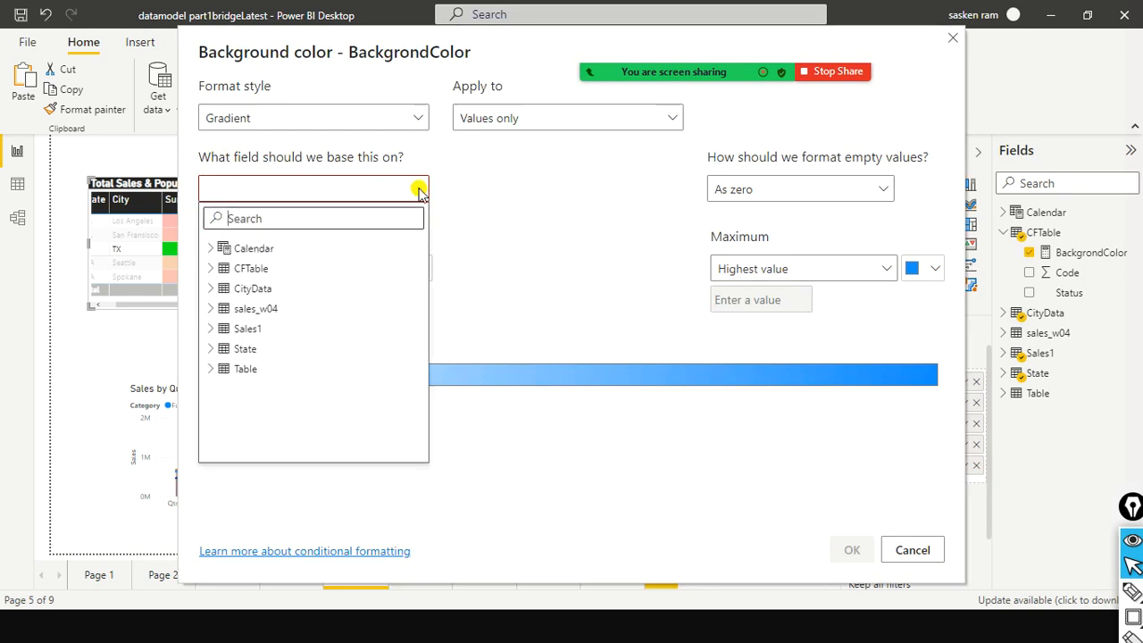
pyautogui.click(416, 122)
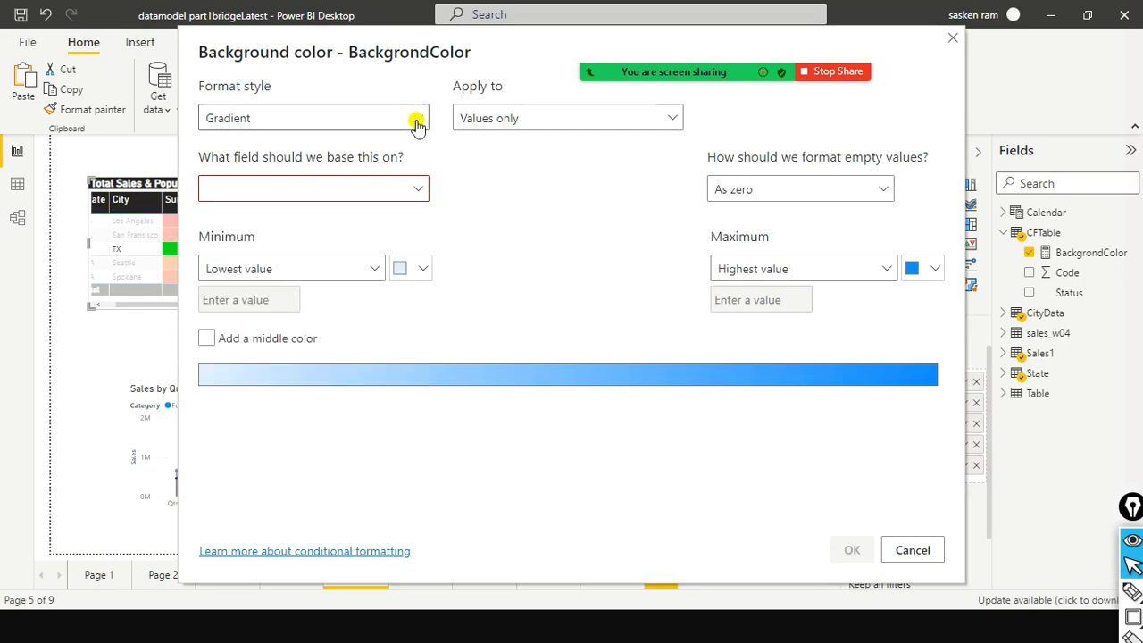
pyautogui.click(416, 121)
pyautogui.click(312, 196)
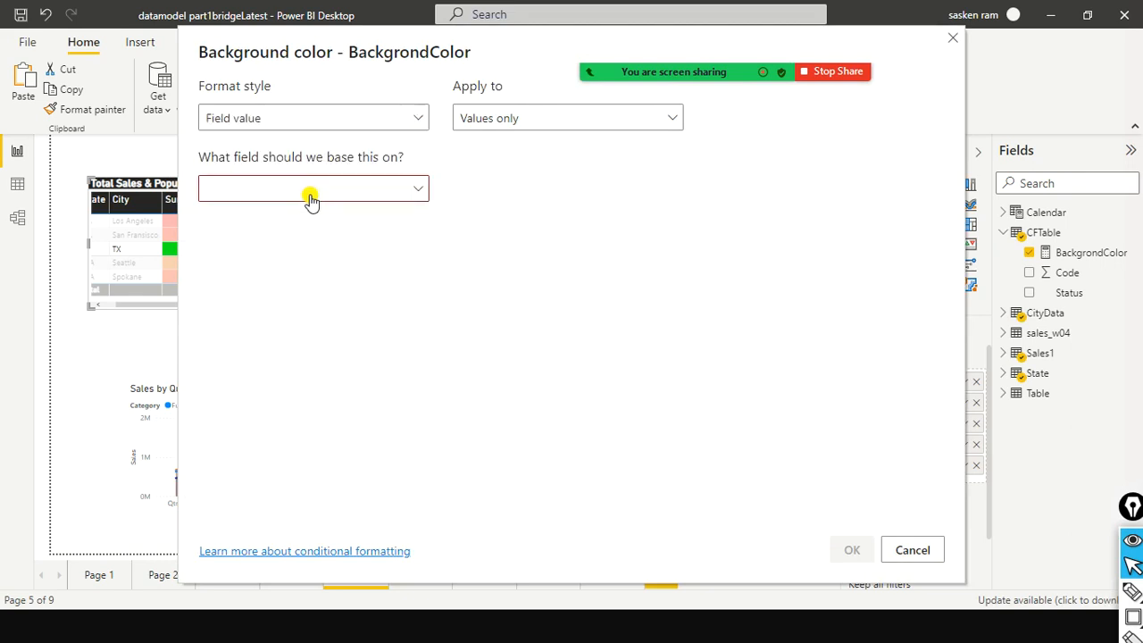
pyautogui.click(408, 189)
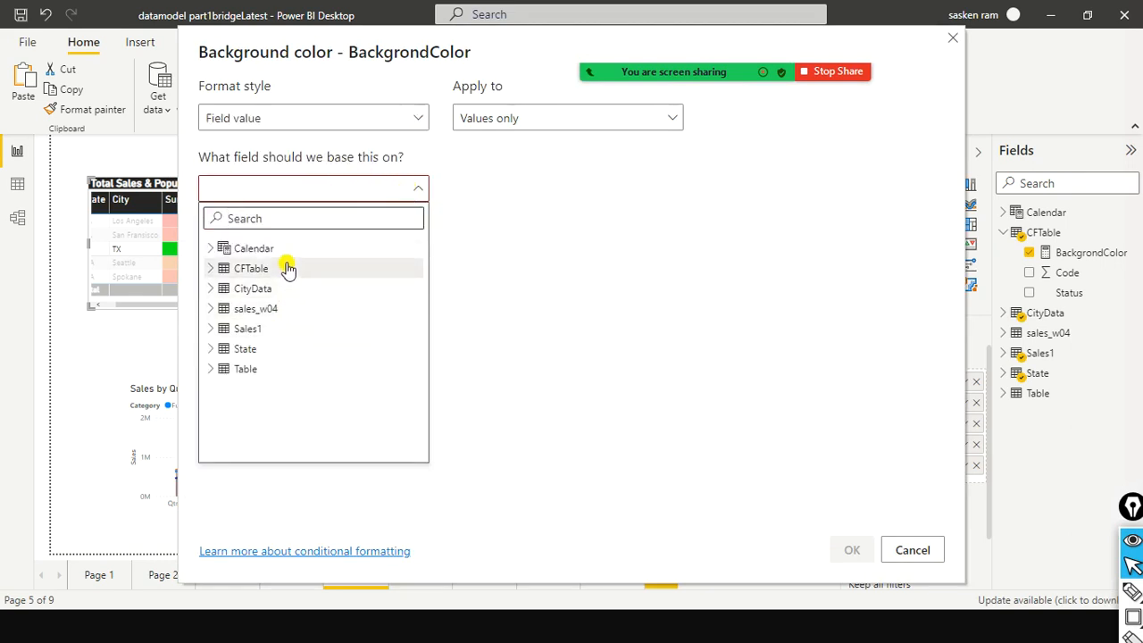
pyautogui.click(339, 189)
pyautogui.click(332, 189)
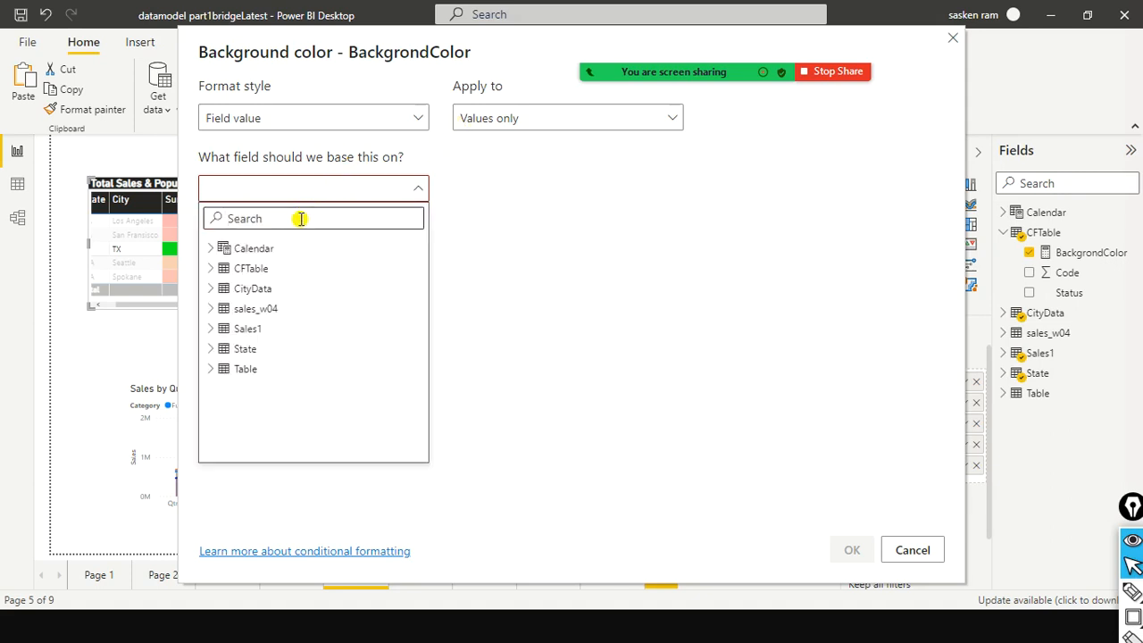
pyautogui.write('bac')
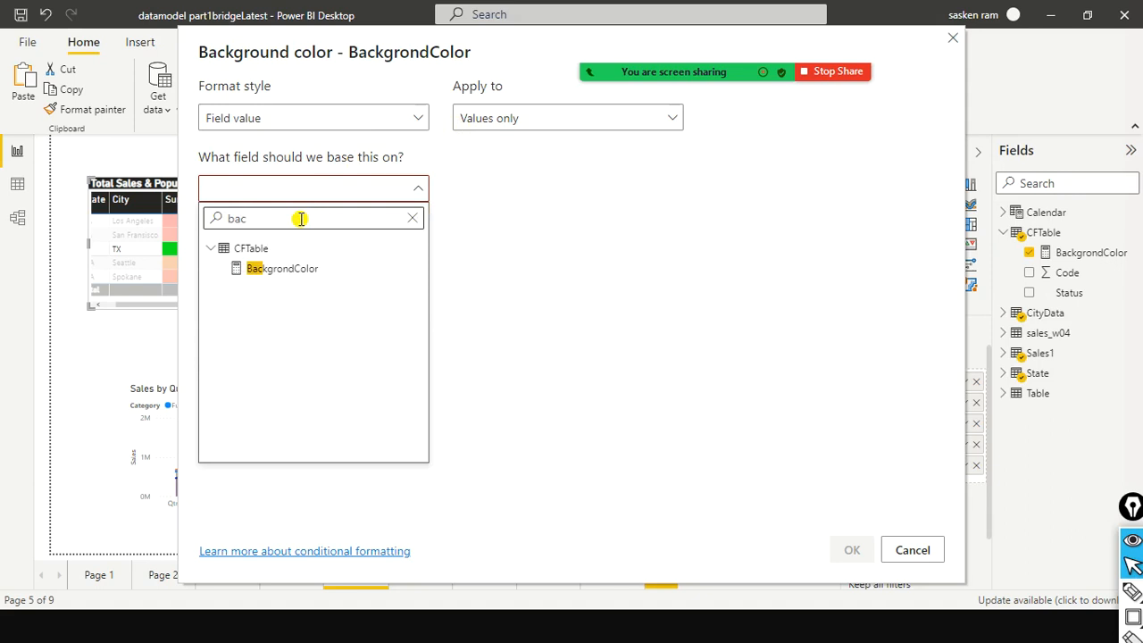
pyautogui.click(256, 269)
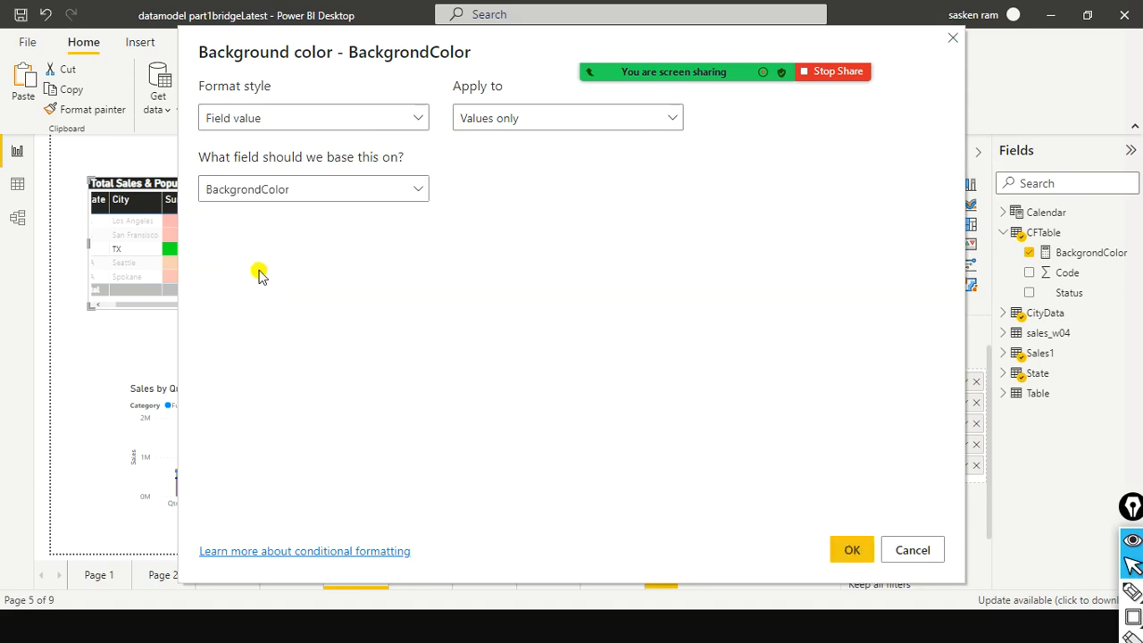
pyautogui.click(830, 552)
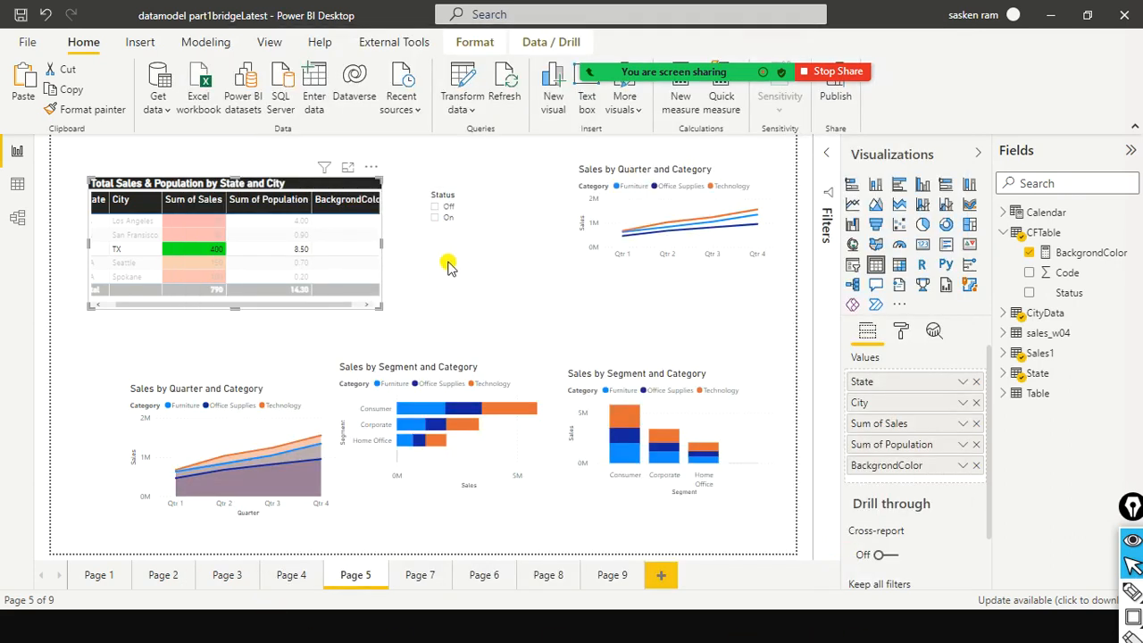
# Test the Status slicer by selecting Off and switching it to On
pyautogui.click(438, 211)
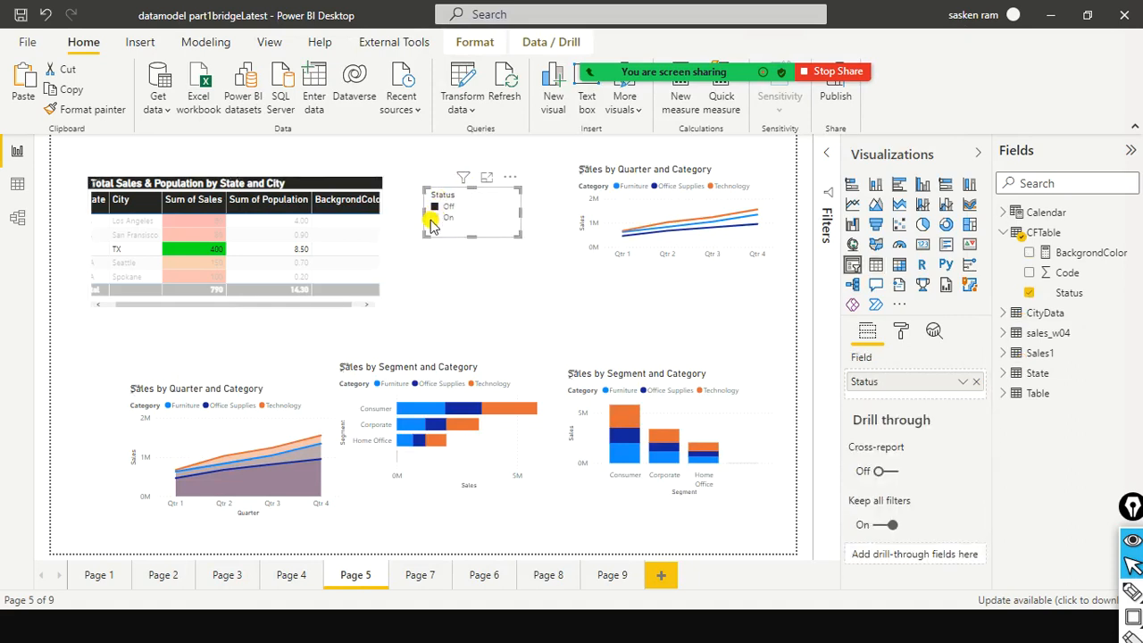
pyautogui.click(435, 219)
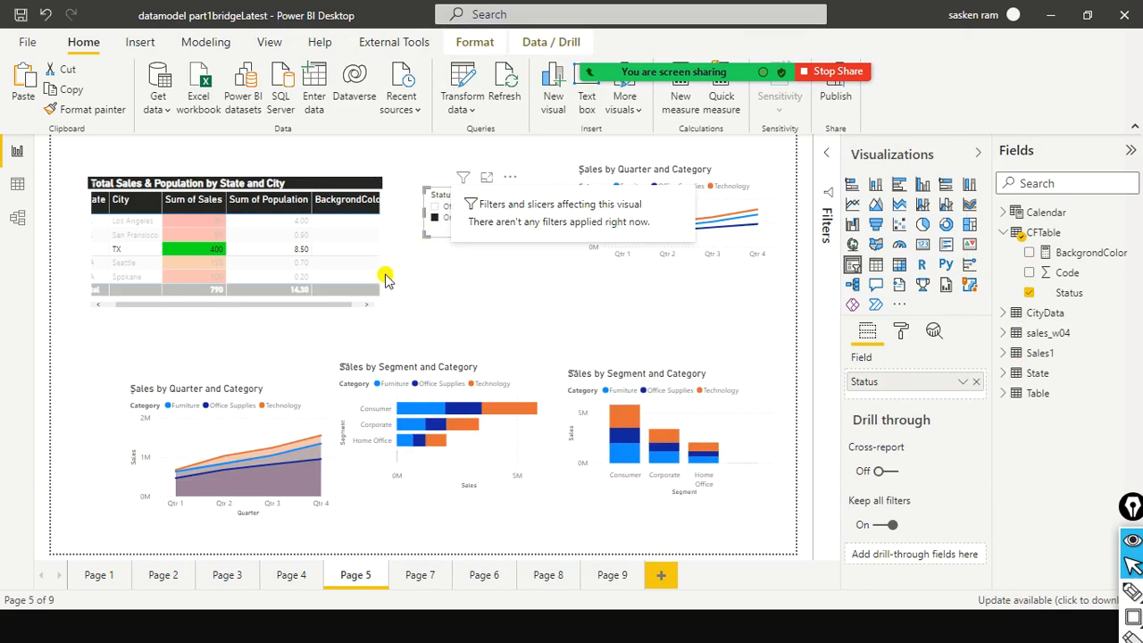
# Enlarge the State and City table in width and height so that the BackgrondColor column fits completely
pyautogui.click(357, 190)
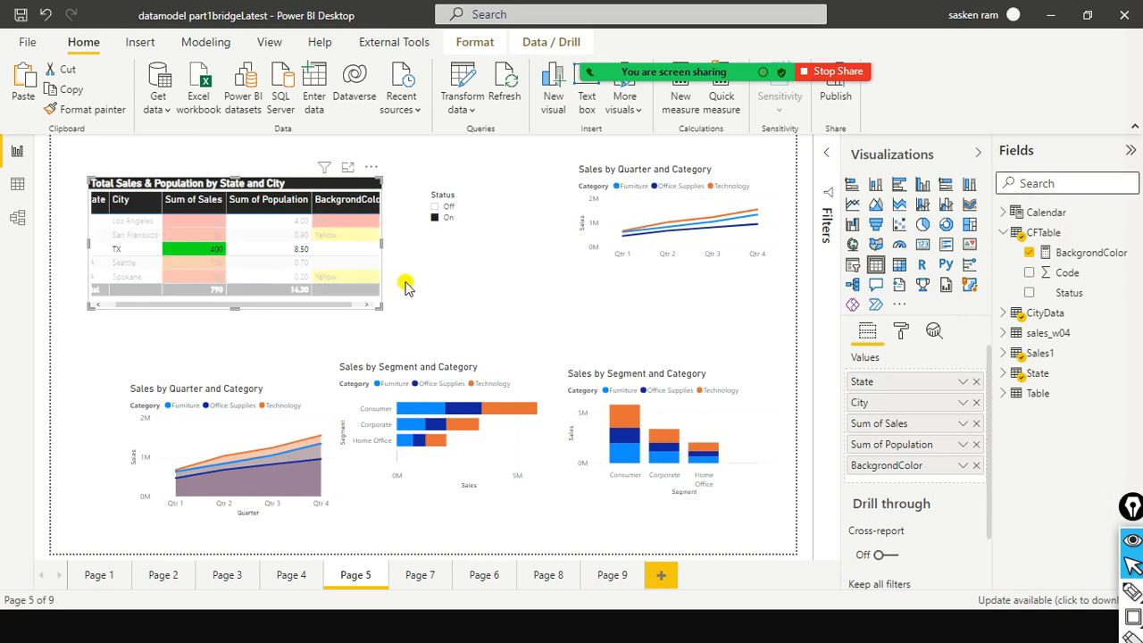
pyautogui.moveTo(380, 241); pyautogui.dragTo(404, 247)
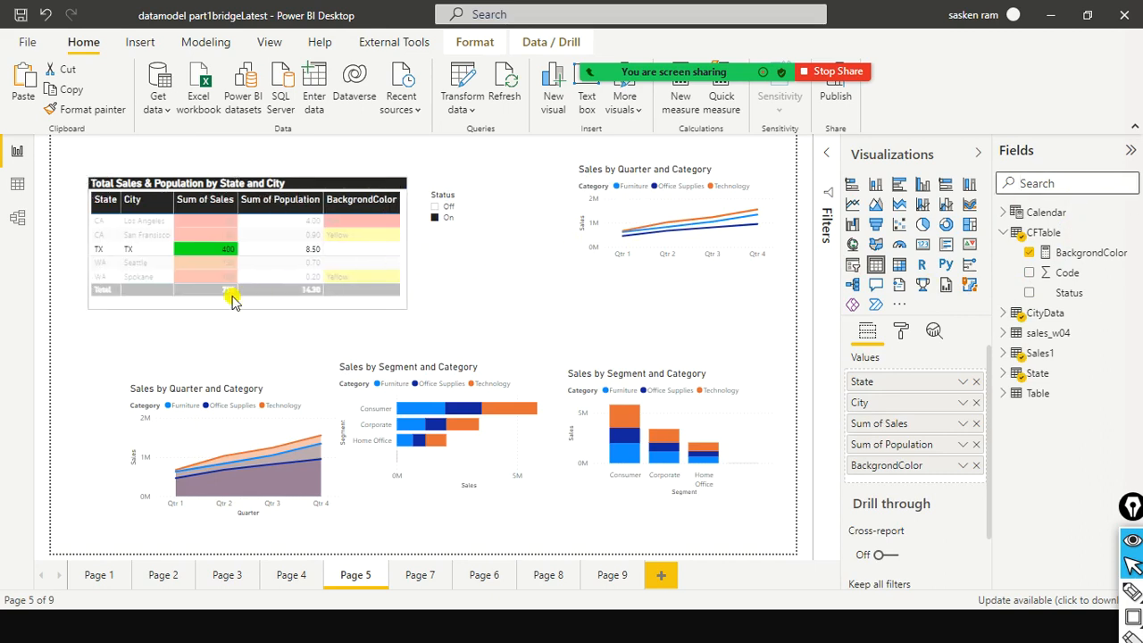
pyautogui.moveTo(261, 310); pyautogui.dragTo(245, 329)
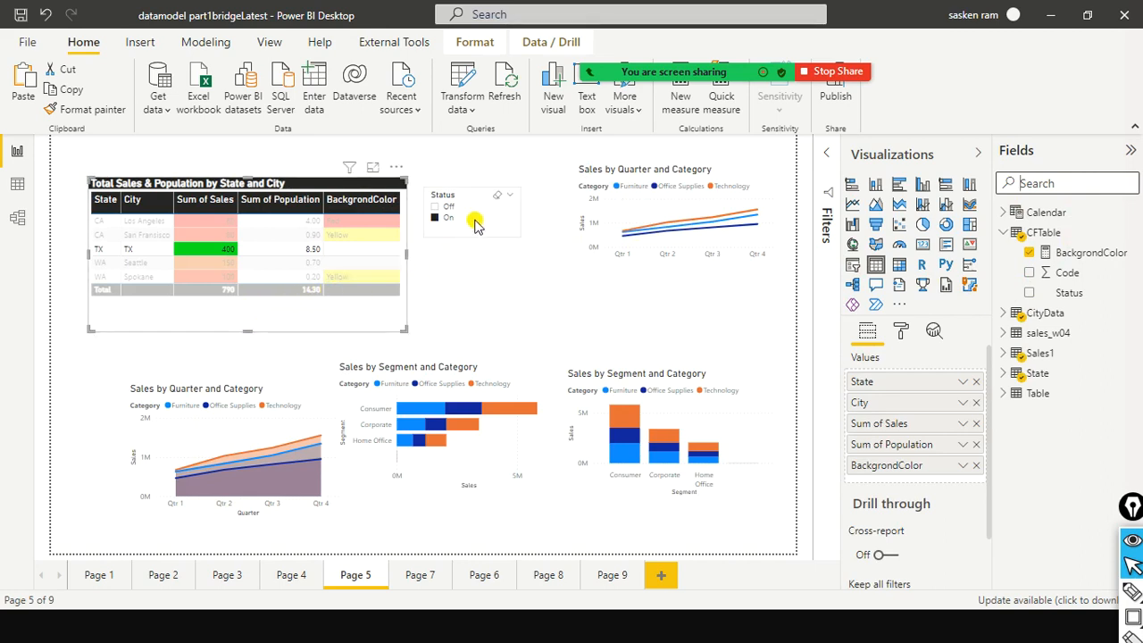
# Move the Status slicer further right, away from the State and City table, and select Off in it
pyautogui.click(514, 216)
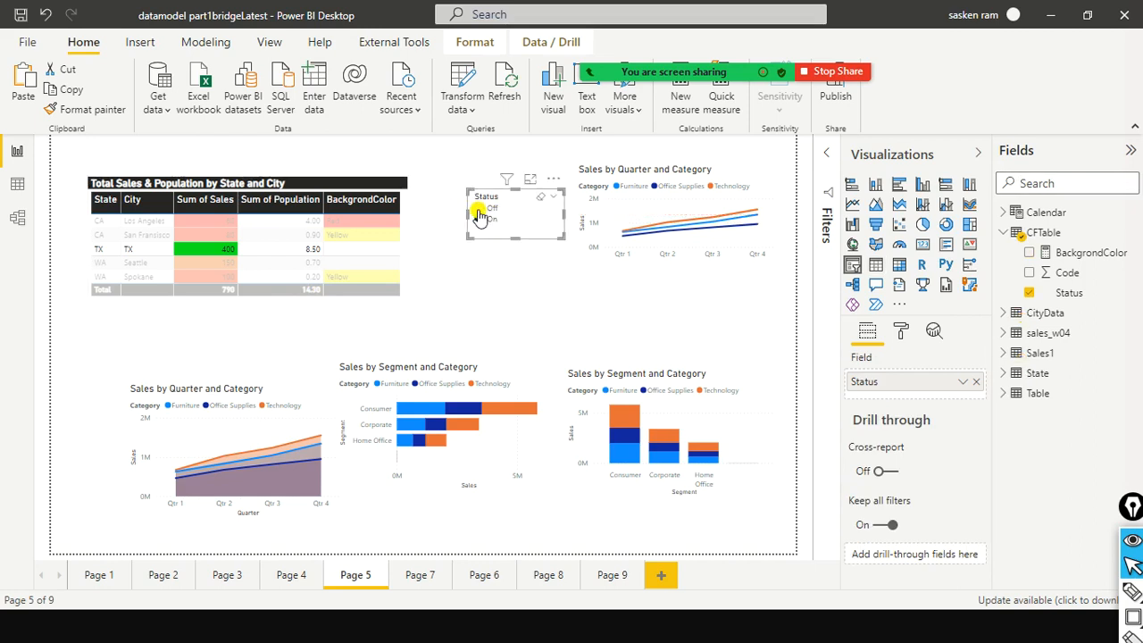
pyautogui.click(475, 209)
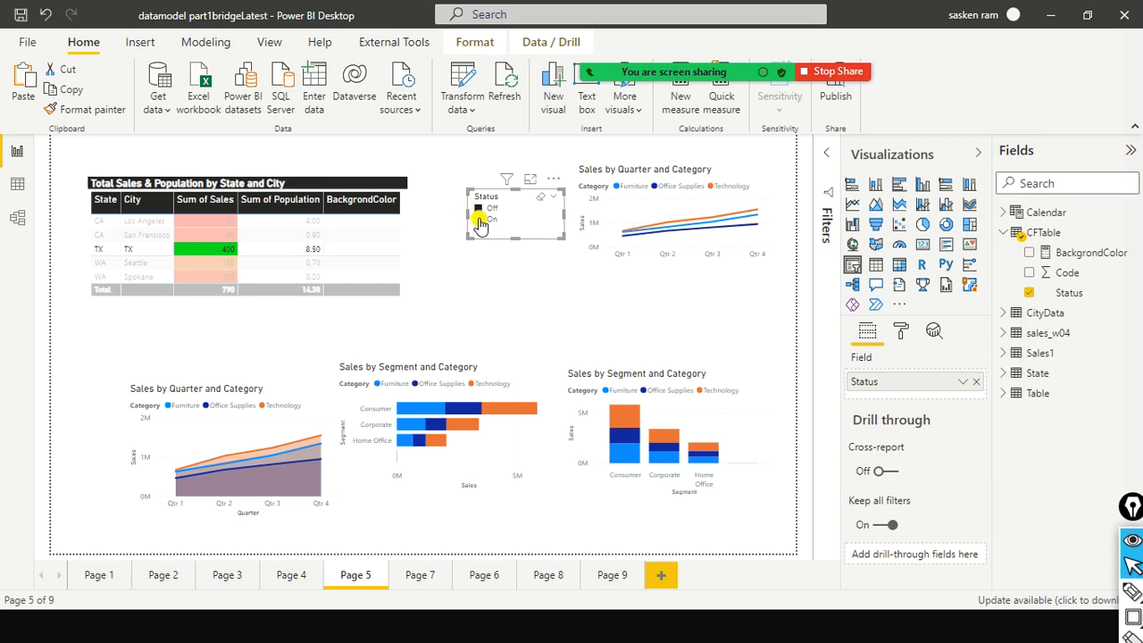
# Search the fields for "total" and add the Total Sales measure to the State and City table
pyautogui.click(1042, 182)
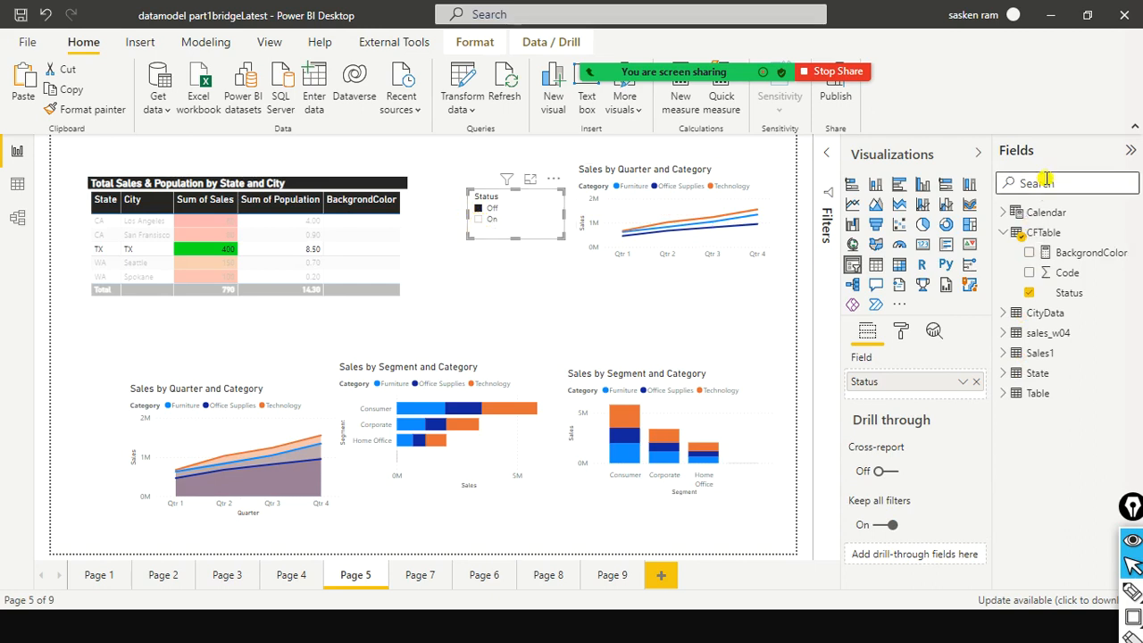
pyautogui.write('total')
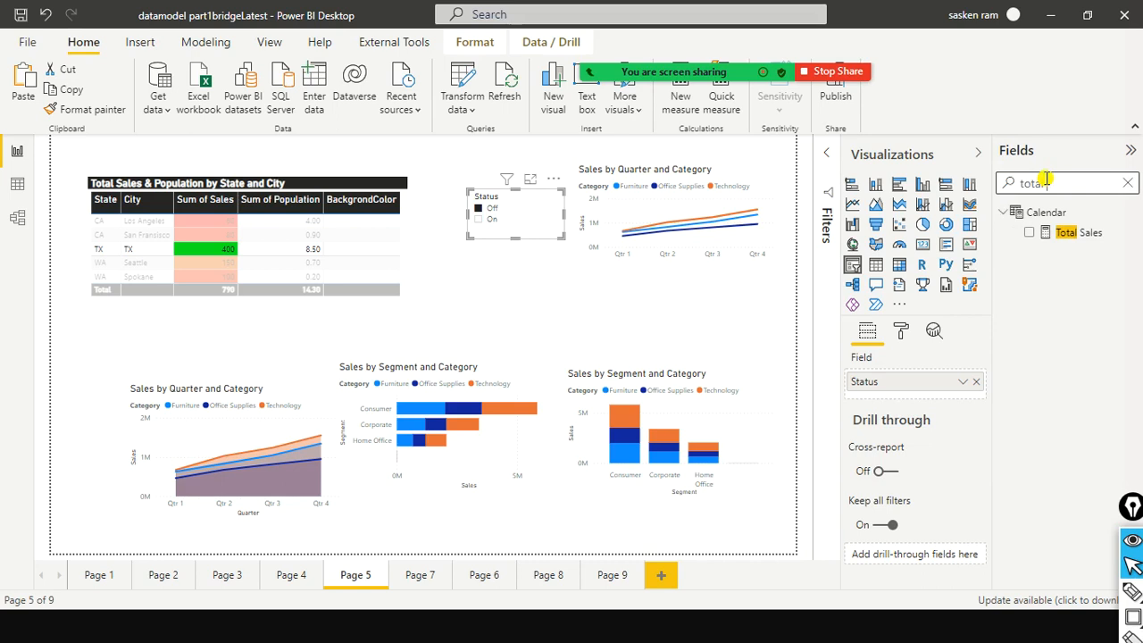
pyautogui.click(1078, 237)
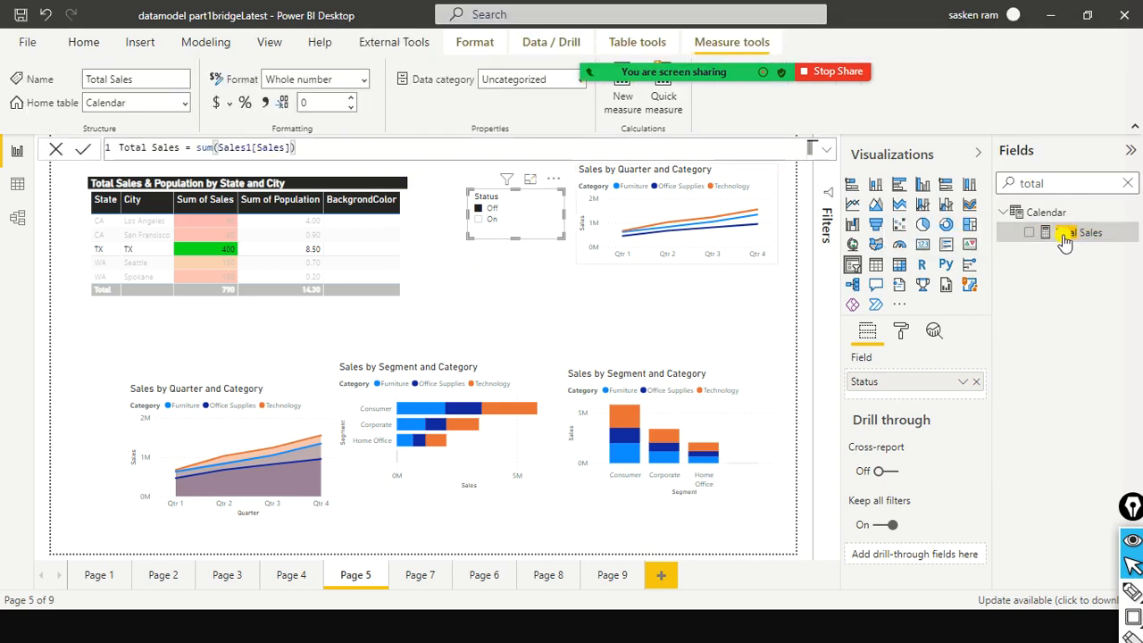
pyautogui.moveTo(1058, 233); pyautogui.dragTo(385, 211)
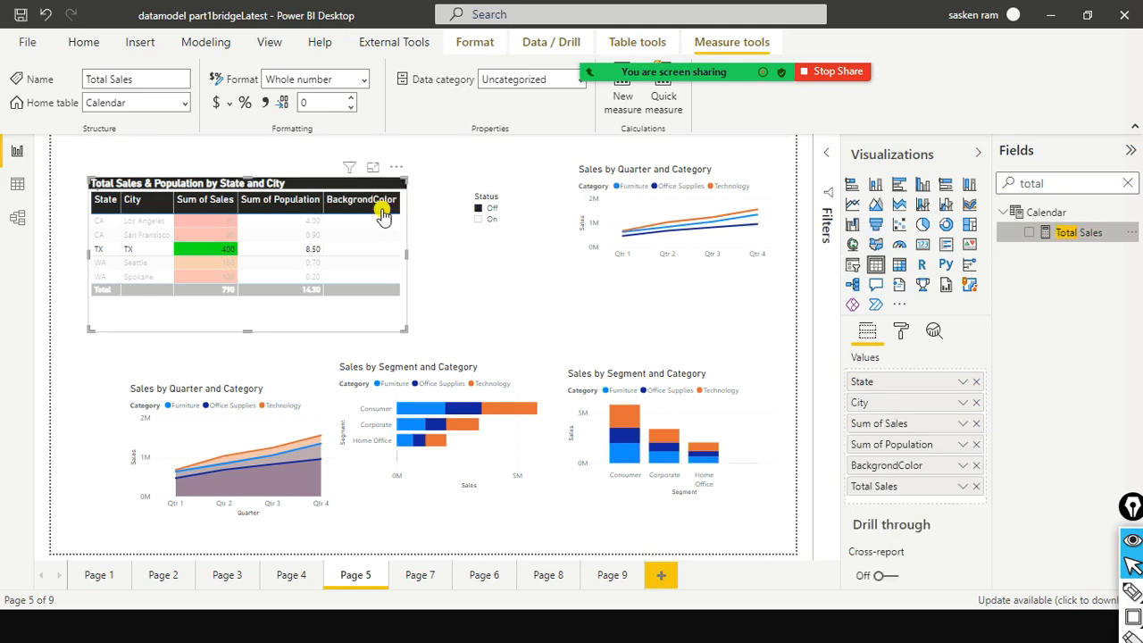
# Widen the State and City table to show the Total Sales column, and set the Status slicer to On
pyautogui.click(403, 252)
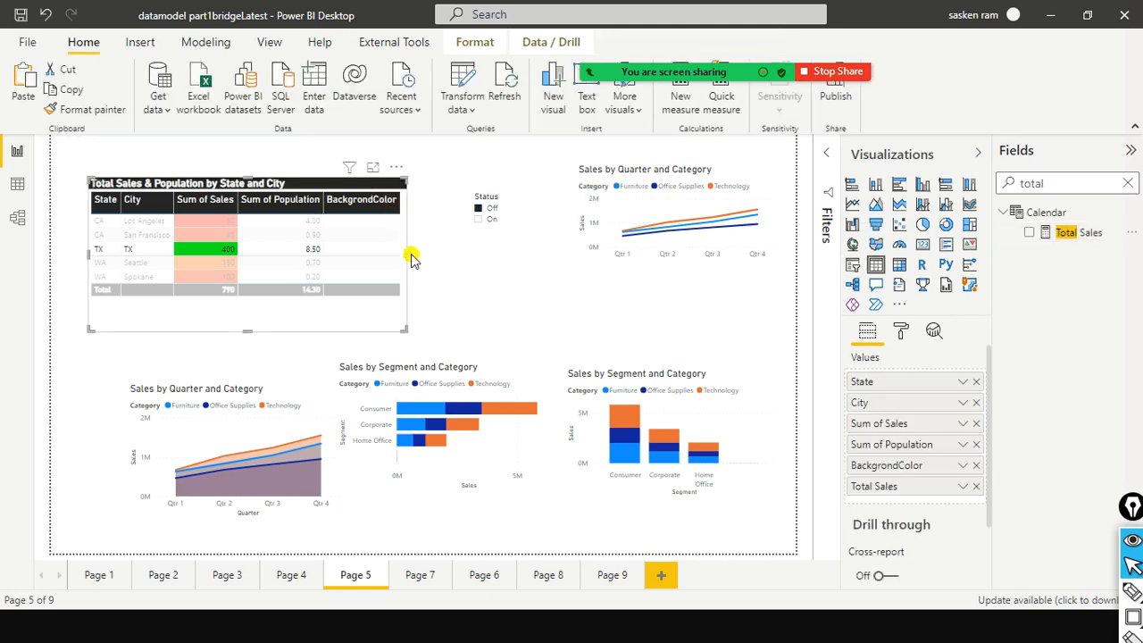
pyautogui.click(406, 258)
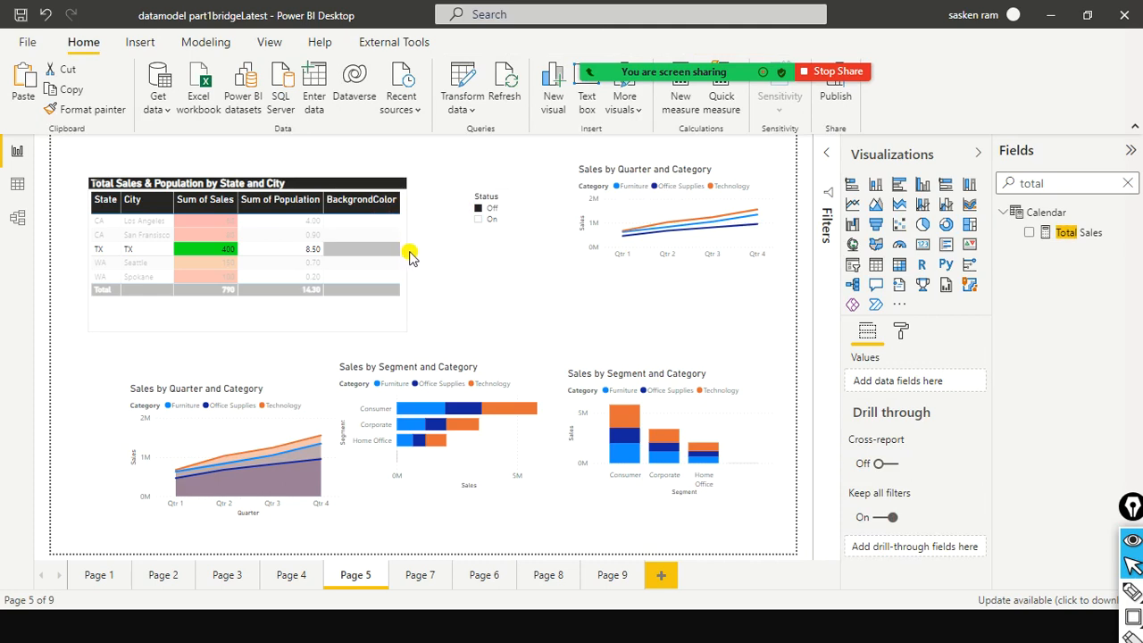
pyautogui.click(404, 256)
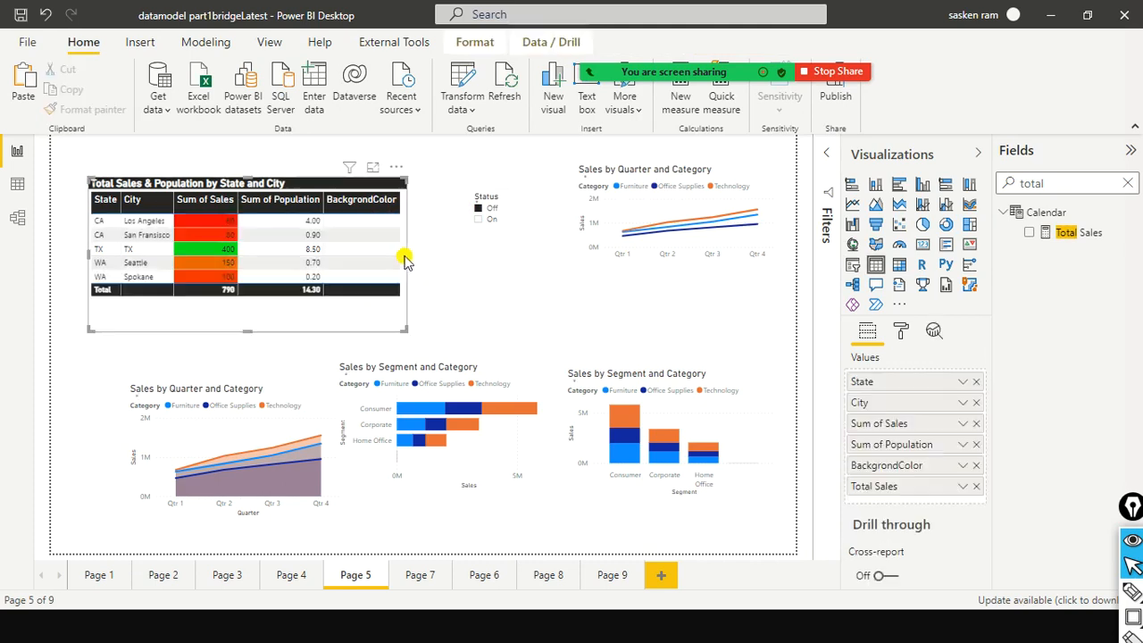
pyautogui.moveTo(405, 254); pyautogui.dragTo(453, 259)
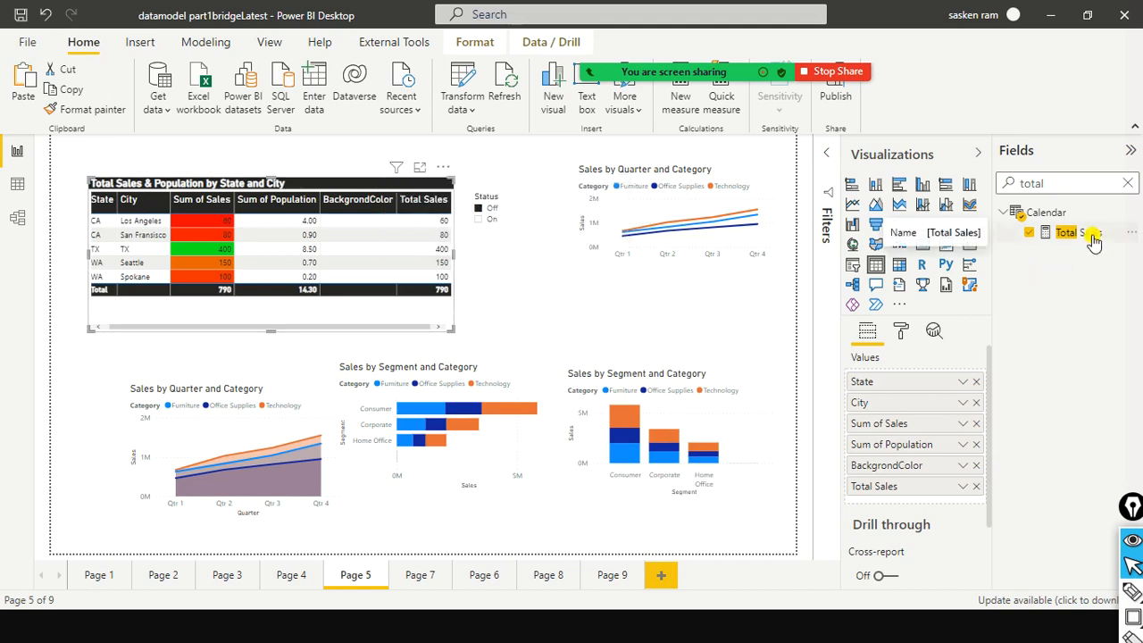
pyautogui.click(479, 227)
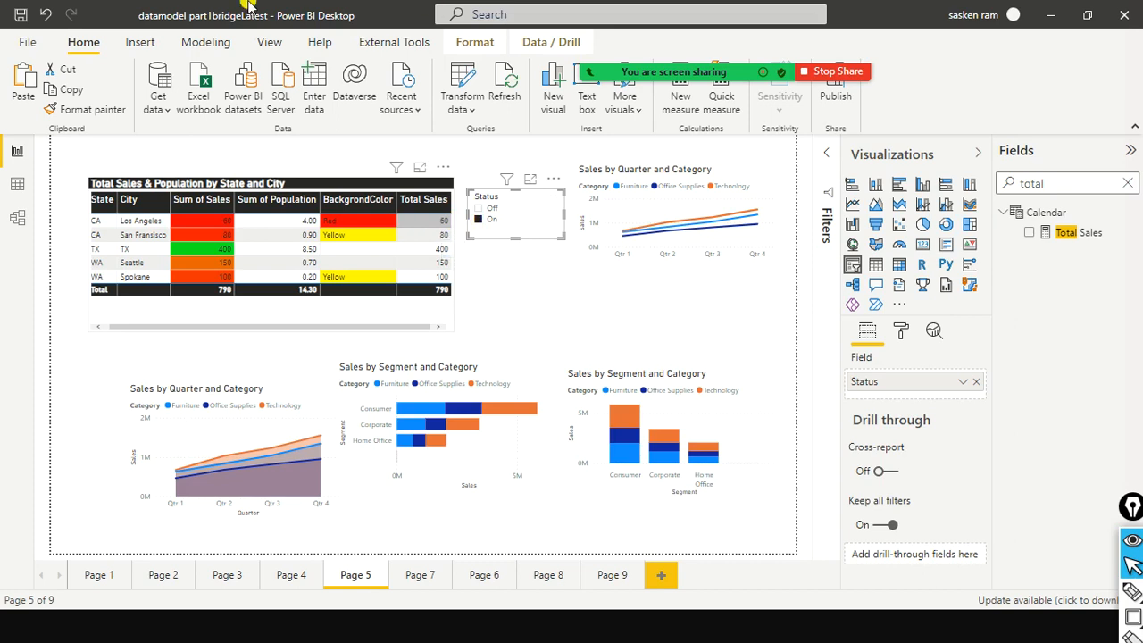
# Remove the background color conditional formatting from the State and City table's BackgrondColor column
pyautogui.click(419, 196)
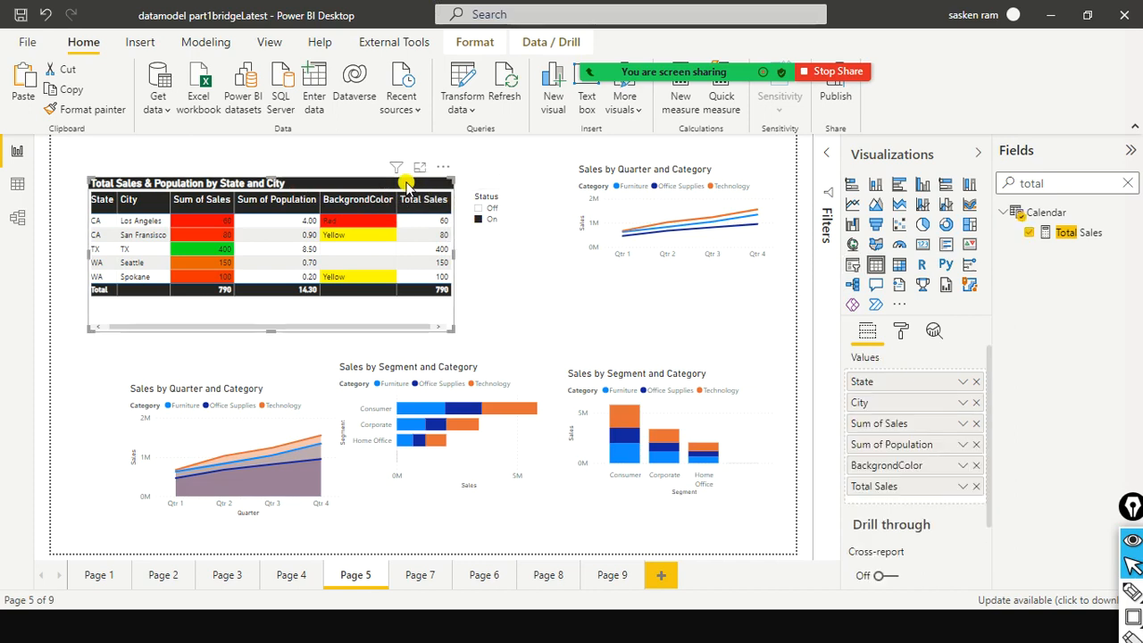
pyautogui.click(961, 466)
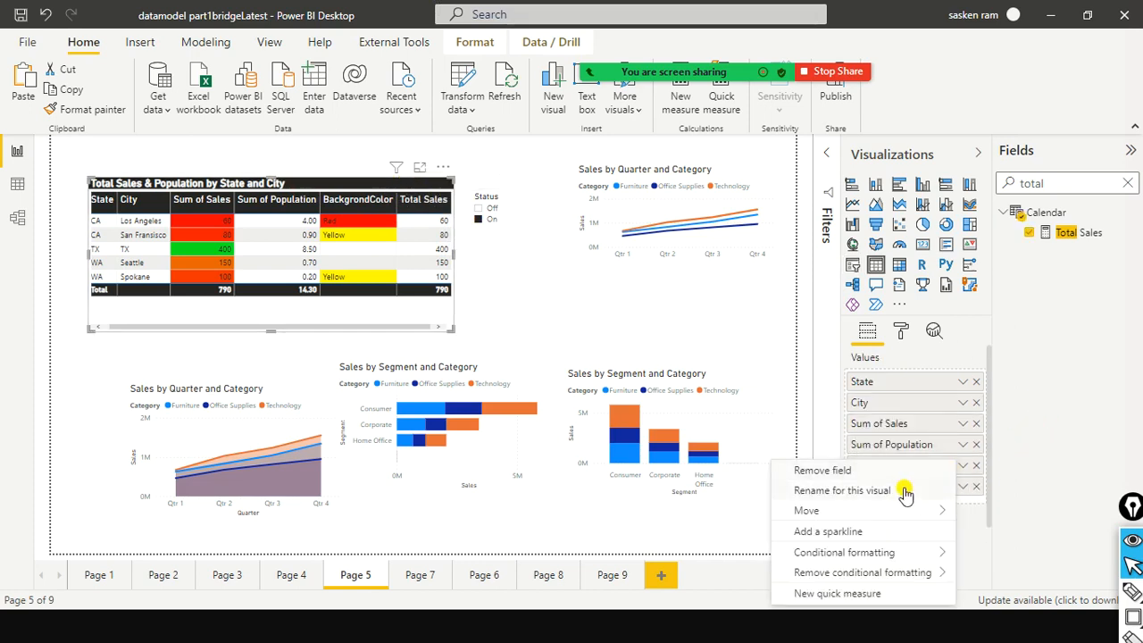
pyautogui.moveTo(897, 569)
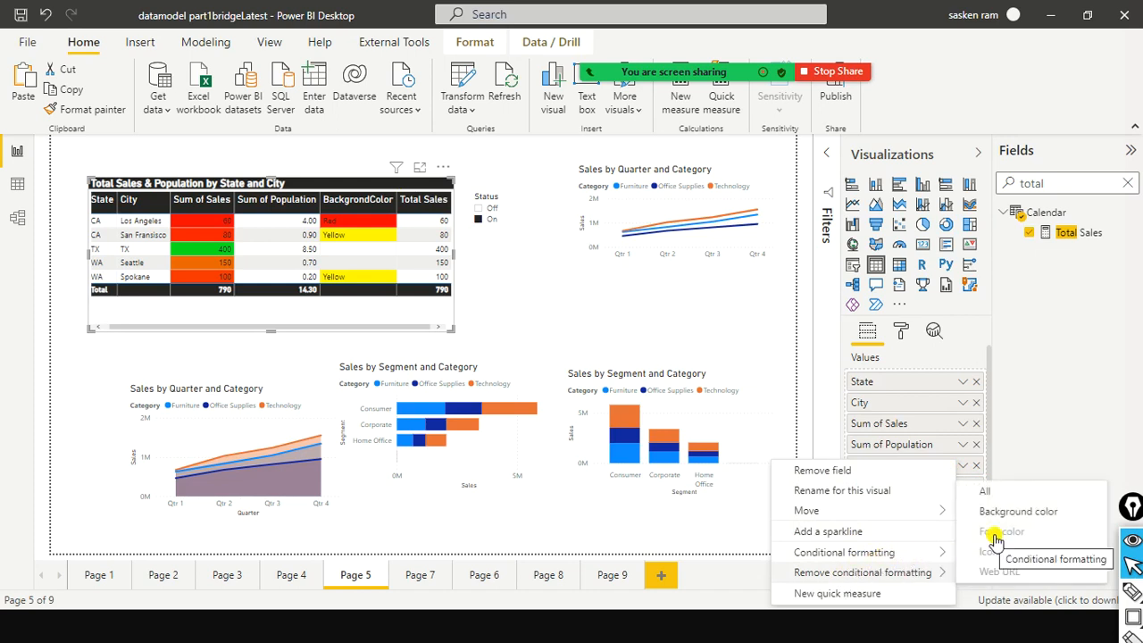
pyautogui.click(766, 233)
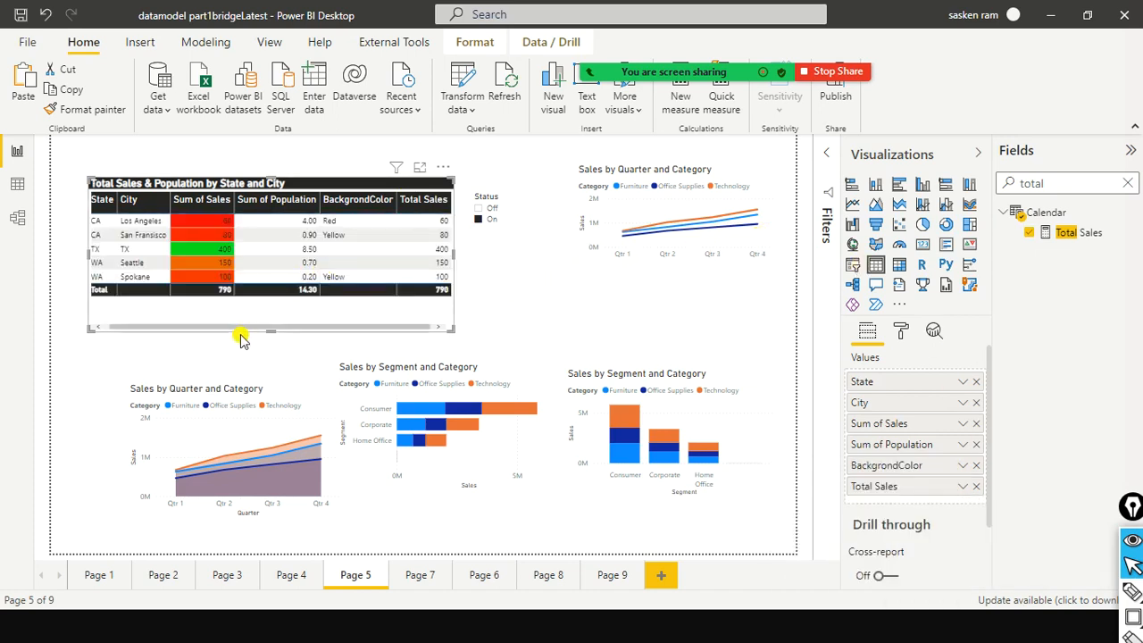
# Open background color conditional formatting for the BackgrondColor column and set its format style to Field value
pyautogui.click(963, 467)
pyautogui.moveTo(1031, 553)
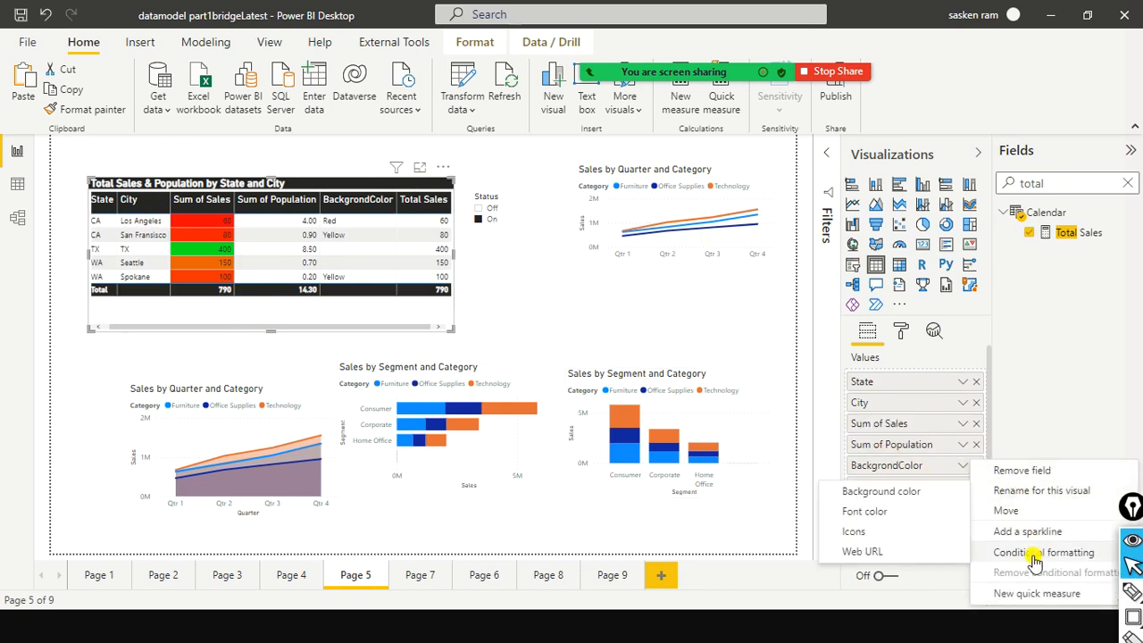
pyautogui.click(903, 491)
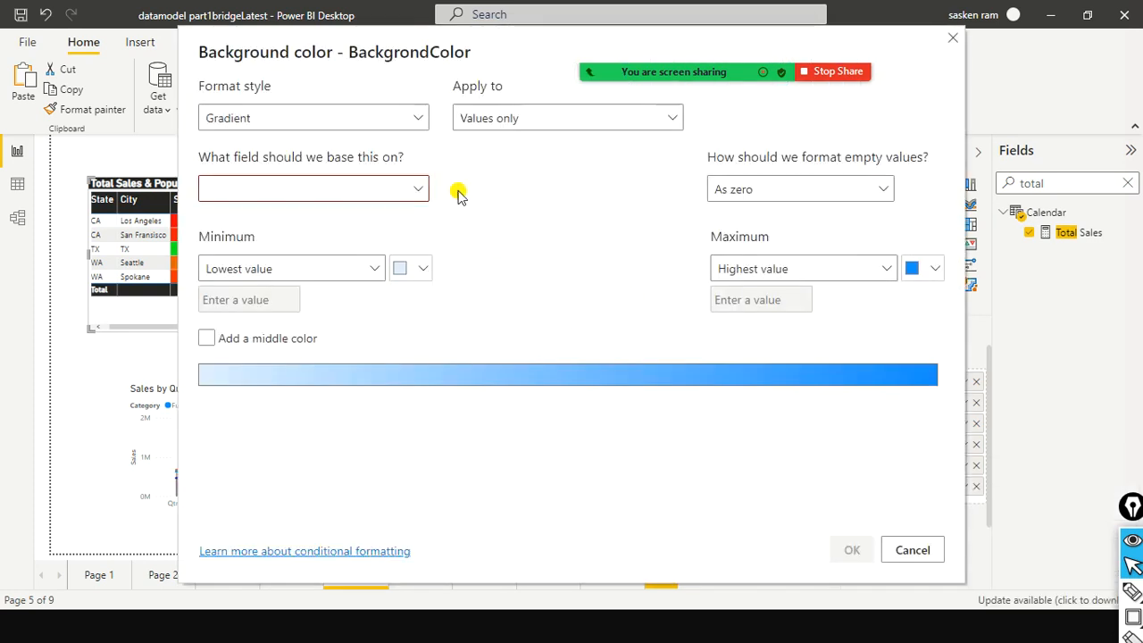
pyautogui.moveTo(408, 54); pyautogui.dragTo(719, 163)
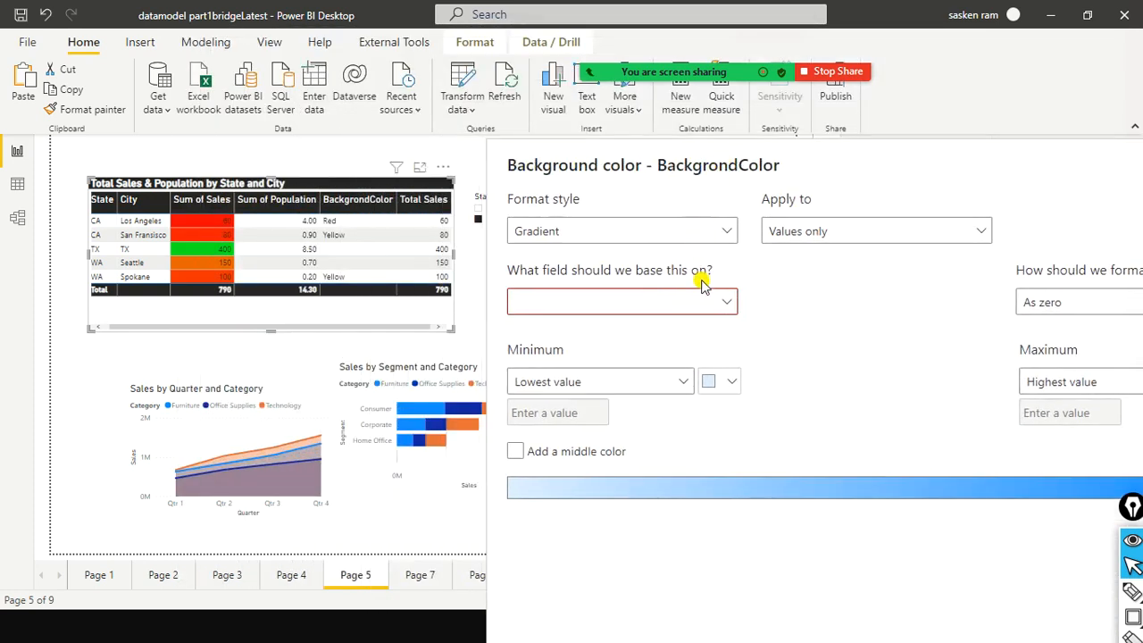
pyautogui.click(730, 231)
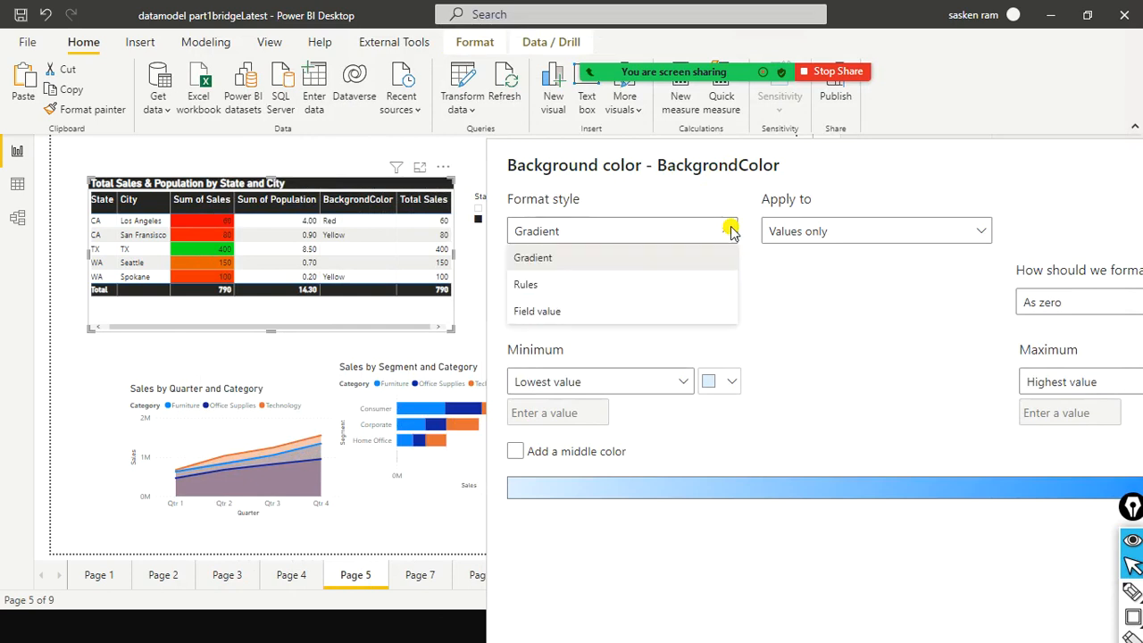
pyautogui.click(651, 311)
# Search the base field list for "back" and "total", checking whether Total Sales can be chosen as the base field
pyautogui.click(731, 304)
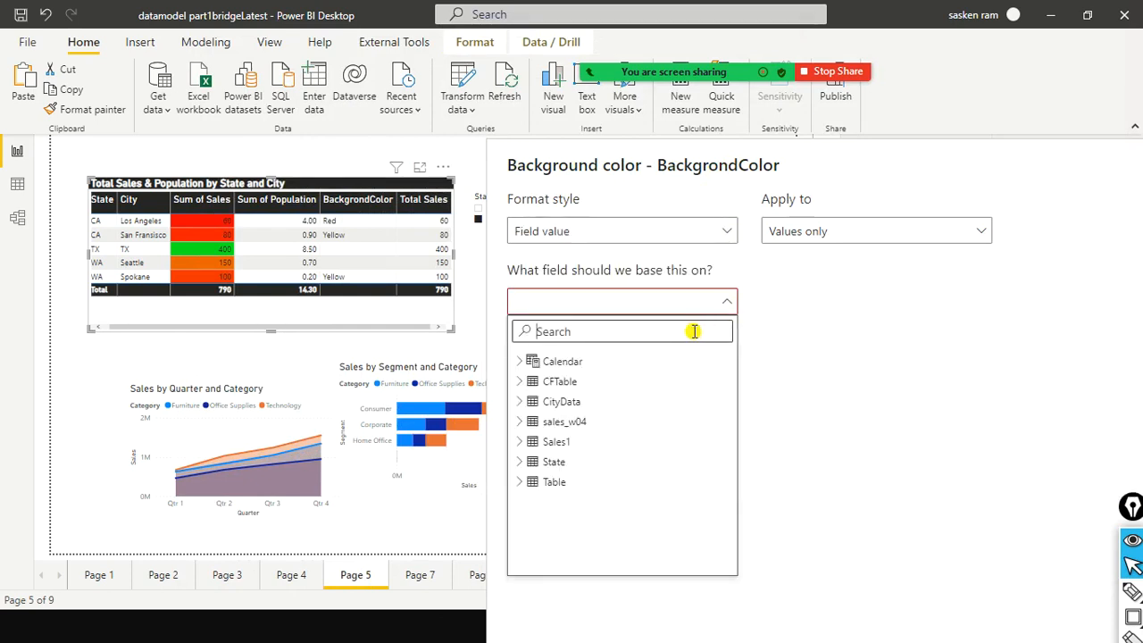
pyautogui.write('back')
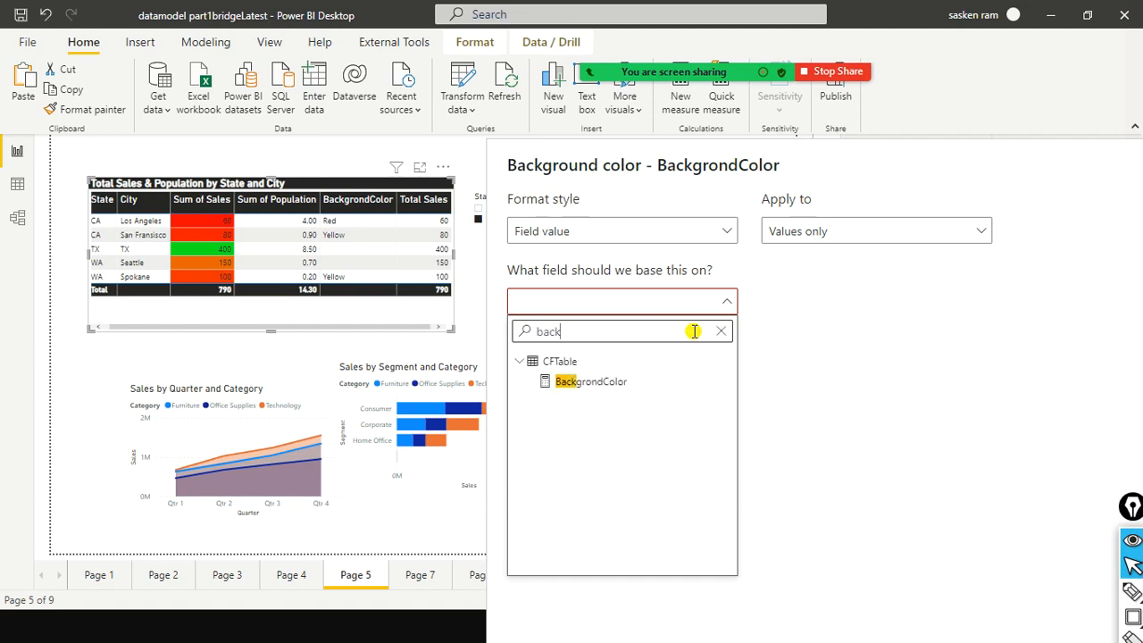
pyautogui.press('BackSpace')
pyautogui.press('BackSpace')
pyautogui.press('BackSpace')
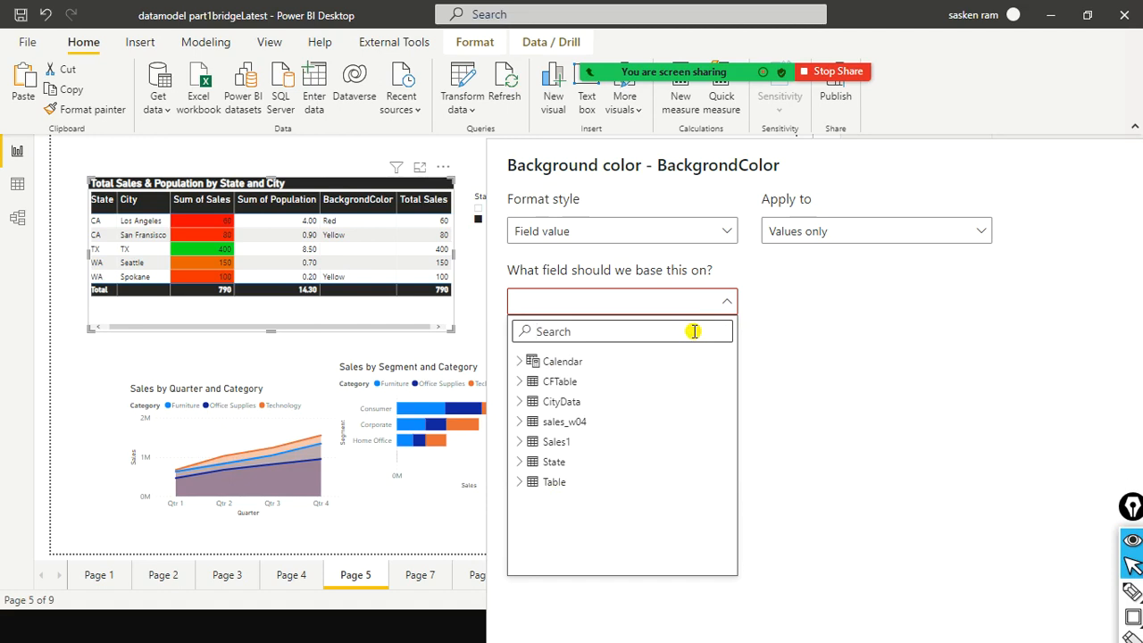
pyautogui.write('total')
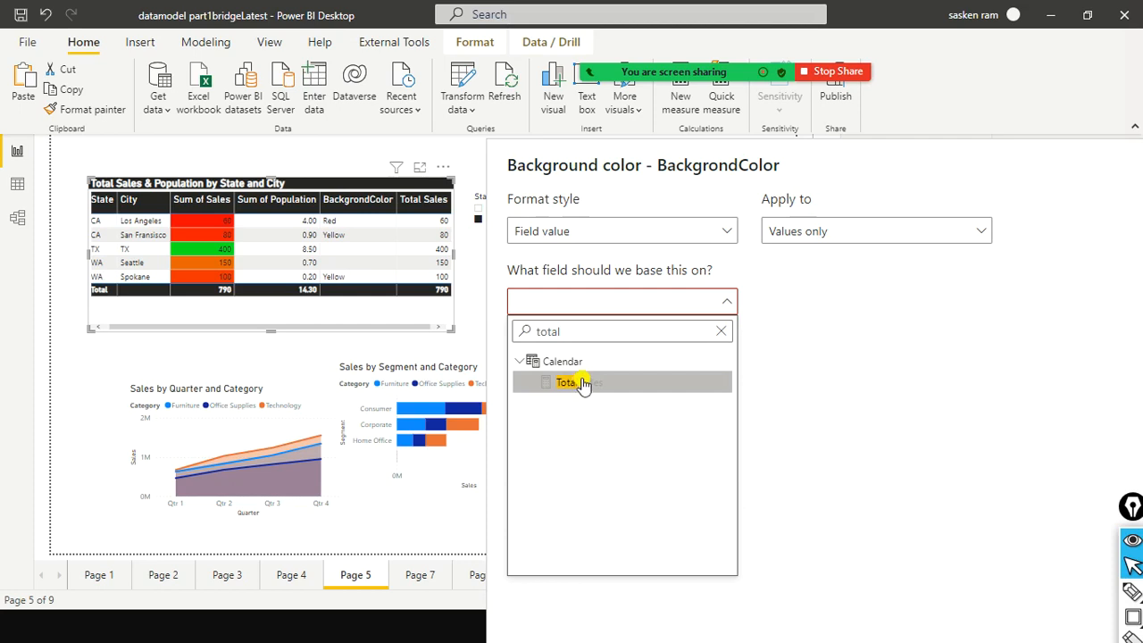
pyautogui.click(651, 288)
# Switch the format style to Gradient and back to Field value
pyautogui.click(722, 224)
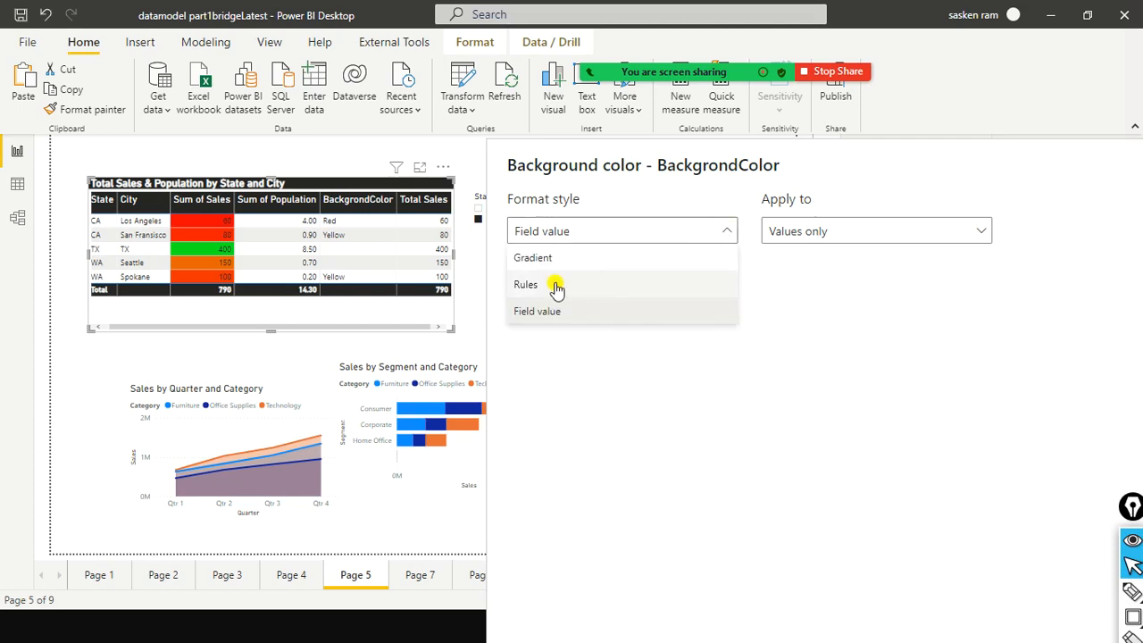
pyautogui.click(574, 259)
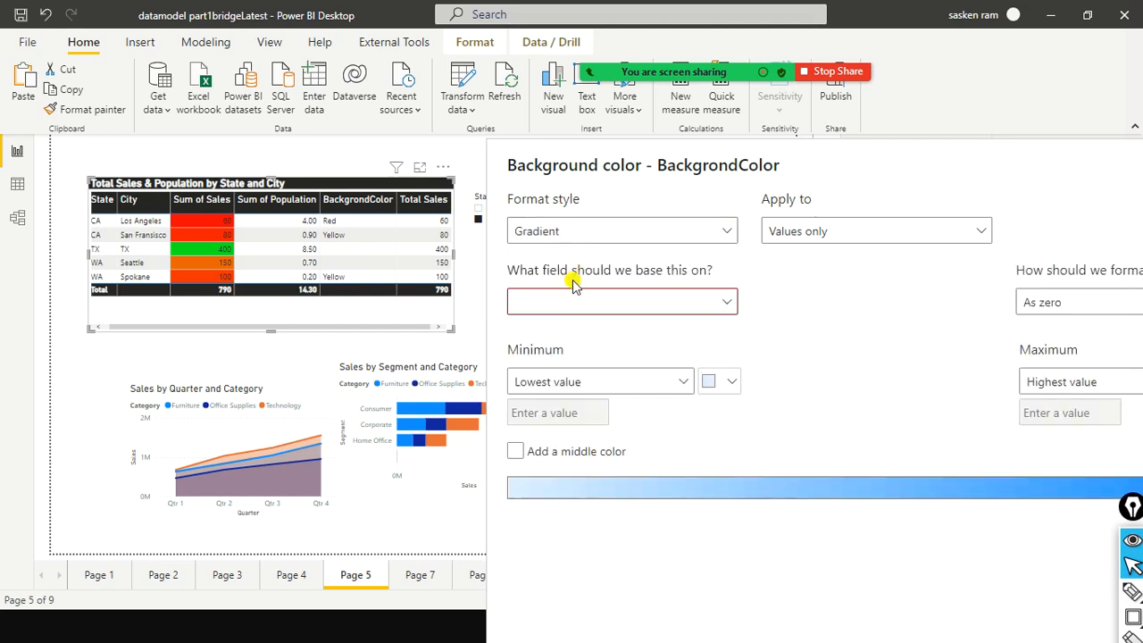
pyautogui.click(721, 231)
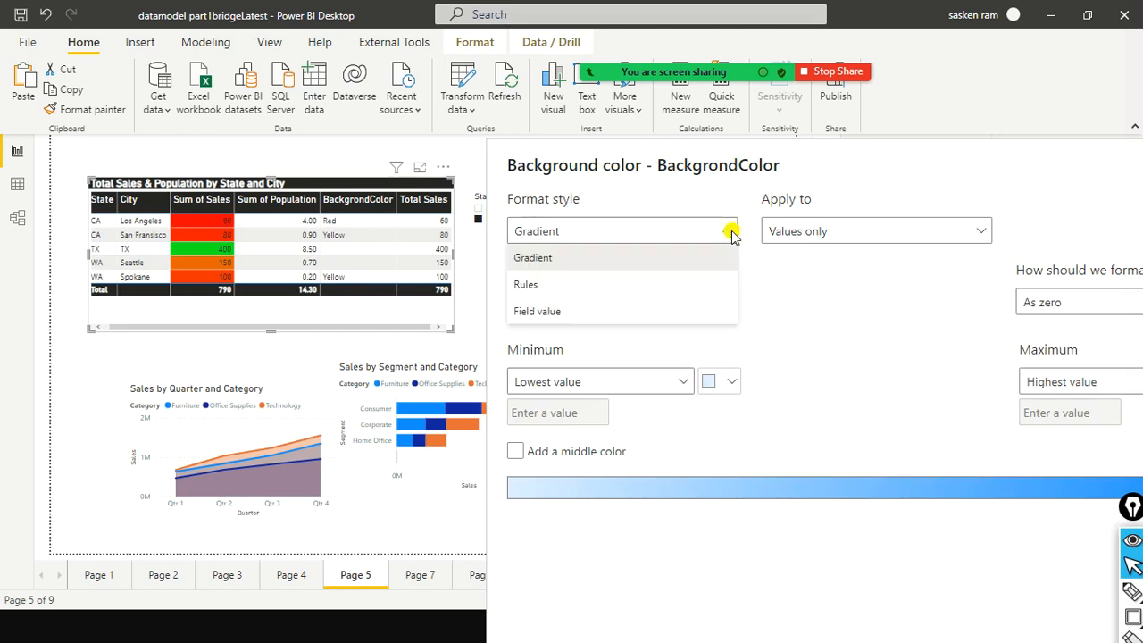
pyautogui.click(593, 312)
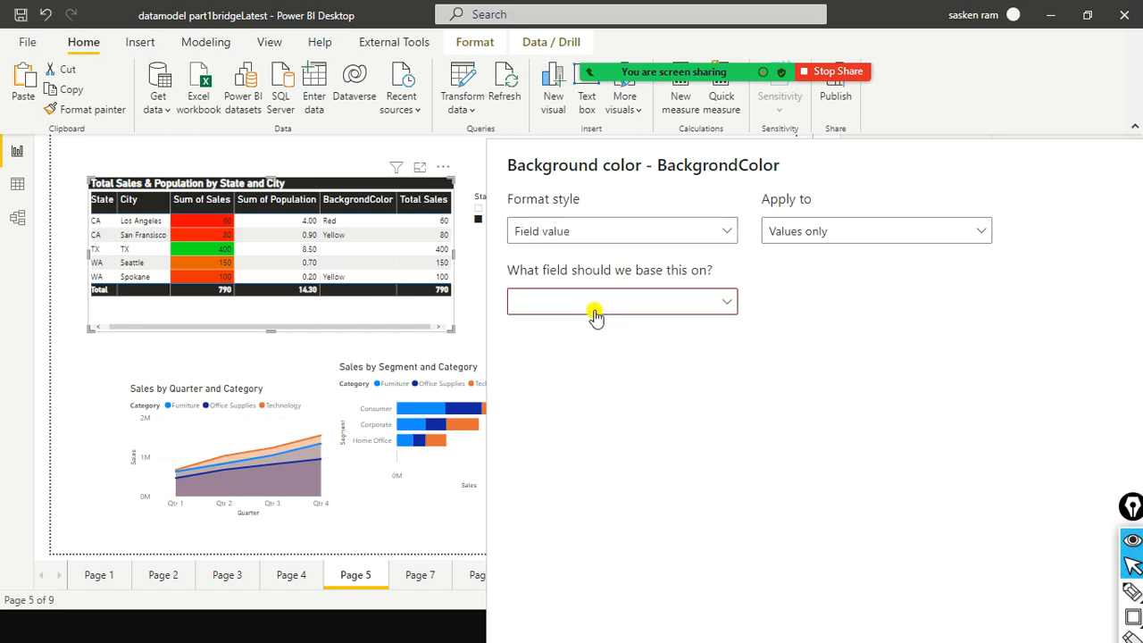
# Search the base field list for "[Total Sales]" and clear the search again
pyautogui.click(722, 301)
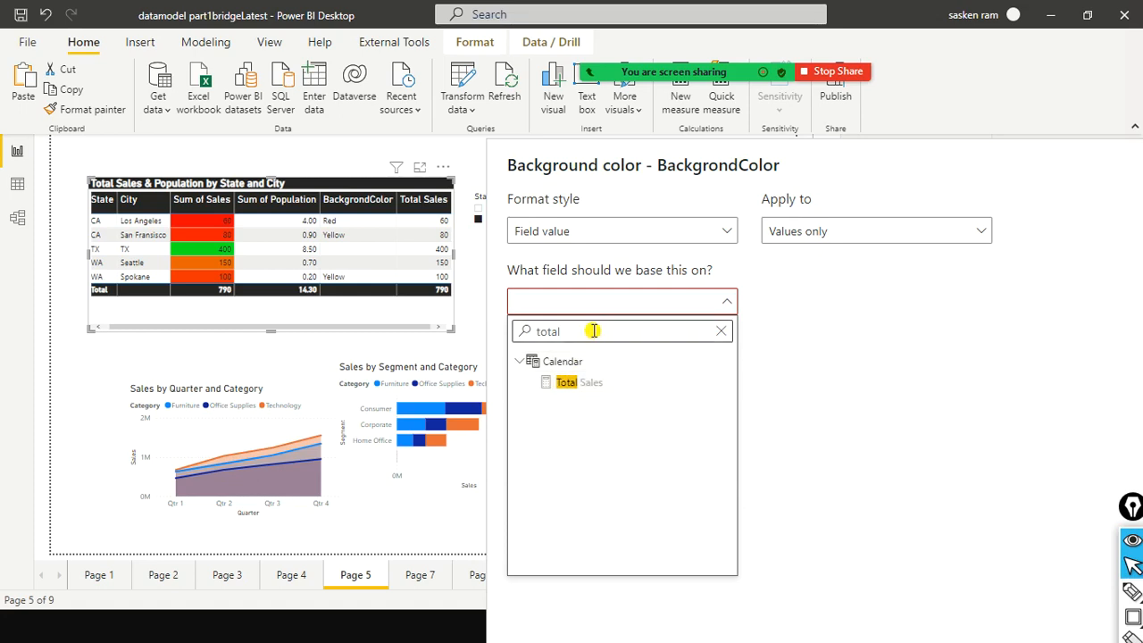
pyautogui.press('BackSpace')
pyautogui.press('BackSpace')
pyautogui.press('BackSpace')
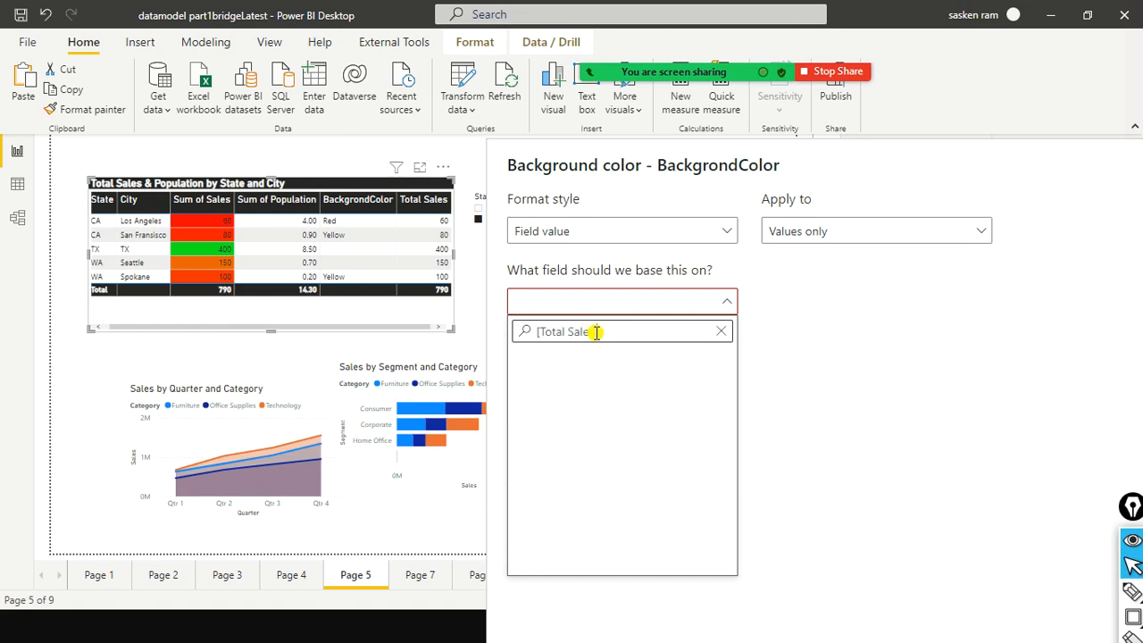
pyautogui.click(721, 332)
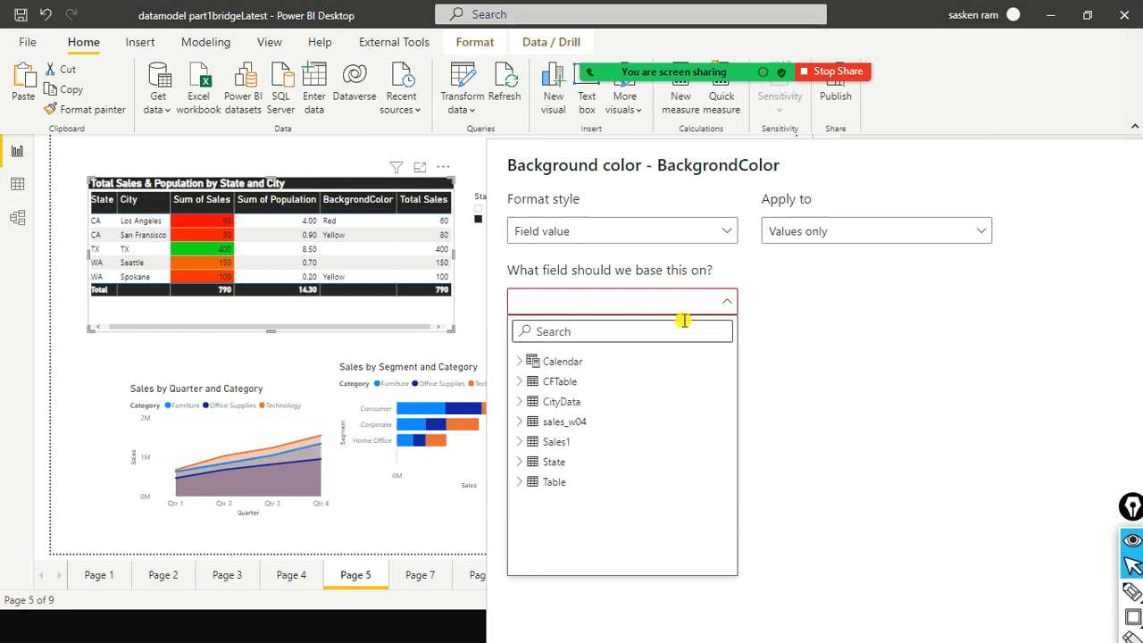
pyautogui.click(593, 329)
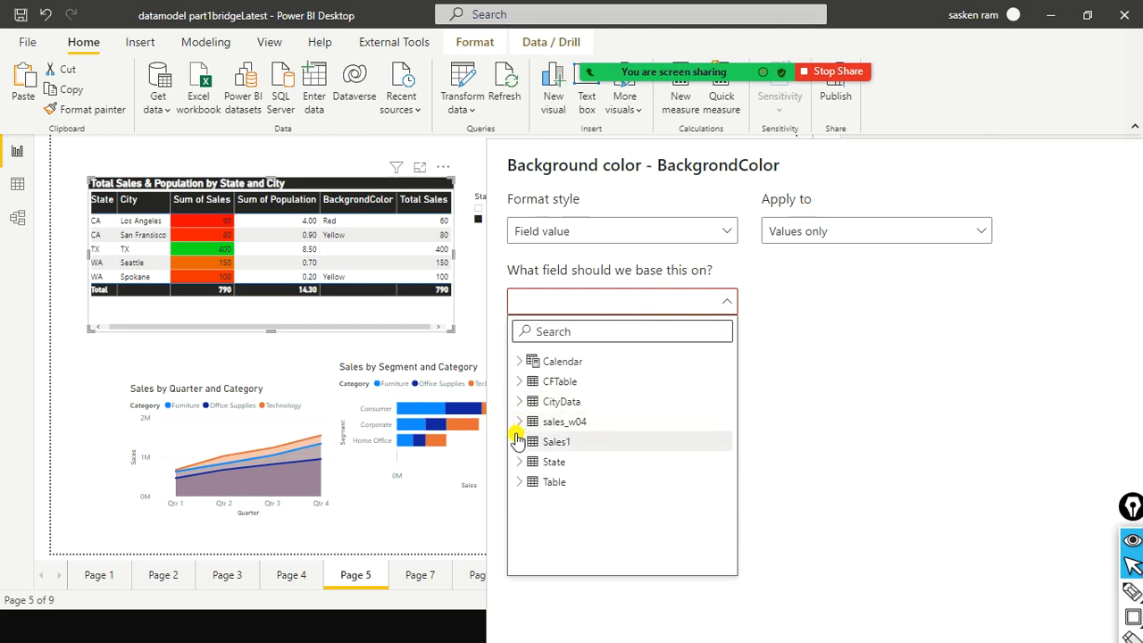
# Base the BackgrondColor column's background on the BackgrondColor field for values only, then widen the table and shift it down and left
pyautogui.click(647, 331)
pyautogui.write('bak')
pyautogui.press('BackSpace')
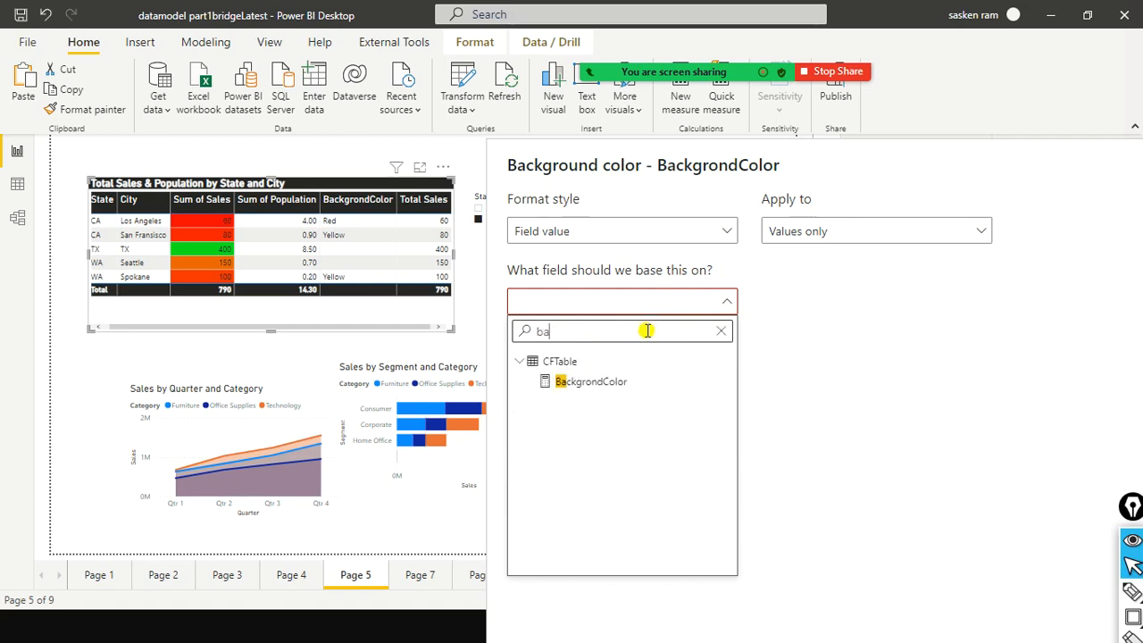
pyautogui.click(614, 384)
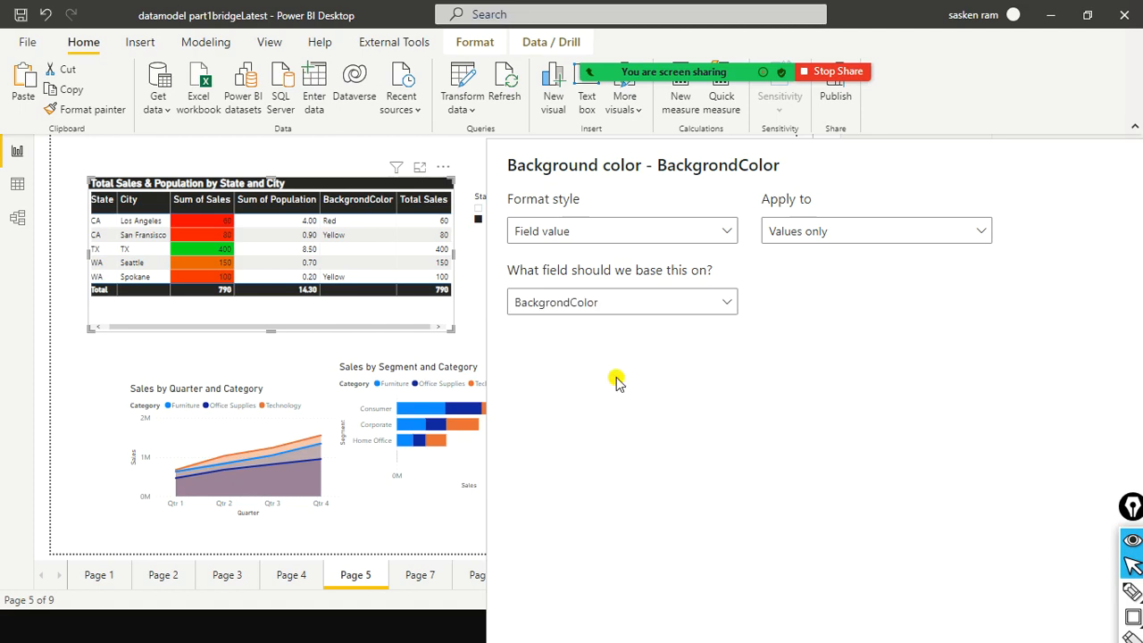
pyautogui.click(980, 234)
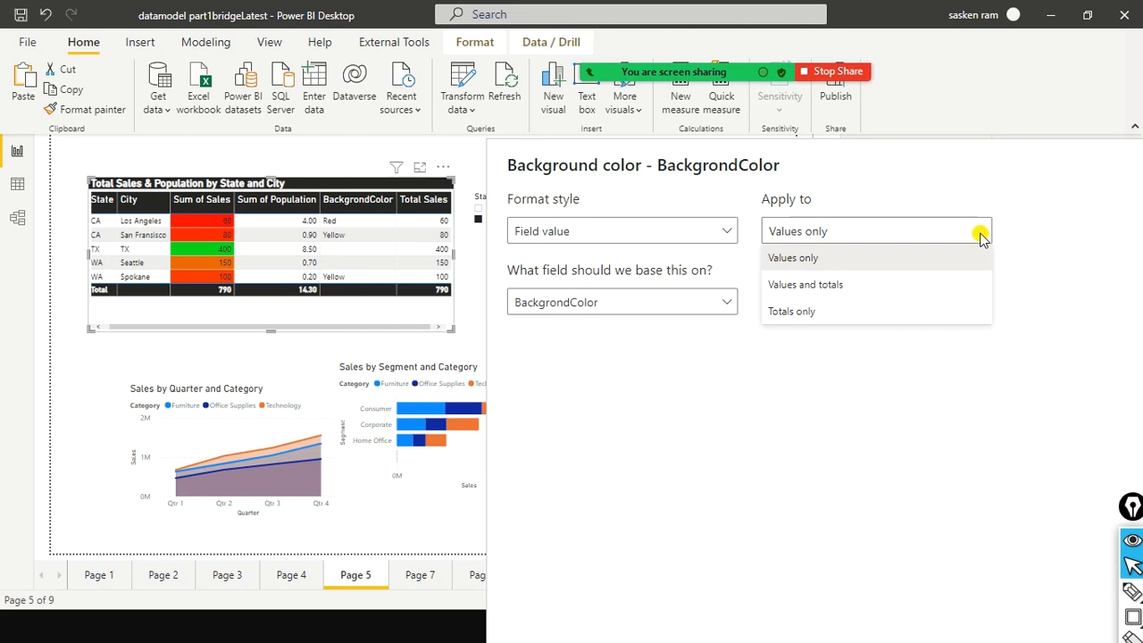
pyautogui.click(979, 234)
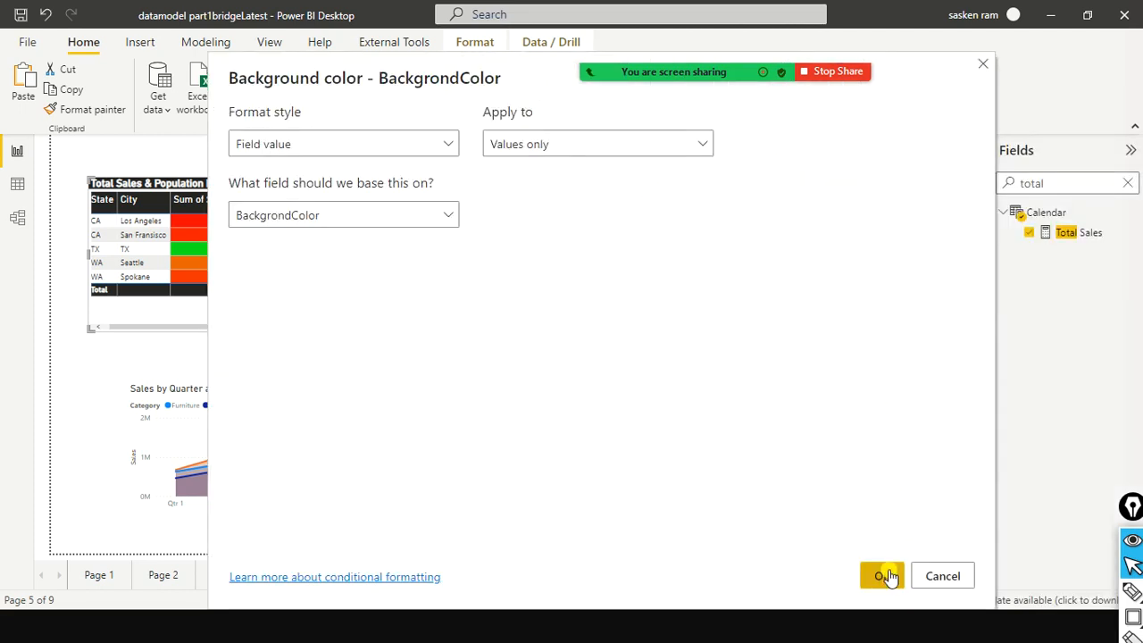
pyautogui.click(888, 577)
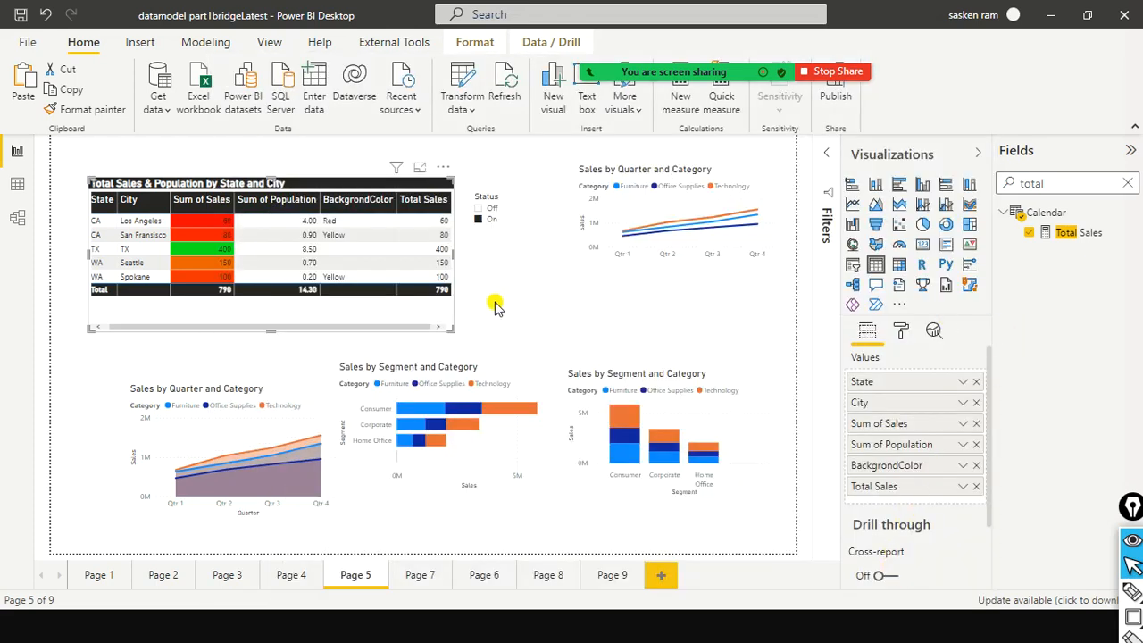
pyautogui.moveTo(452, 254); pyautogui.dragTo(503, 258)
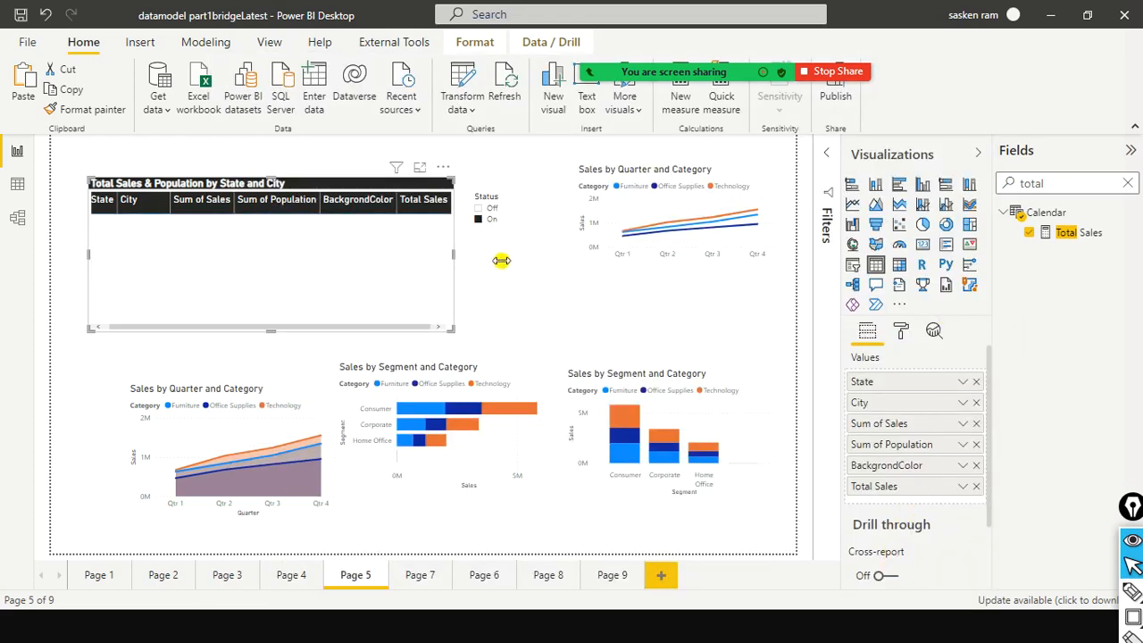
pyautogui.moveTo(442, 294); pyautogui.dragTo(405, 306)
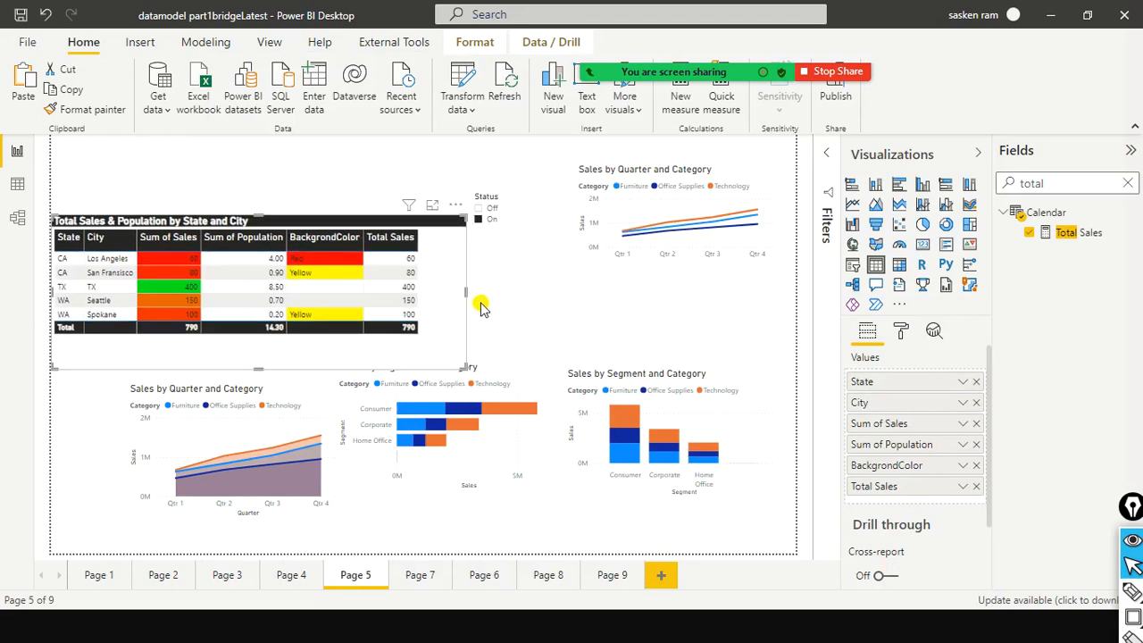
# Apply background color conditional formatting to the Total Sales column with format style Field value, based on the BackgrondColor field
pyautogui.click(962, 491)
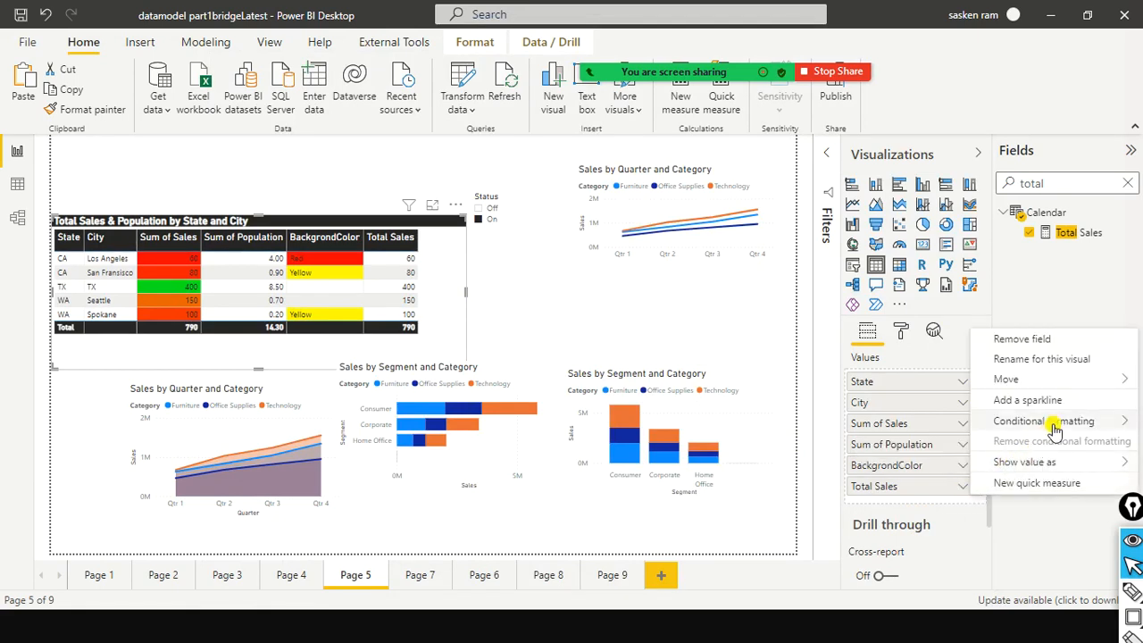
pyautogui.moveTo(1056, 423)
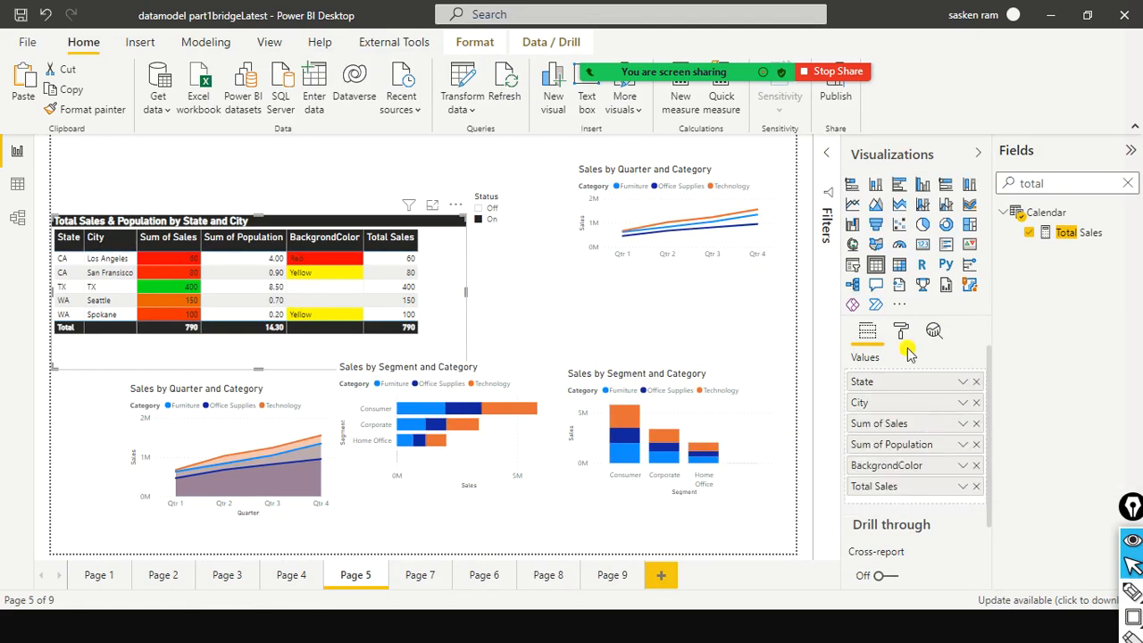
pyautogui.click(929, 426)
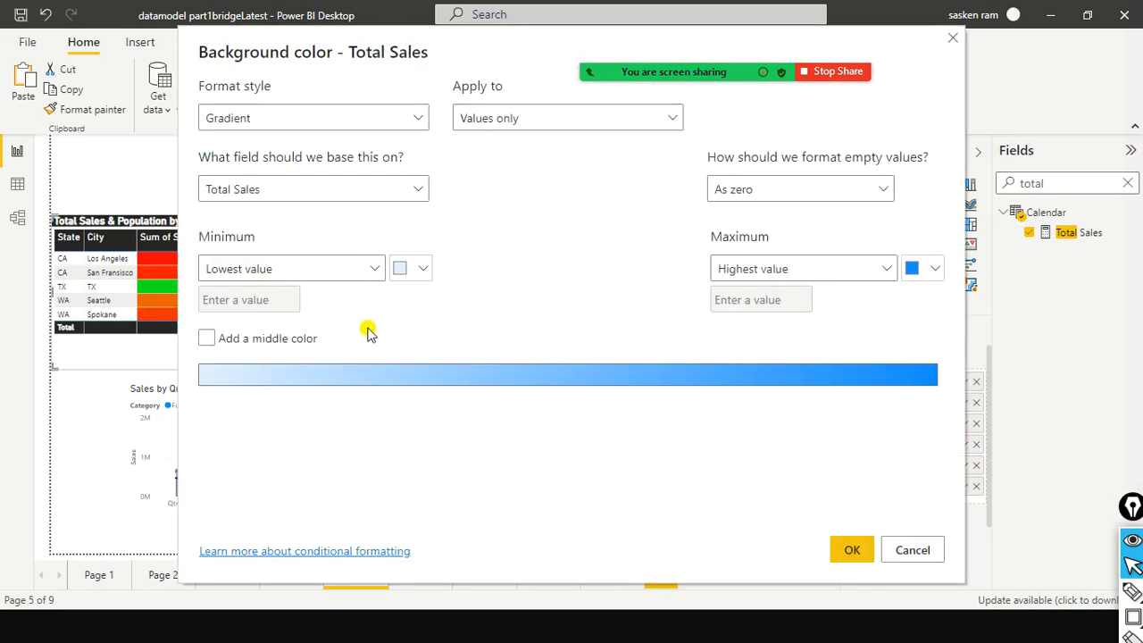
pyautogui.click(415, 121)
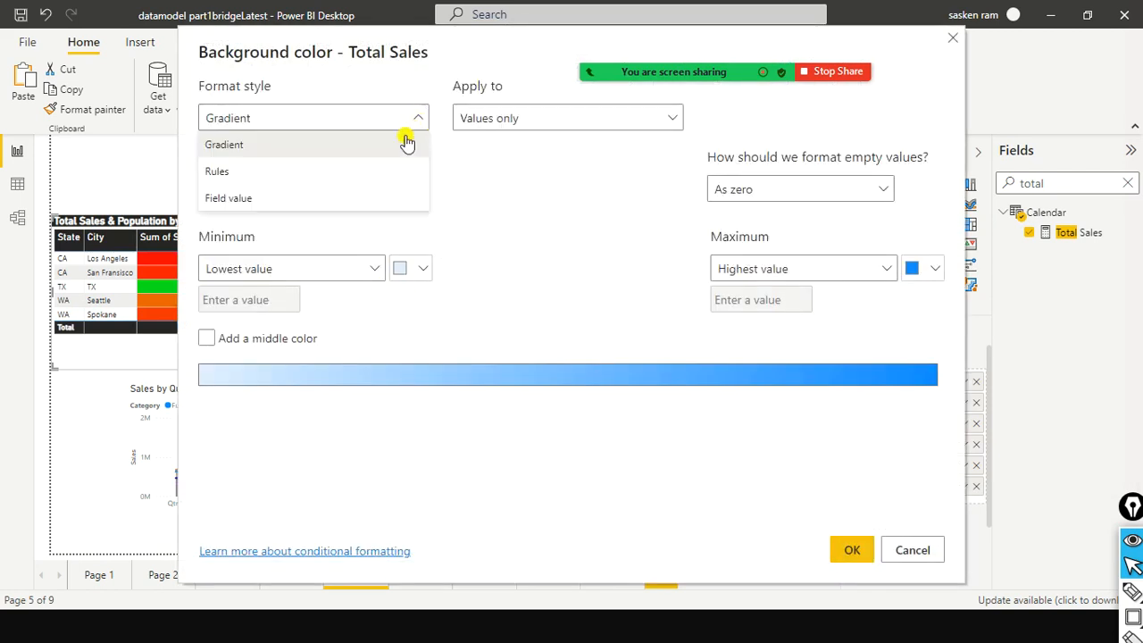
pyautogui.click(339, 198)
pyautogui.click(408, 185)
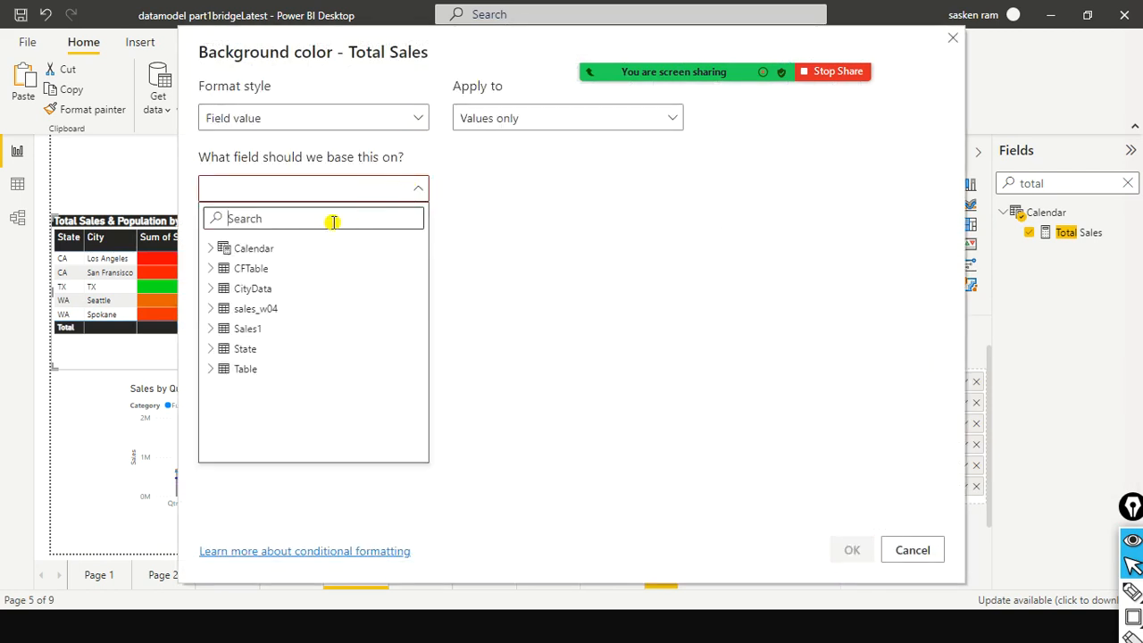
pyautogui.write('bac')
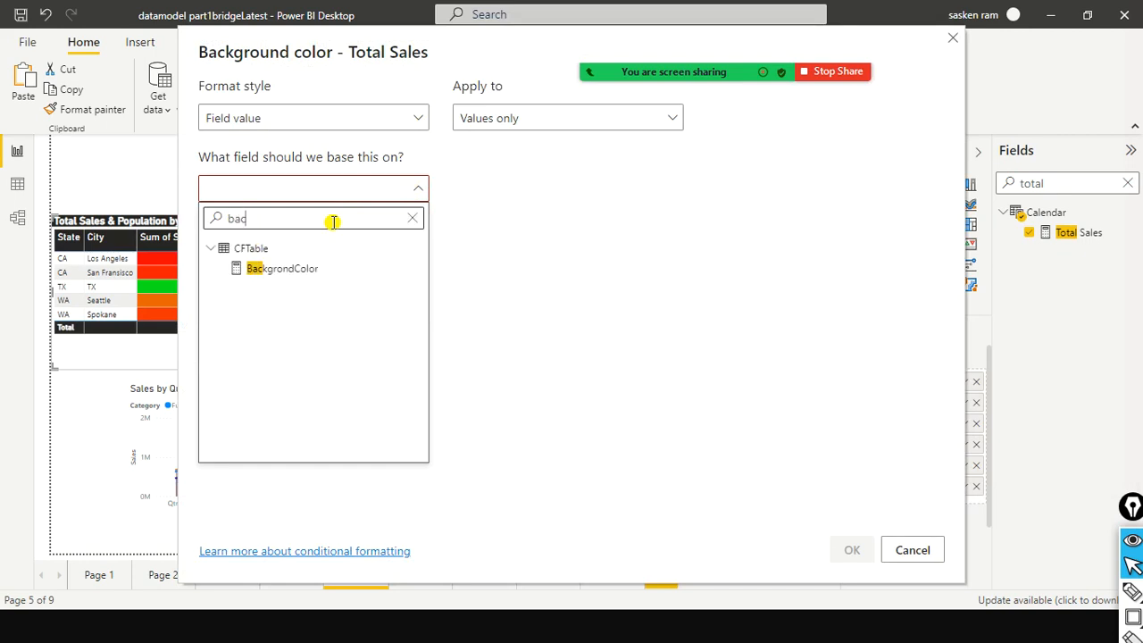
pyautogui.click(268, 268)
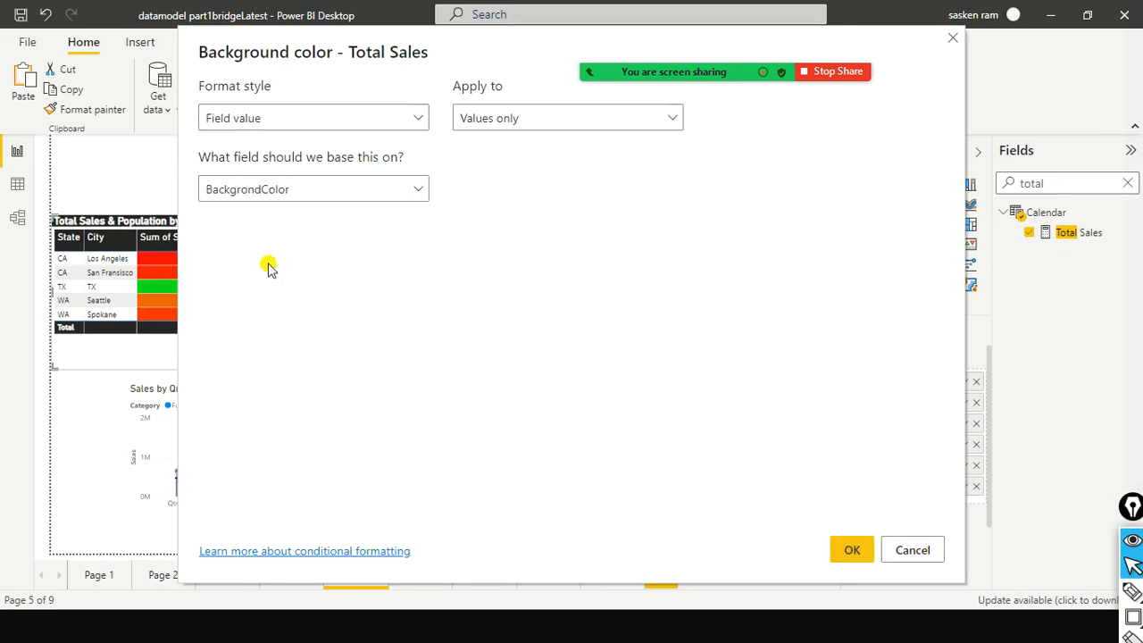
pyautogui.click(852, 550)
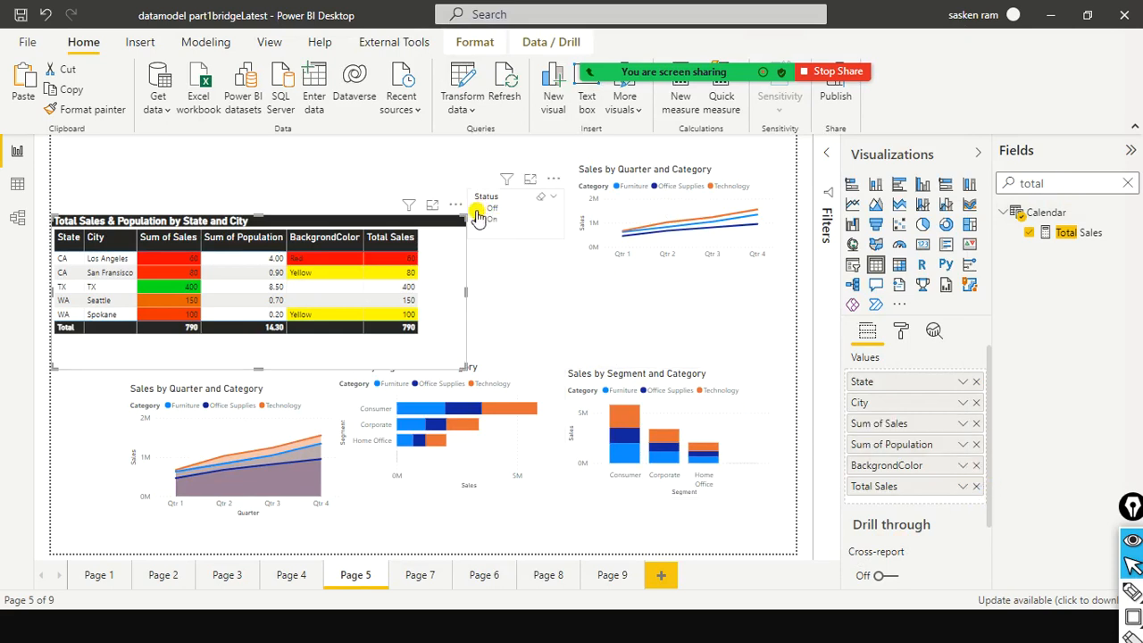
# Test the column colours by switching the Status slicer to Off and back to On
pyautogui.click(476, 221)
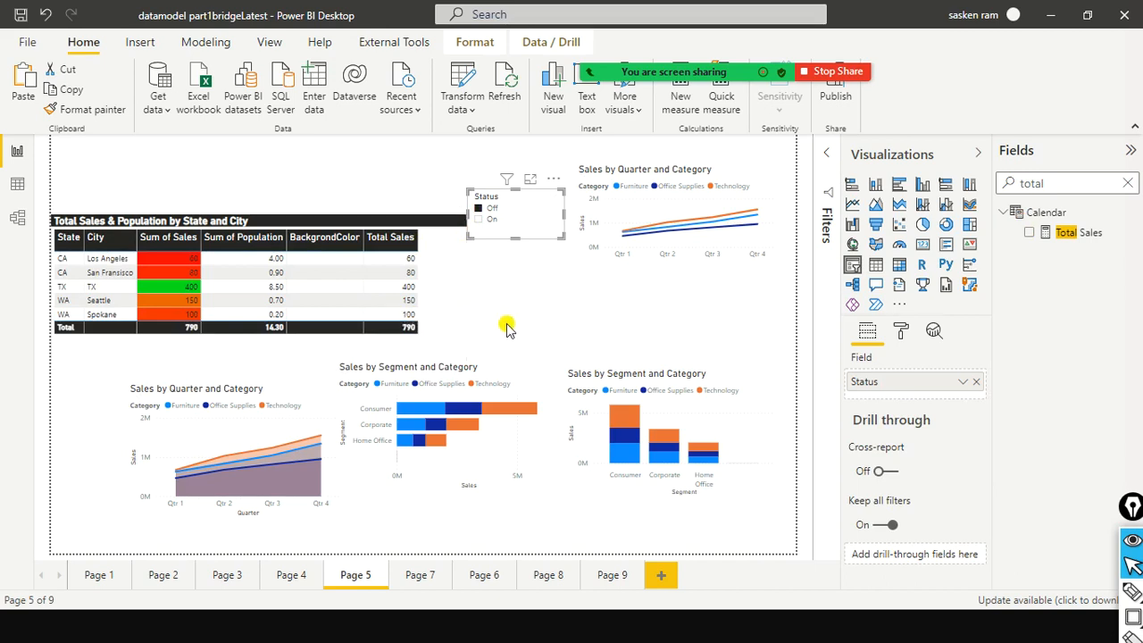
pyautogui.click(479, 221)
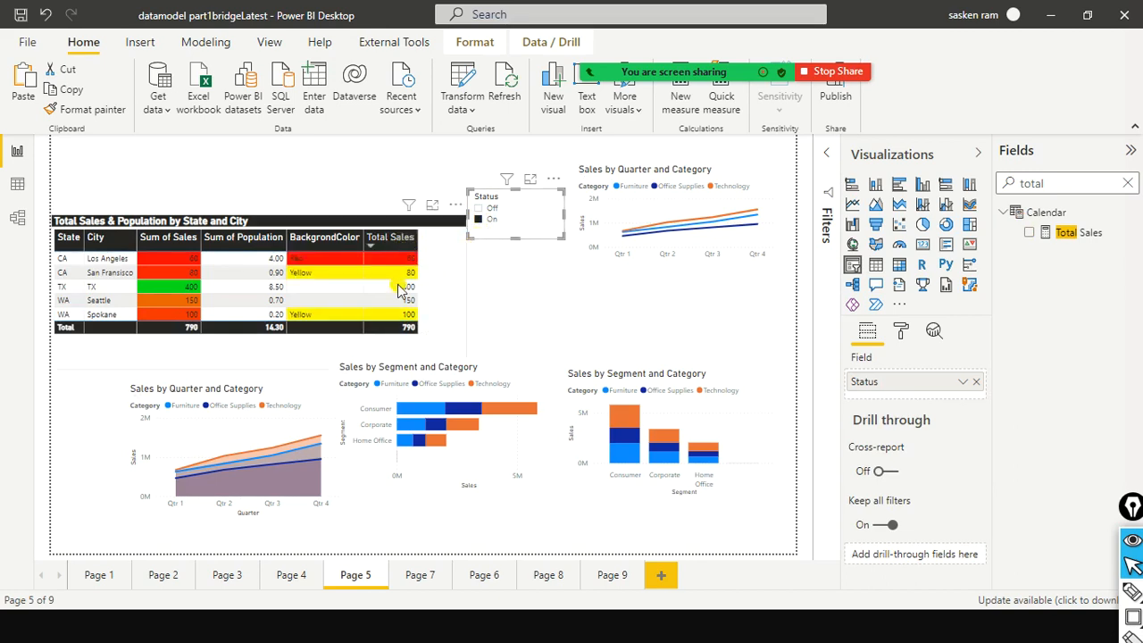
# Draw red annotation arrows pointing at the Total Sales and Sum of Sales column headers
pyautogui.hotkey('ctrl', 'shift', 'a')
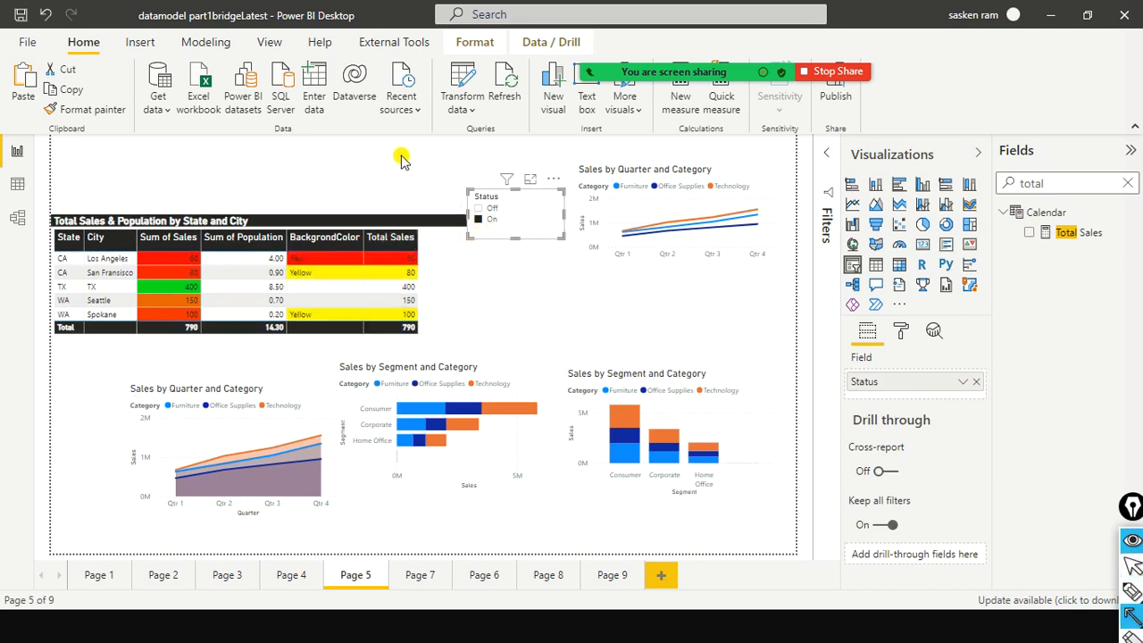
pyautogui.moveTo(399, 151); pyautogui.dragTo(380, 222)
pyautogui.moveTo(174, 174); pyautogui.dragTo(157, 217)
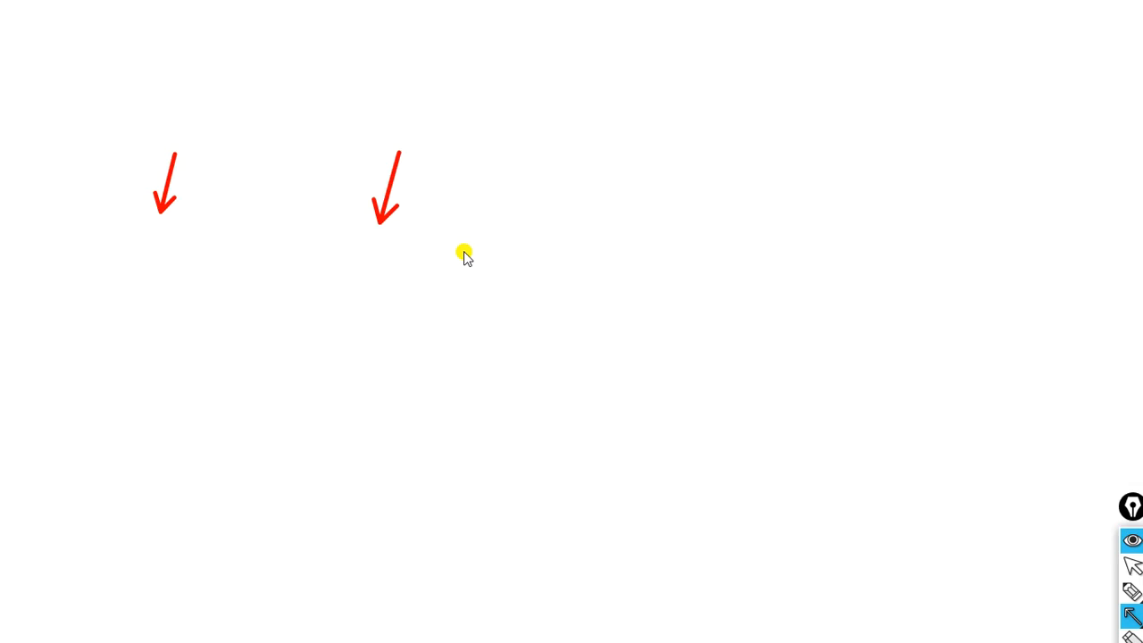
# Return to the report page and clear the On selection in the Status slicer
pyautogui.hotkey('alt', 'Tab')
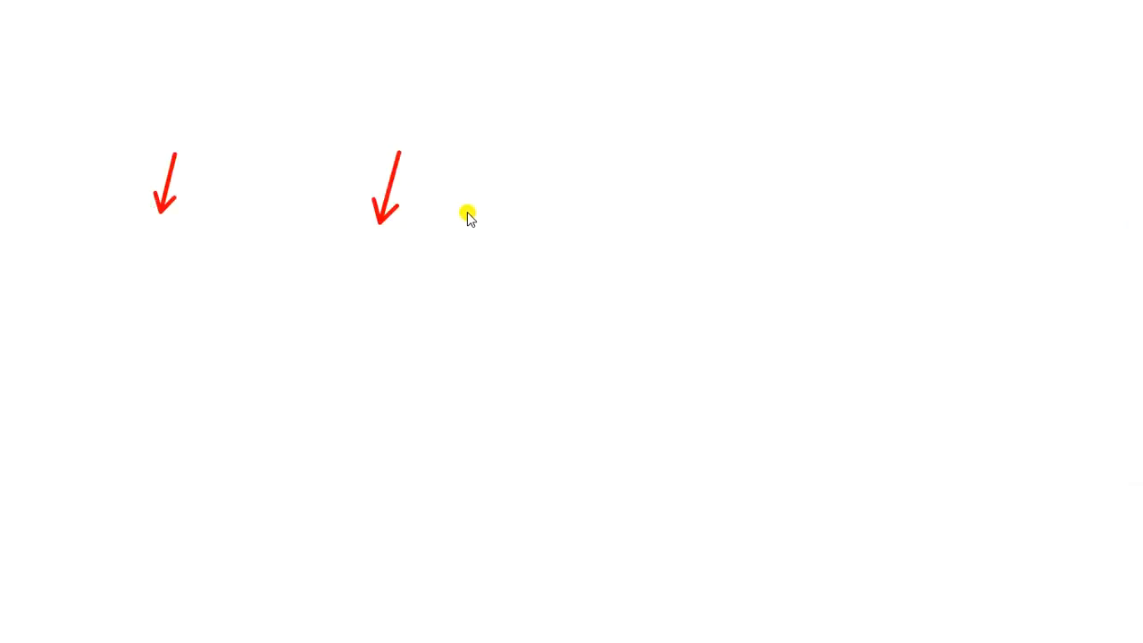
pyautogui.hotkey('alt', 'Tab')
pyautogui.click(463, 222)
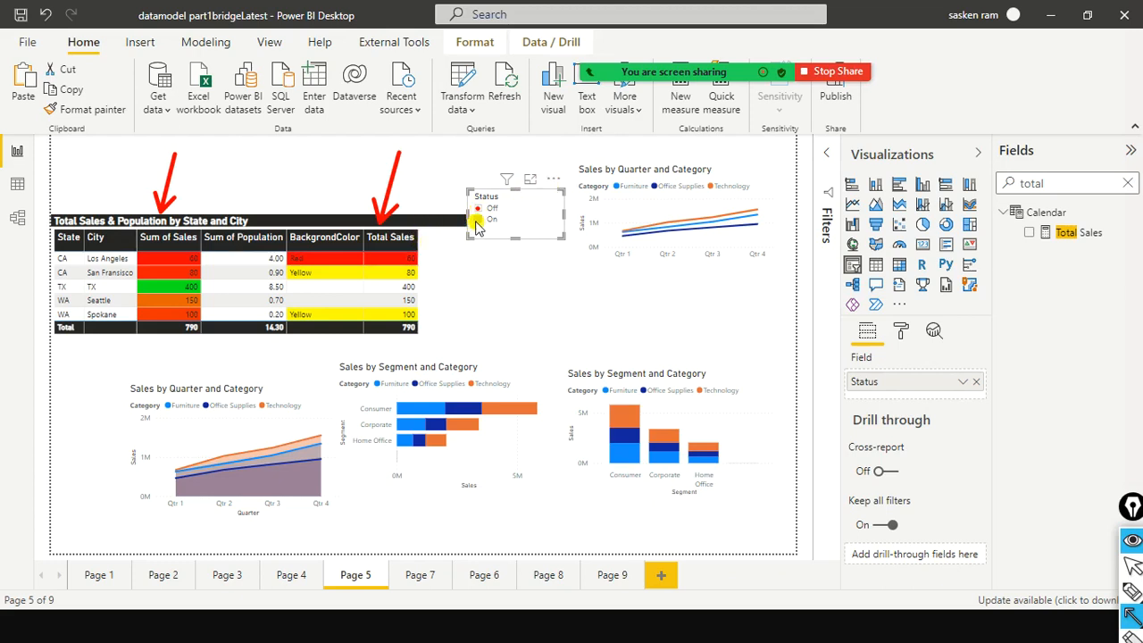
pyautogui.click(477, 222)
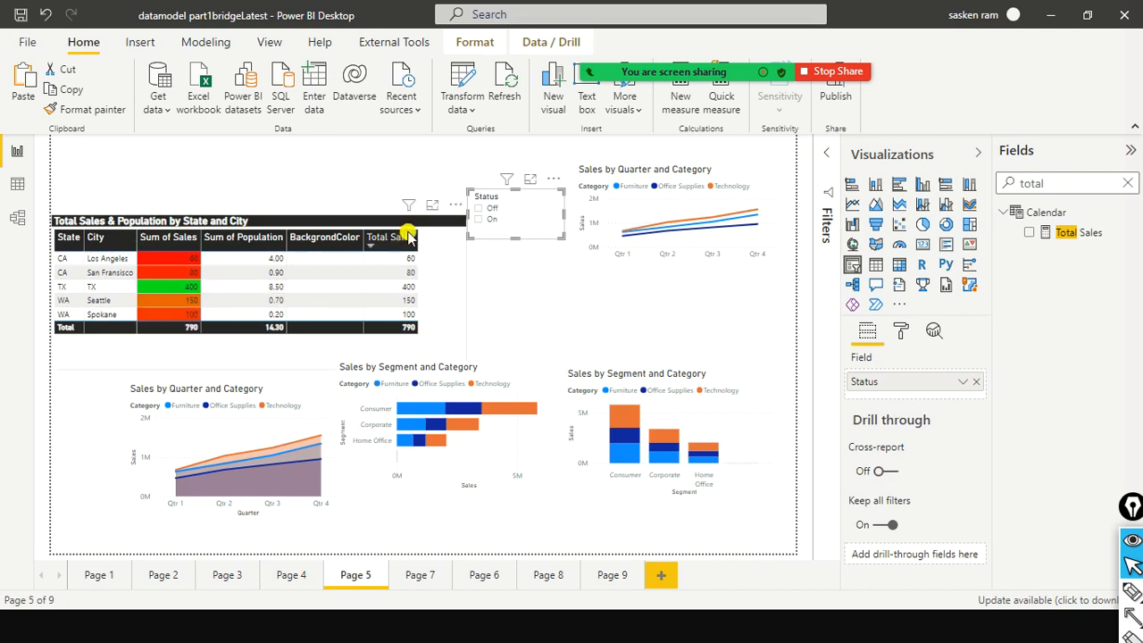
# Review the advanced background color settings of the table's Sum of Sales column and close them without changes
pyautogui.click(901, 333)
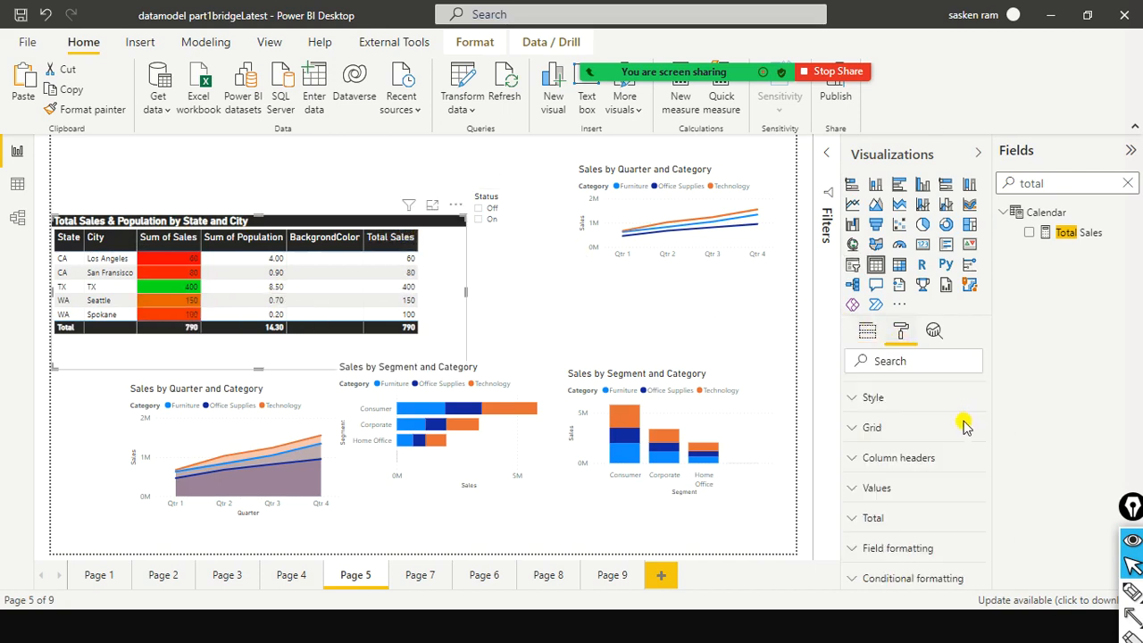
pyautogui.scroll(-2, 948, 449)
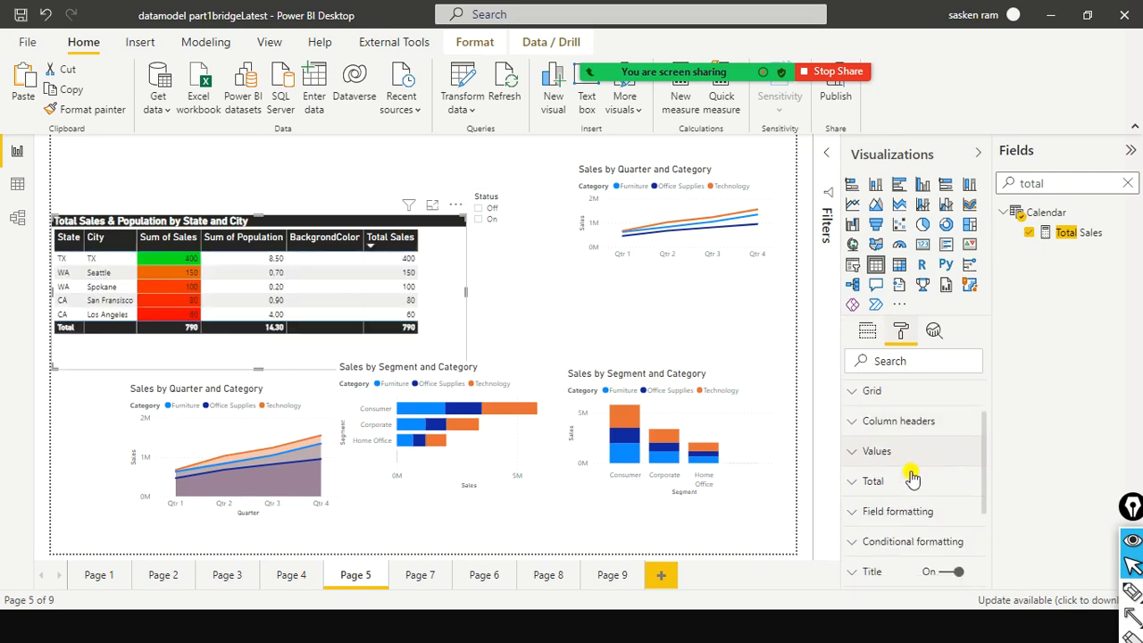
pyautogui.click(860, 541)
pyautogui.scroll(-2, 959, 518)
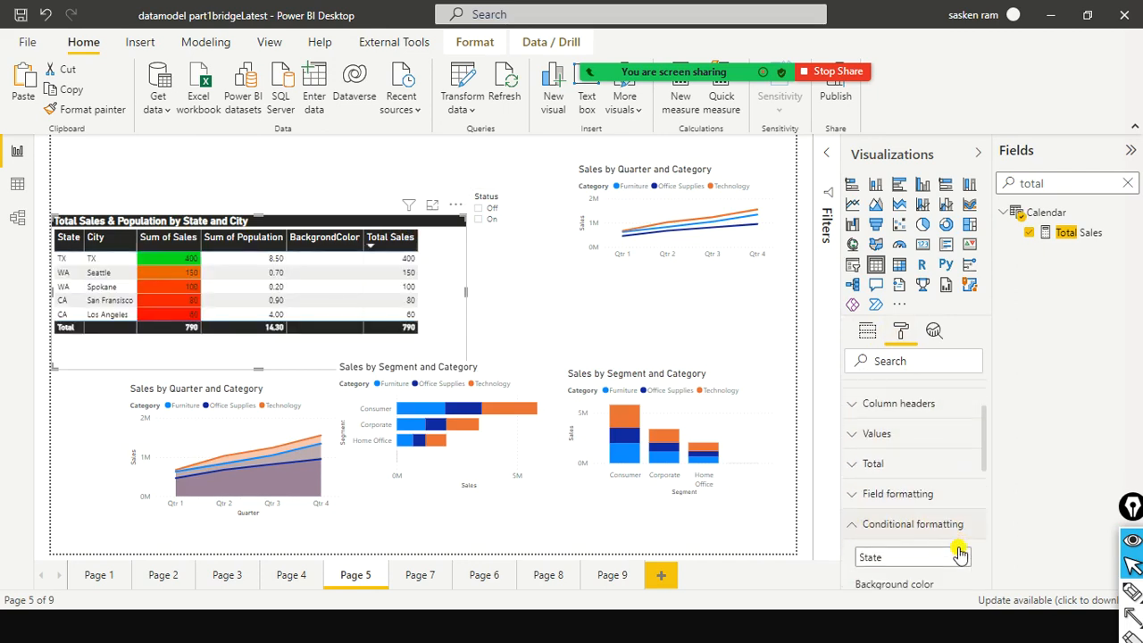
pyautogui.click(956, 478)
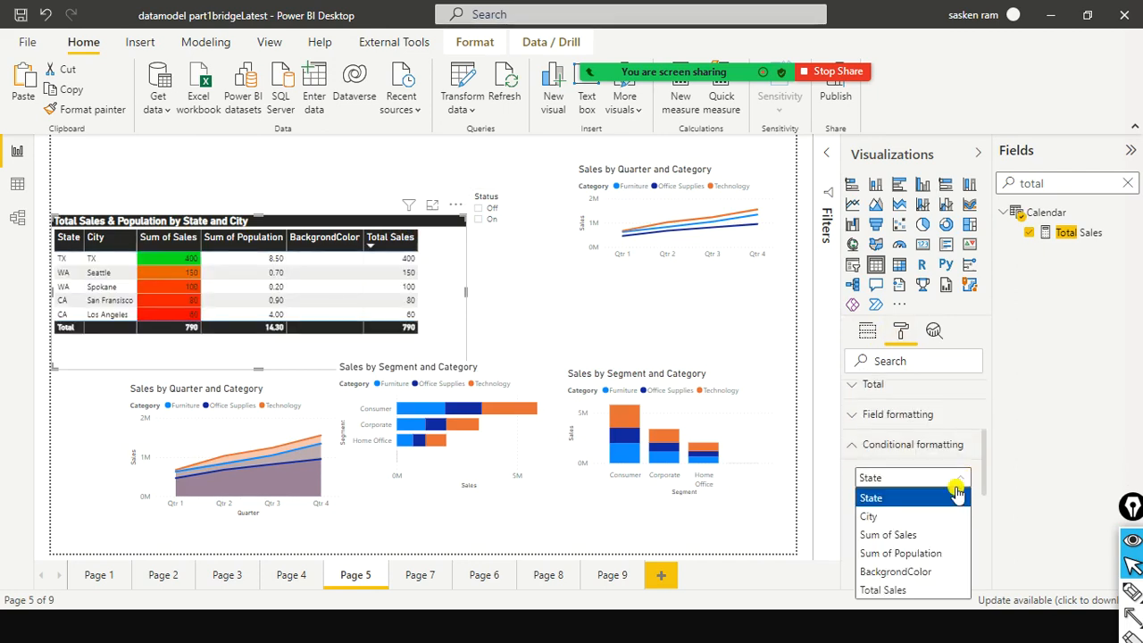
pyautogui.click(931, 535)
pyautogui.scroll(-1, 931, 531)
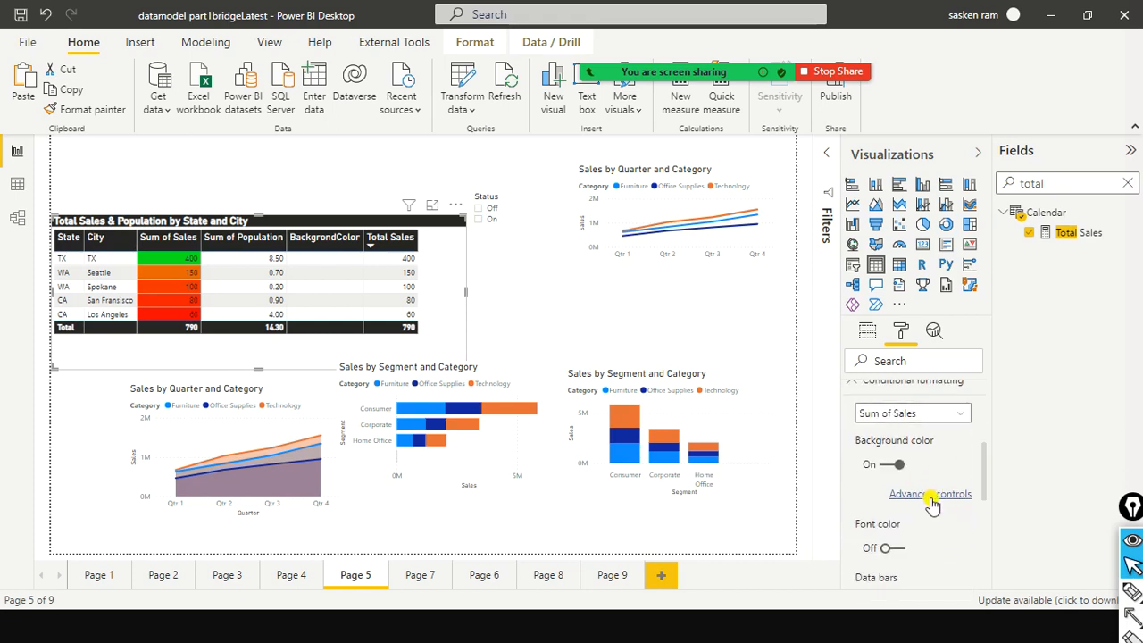
pyautogui.click(930, 494)
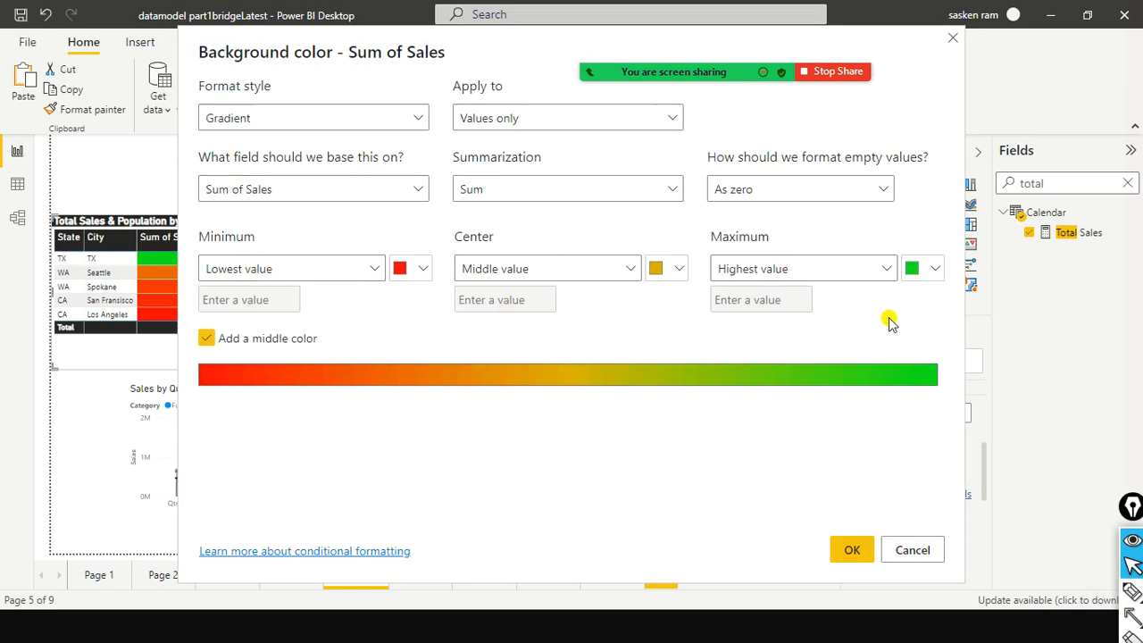
pyautogui.click(893, 553)
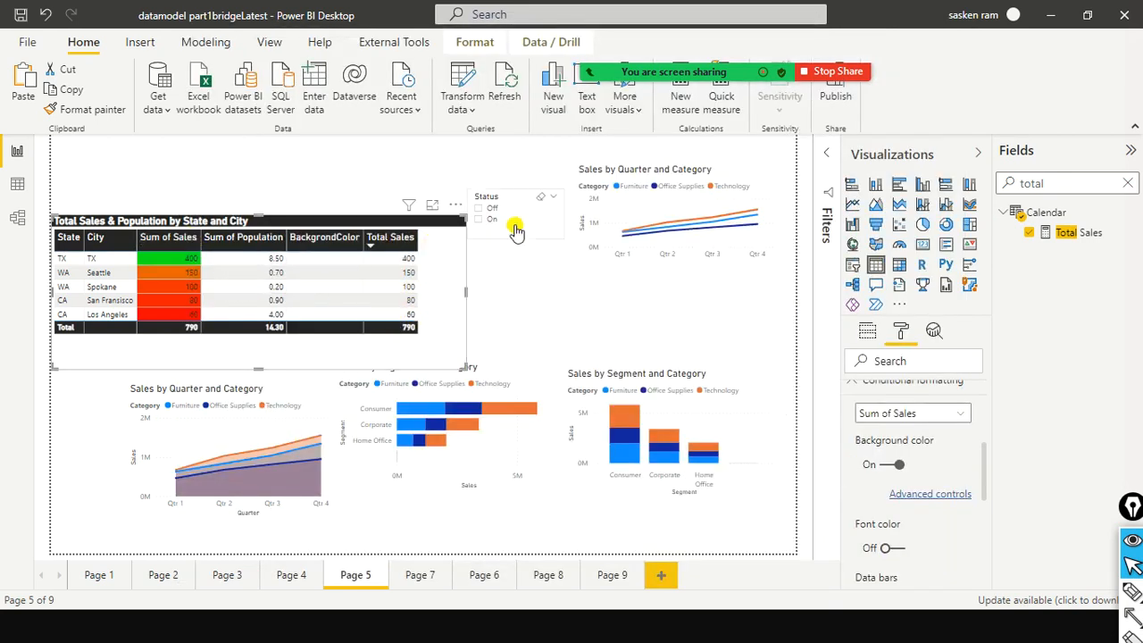
# Move the Status slicer up beside the line chart and move the State and City table up to the page's upper edge
pyautogui.moveTo(546, 191); pyautogui.dragTo(562, 147)
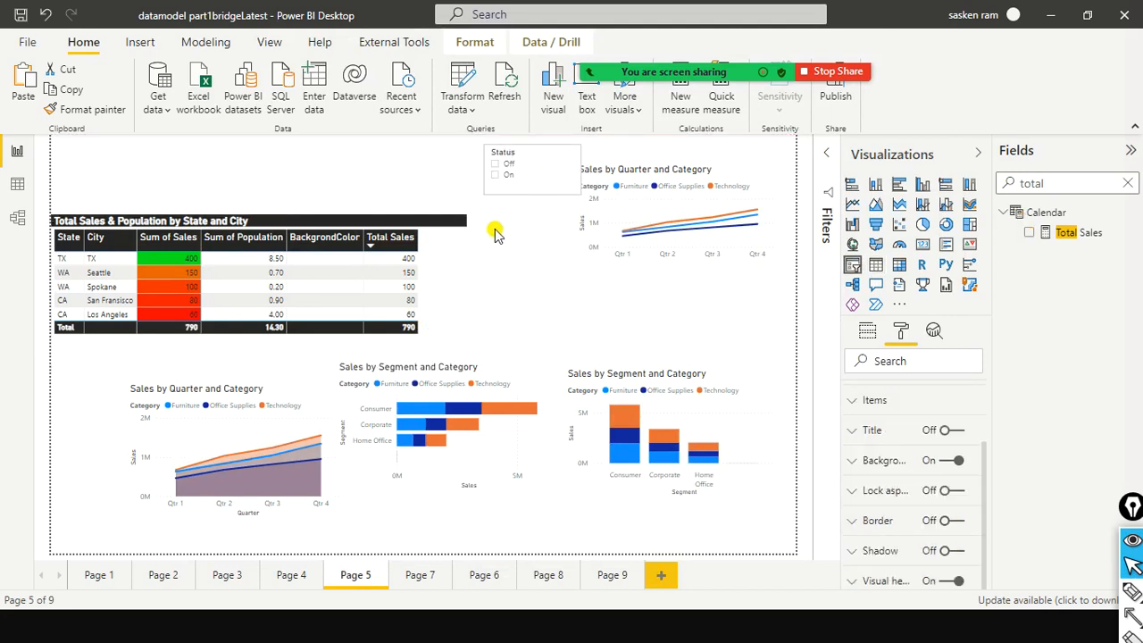
pyautogui.click(478, 281)
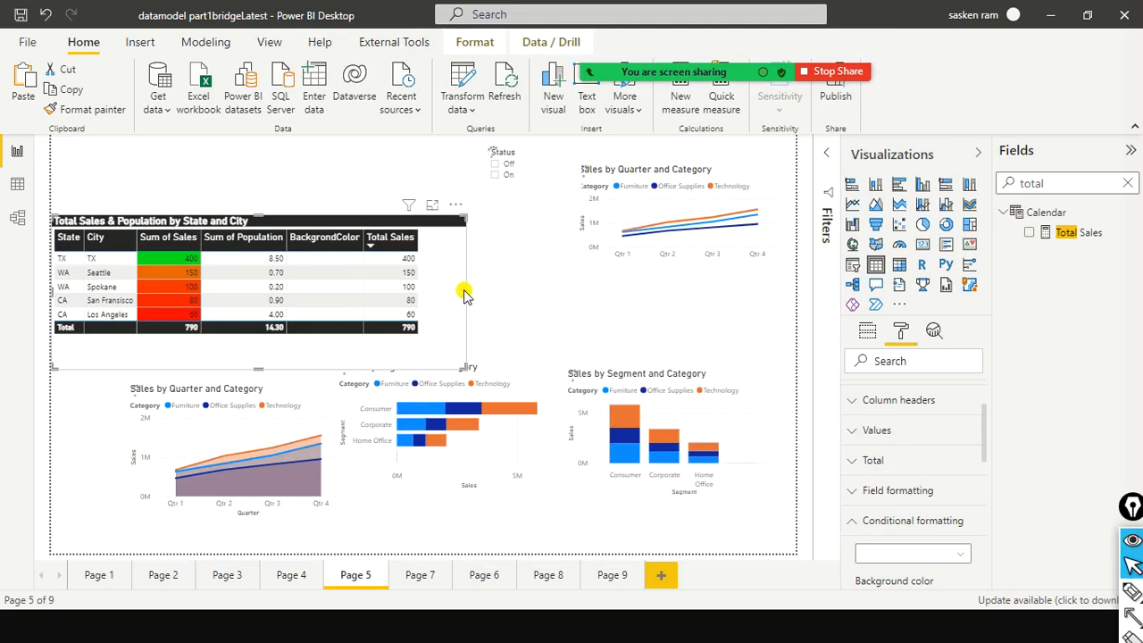
pyautogui.moveTo(466, 291); pyautogui.dragTo(468, 249)
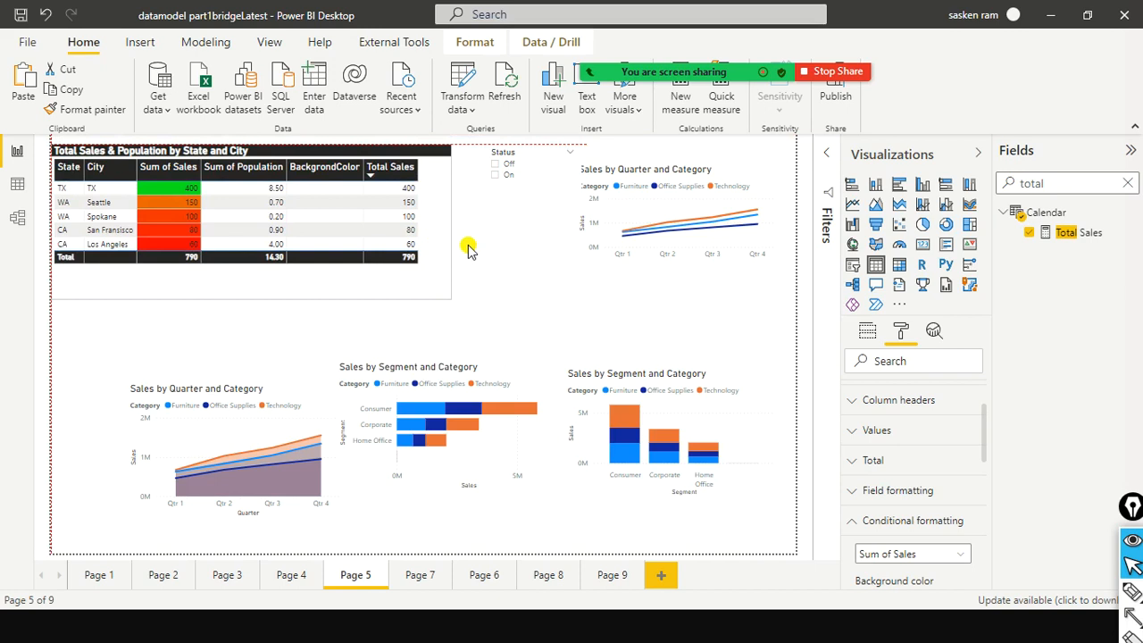
# Examine the formula of the Total Sales measure in the Calendar table
pyautogui.click(1087, 233)
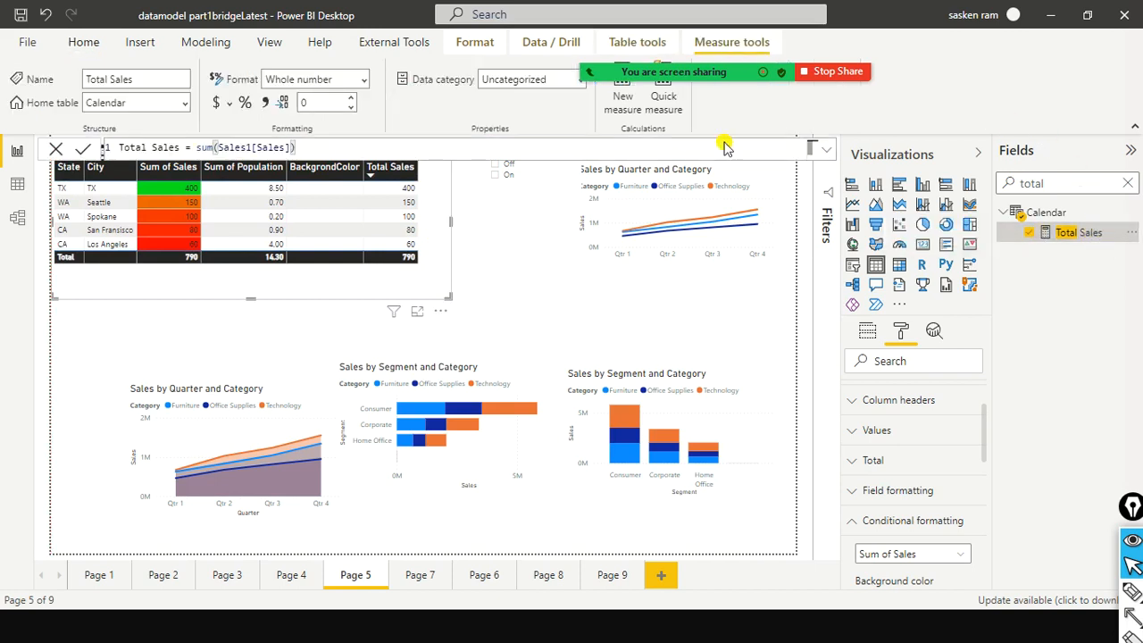
pyautogui.click(319, 159)
pyautogui.click(259, 147)
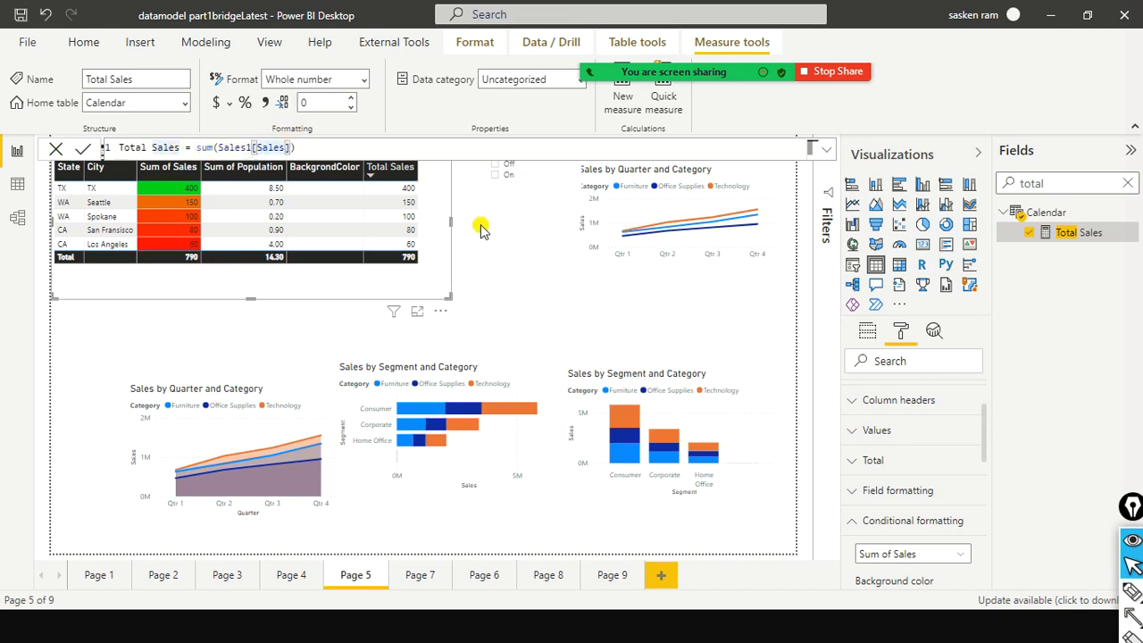
pyautogui.click(181, 147)
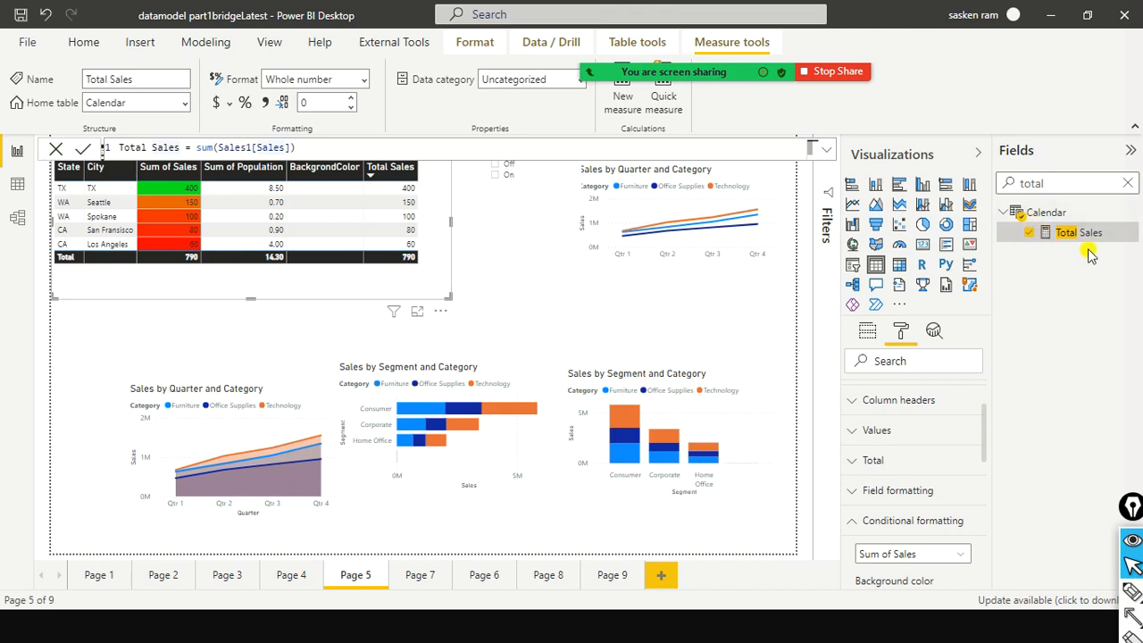
# Clear the field search and move the Sales by Quarter and Category area chart to the page's lower edge, between the two Segment charts
pyautogui.click(1126, 185)
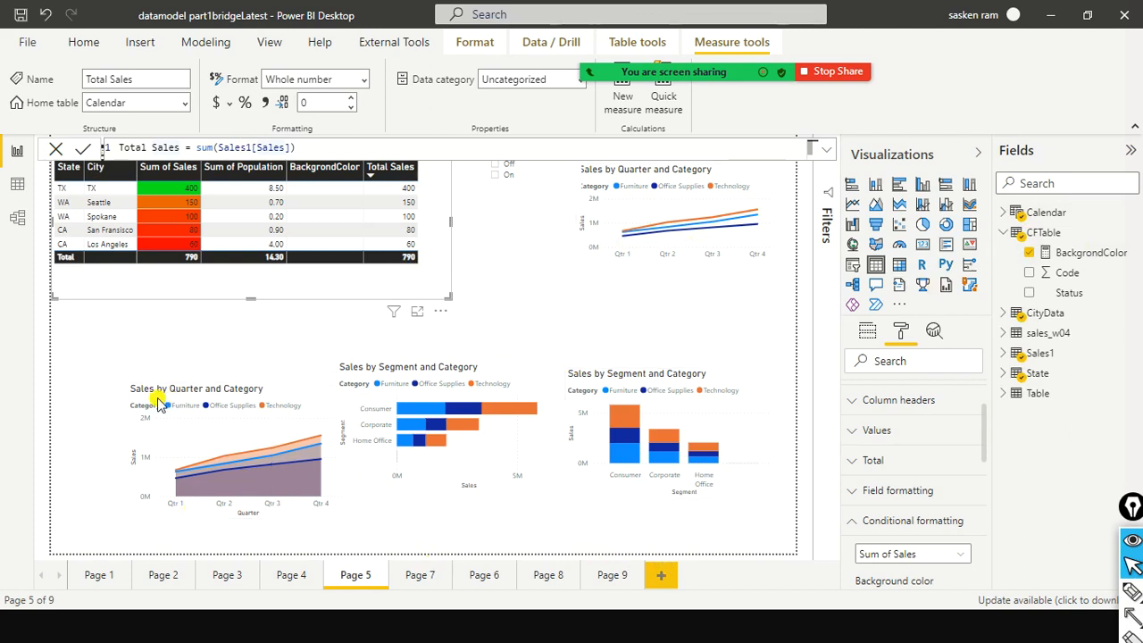
pyautogui.click(140, 330)
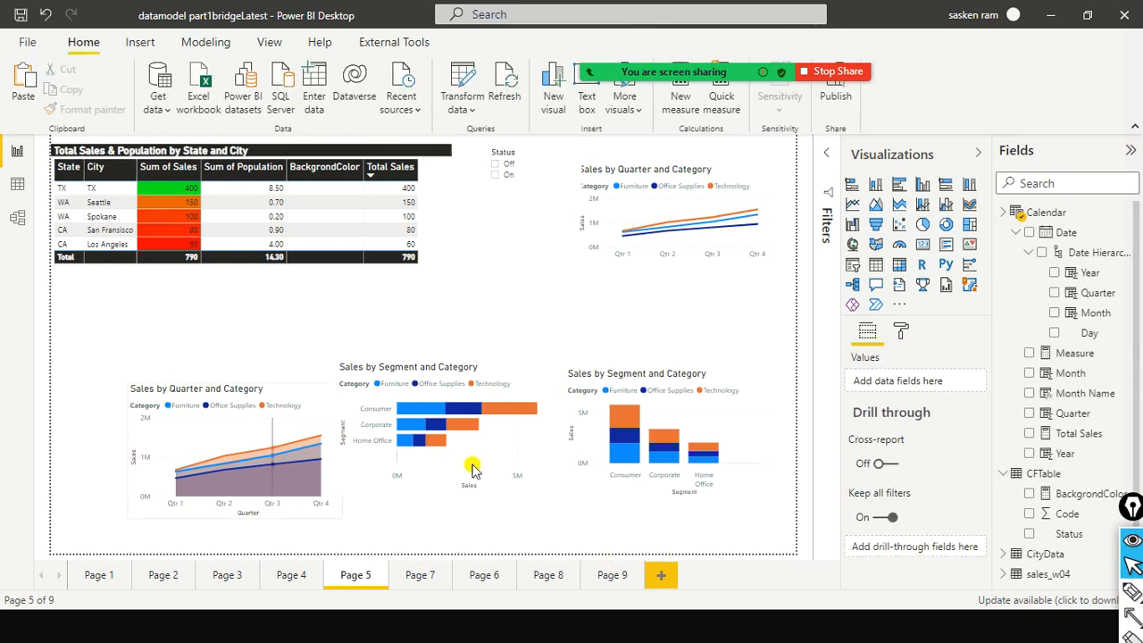
pyautogui.moveTo(472, 465); pyautogui.dragTo(624, 475)
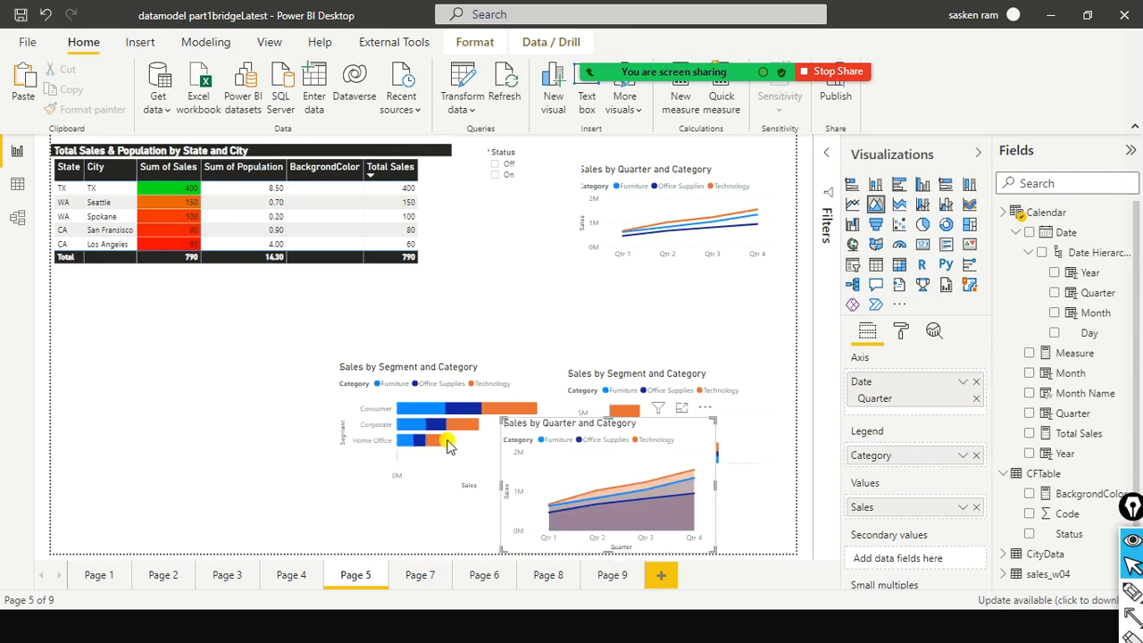
pyautogui.click(502, 487)
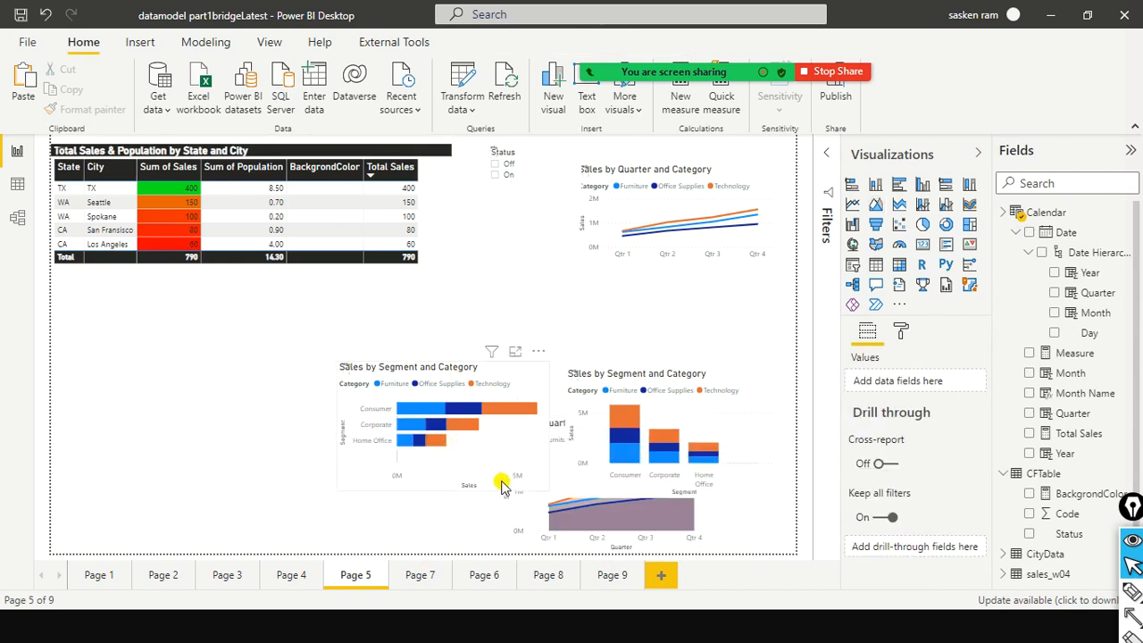
# Handwrite note 1, "Create a measure → Total Sales = Sum(Sales[Sales])", below the table, tick the Total Sales field, and start note 2
pyautogui.hotkey('ctrl', 'shift', '3')
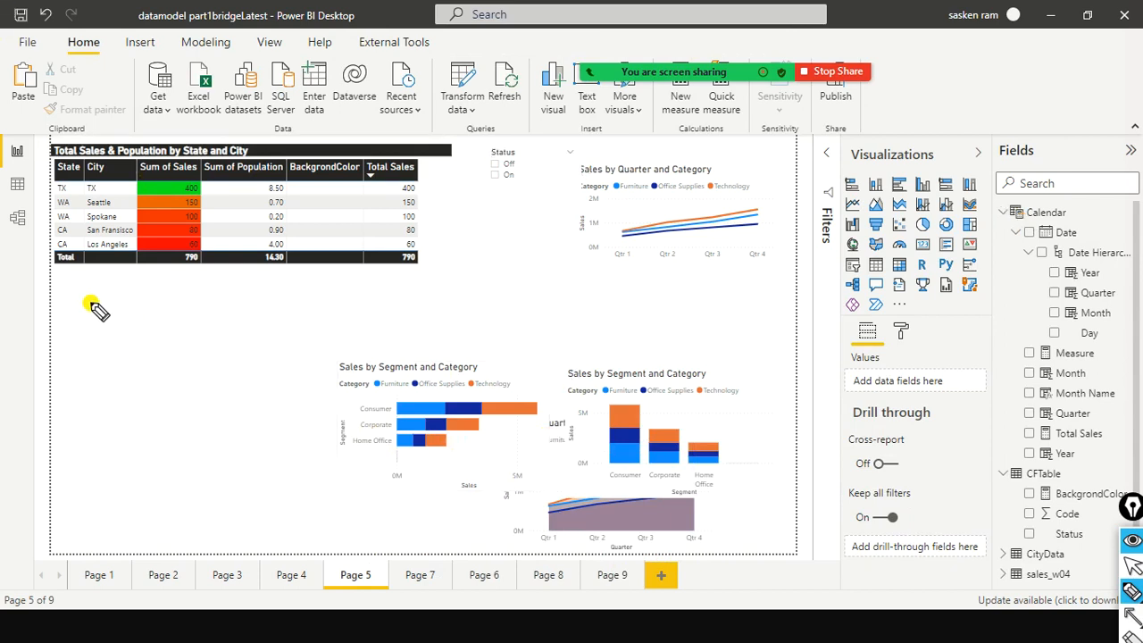
pyautogui.moveTo(74, 310); pyautogui.dragTo(90, 323)
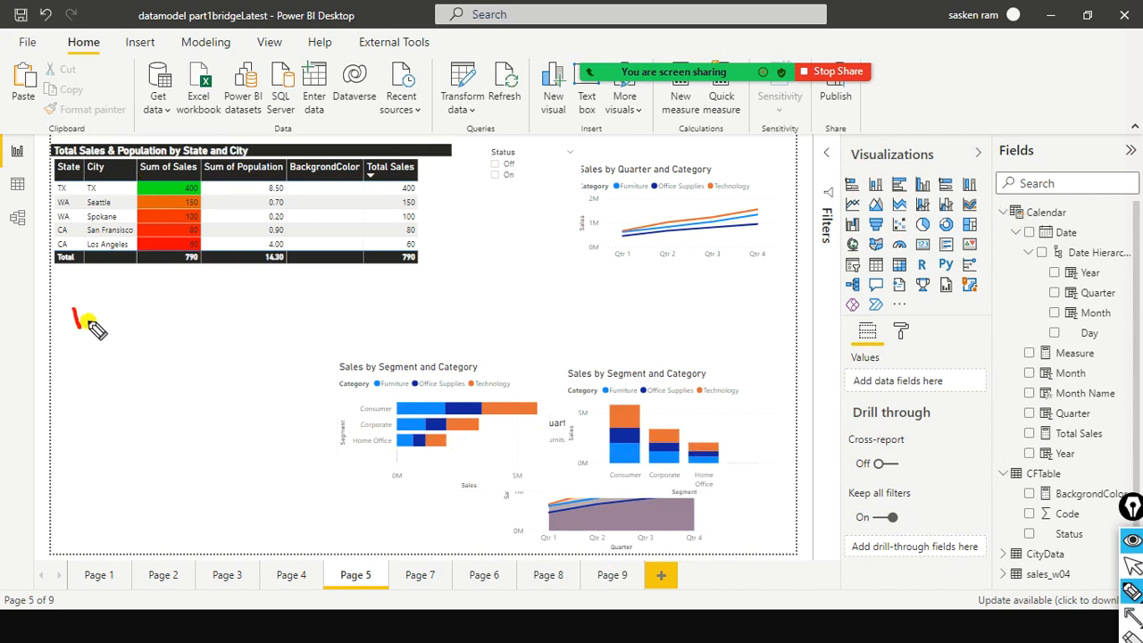
pyautogui.click(87, 323)
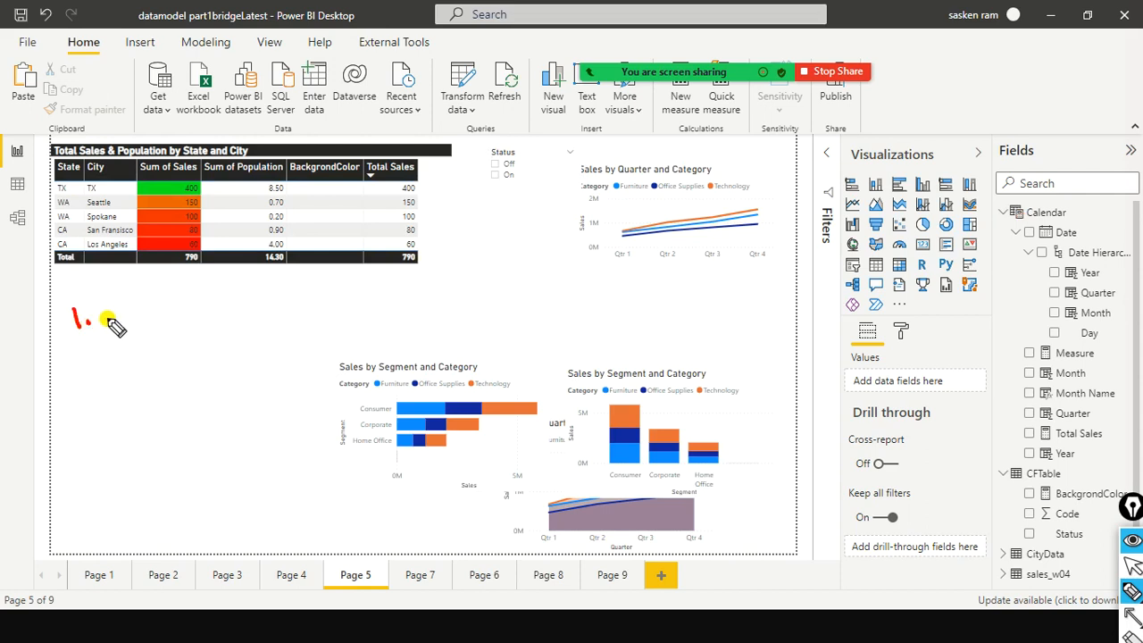
pyautogui.moveTo(111, 312)
pyautogui.mouseDown()
pyautogui.moveTo(375, 303)
pyautogui.moveTo(416, 291)
pyautogui.moveTo(467, 301)
pyautogui.moveTo(461, 311)
pyautogui.mouseUp()
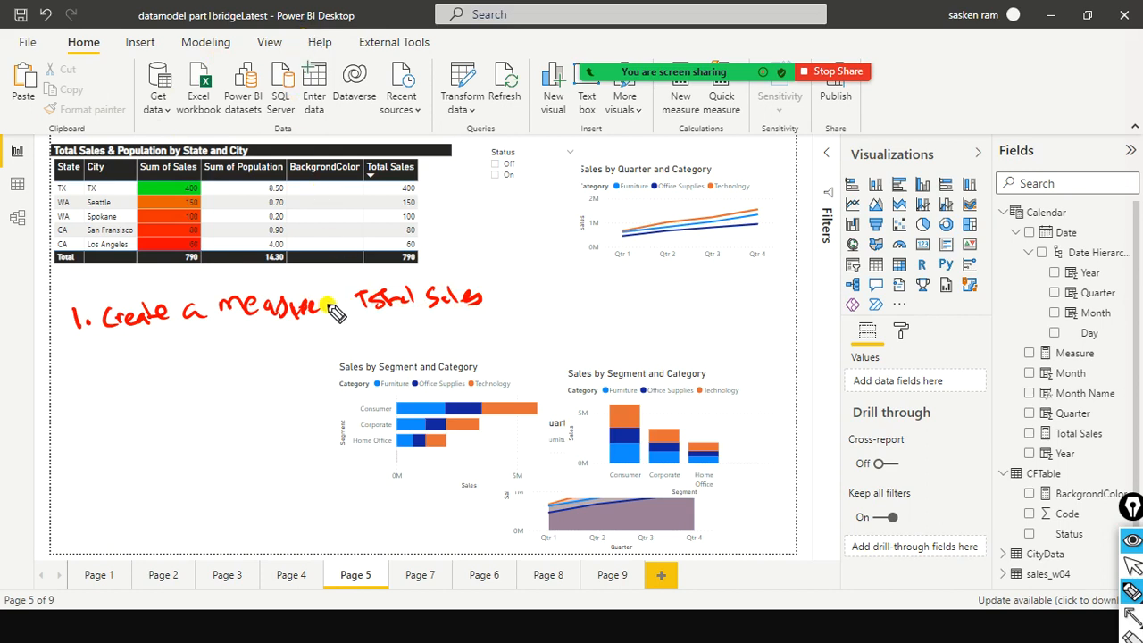
pyautogui.moveTo(325, 306); pyautogui.dragTo(345, 305)
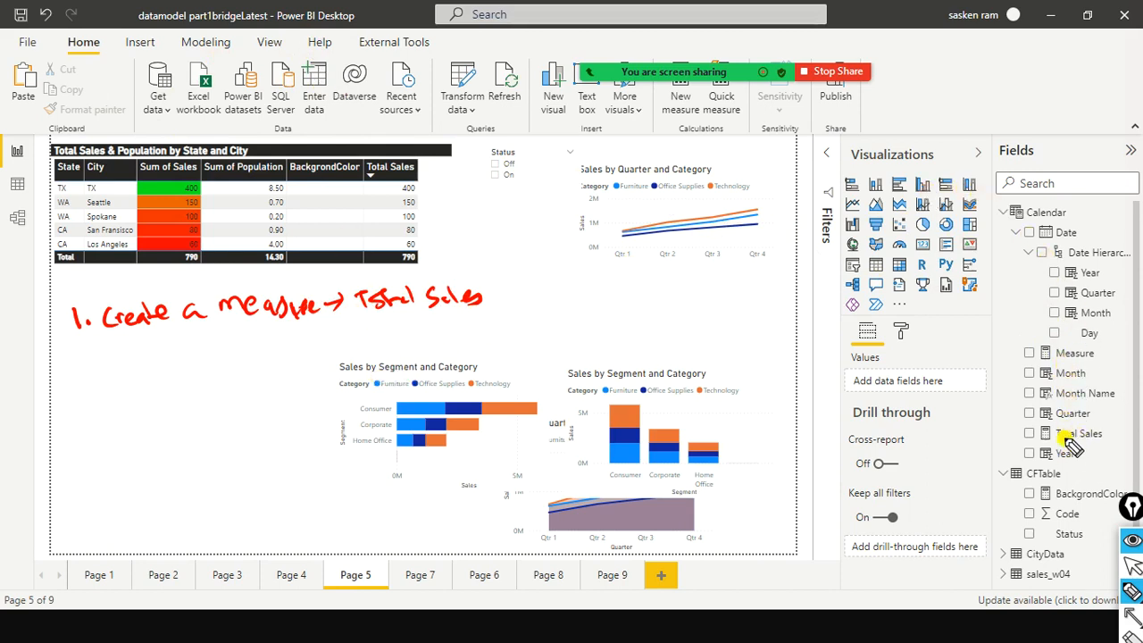
pyautogui.moveTo(1099, 433); pyautogui.dragTo(1136, 416)
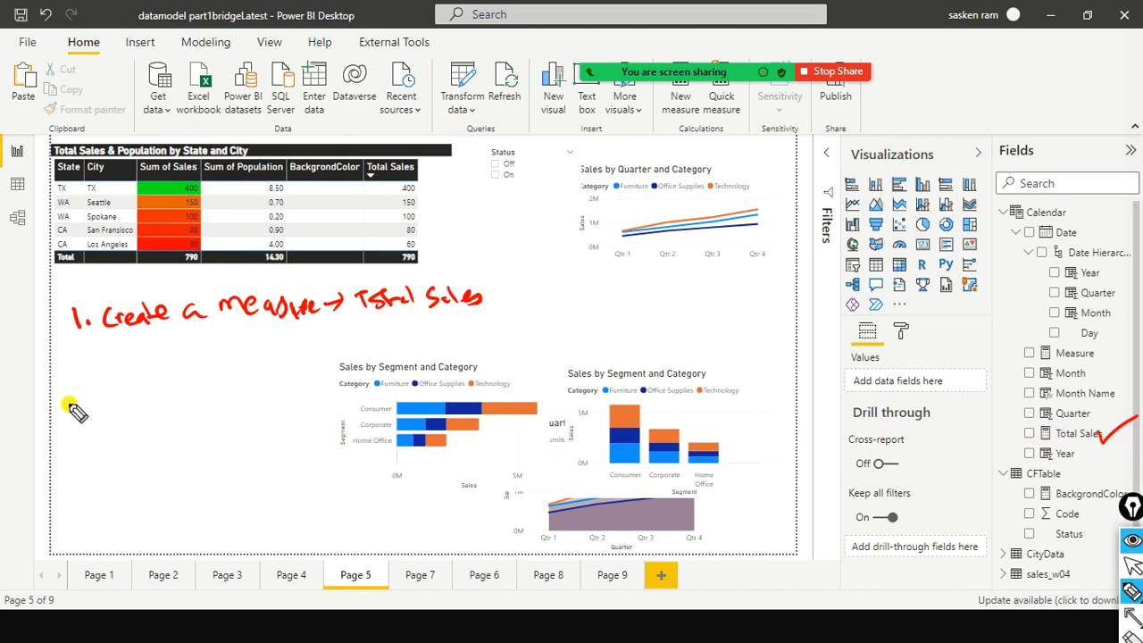
pyautogui.moveTo(75, 356); pyautogui.dragTo(89, 367)
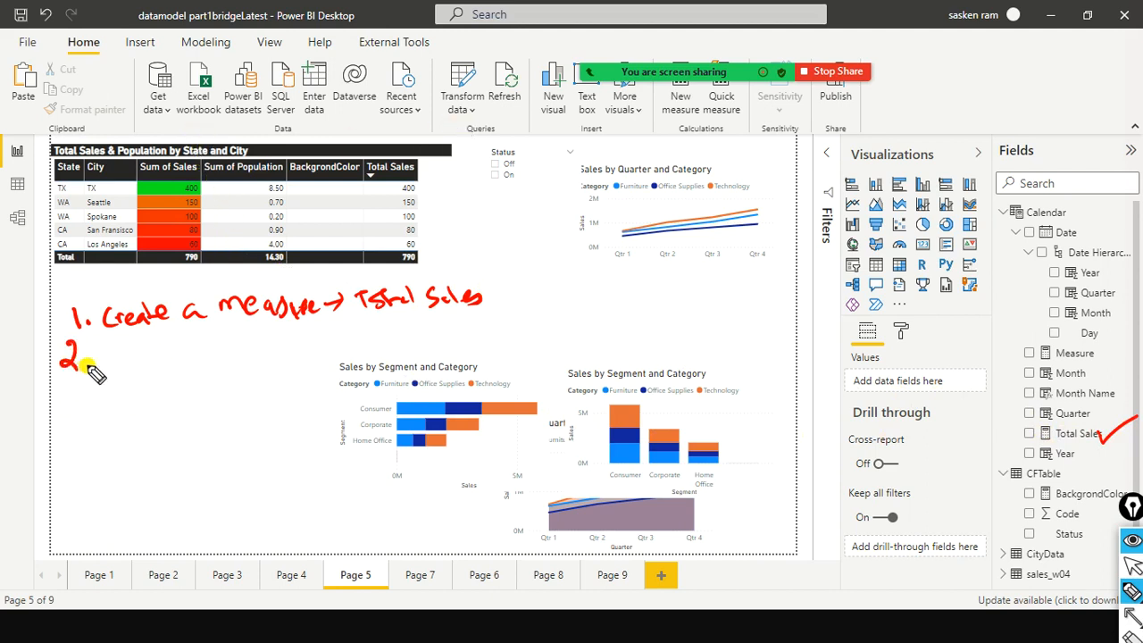
pyautogui.moveTo(490, 300)
pyautogui.mouseDown()
pyautogui.moveTo(607, 295)
pyautogui.moveTo(650, 278)
pyautogui.moveTo(645, 295)
pyautogui.moveTo(659, 272)
pyautogui.moveTo(701, 286)
pyautogui.mouseUp()
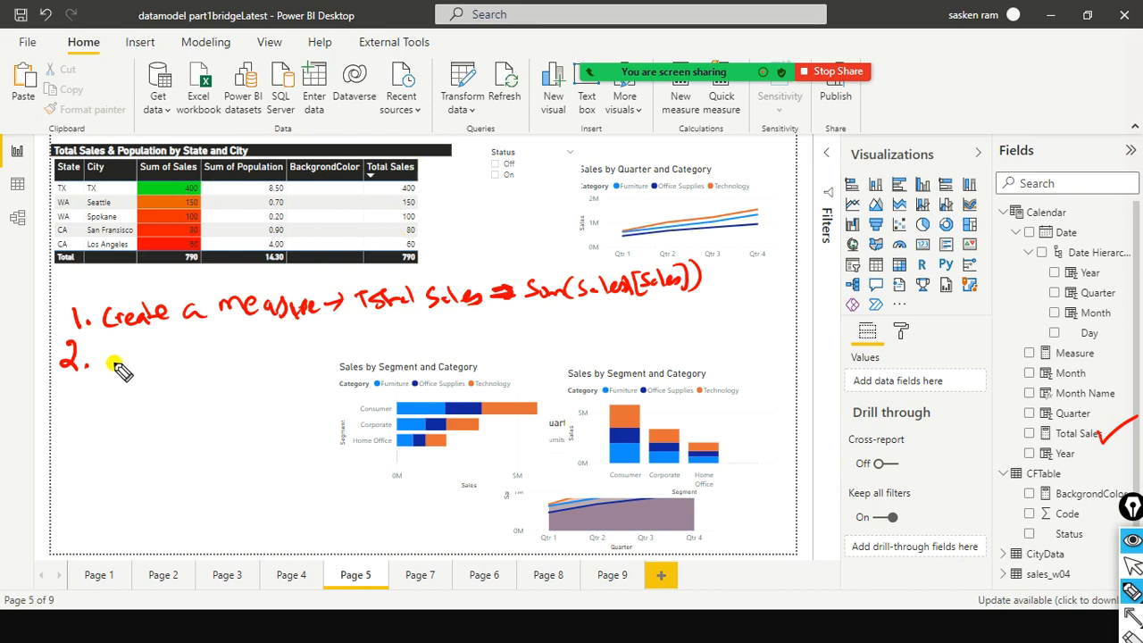
# Handwrite note 2, "Create a table CFTable", with columns Code and Status holding the rows 0 Off and 1 On
pyautogui.moveTo(116, 353)
pyautogui.mouseDown()
pyautogui.moveTo(127, 364)
pyautogui.moveTo(242, 351)
pyautogui.moveTo(247, 332)
pyautogui.moveTo(267, 327)
pyautogui.moveTo(335, 350)
pyautogui.moveTo(374, 332)
pyautogui.moveTo(420, 334)
pyautogui.mouseUp()
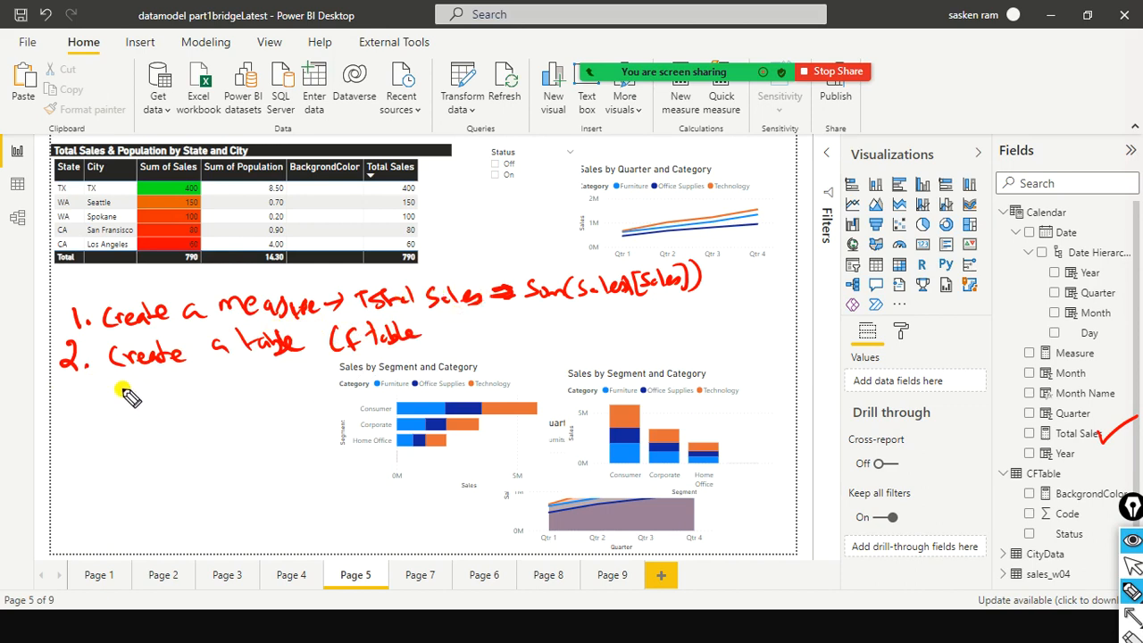
pyautogui.moveTo(119, 391); pyautogui.dragTo(255, 386)
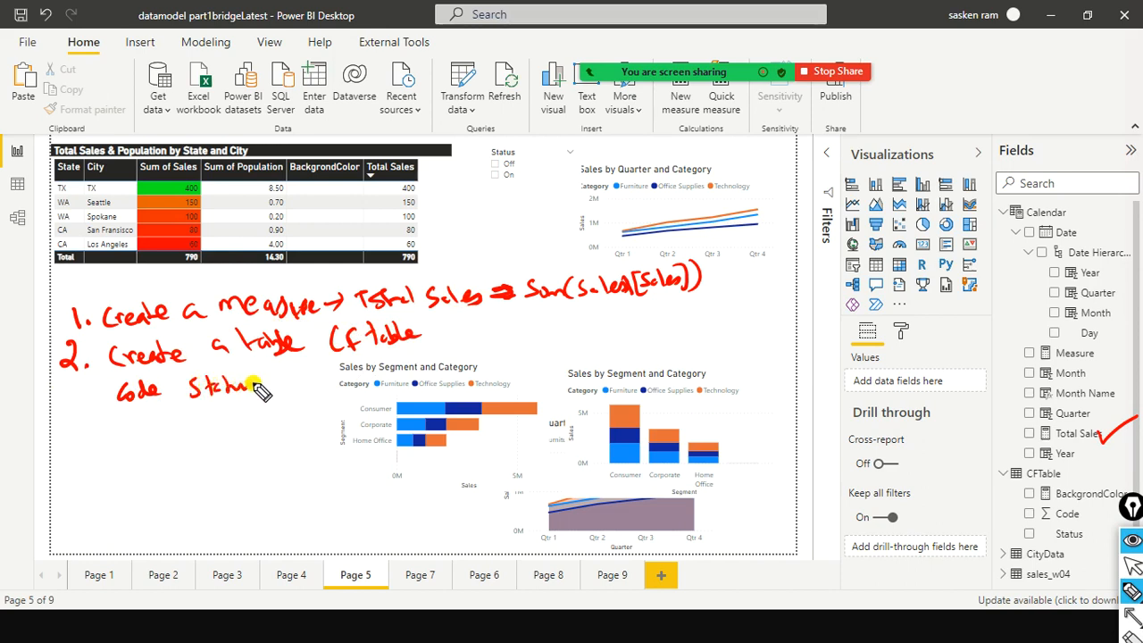
pyautogui.moveTo(145, 411)
pyautogui.mouseDown()
pyautogui.moveTo(237, 415)
pyautogui.moveTo(244, 440)
pyautogui.mouseUp()
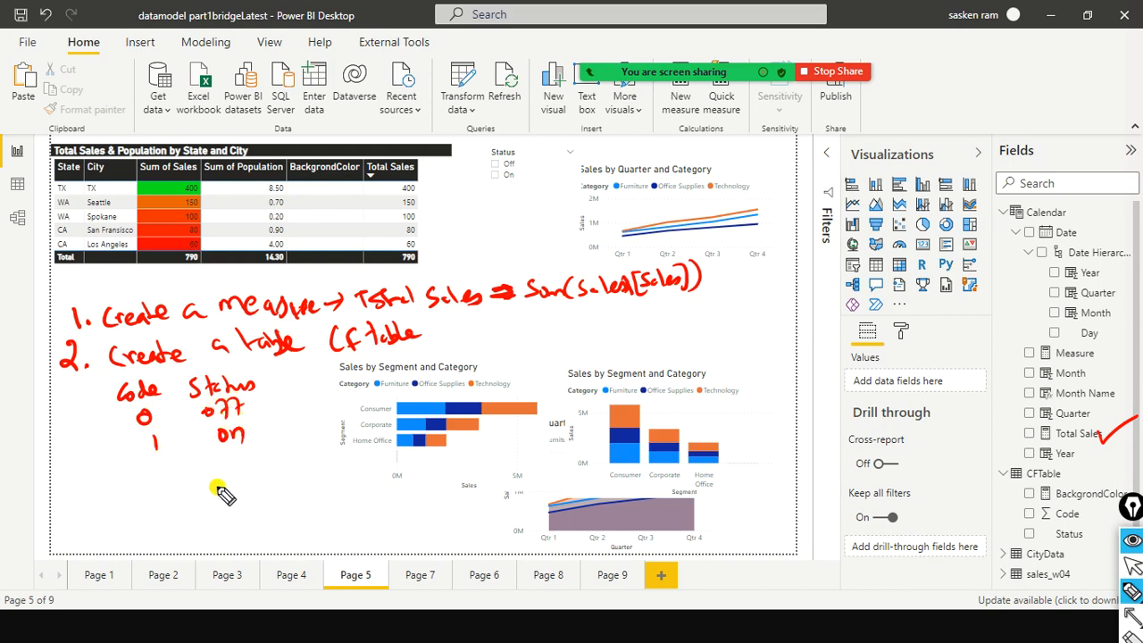
# Handwrite note 3 on creating a slicer and dropping the Status column in it, circling the slicer and its visual type and underlining CFTable
pyautogui.moveTo(65, 459); pyautogui.dragTo(63, 476)
pyautogui.click(85, 476)
pyautogui.moveTo(470, 140)
pyautogui.mouseDown()
pyautogui.moveTo(472, 166)
pyautogui.moveTo(542, 152)
pyautogui.moveTo(512, 141)
pyautogui.mouseUp()
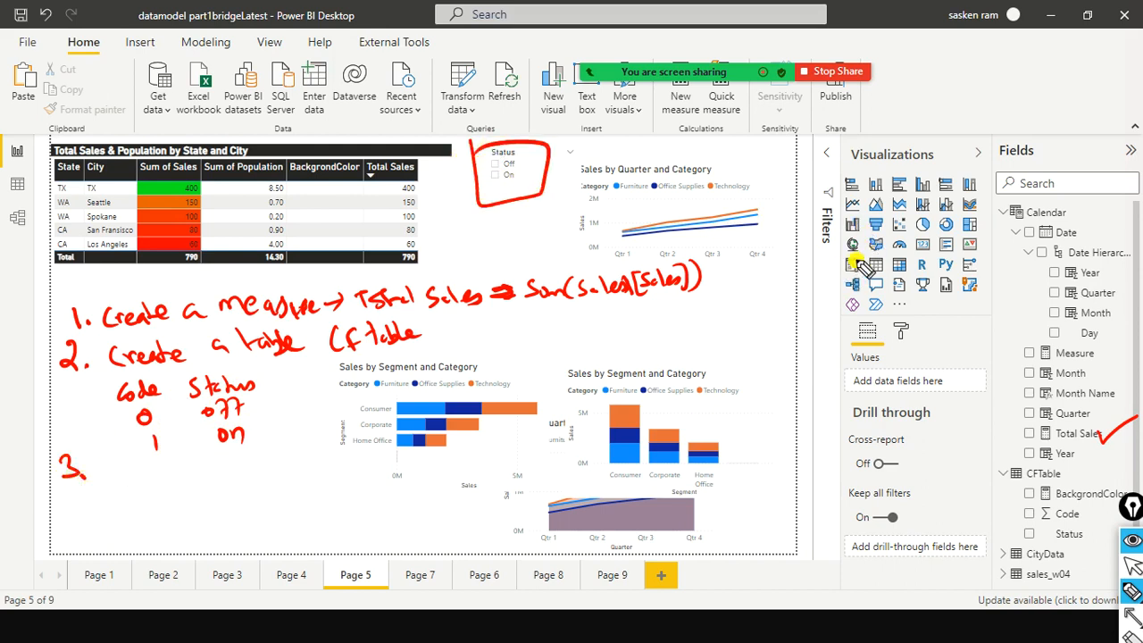
pyautogui.moveTo(860, 264)
pyautogui.mouseDown()
pyautogui.moveTo(835, 261)
pyautogui.moveTo(855, 273)
pyautogui.mouseUp()
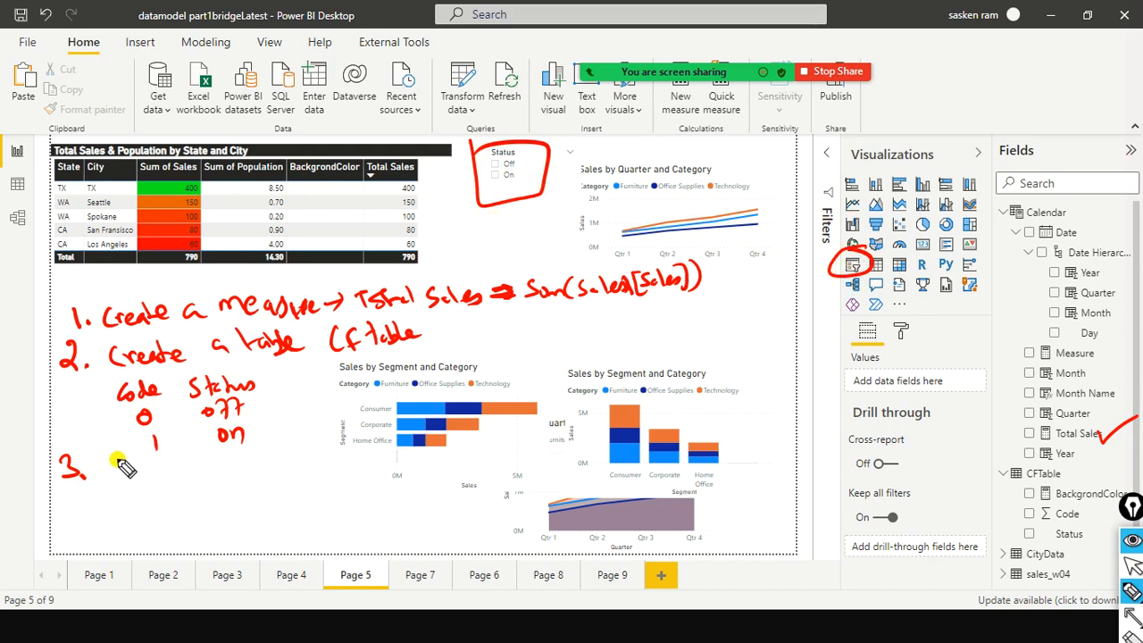
pyautogui.moveTo(119, 459)
pyautogui.mouseDown()
pyautogui.moveTo(122, 475)
pyautogui.moveTo(275, 453)
pyautogui.moveTo(257, 462)
pyautogui.mouseUp()
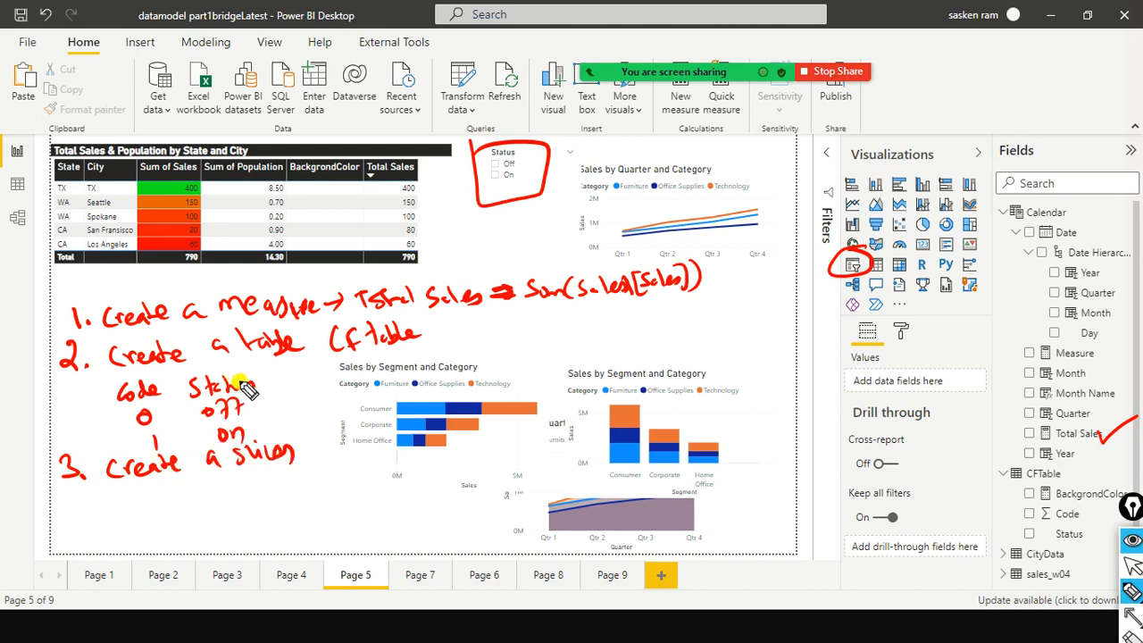
pyautogui.moveTo(241, 362)
pyautogui.mouseDown()
pyautogui.moveTo(178, 406)
pyautogui.moveTo(235, 376)
pyautogui.moveTo(277, 393)
pyautogui.moveTo(284, 418)
pyautogui.moveTo(256, 366)
pyautogui.moveTo(295, 313)
pyautogui.moveTo(419, 183)
pyautogui.moveTo(464, 170)
pyautogui.moveTo(461, 178)
pyautogui.mouseUp()
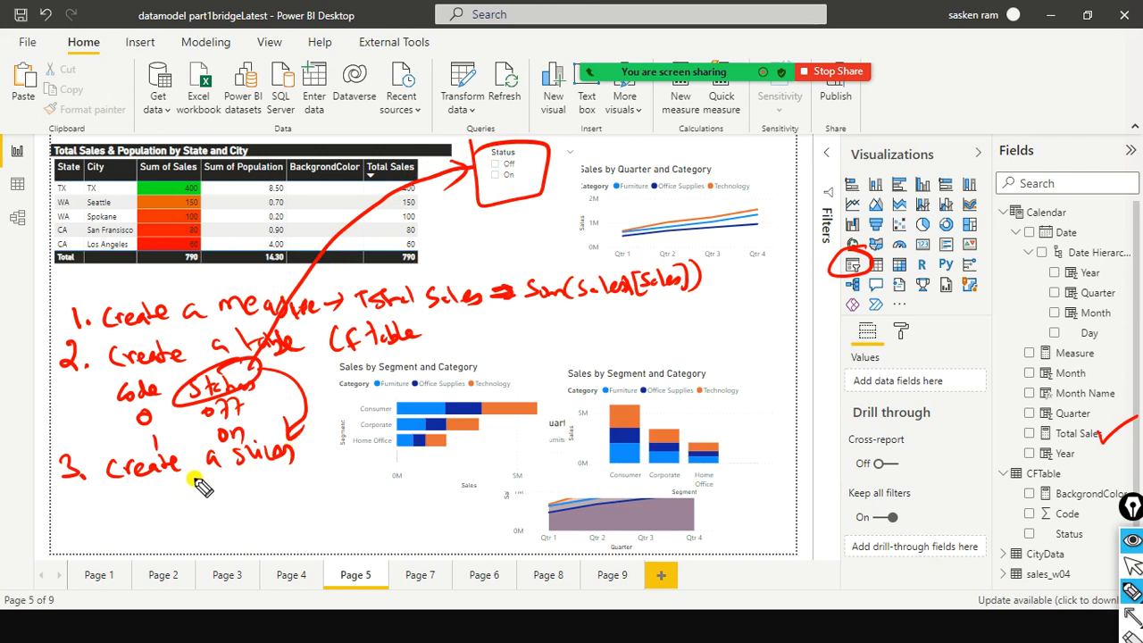
pyautogui.moveTo(157, 491); pyautogui.dragTo(186, 472)
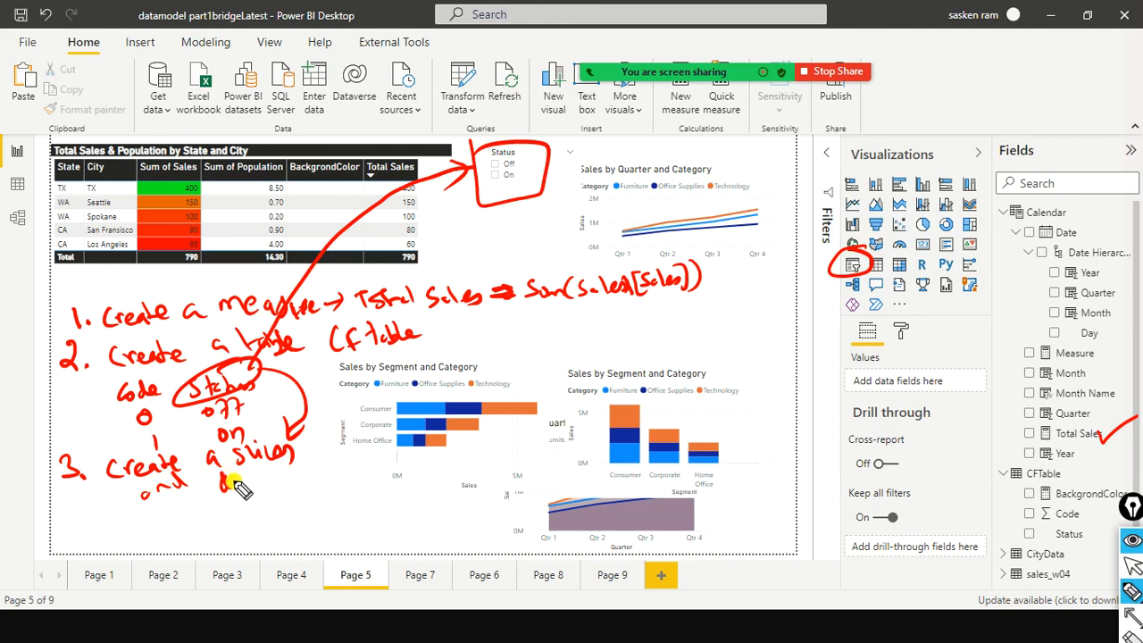
pyautogui.moveTo(267, 491)
pyautogui.mouseDown()
pyautogui.moveTo(299, 475)
pyautogui.moveTo(359, 473)
pyautogui.mouseUp()
pyautogui.moveTo(417, 452)
pyautogui.mouseDown()
pyautogui.moveTo(408, 469)
pyautogui.moveTo(437, 474)
pyautogui.moveTo(501, 451)
pyautogui.moveTo(513, 466)
pyautogui.moveTo(566, 458)
pyautogui.mouseUp()
pyautogui.moveTo(490, 467); pyautogui.dragTo(492, 449)
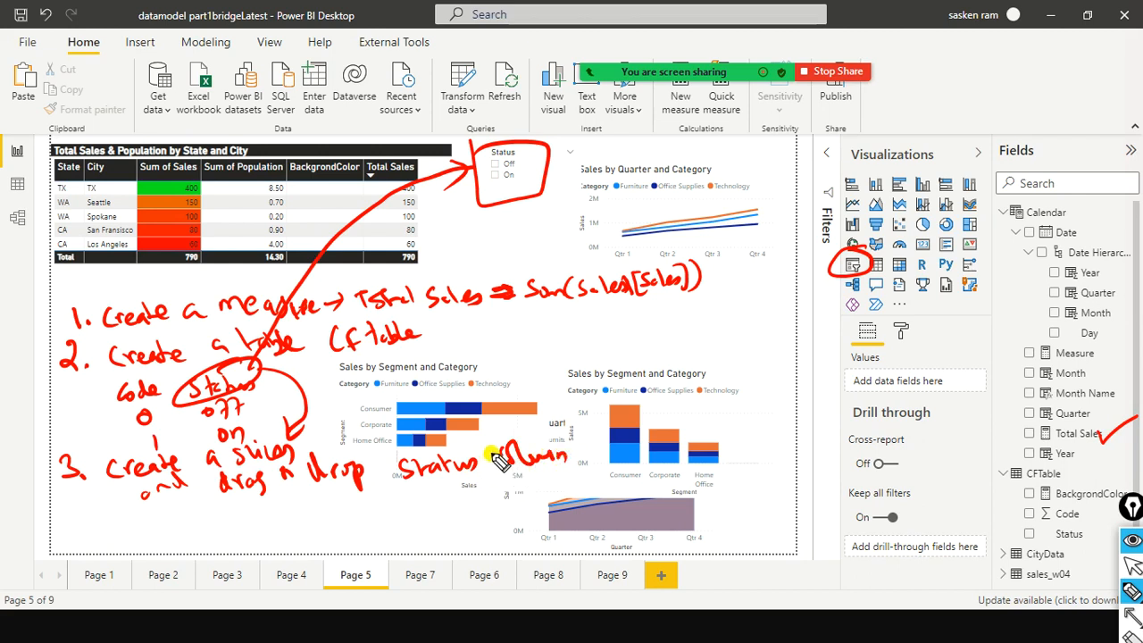
pyautogui.moveTo(342, 359); pyautogui.dragTo(422, 338)
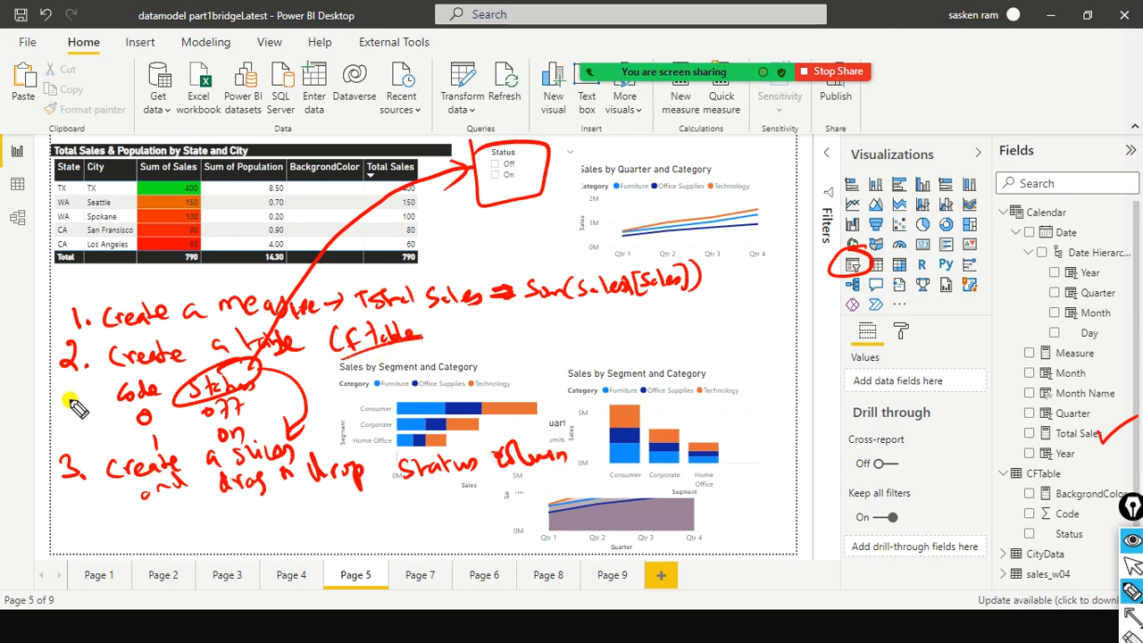
# Handwrite note 4 about creating another measure for the background colour, and draw an arrow at the BackgrondColor measure in CFTable
pyautogui.moveTo(85, 524); pyautogui.dragTo(90, 524)
pyautogui.moveTo(84, 517); pyautogui.dragTo(88, 539)
pyautogui.click(98, 532)
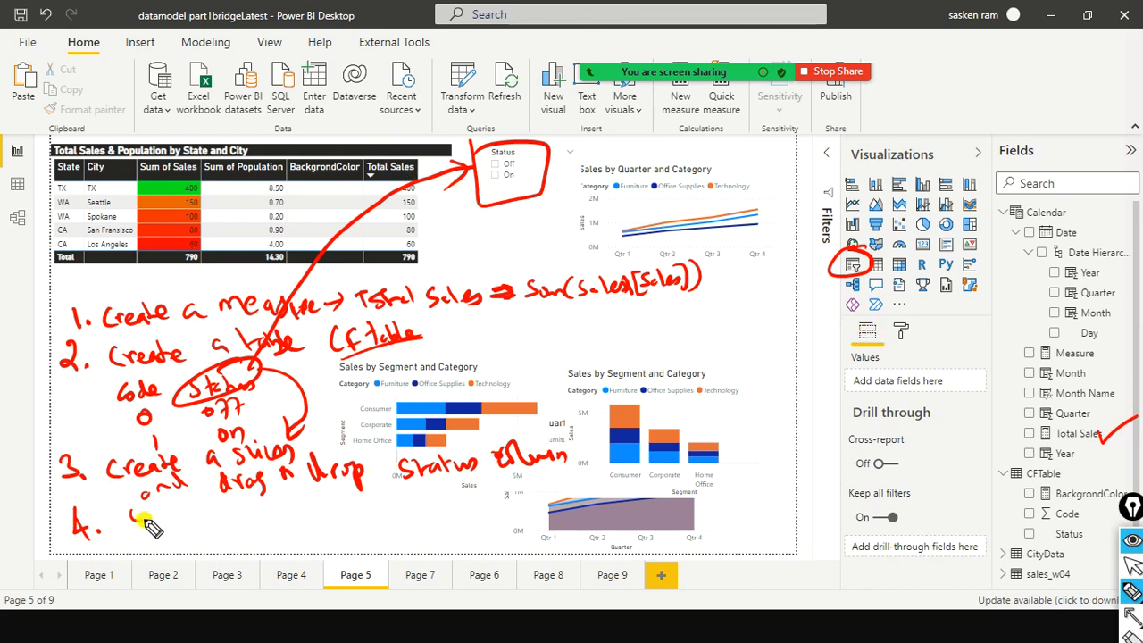
pyautogui.moveTo(145, 523)
pyautogui.mouseDown()
pyautogui.moveTo(216, 505)
pyautogui.moveTo(347, 507)
pyautogui.moveTo(394, 492)
pyautogui.moveTo(543, 496)
pyautogui.moveTo(551, 477)
pyautogui.moveTo(583, 466)
pyautogui.mouseUp()
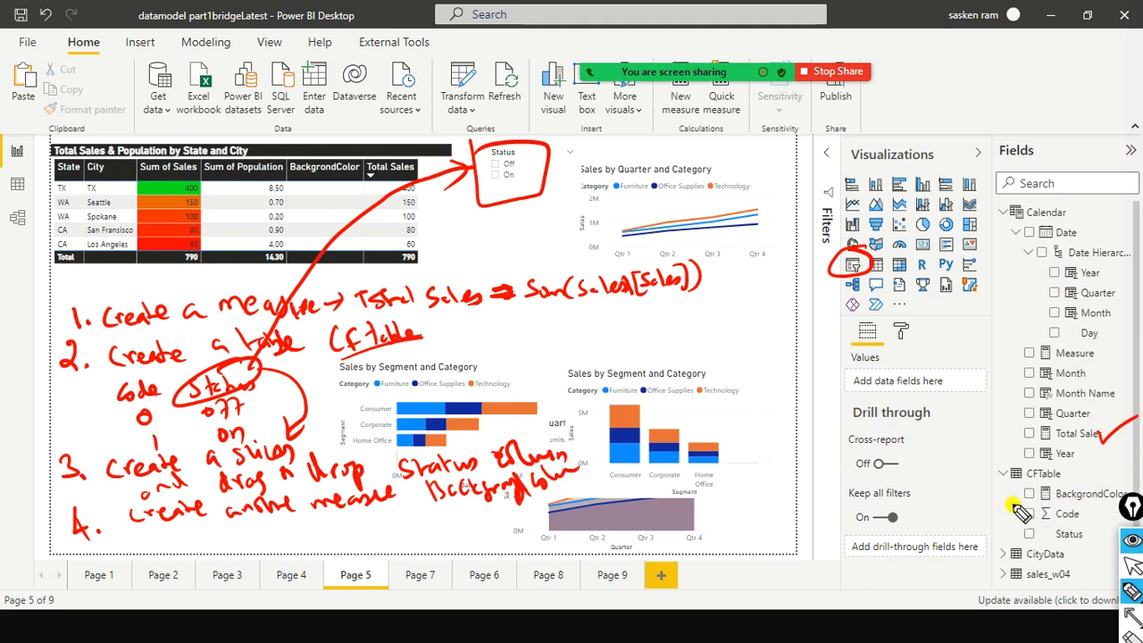
pyautogui.moveTo(994, 494)
pyautogui.mouseDown()
pyautogui.moveTo(1023, 485)
pyautogui.moveTo(1015, 492)
pyautogui.mouseUp()
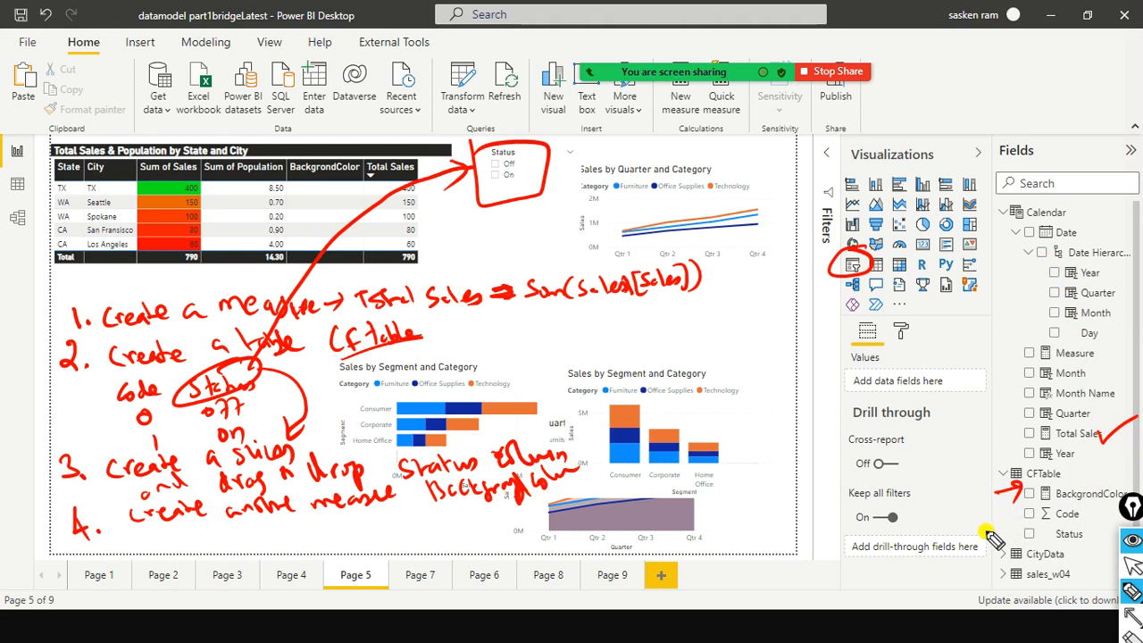
# Leave the pen and examine the full formula of the BackgrondColor measure in CFTable, then return to the table visual
pyautogui.hotkey('ctrl', 'shift', '2')
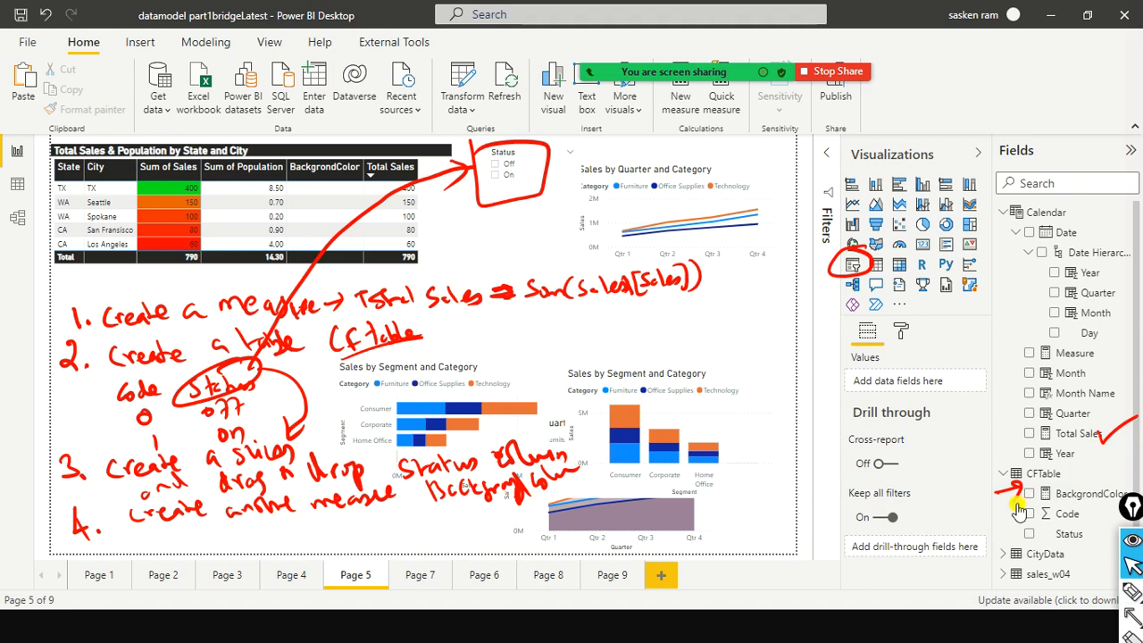
pyautogui.click(1070, 498)
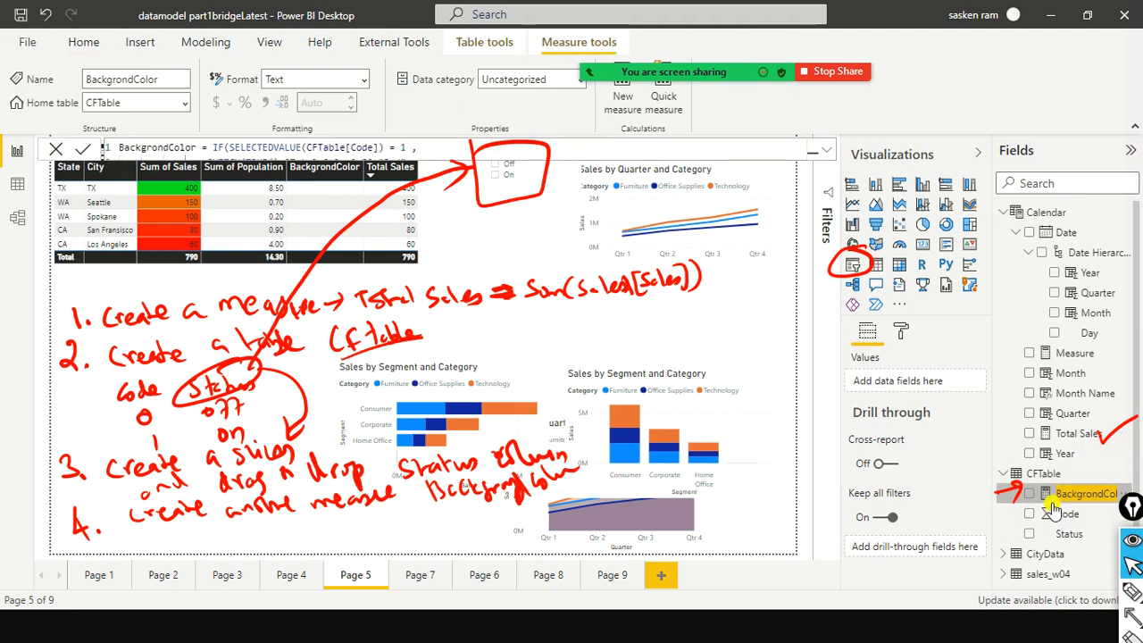
pyautogui.click(827, 152)
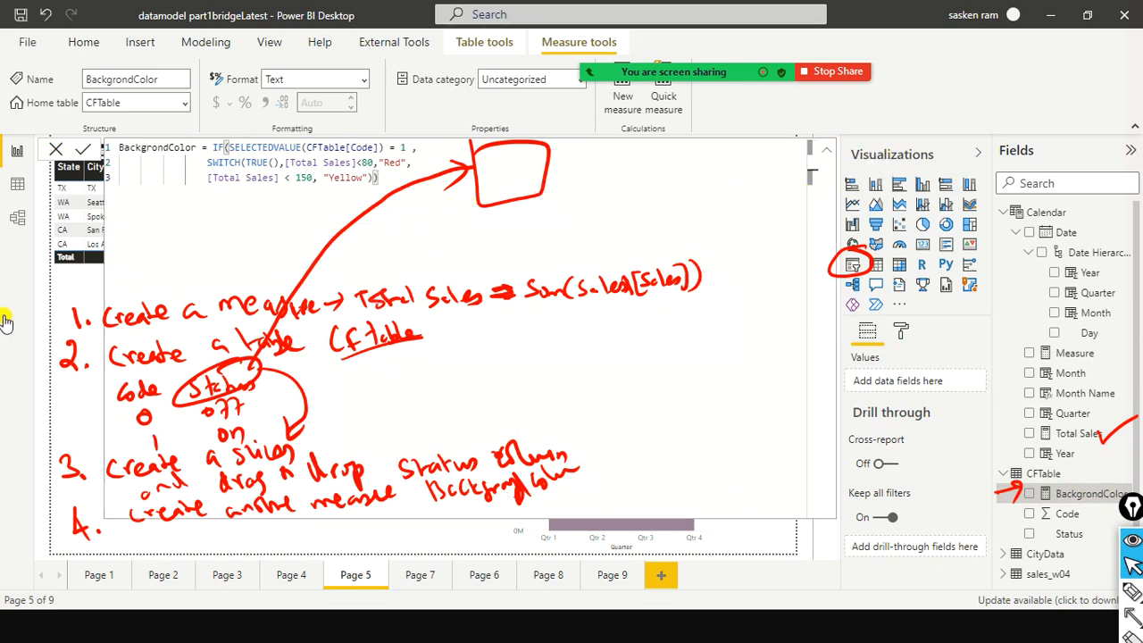
pyautogui.click(93, 288)
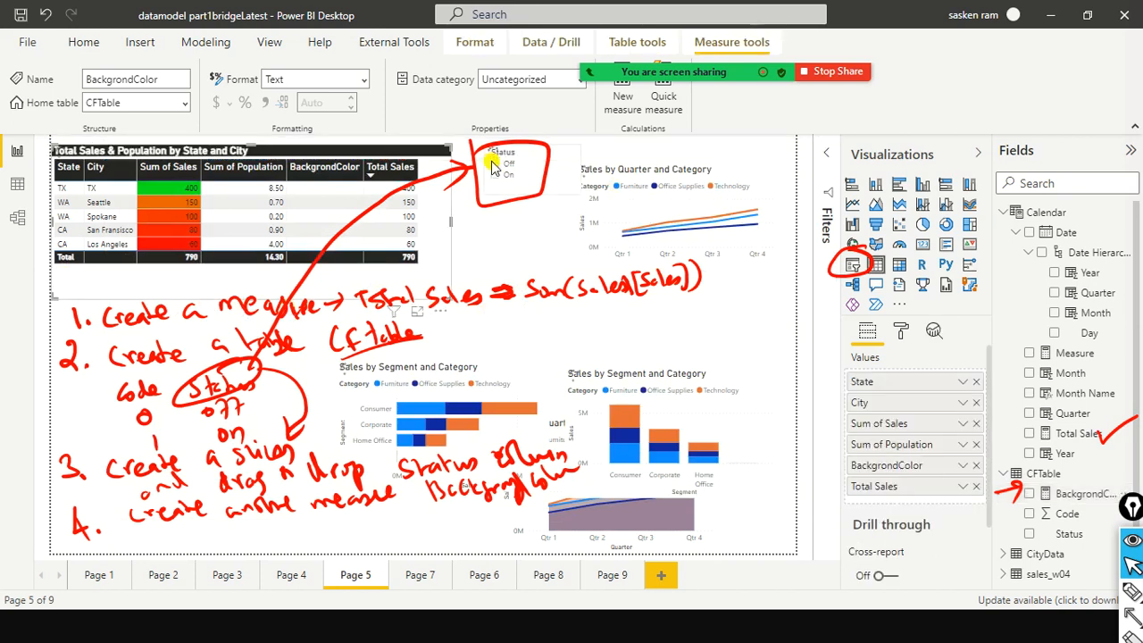
# Select On in the Status slicer and examine the BackgrondColor measure's expanded formula against that selection
pyautogui.click(496, 171)
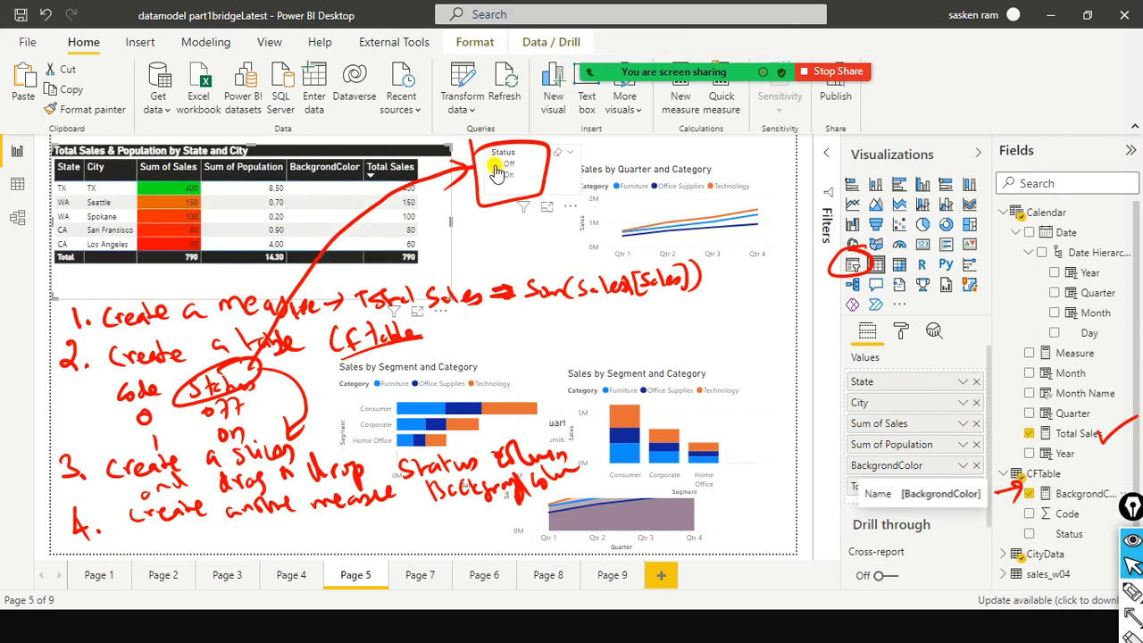
pyautogui.click(498, 179)
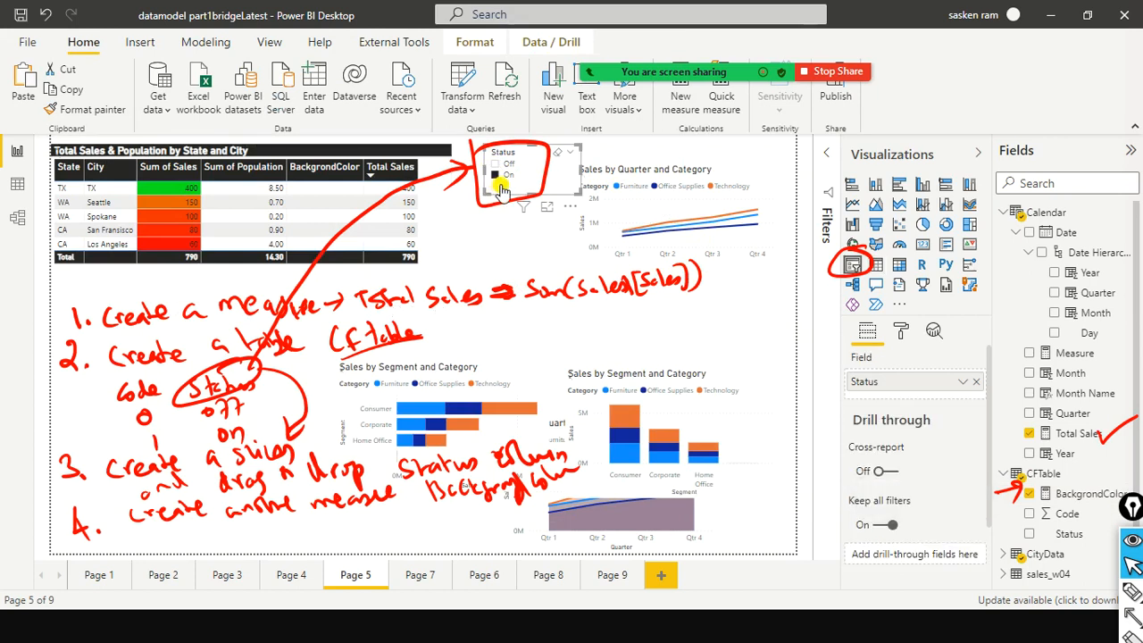
pyautogui.click(1080, 494)
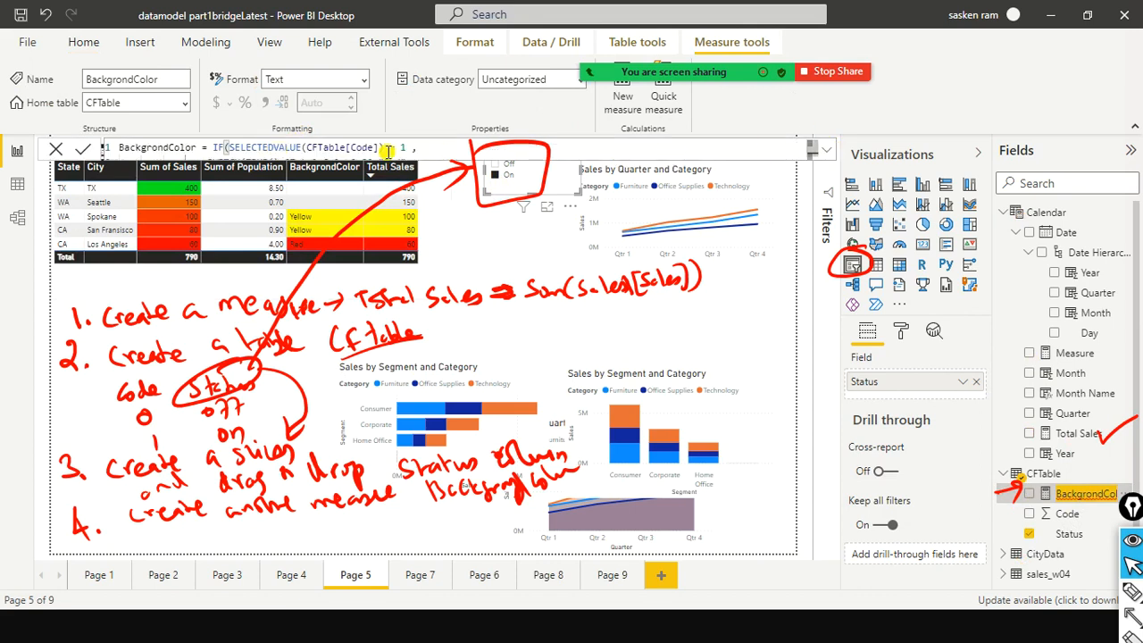
pyautogui.click(507, 179)
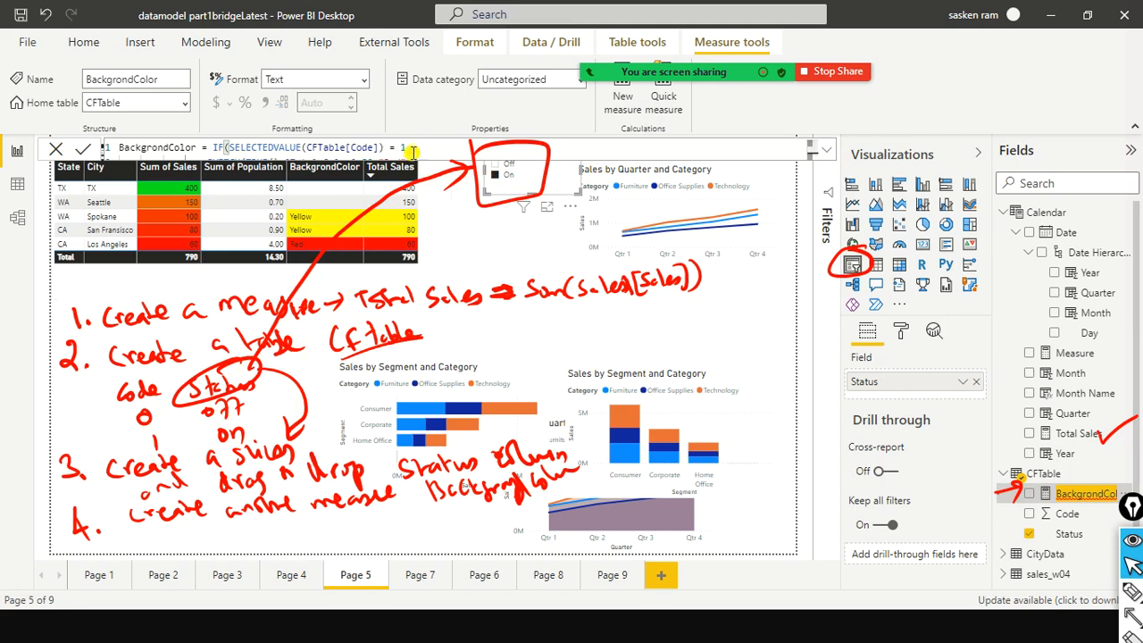
pyautogui.click(510, 183)
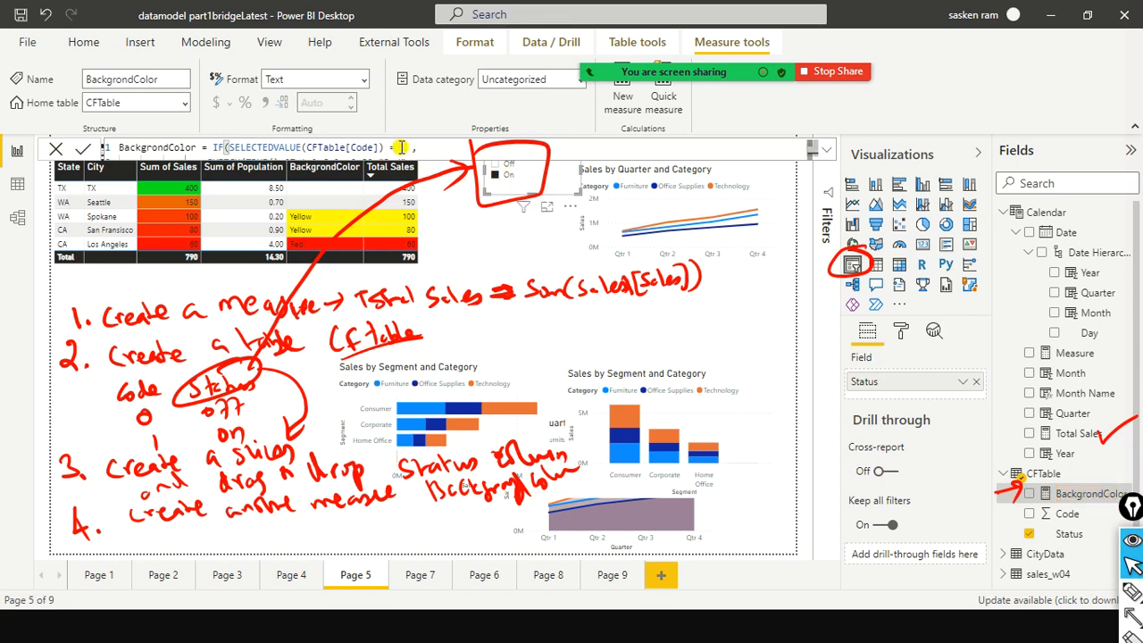
pyautogui.click(822, 154)
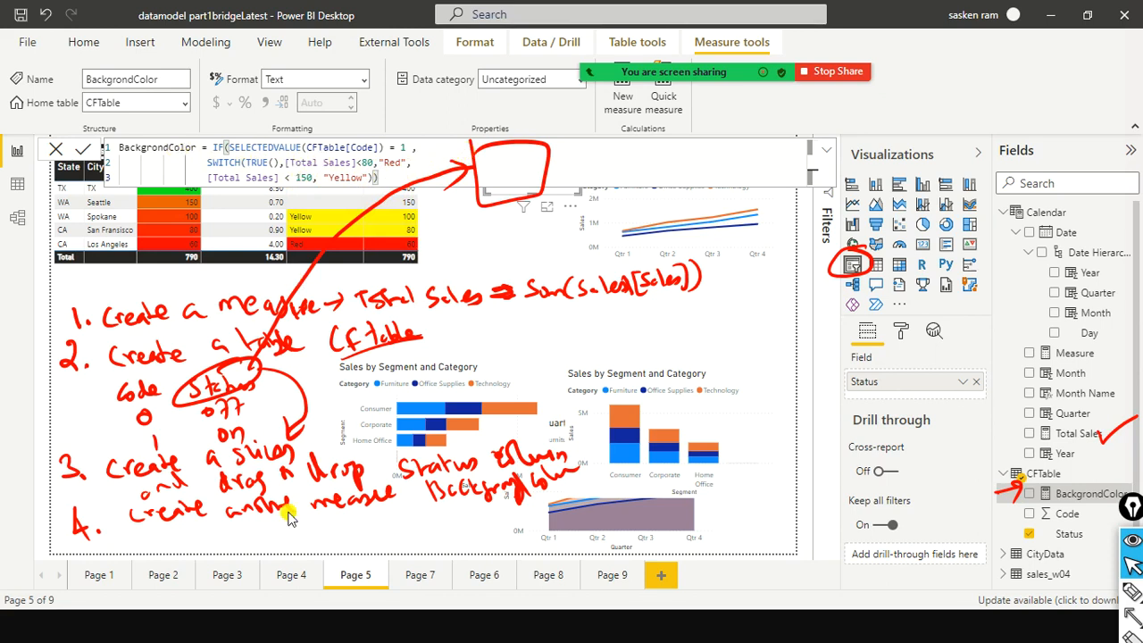
# Review the full BackgrondColor formula and handwrite note 5 about the fields section for Total Sales, with an arrow to the background colour
pyautogui.click(826, 150)
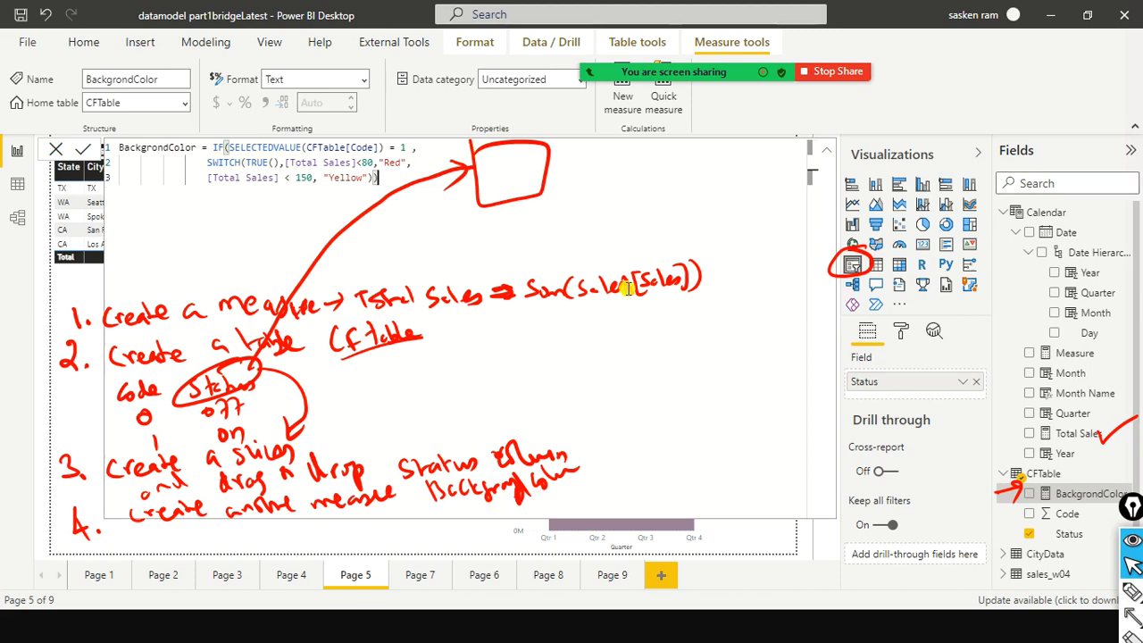
pyautogui.click(831, 156)
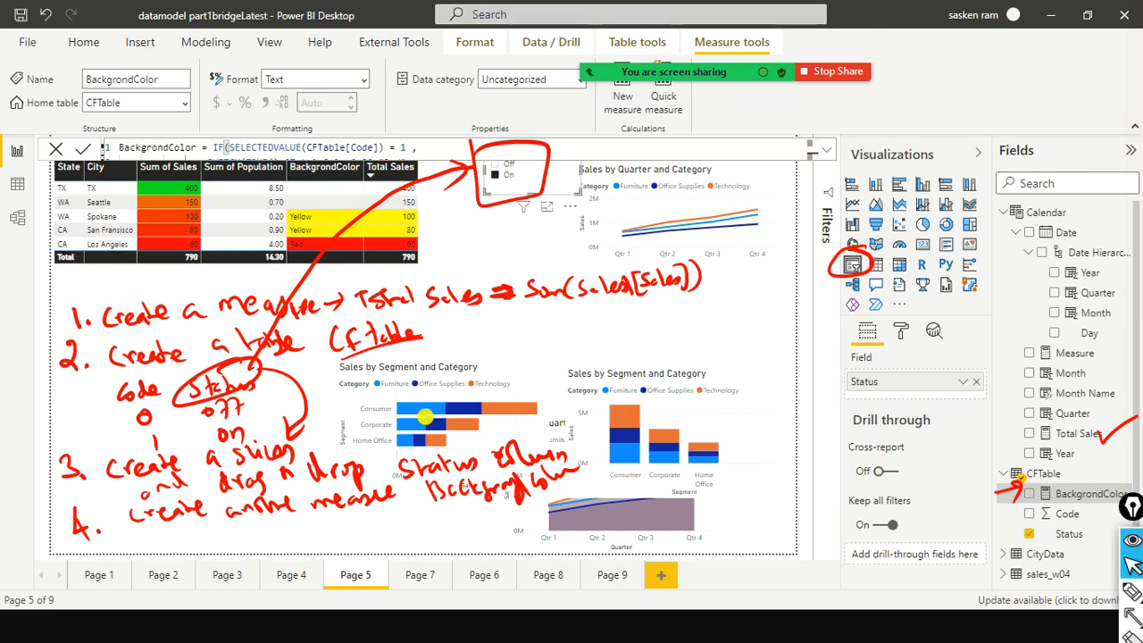
pyautogui.hotkey('ctrl', 'shift', '3')
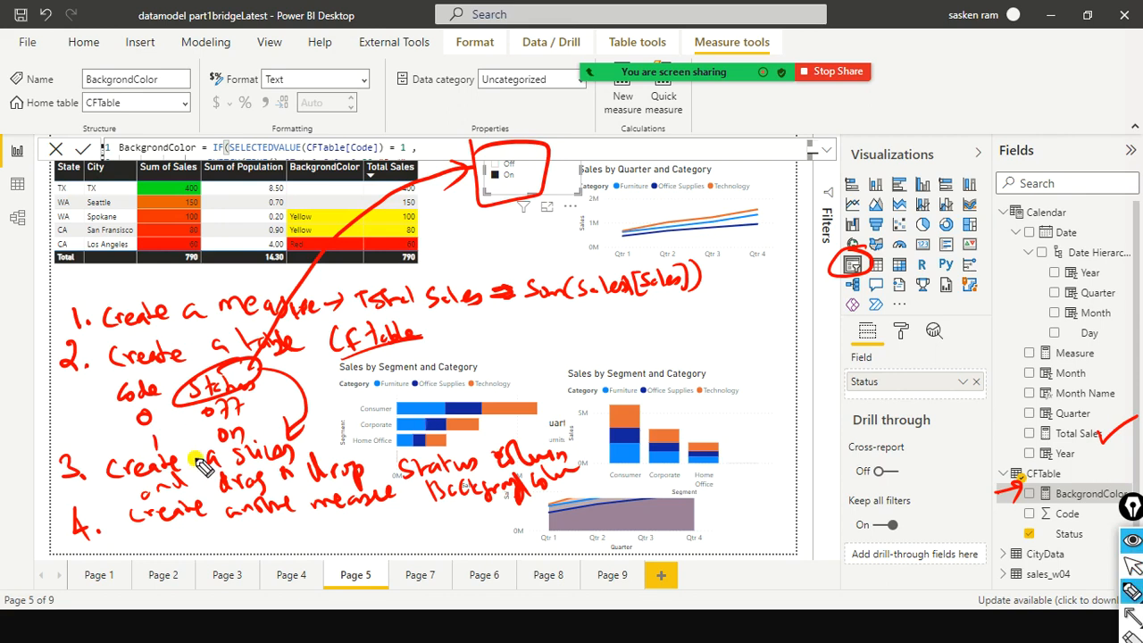
pyautogui.click(157, 551)
pyautogui.moveTo(141, 536)
pyautogui.mouseDown()
pyautogui.moveTo(134, 555)
pyautogui.moveTo(216, 534)
pyautogui.moveTo(192, 540)
pyautogui.moveTo(204, 553)
pyautogui.moveTo(222, 537)
pyautogui.moveTo(268, 541)
pyautogui.moveTo(296, 526)
pyautogui.moveTo(393, 534)
pyautogui.moveTo(405, 533)
pyautogui.moveTo(399, 521)
pyautogui.moveTo(451, 520)
pyautogui.mouseUp()
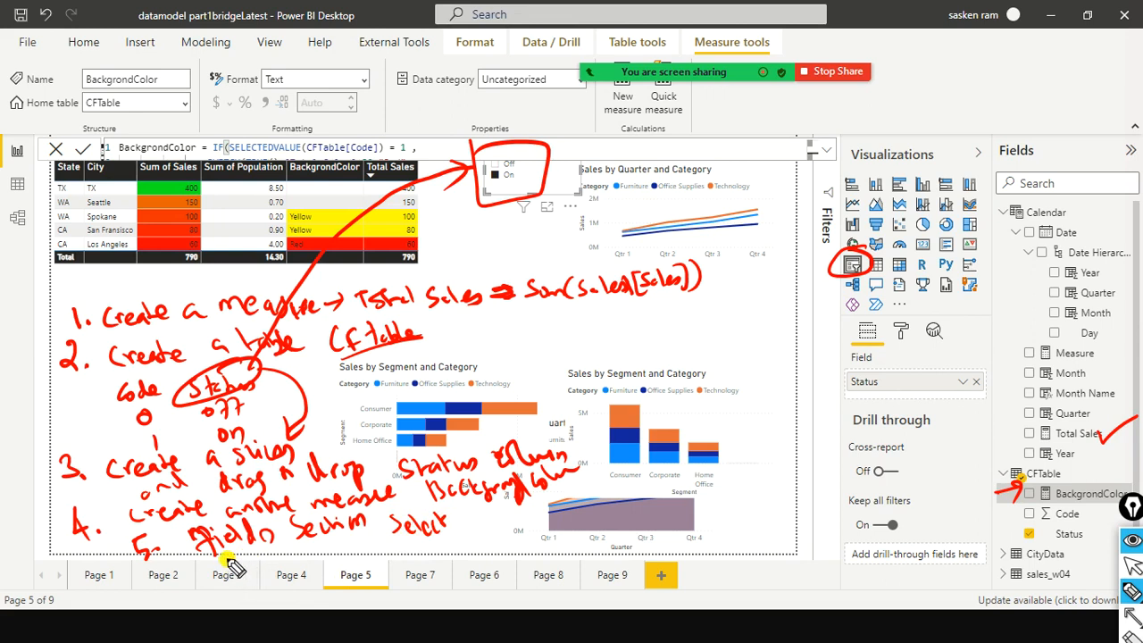
pyautogui.moveTo(378, 527)
pyautogui.mouseDown()
pyautogui.moveTo(363, 556)
pyautogui.moveTo(445, 521)
pyautogui.moveTo(393, 546)
pyautogui.moveTo(454, 530)
pyautogui.moveTo(451, 545)
pyautogui.moveTo(479, 538)
pyautogui.moveTo(607, 490)
pyautogui.moveTo(596, 484)
pyautogui.moveTo(616, 498)
pyautogui.moveTo(680, 474)
pyautogui.moveTo(681, 451)
pyautogui.moveTo(716, 453)
pyautogui.mouseUp()
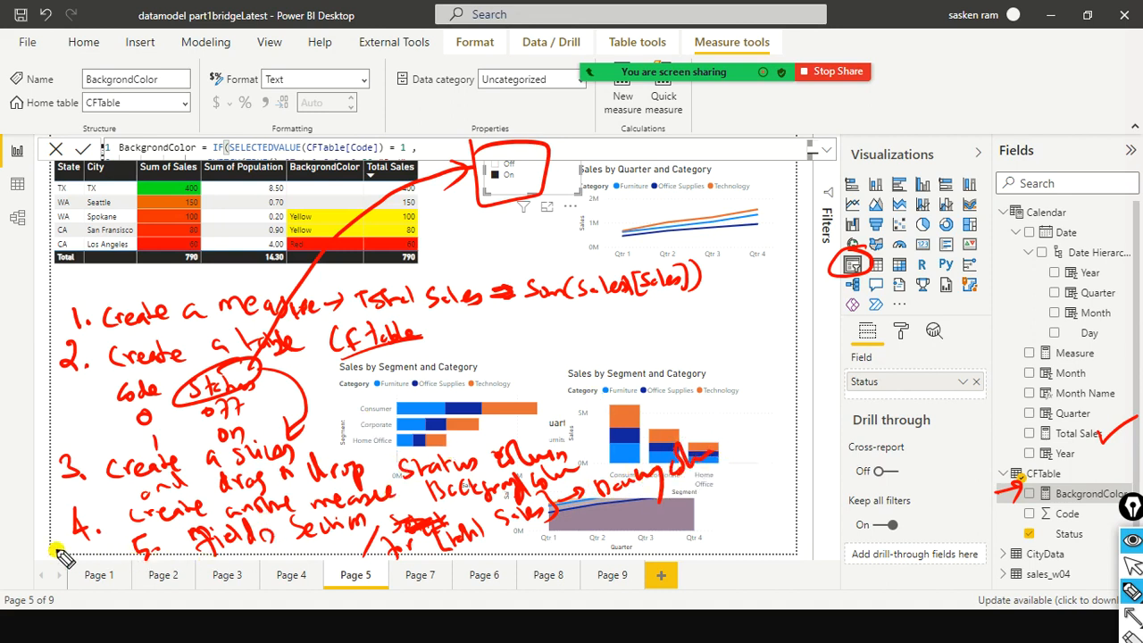
# Tick handwritten note 4 and draw an arrow at the Code column in note 2
pyautogui.moveTo(55, 551); pyautogui.dragTo(100, 493)
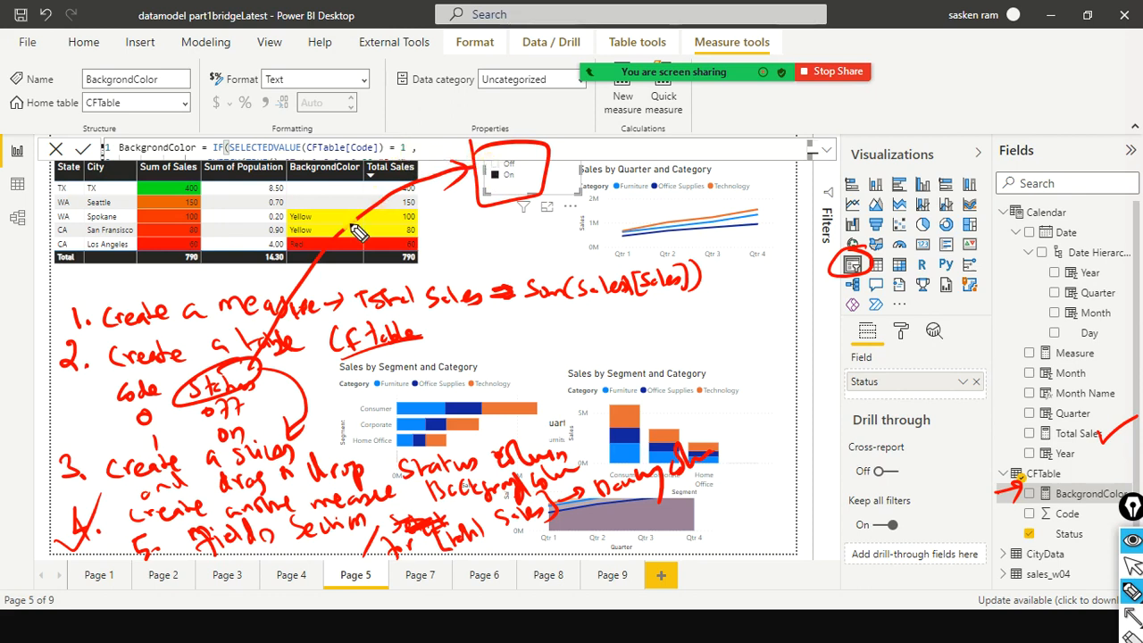
pyautogui.moveTo(79, 426); pyautogui.dragTo(139, 394)
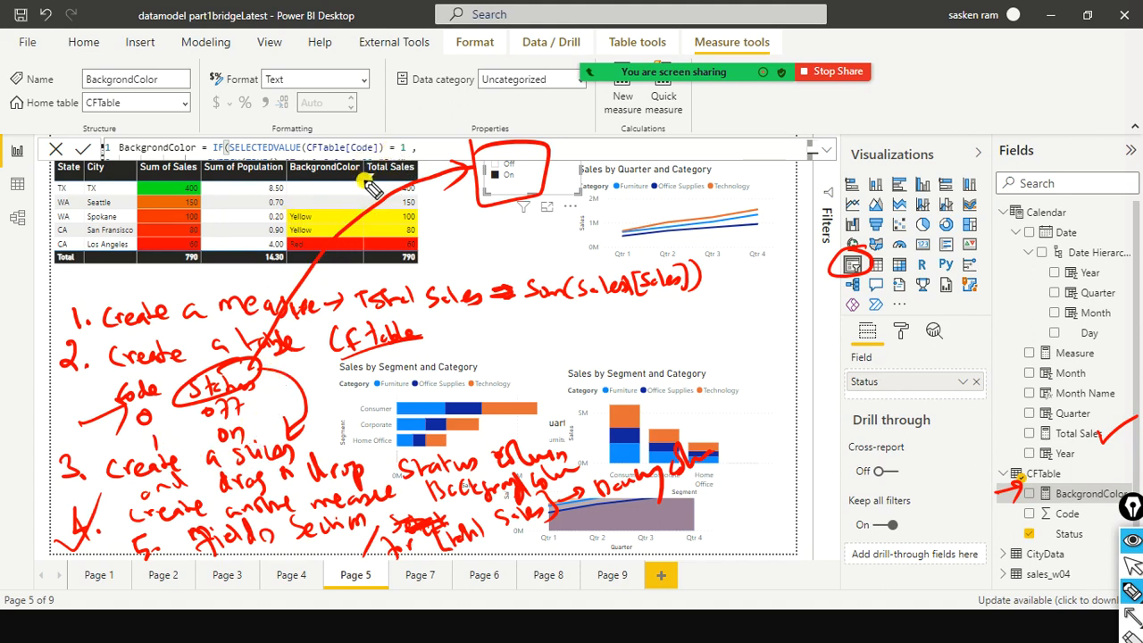
pyautogui.click(398, 171)
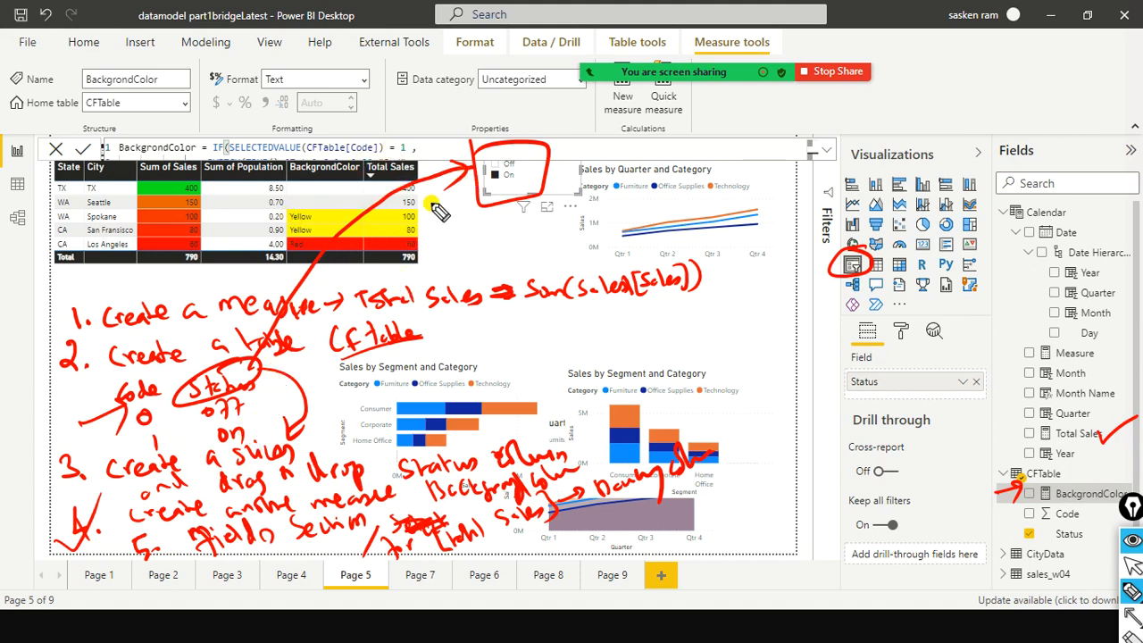